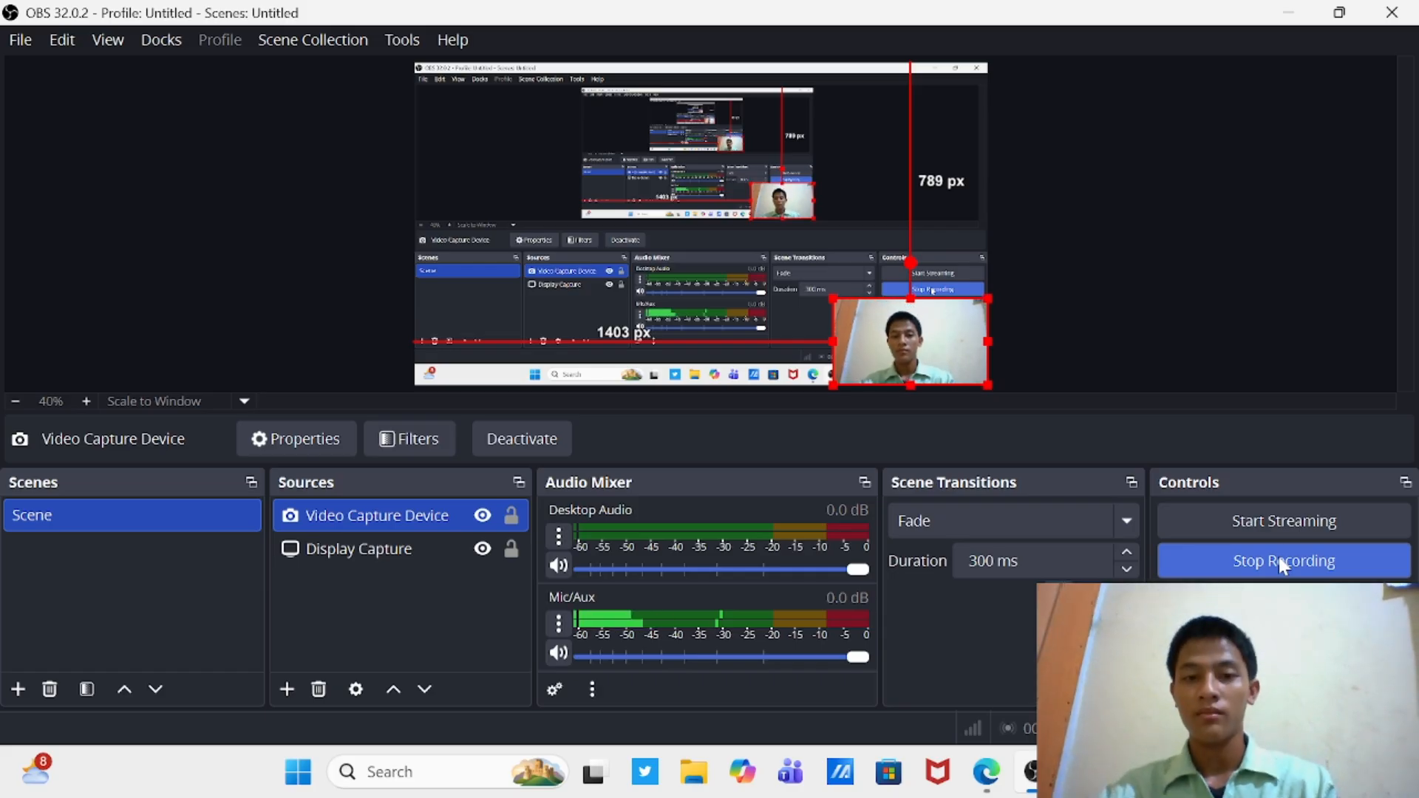
Step: Minimize OBS Studio and open Proteus 8 Professional from the desktop
{"action": "left_click", "coordinate": [1279, 561]}
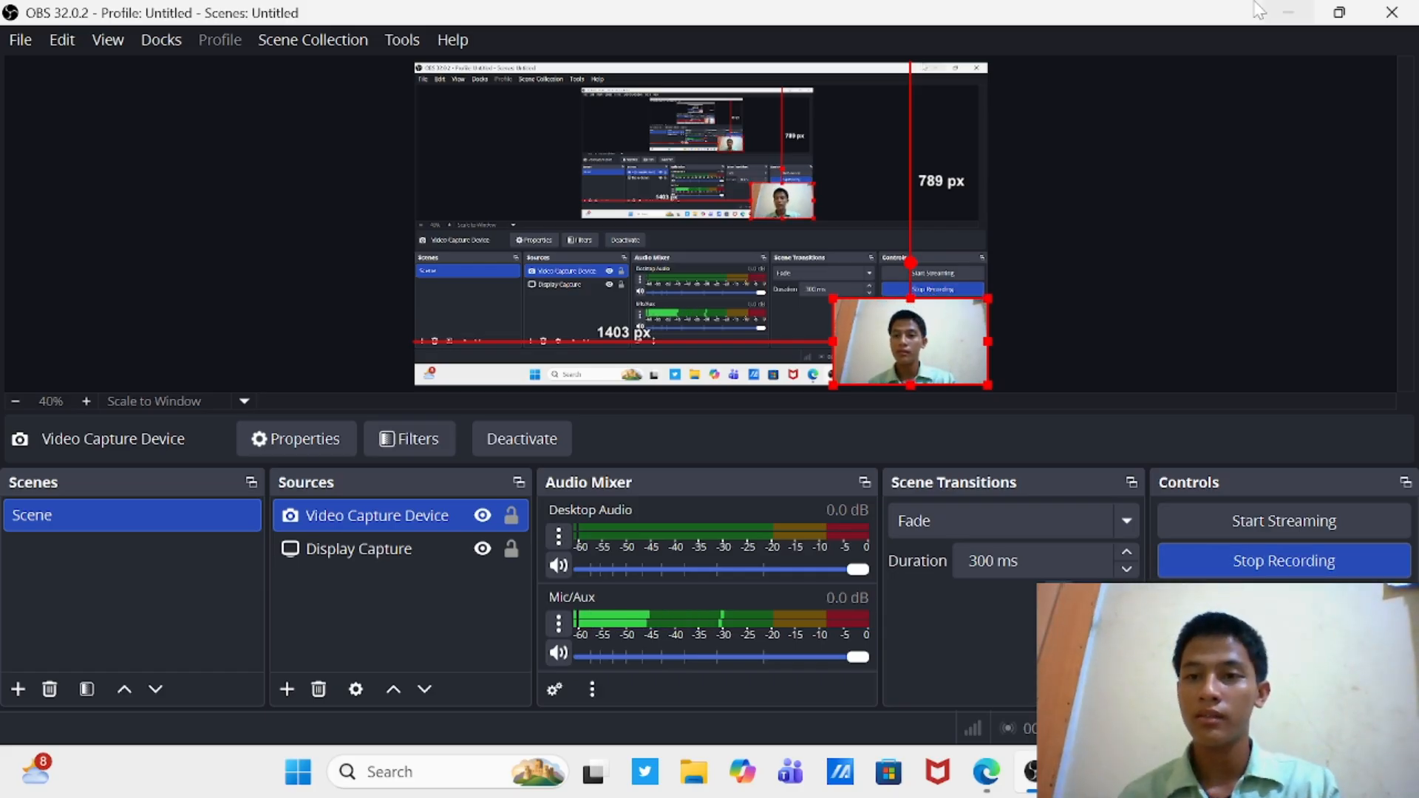
{"action": "left_click", "coordinate": [1285, 11]}
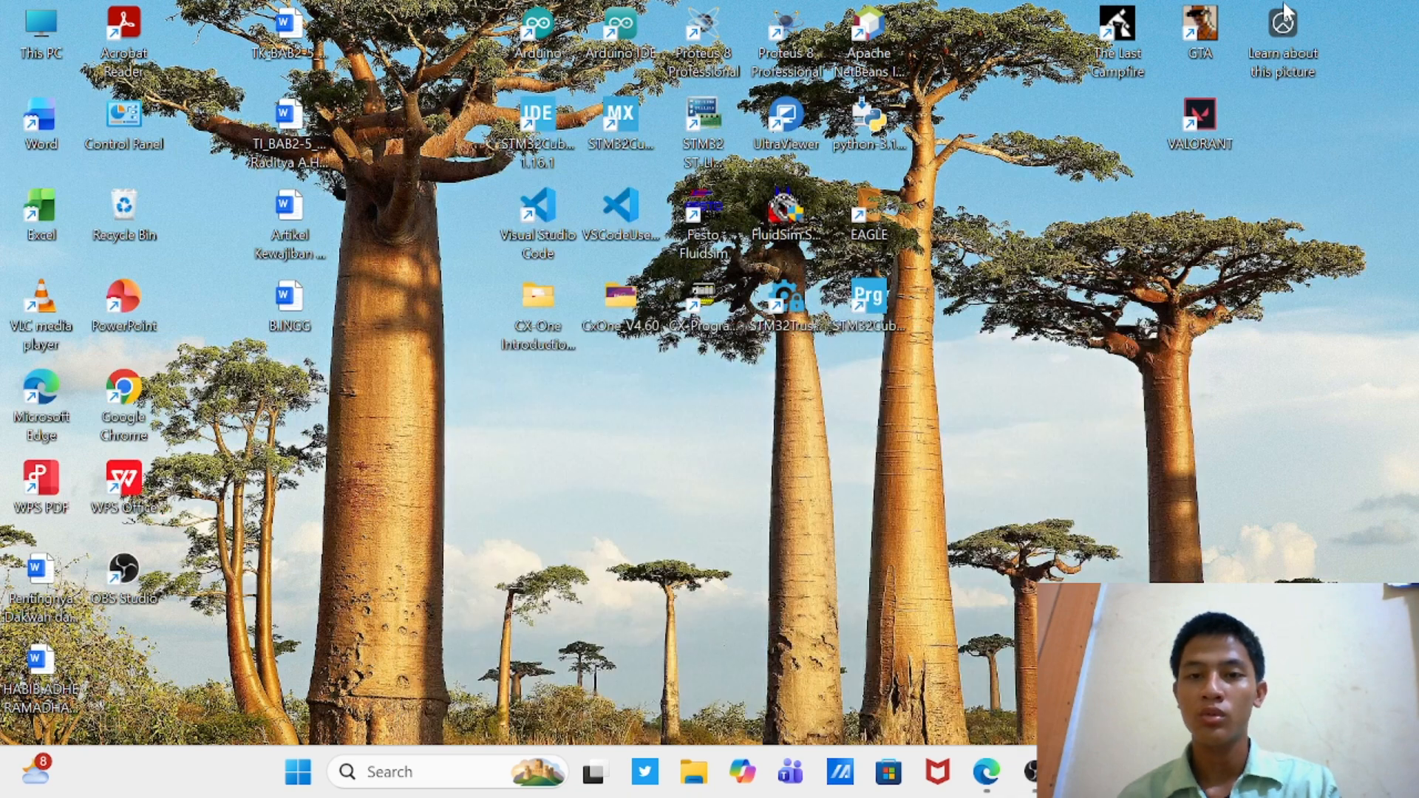
{"action": "double_click", "coordinate": [787, 40]}
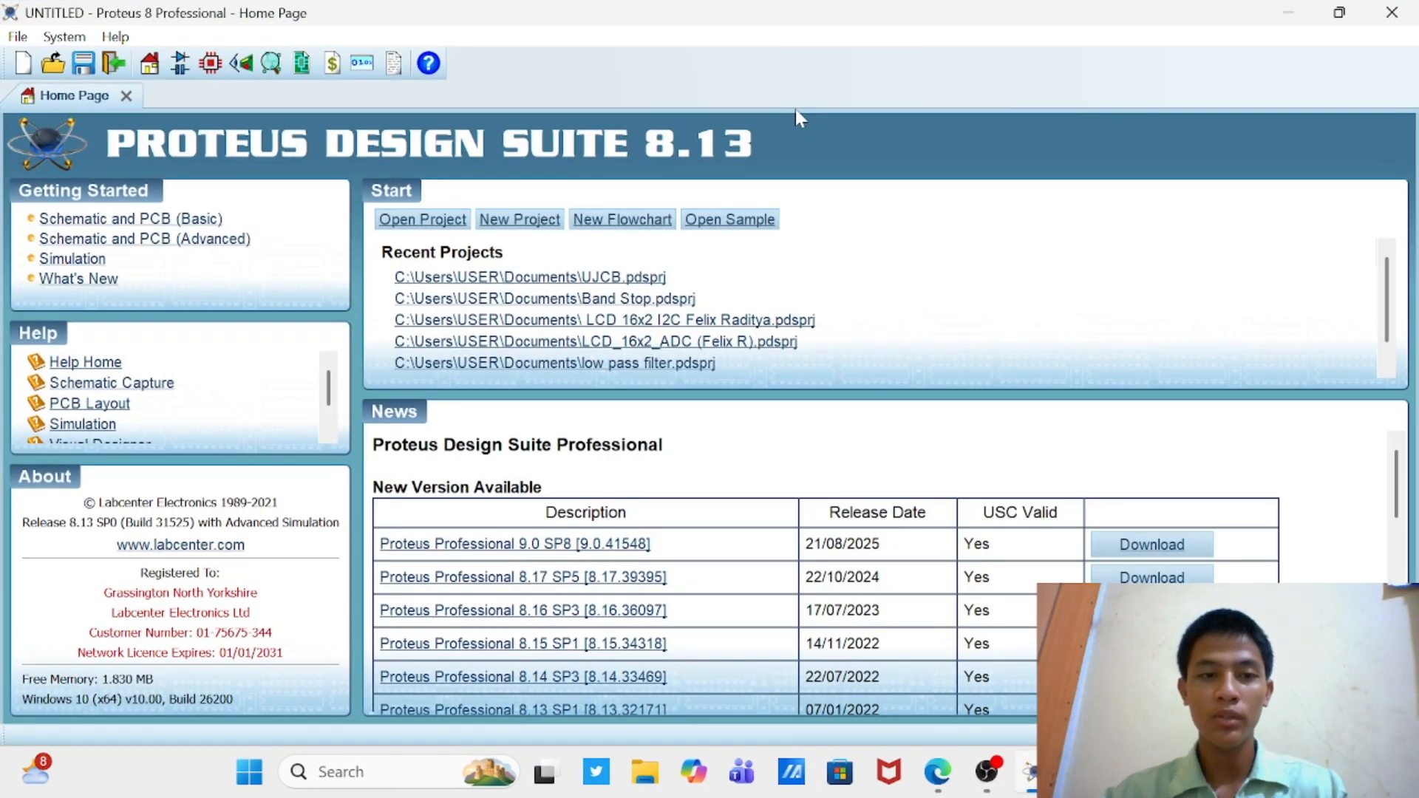
Step: Start a new project named WIRE TESTER in the Documents folder, replacing the existing project of that name
{"action": "left_click", "coordinate": [518, 222]}
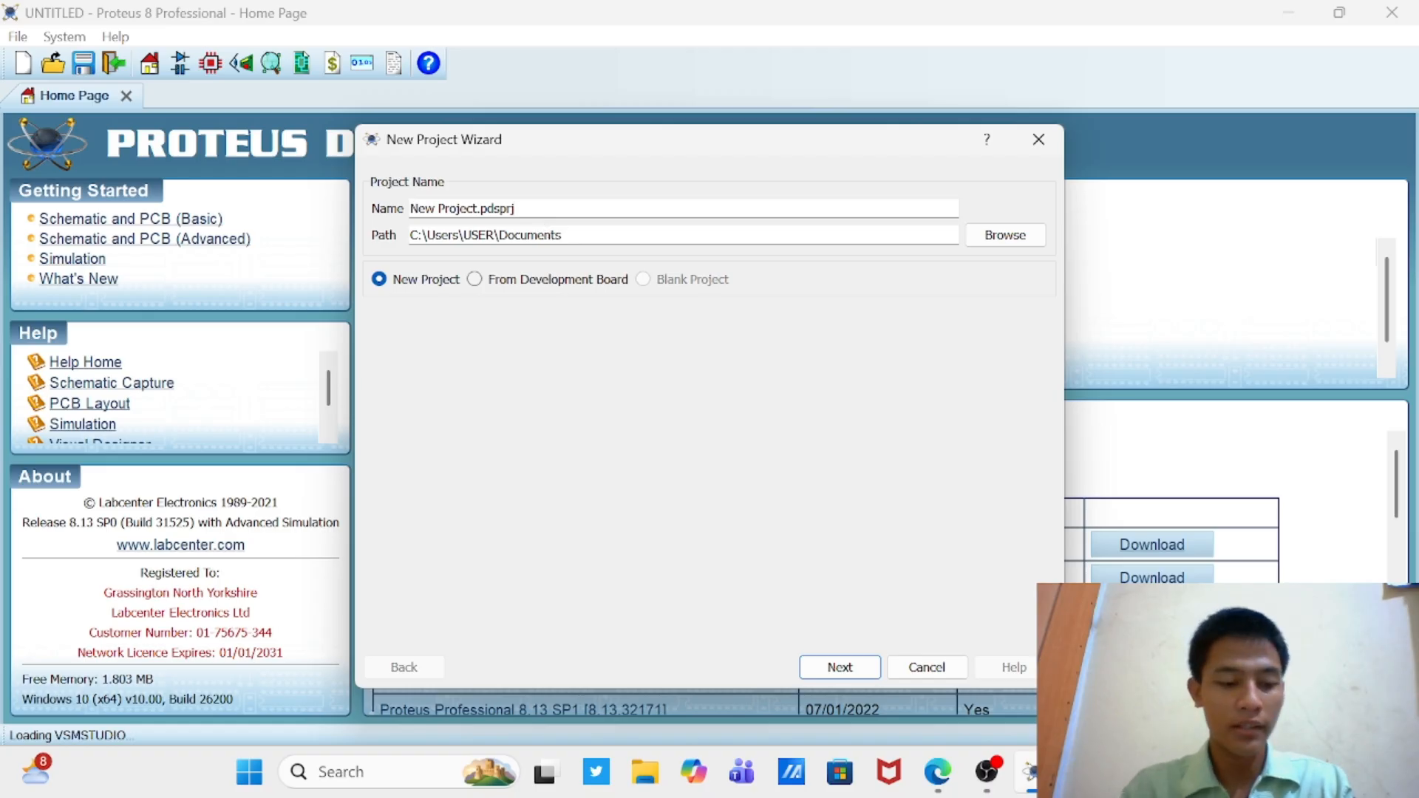
{"action": "key", "text": "ctrl+a"}
{"action": "key", "text": "BackSpace"}
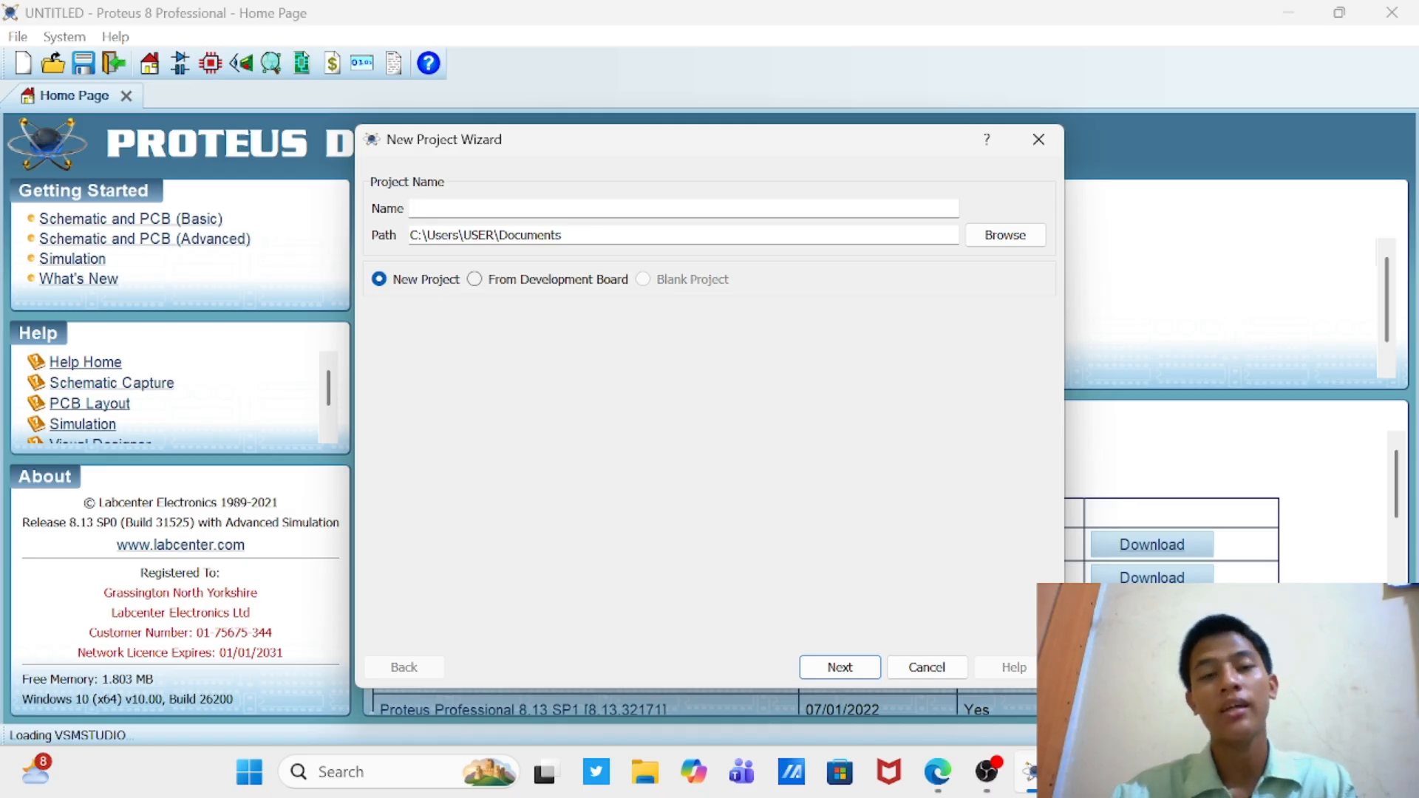
{"action": "type", "text": "WIRE TESTER"}
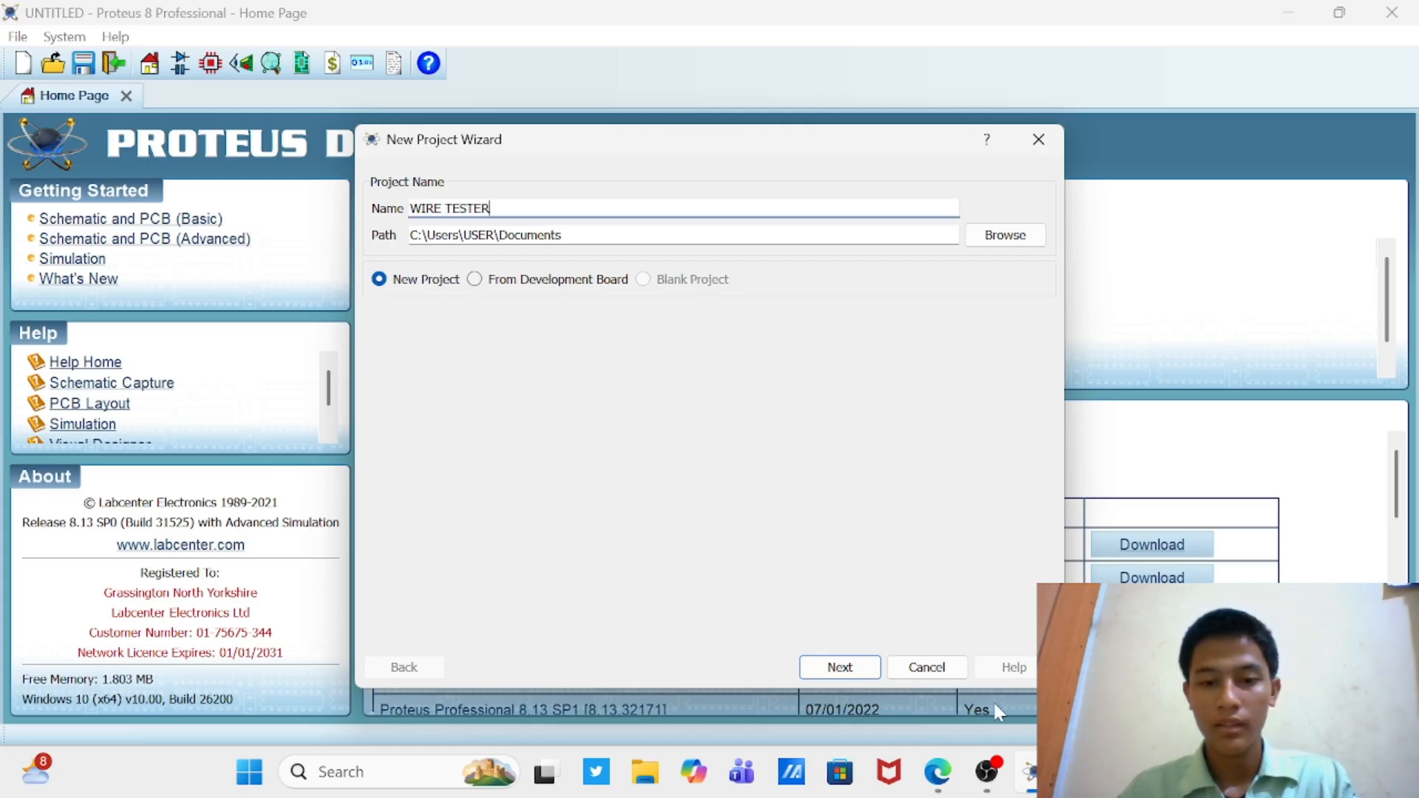
{"action": "left_click", "coordinate": [864, 671]}
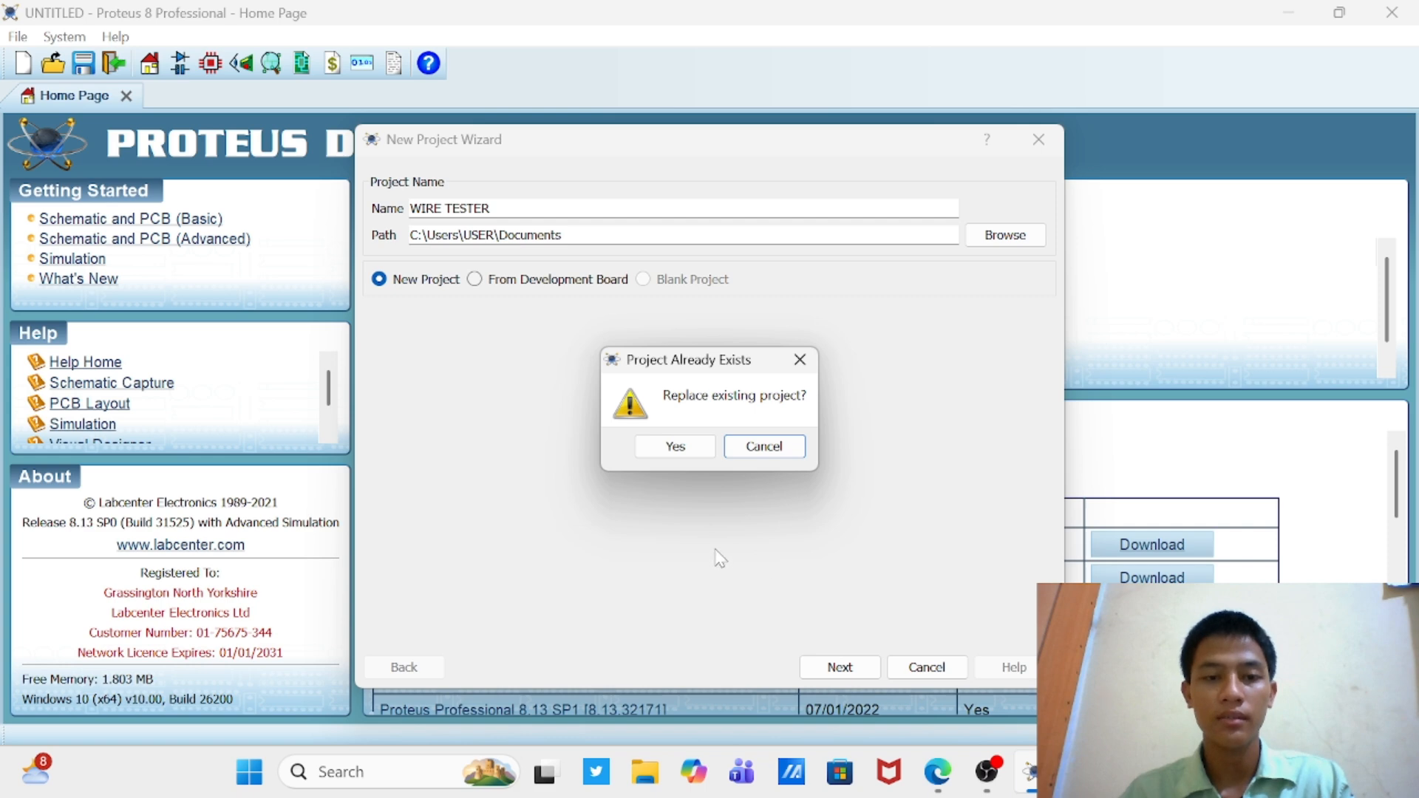
{"action": "left_click", "coordinate": [675, 448]}
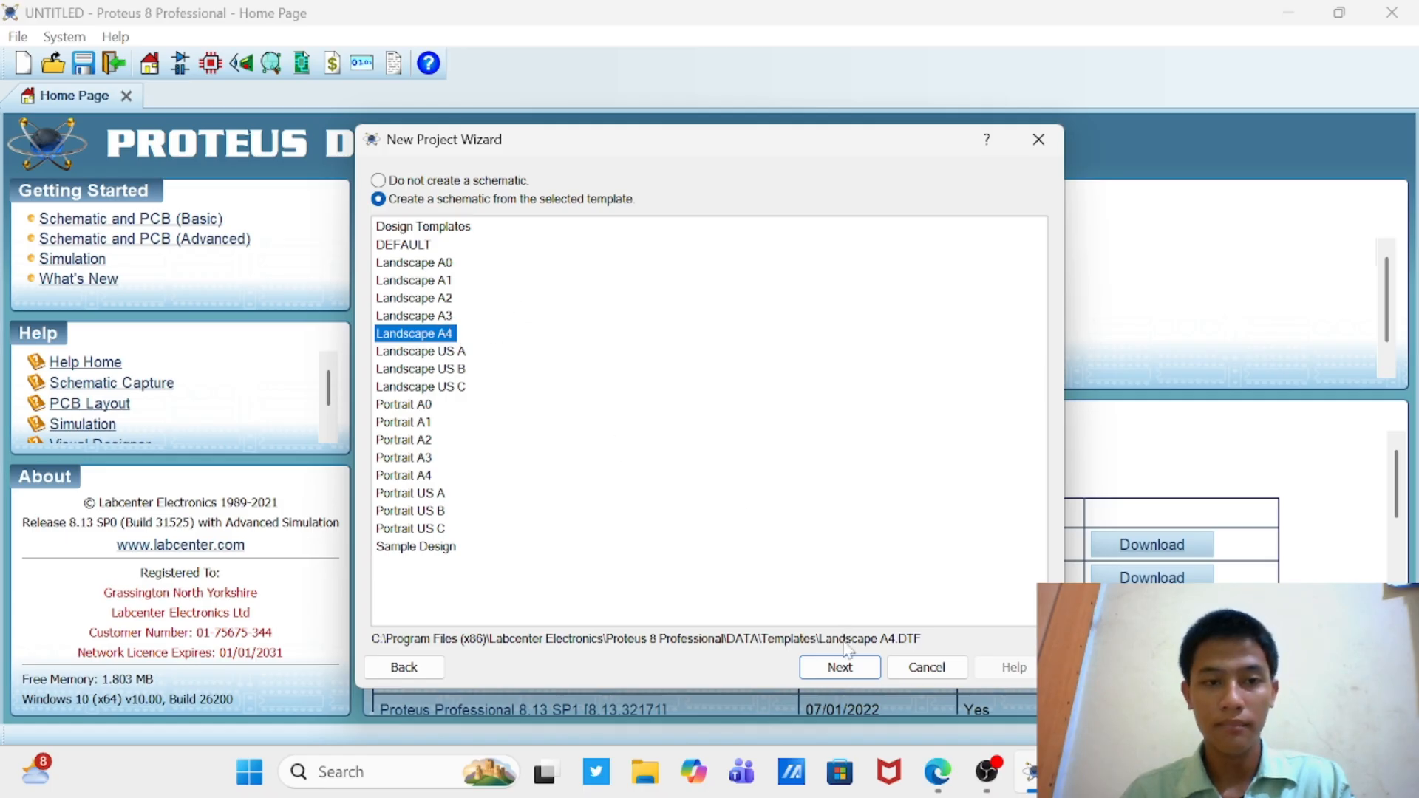
Step: Create the project with a Landscape A4 schematic, a PCB layout from the DEFAULT template and no firmware
{"action": "left_click", "coordinate": [848, 667]}
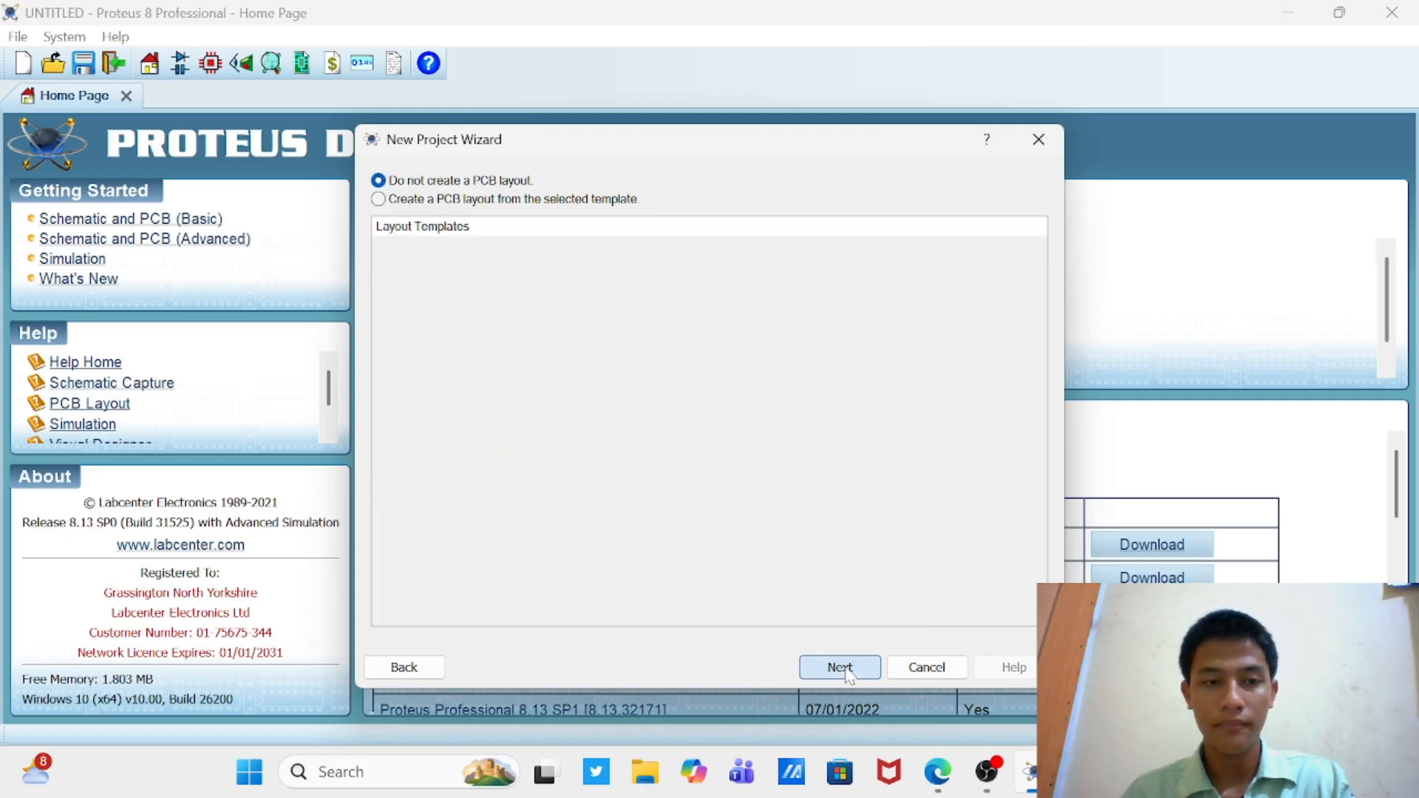
{"action": "left_click", "coordinate": [378, 200]}
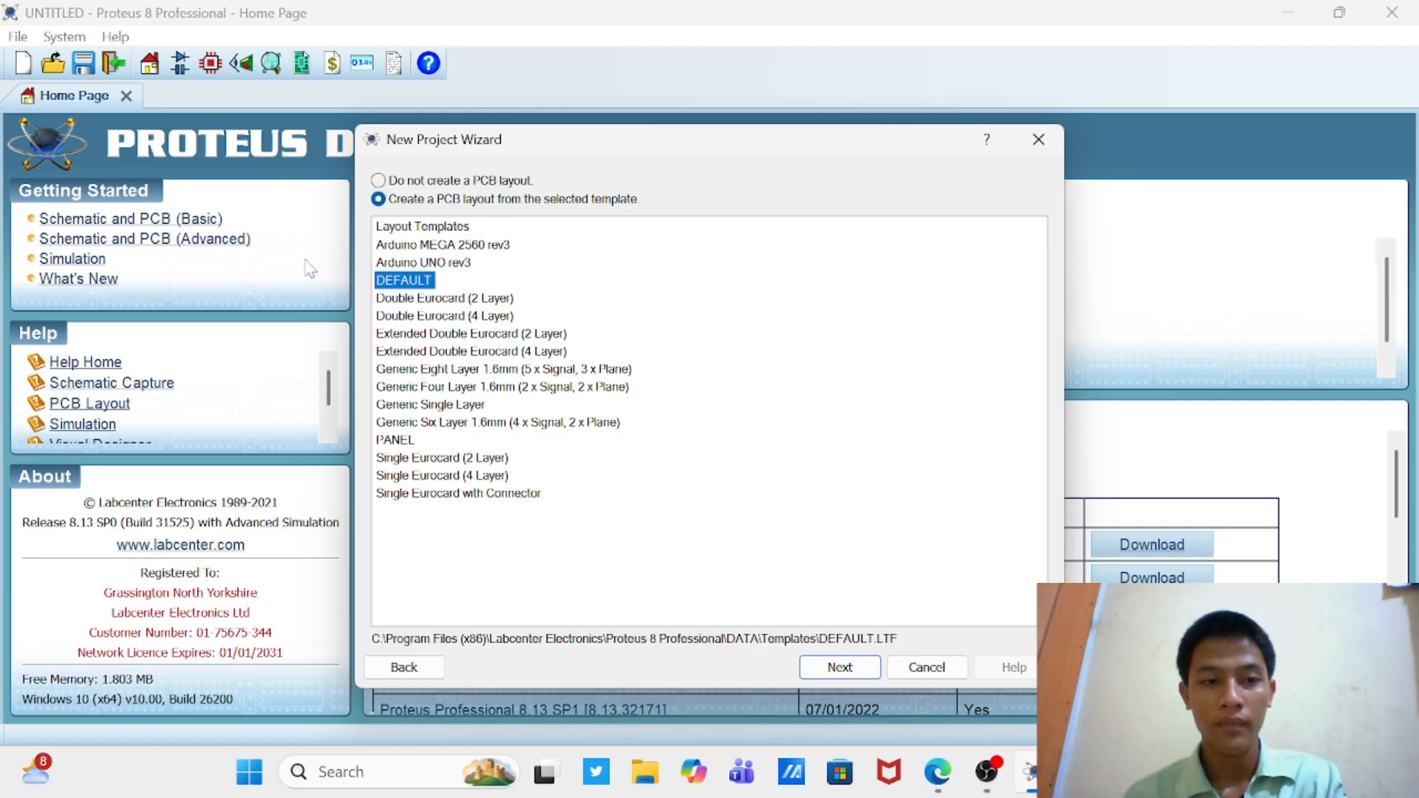
{"action": "left_click", "coordinate": [843, 668]}
{"action": "left_click", "coordinate": [847, 673]}
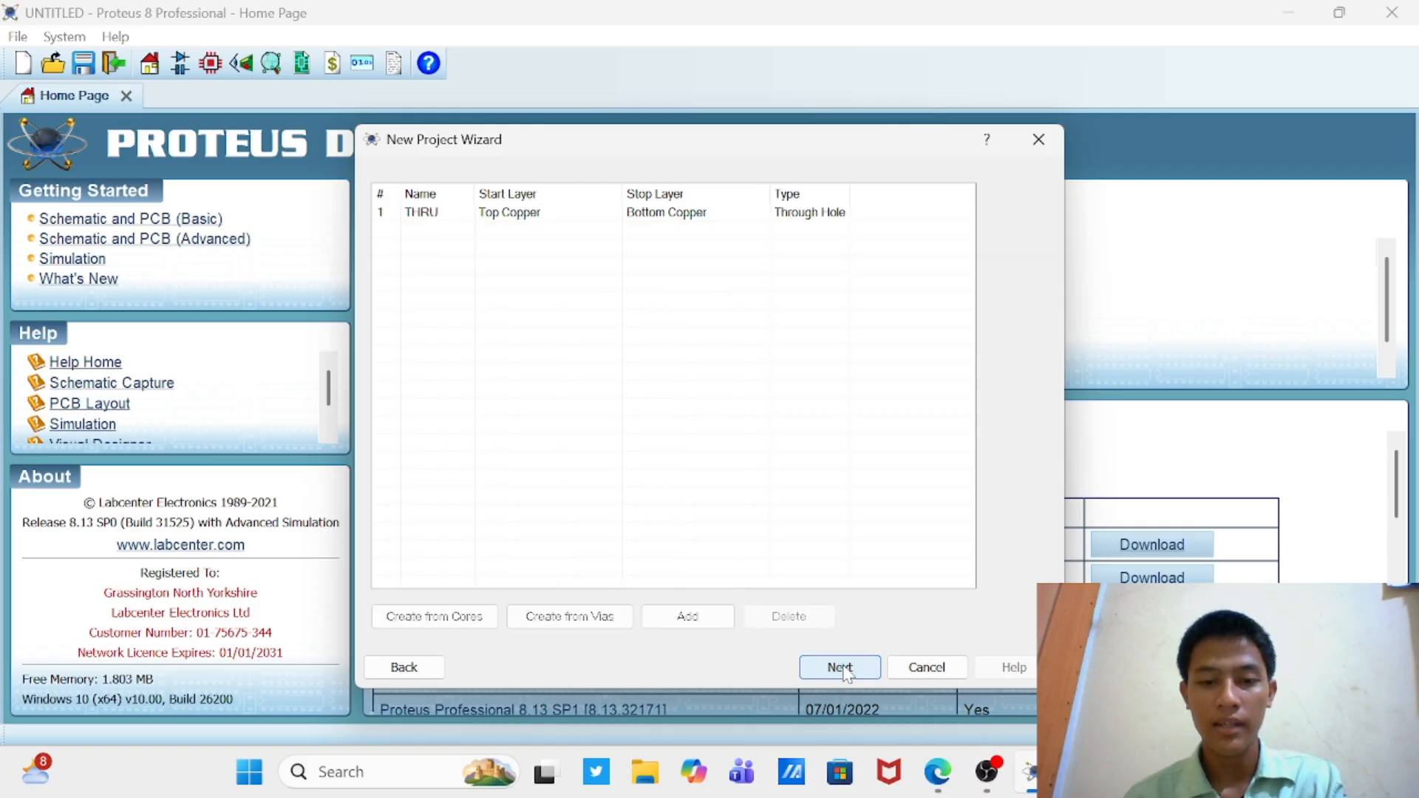
{"action": "left_click", "coordinate": [848, 674]}
{"action": "left_click", "coordinate": [847, 674]}
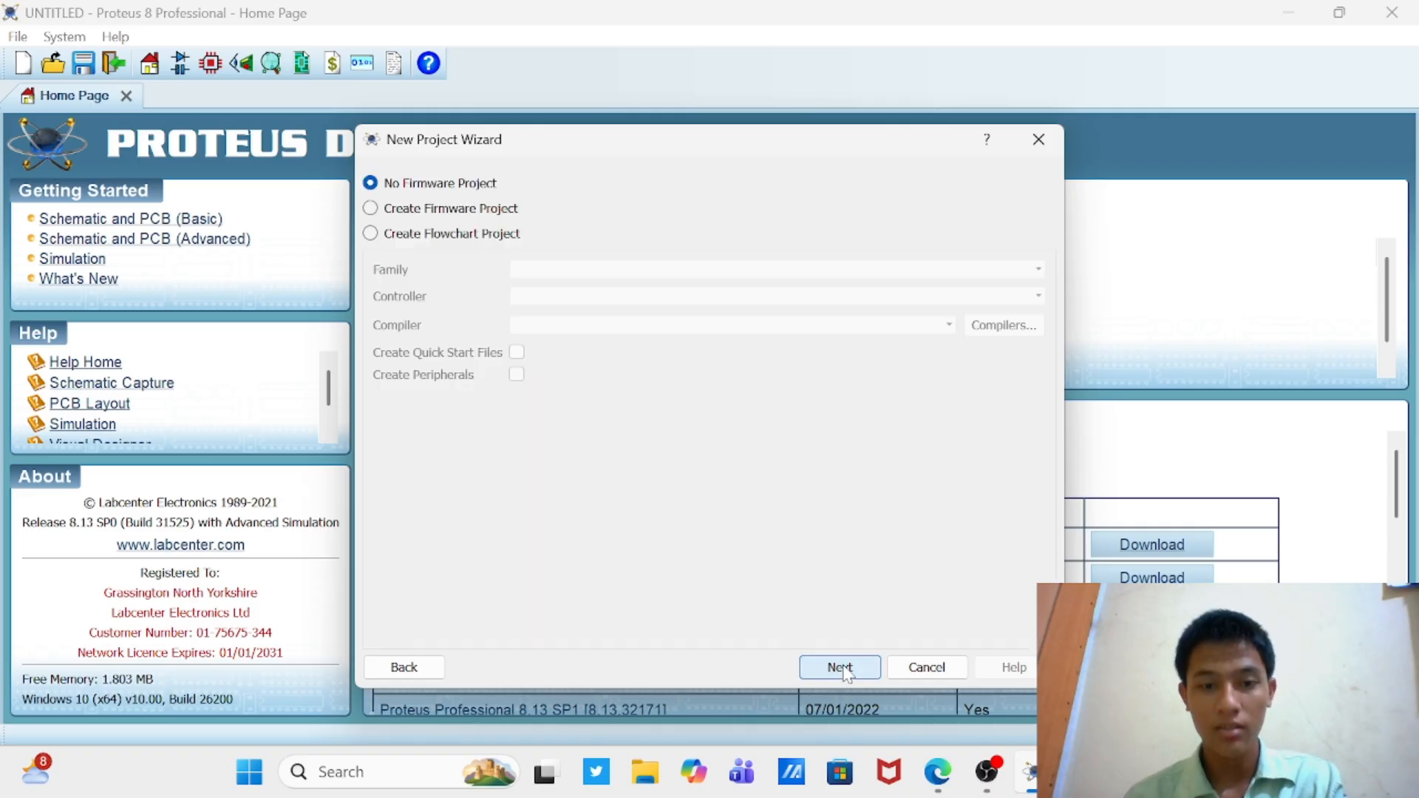
{"action": "left_click", "coordinate": [847, 674]}
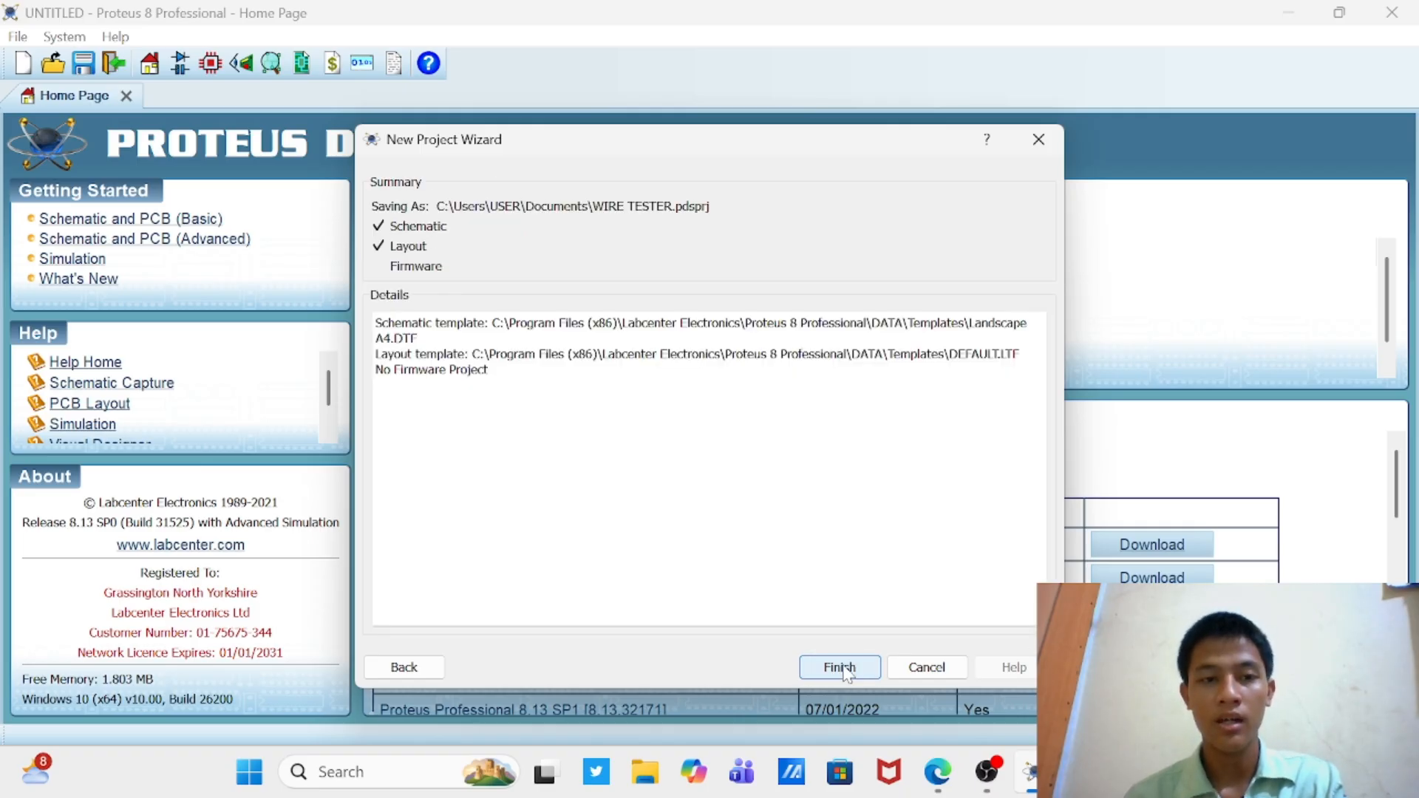
{"action": "left_click", "coordinate": [840, 668]}
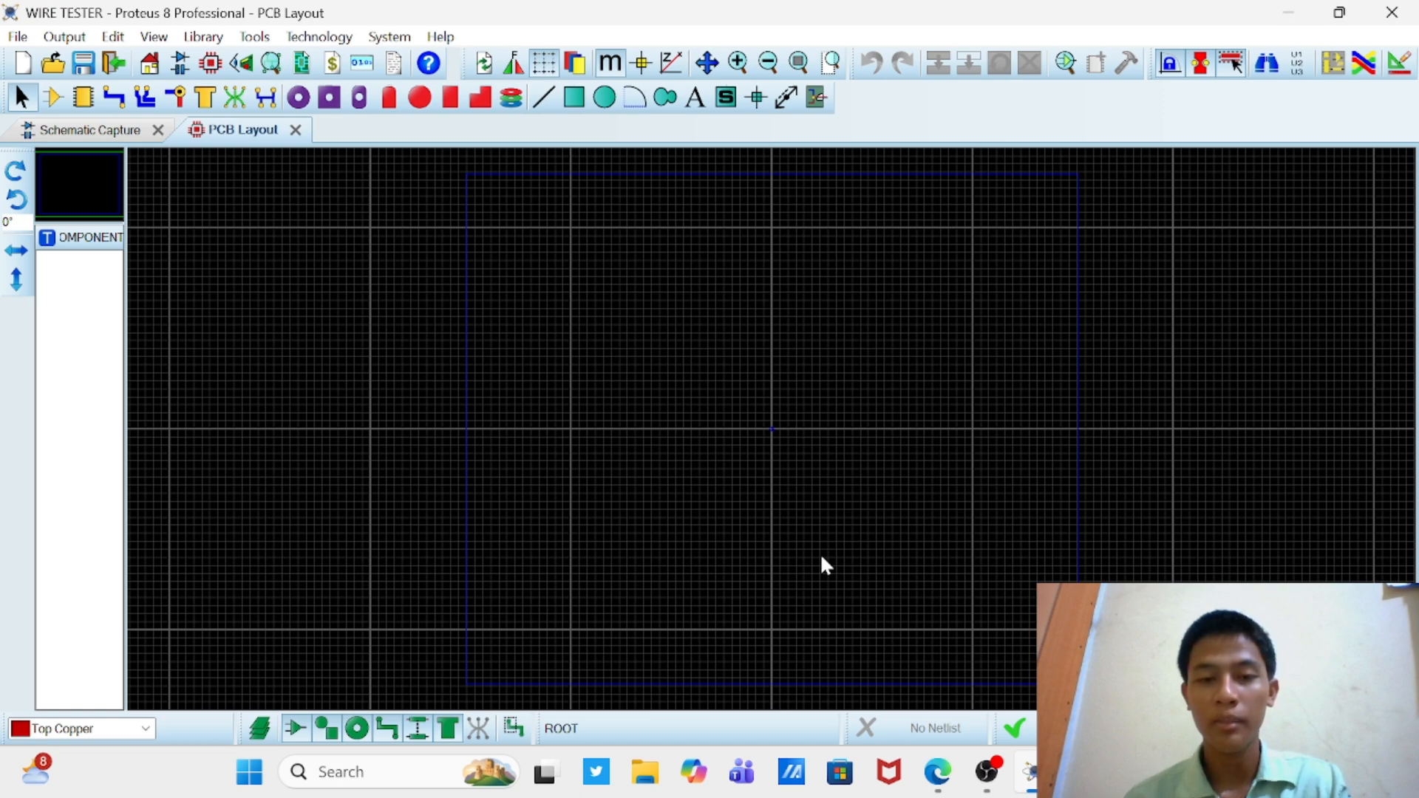
{"action": "scroll", "coordinate": [822, 558], "scroll_direction": "down", "scroll_amount": 3}
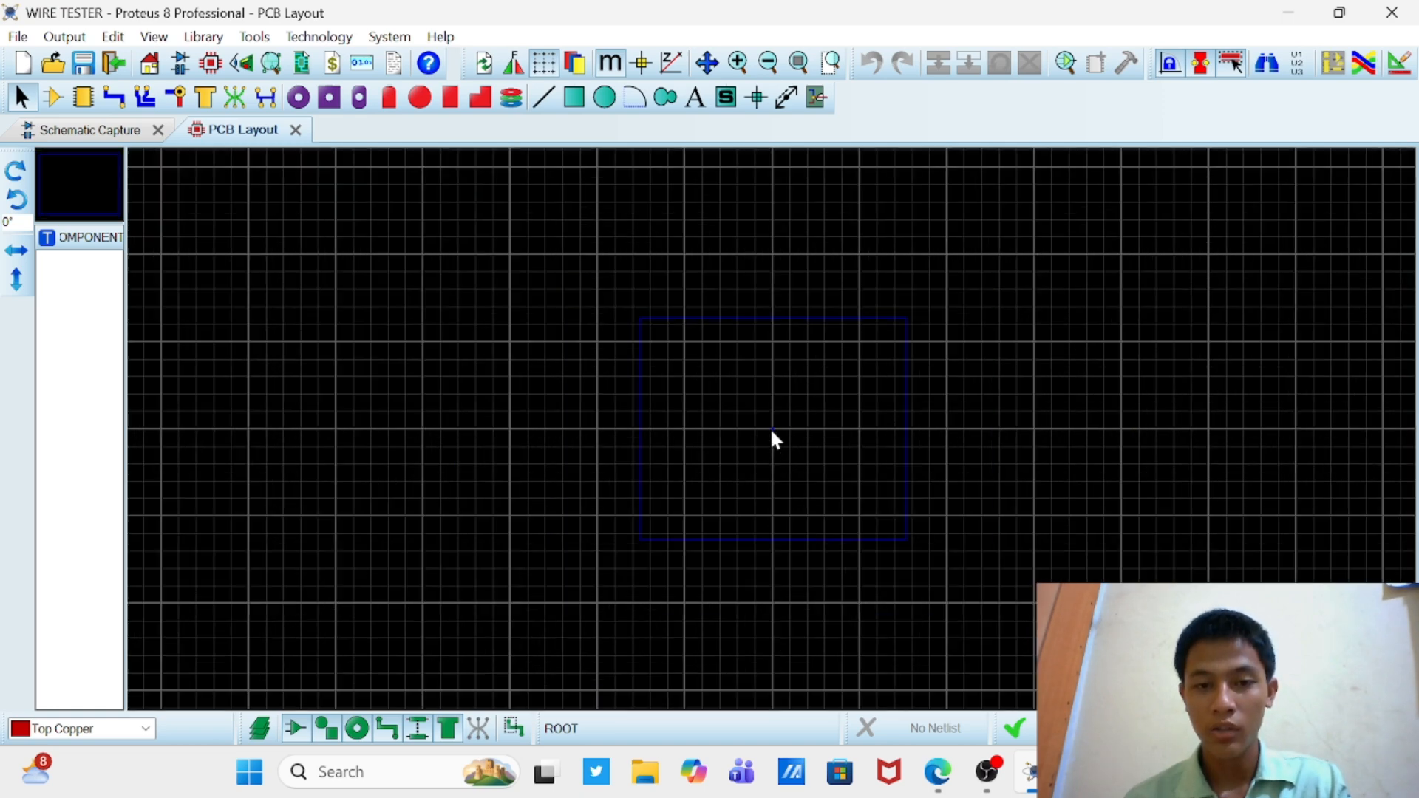
{"action": "scroll", "coordinate": [770, 429], "scroll_direction": "down", "scroll_amount": 2}
{"action": "scroll", "coordinate": [770, 426], "scroll_direction": "down", "scroll_amount": 2}
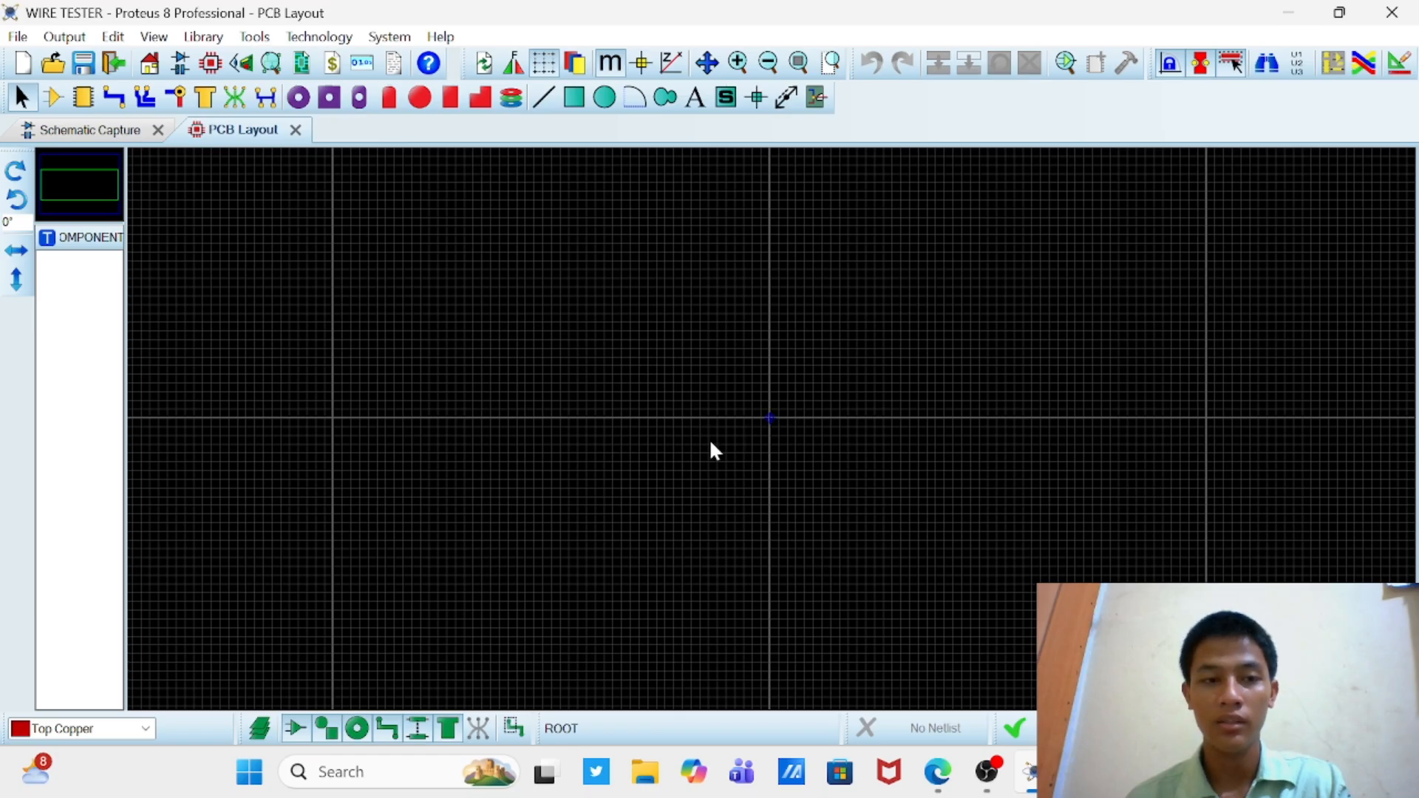
{"action": "scroll", "coordinate": [711, 443], "scroll_direction": "up", "scroll_amount": 3}
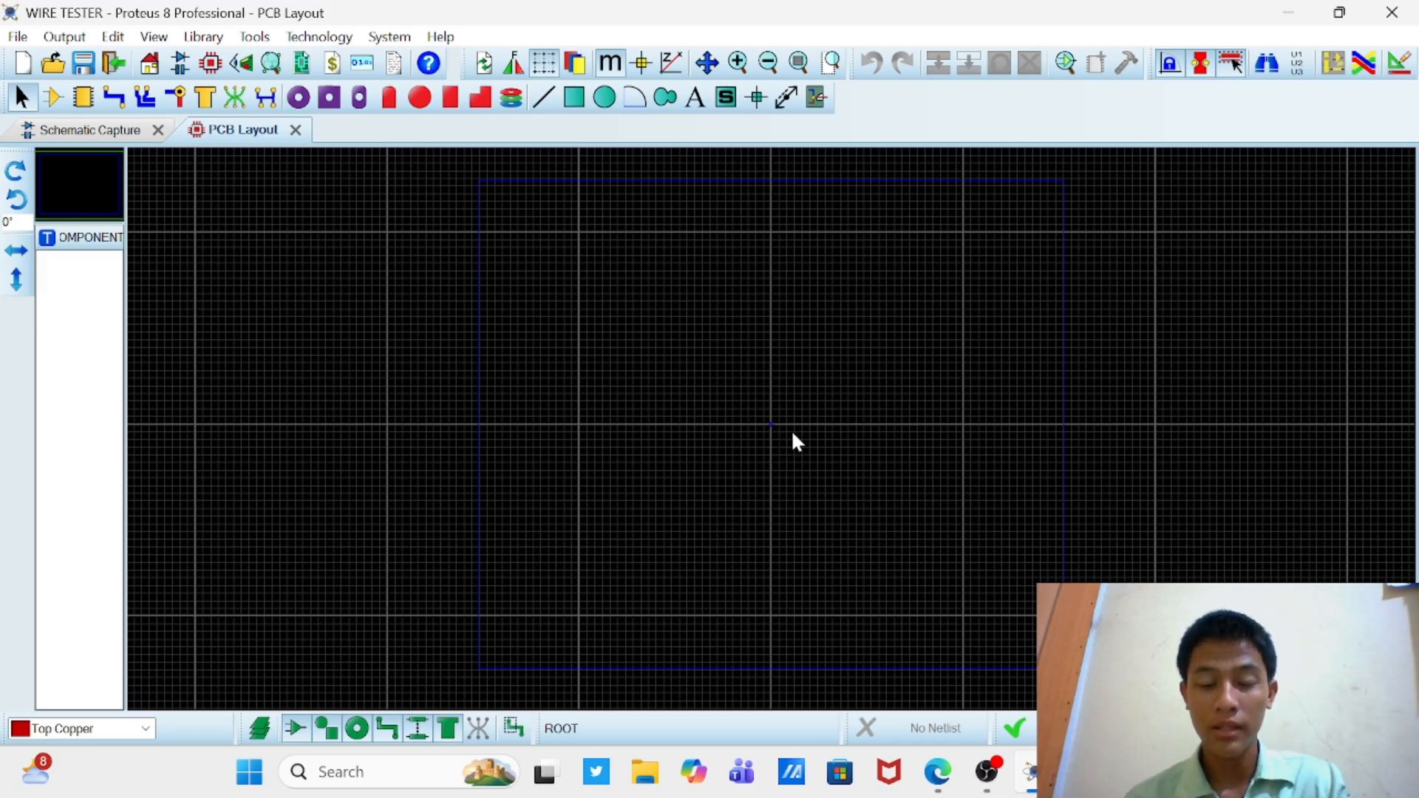
Step: Switch to the schematic and add the 22K 0.6W resistor MINRES22K from the library to the device list
{"action": "left_click", "coordinate": [121, 136]}
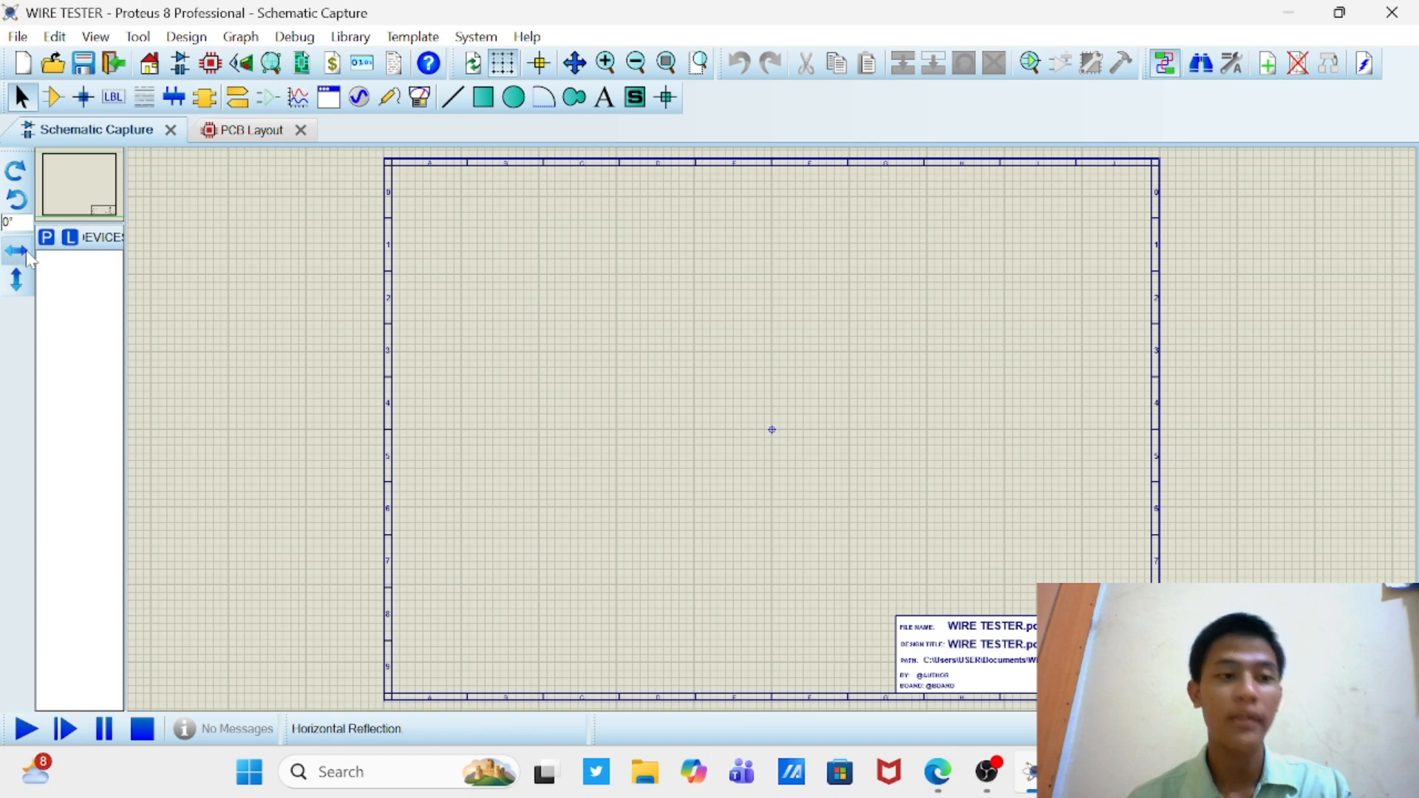
{"action": "left_click", "coordinate": [46, 238]}
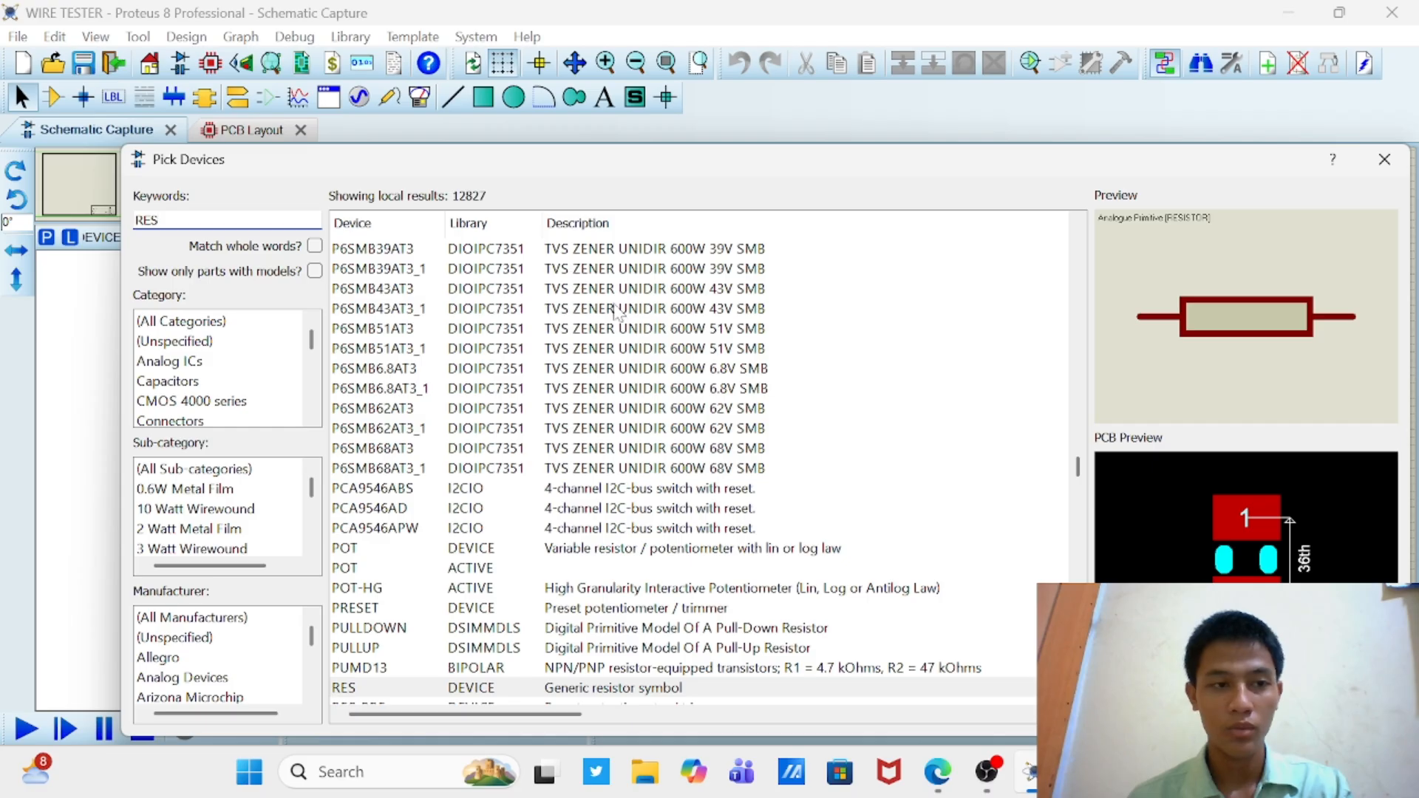
{"action": "type", "text": "MIN"}
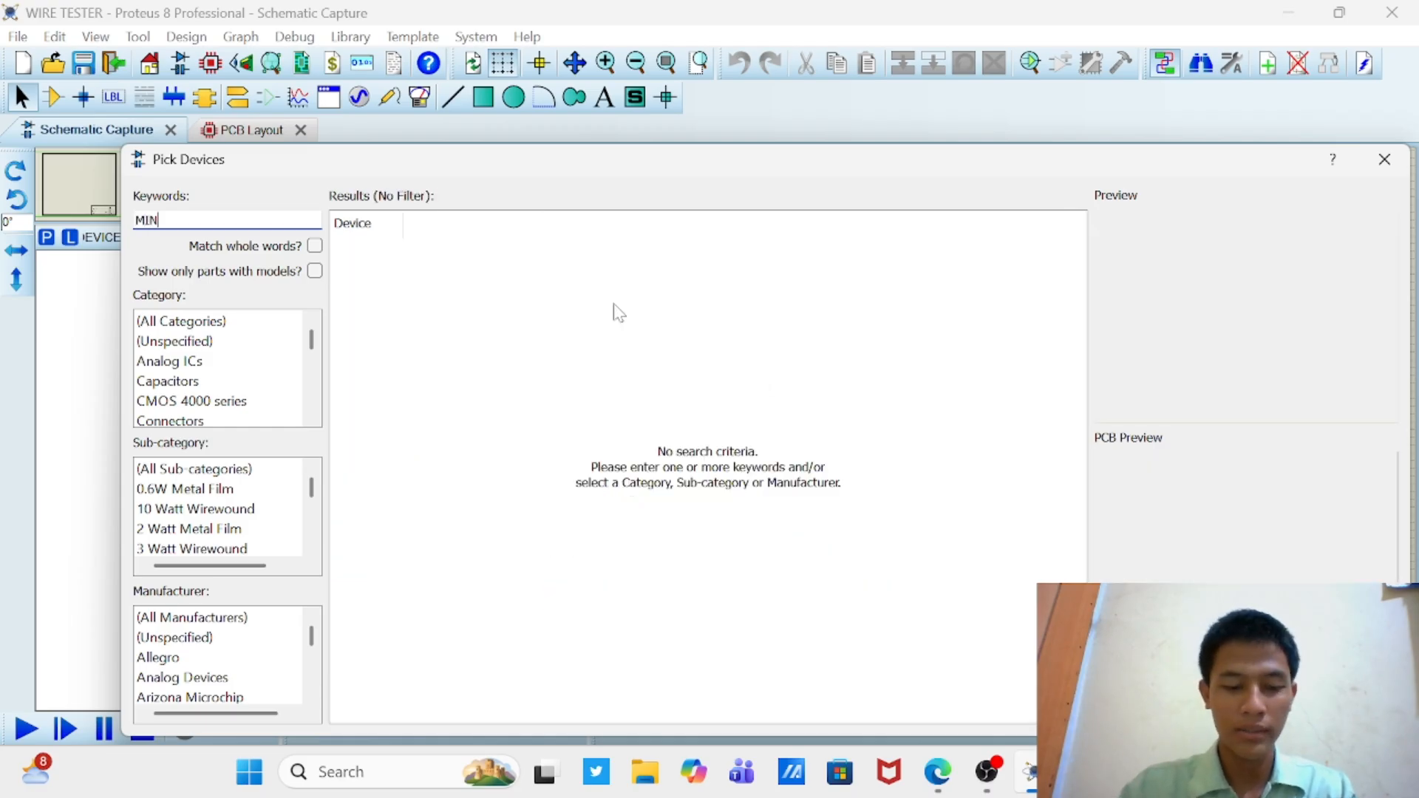
{"action": "type", "text": "RES"}
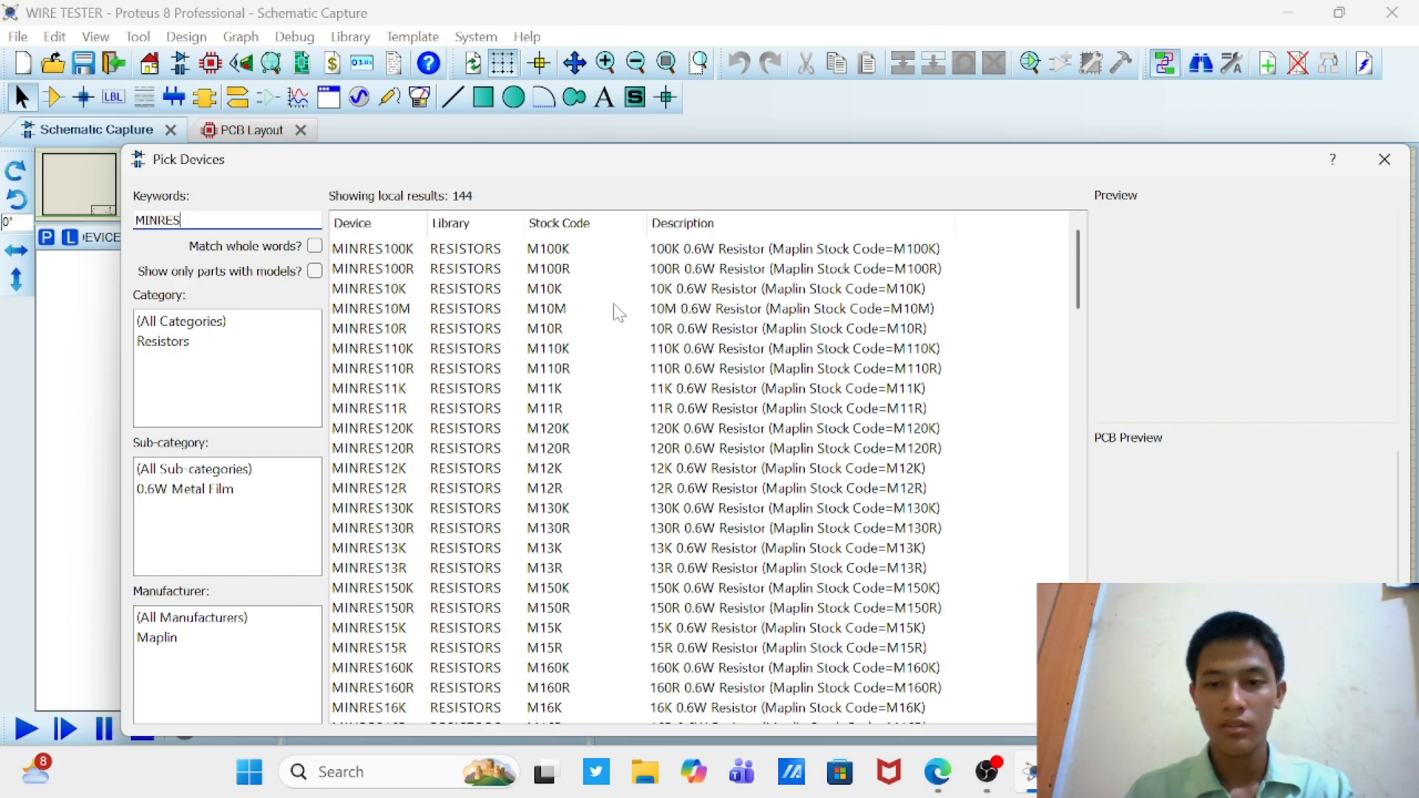
{"action": "type", "text": "22K"}
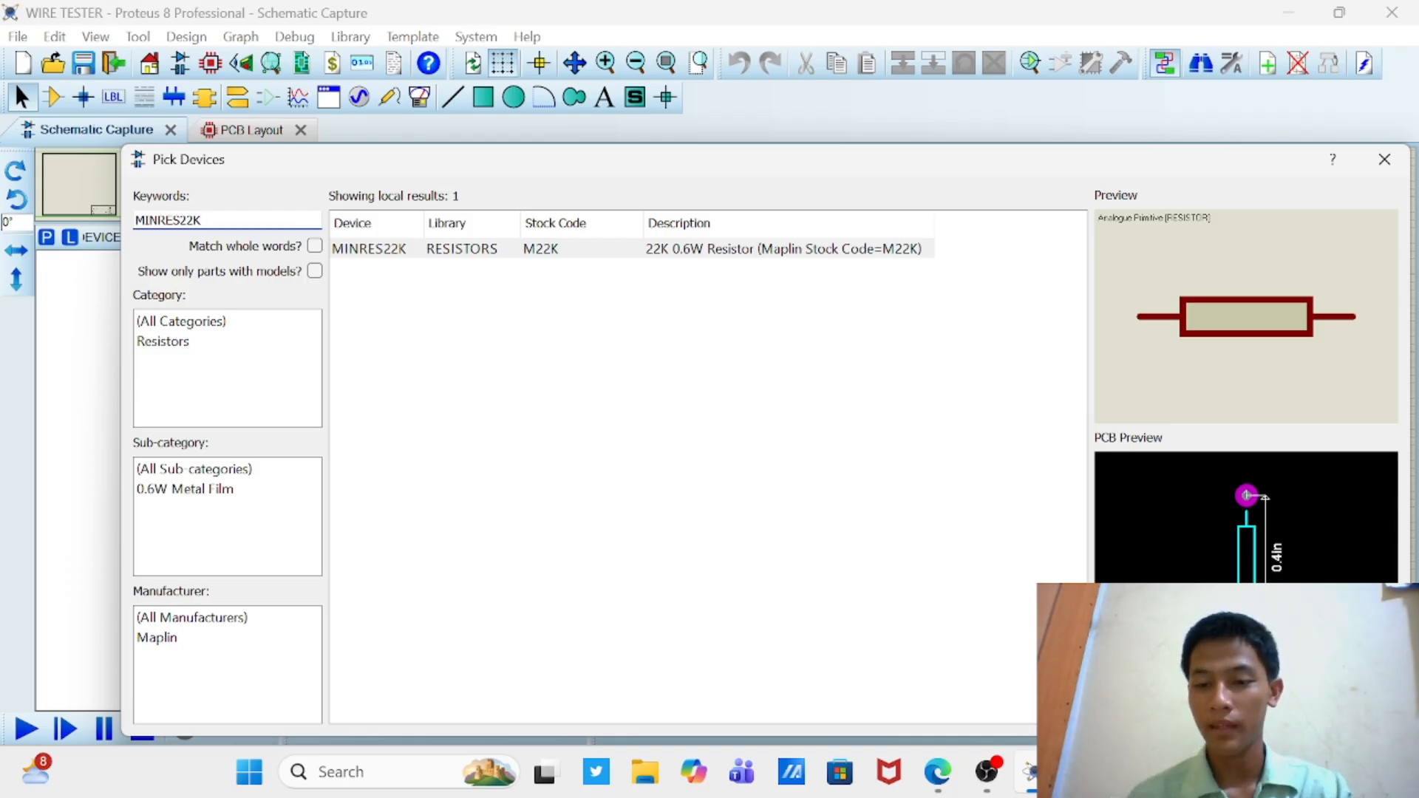
{"action": "left_click", "coordinate": [1269, 711]}
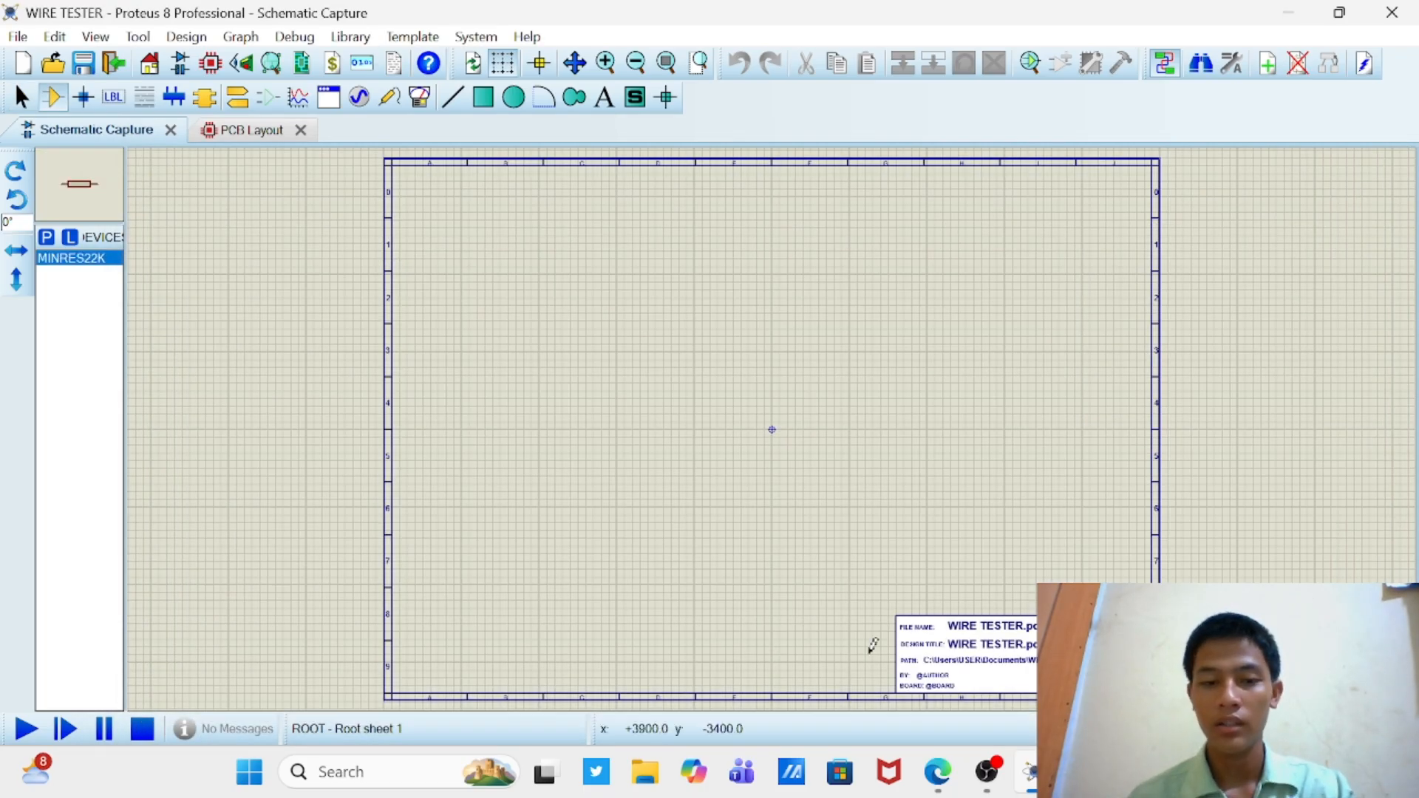
Step: Add the 1N4148 diode and the 709 op-amp from the library to the device list
{"action": "left_click", "coordinate": [47, 238]}
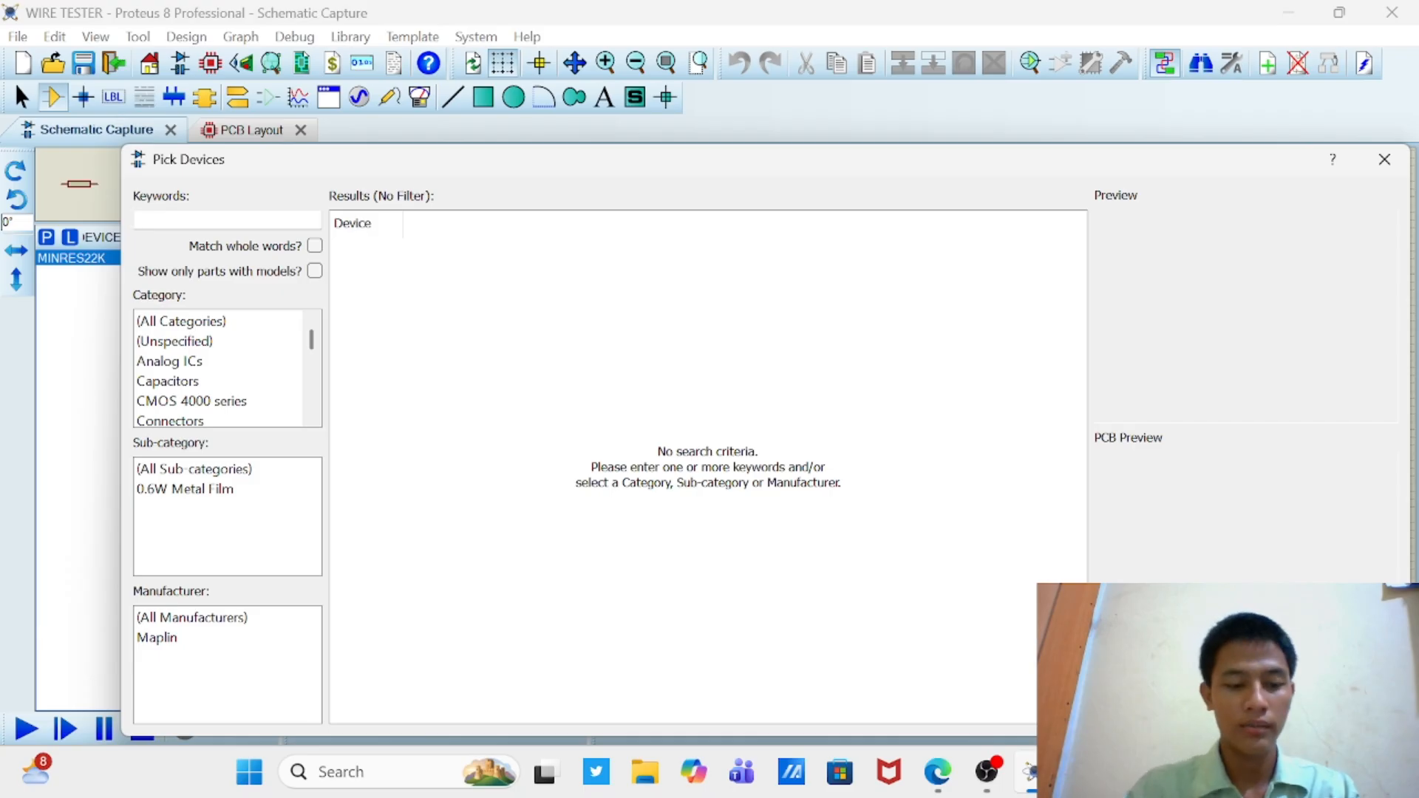
{"action": "type", "text": "1N"}
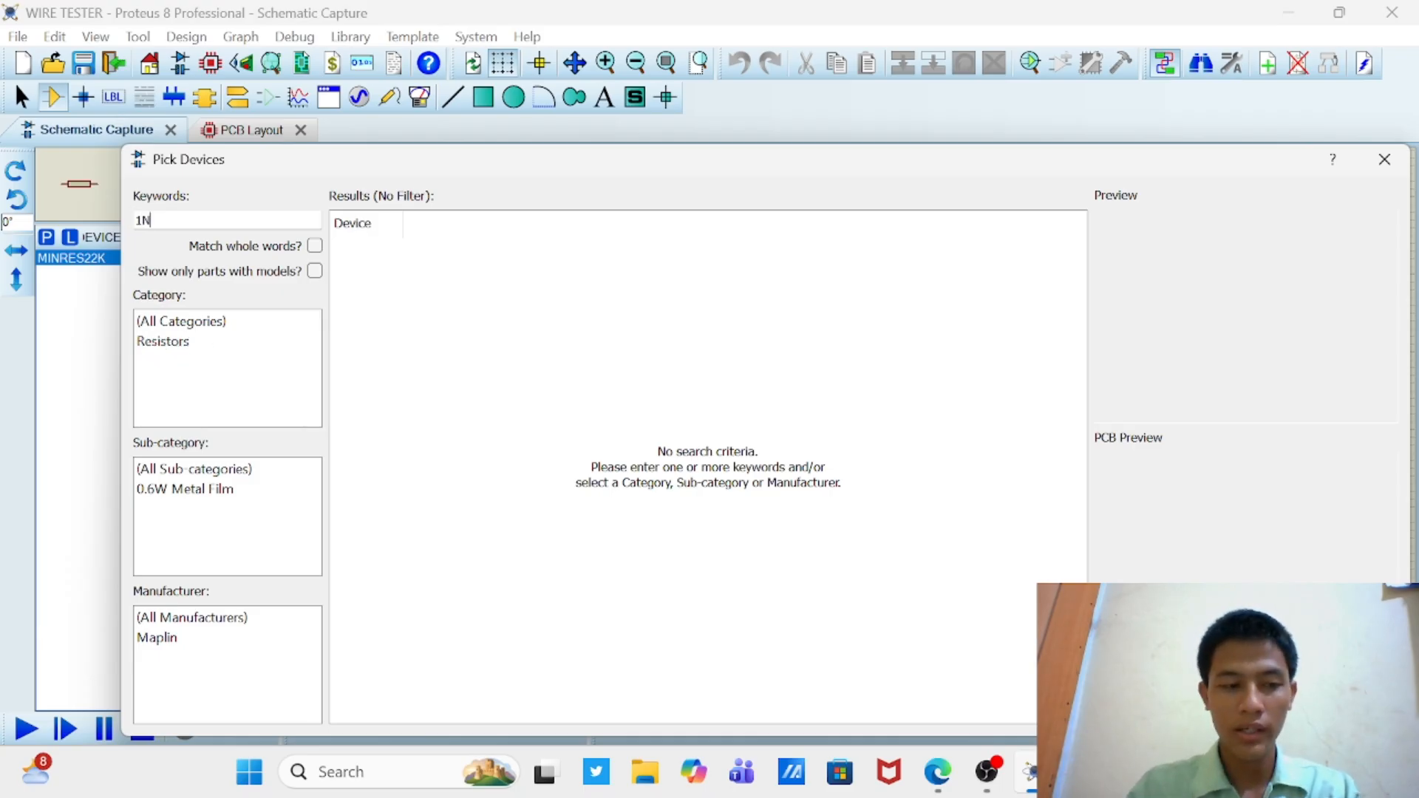
{"action": "type", "text": "4"}
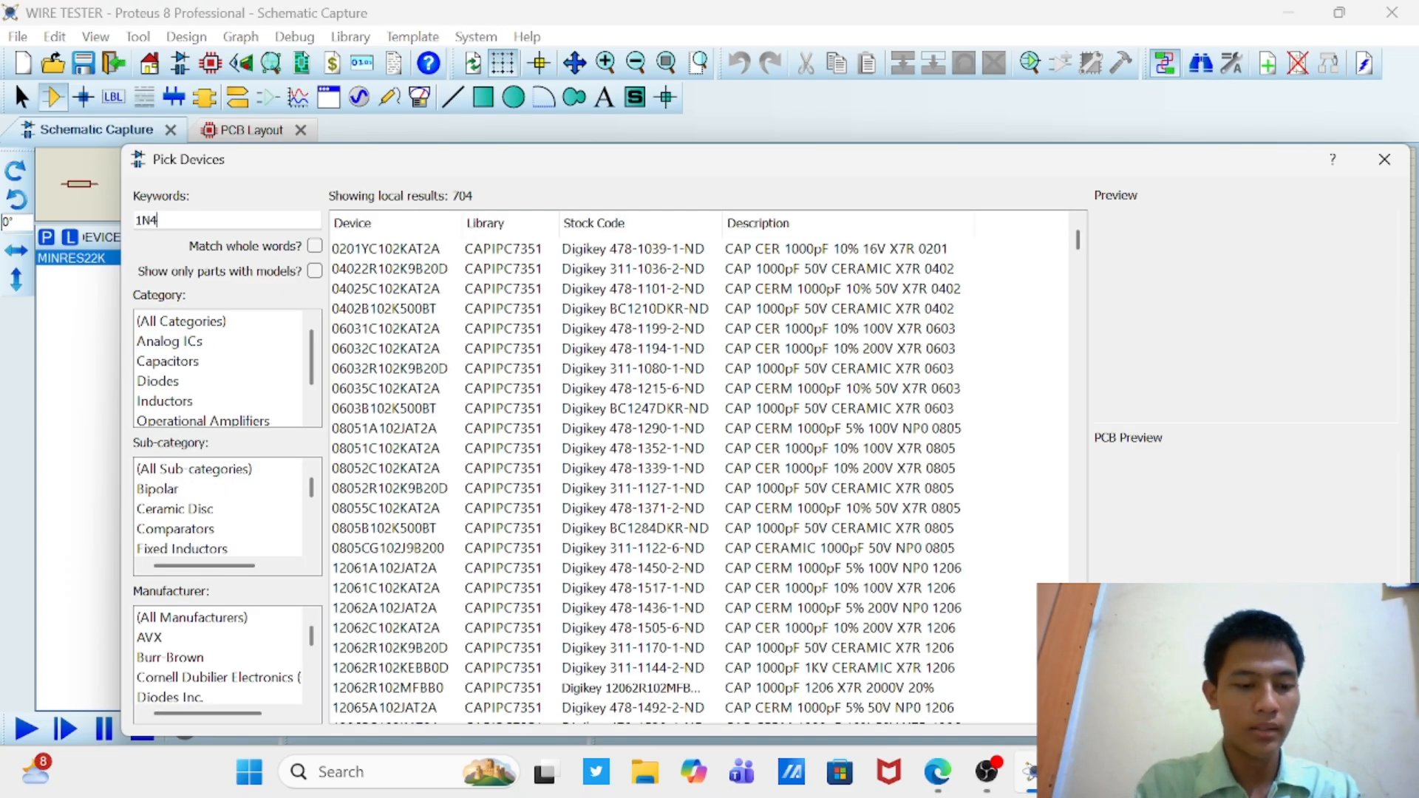
{"action": "type", "text": "14"}
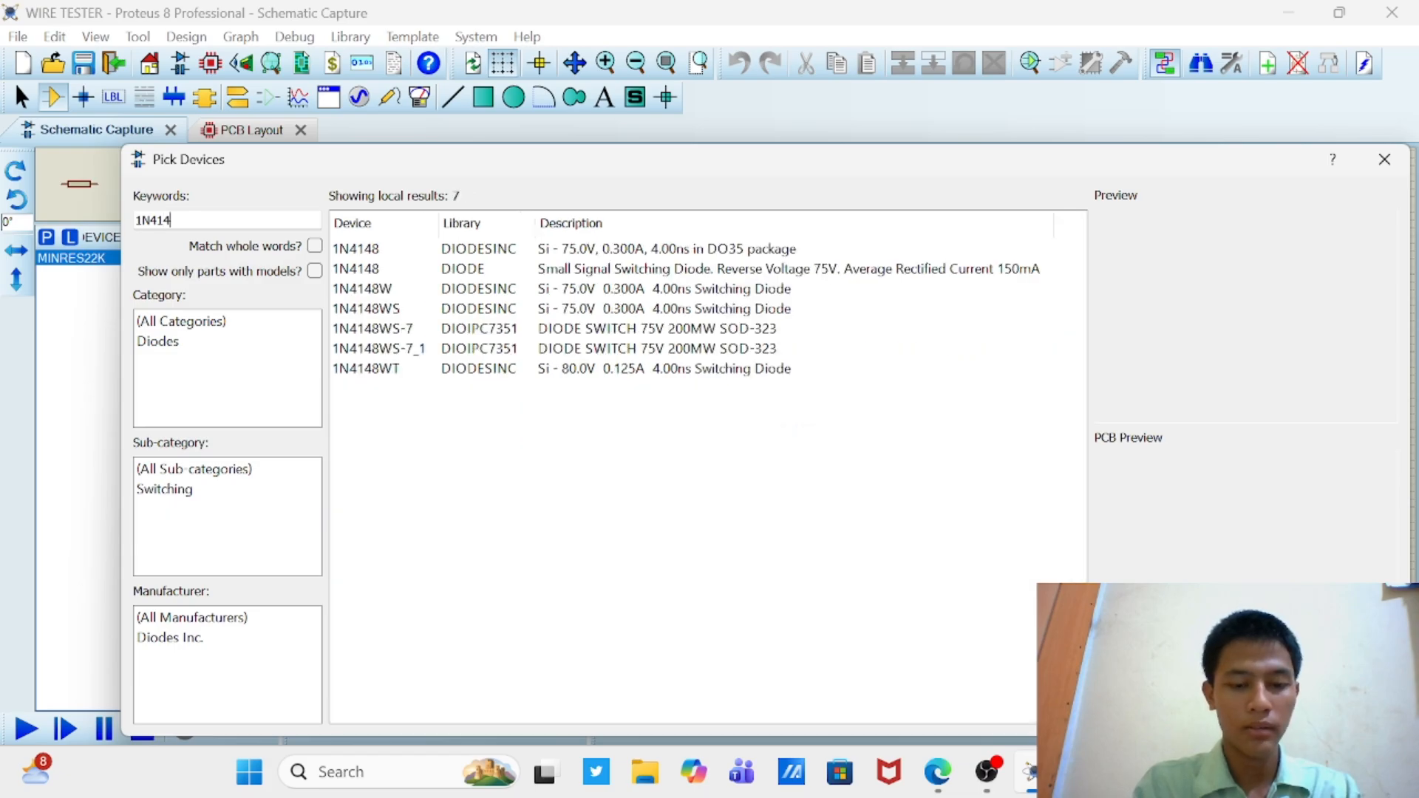
{"action": "type", "text": "8"}
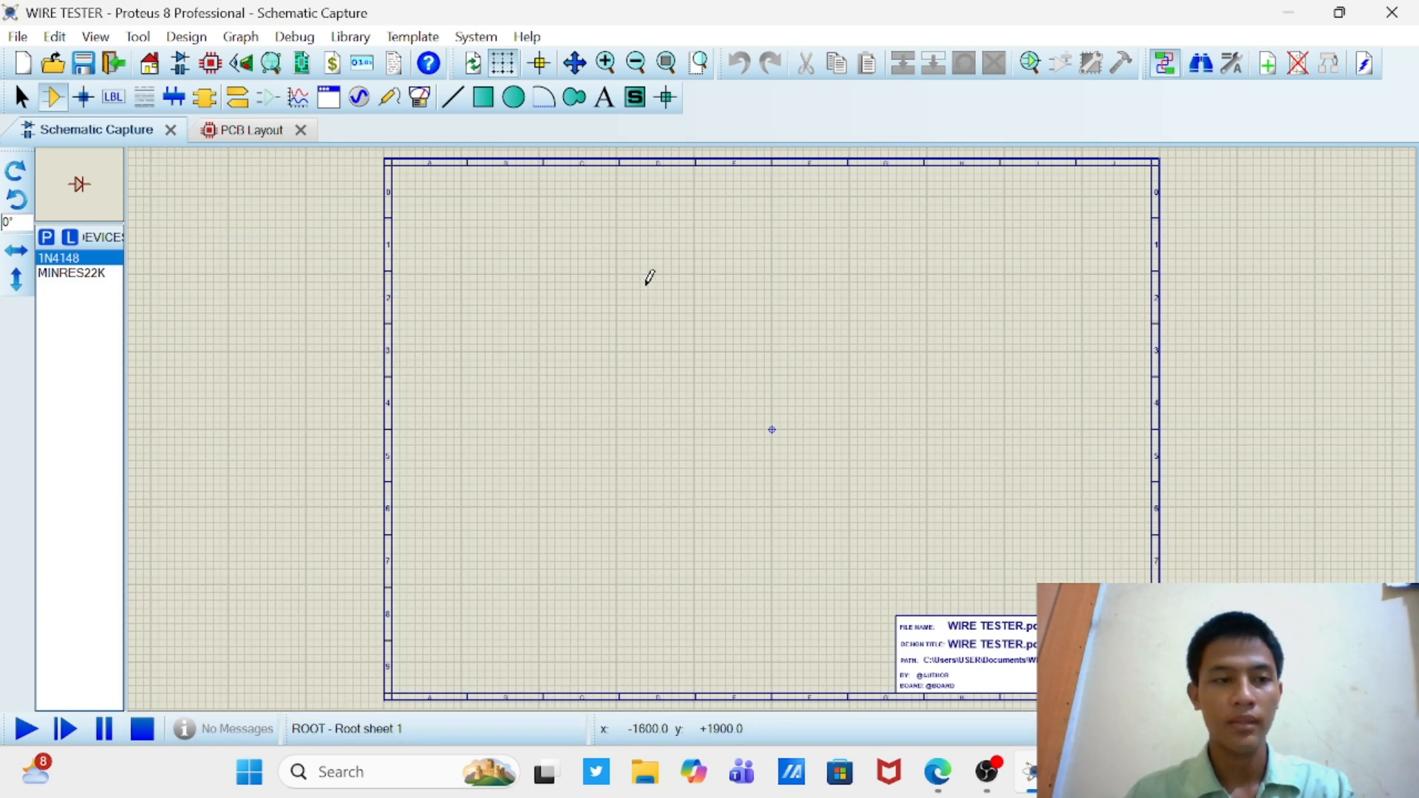
{"action": "left_click", "coordinate": [49, 238]}
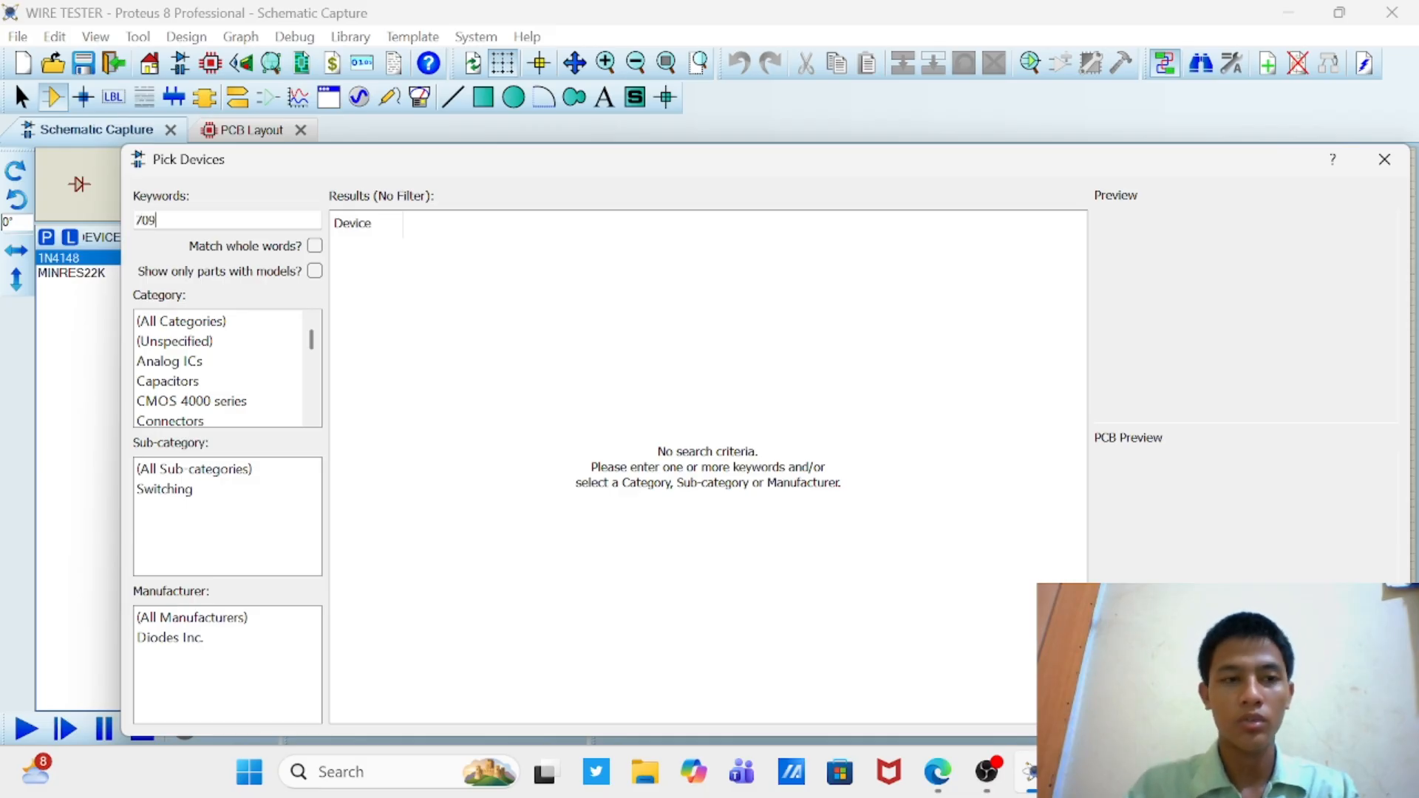
{"action": "key", "text": "Return"}
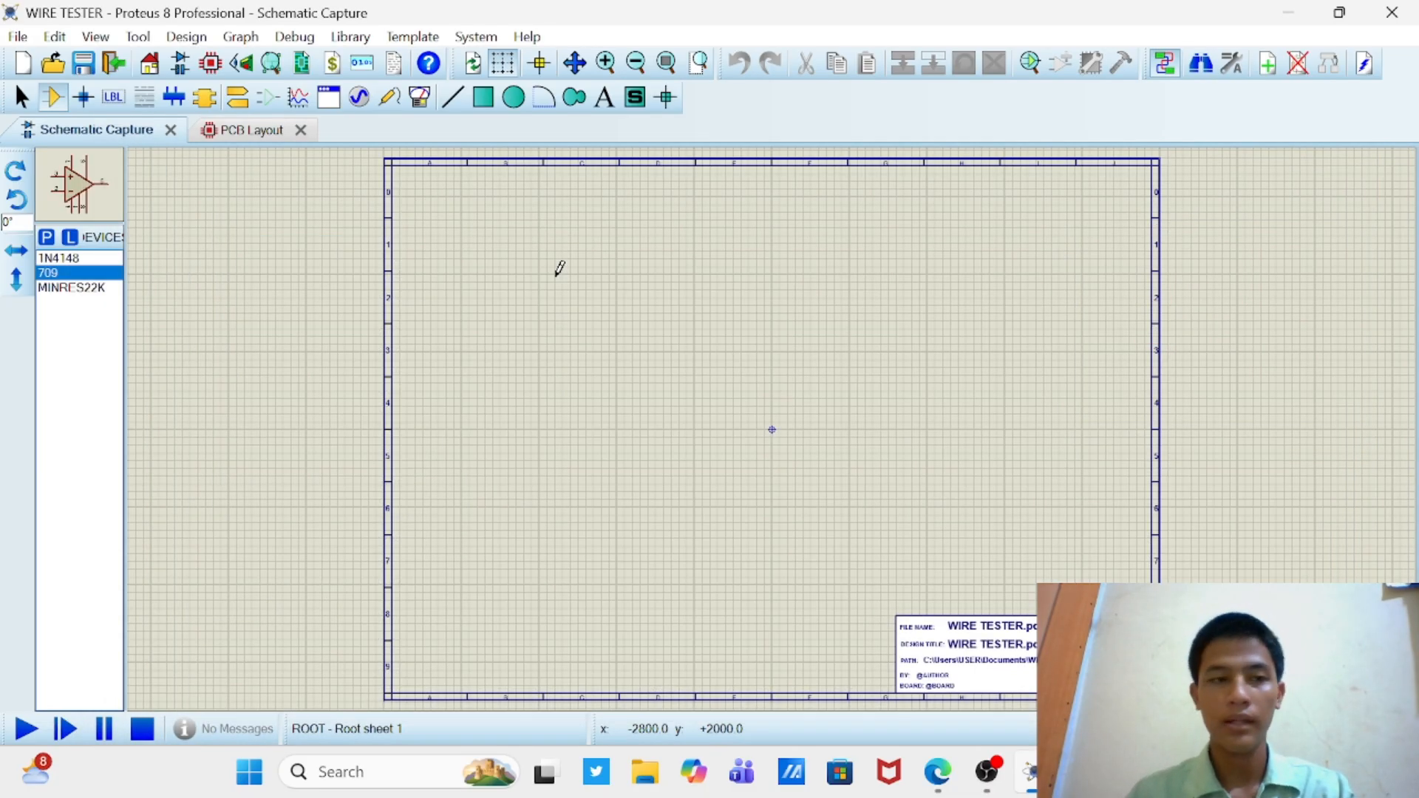
Step: Find the TBLOCK terminal blocks in the library and add TBLOCK-I2 and TBLOCK-I3 to the device list
{"action": "left_click", "coordinate": [49, 240]}
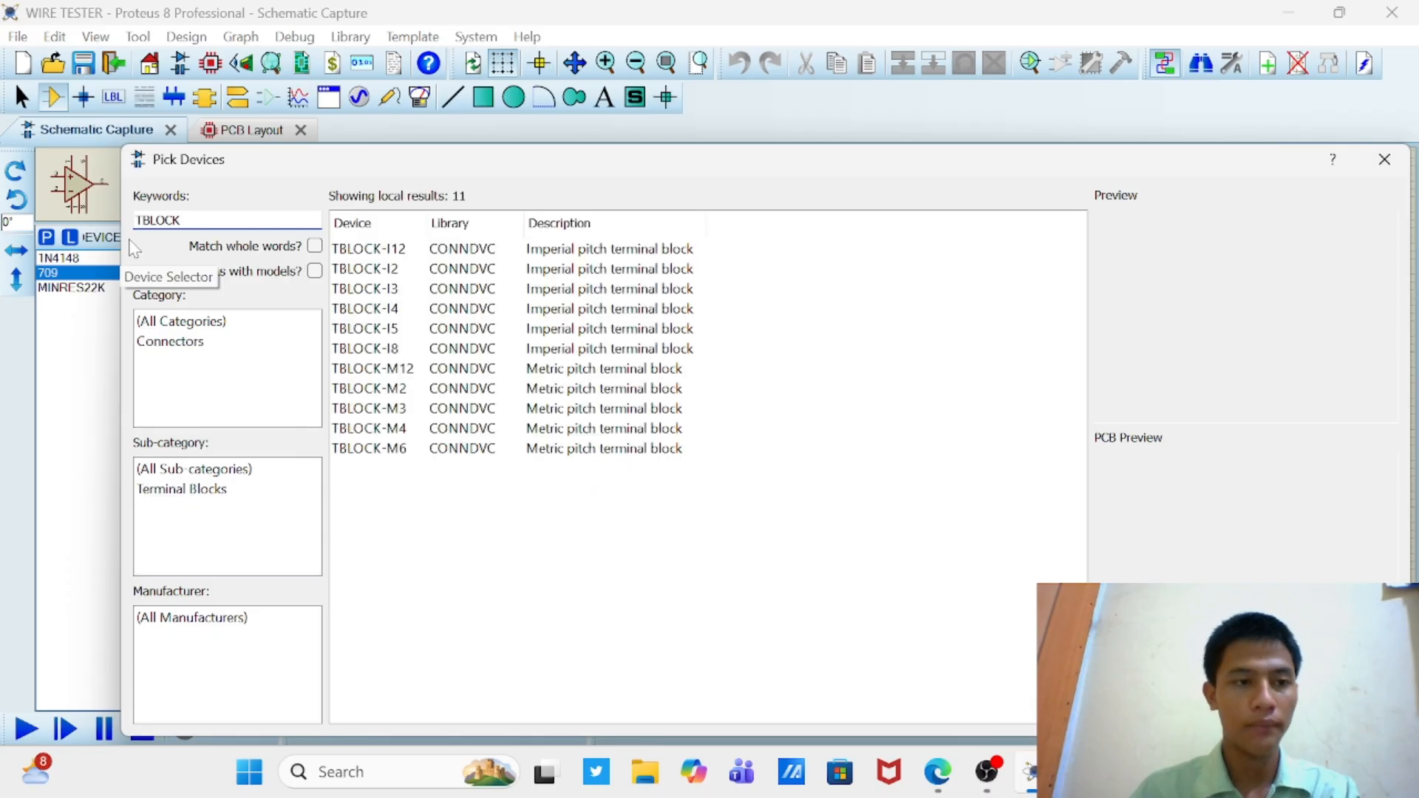
{"action": "left_click", "coordinate": [363, 271]}
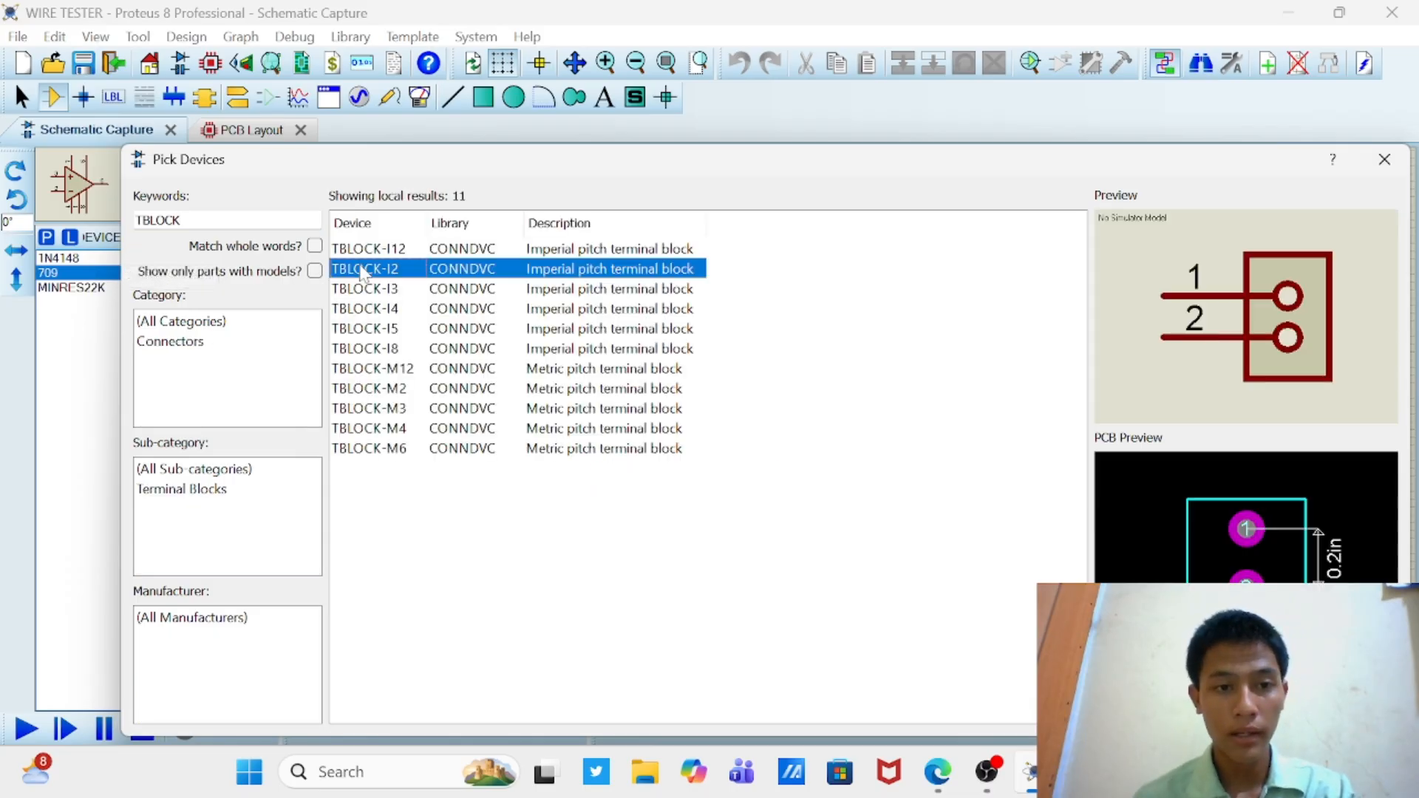
{"action": "key", "text": "Return"}
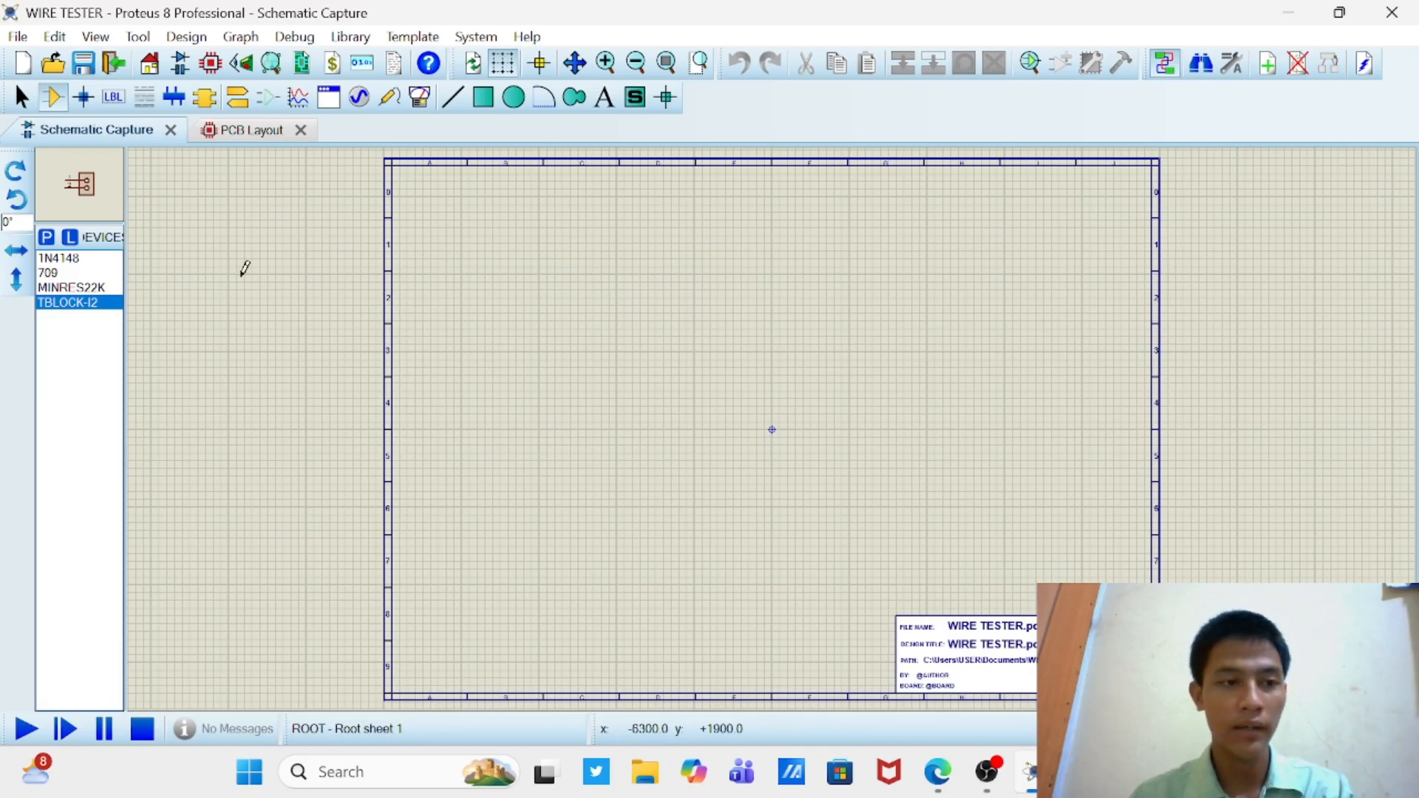
{"action": "left_click", "coordinate": [48, 239]}
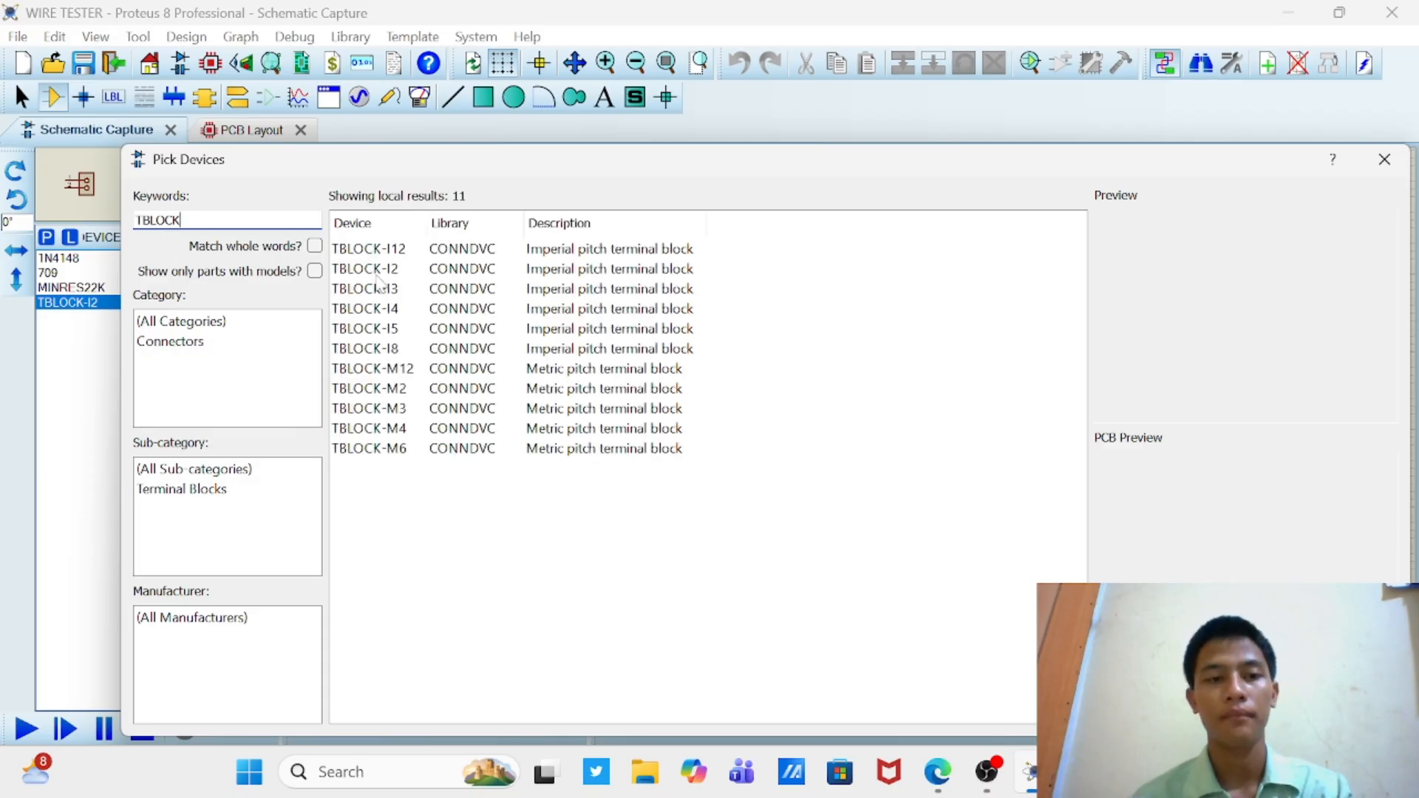
{"action": "left_click", "coordinate": [389, 291]}
{"action": "key", "text": "Return"}
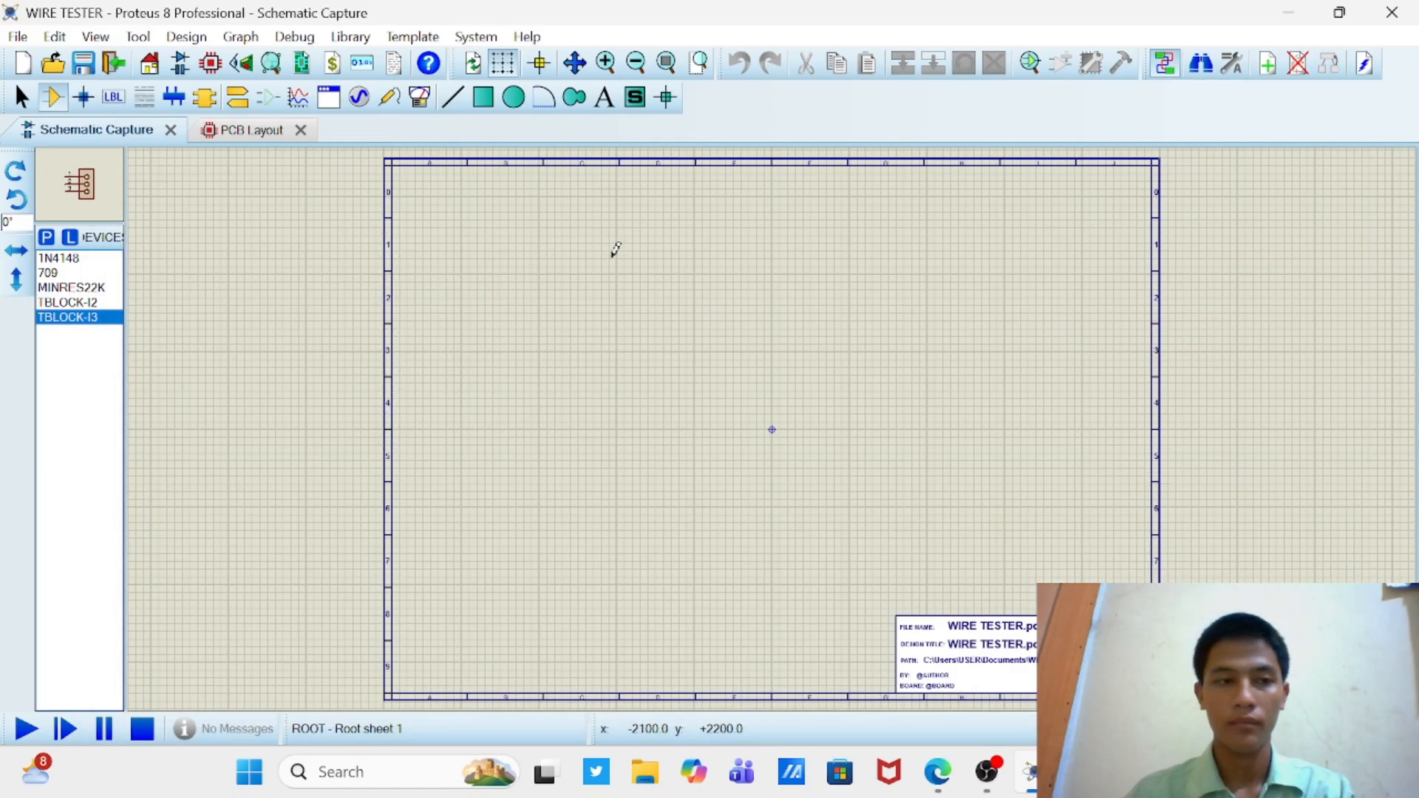
Step: Search the component library for LED
{"action": "left_click", "coordinate": [46, 238]}
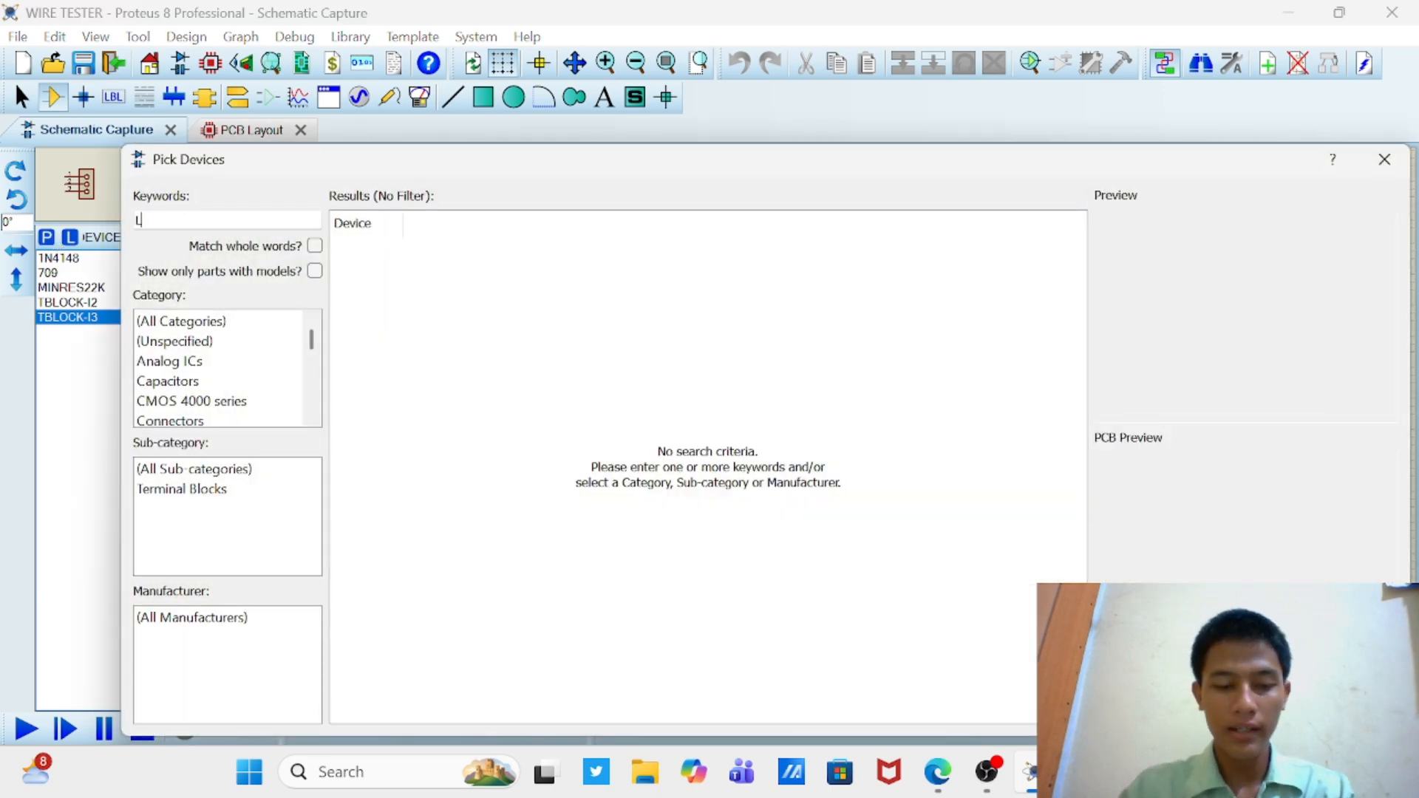
{"action": "type", "text": "LED"}
{"action": "scroll", "coordinate": [534, 309], "scroll_direction": "down", "scroll_amount": 9}
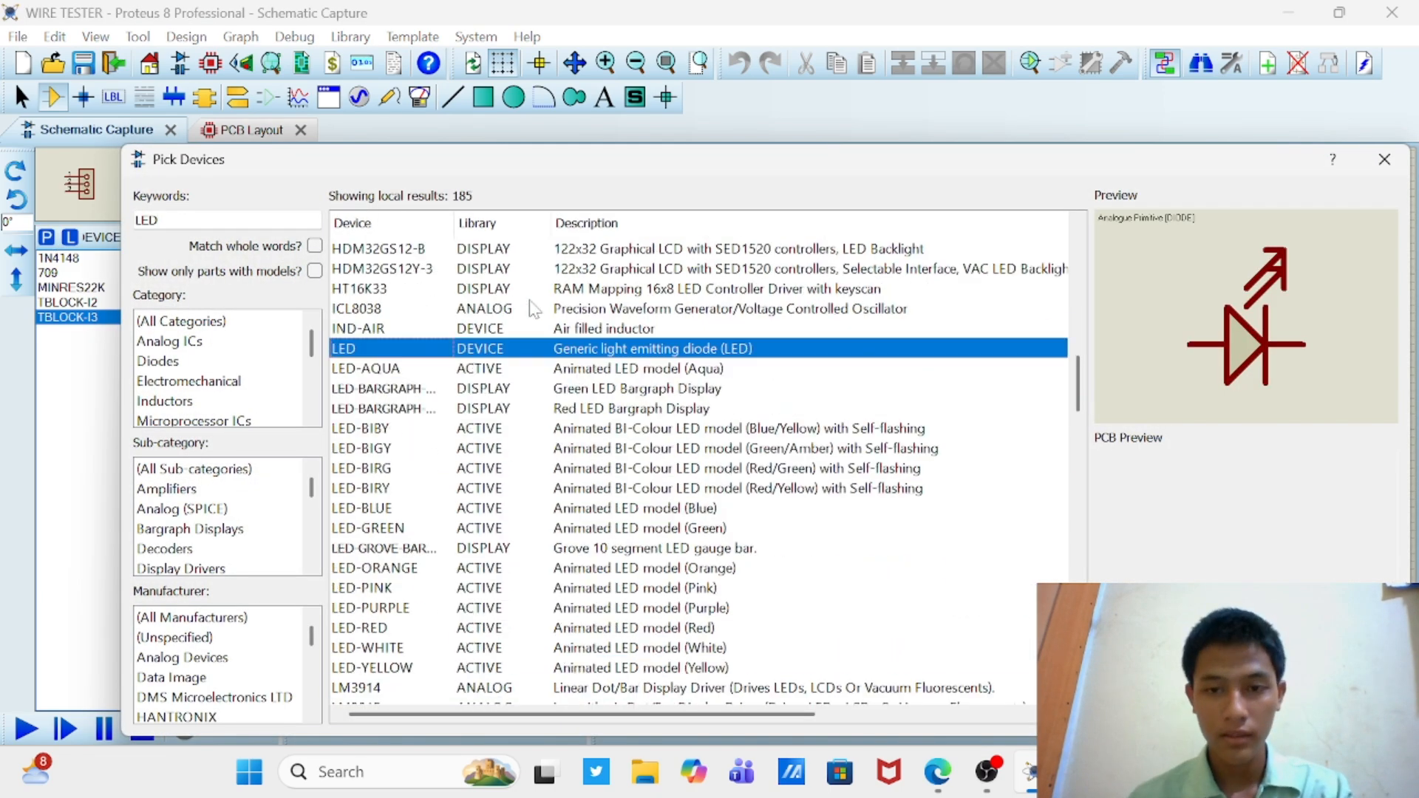
Step: Compare the schematic symbols and PCB footprints of the LED models, including LED-AQUA, the bargraphs, bi-colour types, LED-BLUE and LED-GREEN
{"action": "left_click", "coordinate": [470, 314]}
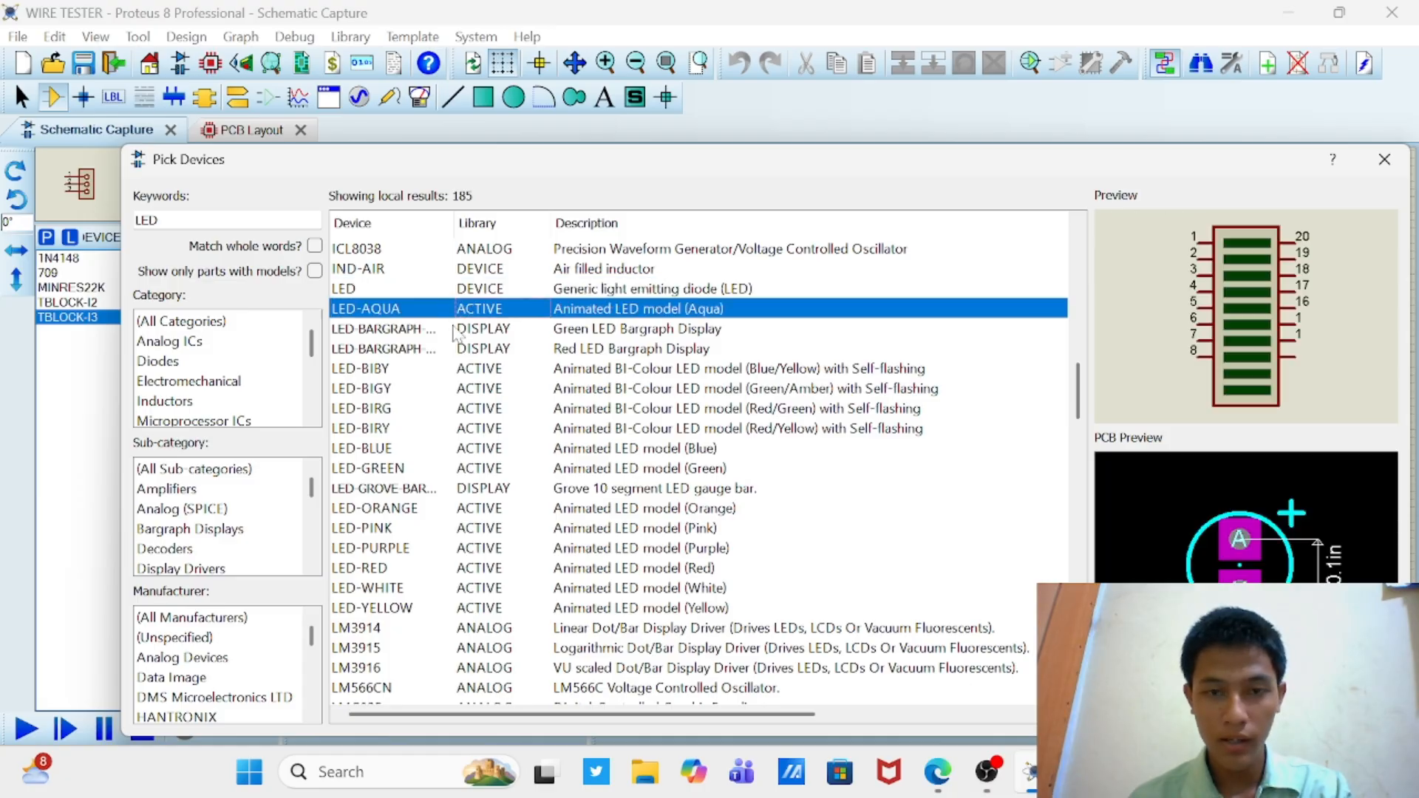
{"action": "left_click", "coordinate": [454, 331]}
{"action": "left_click", "coordinate": [447, 351]}
{"action": "left_click", "coordinate": [441, 369]}
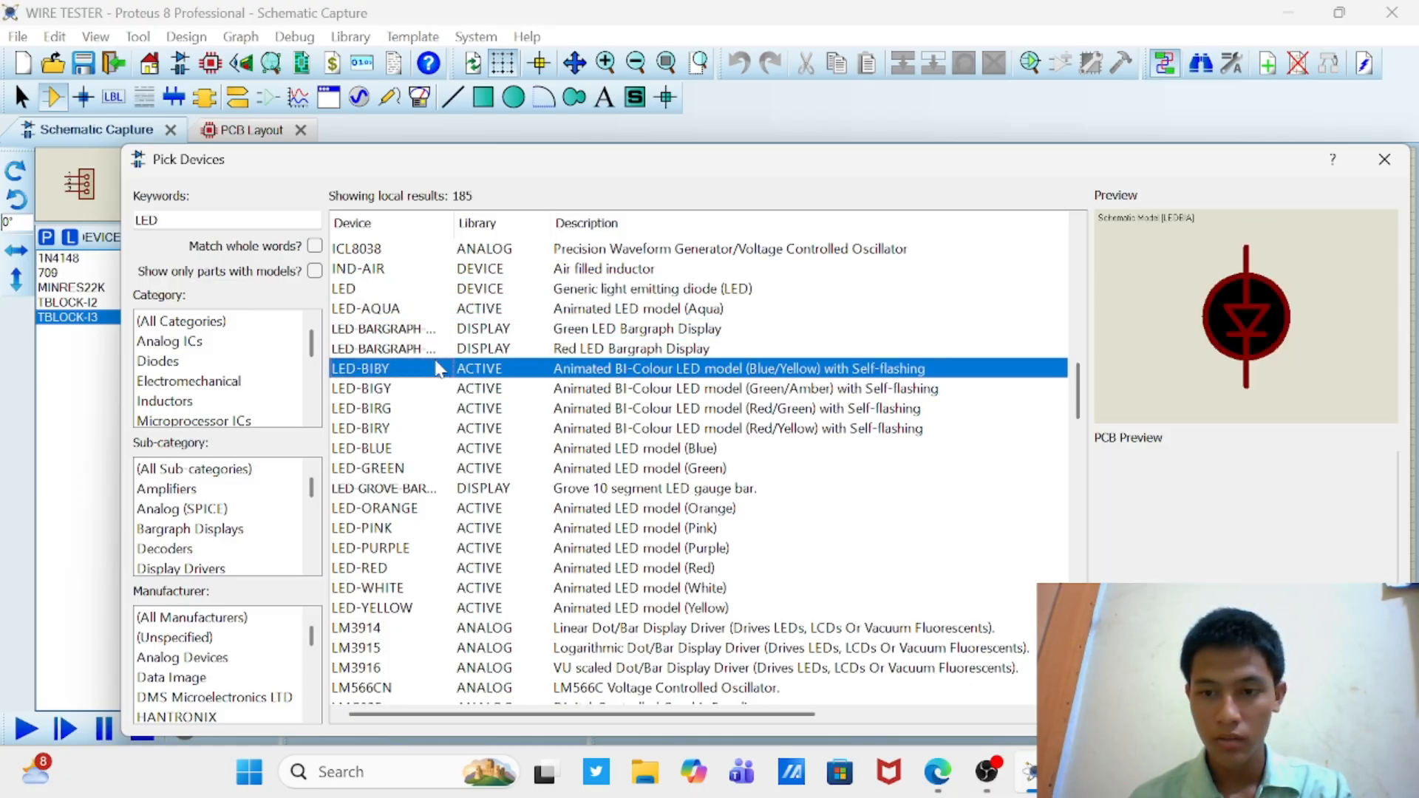
{"action": "left_click", "coordinate": [415, 390]}
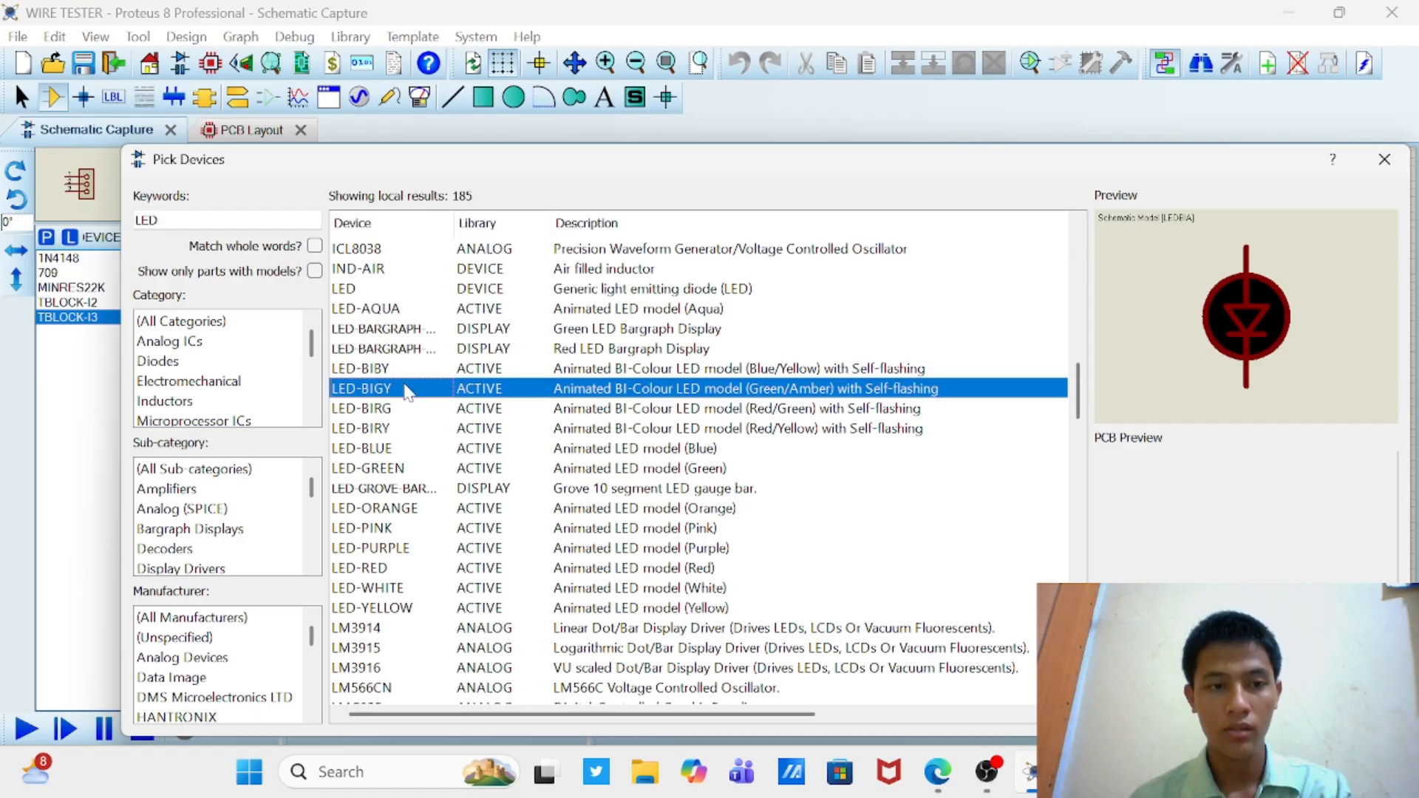
{"action": "key", "text": "Down"}
{"action": "key", "text": "Down"}
{"action": "key", "text": "Down"}
{"action": "key", "text": "Down"}
{"action": "key", "text": "Down"}
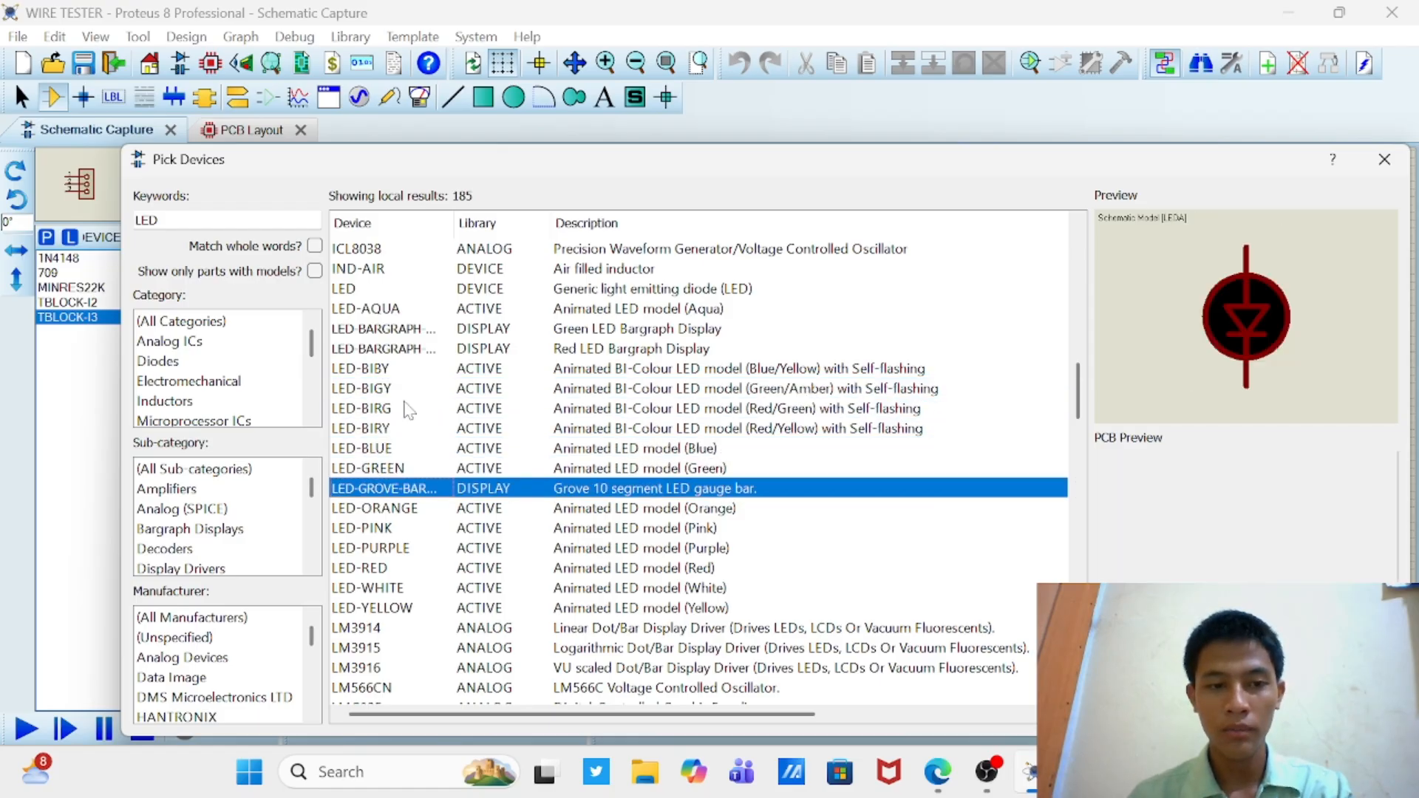
{"action": "key", "text": "Up"}
{"action": "key", "text": "Up"}
{"action": "key", "text": "Up"}
{"action": "key", "text": "Up"}
{"action": "key", "text": "Up"}
{"action": "key", "text": "Up"}
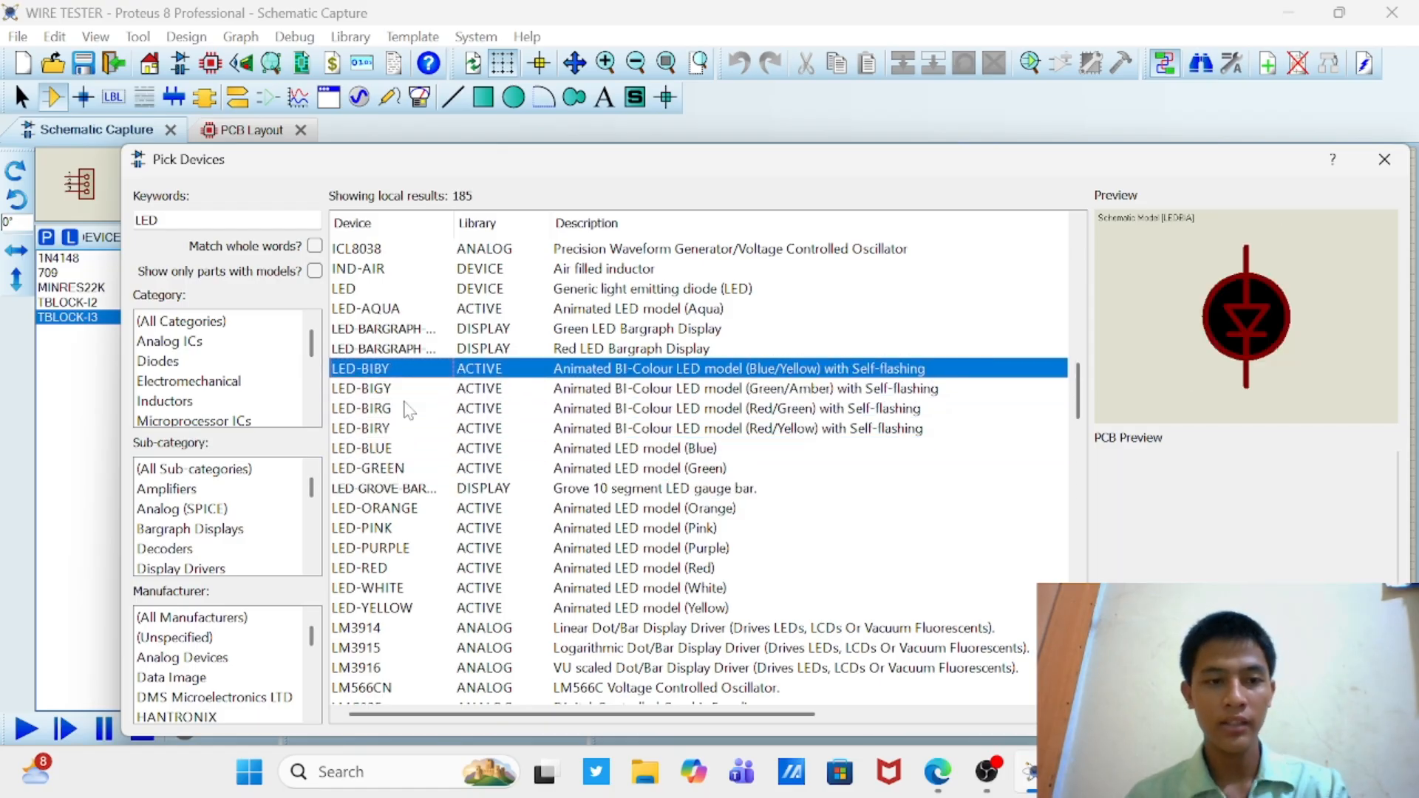
{"action": "key", "text": "Up"}
{"action": "key", "text": "Down"}
{"action": "key", "text": "Down"}
{"action": "key", "text": "Down"}
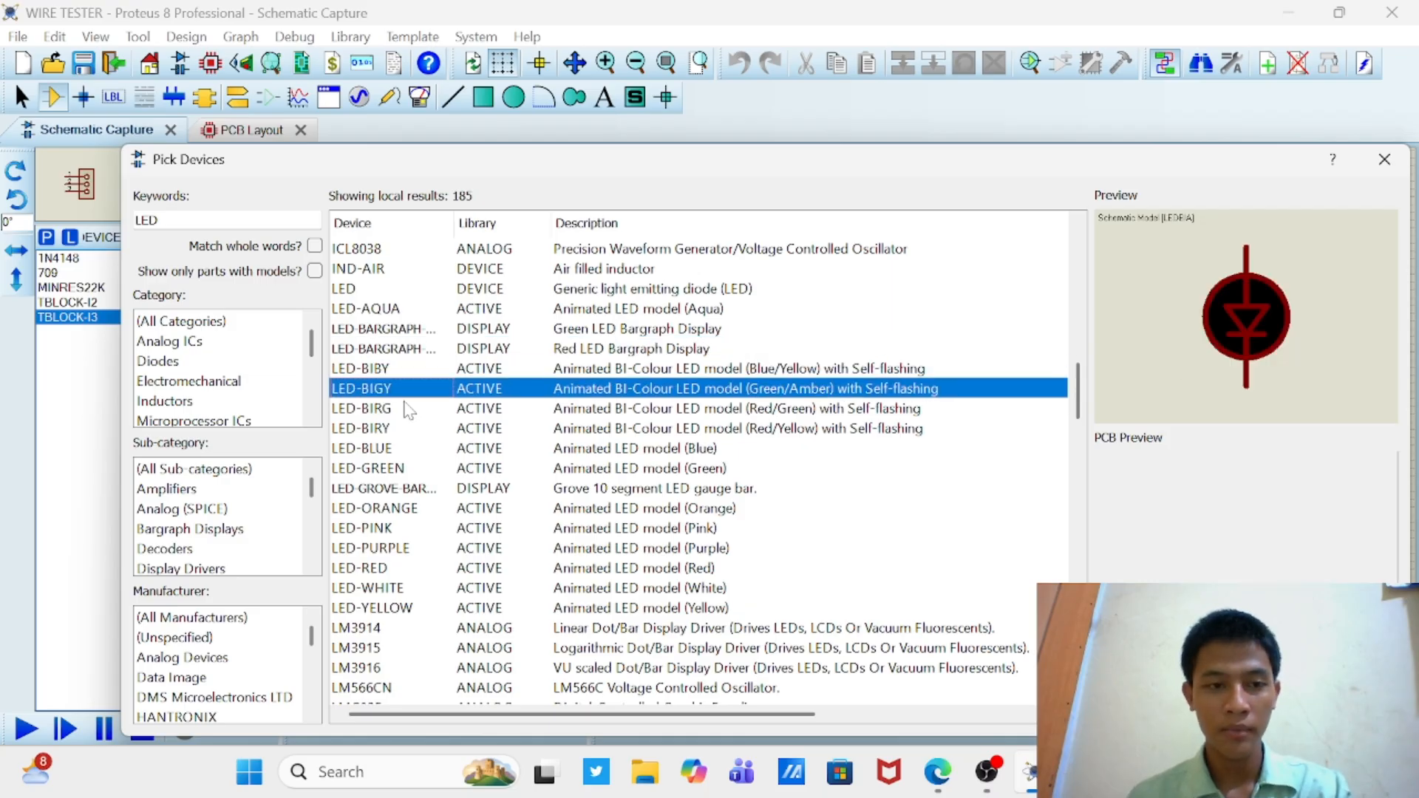
{"action": "key", "text": "Down"}
{"action": "key", "text": "Down"}
{"action": "key", "text": "Down"}
{"action": "key", "text": "Down"}
{"action": "key", "text": "Up"}
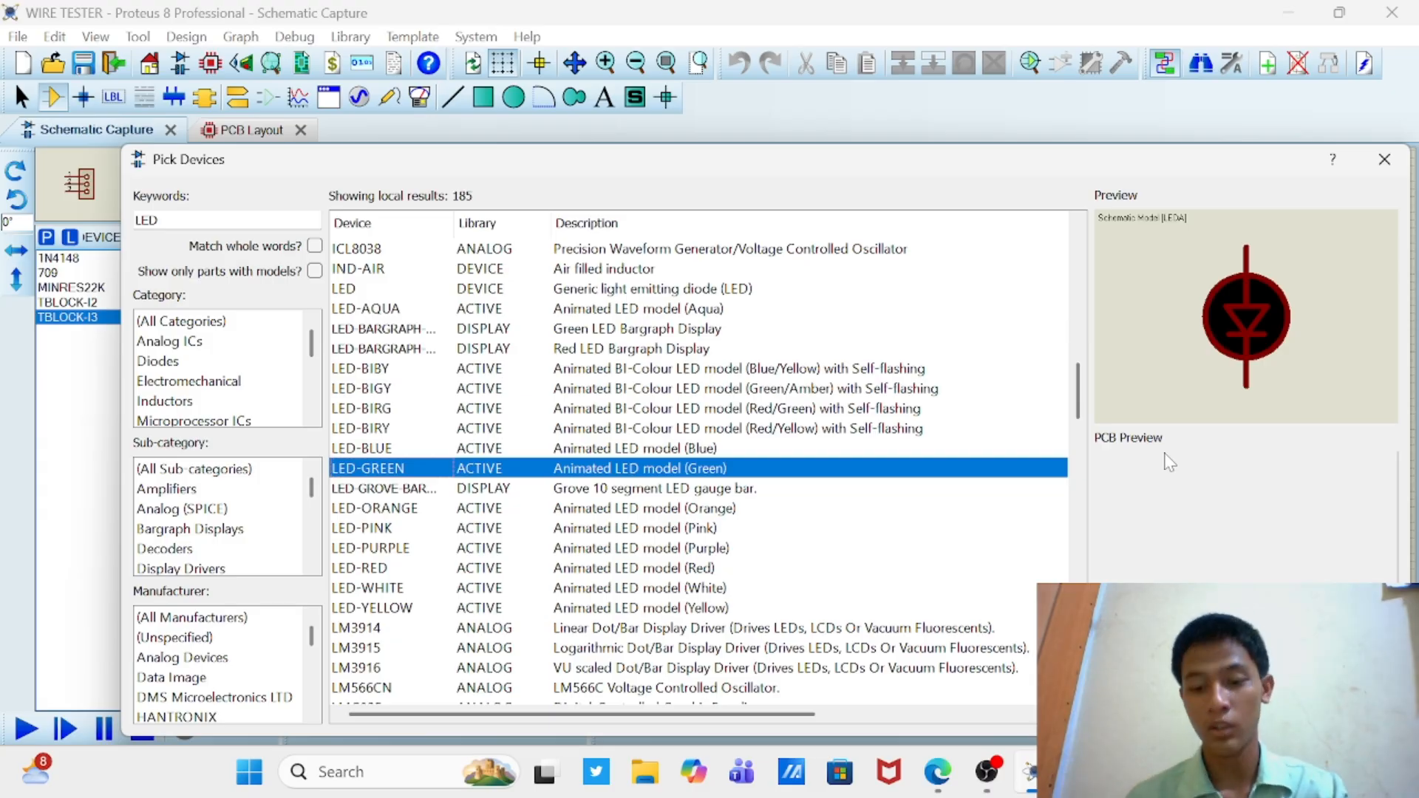
{"action": "key", "text": "Down"}
{"action": "key", "text": "Down"}
{"action": "key", "text": "Down"}
{"action": "key", "text": "Up"}
{"action": "key", "text": "Up"}
{"action": "key", "text": "Up"}
{"action": "key", "text": "Up"}
{"action": "key", "text": "Up"}
{"action": "key", "text": "Up"}
{"action": "key", "text": "Up"}
{"action": "key", "text": "Up"}
{"action": "key", "text": "Up"}
{"action": "key", "text": "Up"}
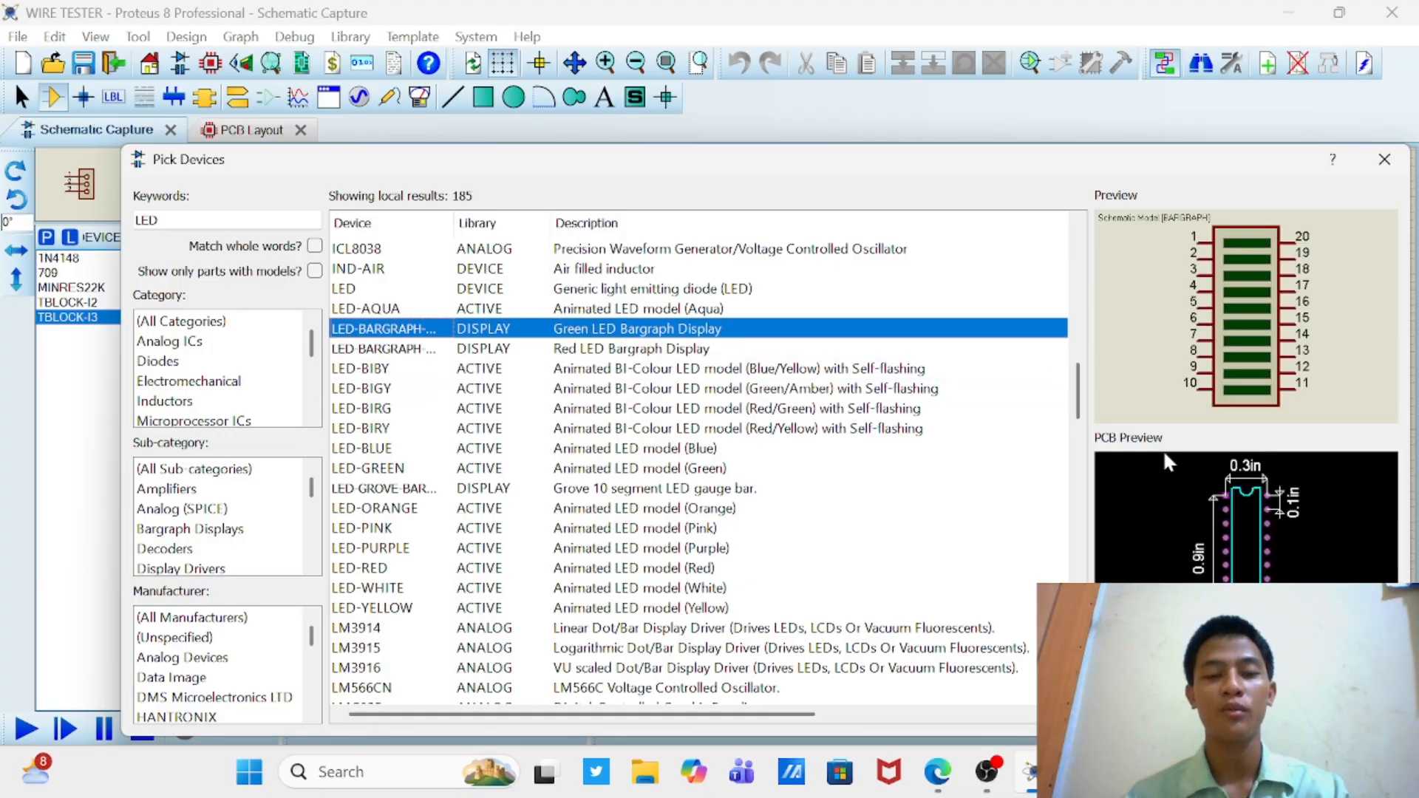
{"action": "key", "text": "Down"}
{"action": "key", "text": "Down"}
{"action": "key", "text": "Down"}
{"action": "key", "text": "Down"}
{"action": "key", "text": "Down"}
{"action": "key", "text": "Down"}
{"action": "key", "text": "Down"}
{"action": "key", "text": "Down"}
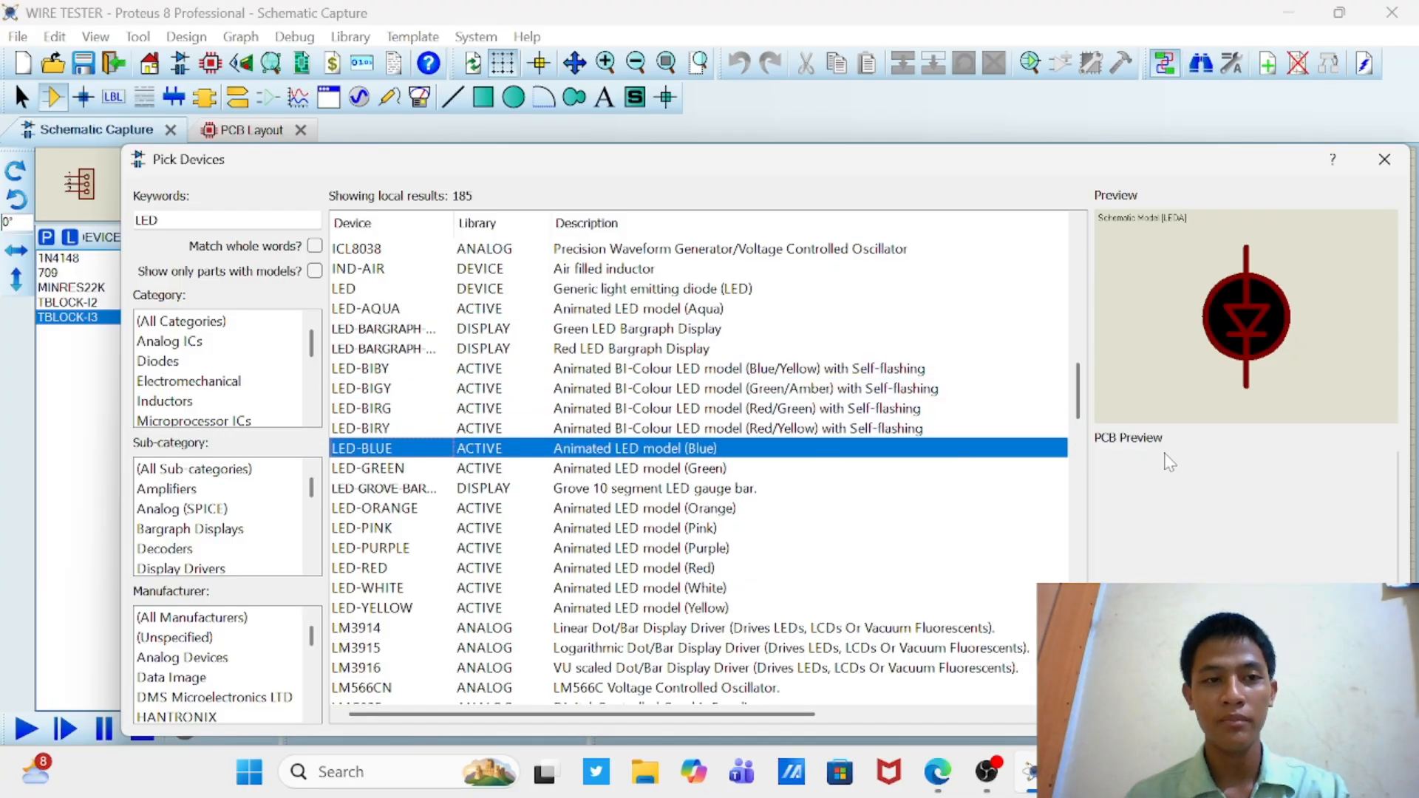
Step: Choose the animated aqua LED, LED-AQUA, and add it to the device list
{"action": "key", "text": "Up"}
{"action": "key", "text": "Up"}
{"action": "key", "text": "Up"}
{"action": "key", "text": "Up"}
{"action": "key", "text": "Up"}
{"action": "key", "text": "Up"}
{"action": "key", "text": "Up"}
{"action": "key", "text": "Up"}
{"action": "key", "text": "Up"}
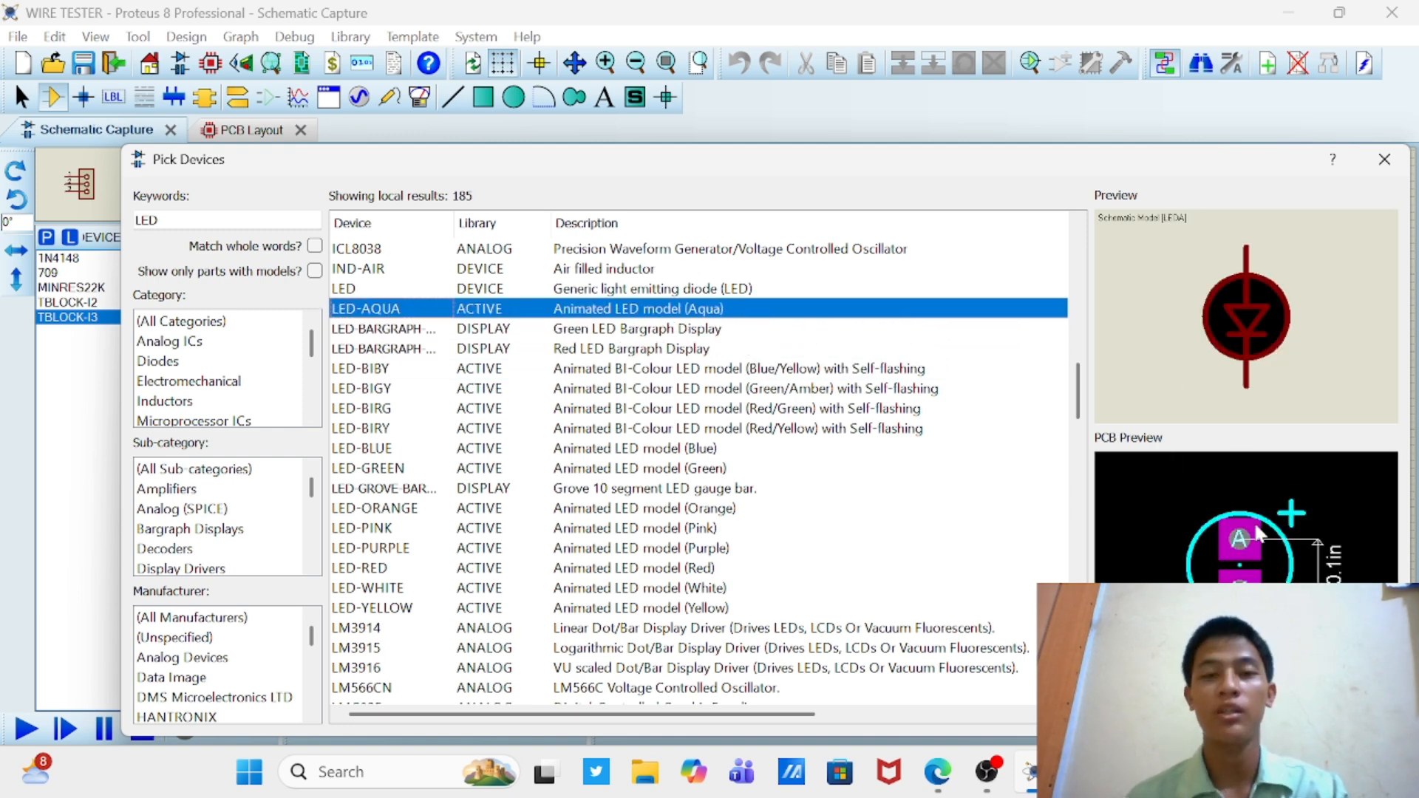
{"action": "left_click", "coordinate": [1269, 715]}
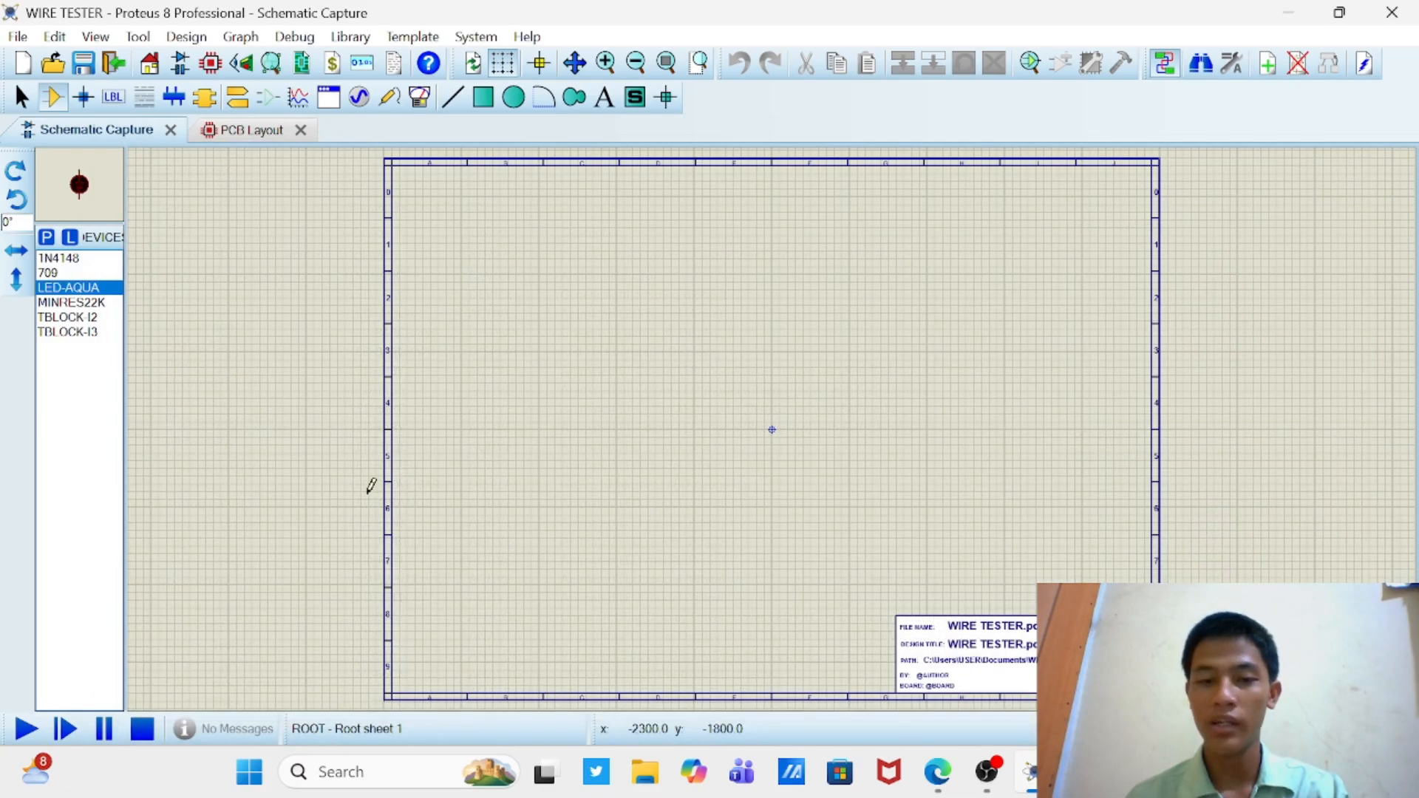
Step: Find the 3269P trimmers in the library and add the 10K trimpot 3269P-1-103LF to the device list
{"action": "left_click", "coordinate": [48, 238]}
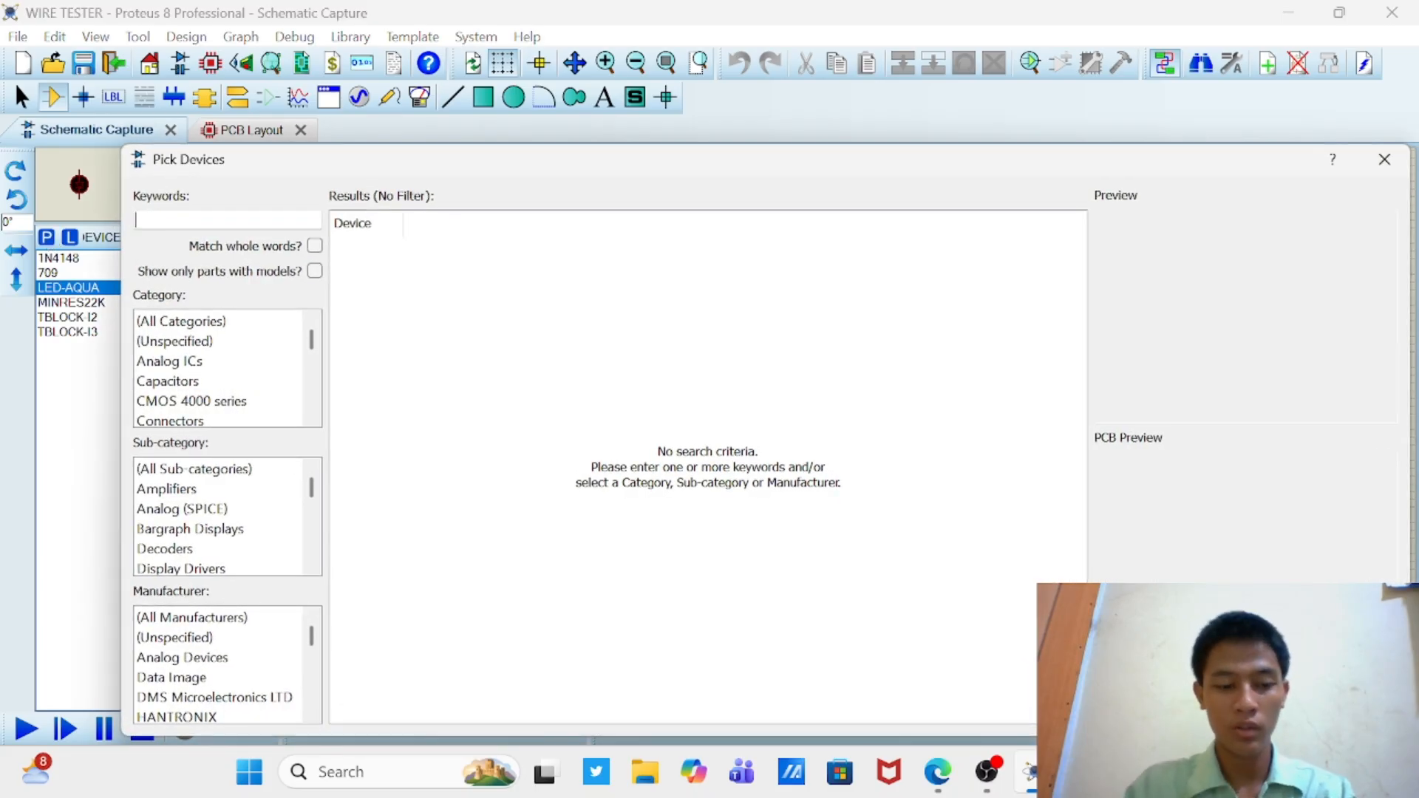
{"action": "type", "text": "3269P"}
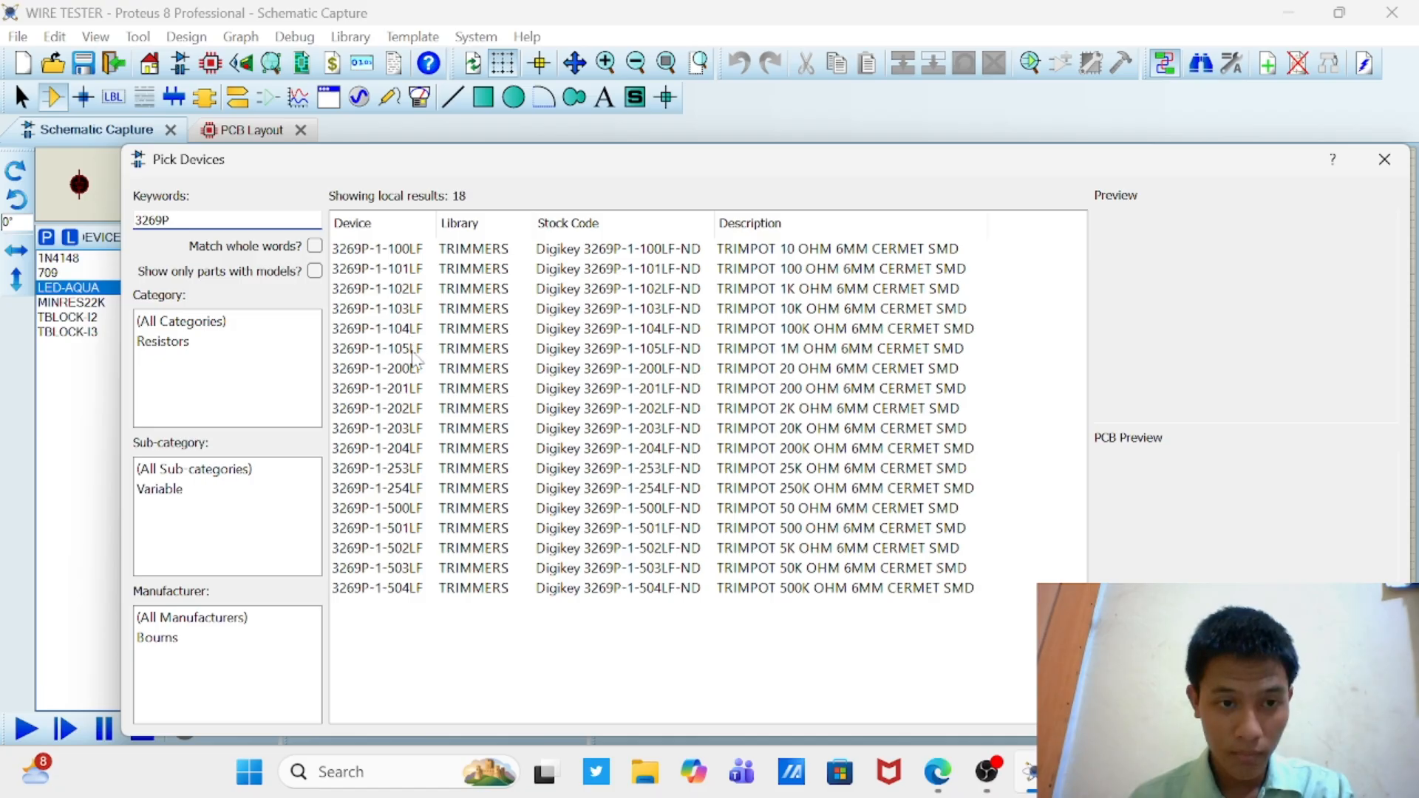
{"action": "left_click", "coordinate": [396, 310]}
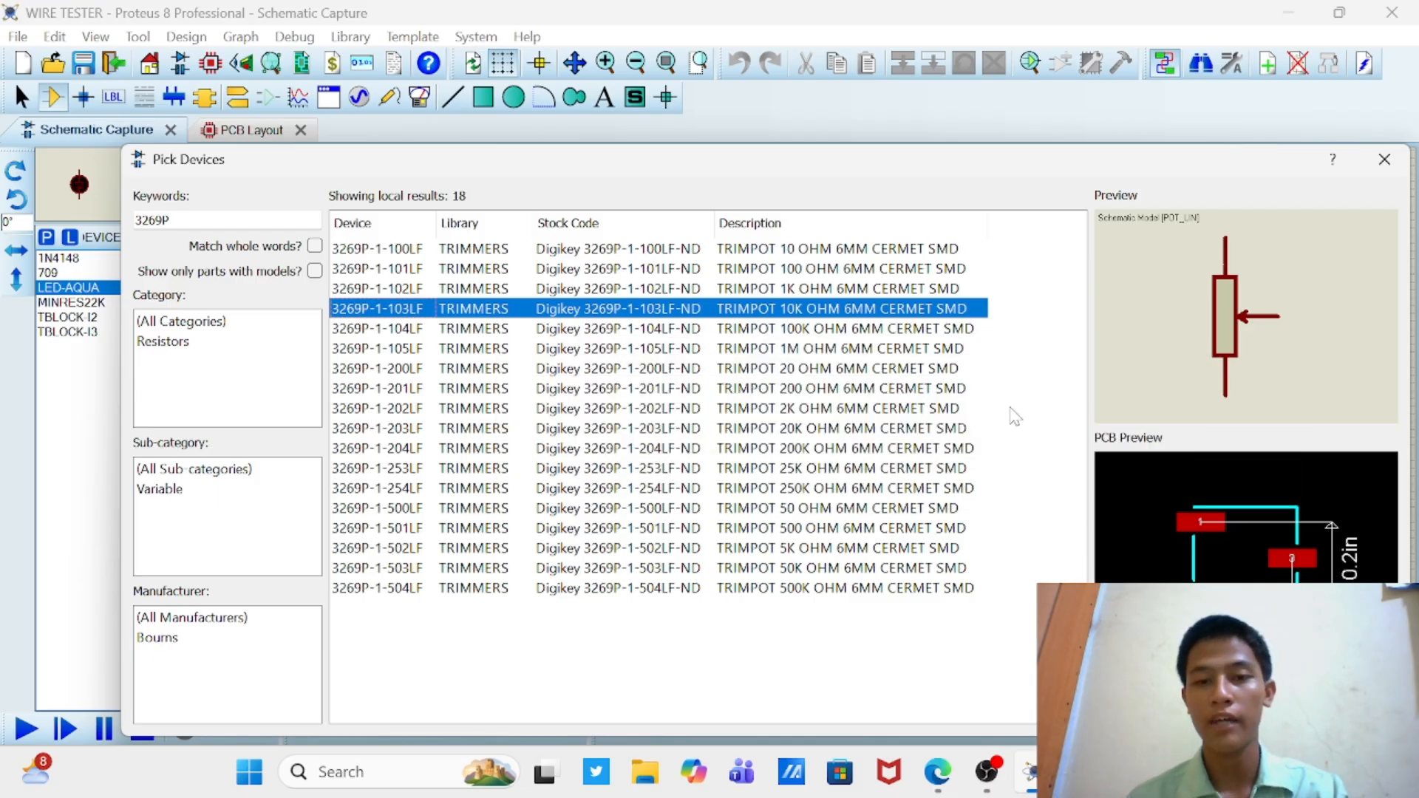
{"action": "left_click", "coordinate": [1269, 711]}
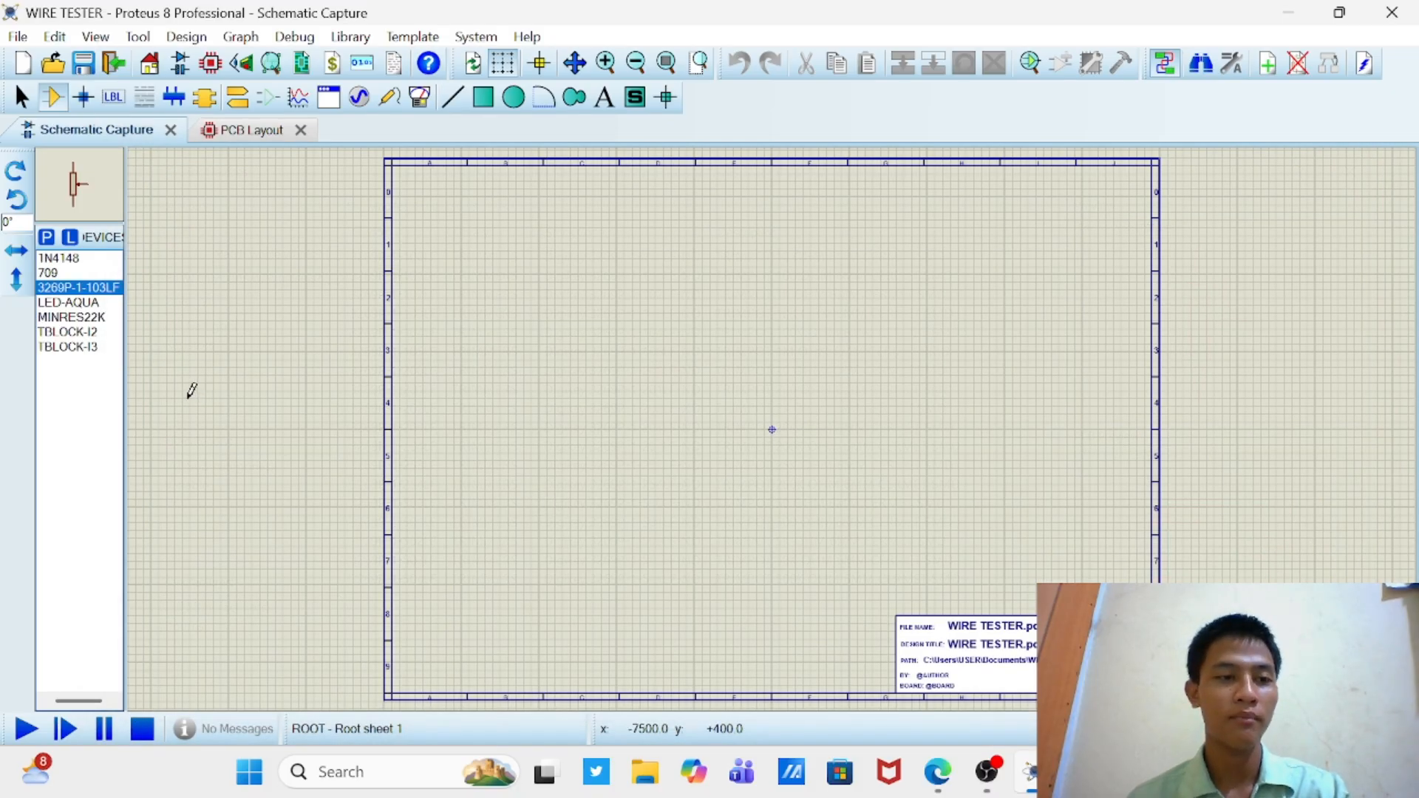
Step: Place two MINRES22K resistors rotated 90°, one above the other, in the left half of the schematic sheet
{"action": "left_click", "coordinate": [53, 260]}
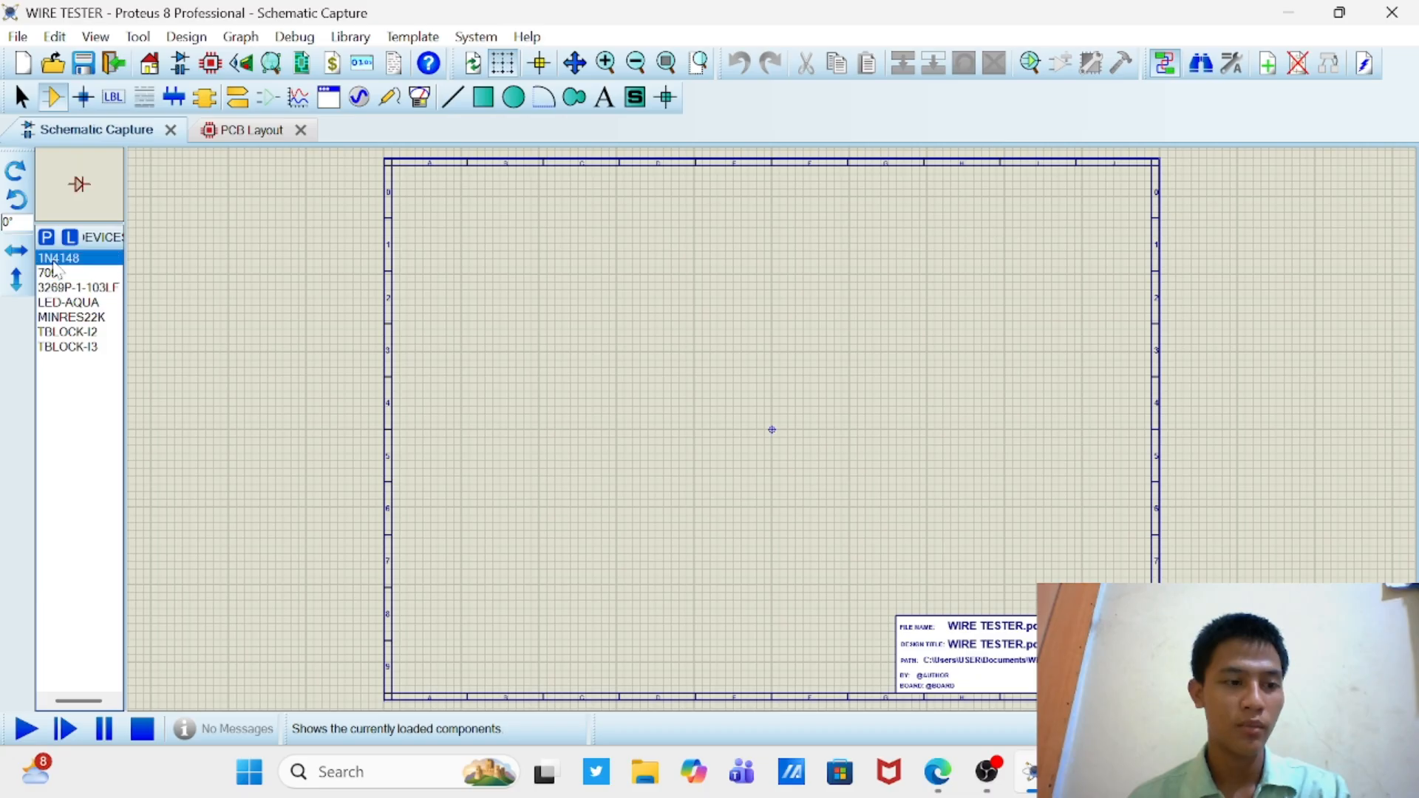
{"action": "left_click", "coordinate": [52, 317]}
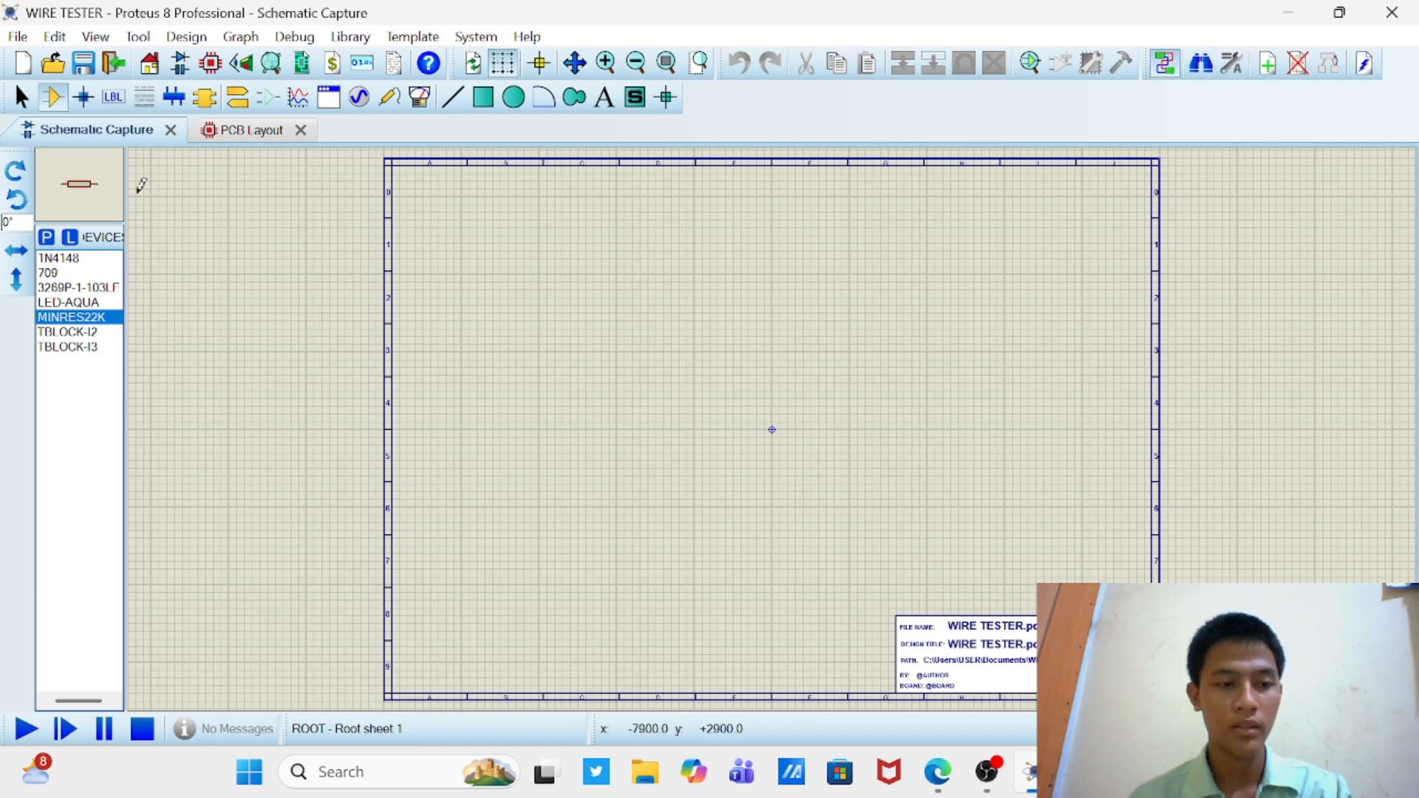
{"action": "left_click", "coordinate": [18, 171]}
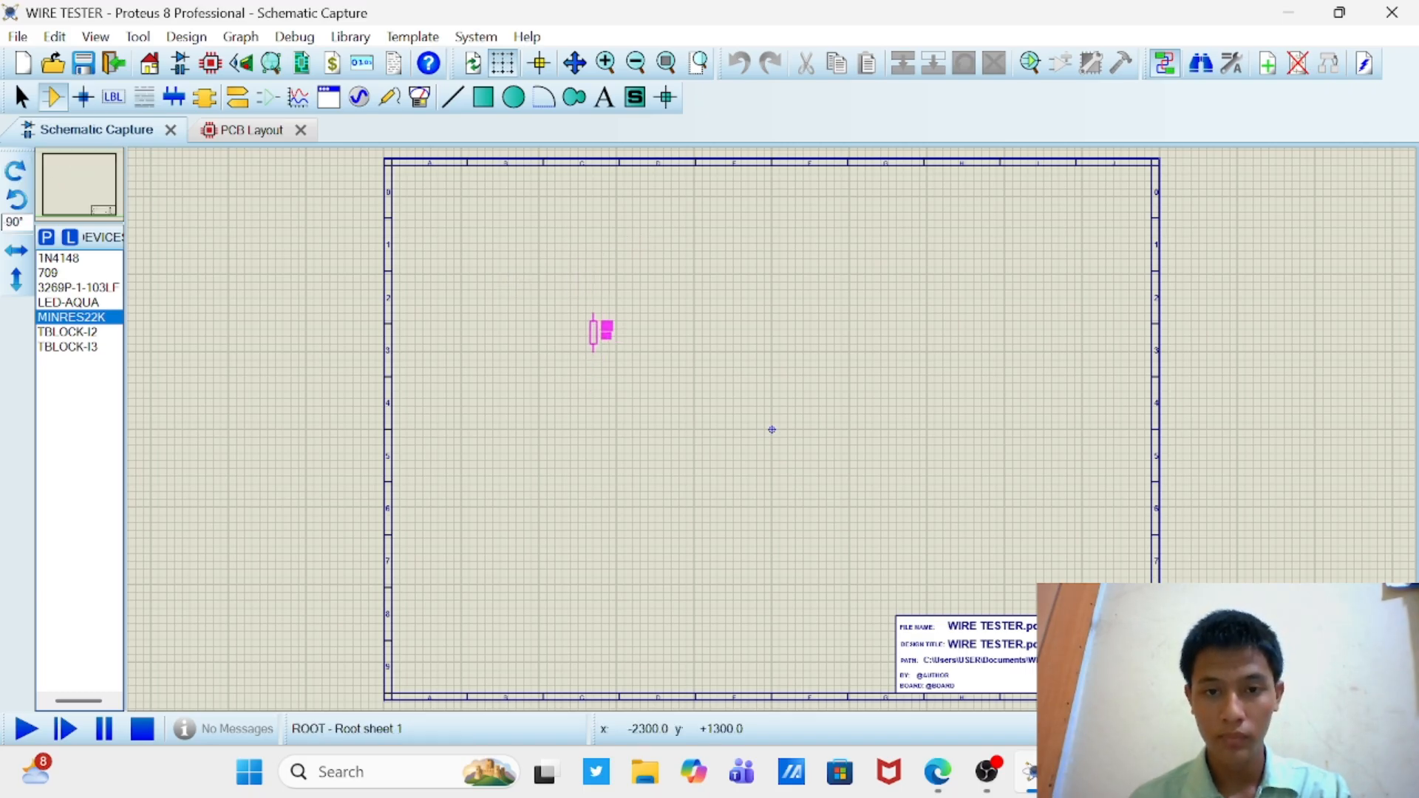
{"action": "left_click", "coordinate": [602, 330]}
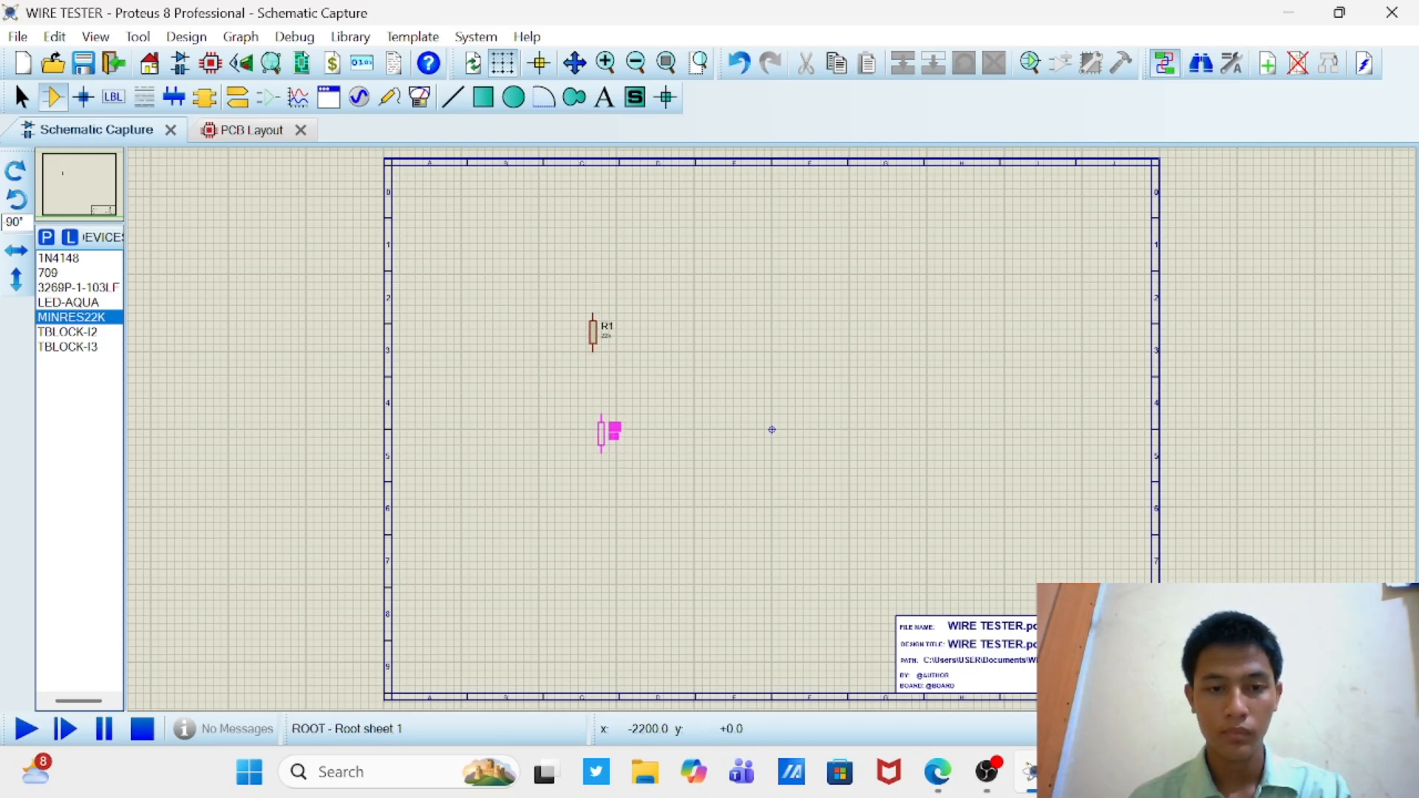
{"action": "left_click", "coordinate": [602, 417]}
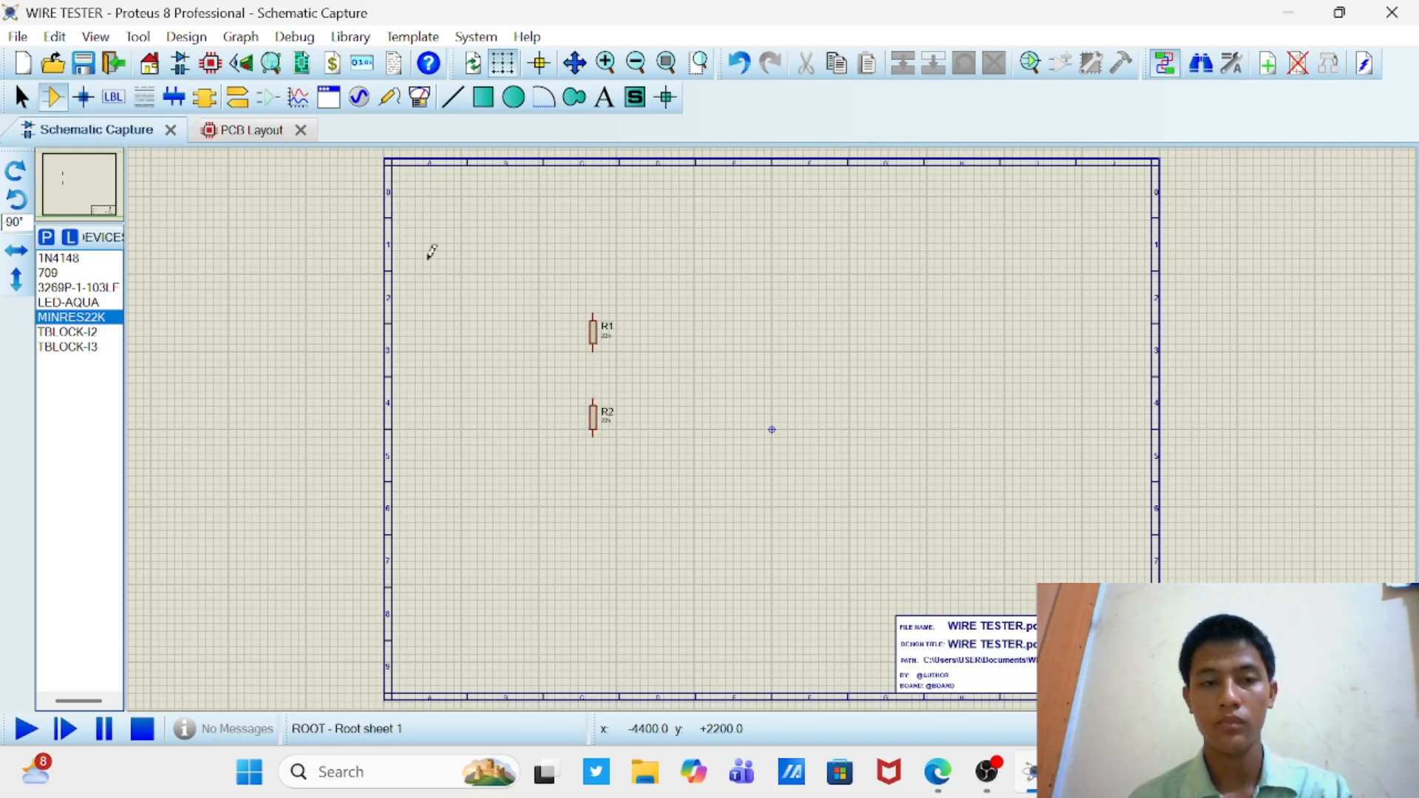
Step: Place two horizontal MINRES22K resistors rotated 180° to the right of R1 and R2, one between their heights and one below R2's level
{"action": "left_click", "coordinate": [17, 176]}
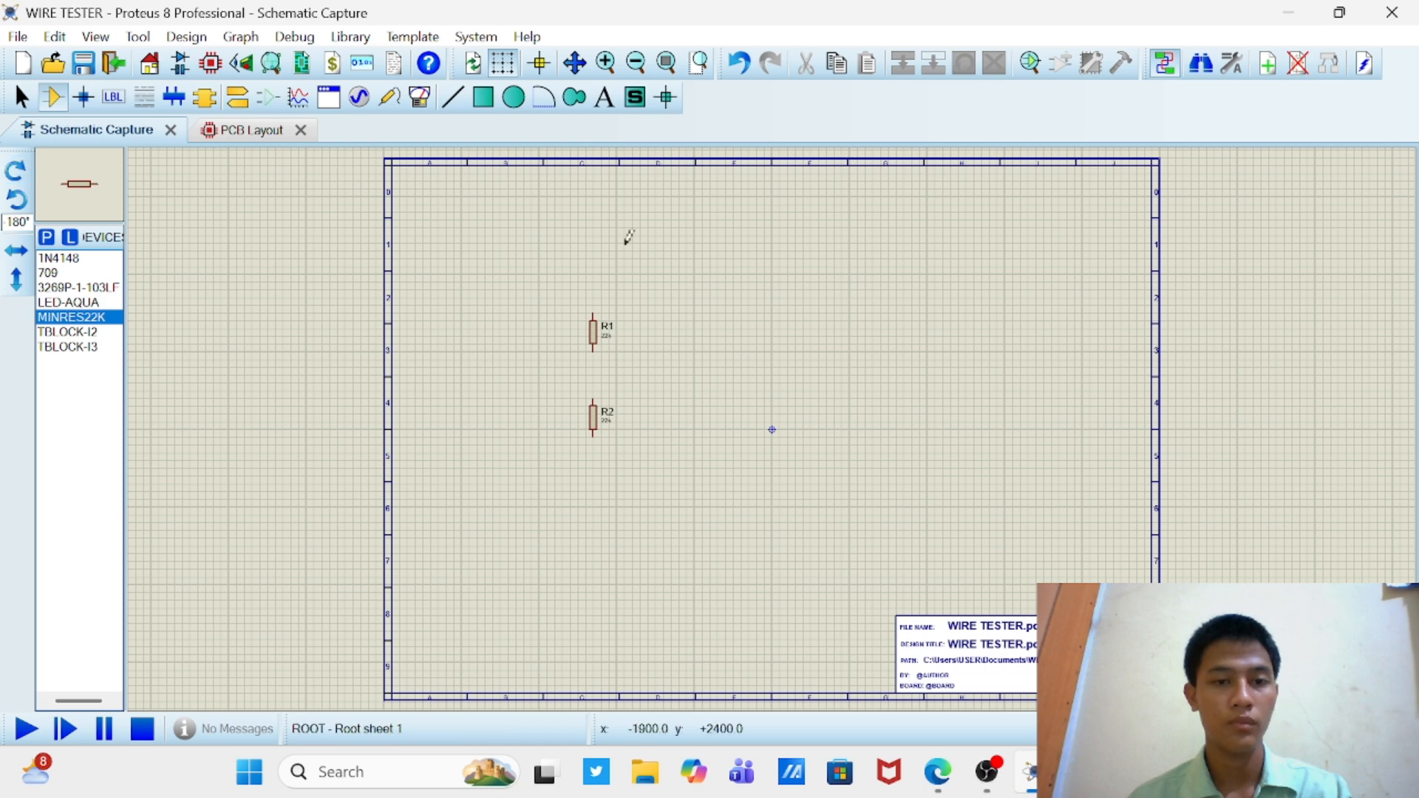
{"action": "left_click", "coordinate": [688, 290]}
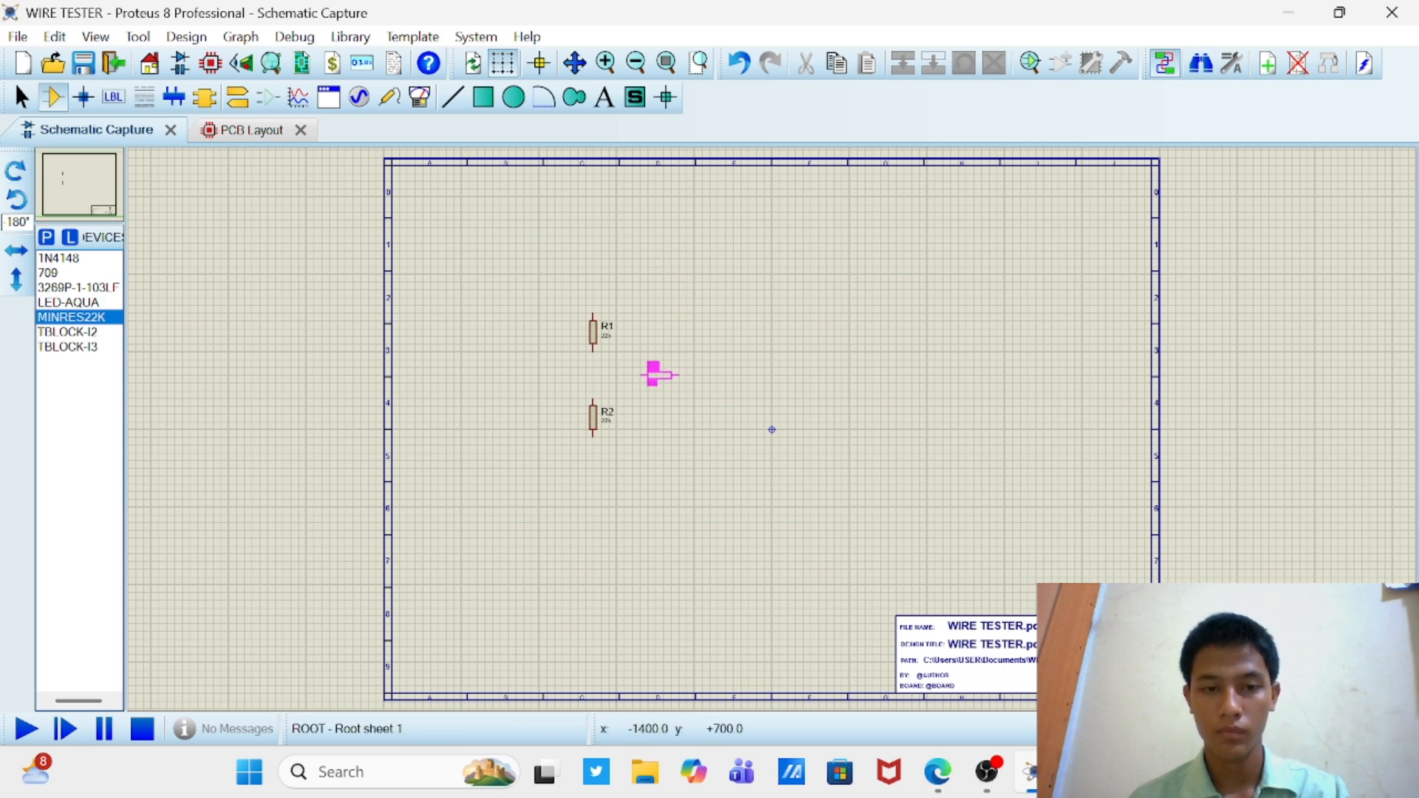
{"action": "left_click", "coordinate": [658, 375]}
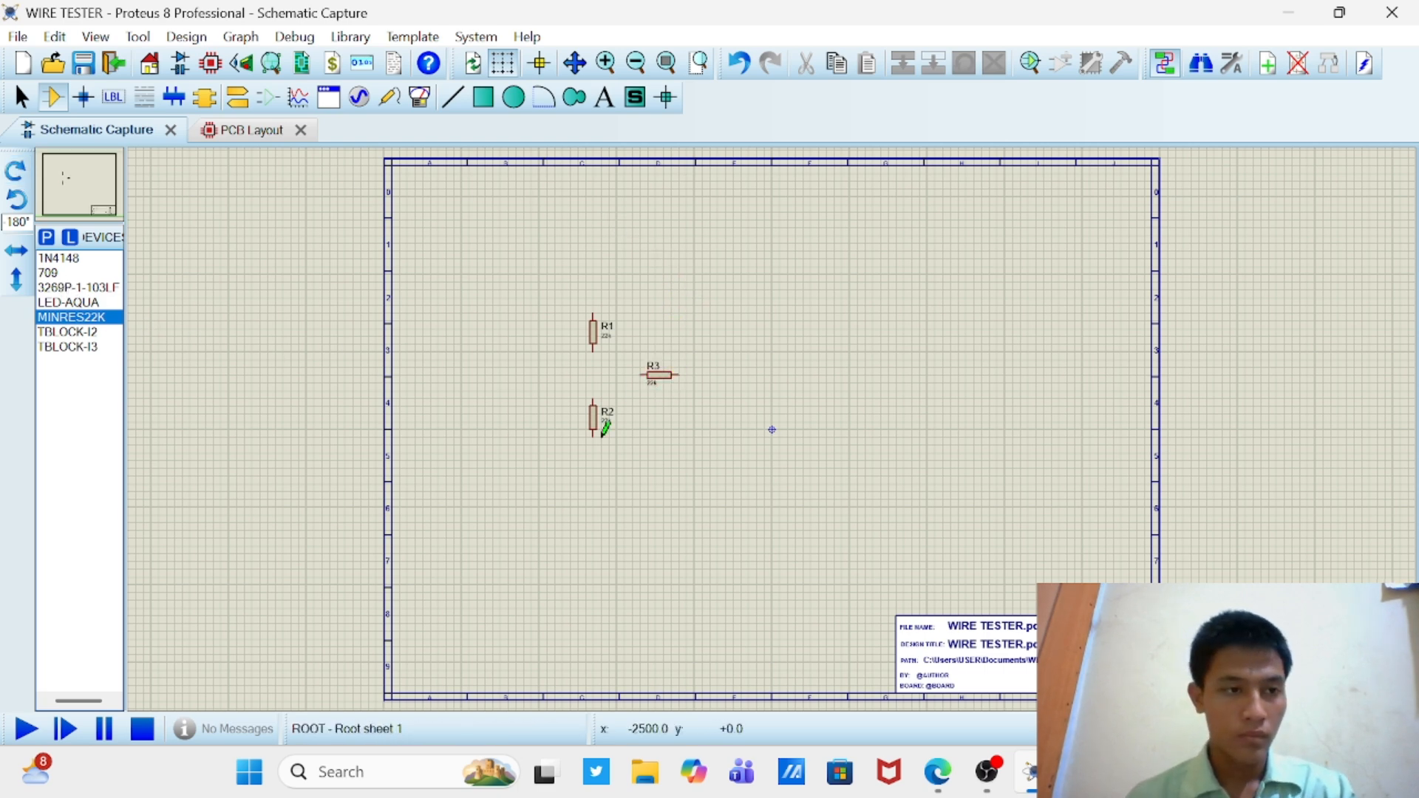
{"action": "left_click", "coordinate": [673, 454]}
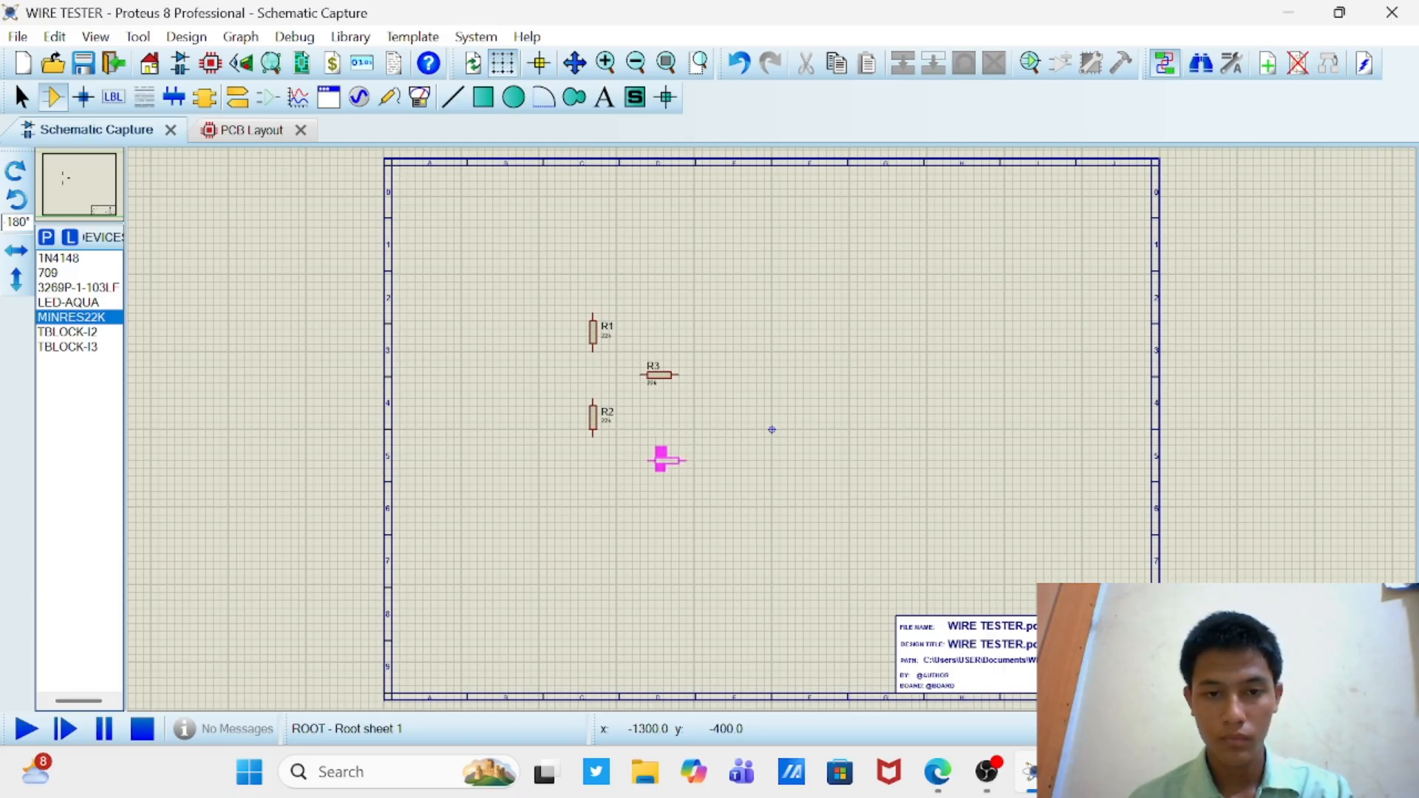
{"action": "left_click", "coordinate": [655, 460]}
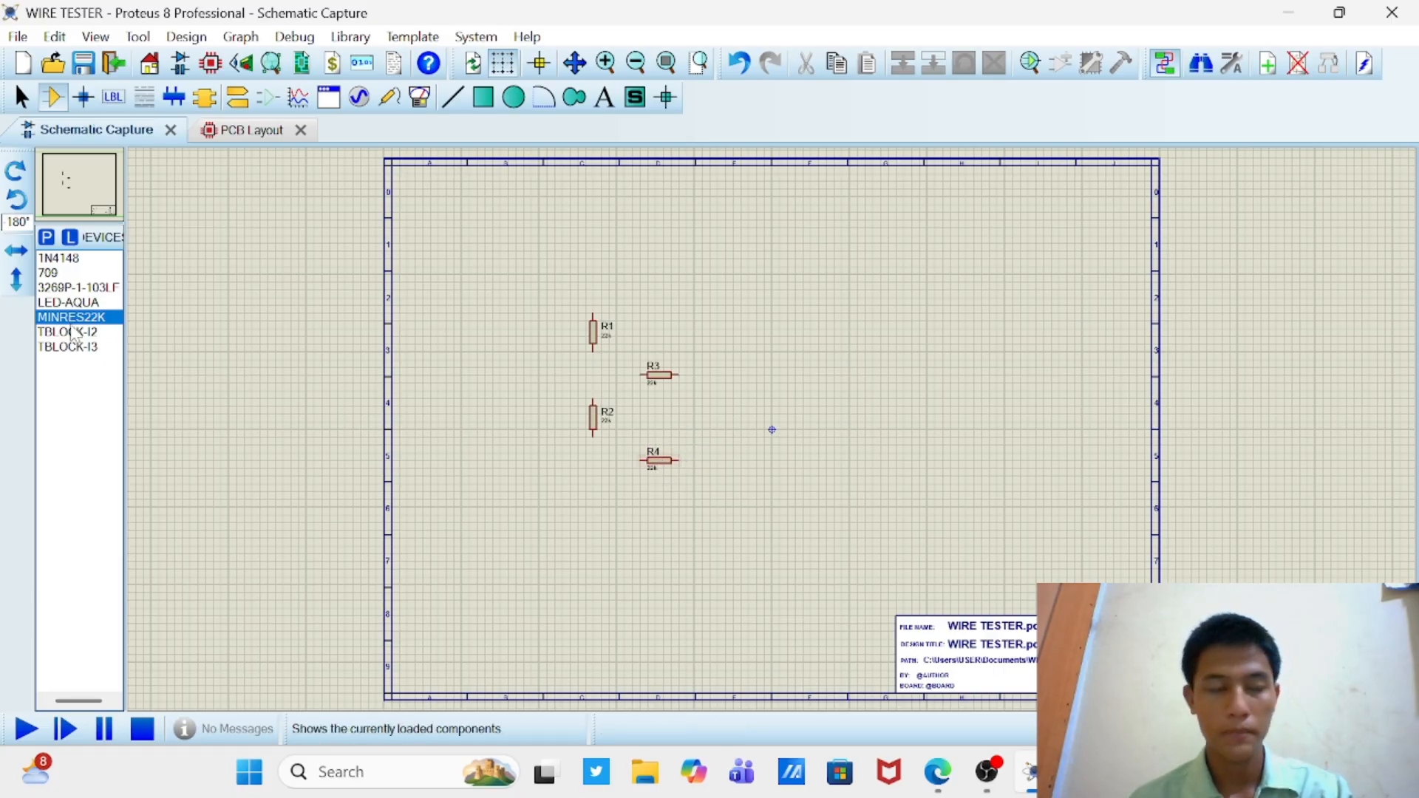
Step: Place two MINRES22K resistors rotated 270° in a row below R4, one under R2 and one to the right
{"action": "left_click", "coordinate": [16, 199]}
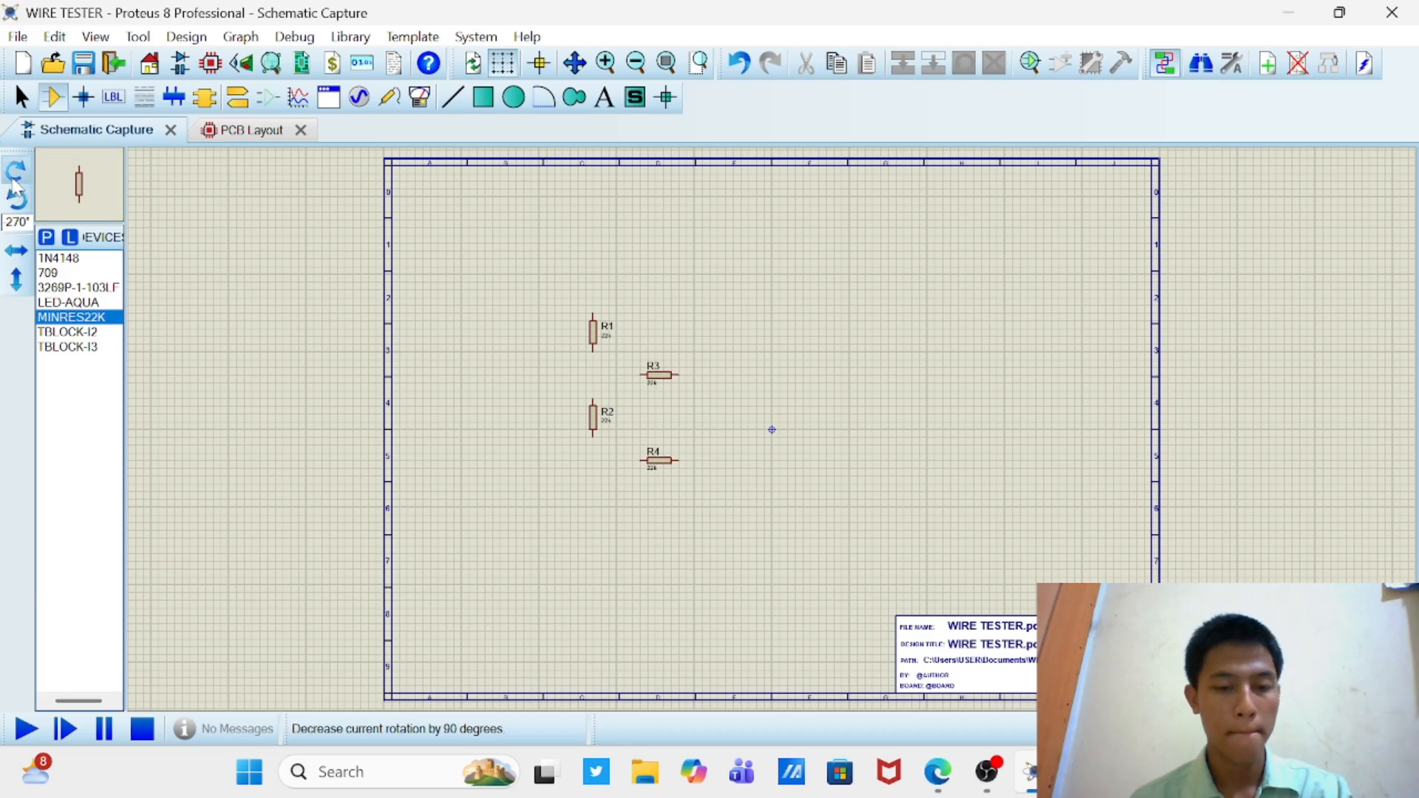
{"action": "left_click", "coordinate": [650, 532]}
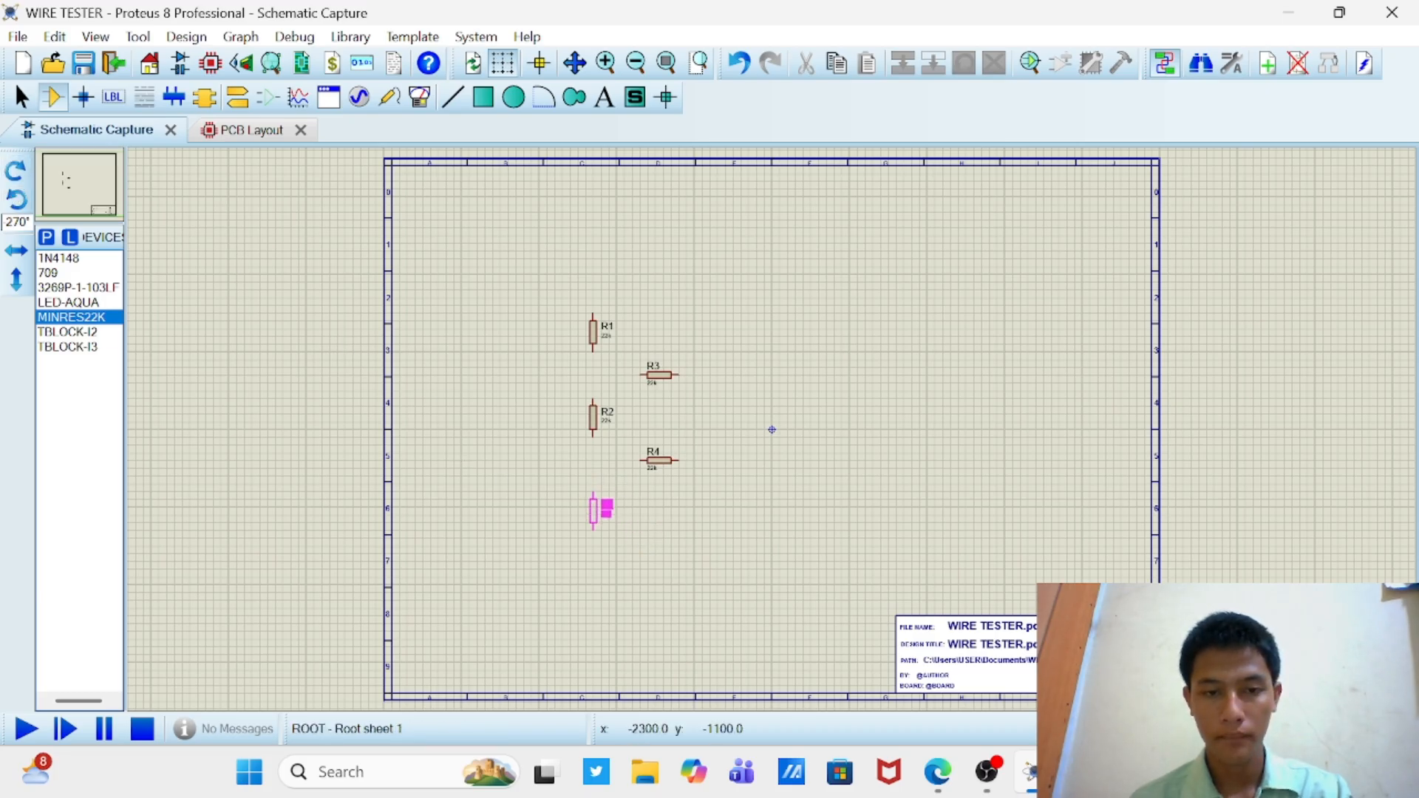
{"action": "left_click", "coordinate": [600, 510]}
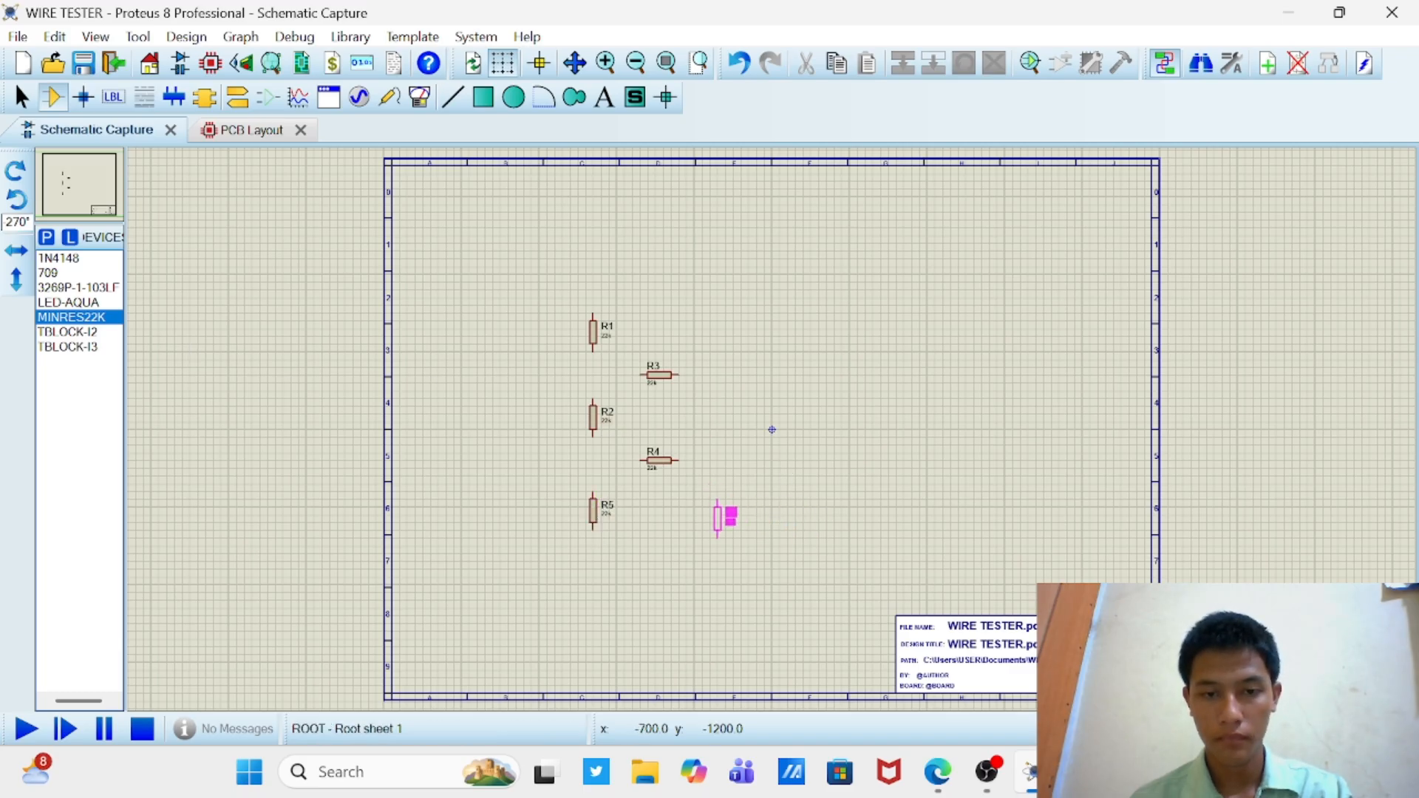
{"action": "left_click", "coordinate": [721, 508]}
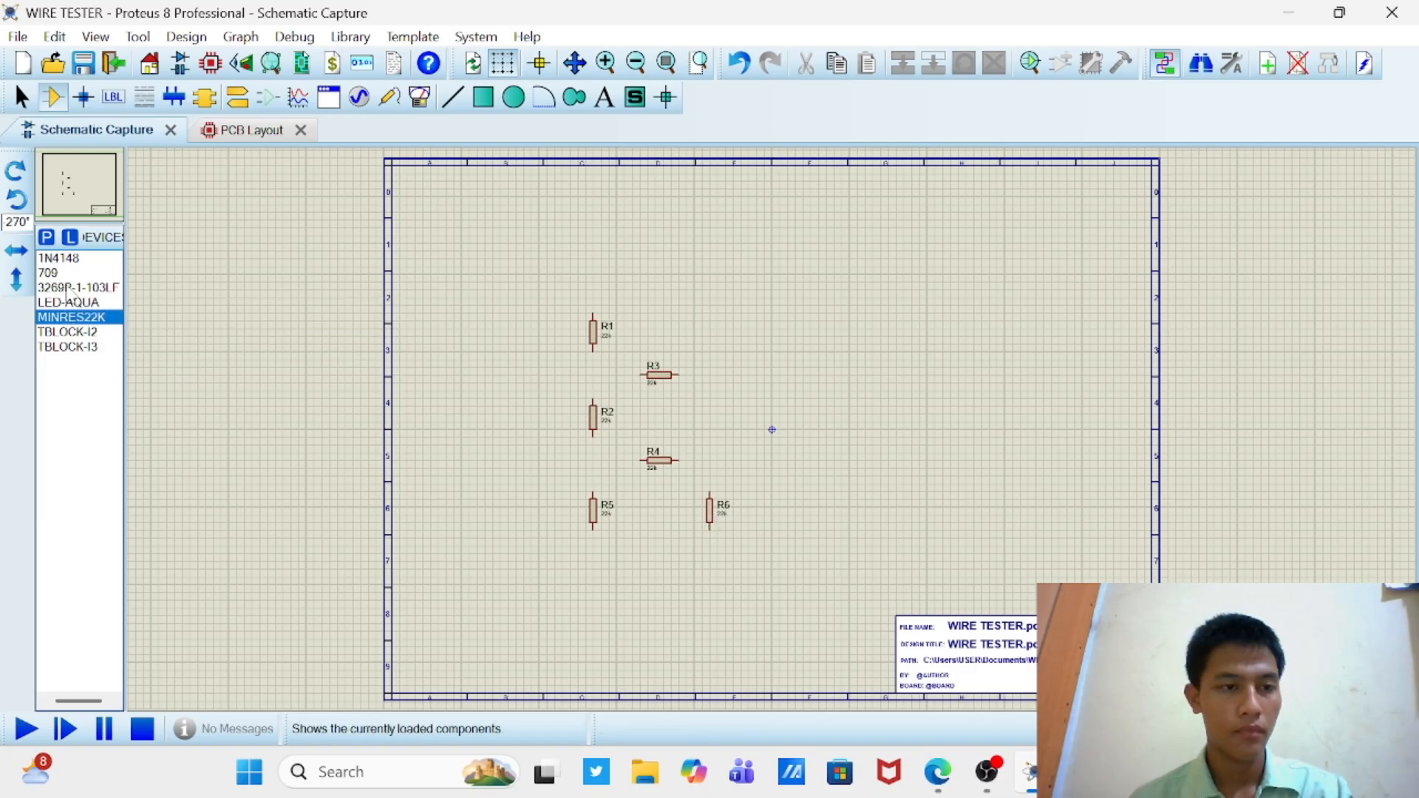
Step: Place the 3269P-1-103LF trimpot upright at 0° above R6, to the right of R3 and R4
{"action": "left_click", "coordinate": [68, 288]}
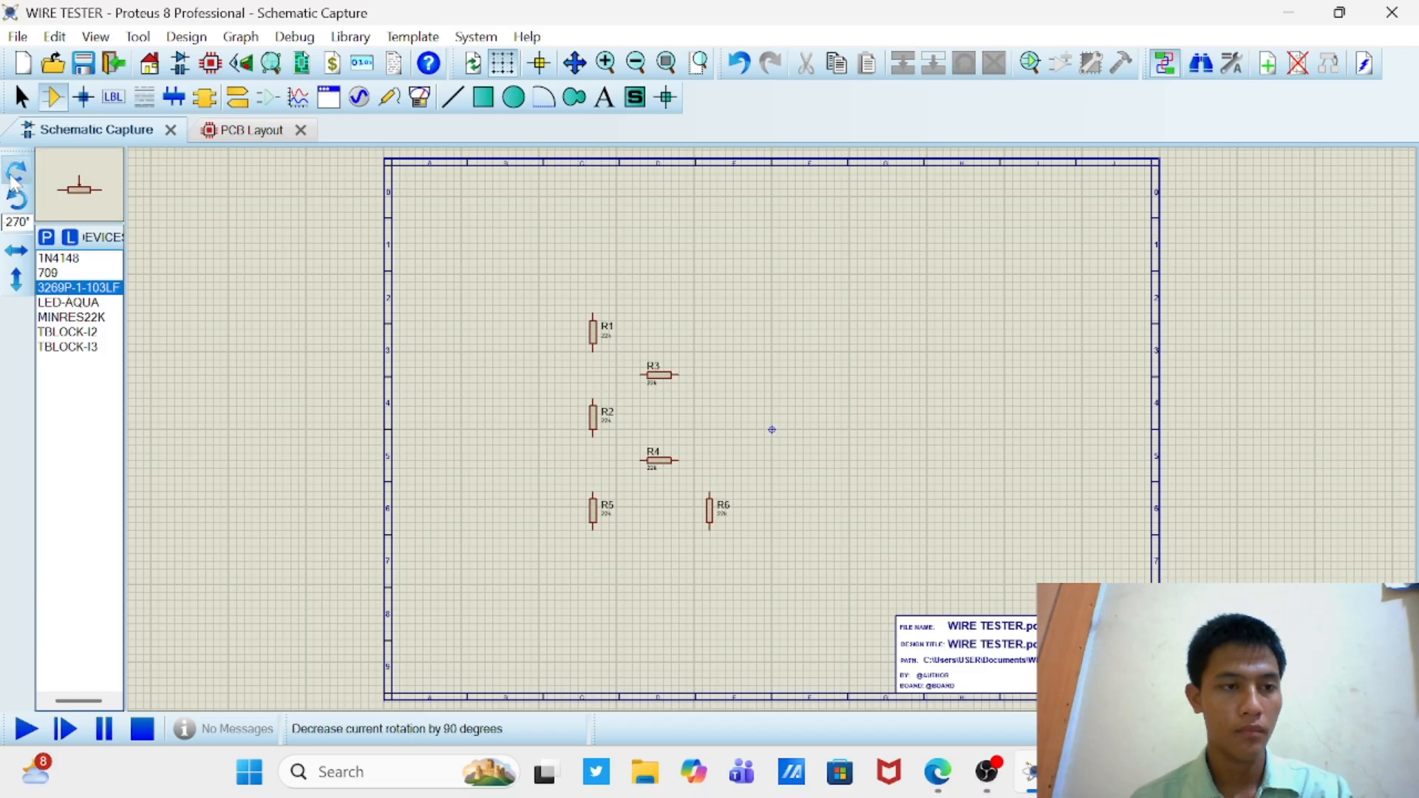
{"action": "left_click", "coordinate": [773, 415]}
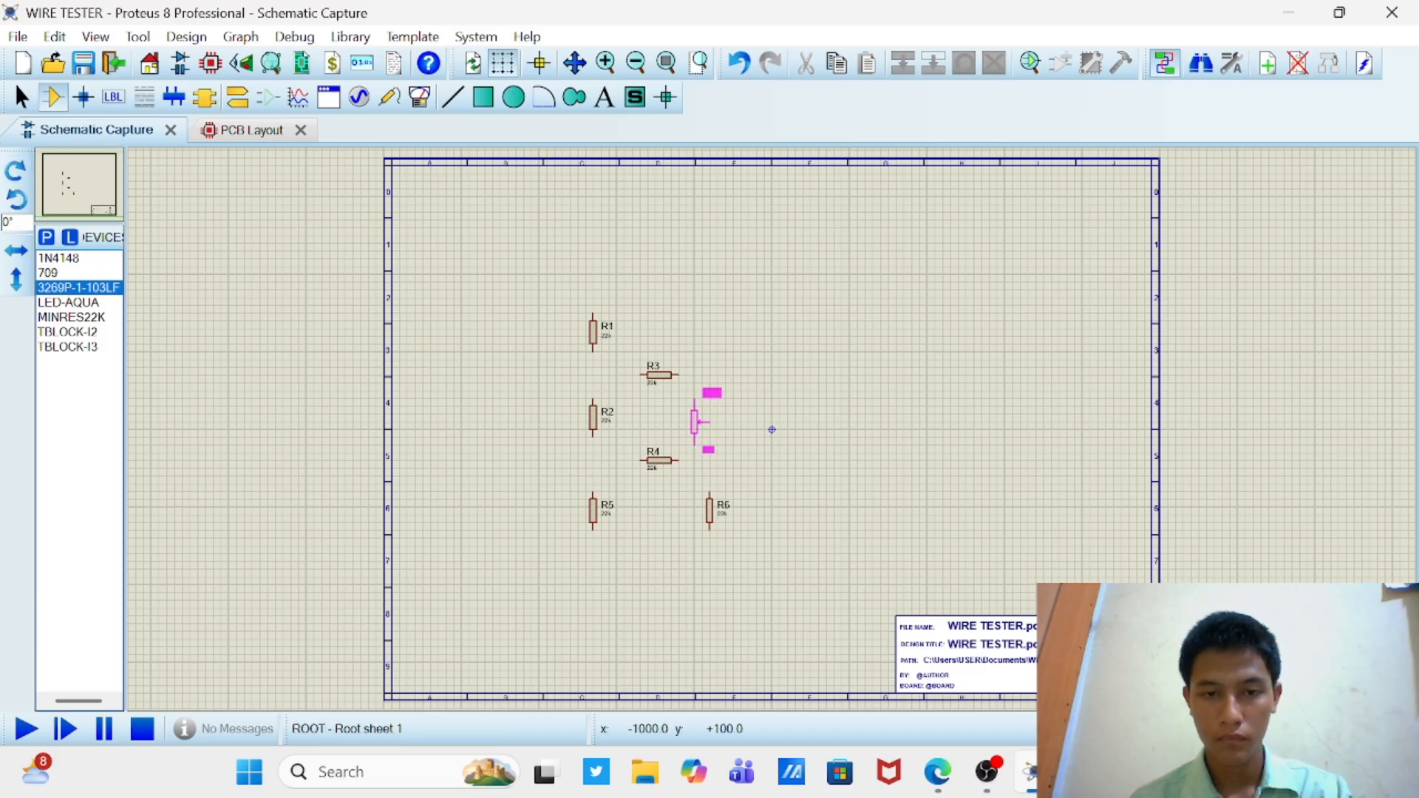
{"action": "left_click", "coordinate": [706, 421]}
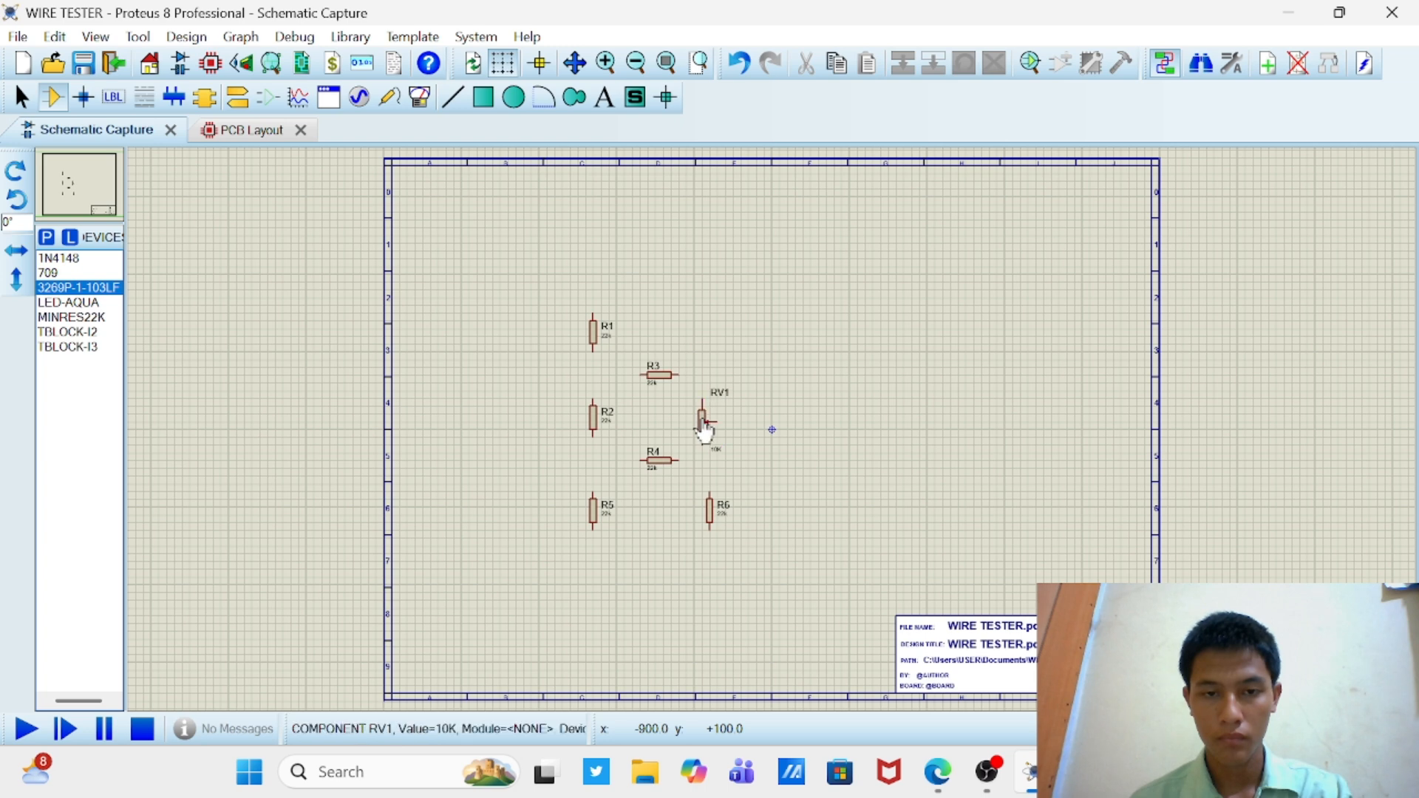
Step: Place a 709 op-amp to the right of RV1 and mirror it vertically (Y-Mirror)
{"action": "left_click", "coordinate": [67, 273]}
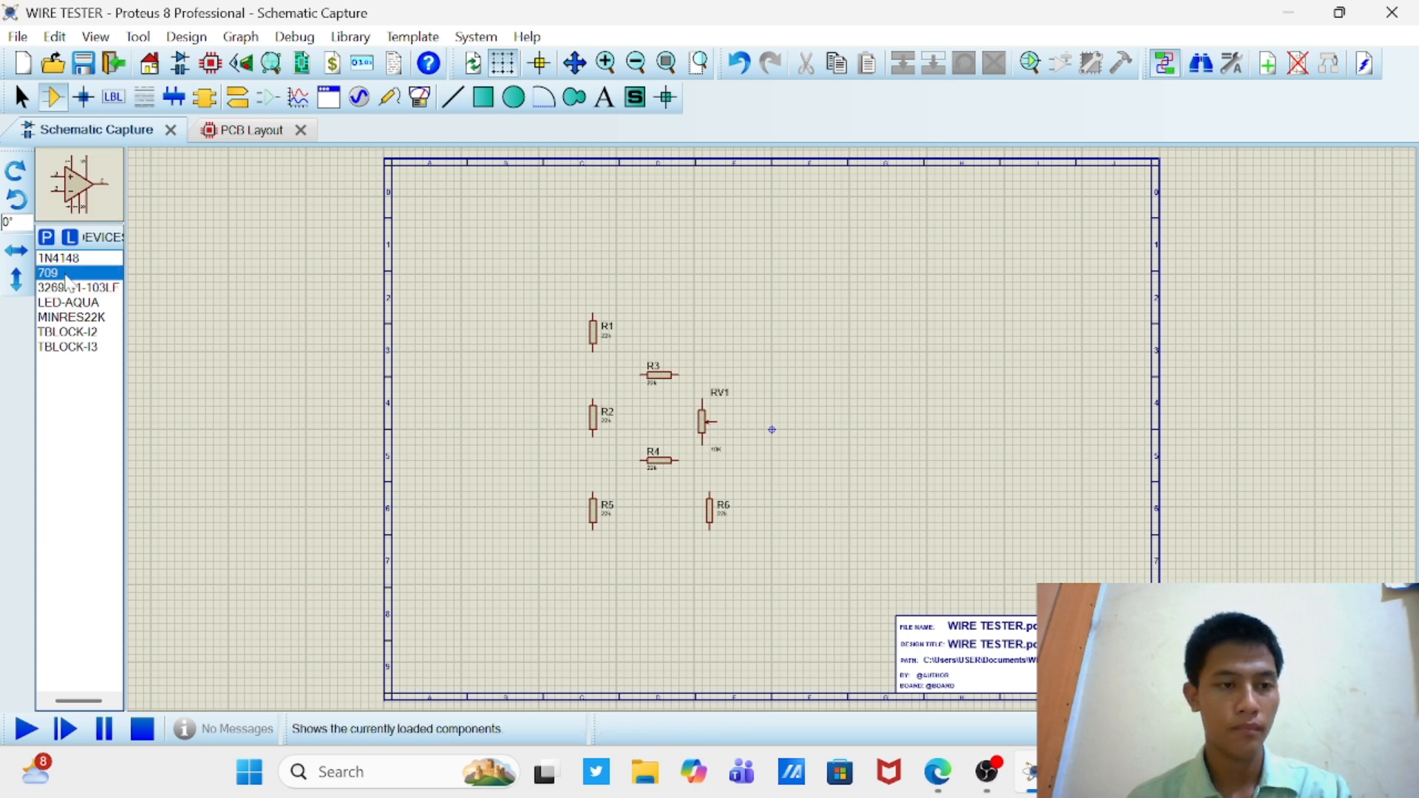
{"action": "left_click", "coordinate": [834, 385]}
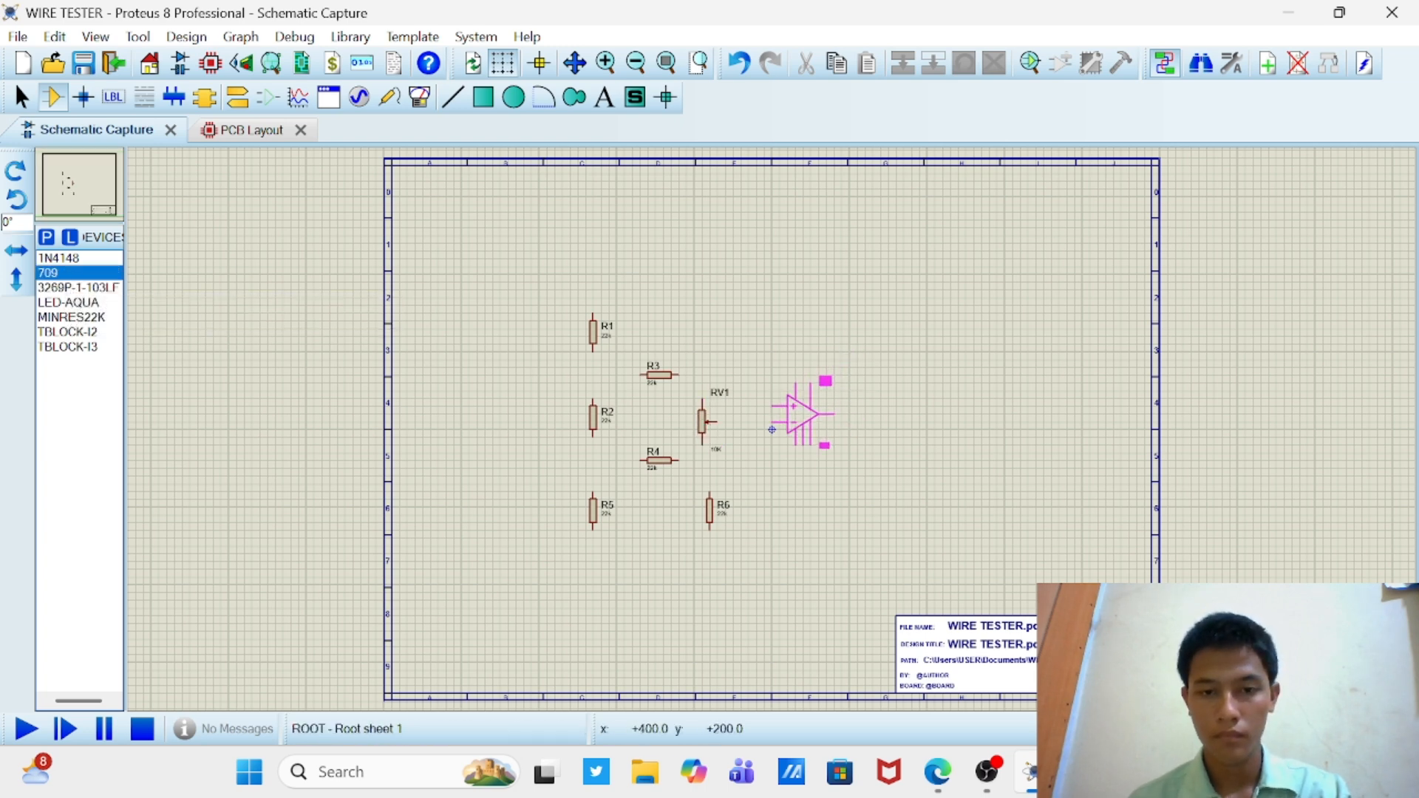
{"action": "left_click", "coordinate": [772, 430]}
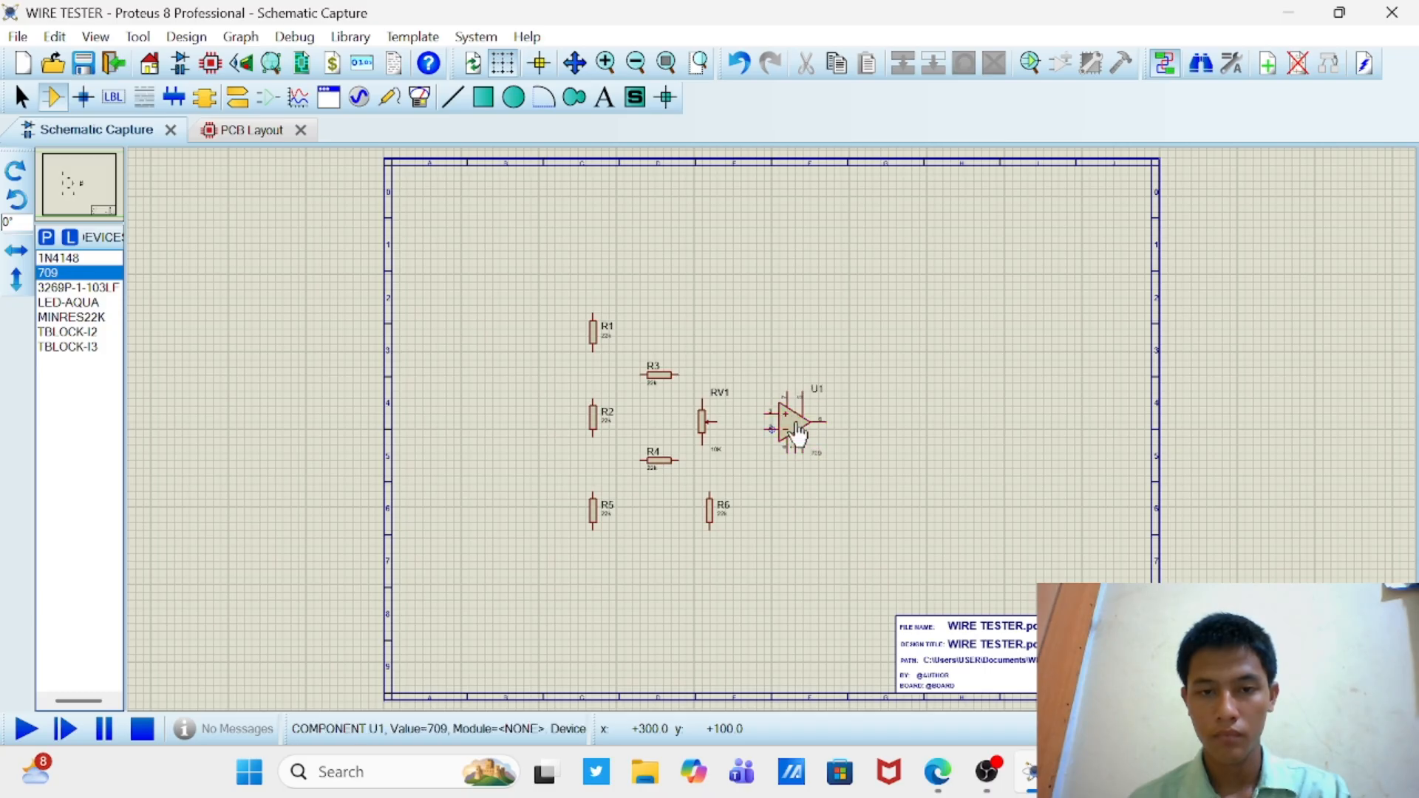
{"action": "right_click", "coordinate": [817, 440]}
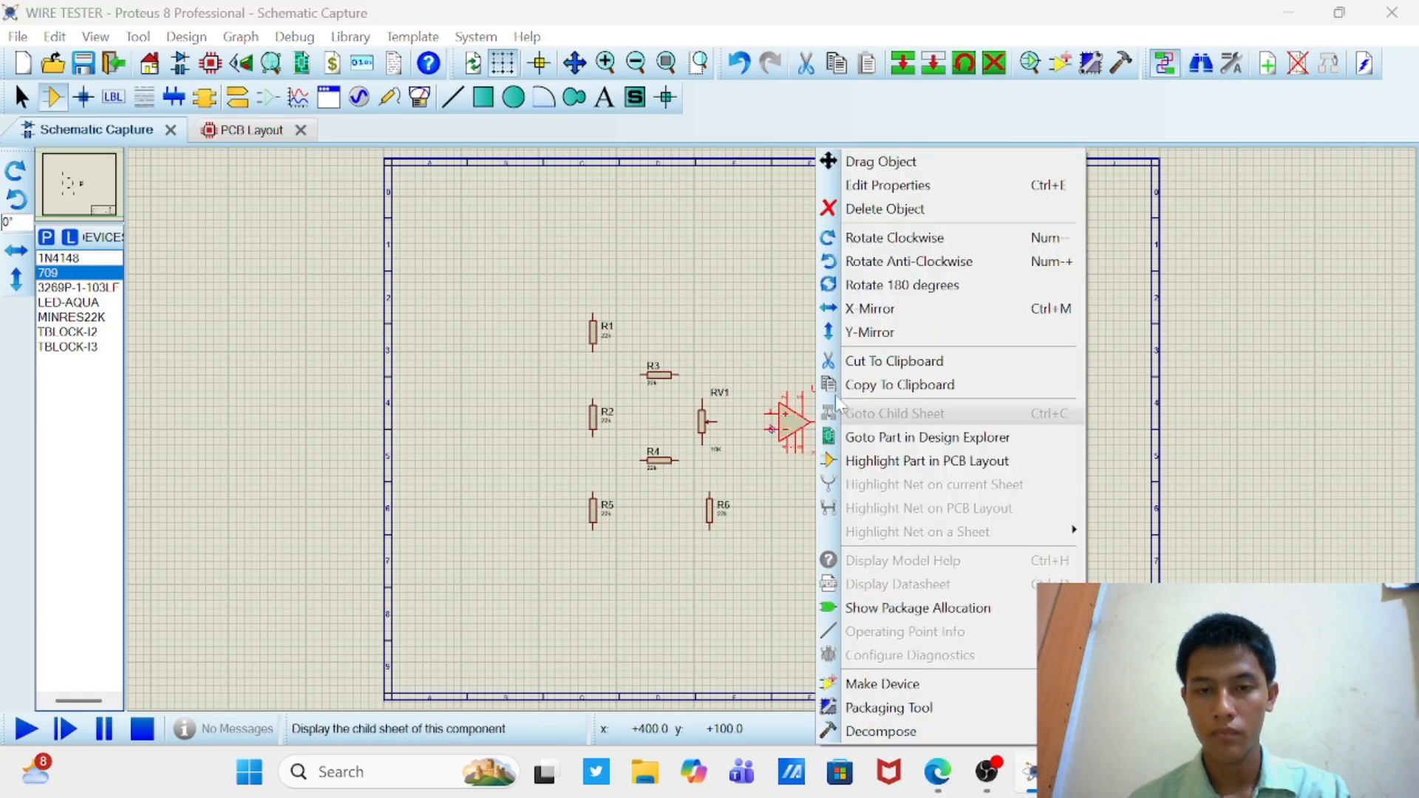
{"action": "left_click", "coordinate": [866, 340]}
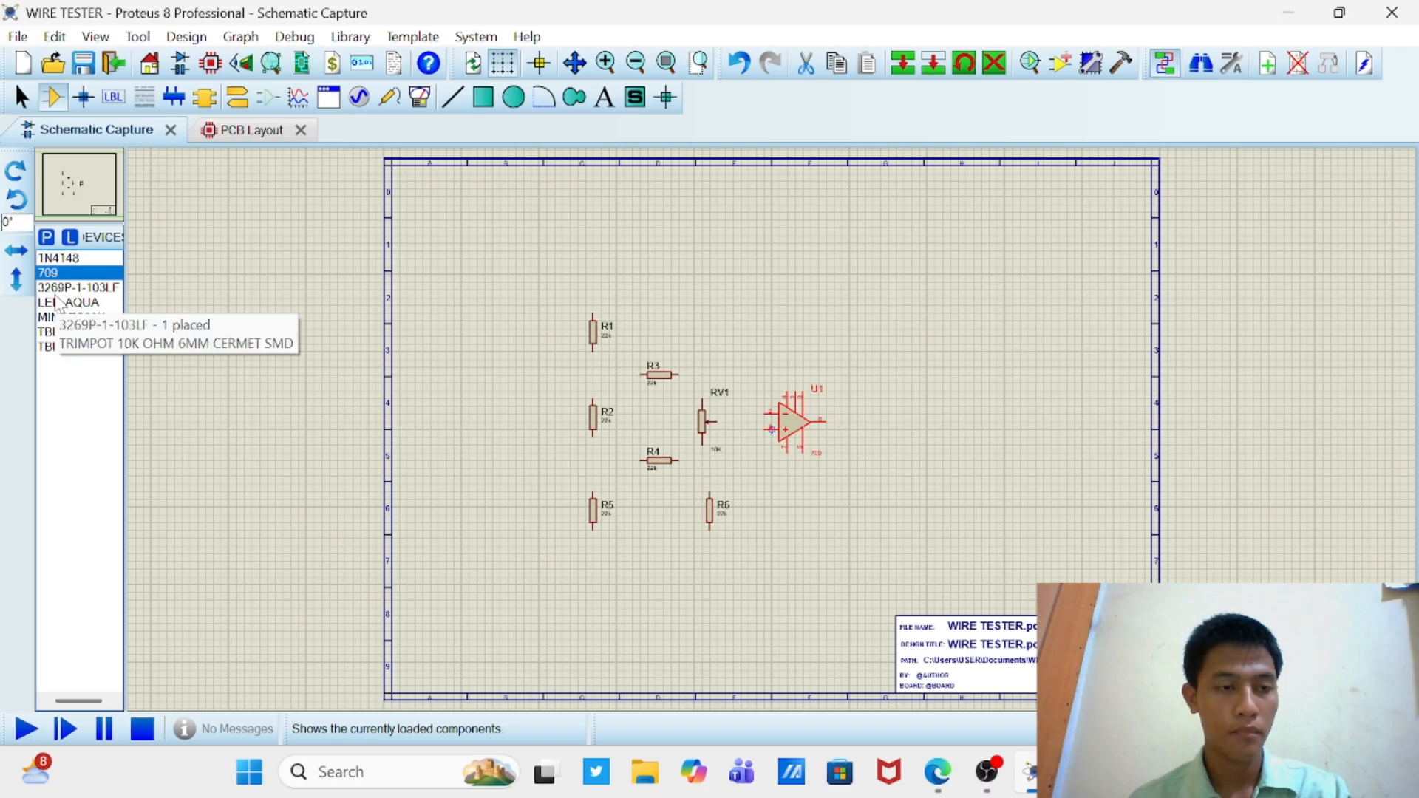
Step: Place a 1N4148 diode and a horizontal MINRES22K resistor in line with U1's output, to its right
{"action": "left_click", "coordinate": [50, 257]}
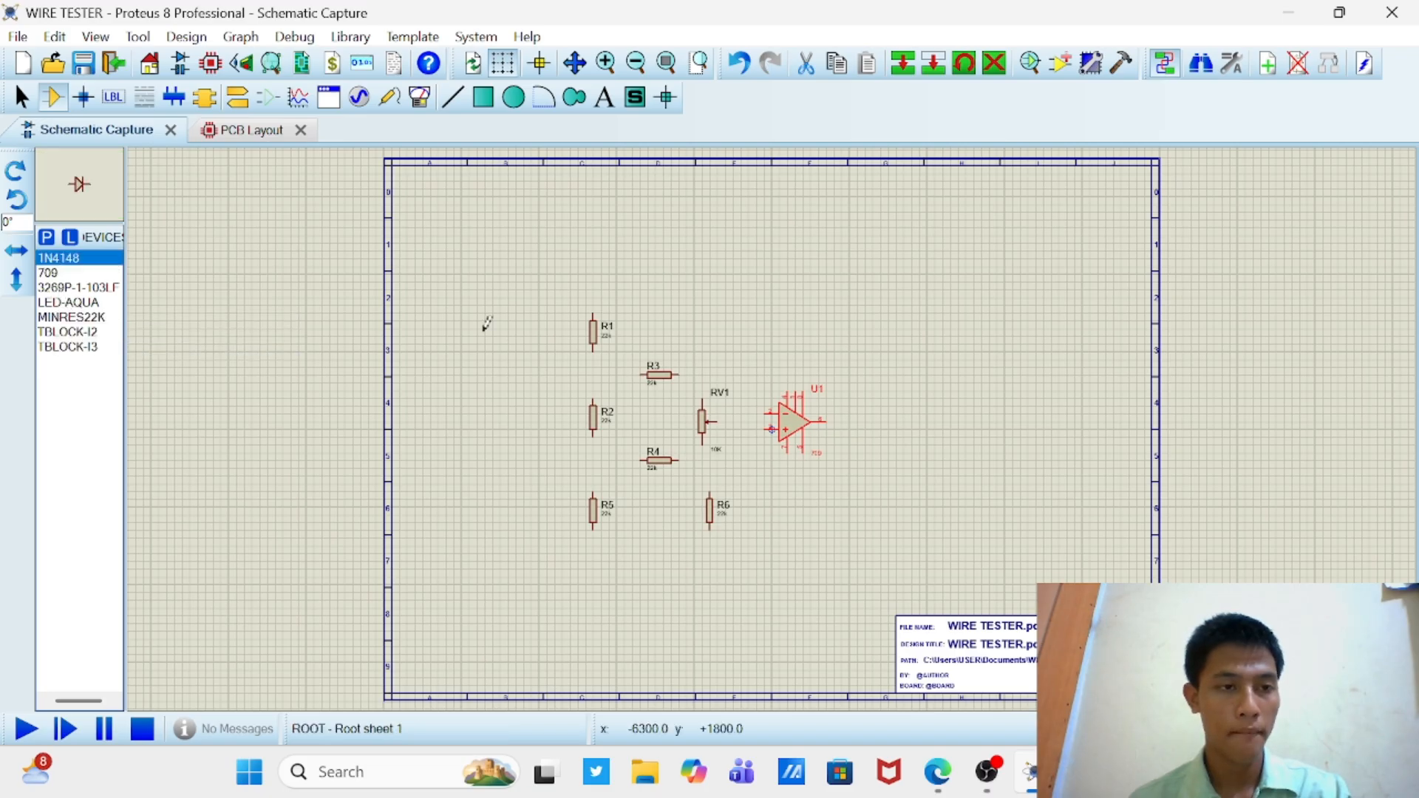
{"action": "left_click", "coordinate": [886, 380]}
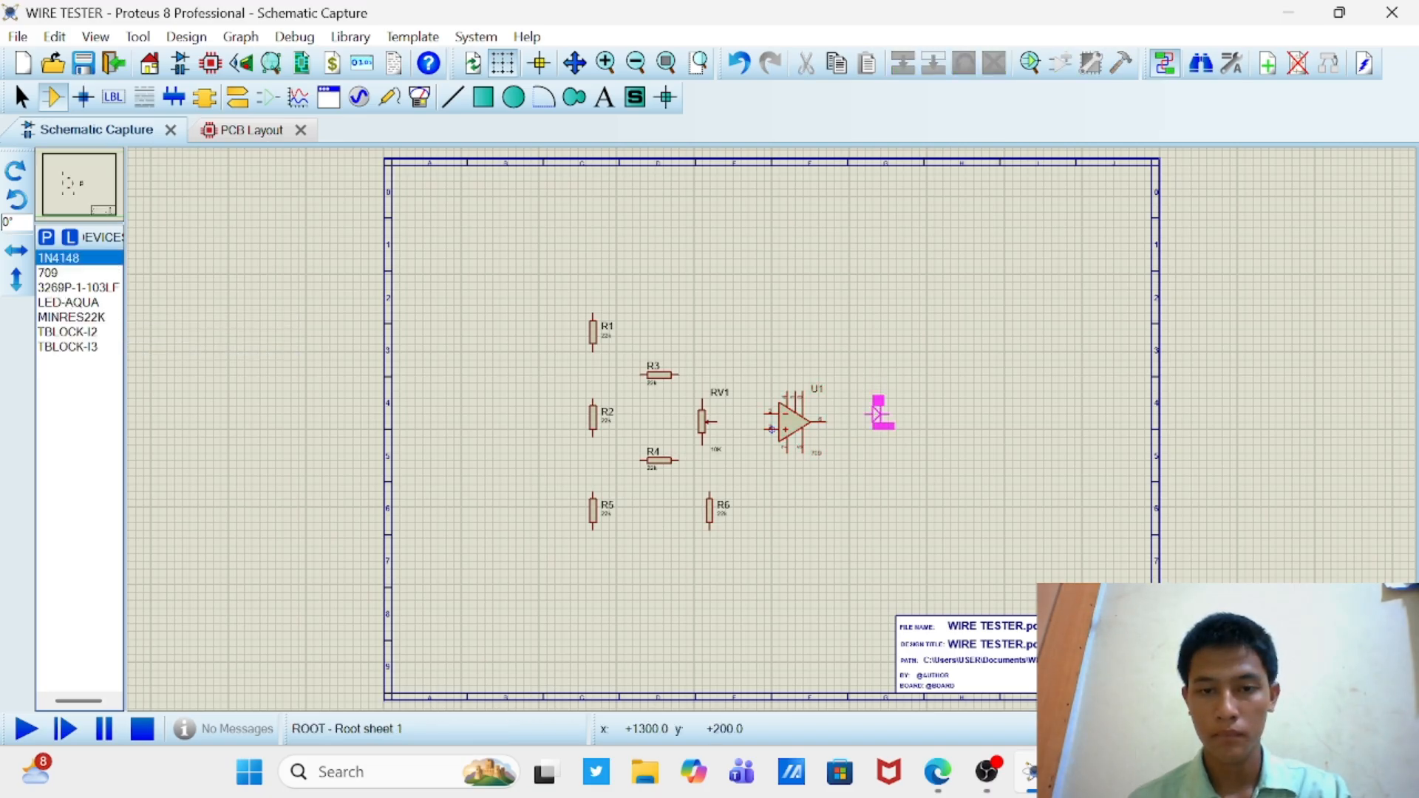
{"action": "left_click", "coordinate": [856, 420]}
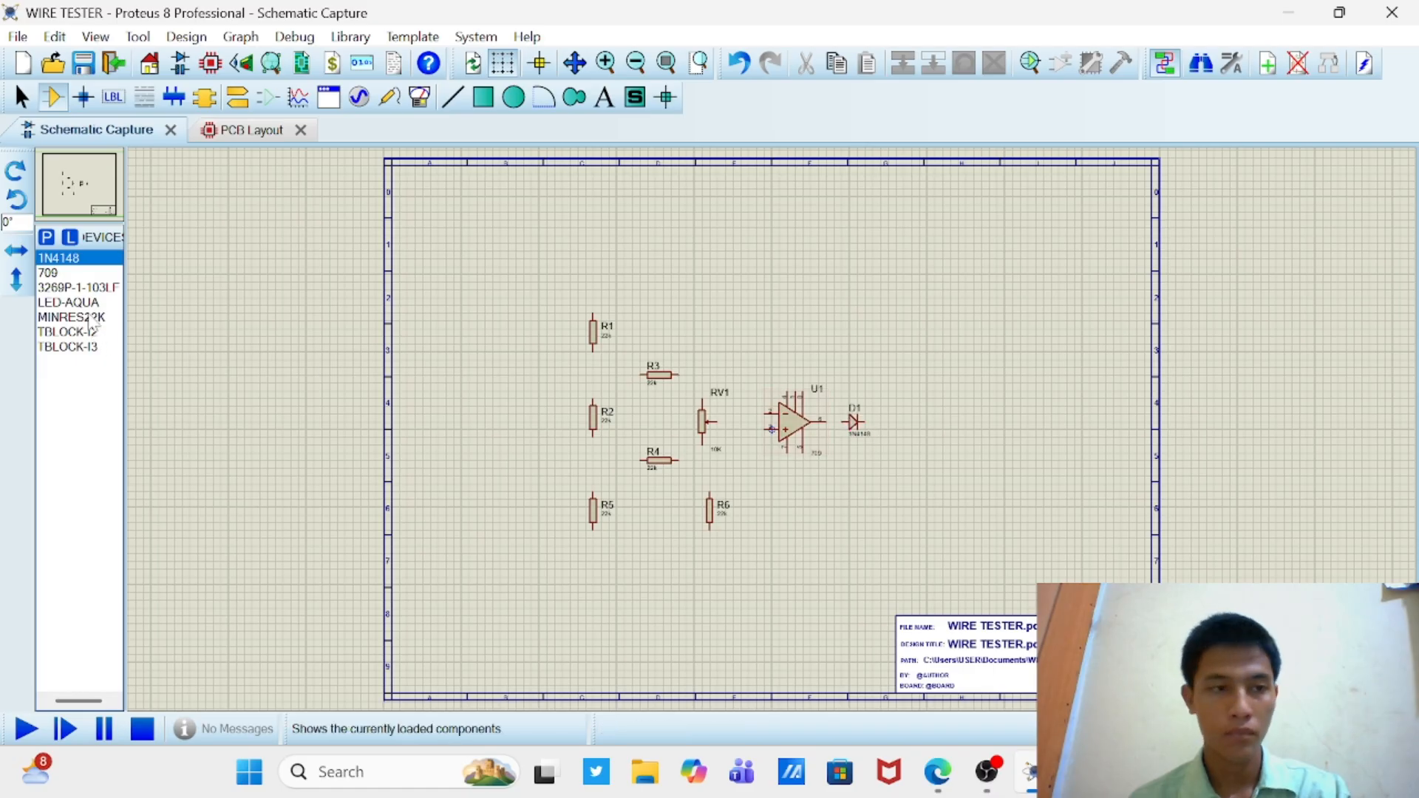
{"action": "left_click", "coordinate": [80, 274]}
{"action": "left_click", "coordinate": [78, 316]}
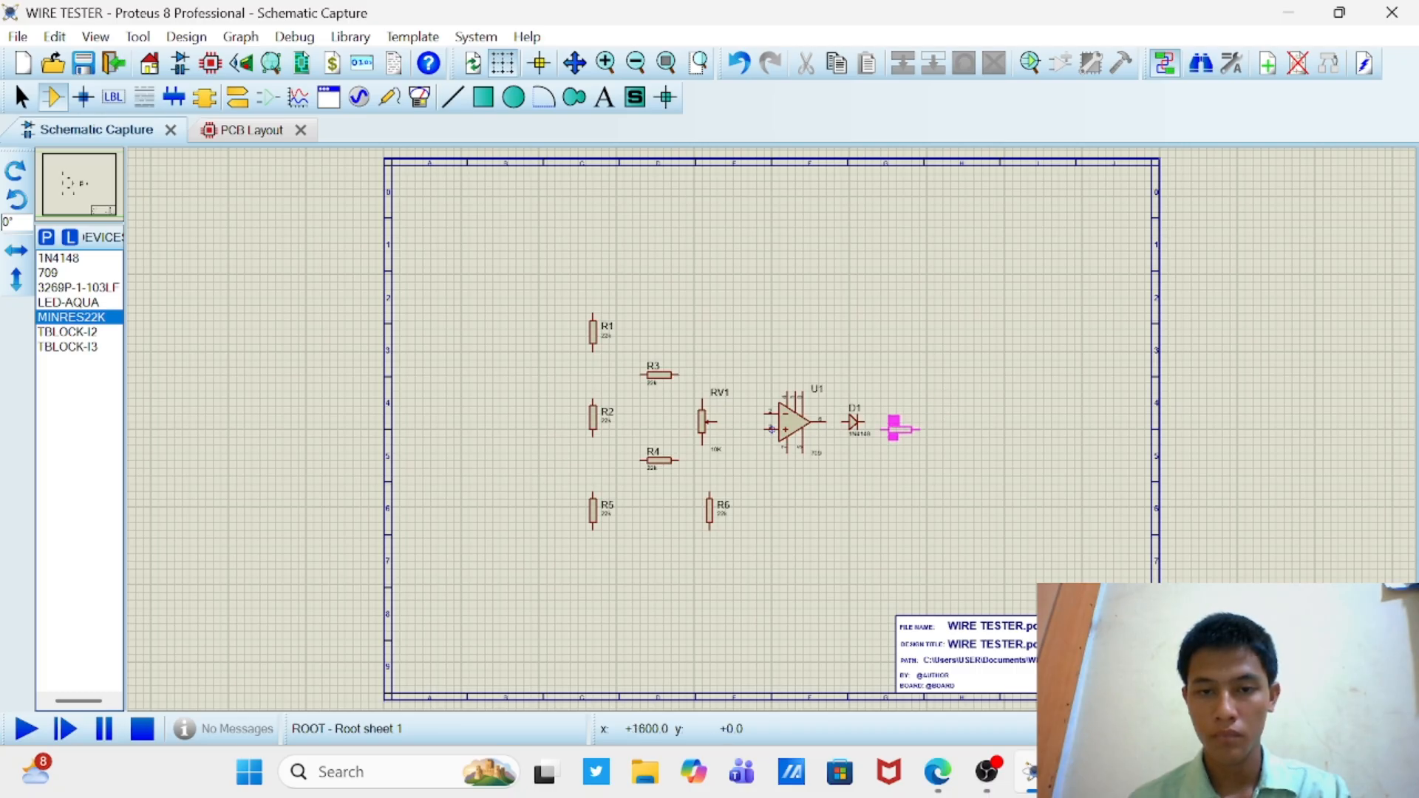
{"action": "left_click", "coordinate": [899, 421]}
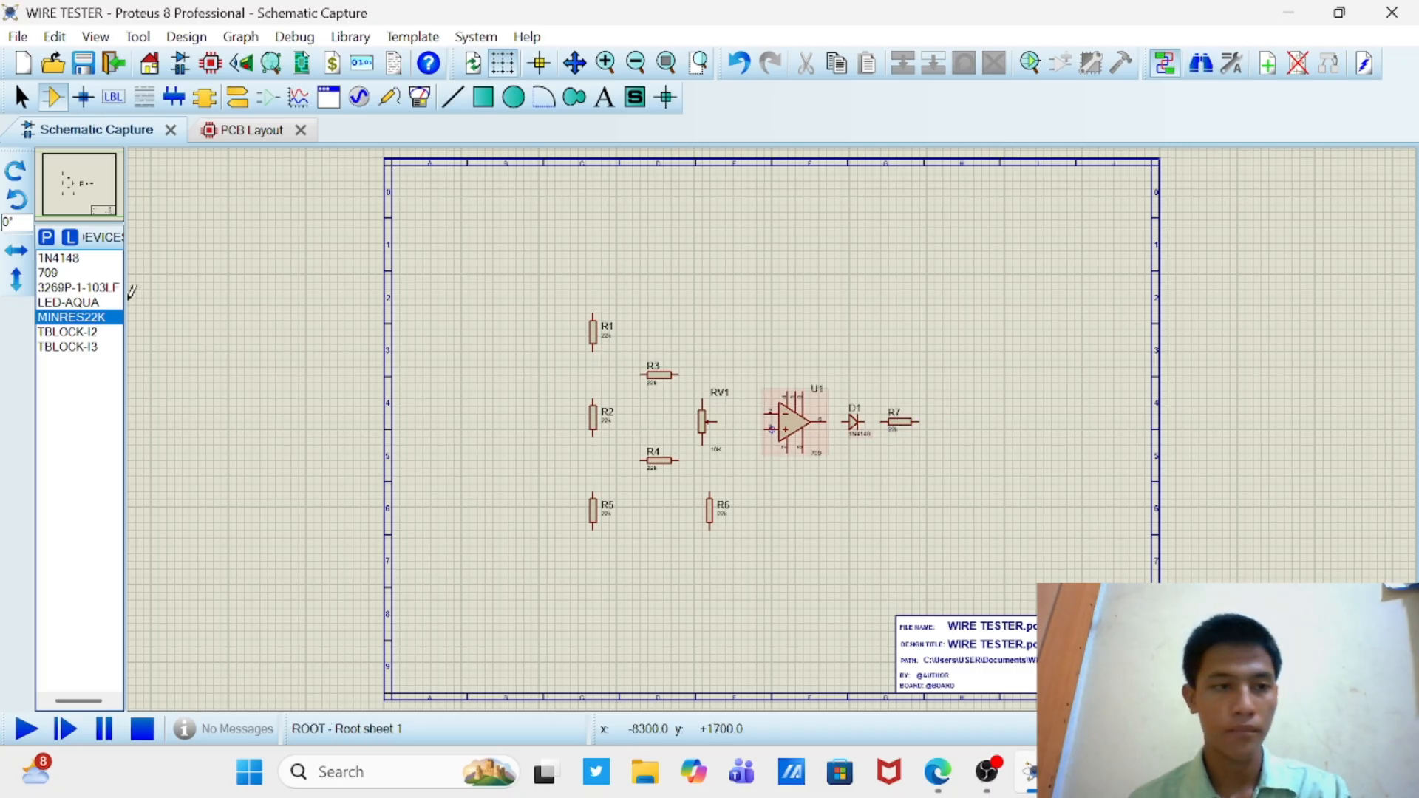
Step: Place an LED-AQUA rotated 90° to the right of R7, in line with it
{"action": "left_click", "coordinate": [78, 302]}
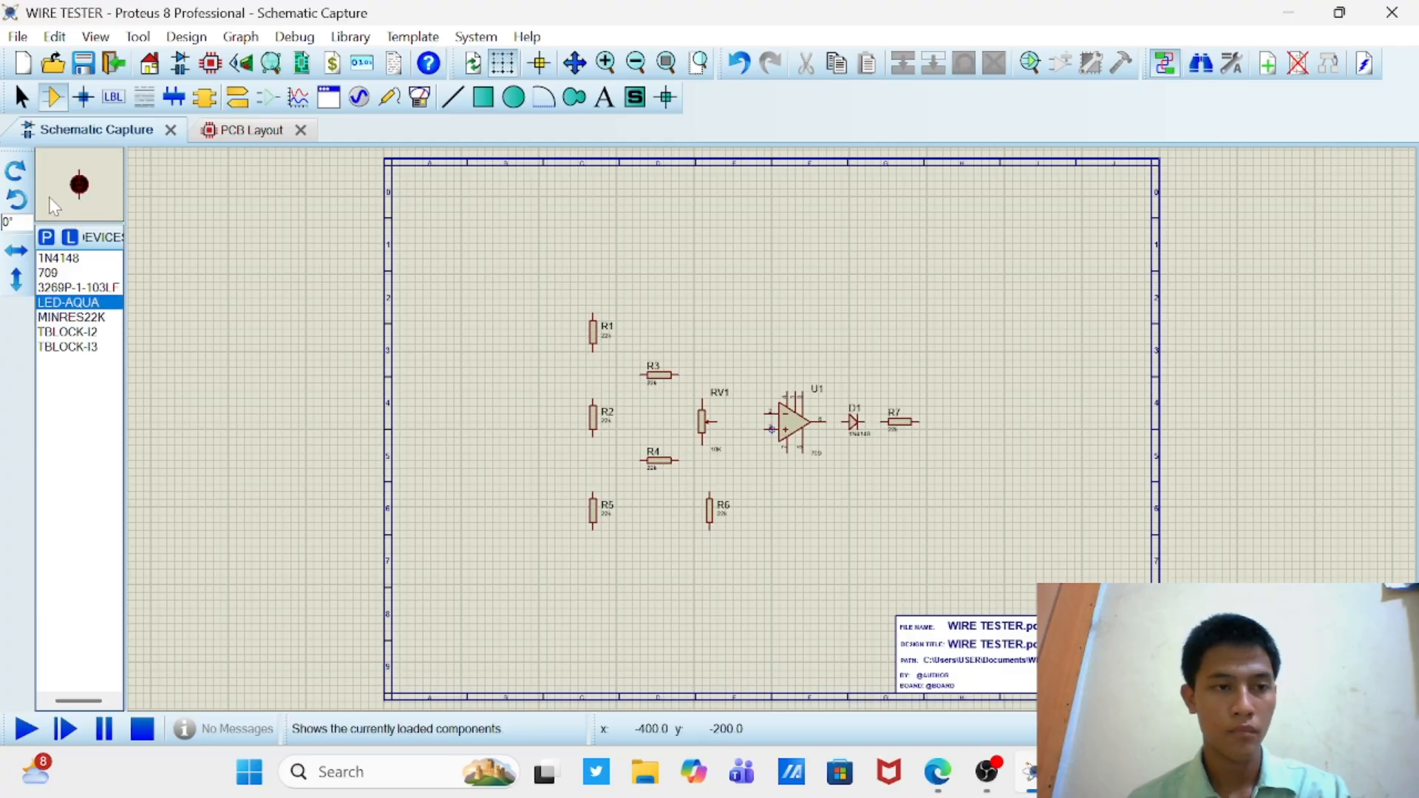
{"action": "left_click", "coordinate": [19, 199]}
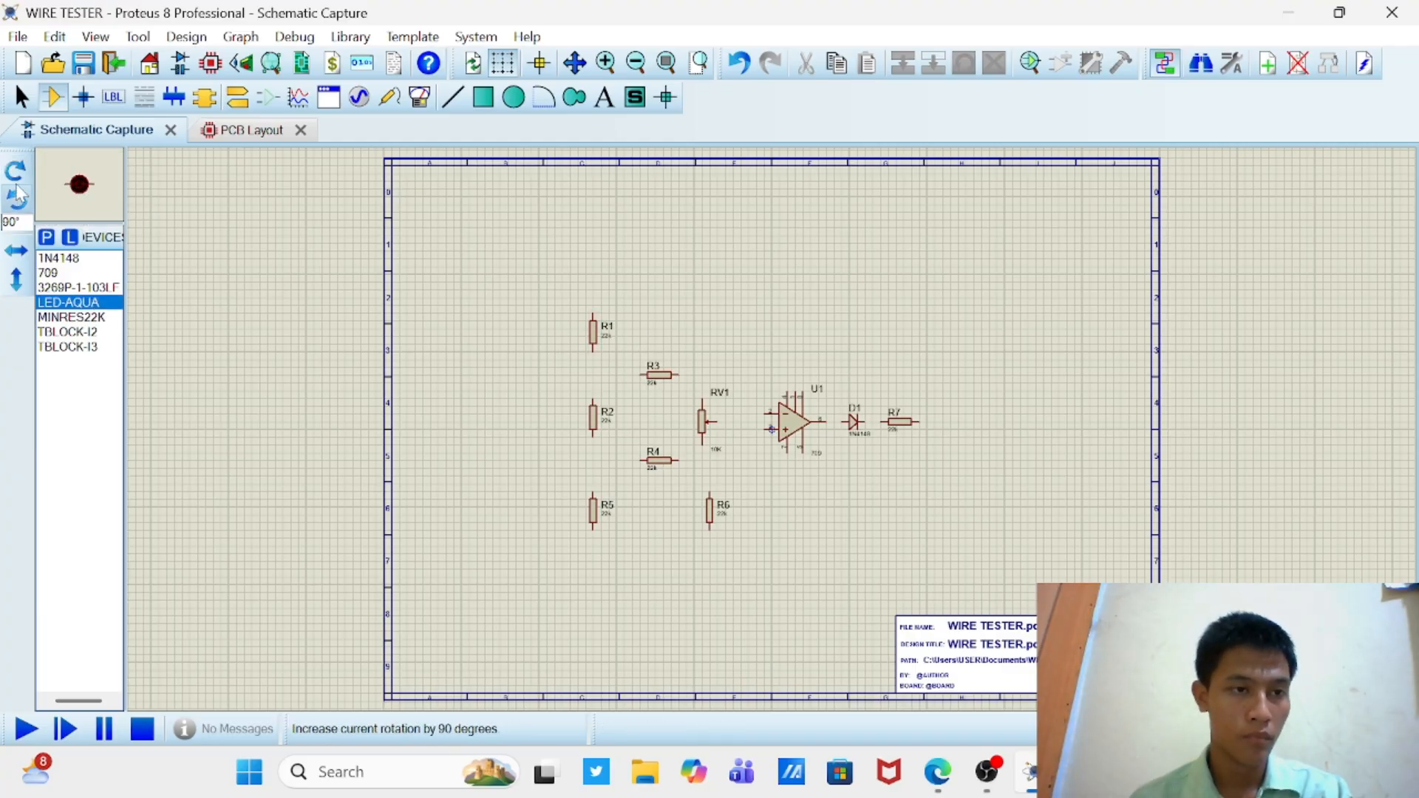
{"action": "left_click", "coordinate": [17, 198]}
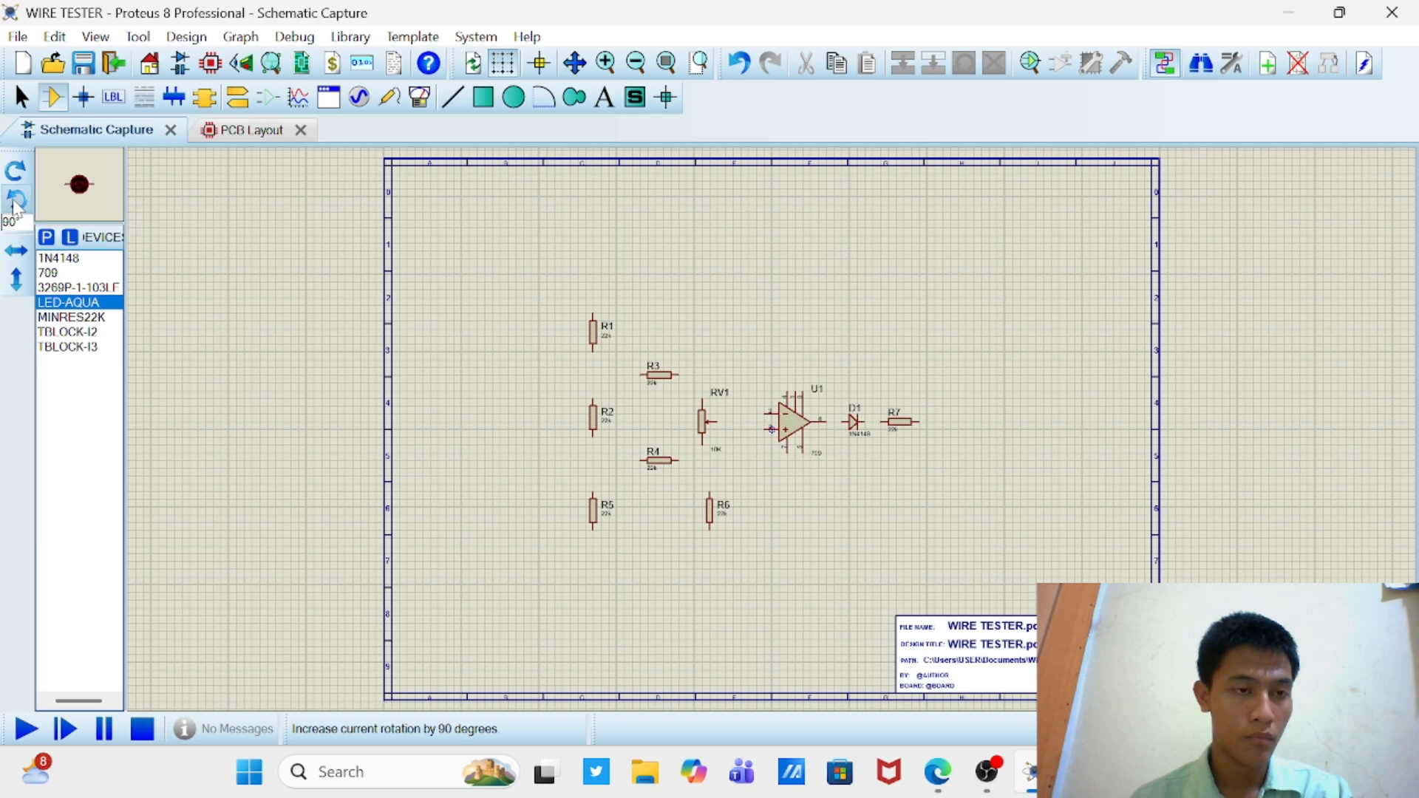
{"action": "left_click", "coordinate": [1085, 385]}
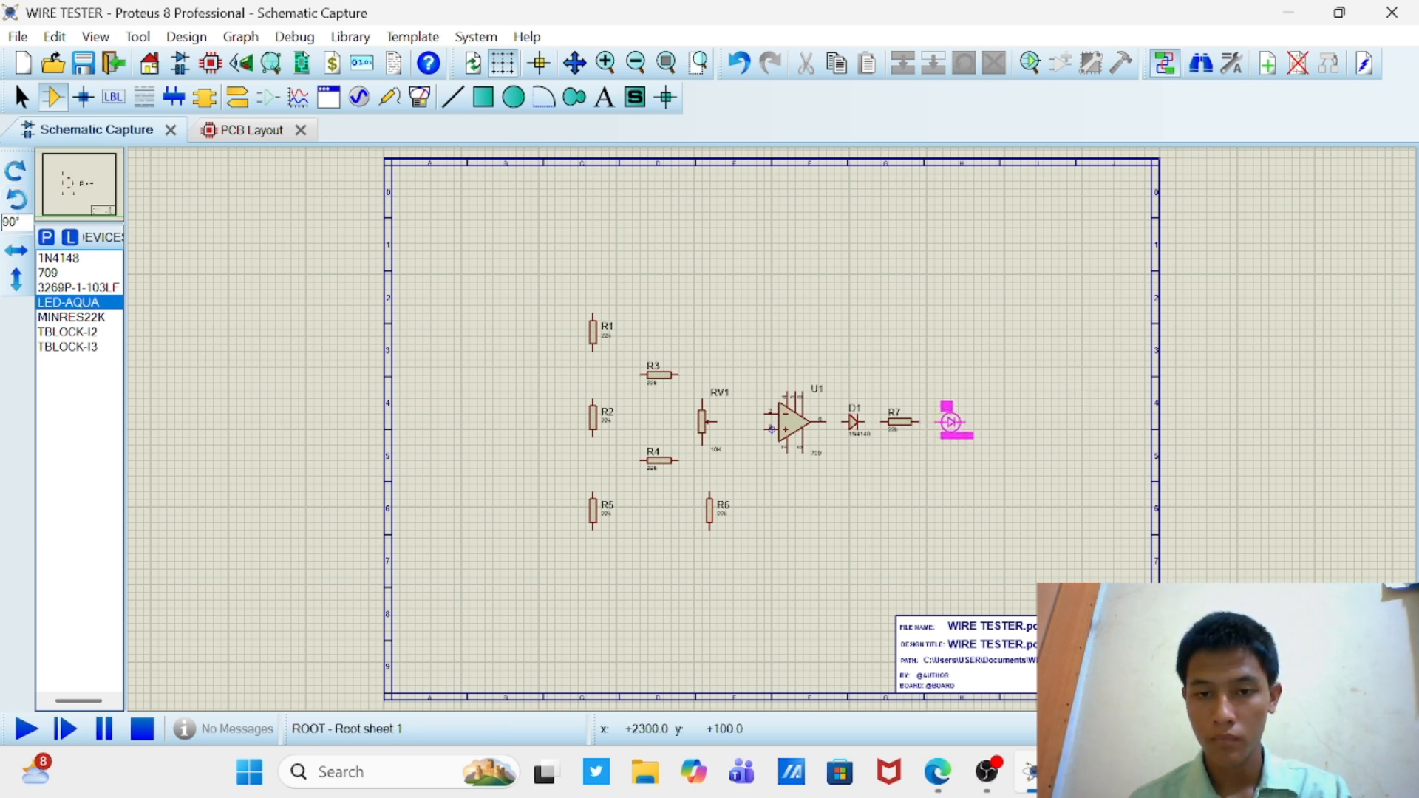
{"action": "left_click", "coordinate": [952, 422]}
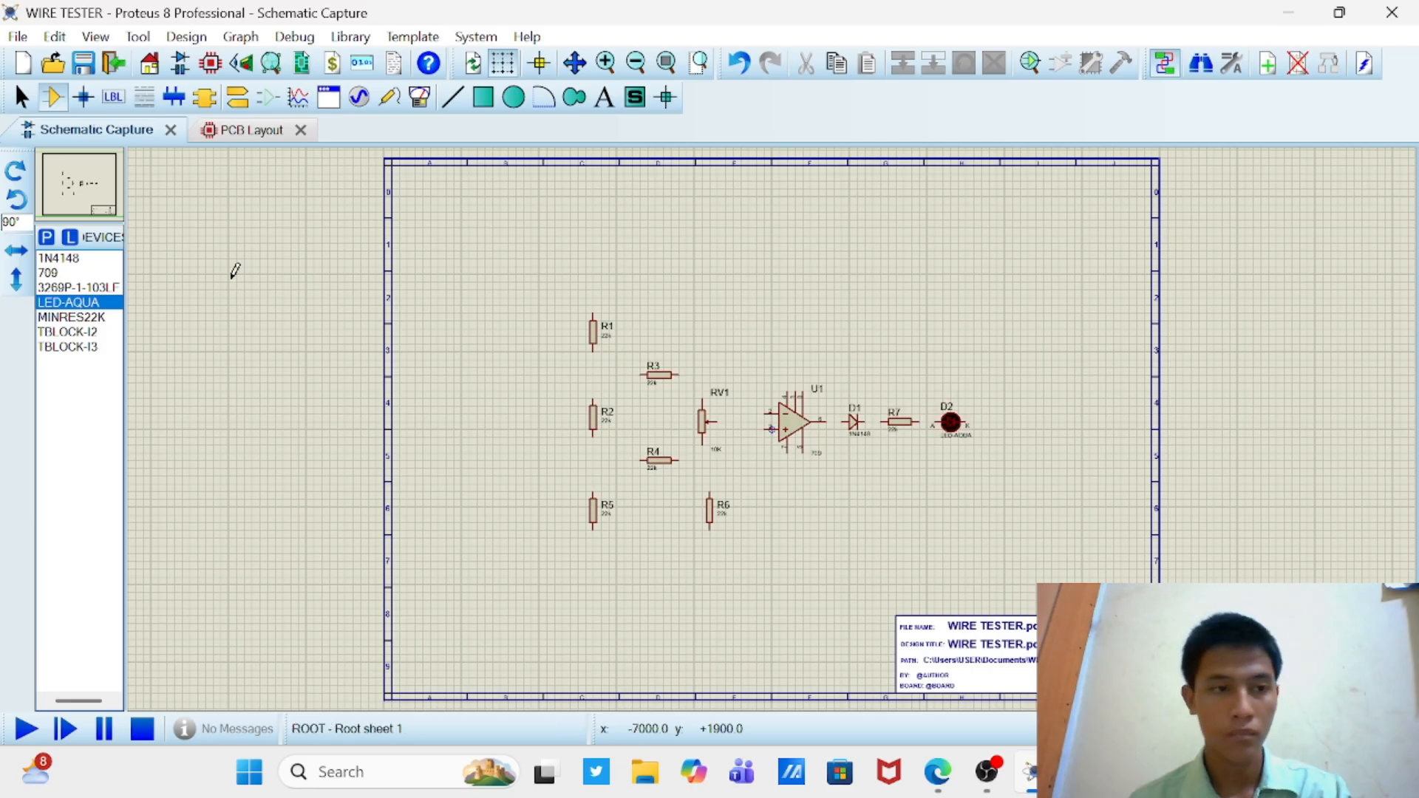
Step: Place a TBLOCK-I3 terminal block at 0° to the right of D2 and mirror it vertically (Y-Mirror)
{"action": "left_click", "coordinate": [103, 348]}
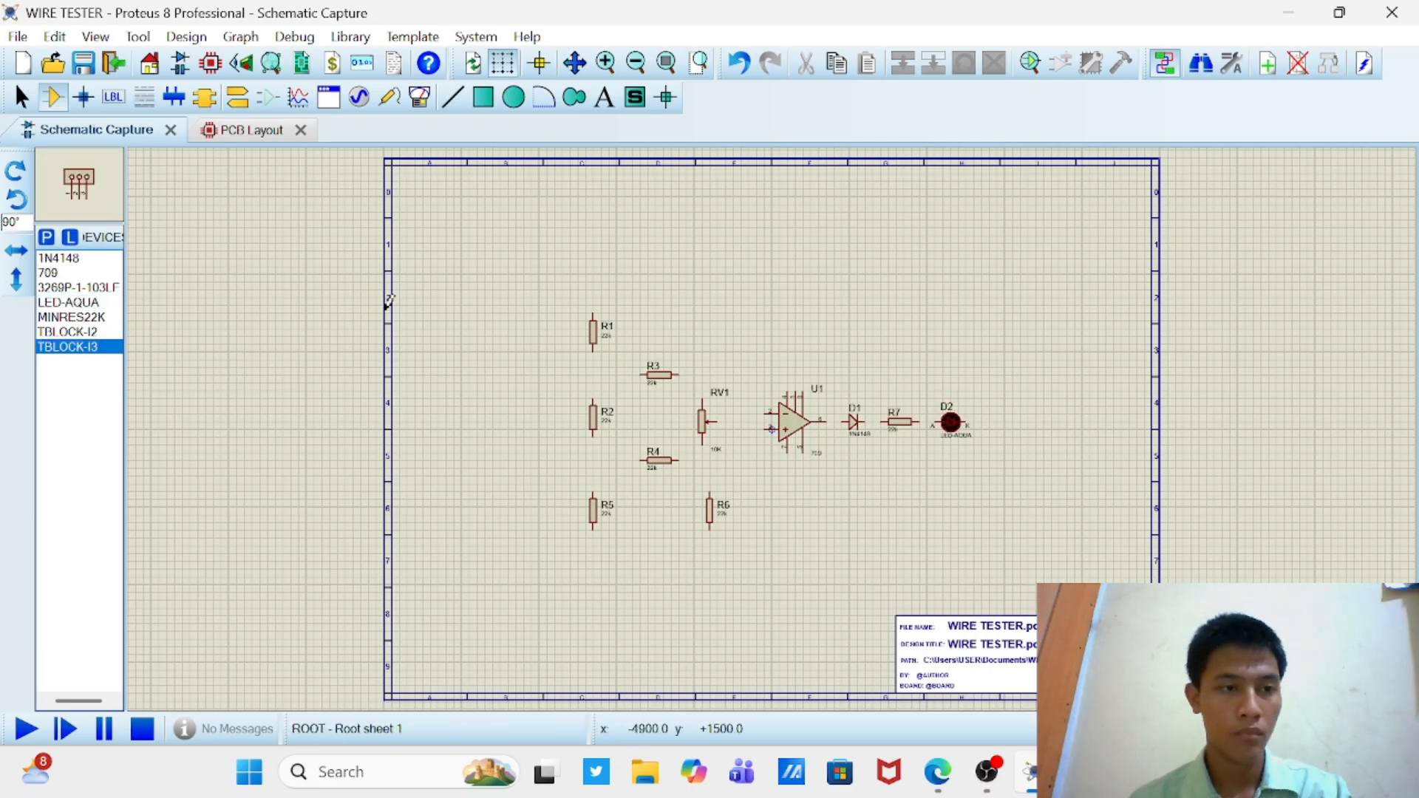
{"action": "left_click", "coordinate": [18, 194]}
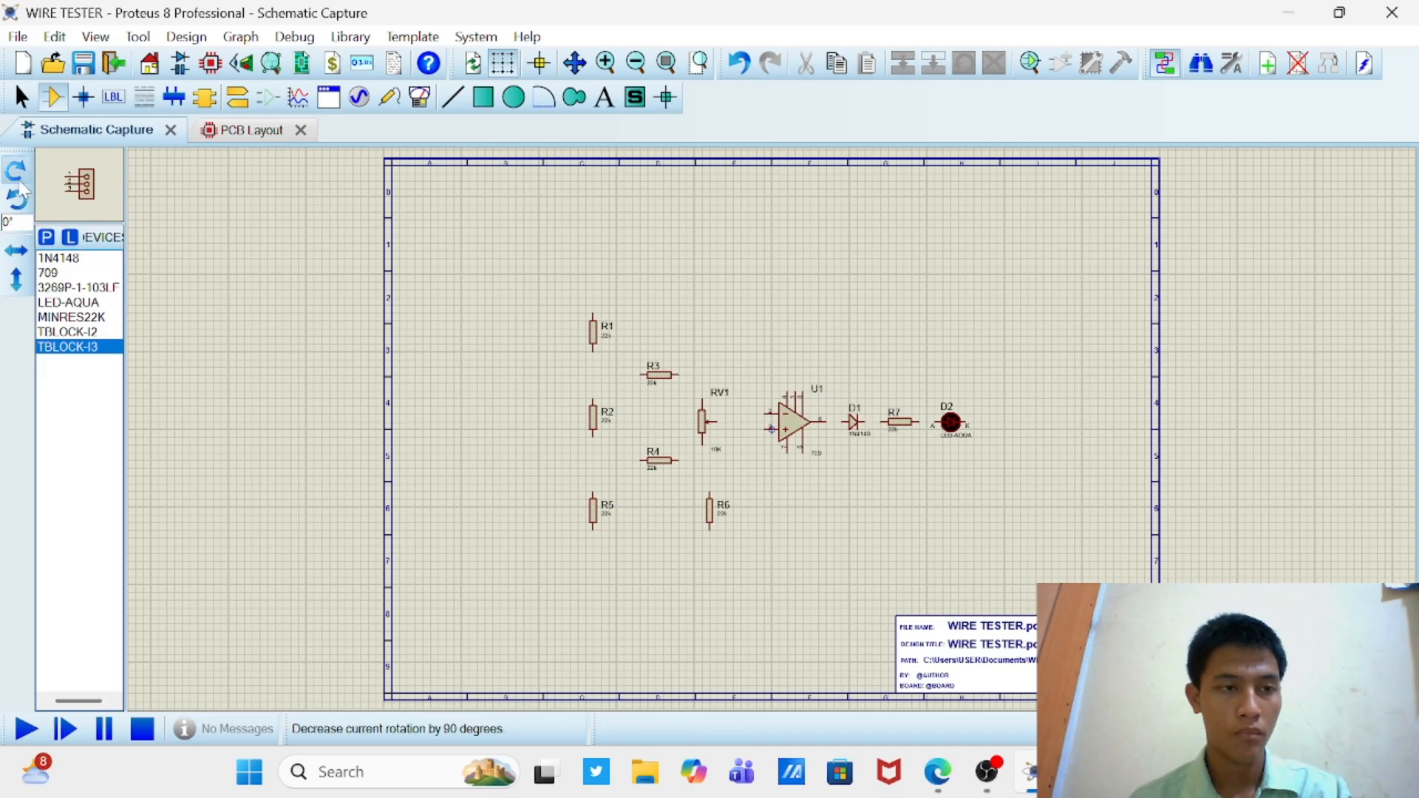
{"action": "left_click", "coordinate": [1077, 412]}
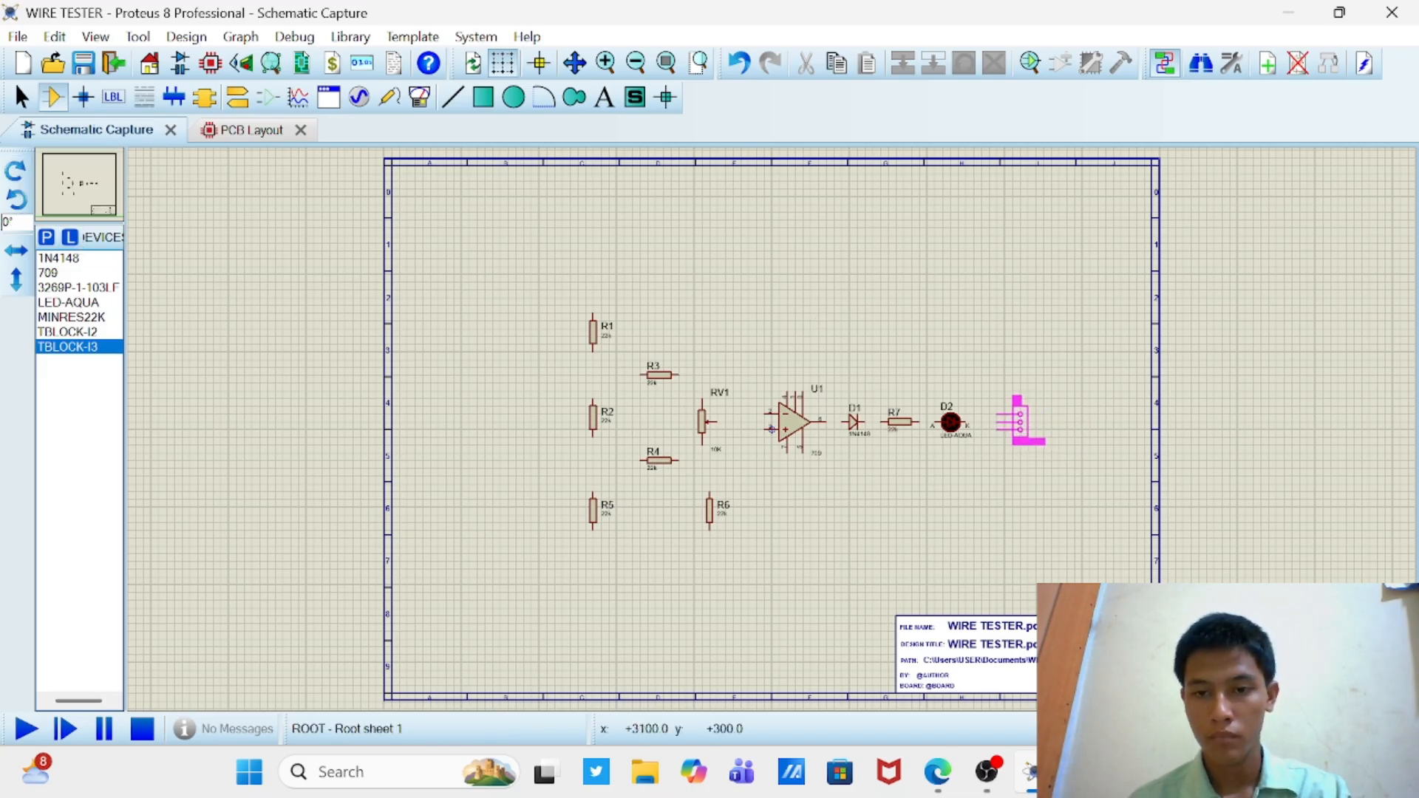
{"action": "left_click", "coordinate": [1019, 414]}
{"action": "right_click", "coordinate": [1017, 415]}
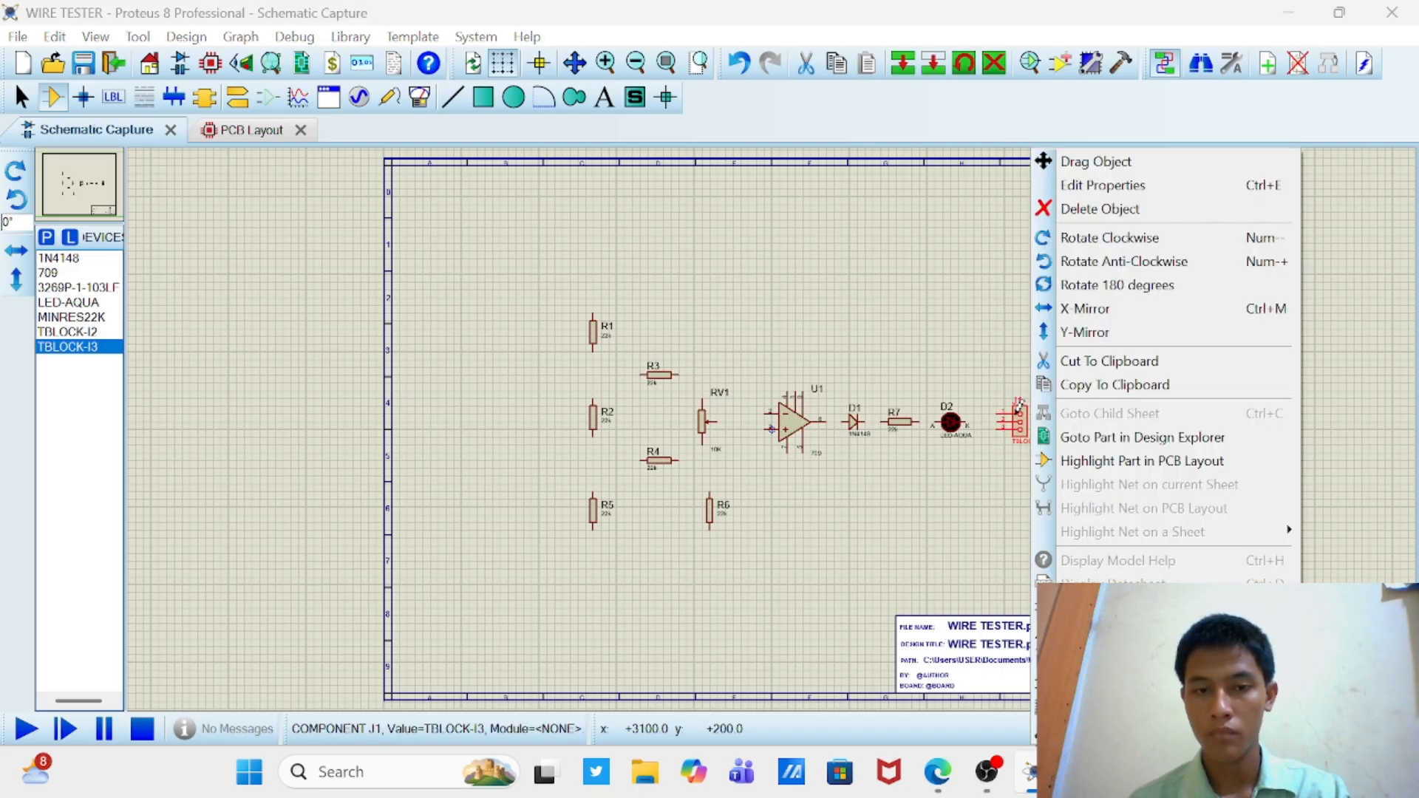
{"action": "left_click", "coordinate": [1086, 332]}
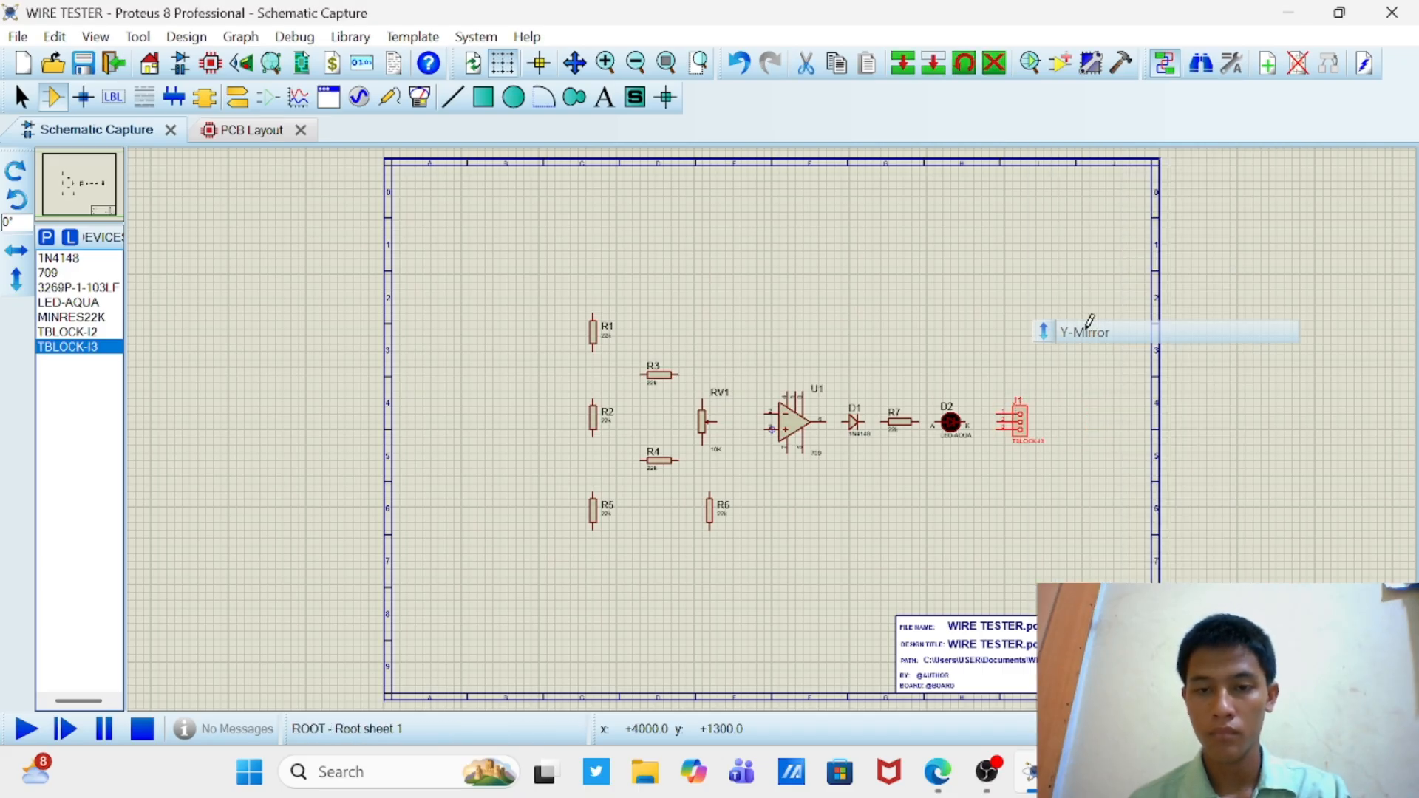
Step: Place a TBLOCK-I2 terminal block, rotated 180° and mirrored vertically, to the left of R2
{"action": "left_click", "coordinate": [104, 332]}
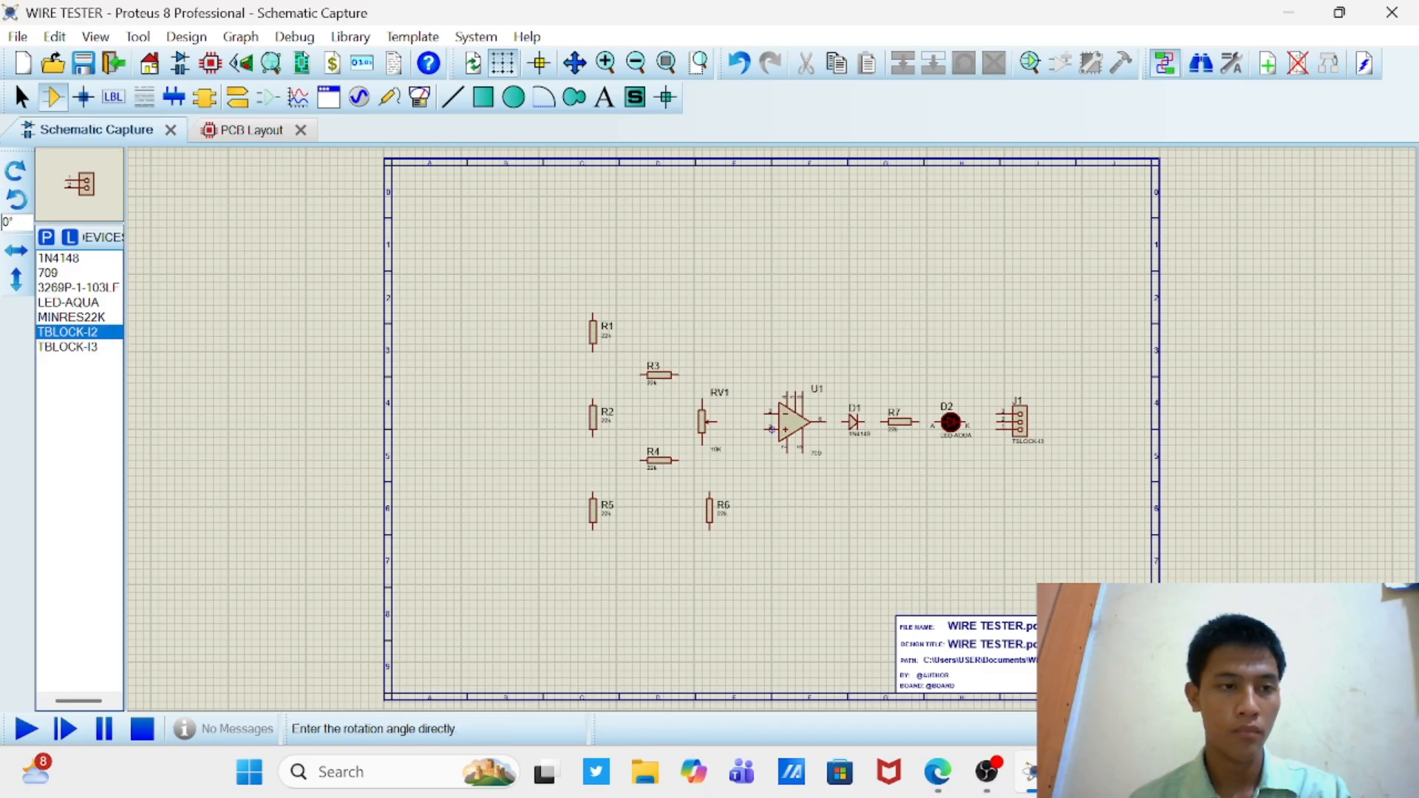
{"action": "left_click", "coordinate": [21, 178]}
{"action": "left_click", "coordinate": [21, 178]}
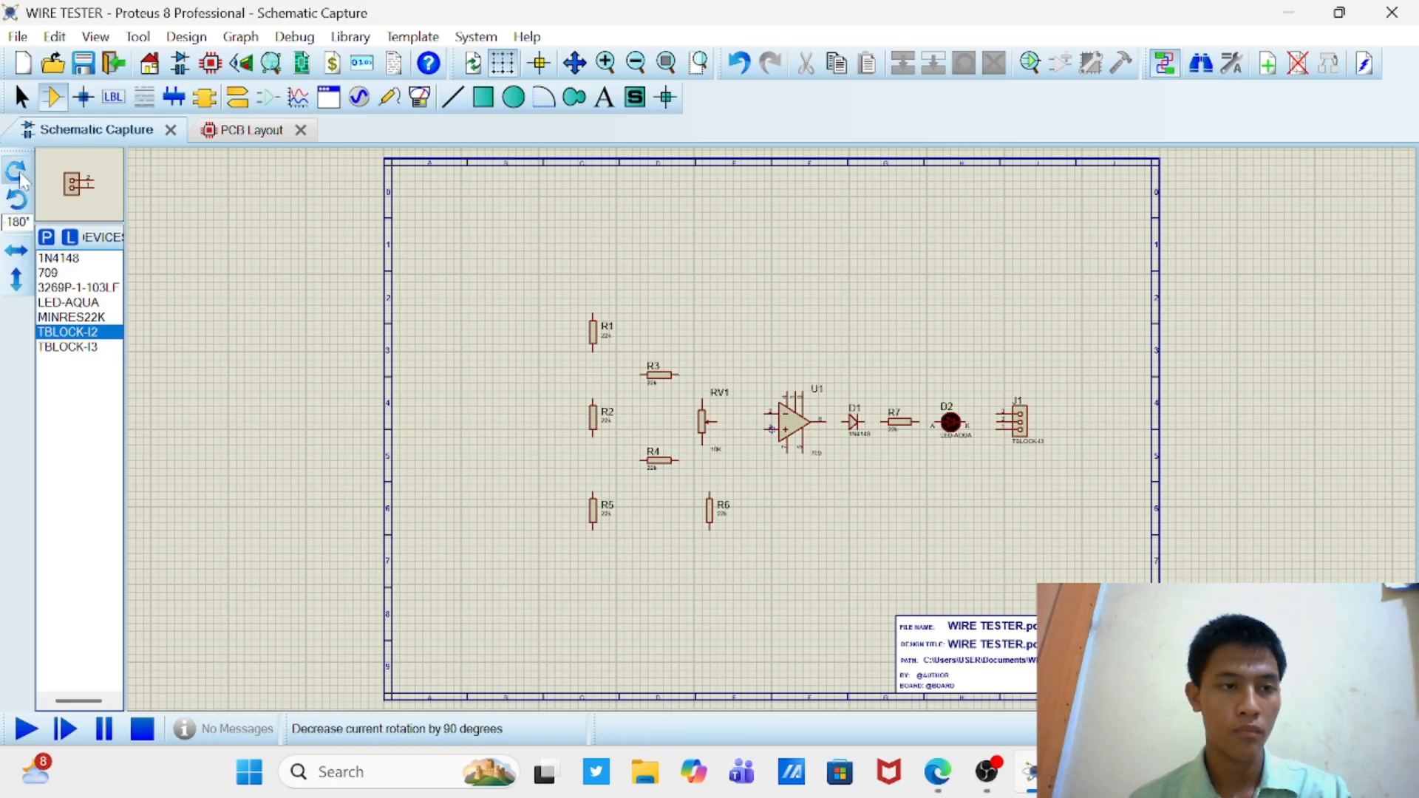
{"action": "left_click", "coordinate": [21, 281]}
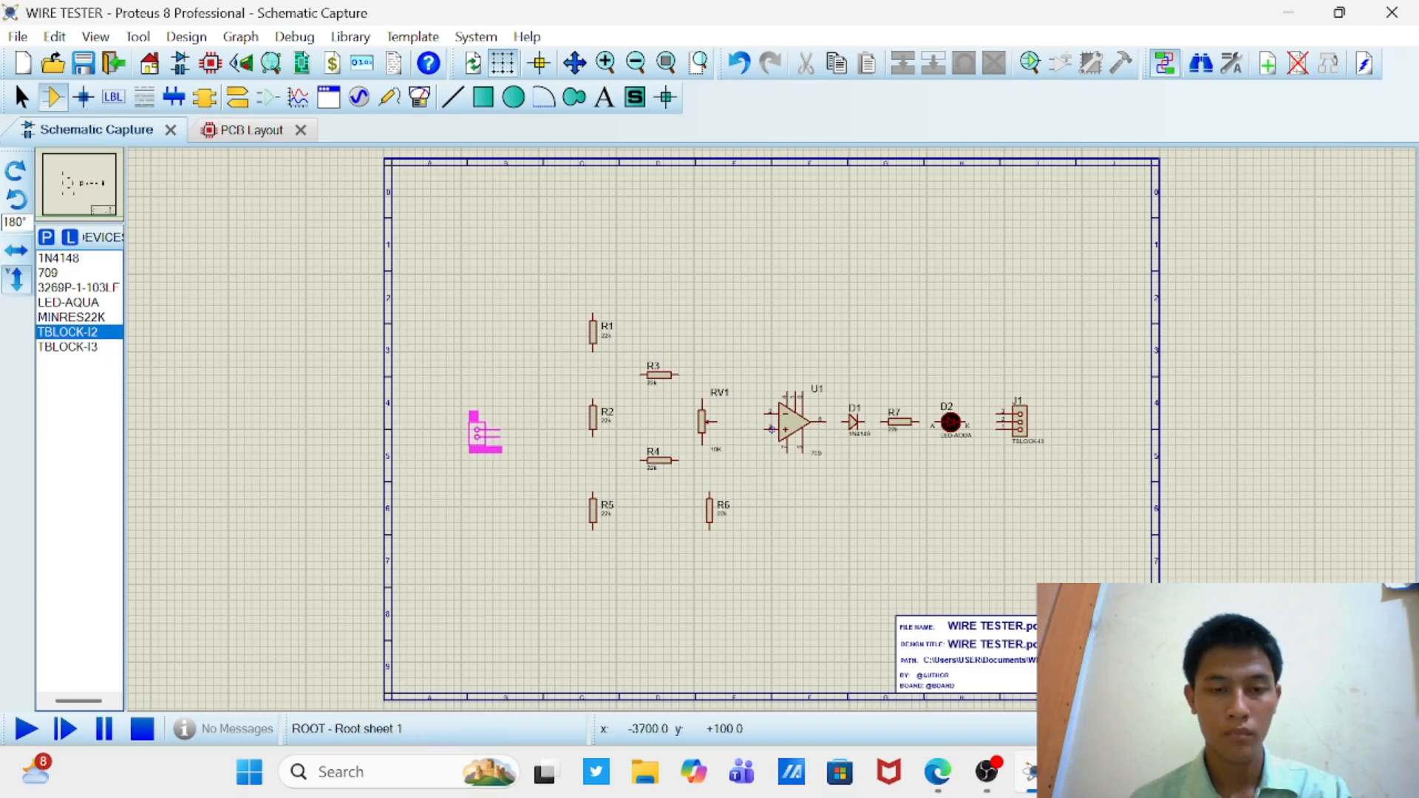
{"action": "left_click", "coordinate": [492, 420]}
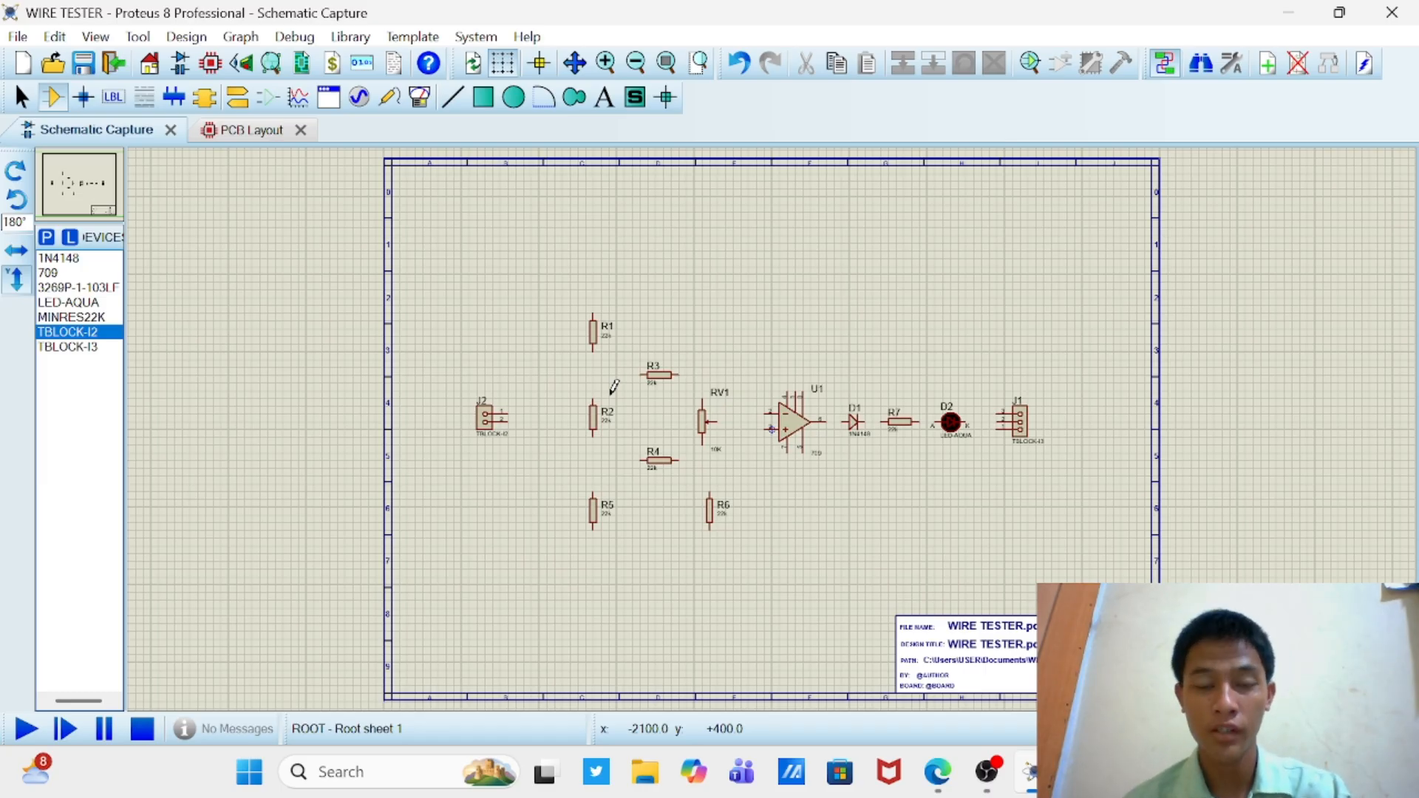
Step: Wire R1, R2 and R5 in series and connect R5's lower end to R6's lower end
{"action": "left_click", "coordinate": [595, 346]}
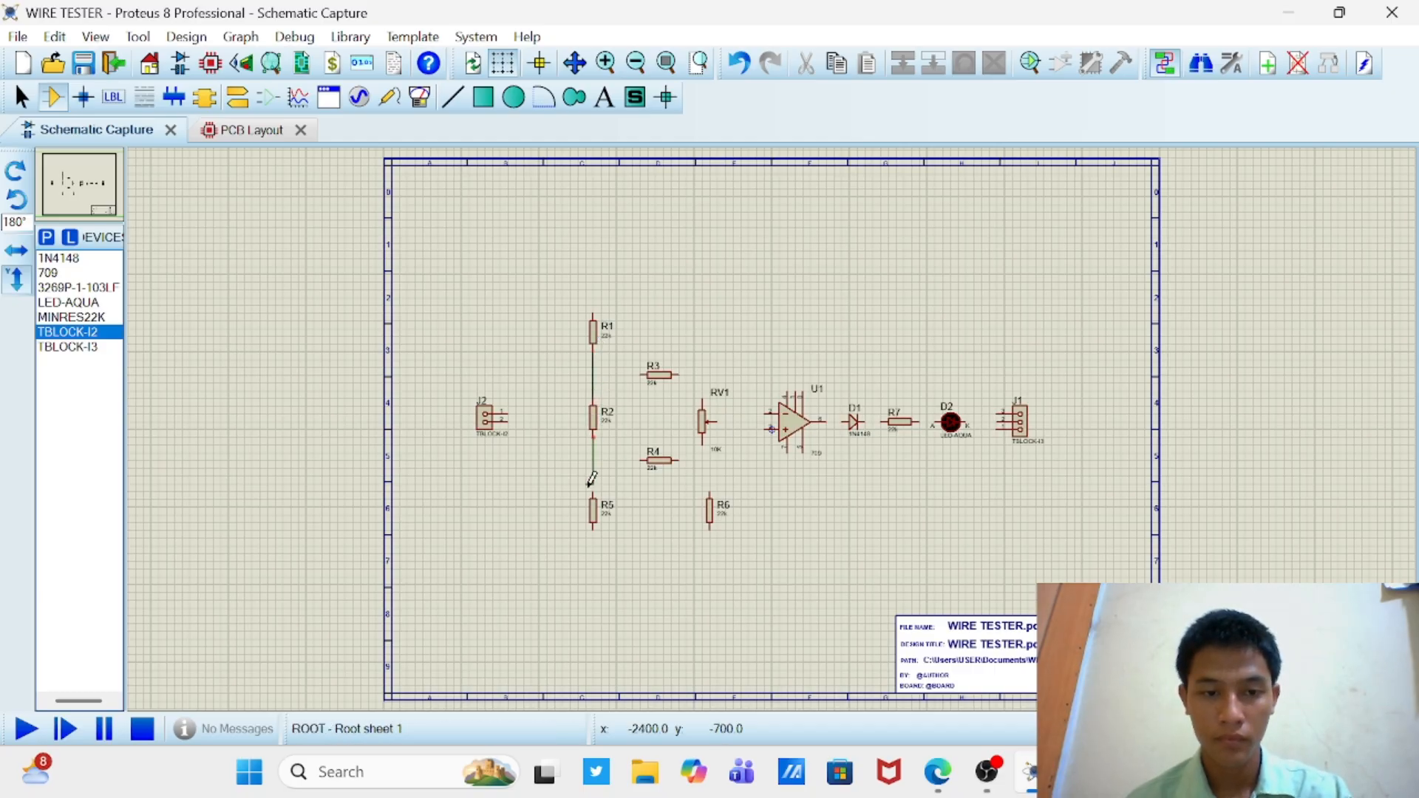
{"action": "left_click", "coordinate": [594, 528]}
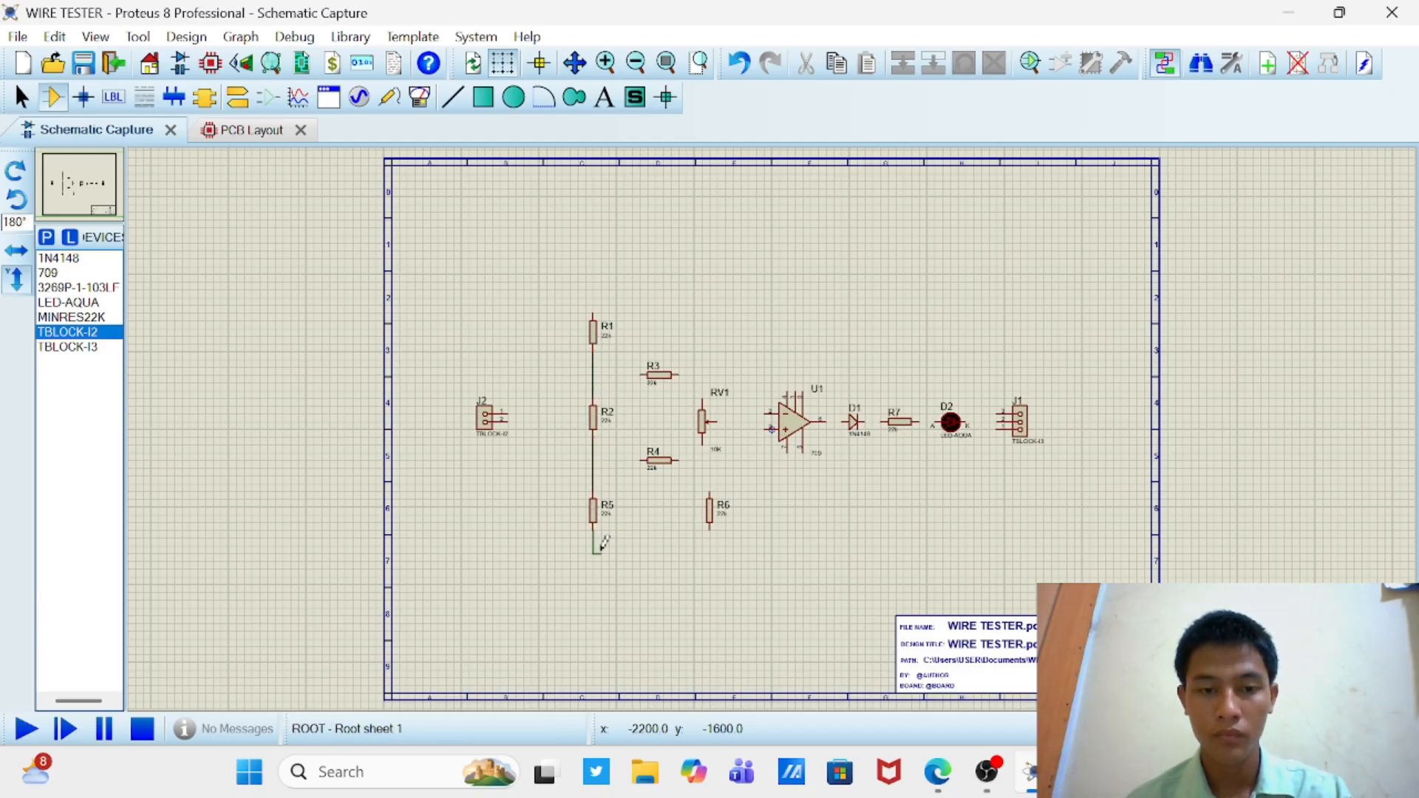
{"action": "left_click", "coordinate": [710, 531]}
Step: Wire R6's lower end to J1's lowest pin and J1's top pin to U1's leftmost upper pin
{"action": "left_click", "coordinate": [710, 531]}
{"action": "left_click", "coordinate": [996, 430]}
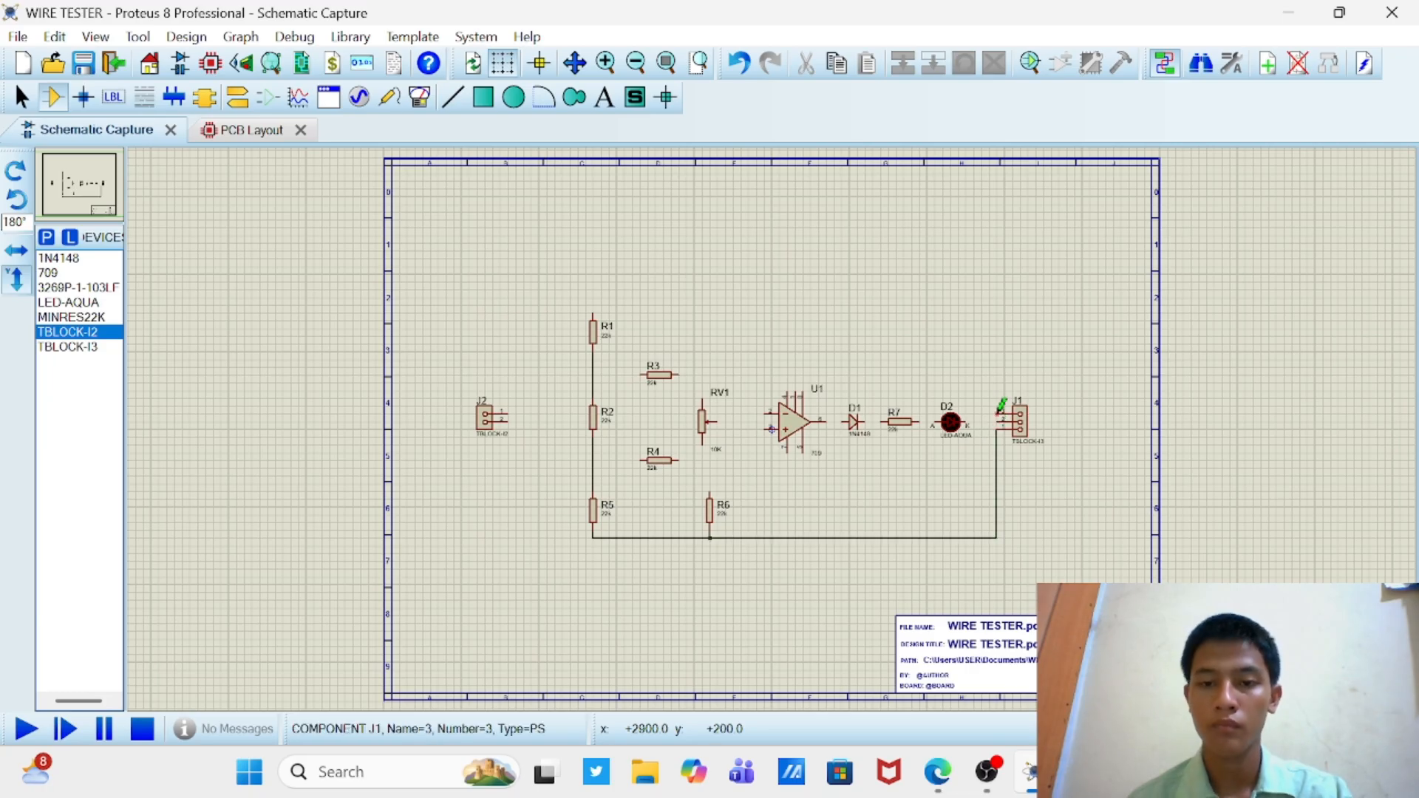
{"action": "left_click", "coordinate": [997, 414]}
{"action": "left_click", "coordinate": [788, 390]}
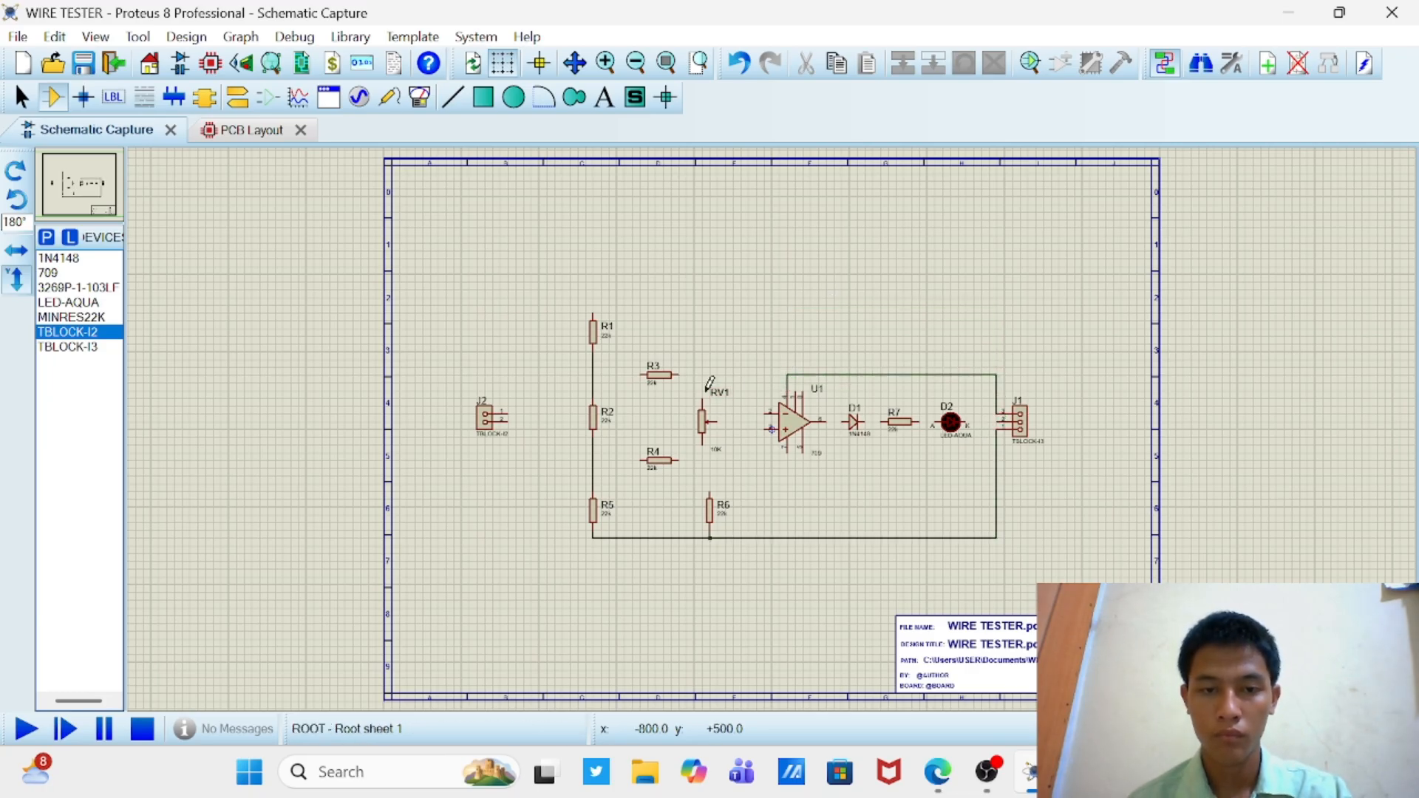
Step: Wire R3 between the R1–R2 junction and RV1's upper end, and R4 between the R2–R5 junction and RV1's lower end
{"action": "left_click", "coordinate": [702, 399]}
{"action": "left_click", "coordinate": [679, 374]}
{"action": "left_click", "coordinate": [641, 375]}
{"action": "left_click", "coordinate": [593, 375]}
{"action": "left_click", "coordinate": [642, 461]}
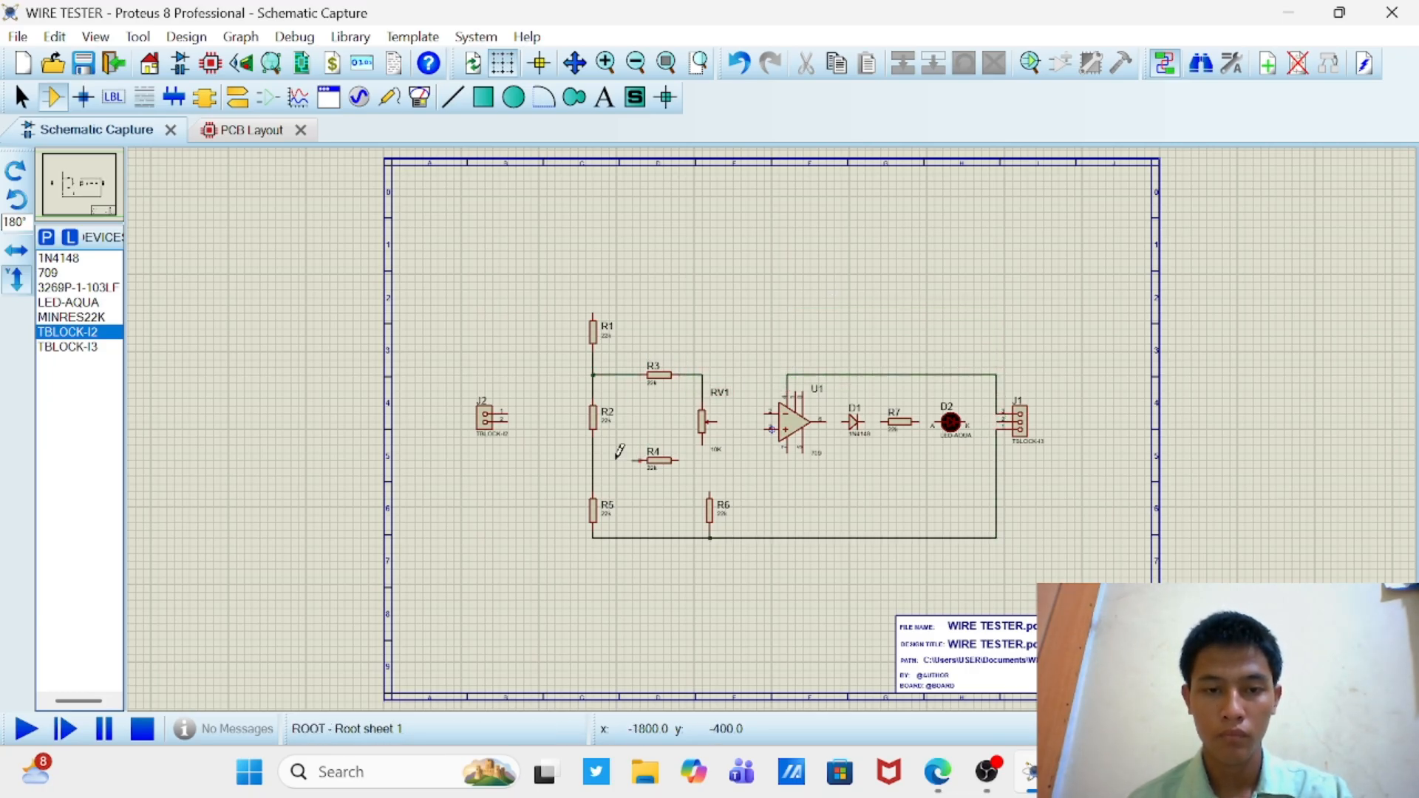
{"action": "left_click", "coordinate": [593, 460]}
{"action": "left_click", "coordinate": [679, 461]}
{"action": "left_click", "coordinate": [702, 446]}
Step: Shift R6 slightly to the right and rewire it vertically between RV1's wiper and the bottom connecting line
{"action": "left_click_drag", "start_coordinate": [710, 507], "coordinate": [726, 507]}
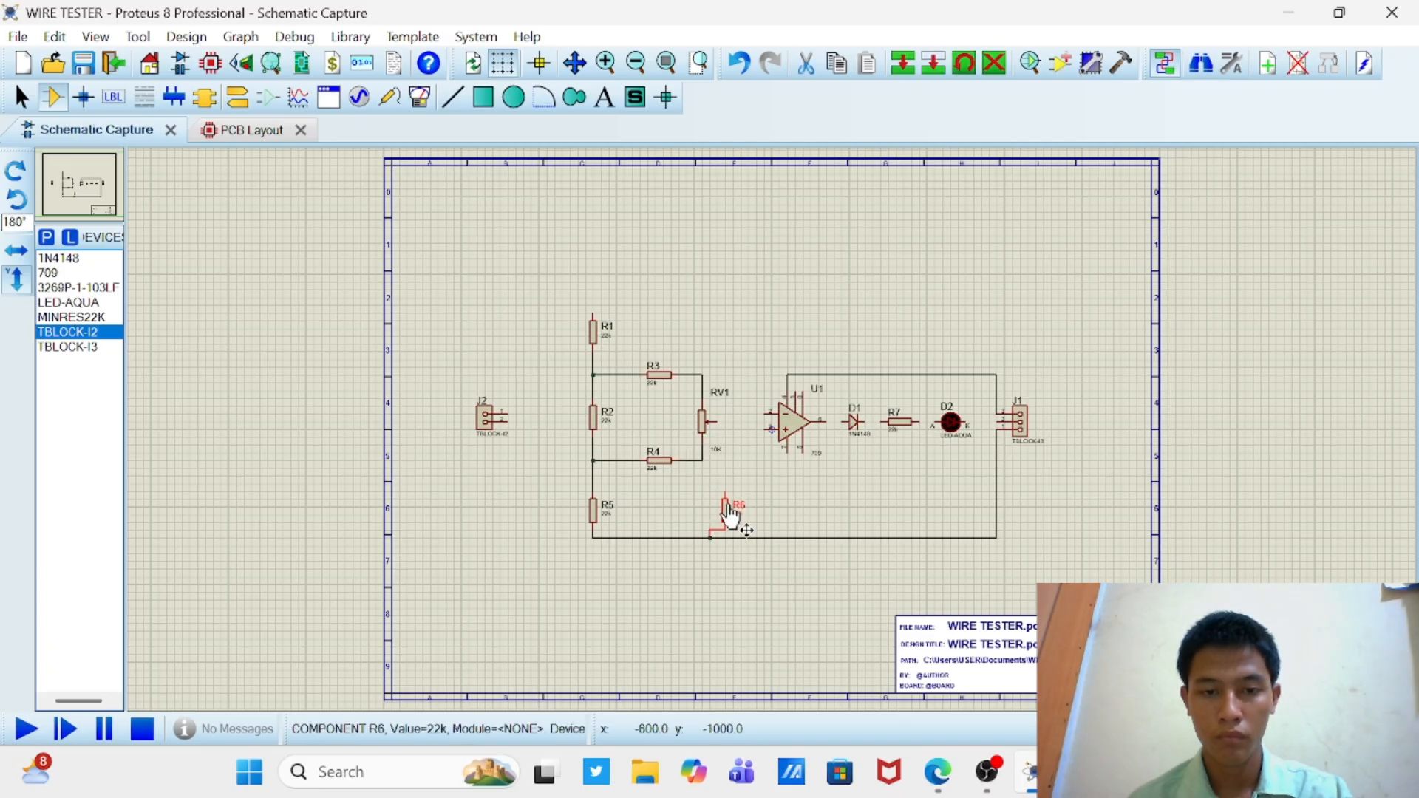
{"action": "left_click", "coordinate": [717, 422]}
{"action": "left_click", "coordinate": [725, 492]}
{"action": "right_click", "coordinate": [723, 530]}
{"action": "left_click", "coordinate": [777, 291]}
{"action": "left_click", "coordinate": [725, 530]}
{"action": "left_click", "coordinate": [725, 538]}
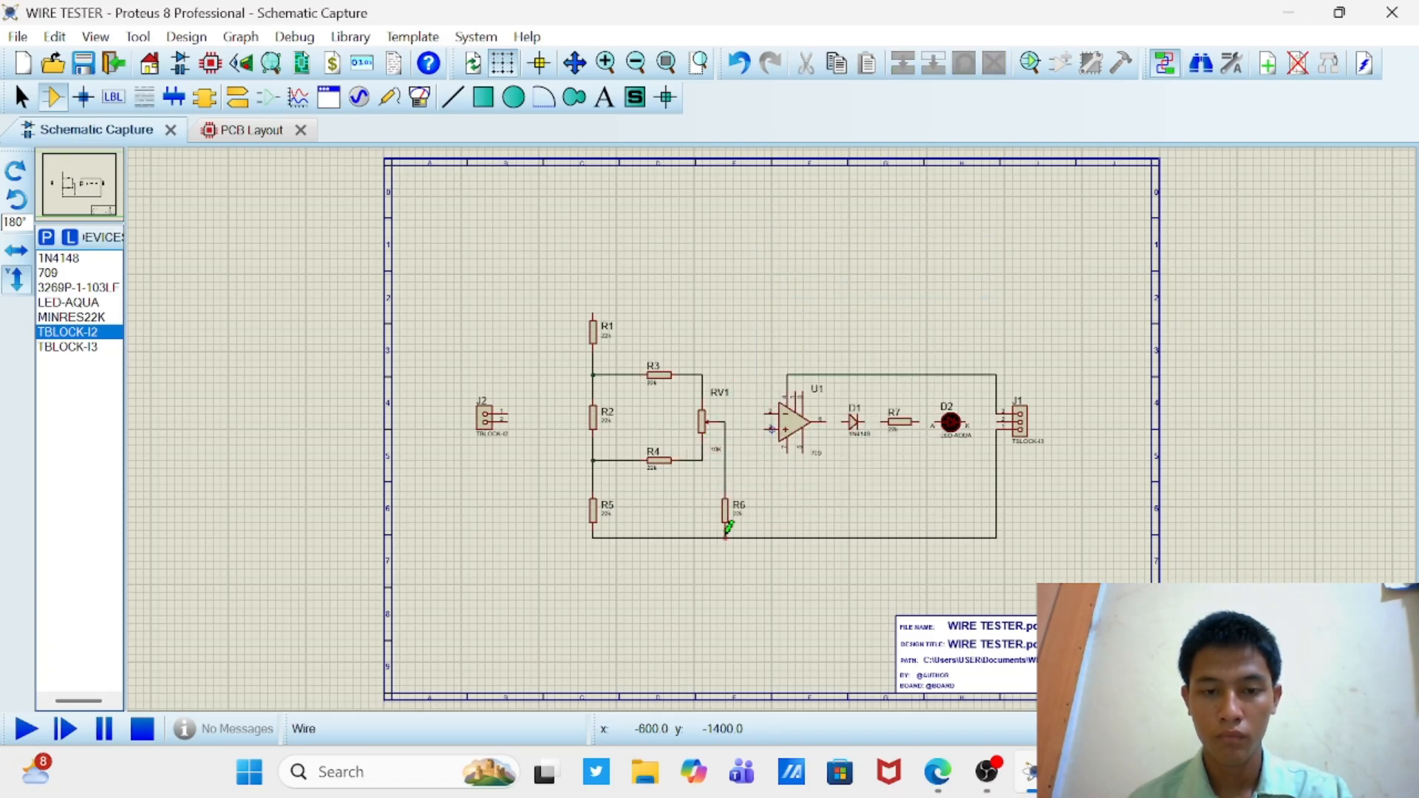
Step: Wire U1's output through D1, R7 and D2 to J1's middle pin, and R1's upper end to the line between D2 and J1
{"action": "left_click", "coordinate": [593, 314]}
{"action": "left_click", "coordinate": [982, 421]}
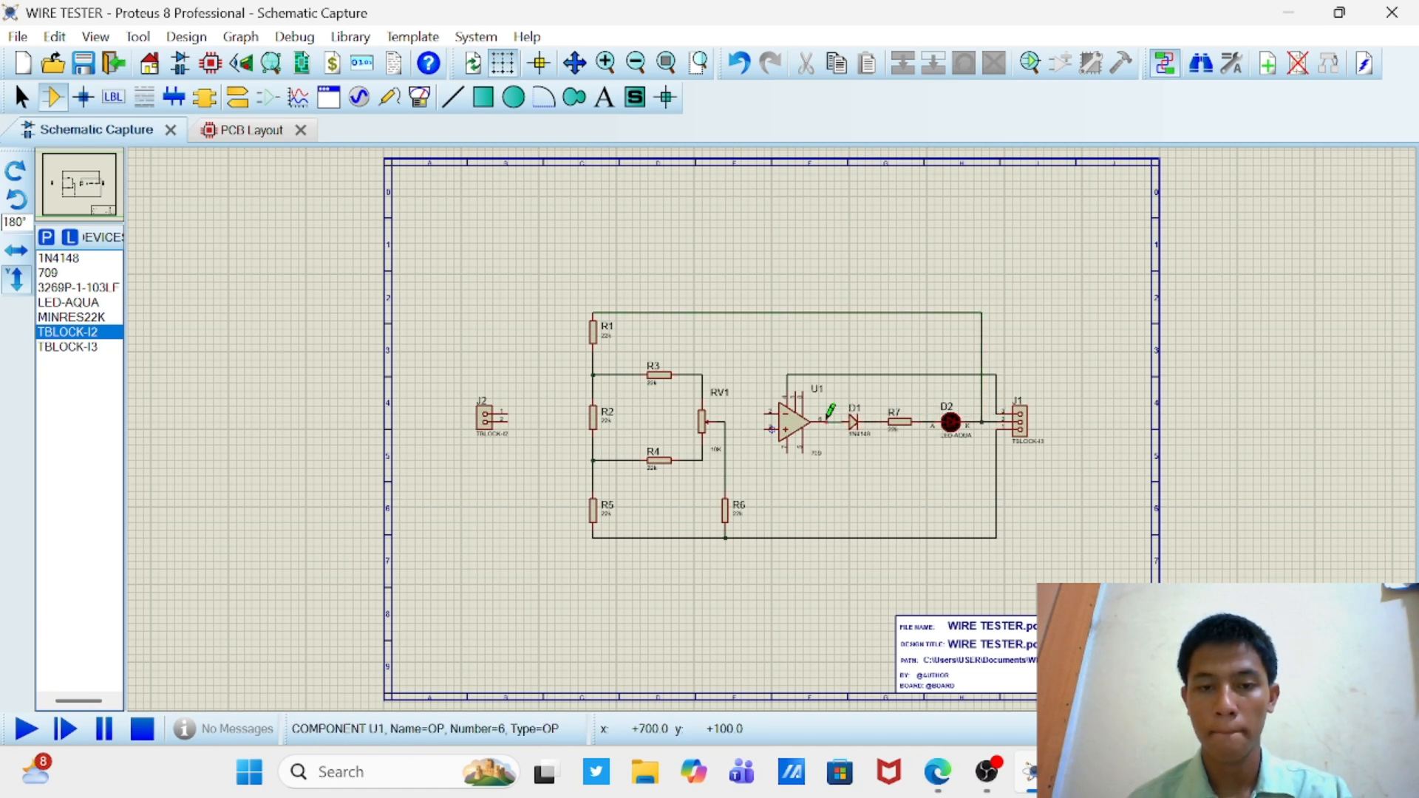
Step: Wire U1's leftmost lower pin to the bottom line, its lower input to RV1's lower end and its upper input to RV1's upper end
{"action": "left_click", "coordinate": [788, 453]}
{"action": "left_click", "coordinate": [788, 539]}
{"action": "left_click", "coordinate": [764, 429]}
{"action": "left_click", "coordinate": [702, 461]}
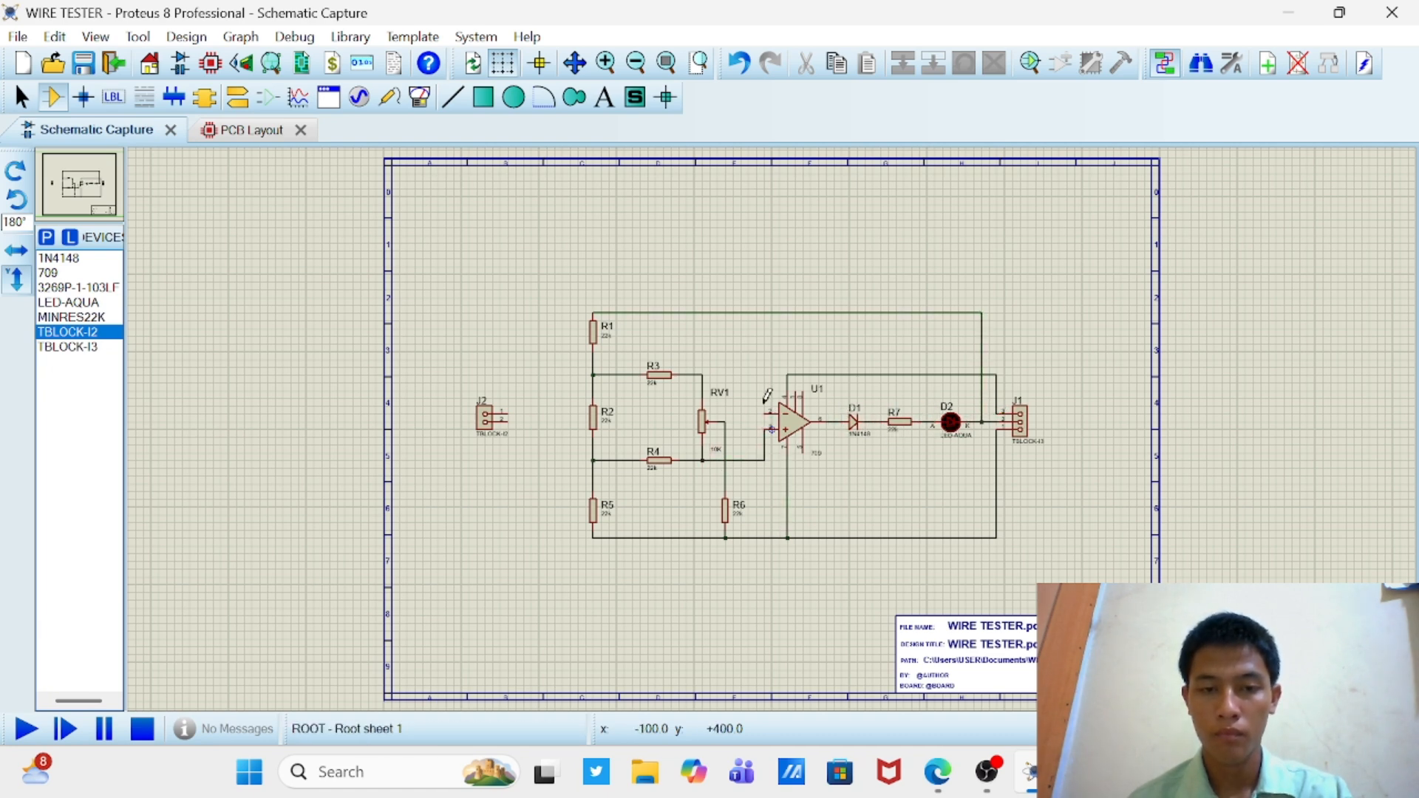
{"action": "left_click", "coordinate": [766, 409]}
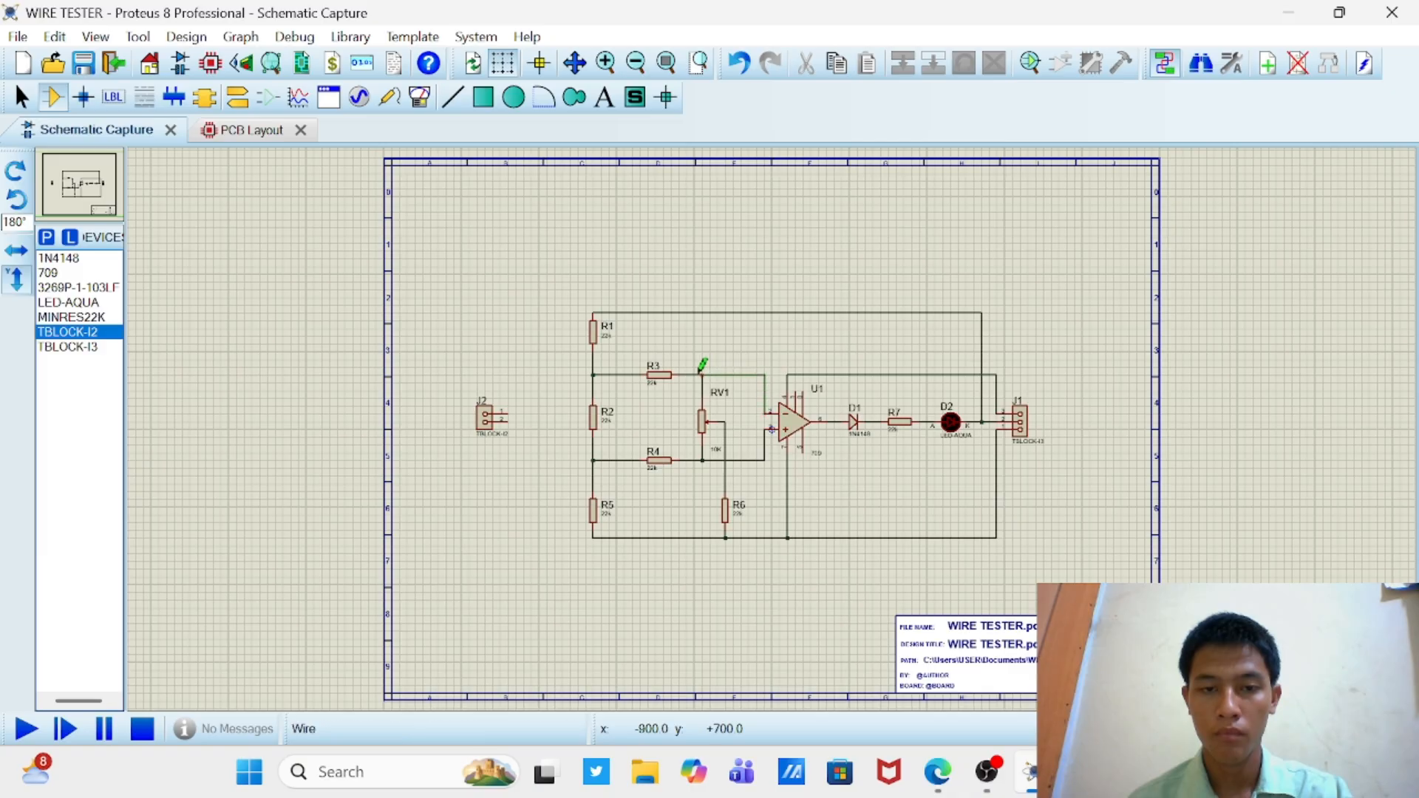
{"action": "left_click", "coordinate": [702, 375]}
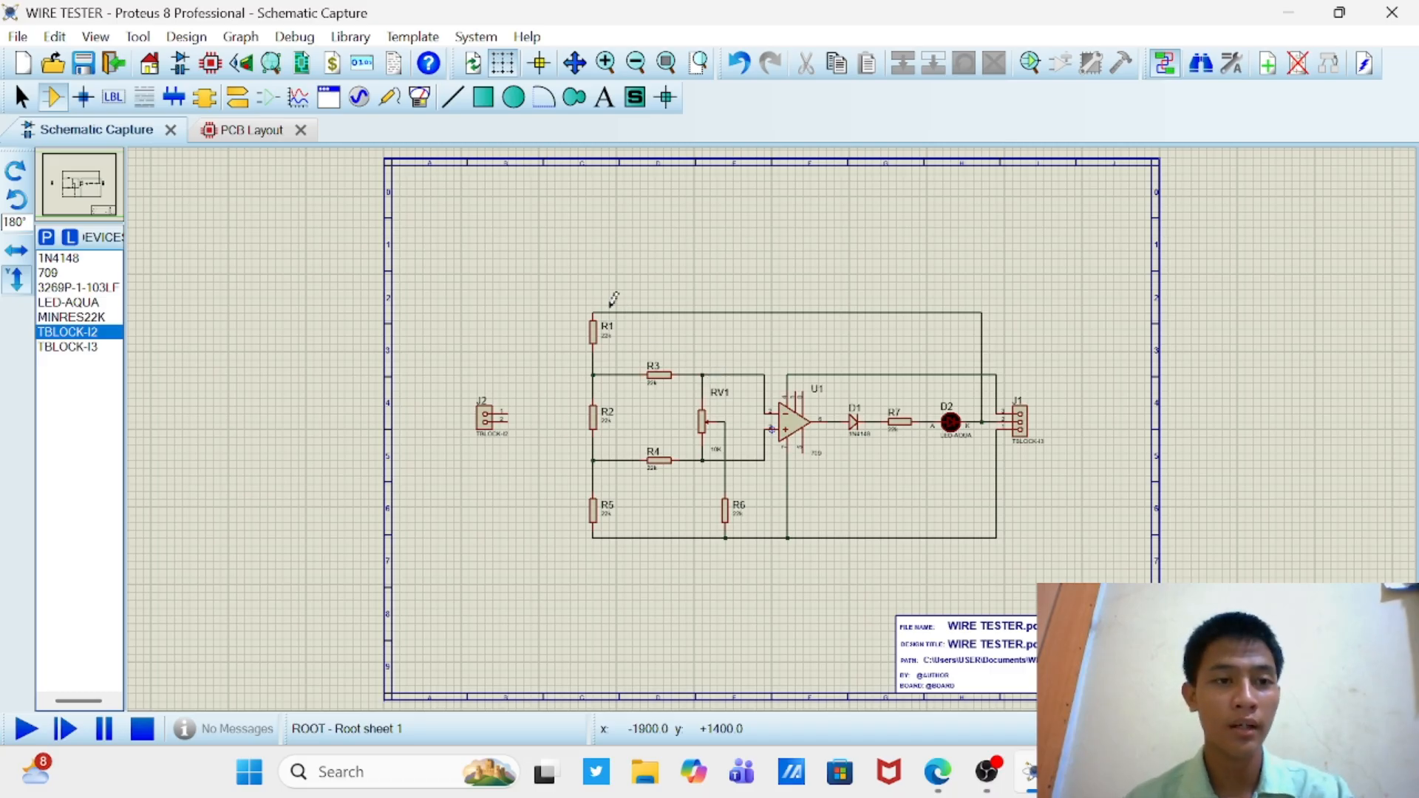
Step: Place two input terminals, one beside the R1–R2 junction and one beside the R2–R5 junction, facing the junctions
{"action": "left_click", "coordinate": [237, 98]}
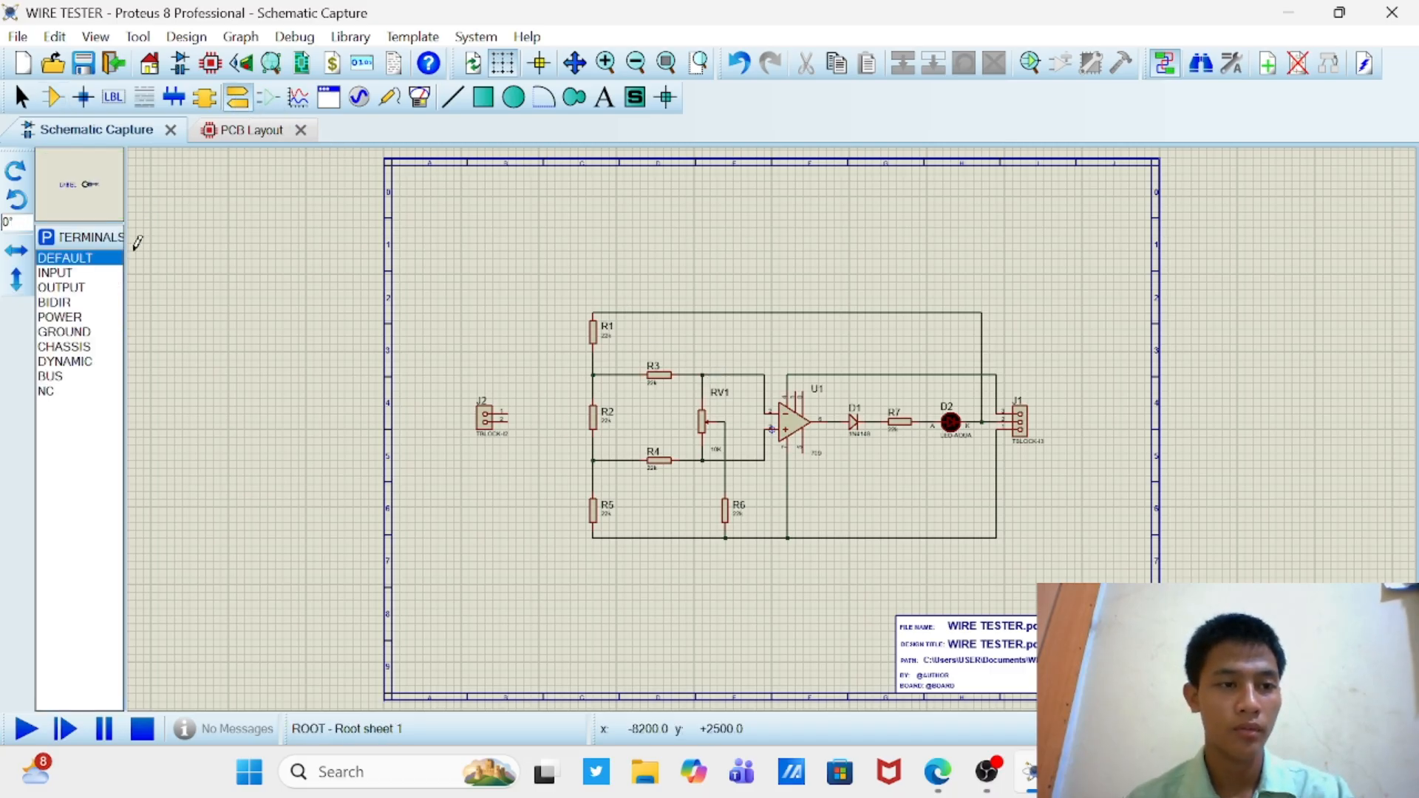
{"action": "left_click", "coordinate": [83, 276]}
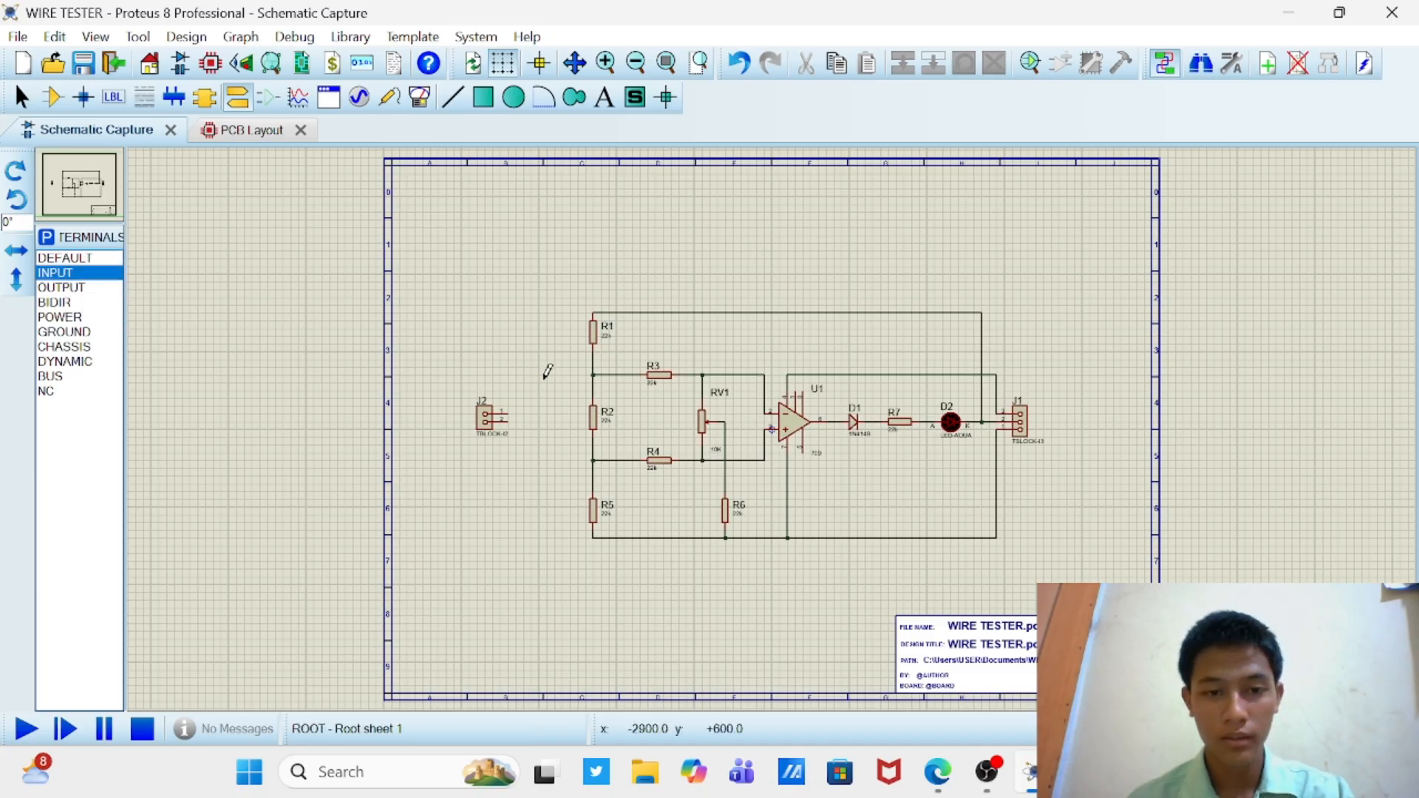
{"action": "left_click", "coordinate": [573, 372]}
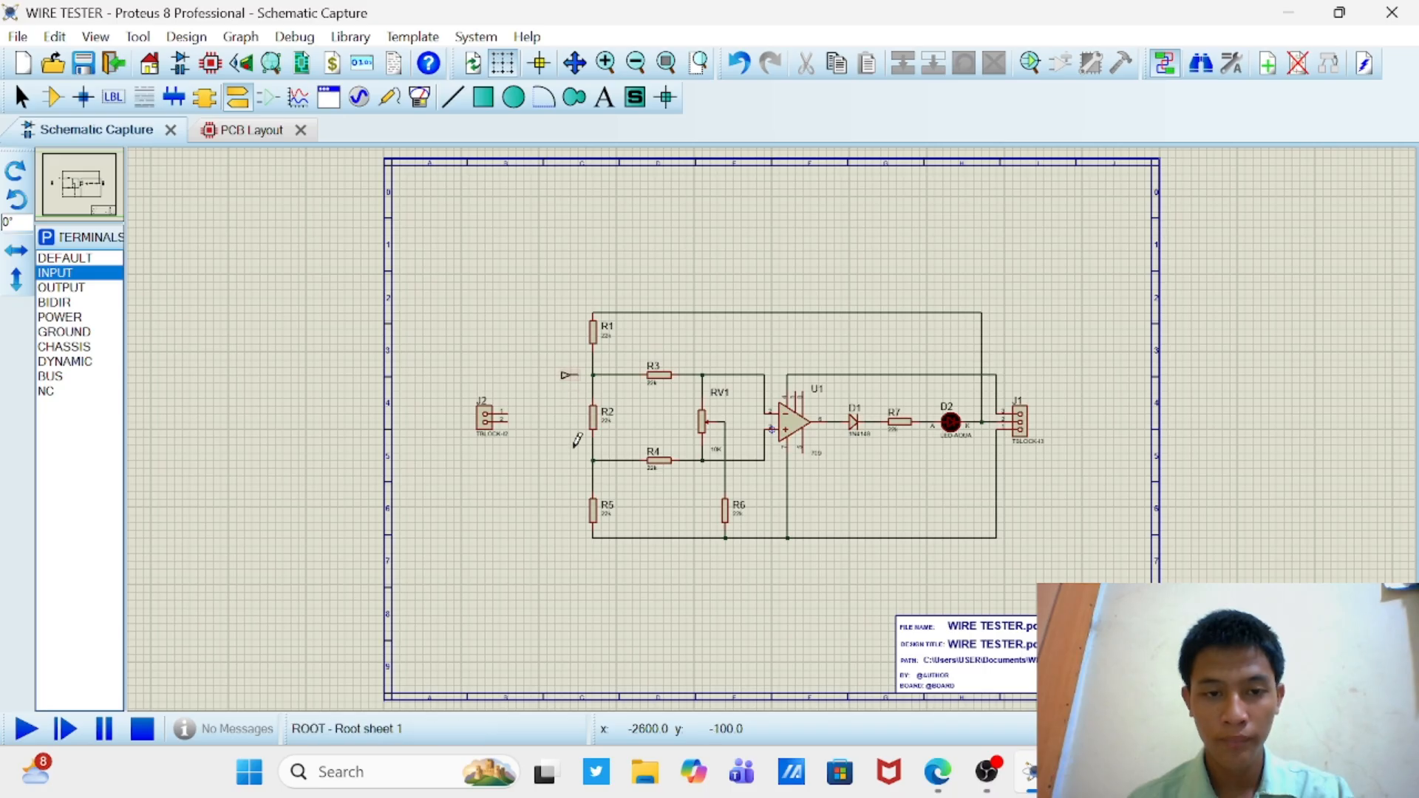
{"action": "left_click", "coordinate": [570, 461]}
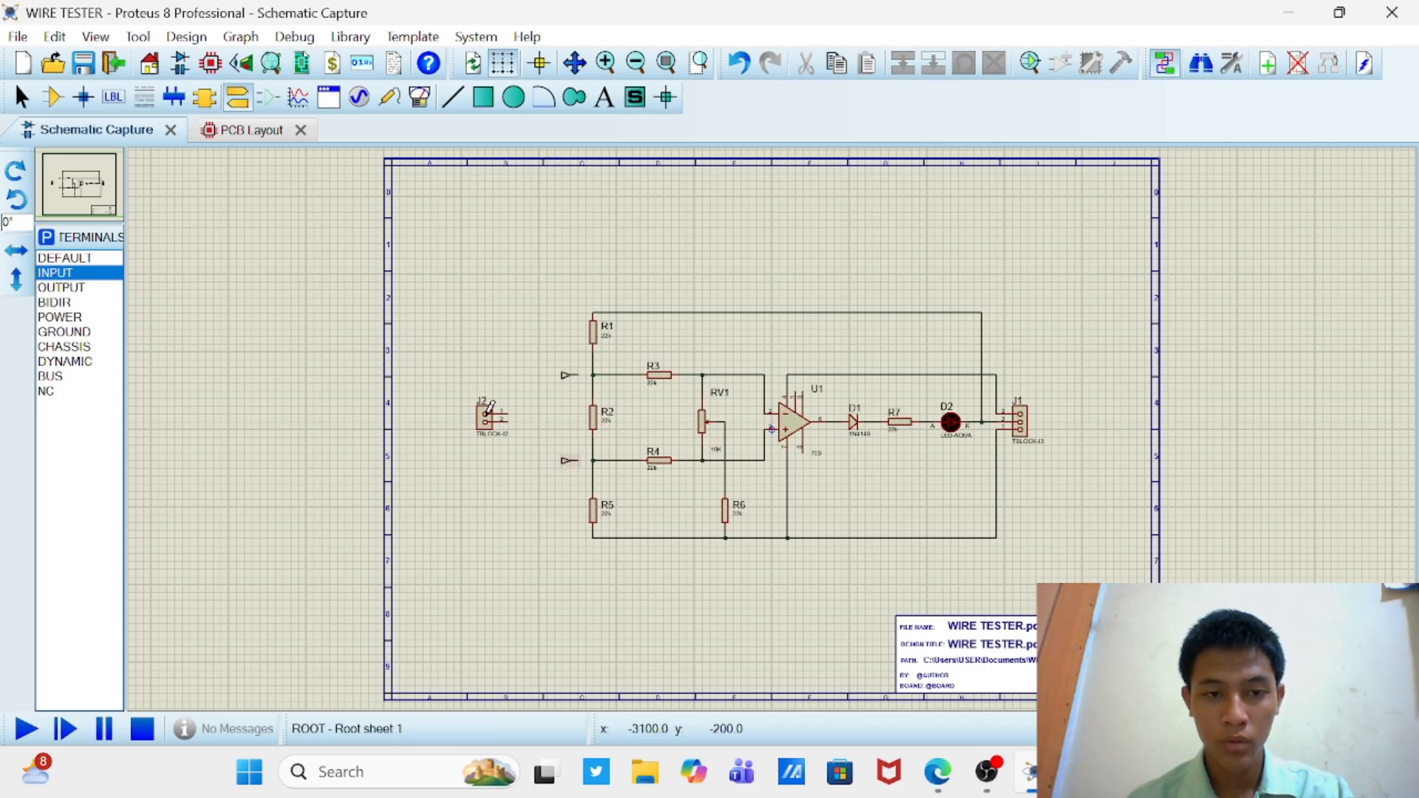
Step: Place two input terminals rotated 180° beside J2, one facing each of its pins
{"action": "left_click", "coordinate": [18, 201]}
{"action": "left_click", "coordinate": [18, 201]}
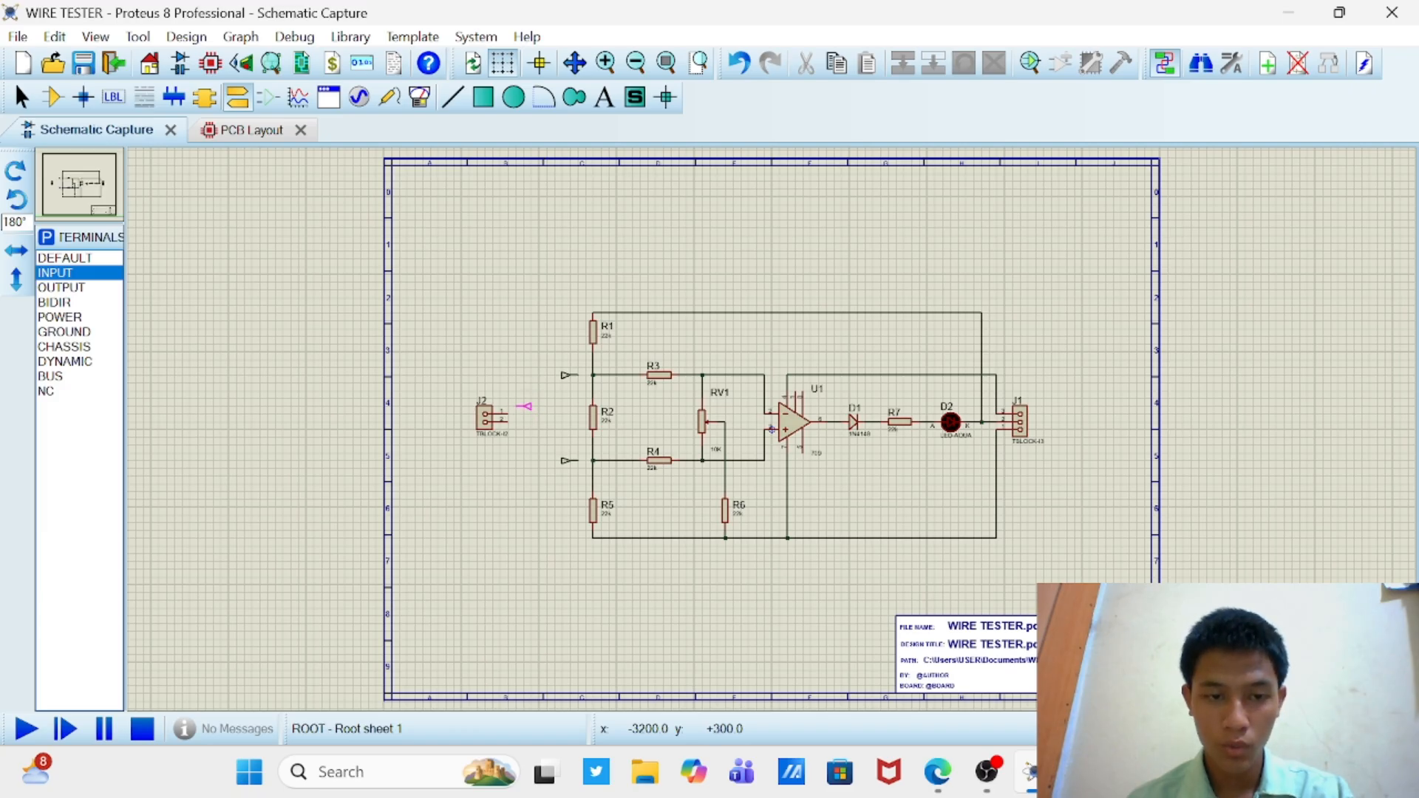
{"action": "left_click", "coordinate": [527, 415]}
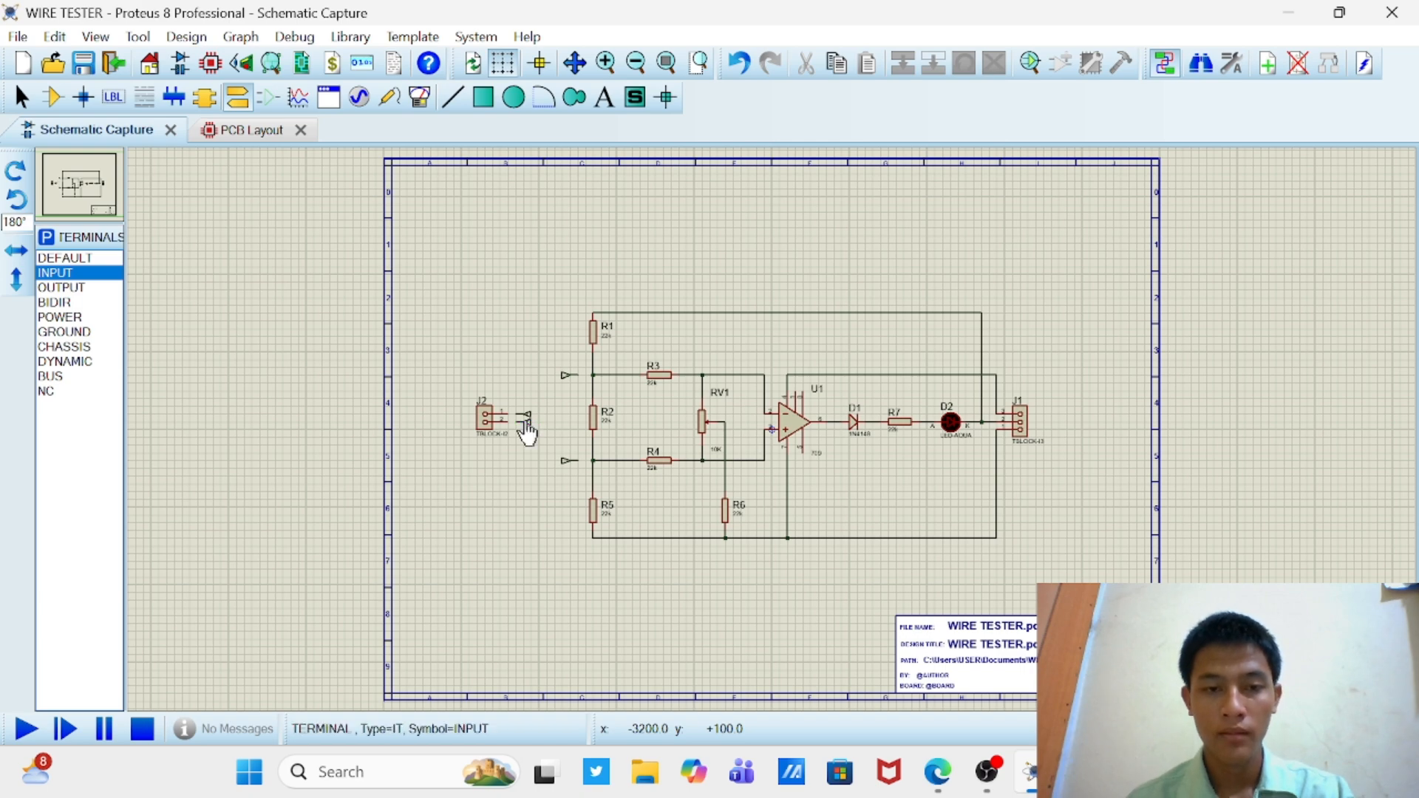
Step: Label the upper terminal beside J2 as A and the lower one as B, and wire them to J2's pins 1 and 2
{"action": "scroll", "coordinate": [526, 433], "scroll_direction": "up", "scroll_amount": 2}
{"action": "left_click", "coordinate": [776, 423]}
{"action": "left_click", "coordinate": [782, 425]}
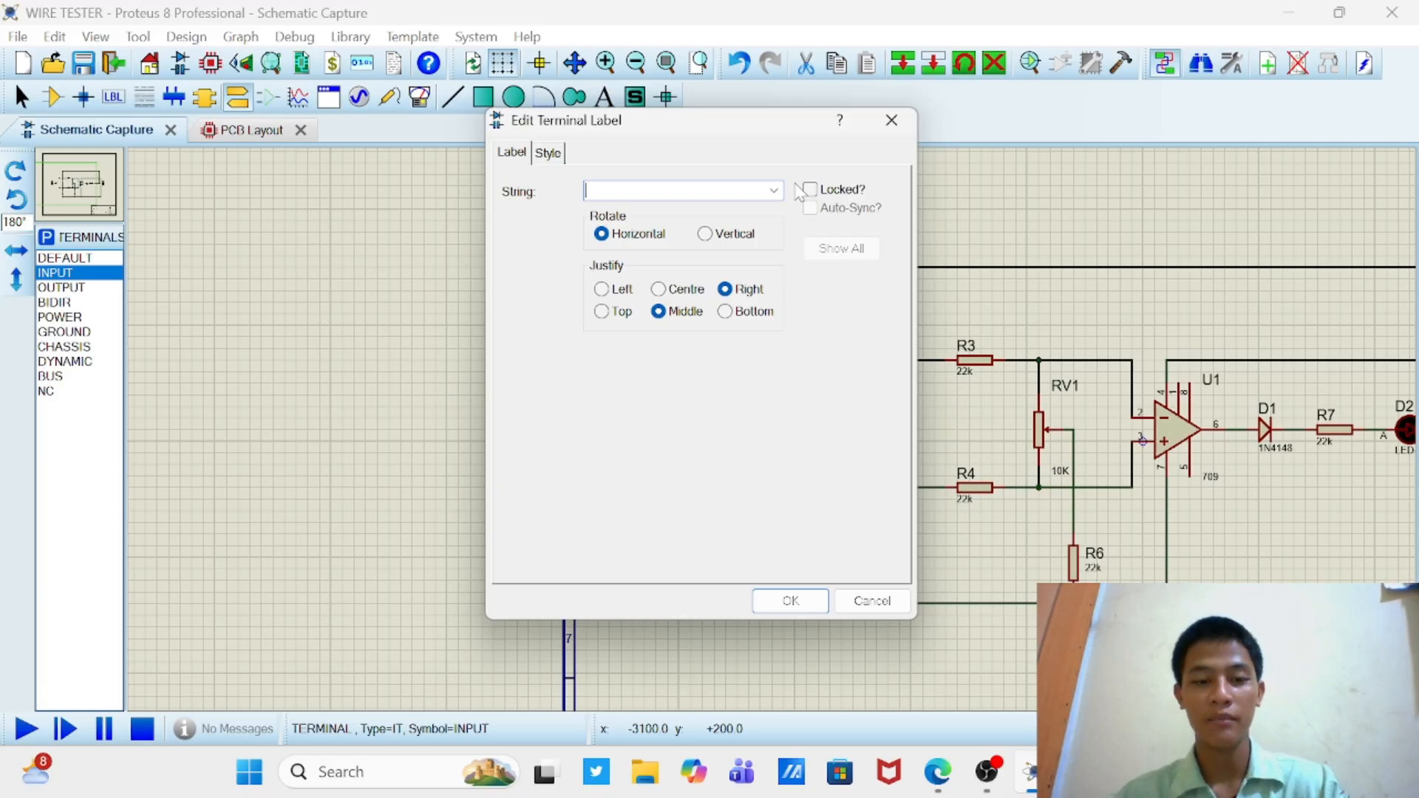
{"action": "key", "text": "Return"}
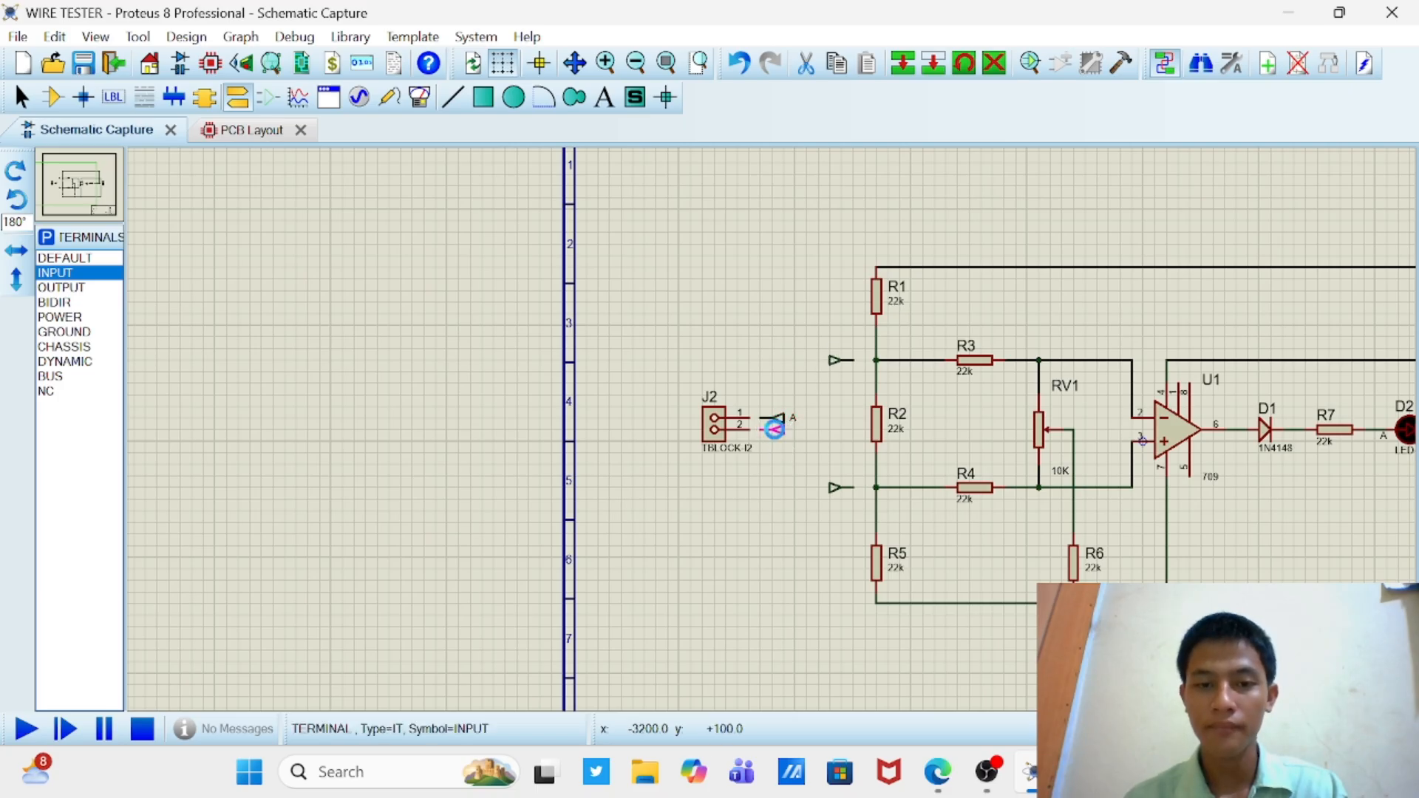
{"action": "double_click", "coordinate": [774, 436]}
{"action": "type", "text": "B"}
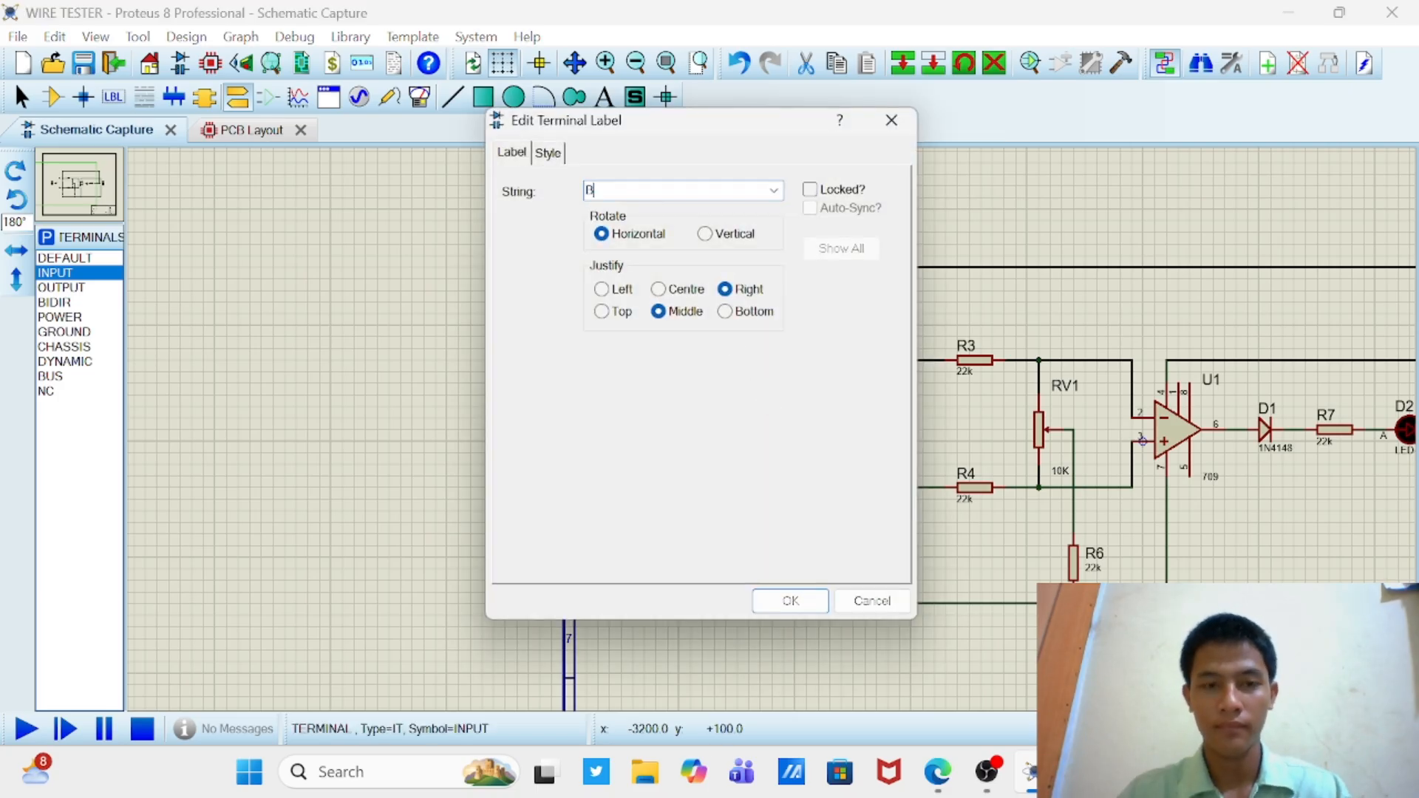
{"action": "key", "text": "Return"}
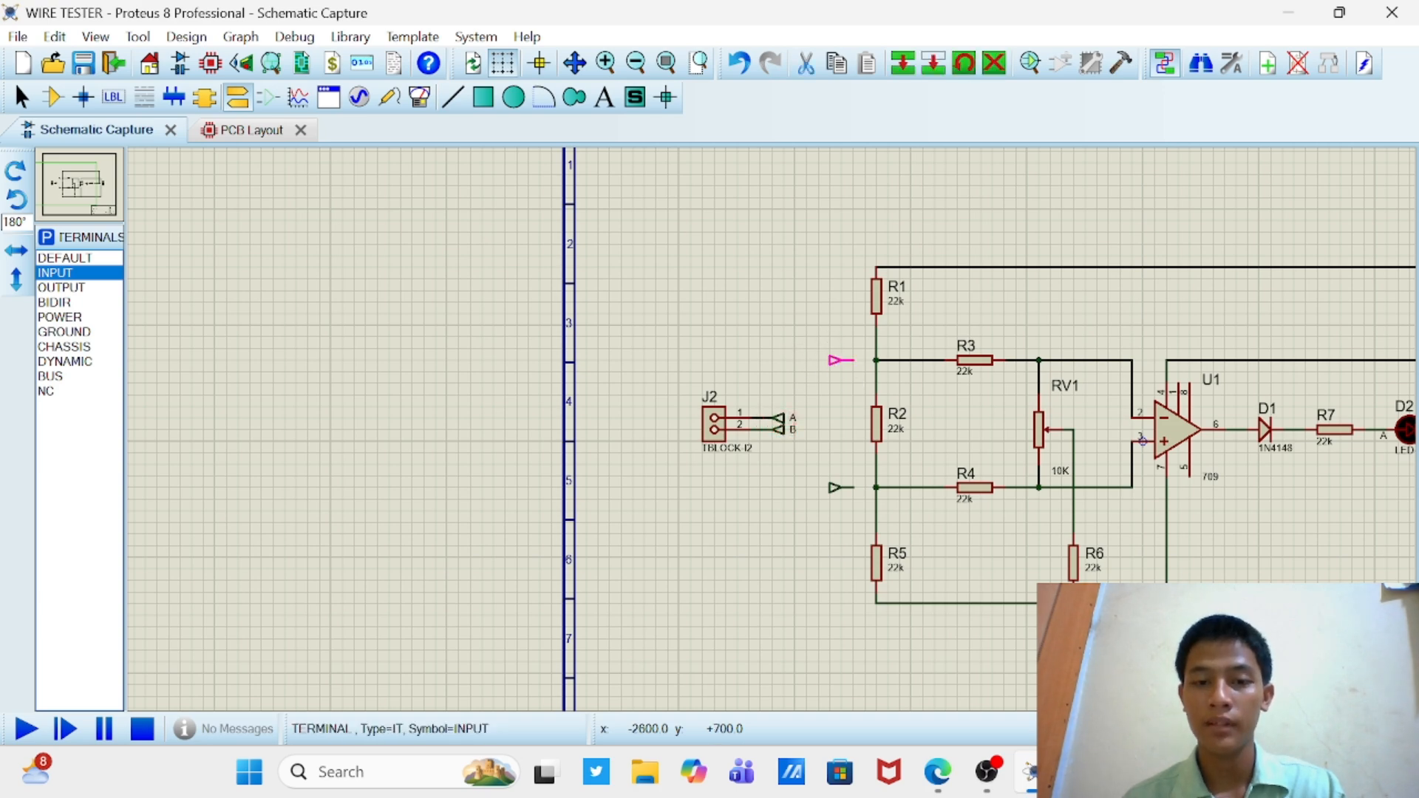
Step: Label the input terminal beside the R1–R2 junction A and the one beside the R2–R5 junction B
{"action": "double_click", "coordinate": [841, 360]}
{"action": "type", "text": "A"}
{"action": "key", "text": "Return"}
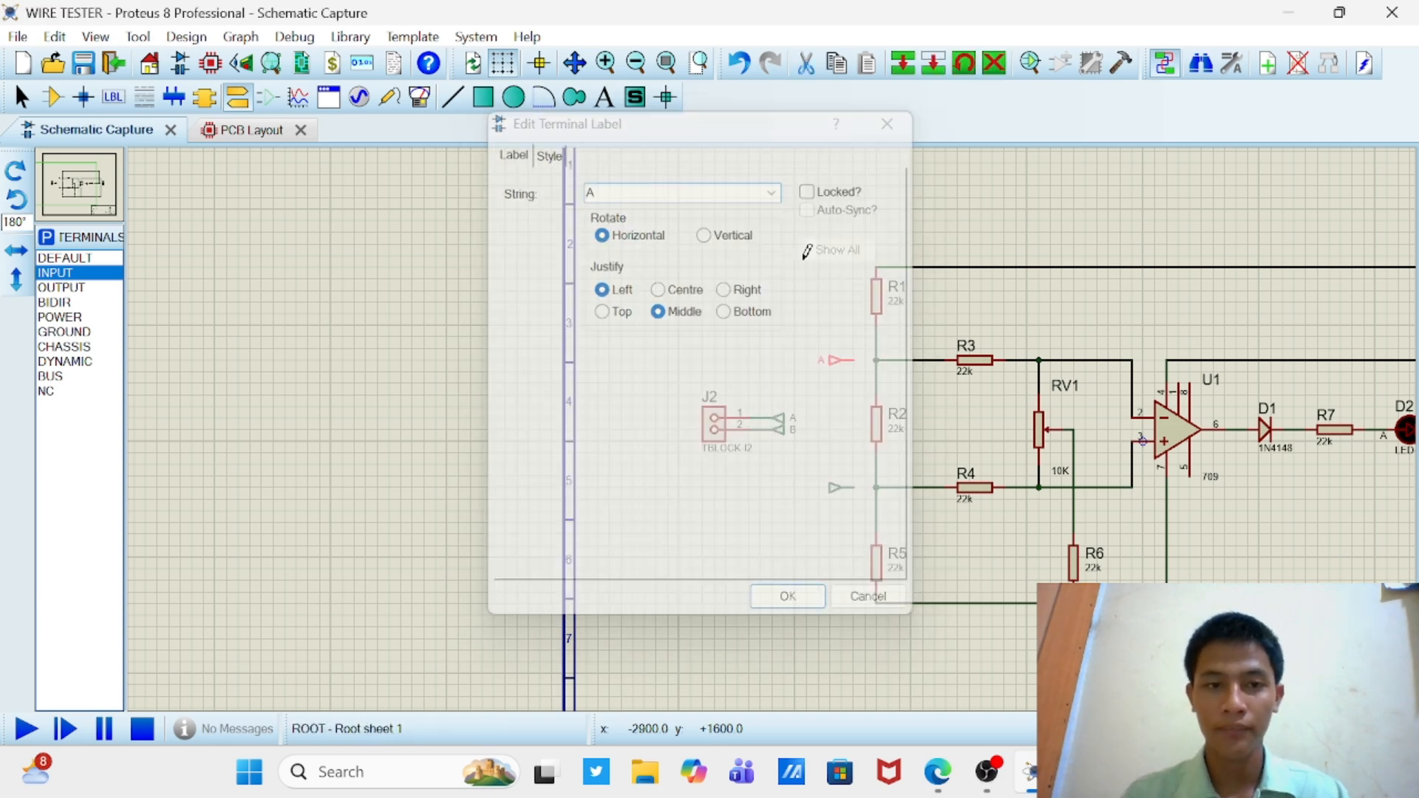
{"action": "double_click", "coordinate": [830, 485]}
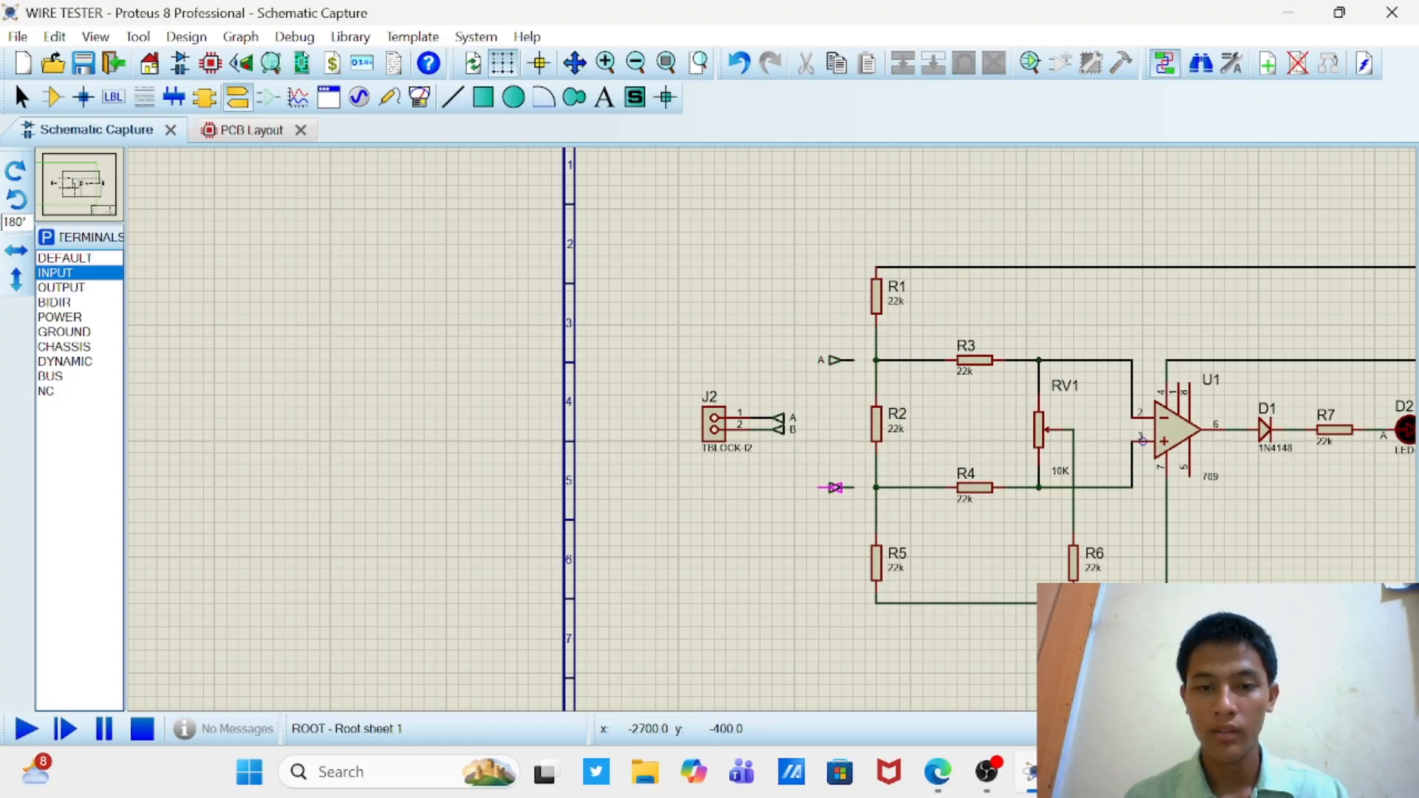
{"action": "double_click", "coordinate": [836, 492]}
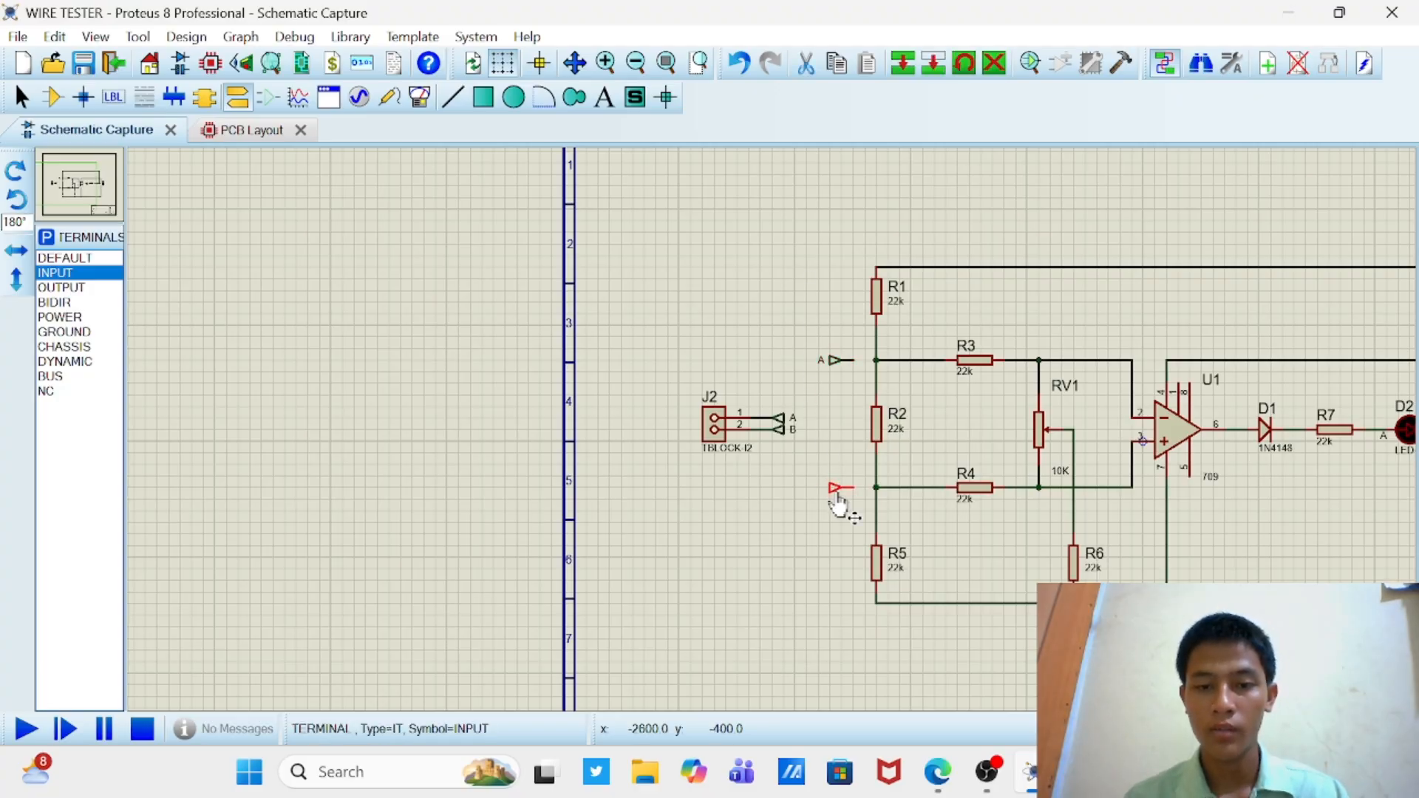
{"action": "type", "text": "B"}
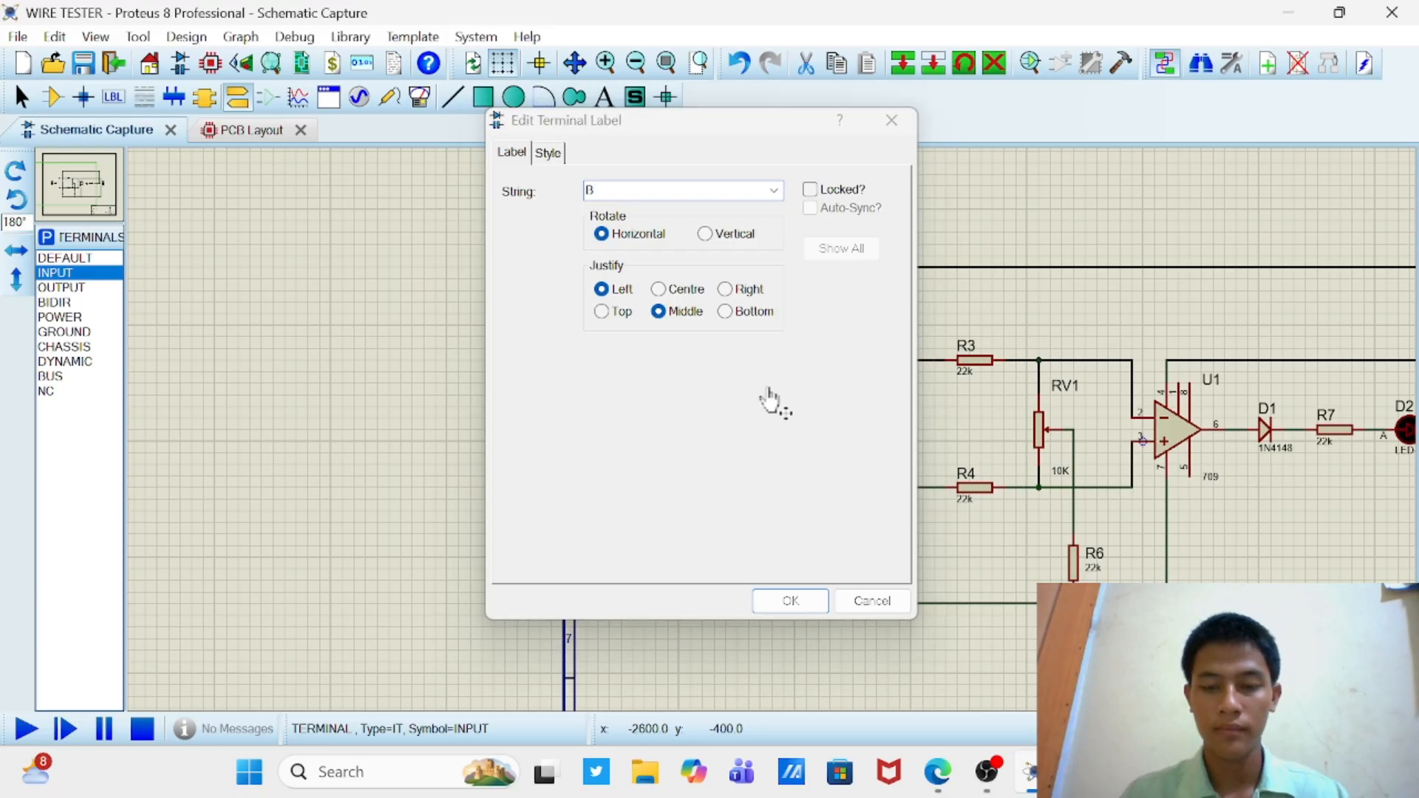
{"action": "key", "text": "Return"}
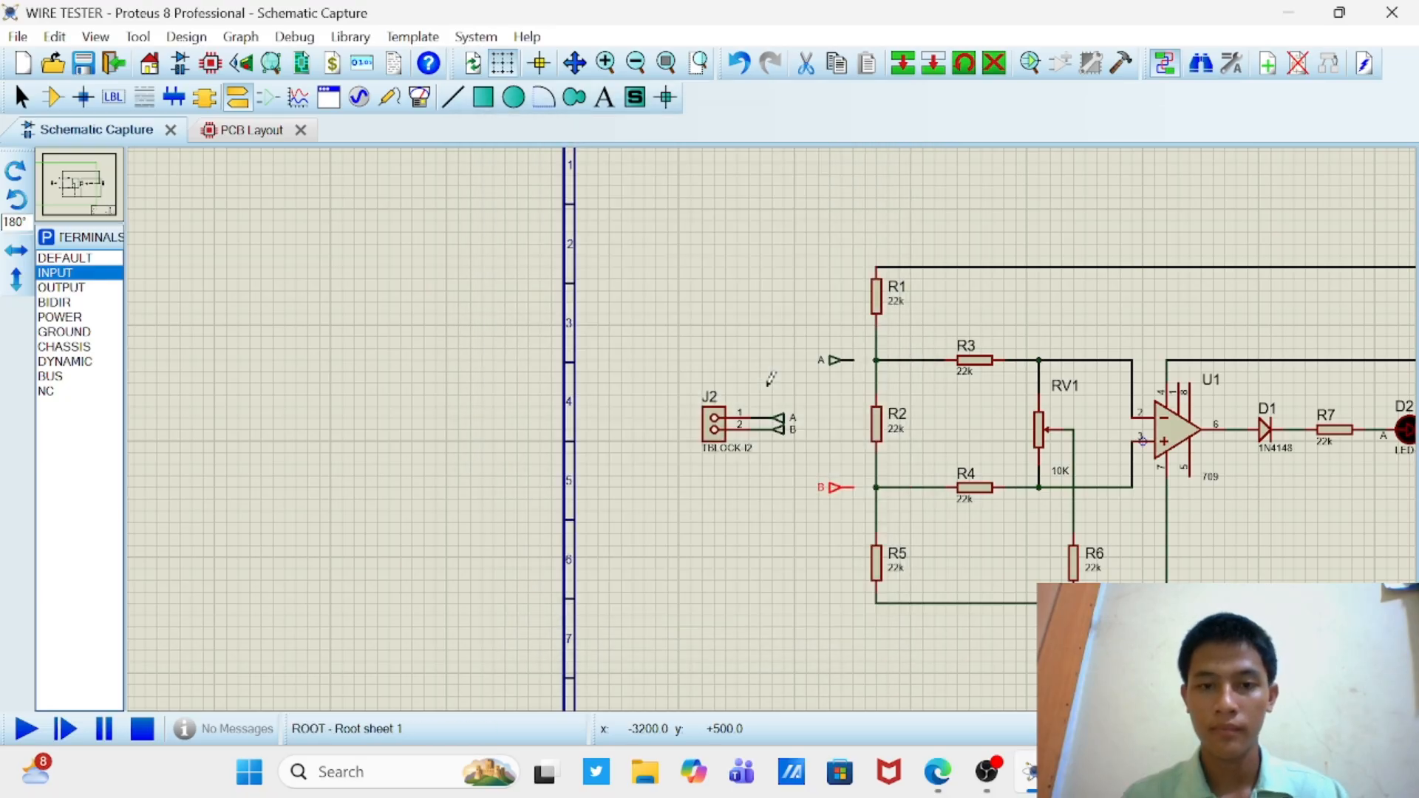
Step: Wire terminal A to the R1–R2 junction and terminal B to the R2–R5 junction
{"action": "left_click", "coordinate": [855, 360]}
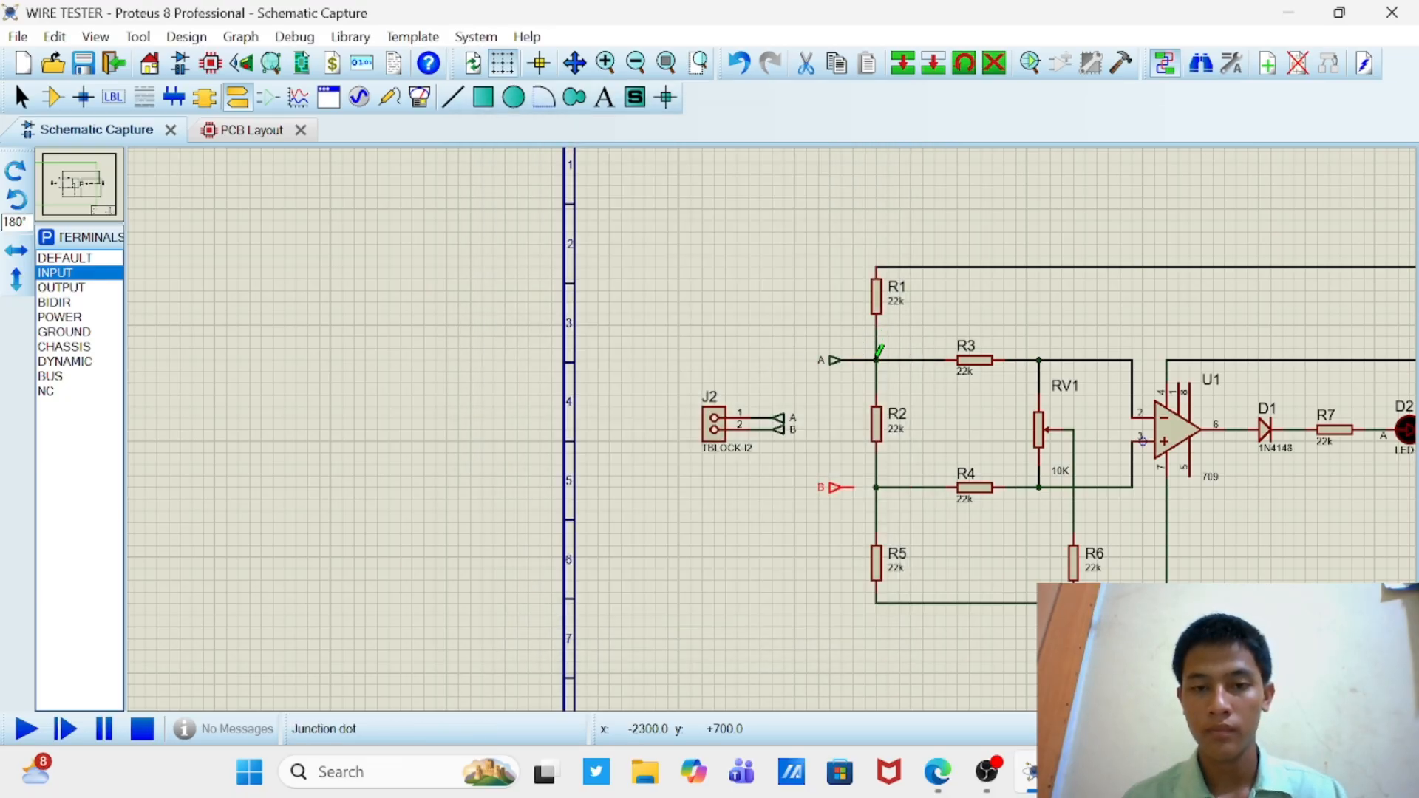
{"action": "left_click", "coordinate": [850, 468]}
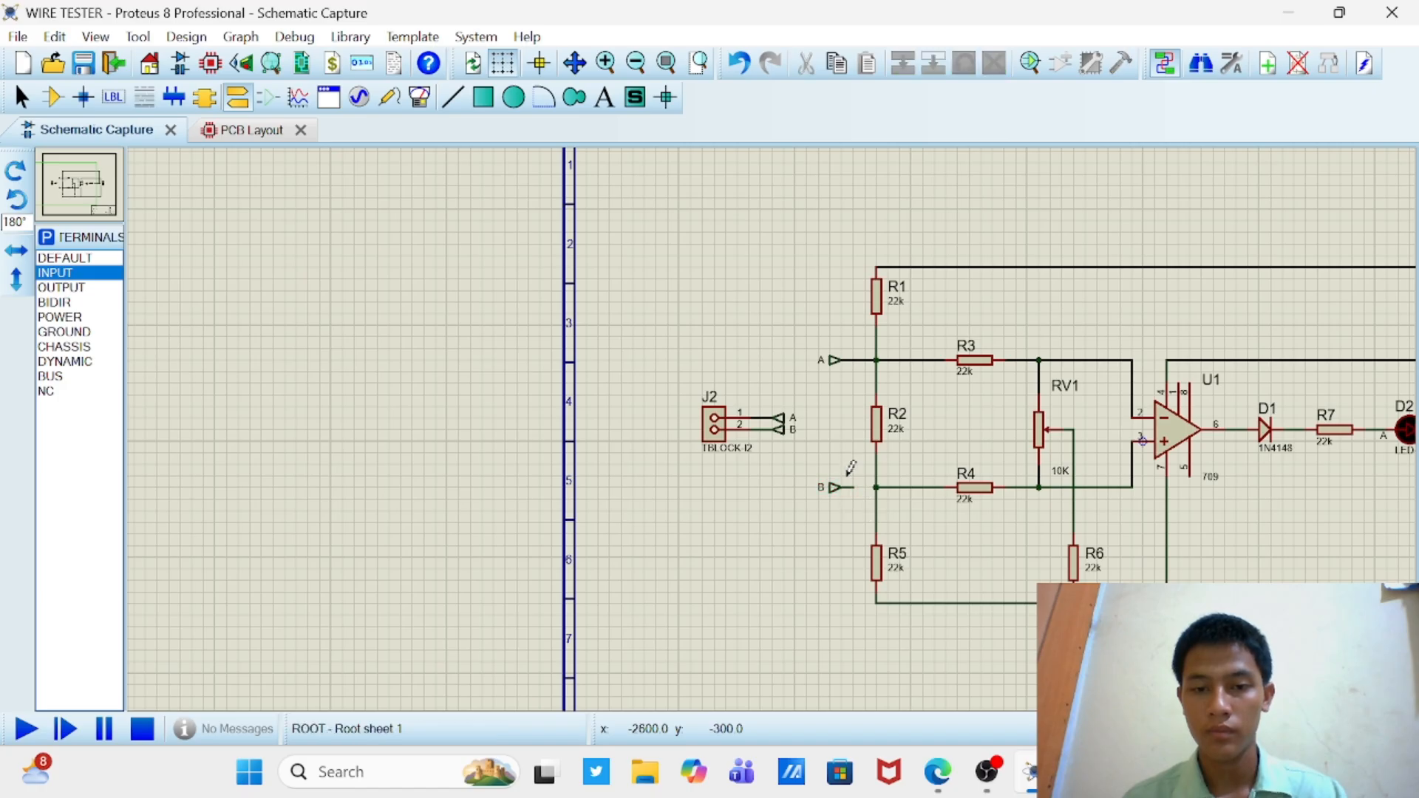
{"action": "left_click", "coordinate": [856, 487]}
{"action": "left_click", "coordinate": [877, 487]}
{"action": "scroll", "coordinate": [490, 440], "scroll_direction": "down", "scroll_amount": 2}
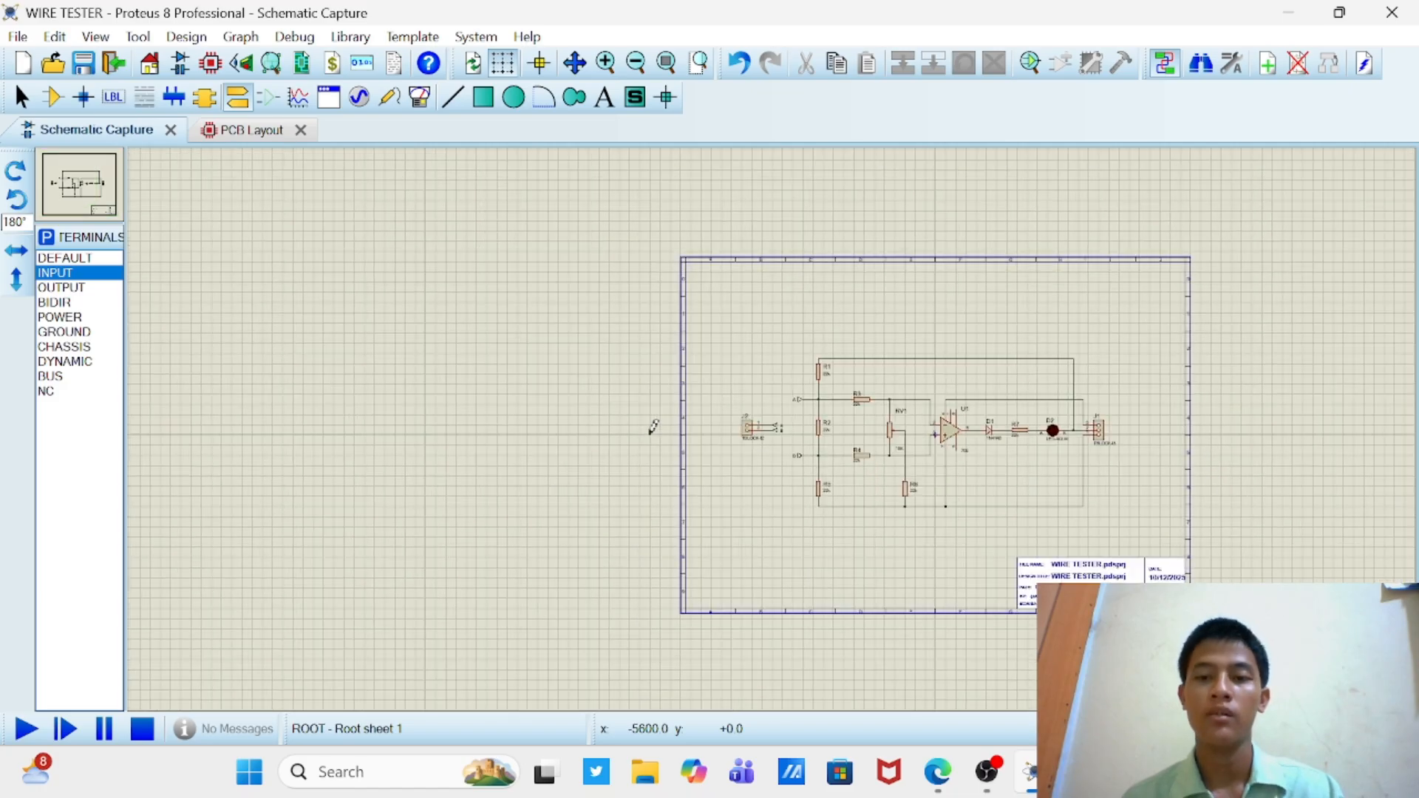
{"action": "scroll", "coordinate": [976, 433], "scroll_direction": "up", "scroll_amount": 2}
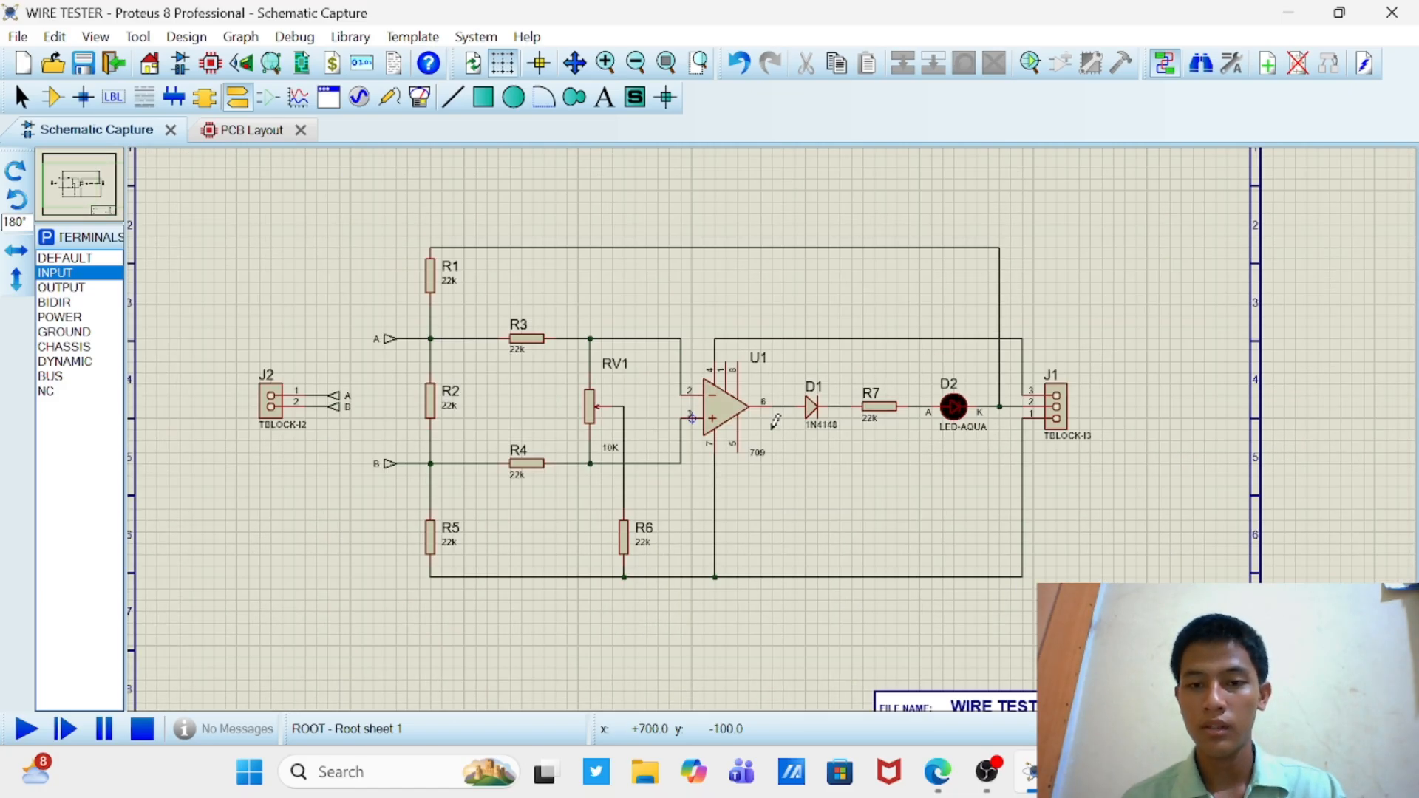
{"action": "scroll", "coordinate": [775, 423], "scroll_direction": "down", "scroll_amount": 2}
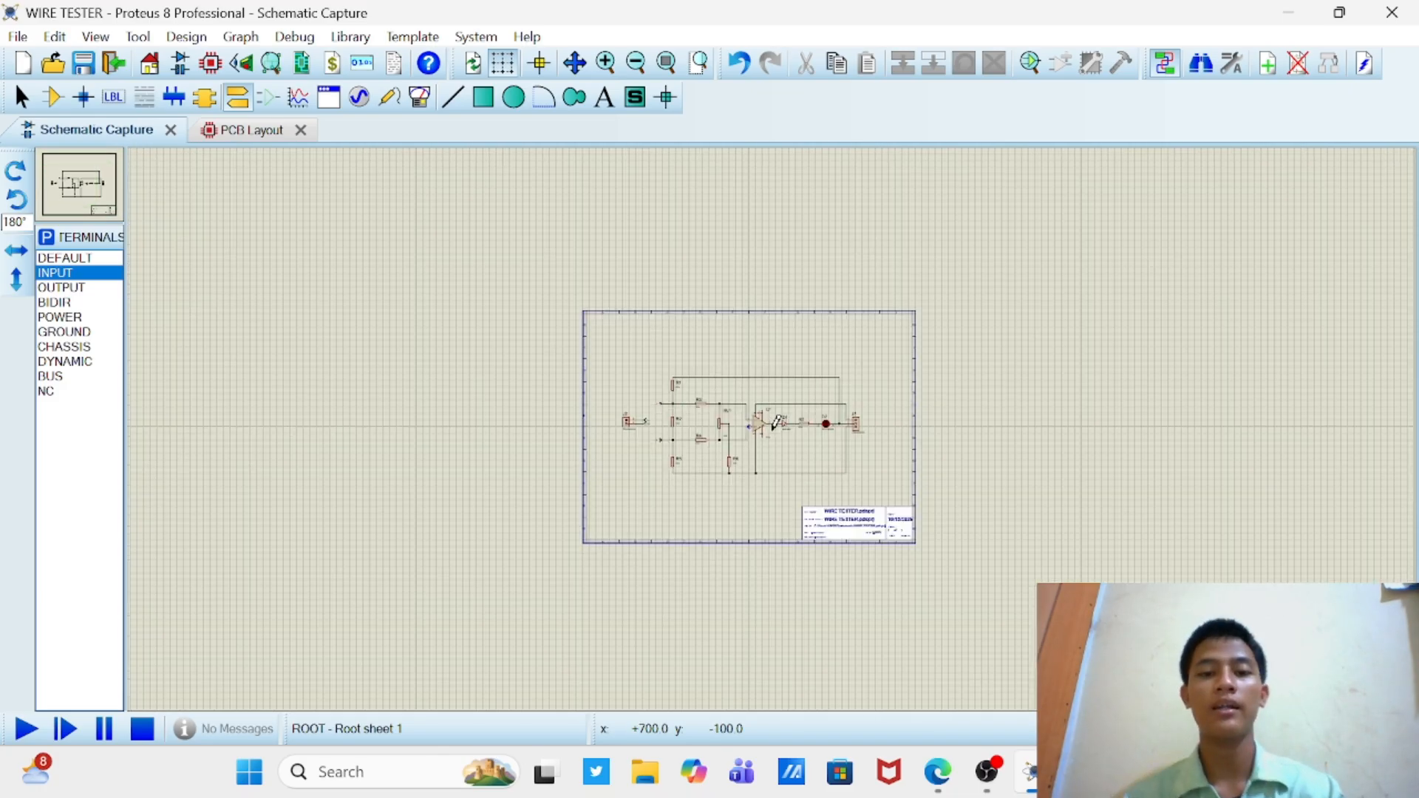
{"action": "scroll", "coordinate": [755, 446], "scroll_direction": "up", "scroll_amount": 2}
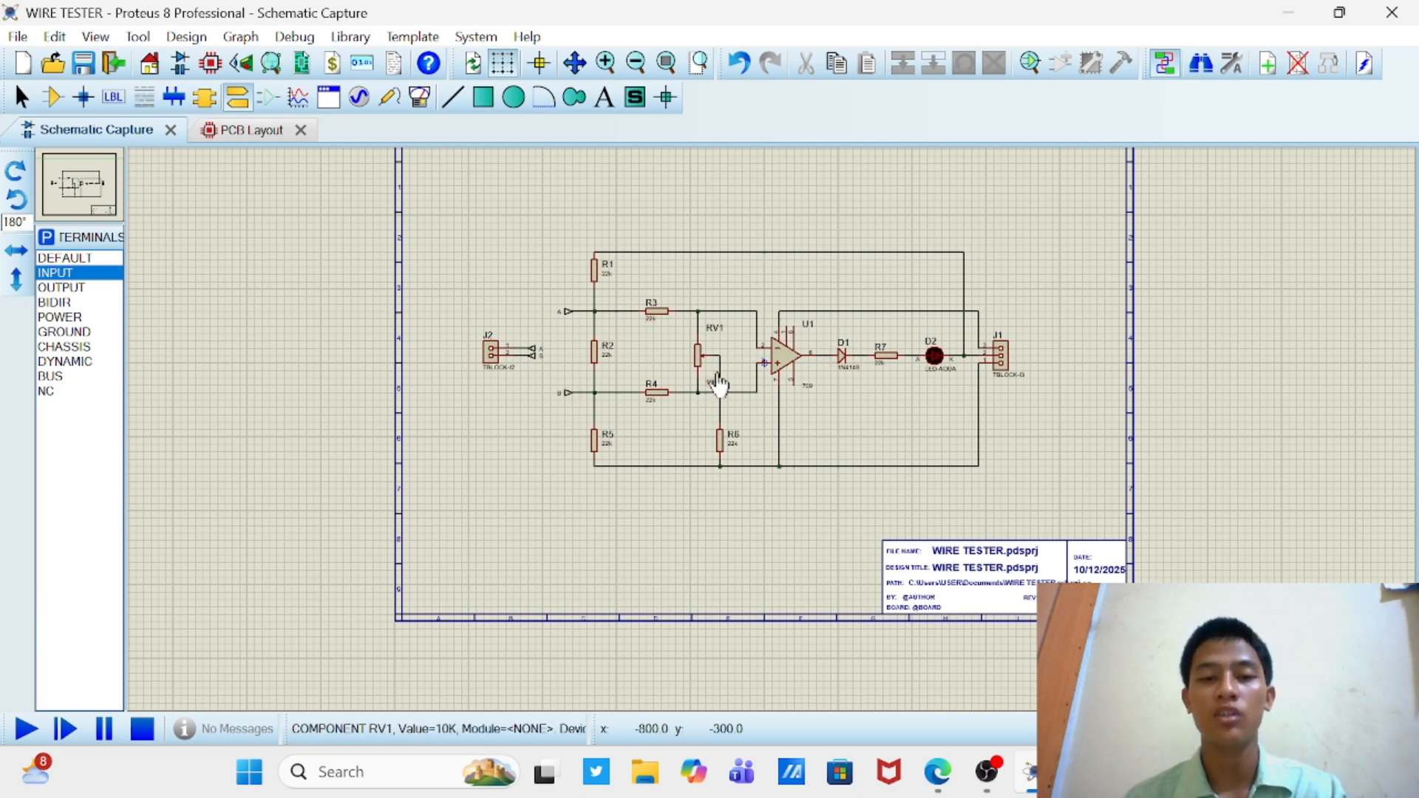
{"action": "scroll", "coordinate": [765, 342], "scroll_direction": "up", "scroll_amount": 1}
{"action": "scroll", "coordinate": [774, 420], "scroll_direction": "down", "scroll_amount": 3}
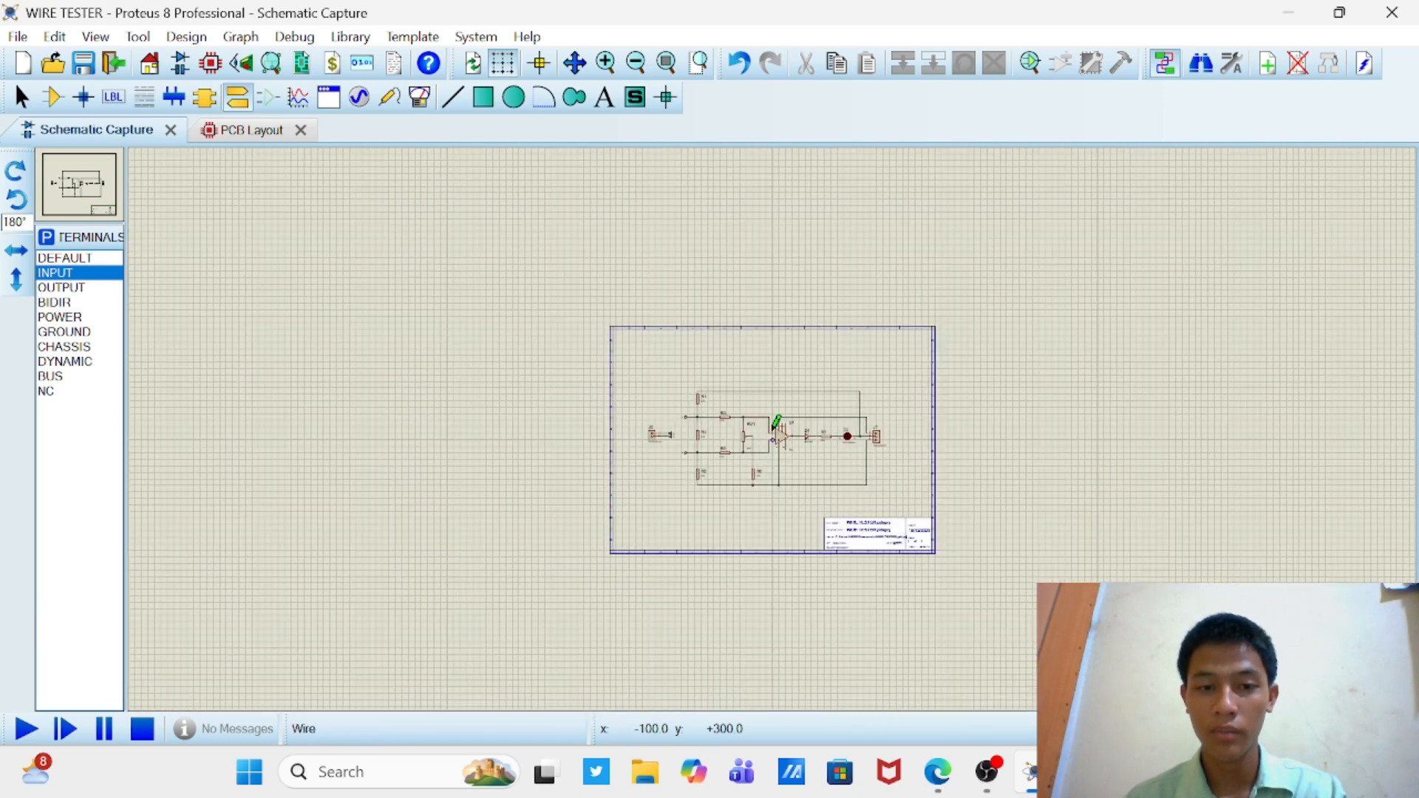
Step: Set the value of resistor R2 to 100
{"action": "scroll", "coordinate": [775, 420], "scroll_direction": "up", "scroll_amount": 2}
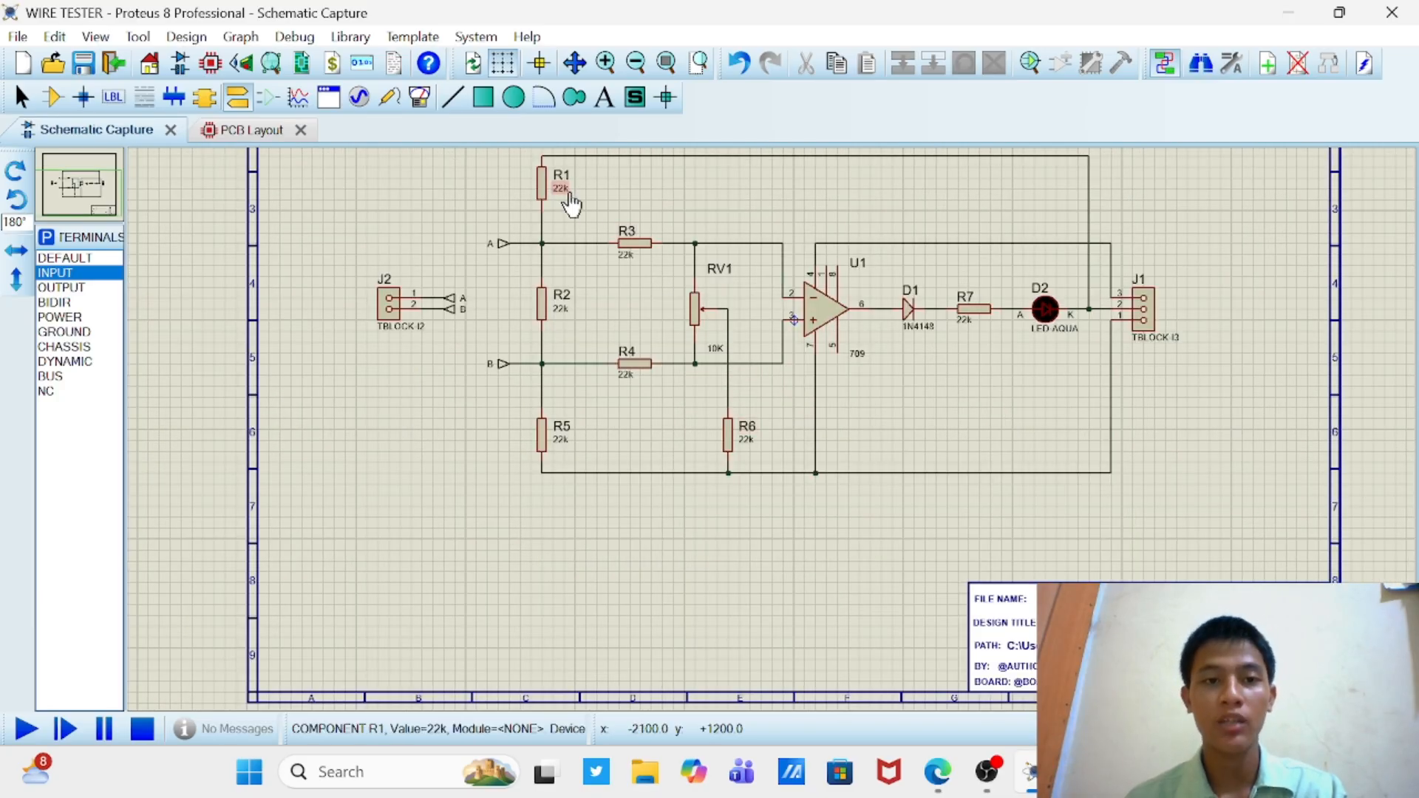
{"action": "double_click", "coordinate": [562, 318]}
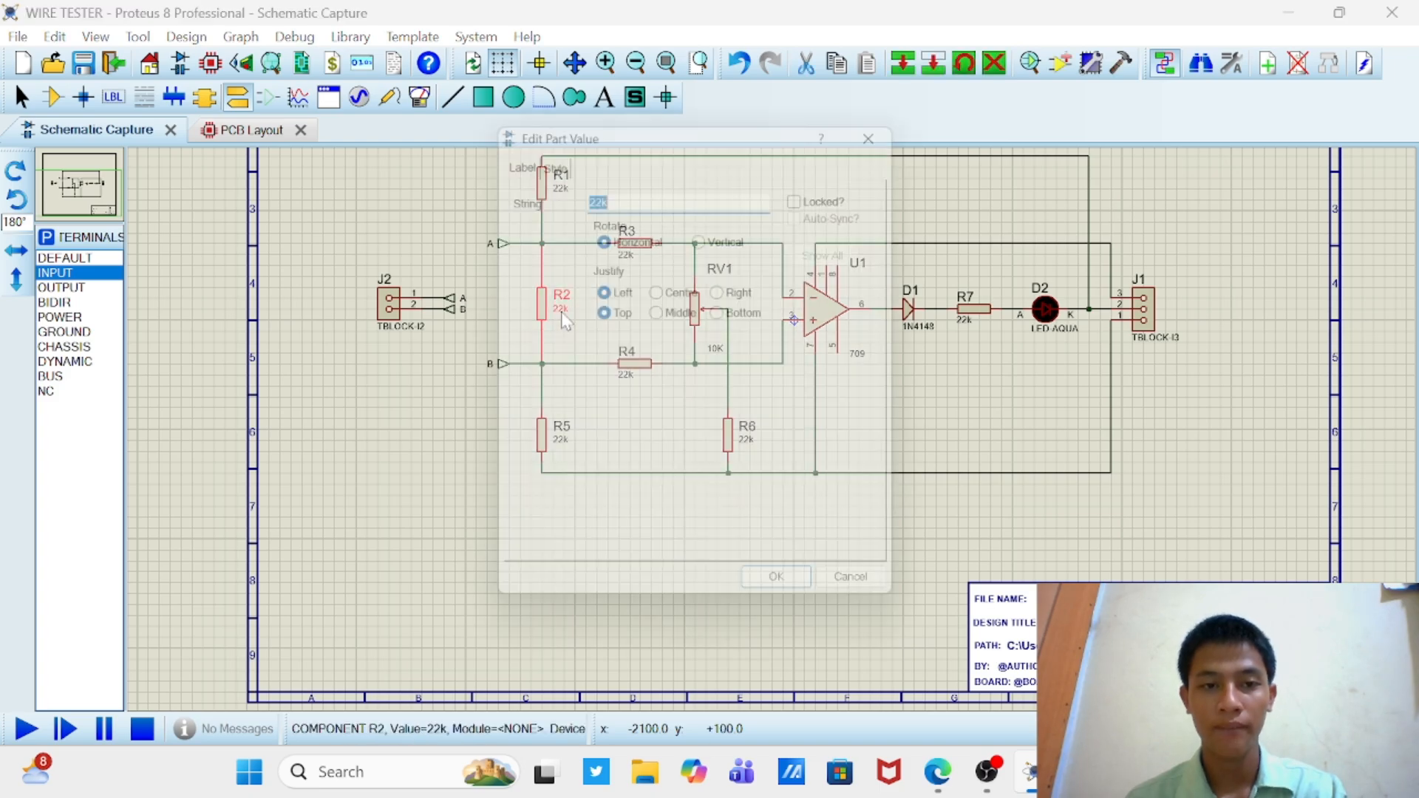
{"action": "key", "text": "BackSpace"}
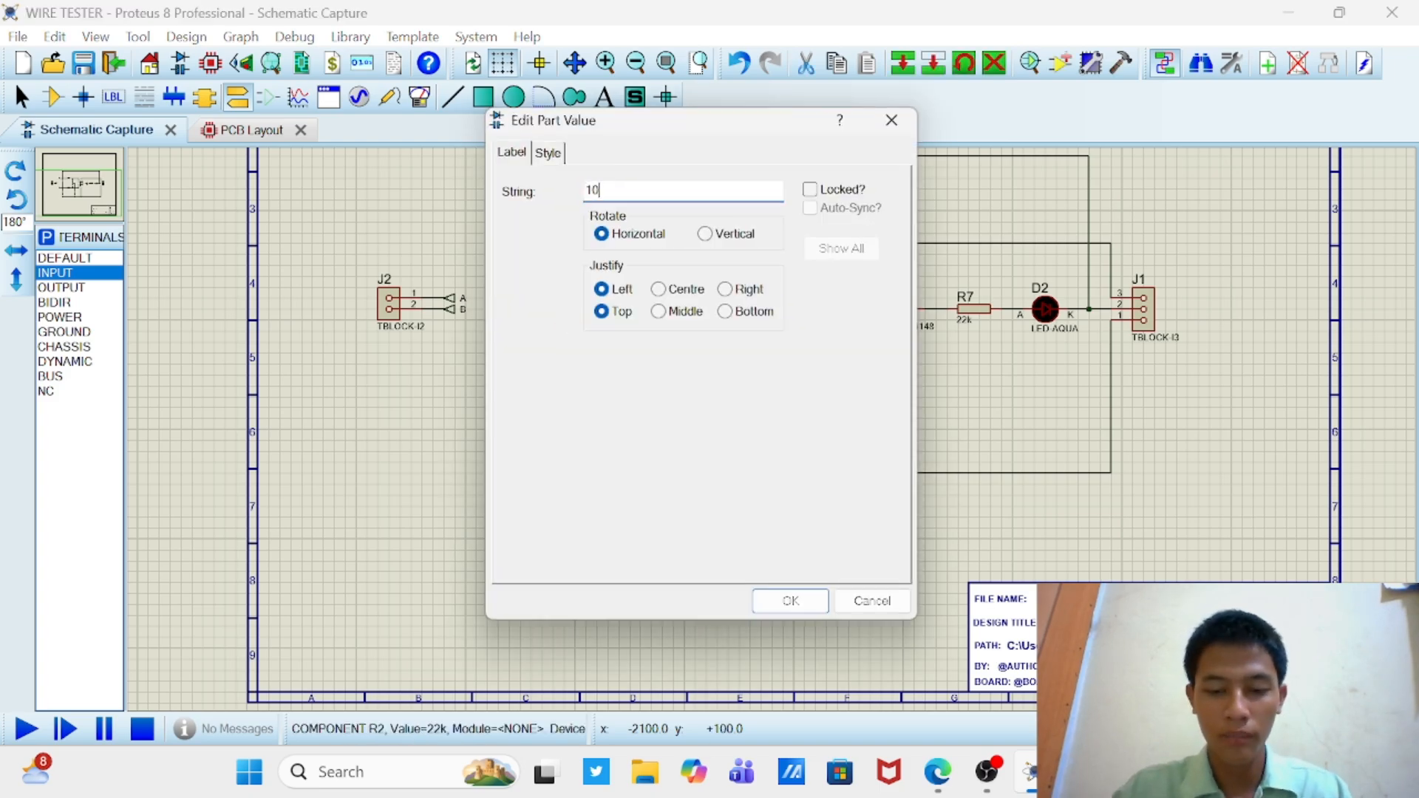
{"action": "key", "text": "Return"}
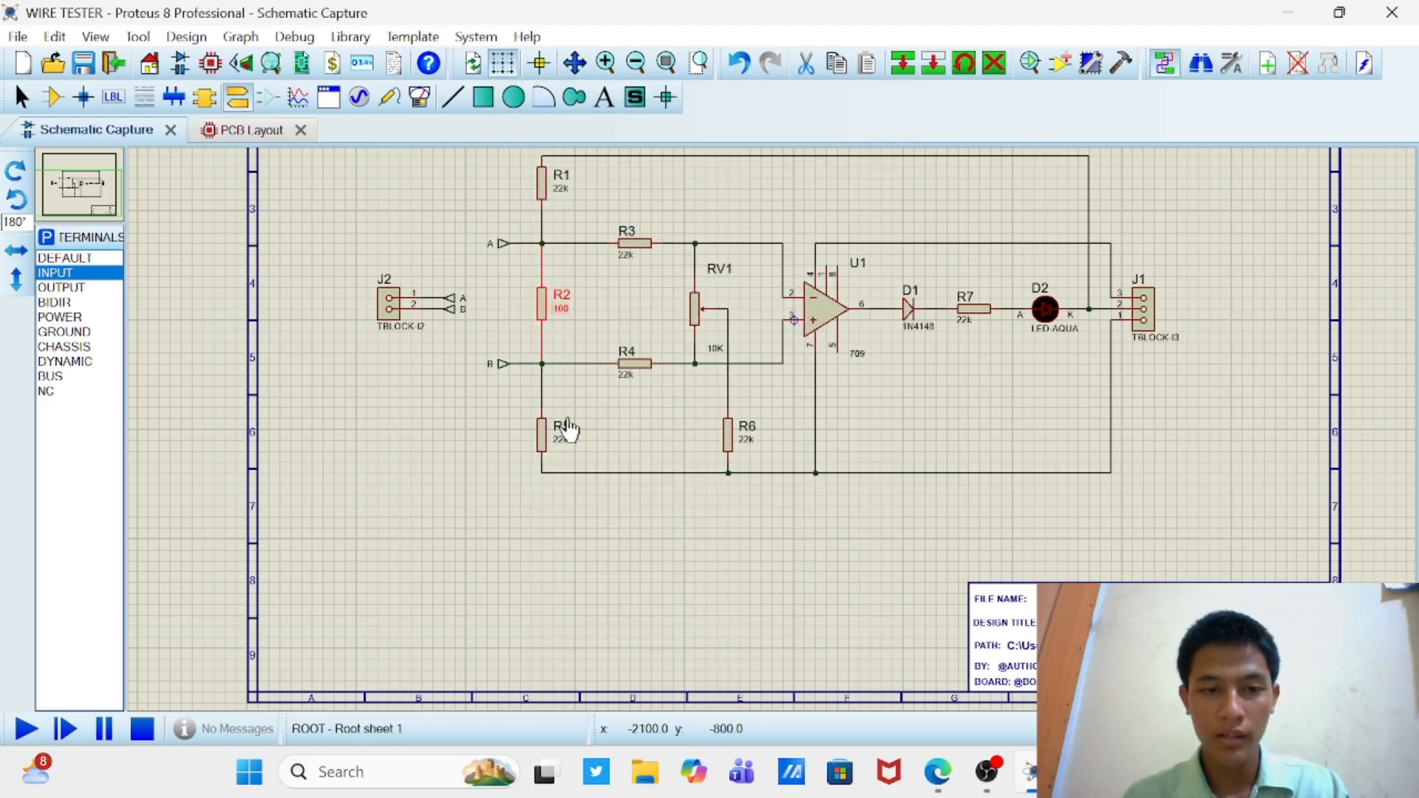
Step: Set the values of resistors R4 and R3 to 1k each
{"action": "double_click", "coordinate": [627, 380]}
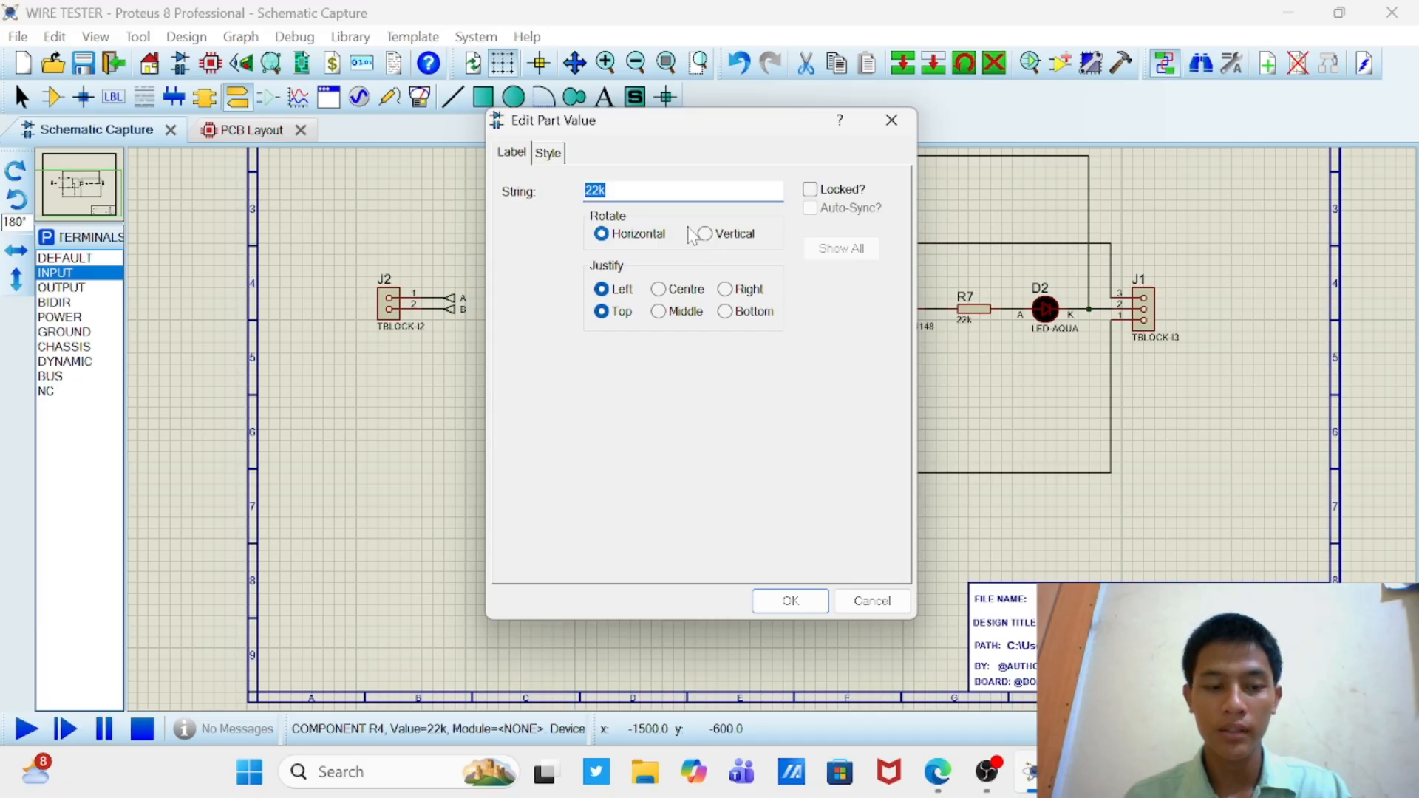
{"action": "key", "text": "BackSpace"}
{"action": "type", "text": "1k"}
{"action": "key", "text": "Return"}
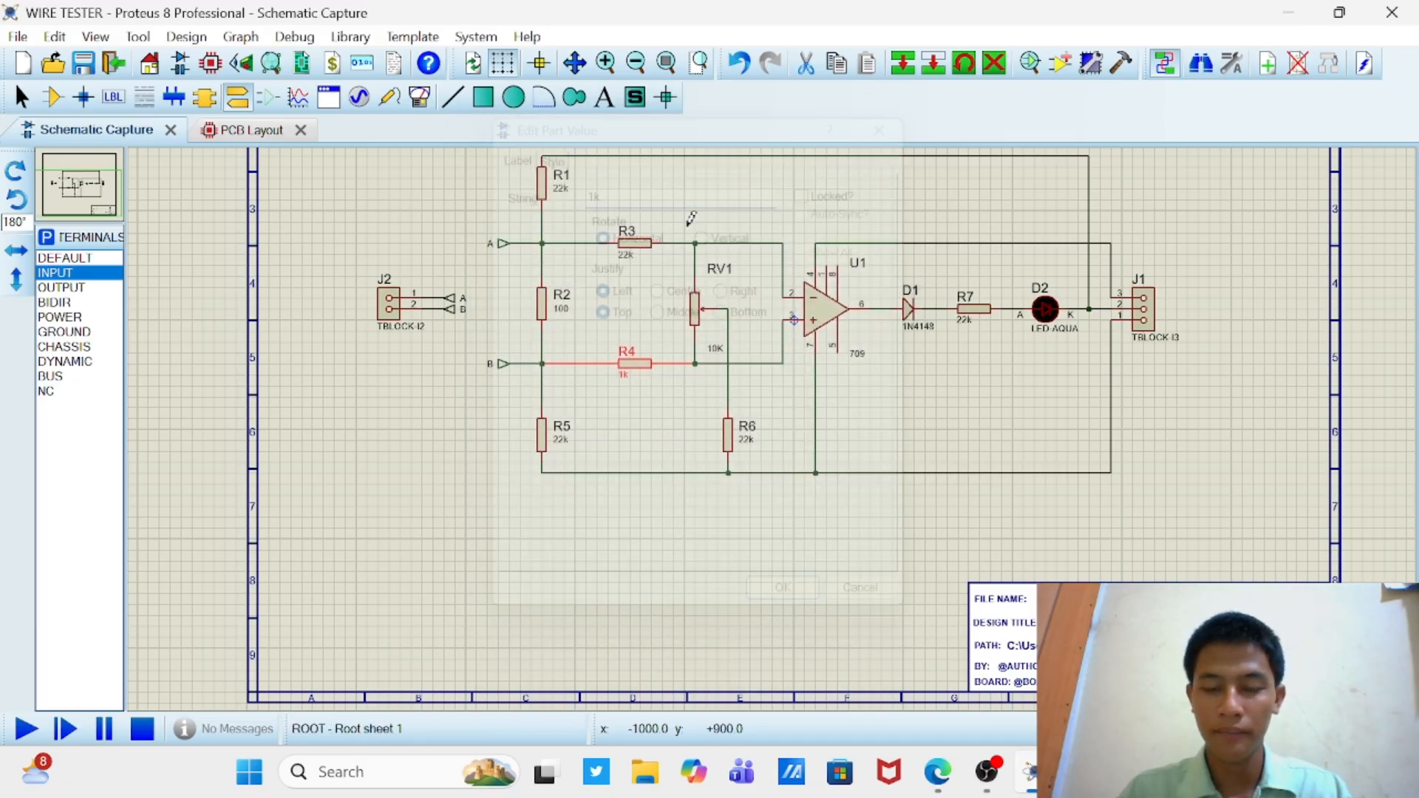
{"action": "double_click", "coordinate": [628, 265]}
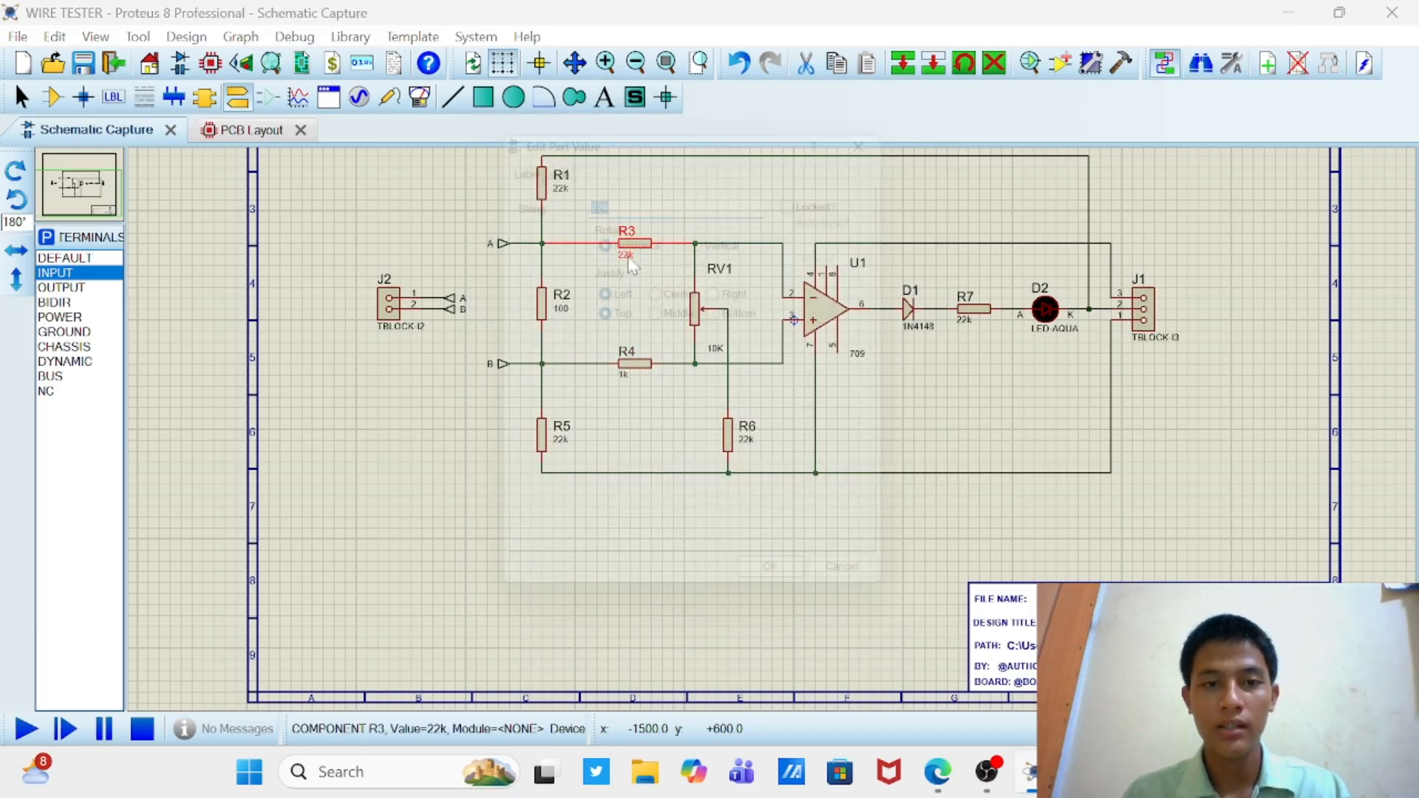
{"action": "type", "text": "1k"}
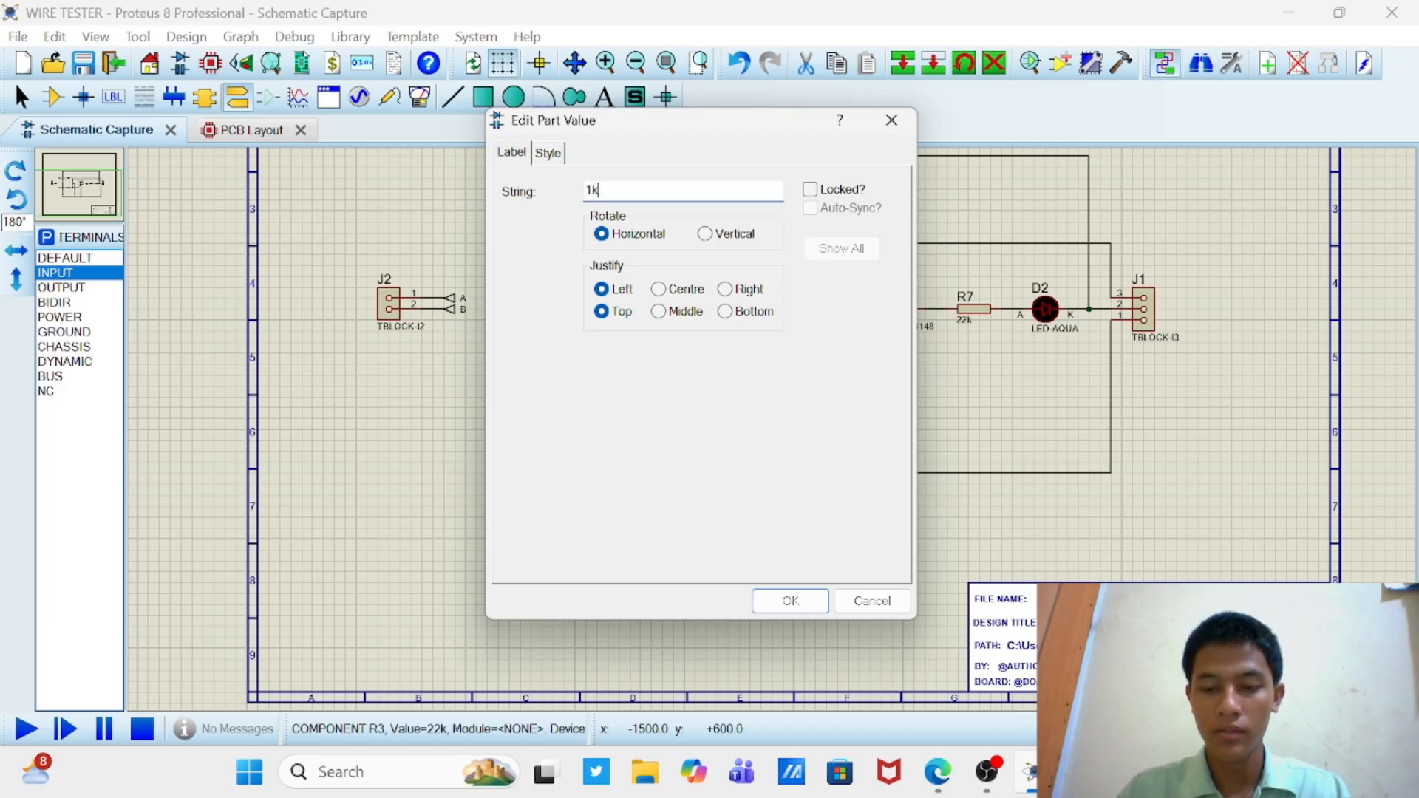
{"action": "key", "text": "Return"}
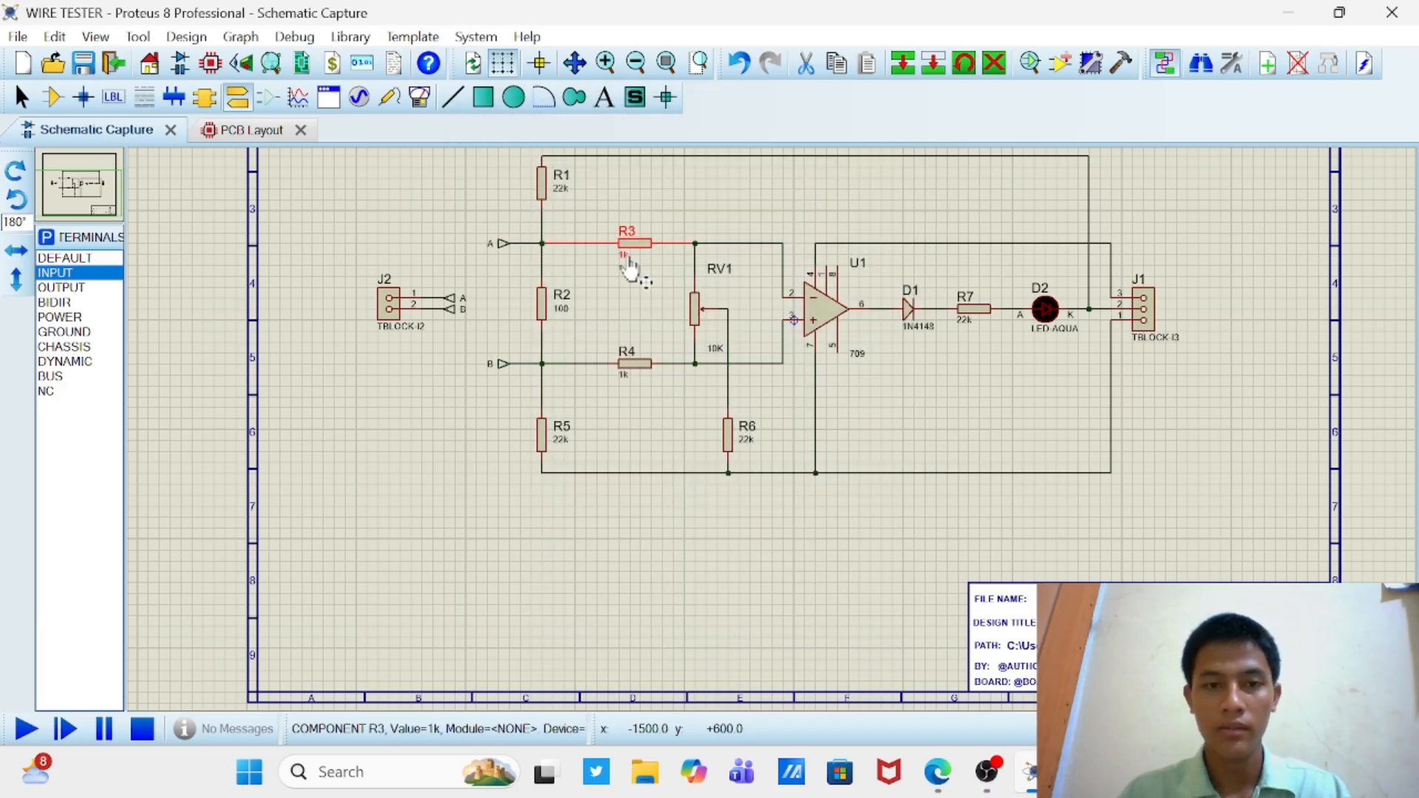
Step: Set the value of resistor R6, below RV1's wiper, to 470k
{"action": "double_click", "coordinate": [749, 443]}
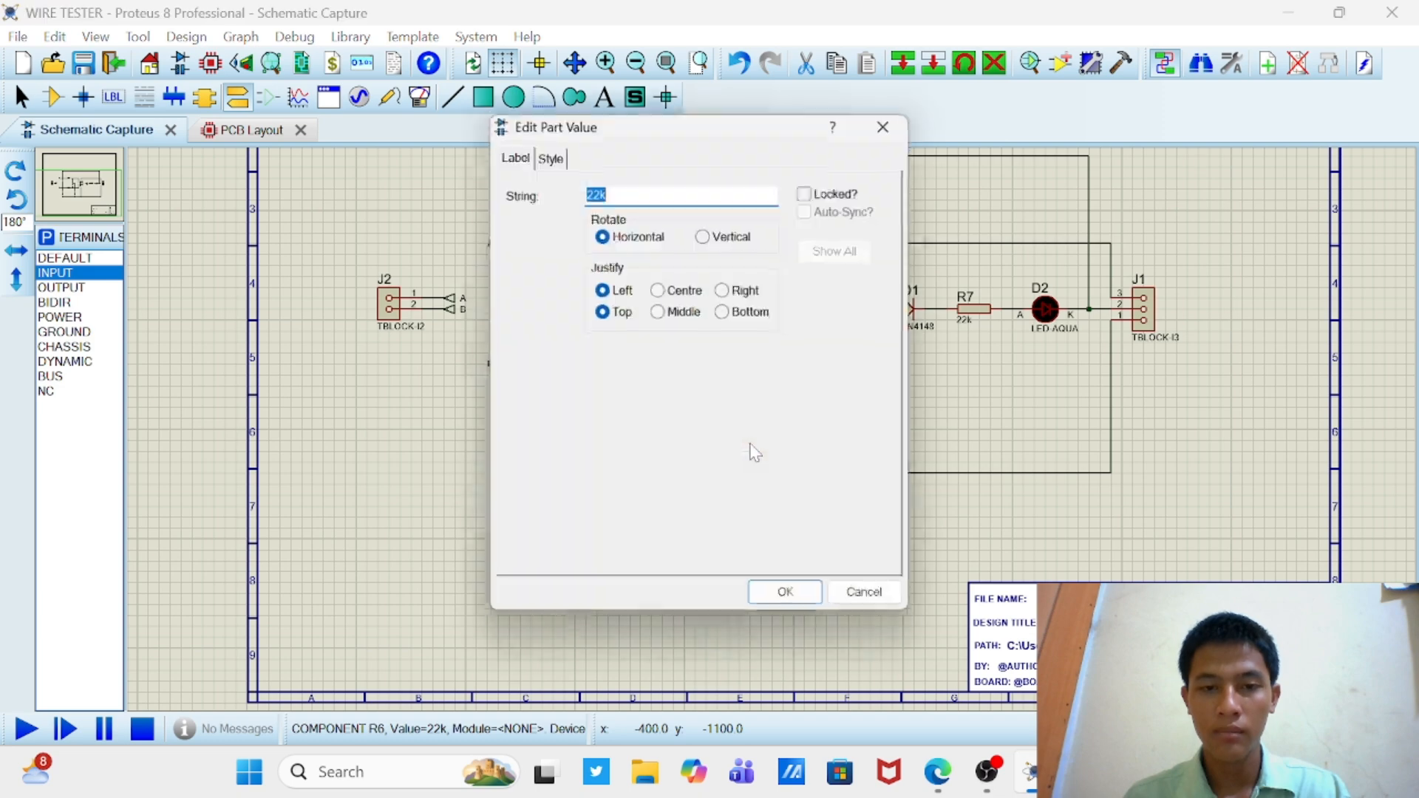
{"action": "type", "text": "47"}
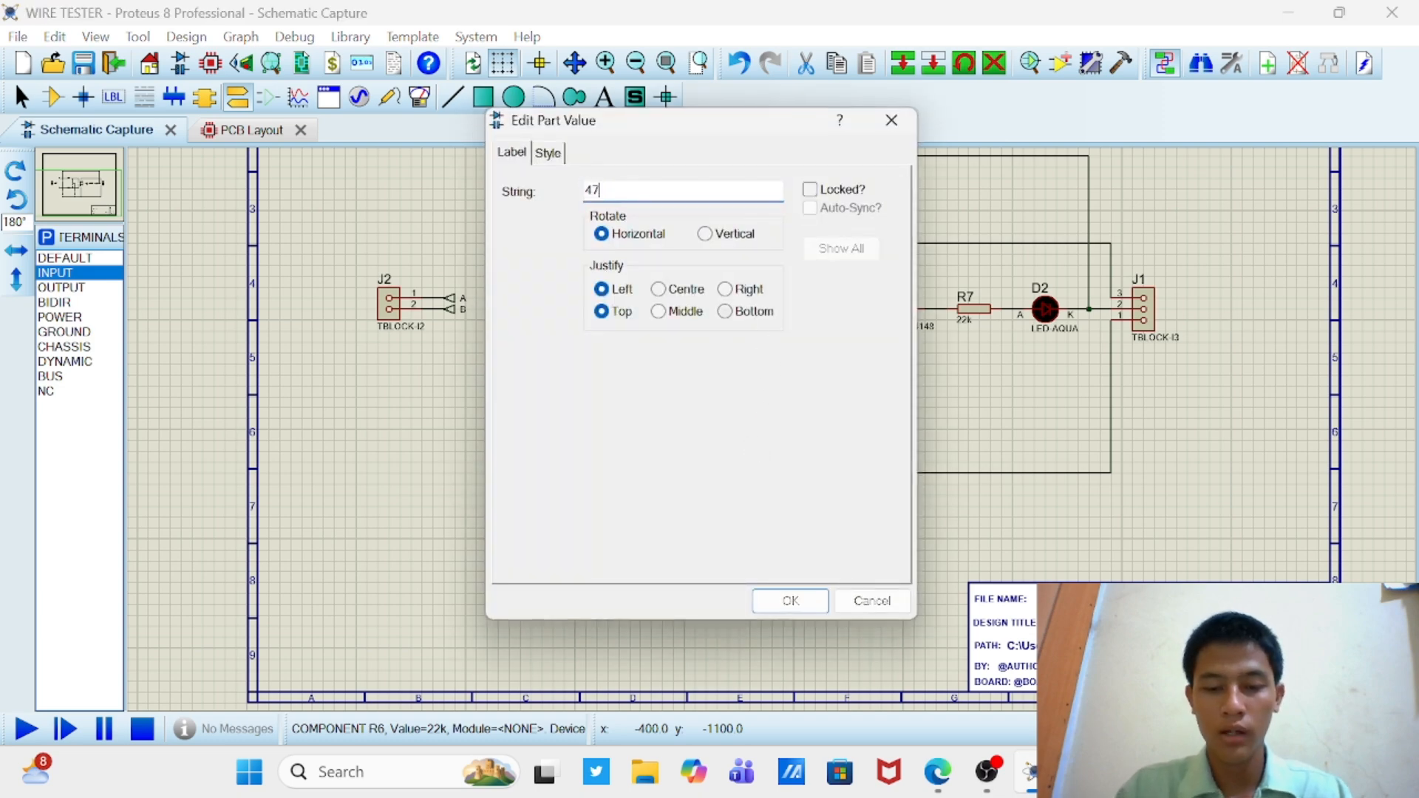
{"action": "type", "text": "0k"}
{"action": "key", "text": "Return"}
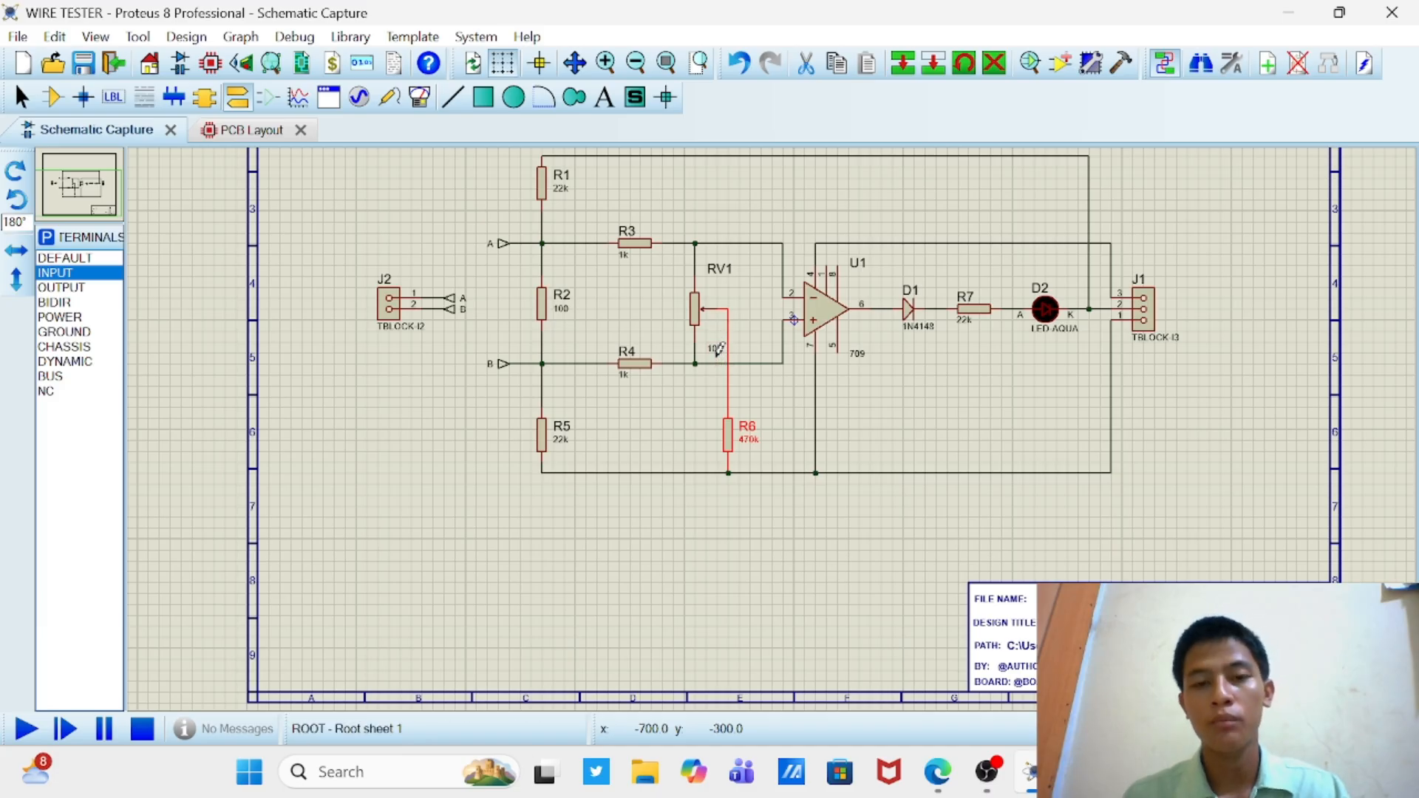
Step: Set the value of resistor R7, between D1 and D2, to 470
{"action": "double_click", "coordinate": [964, 321]}
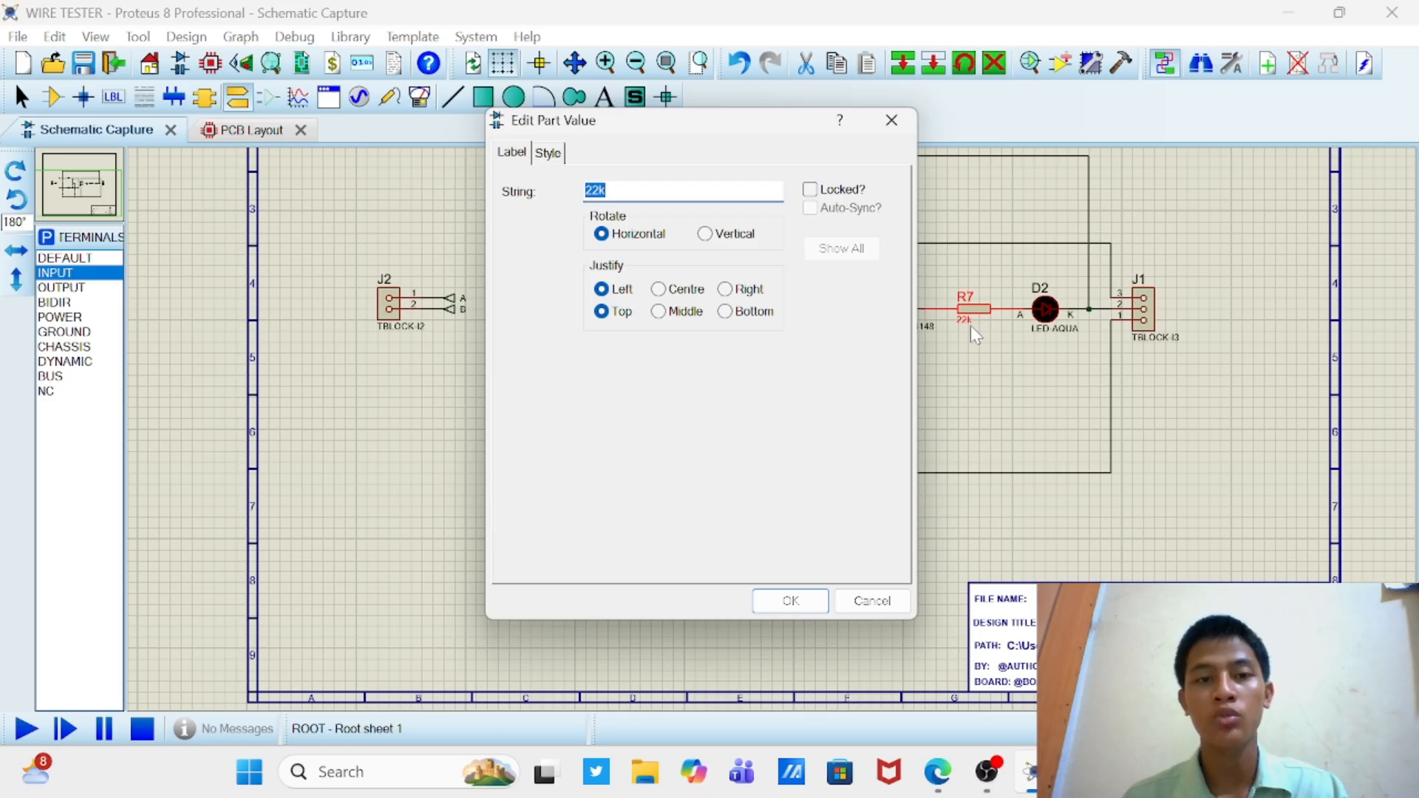
{"action": "type", "text": "470"}
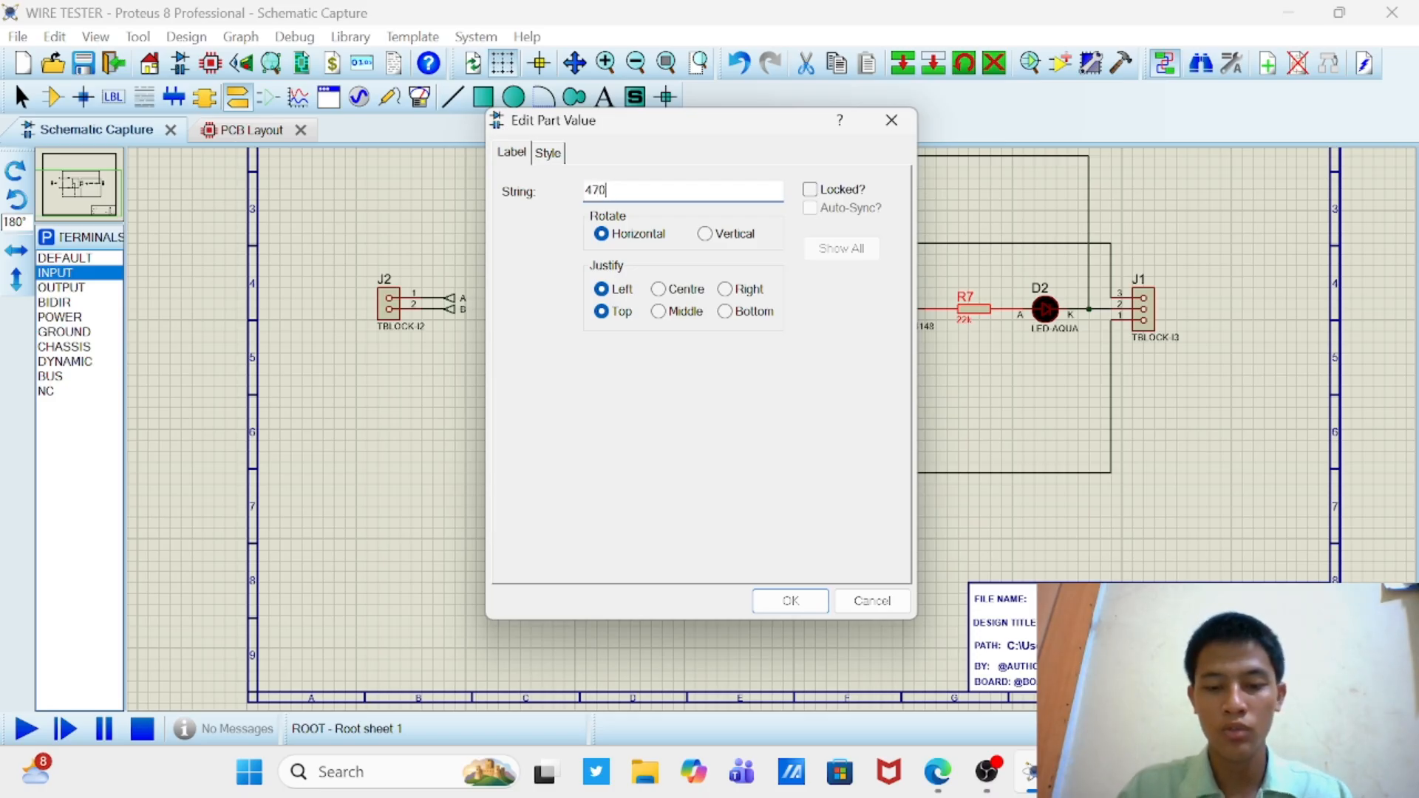
{"action": "key", "text": "Return"}
Step: Examine the whole wire tester schematic, checking the wiring and the component values
{"action": "scroll", "coordinate": [973, 339], "scroll_direction": "down", "scroll_amount": 2}
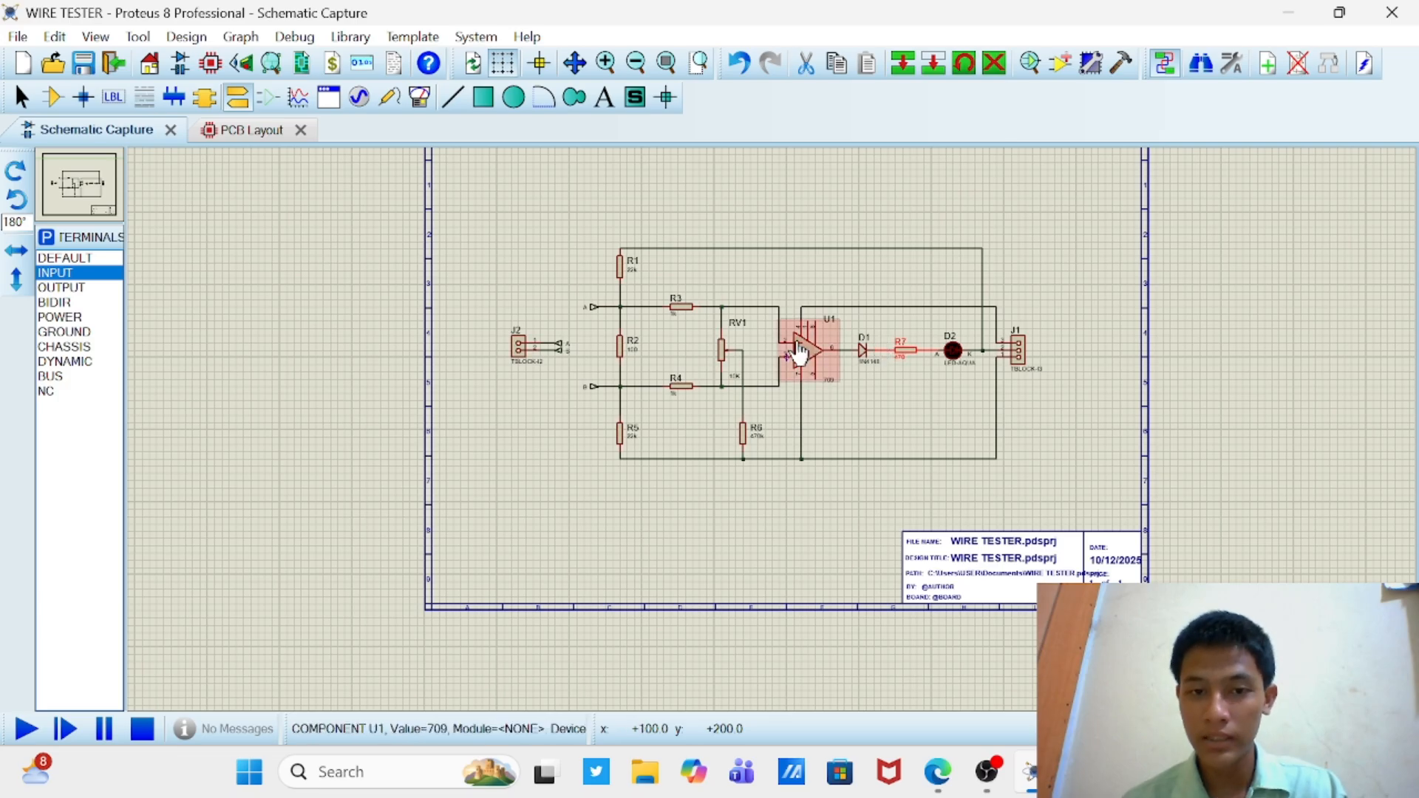
{"action": "scroll", "coordinate": [799, 354], "scroll_direction": "up", "scroll_amount": 2}
{"action": "scroll", "coordinate": [774, 442], "scroll_direction": "down", "scroll_amount": 2}
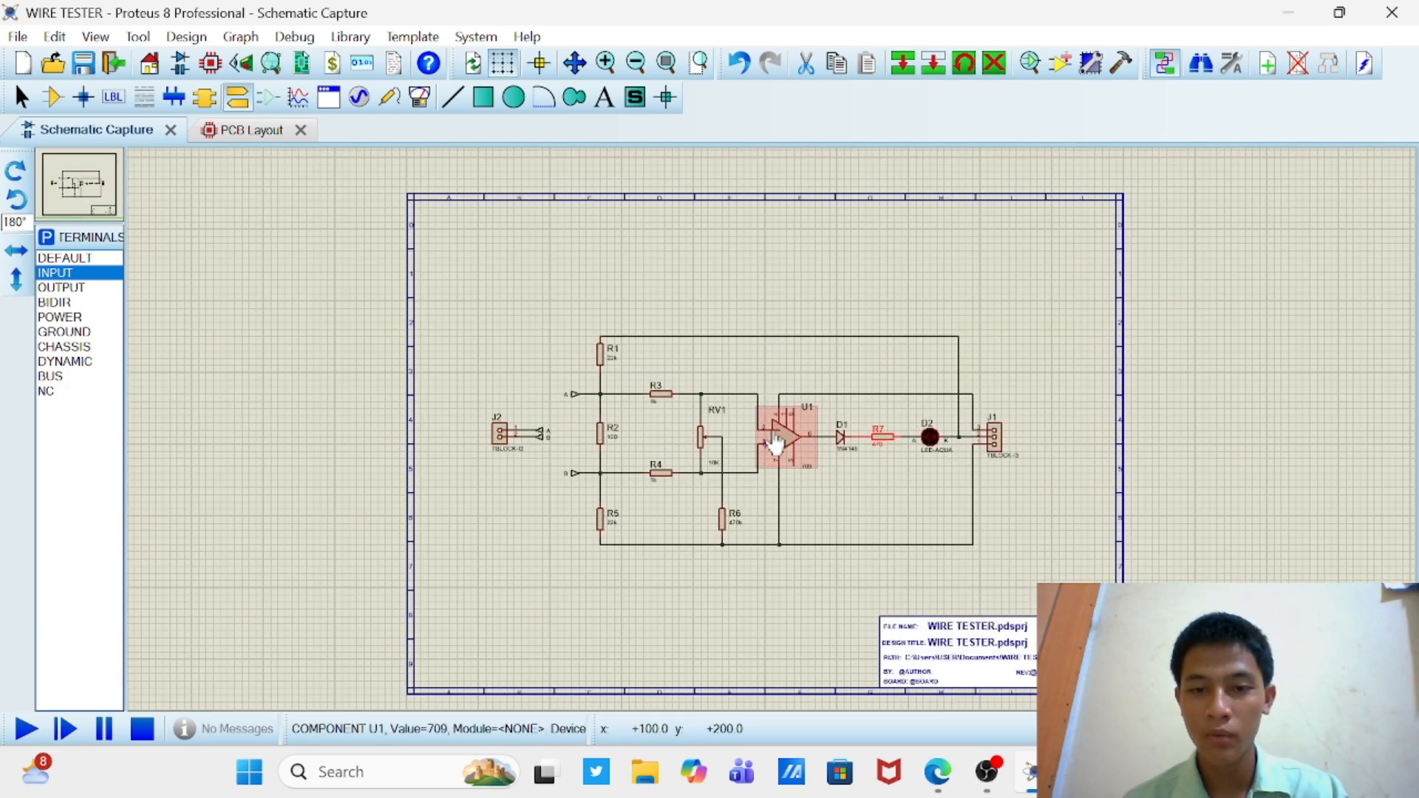
{"action": "scroll", "coordinate": [769, 433], "scroll_direction": "down", "scroll_amount": 1}
{"action": "scroll", "coordinate": [774, 465], "scroll_direction": "up", "scroll_amount": 1}
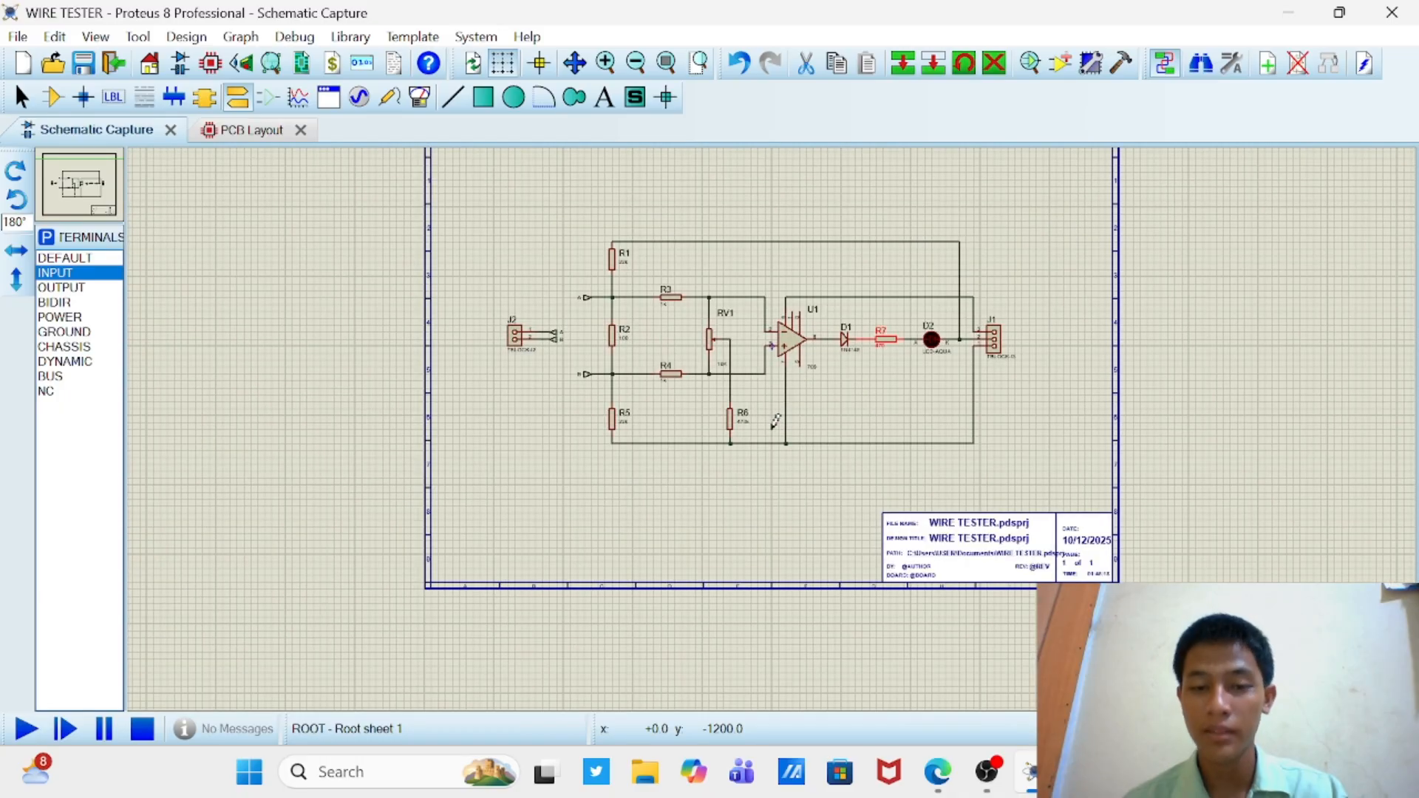
{"action": "scroll", "coordinate": [780, 417], "scroll_direction": "up", "scroll_amount": 1}
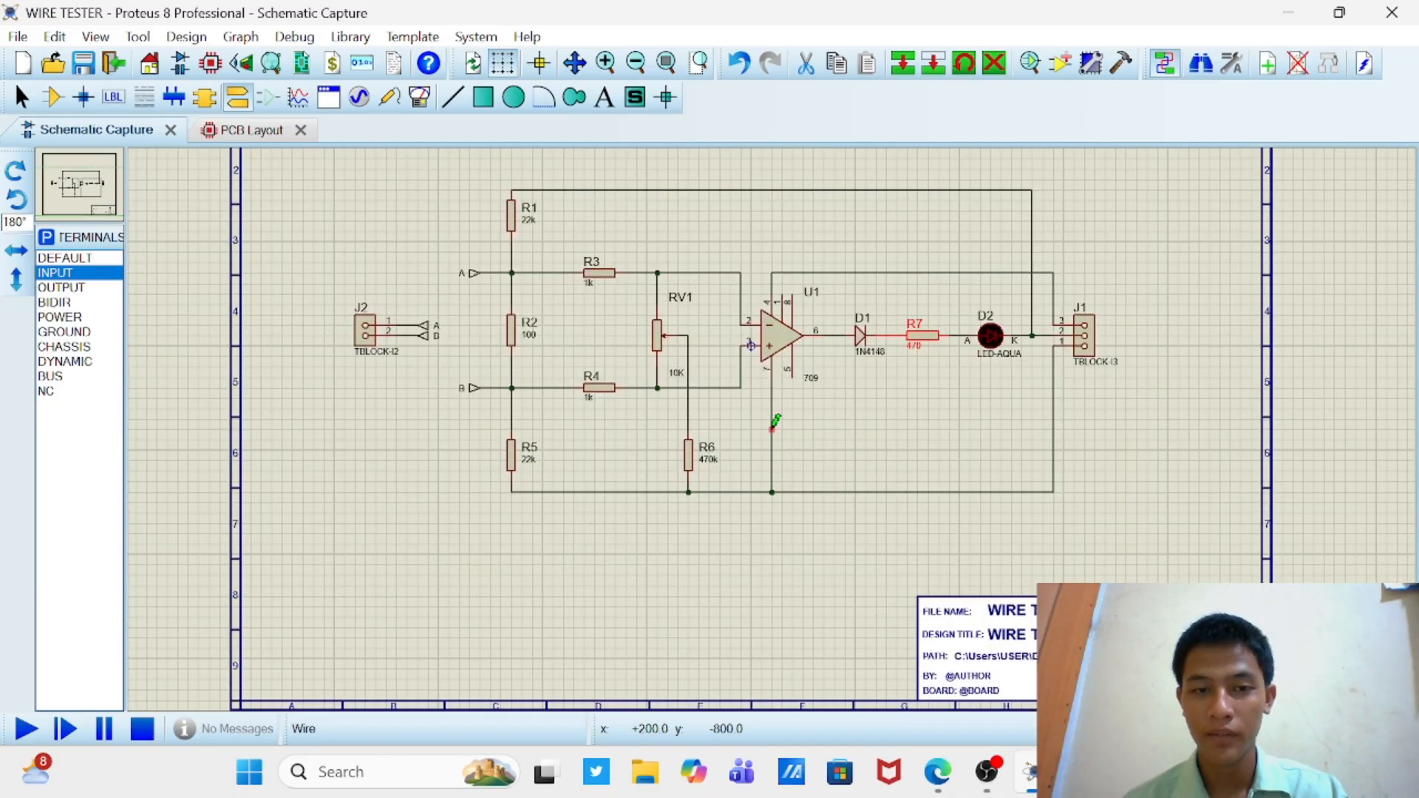
{"action": "left_click", "coordinate": [862, 418]}
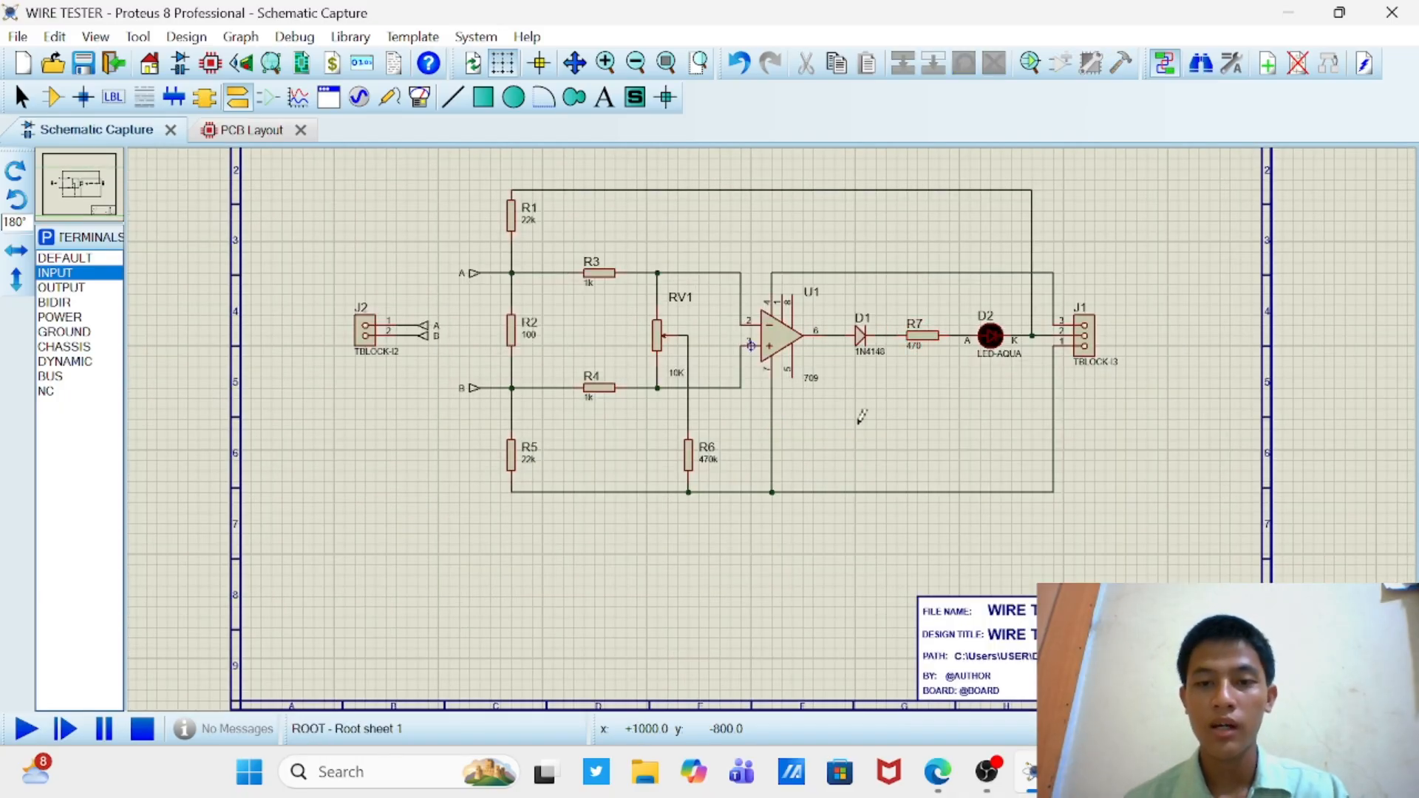
{"action": "scroll", "coordinate": [861, 418], "scroll_direction": "down", "scroll_amount": 1}
{"action": "scroll", "coordinate": [814, 411], "scroll_direction": "up", "scroll_amount": 1}
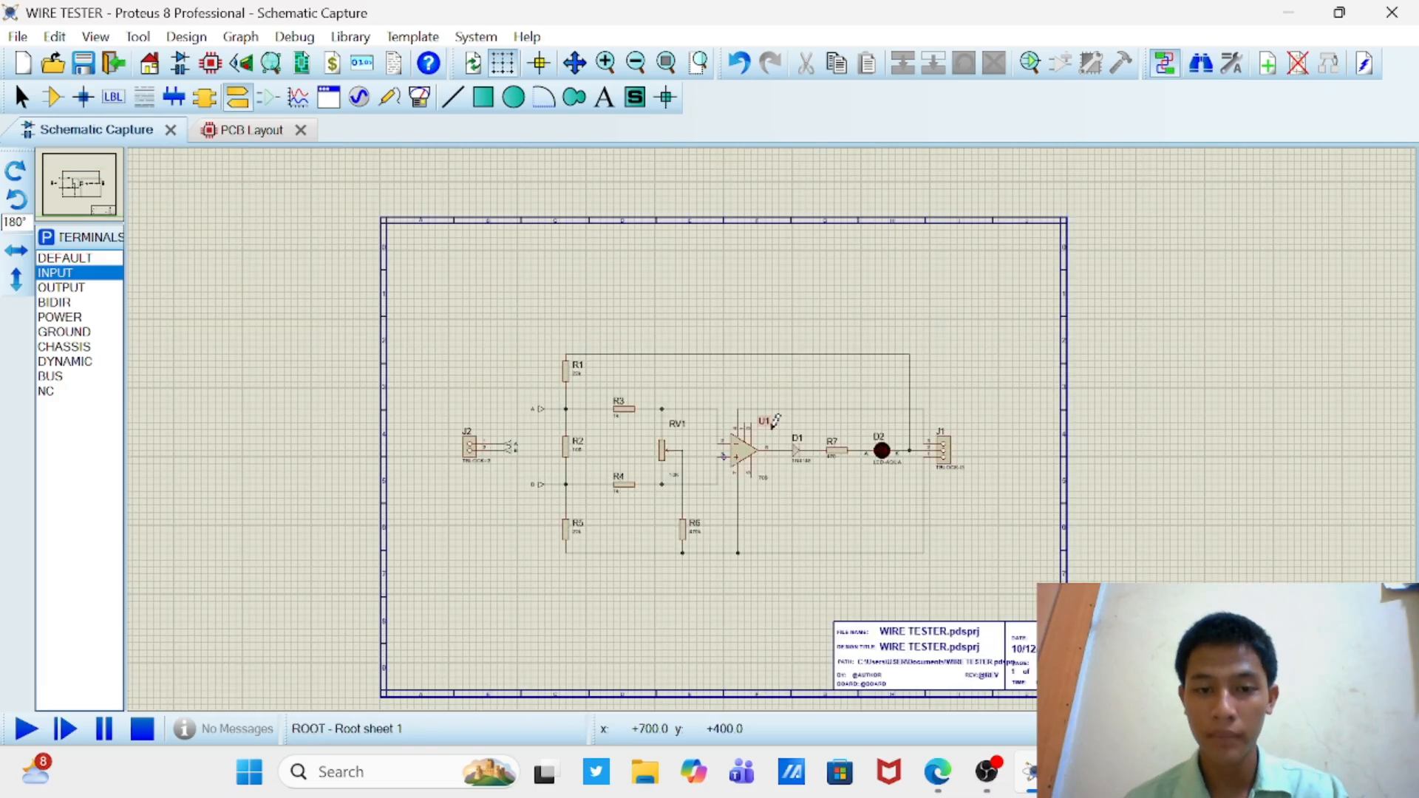
{"action": "scroll", "coordinate": [769, 370], "scroll_direction": "down", "scroll_amount": 1}
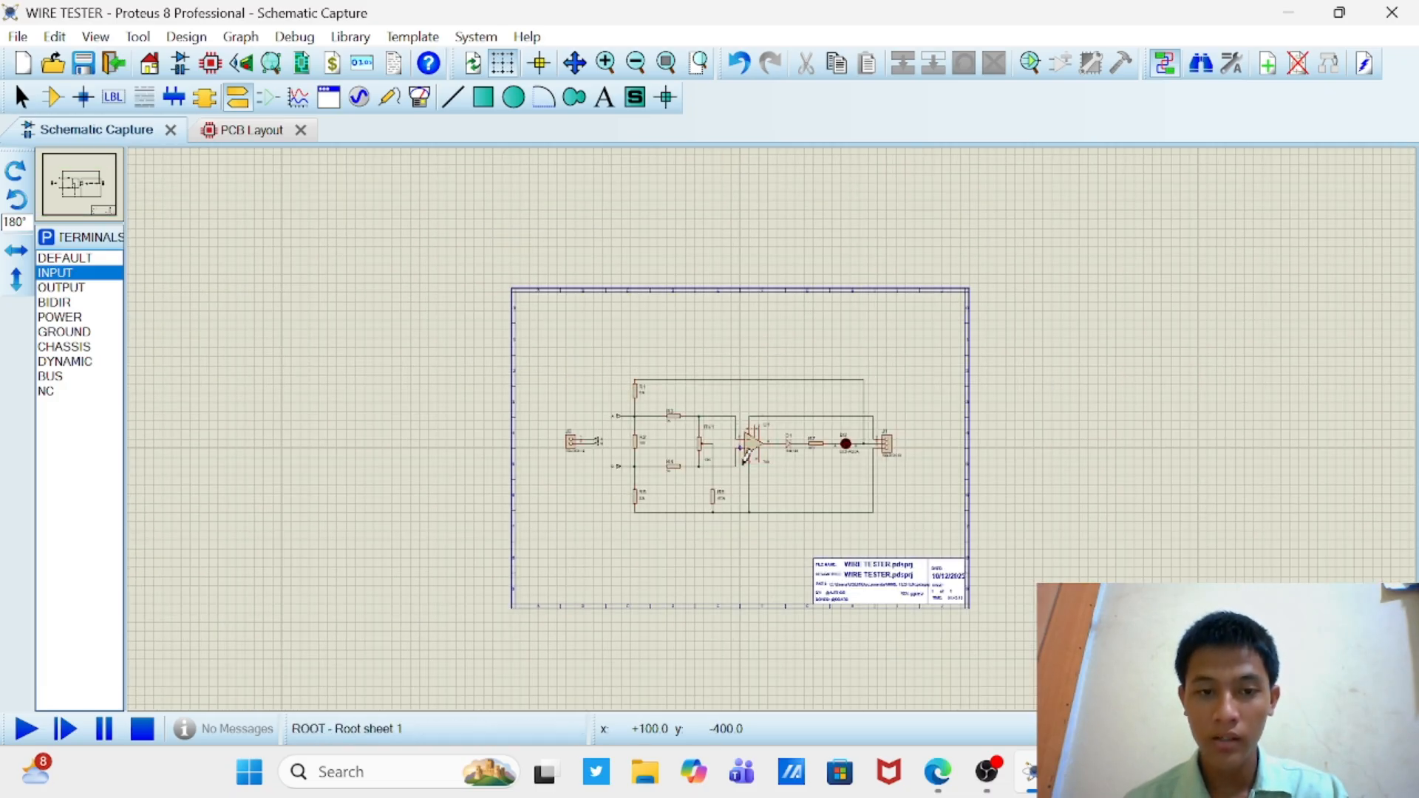
{"action": "scroll", "coordinate": [761, 436], "scroll_direction": "up", "scroll_amount": 2}
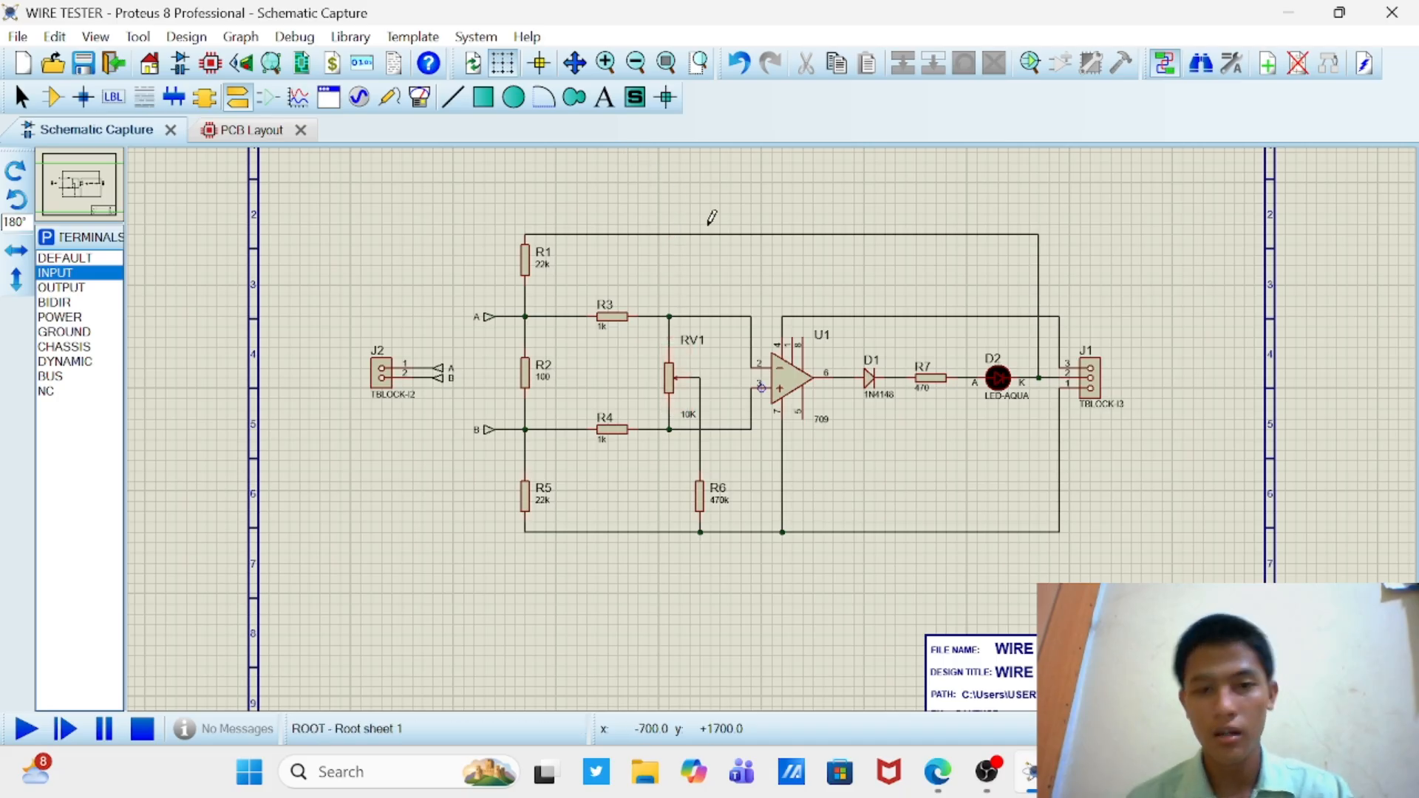
{"action": "scroll", "coordinate": [742, 285], "scroll_direction": "down", "scroll_amount": 3}
{"action": "scroll", "coordinate": [775, 421], "scroll_direction": "up", "scroll_amount": 1}
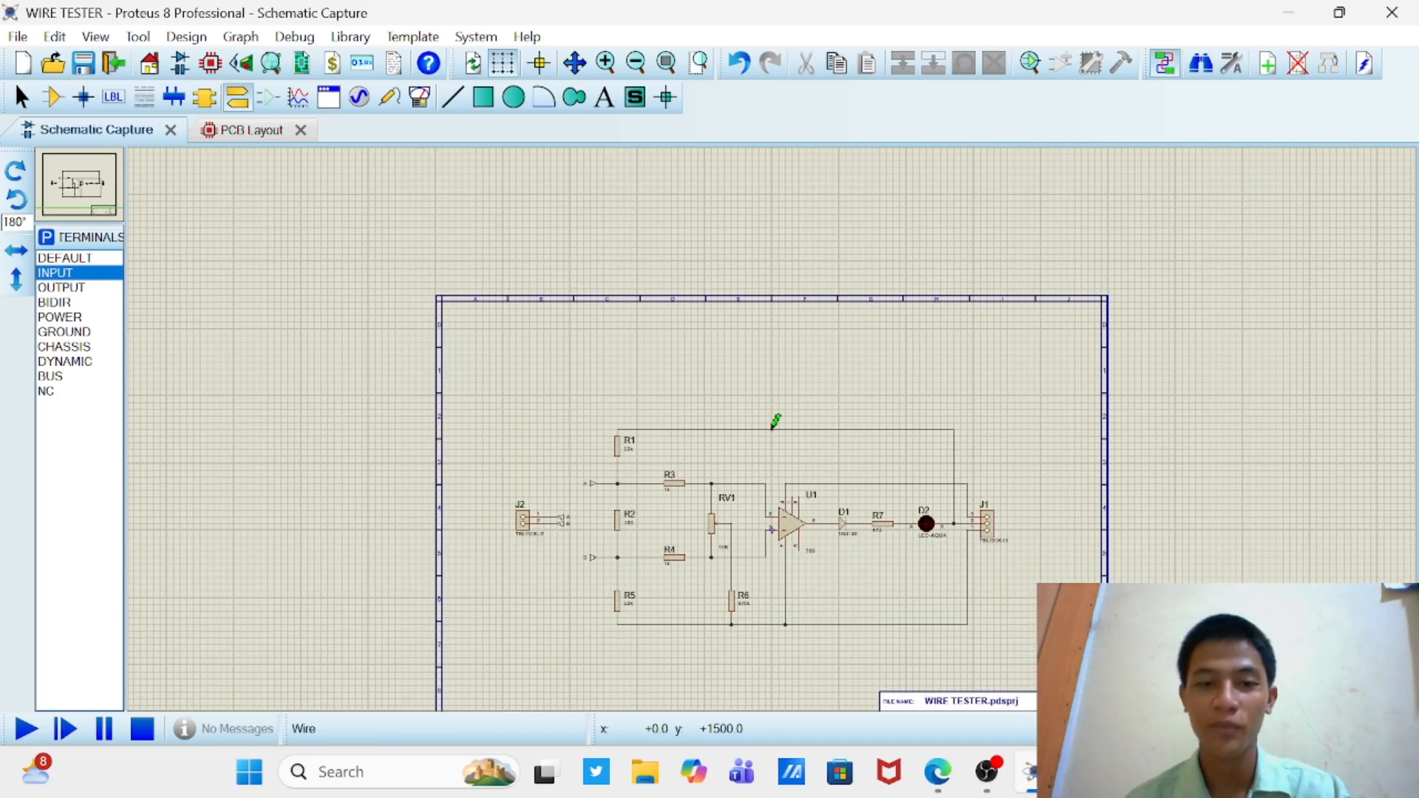
Step: Start a 2D graphics text above the circuit in the COMPONENT style, with the string WIRE TESTER
{"action": "left_click", "coordinate": [605, 97]}
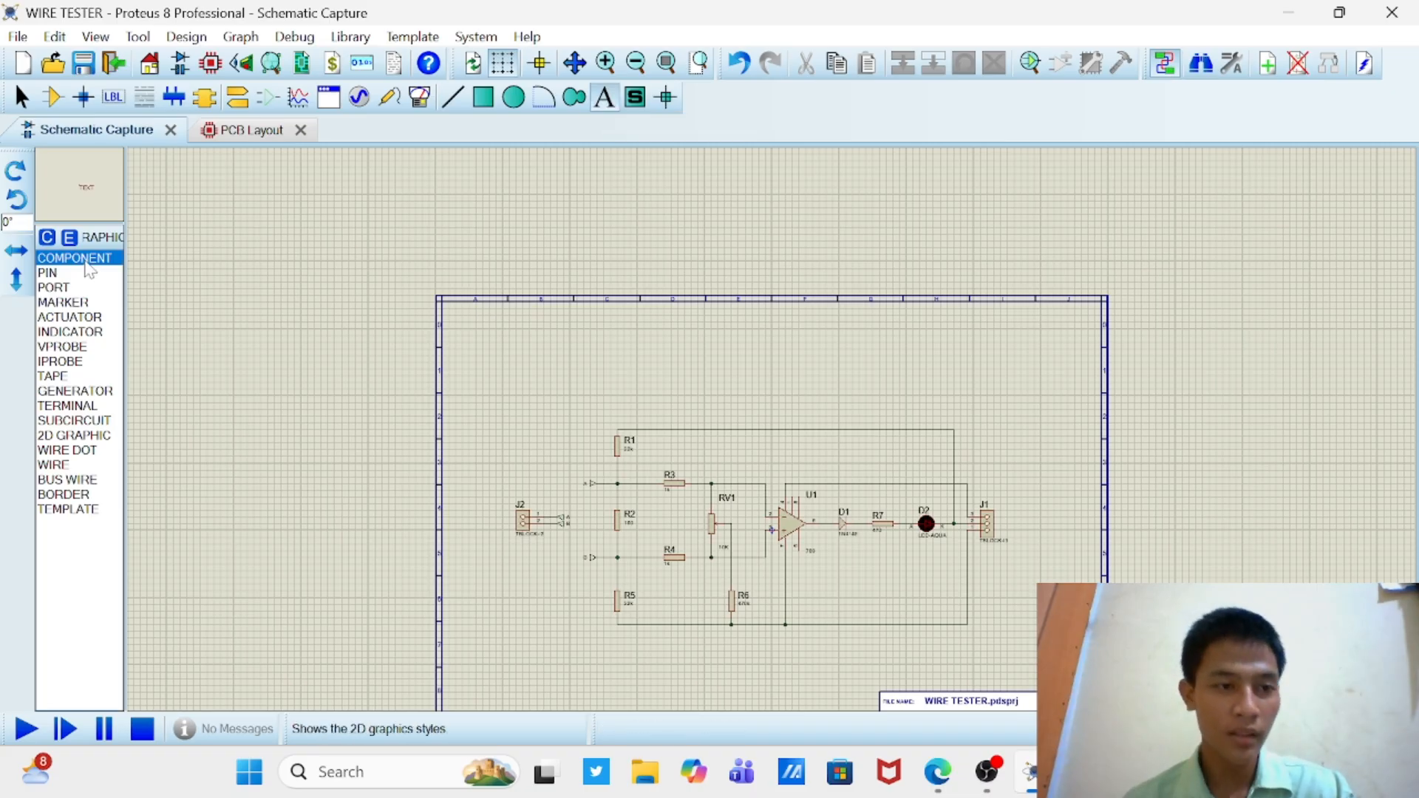
{"action": "left_click", "coordinate": [778, 385]}
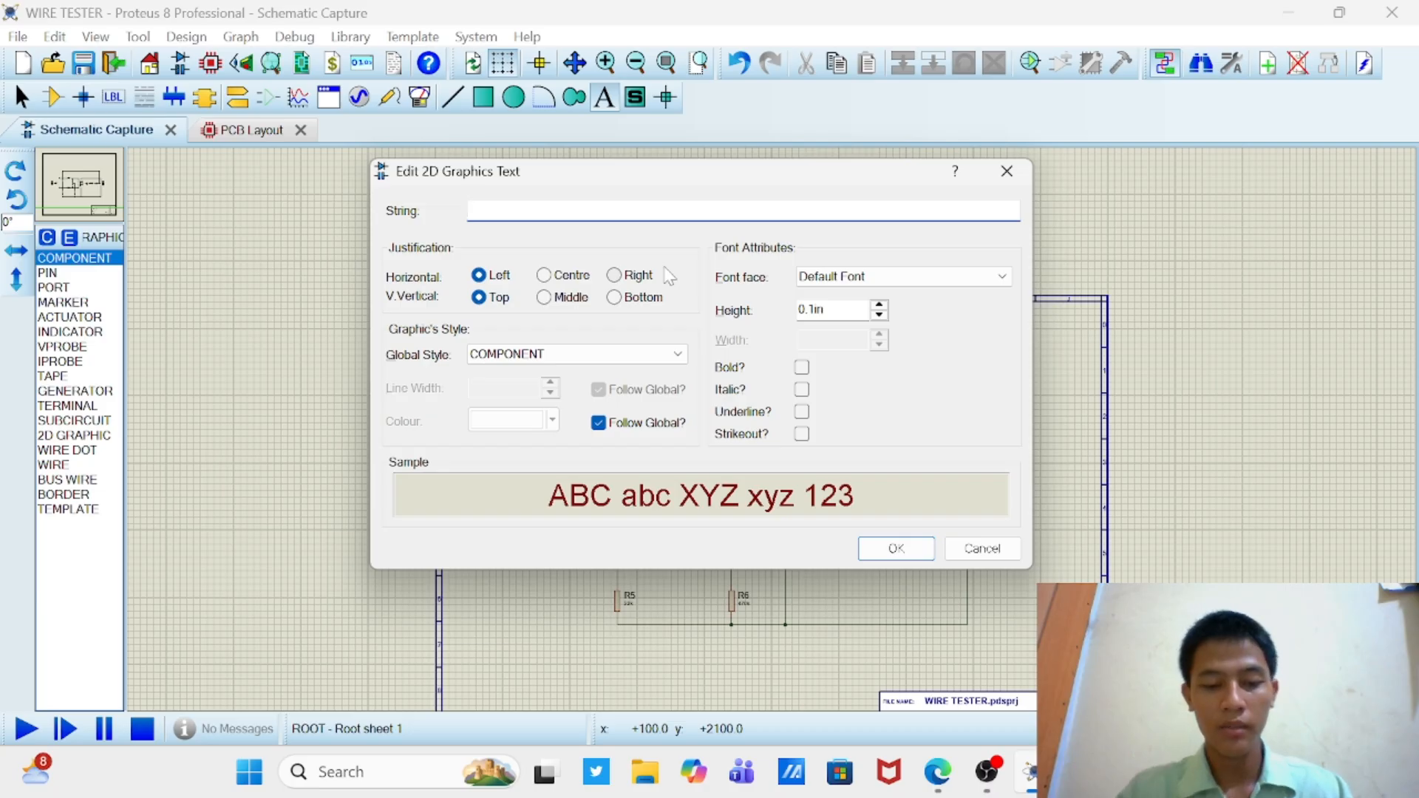
{"action": "type", "text": "WIRE"}
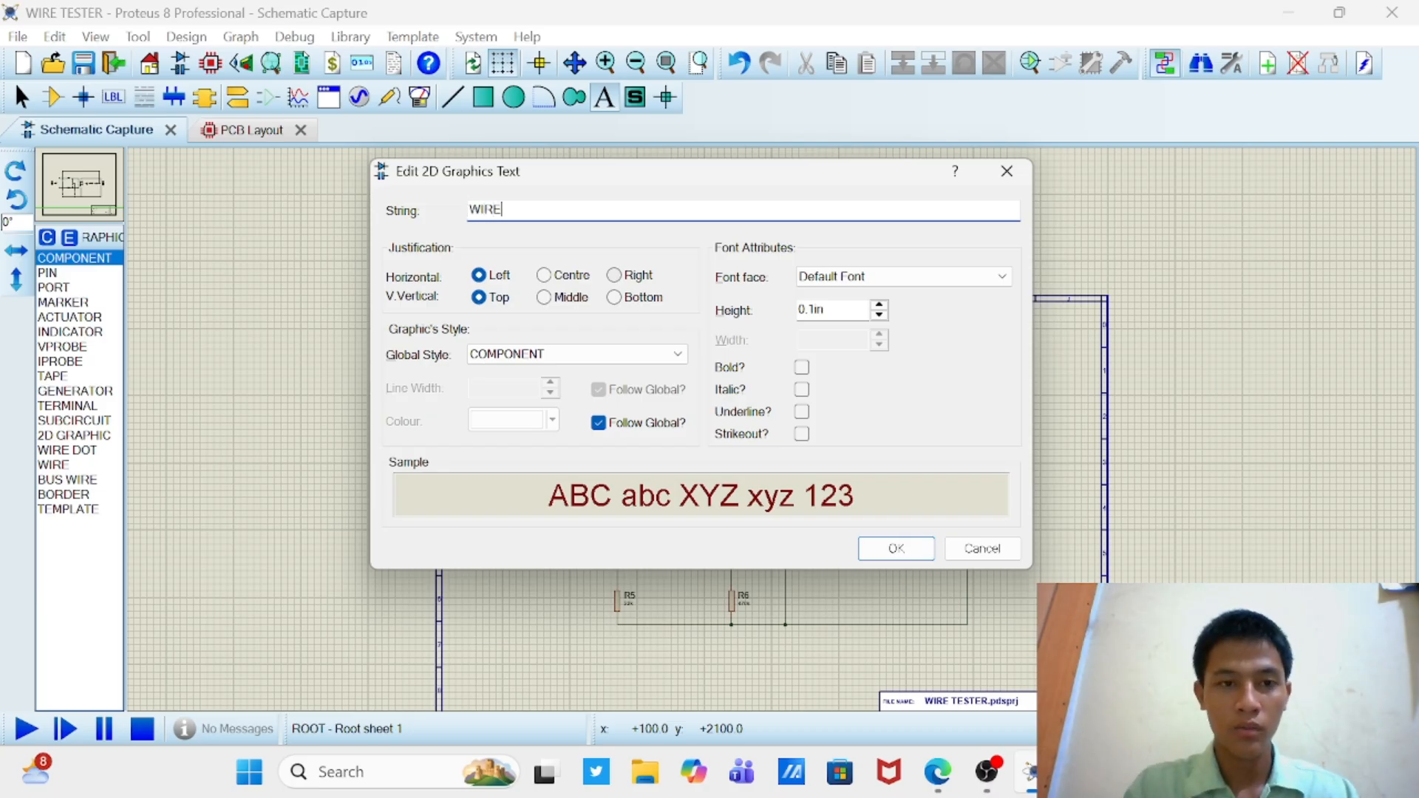
{"action": "type", "text": " TESTER"}
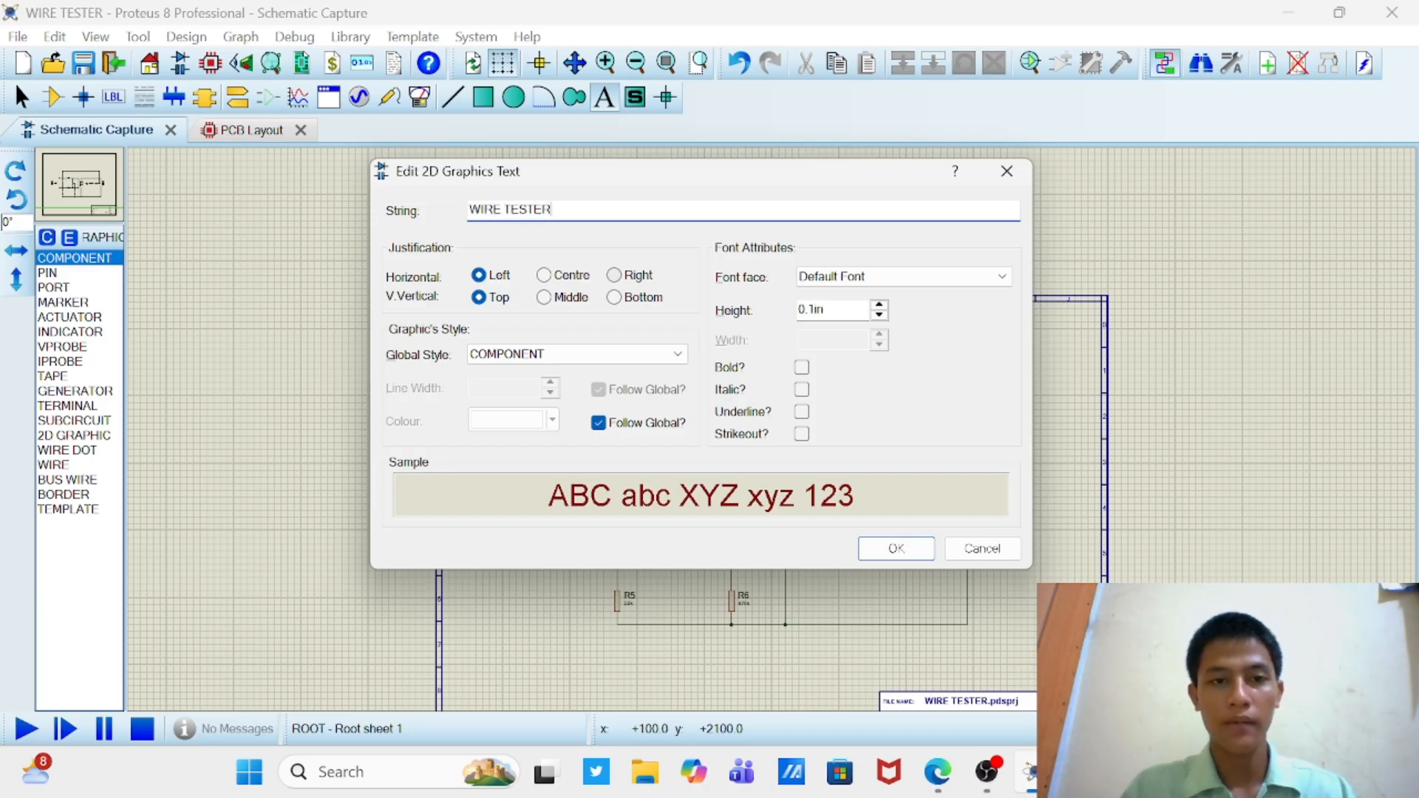
Step: Give the WIRE TESTER text the Bell MT font face and a height of 0.5in, and place it
{"action": "left_click", "coordinate": [989, 277]}
{"action": "scroll", "coordinate": [939, 436], "scroll_direction": "down", "scroll_amount": 6}
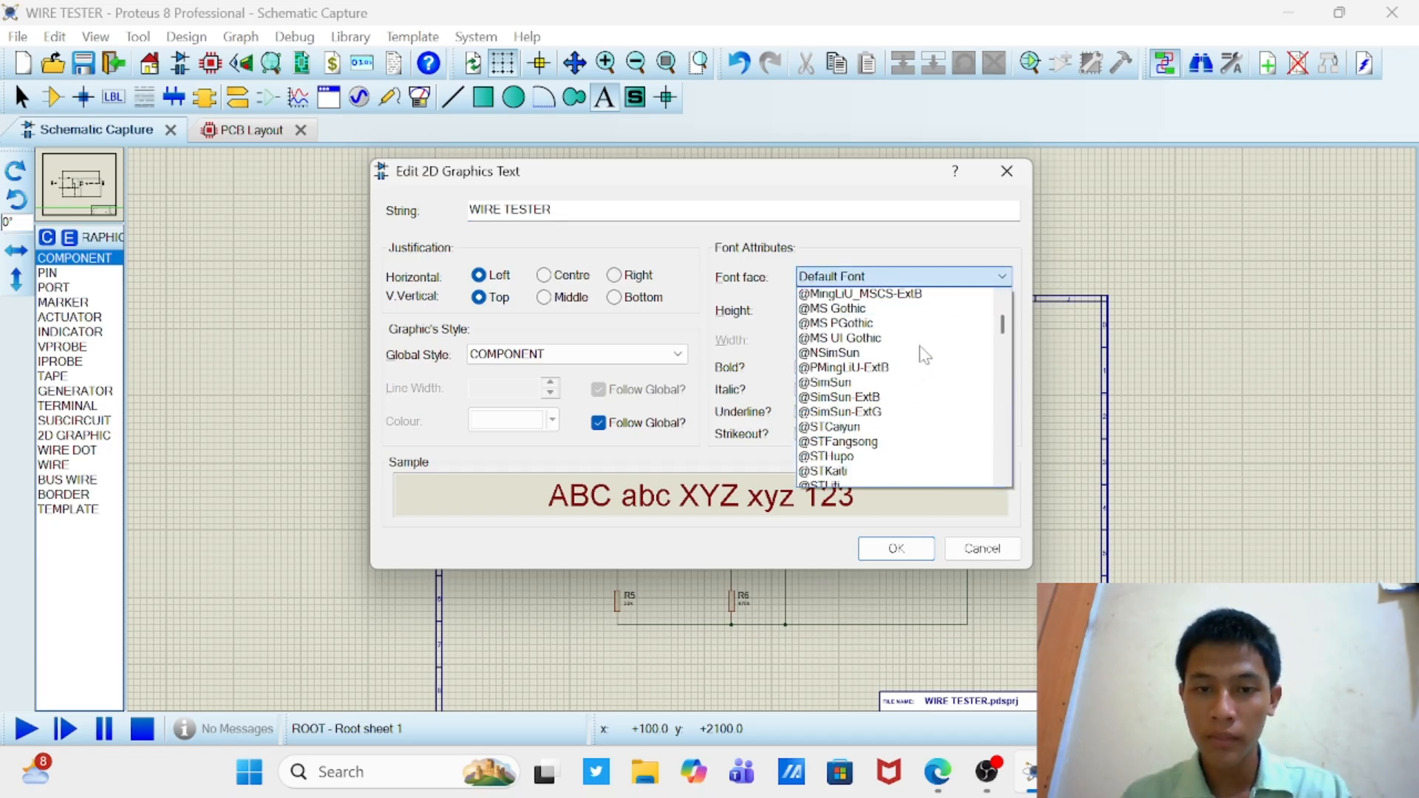
{"action": "scroll", "coordinate": [924, 355], "scroll_direction": "down", "scroll_amount": 4}
{"action": "scroll", "coordinate": [924, 355], "scroll_direction": "down", "scroll_amount": 5}
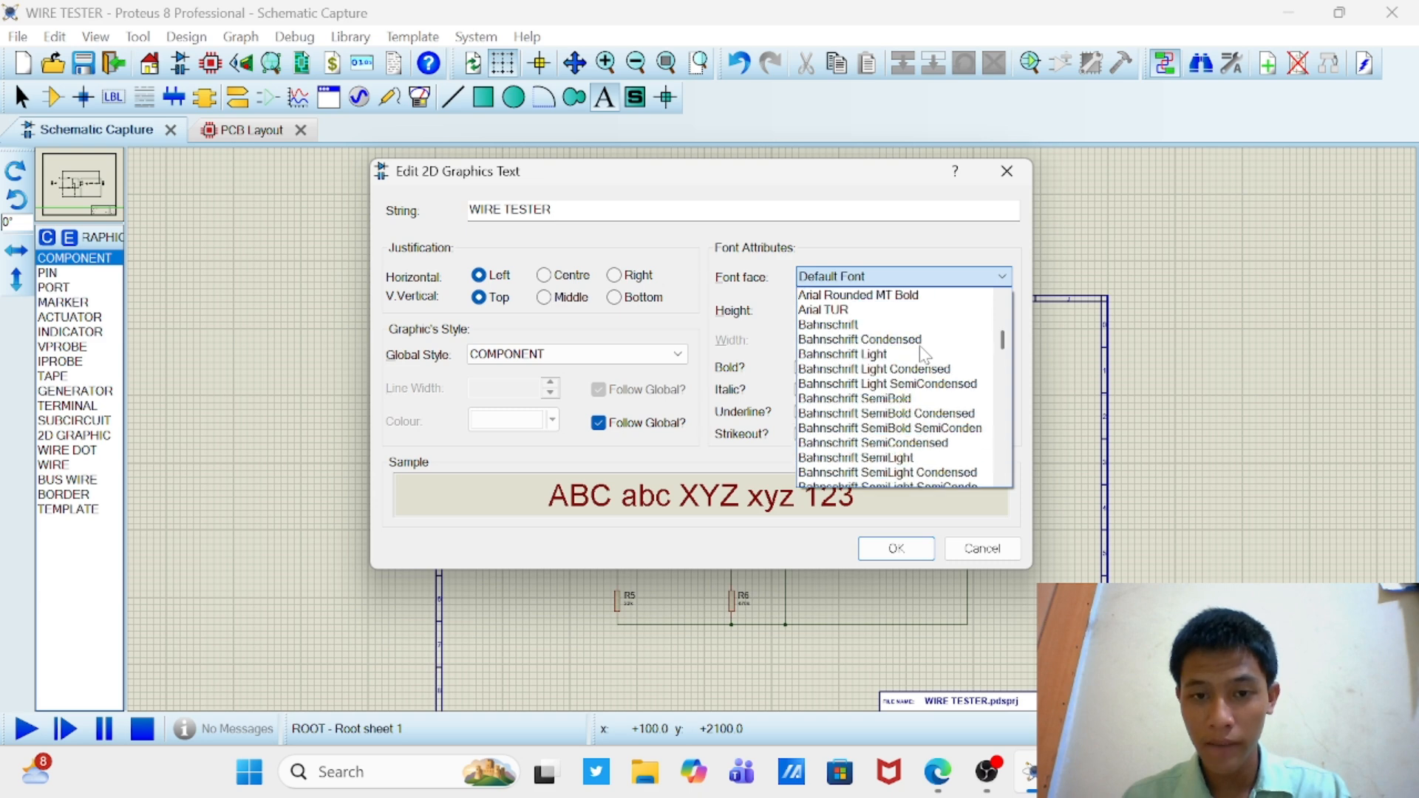
{"action": "scroll", "coordinate": [924, 355], "scroll_direction": "down", "scroll_amount": 5}
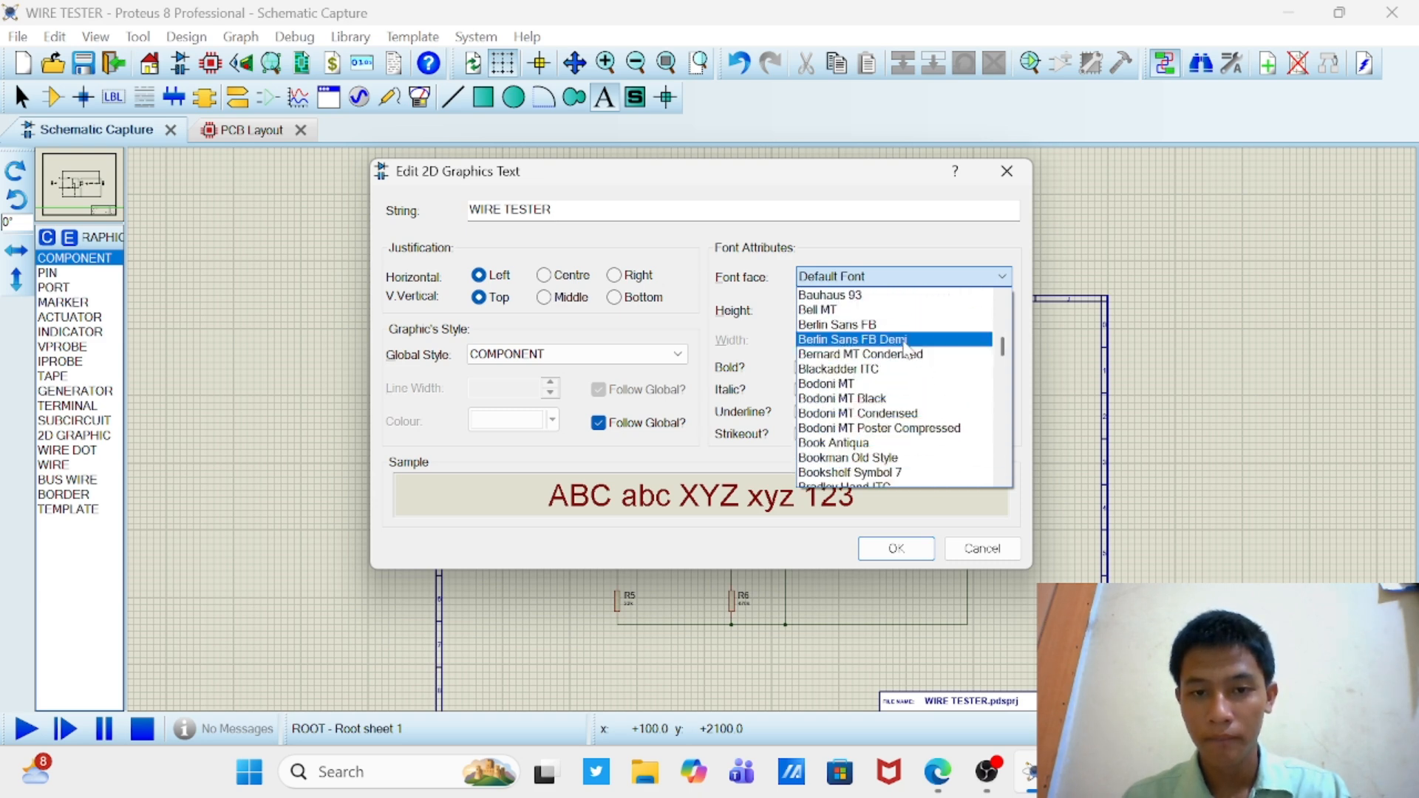
{"action": "left_click", "coordinate": [863, 313]}
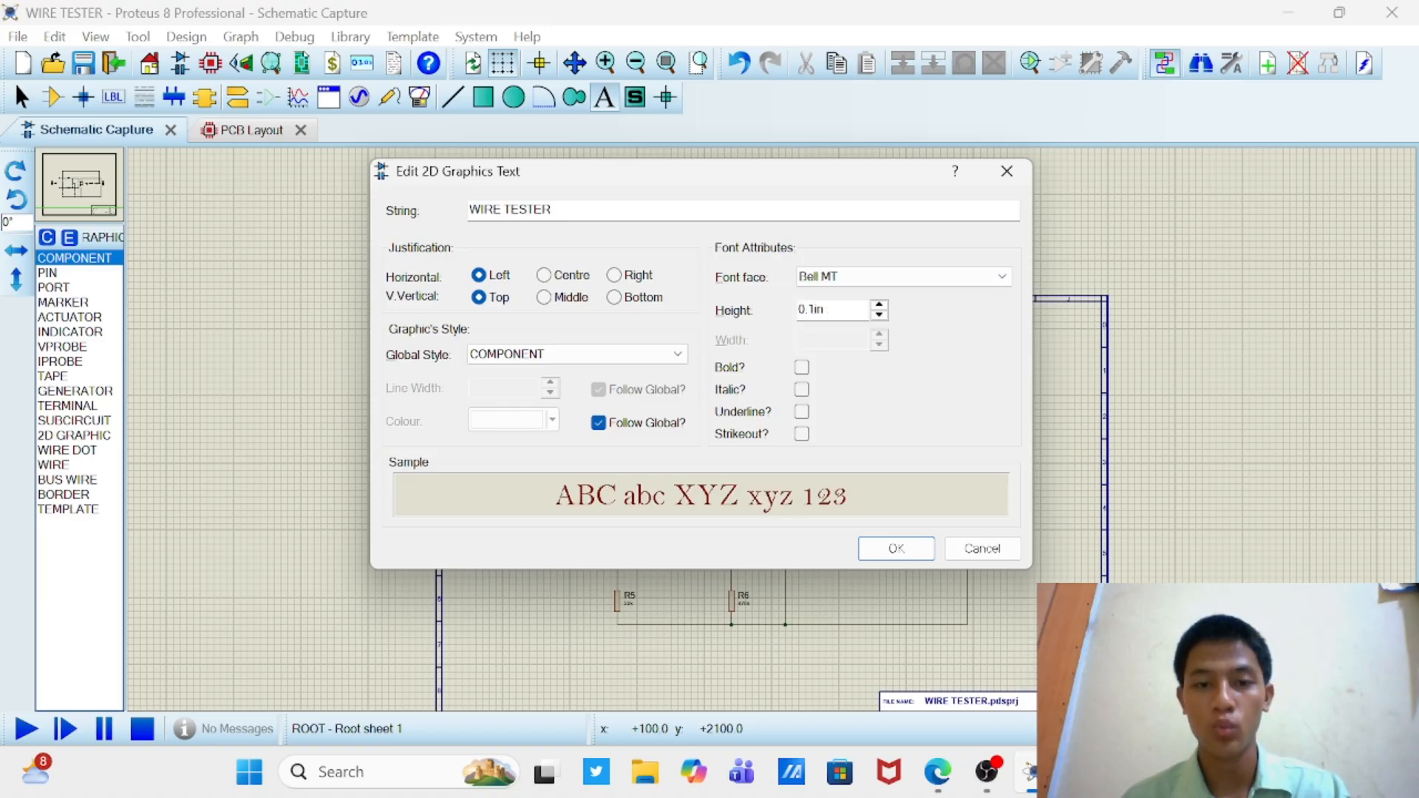
{"action": "left_click", "coordinate": [810, 309]}
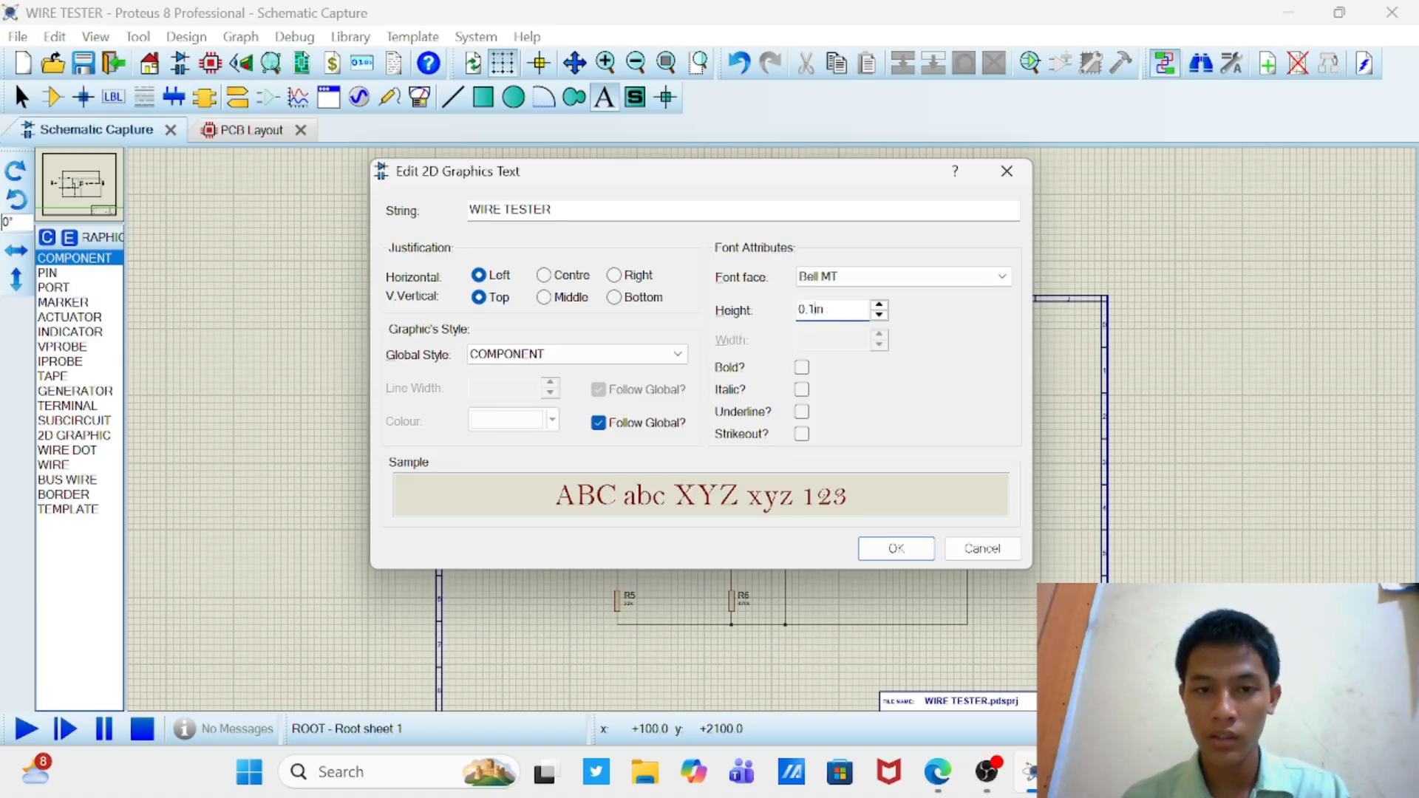
{"action": "key", "text": "Delete"}
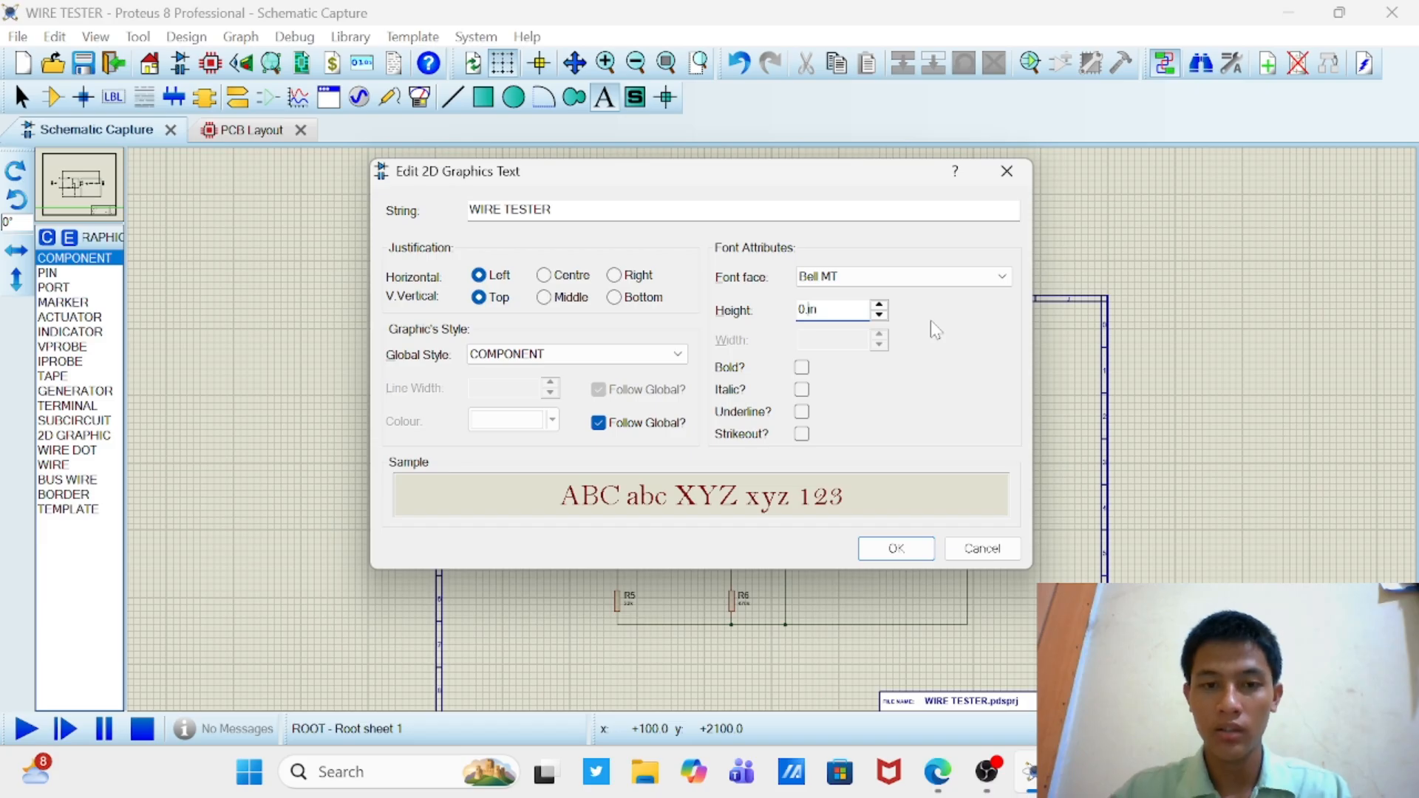
{"action": "type", "text": "5"}
{"action": "key", "text": "Return"}
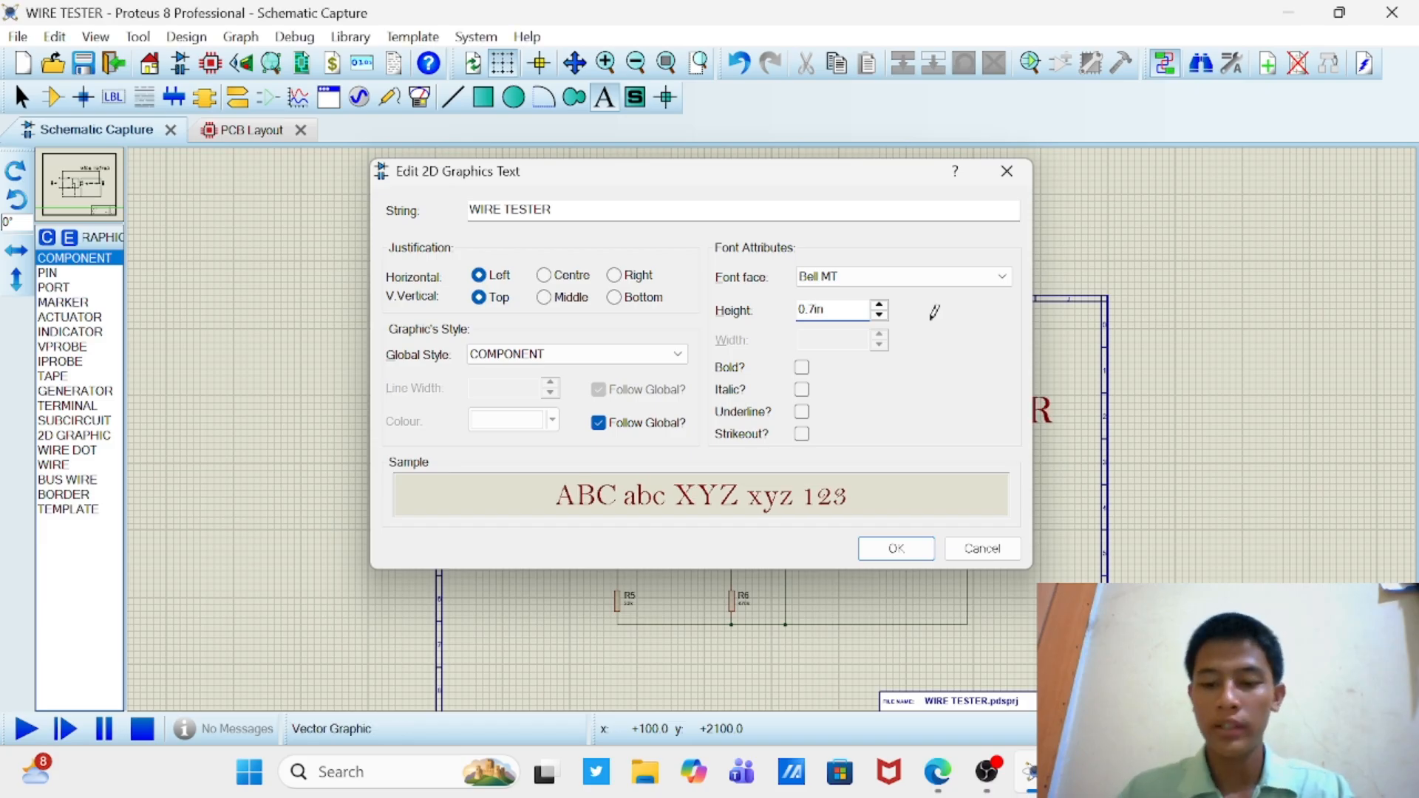
Step: Move the WIRE TESTER title so that it is centred above the circuit
{"action": "left_click", "coordinate": [61, 100]}
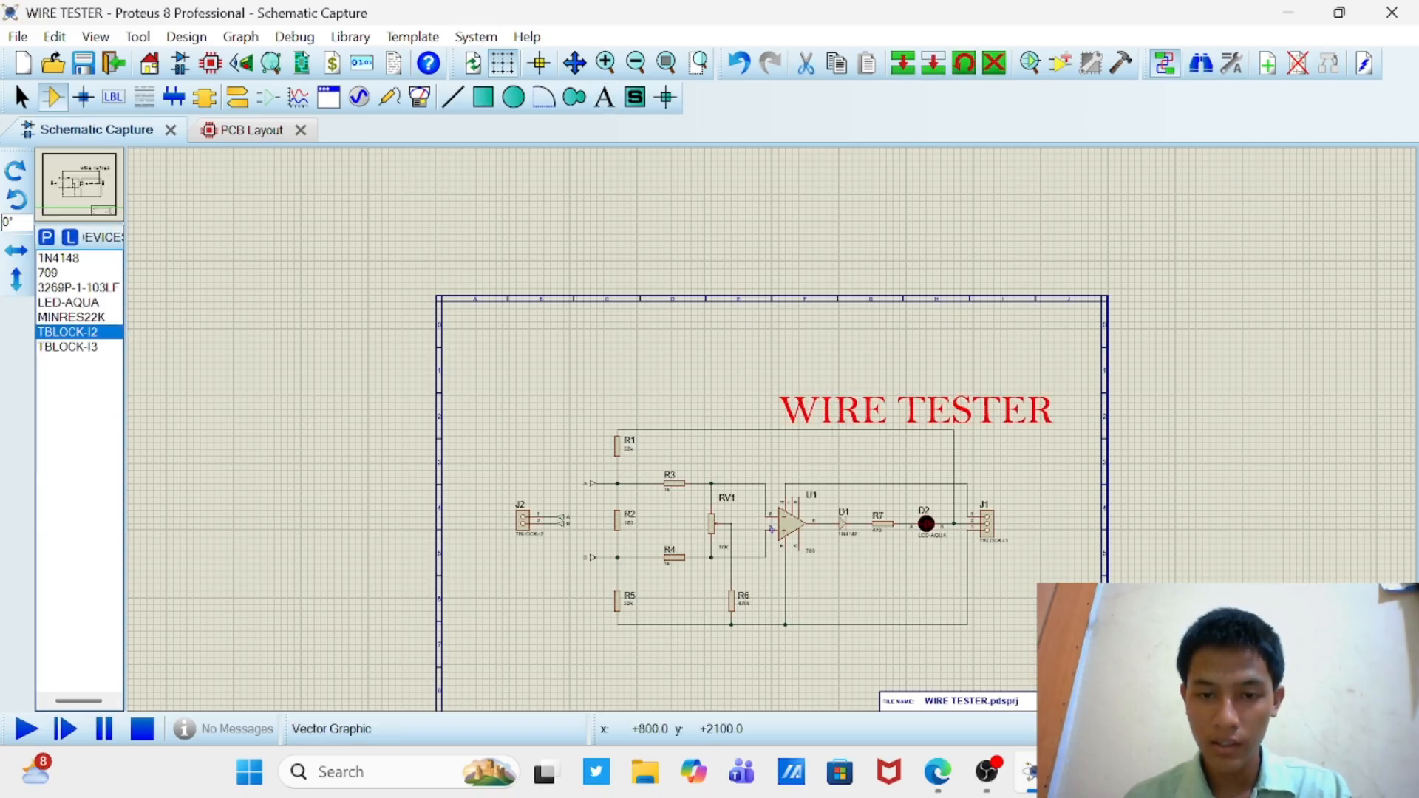
{"action": "left_click_drag", "start_coordinate": [824, 406], "coordinate": [695, 384]}
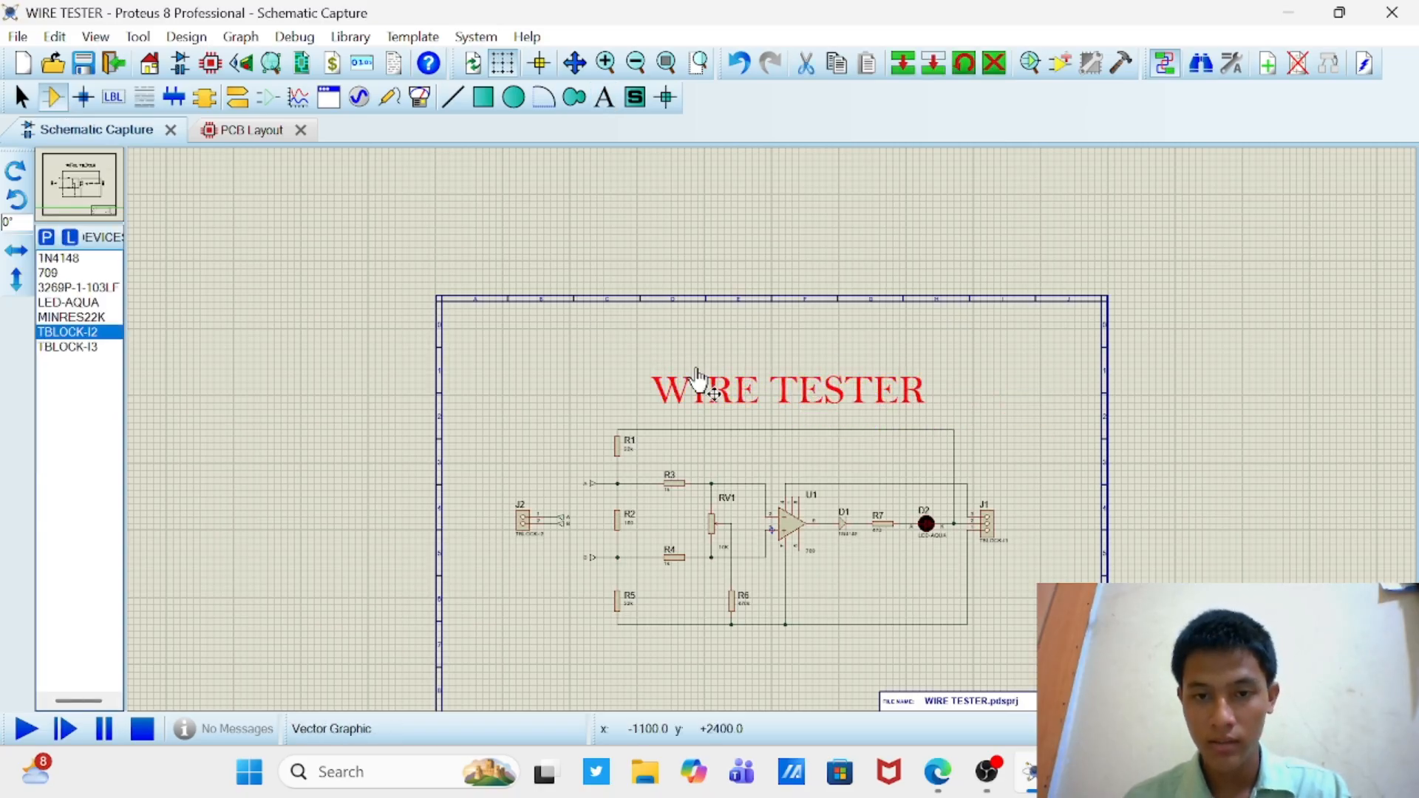
{"action": "scroll", "coordinate": [684, 332], "scroll_direction": "down", "scroll_amount": 3}
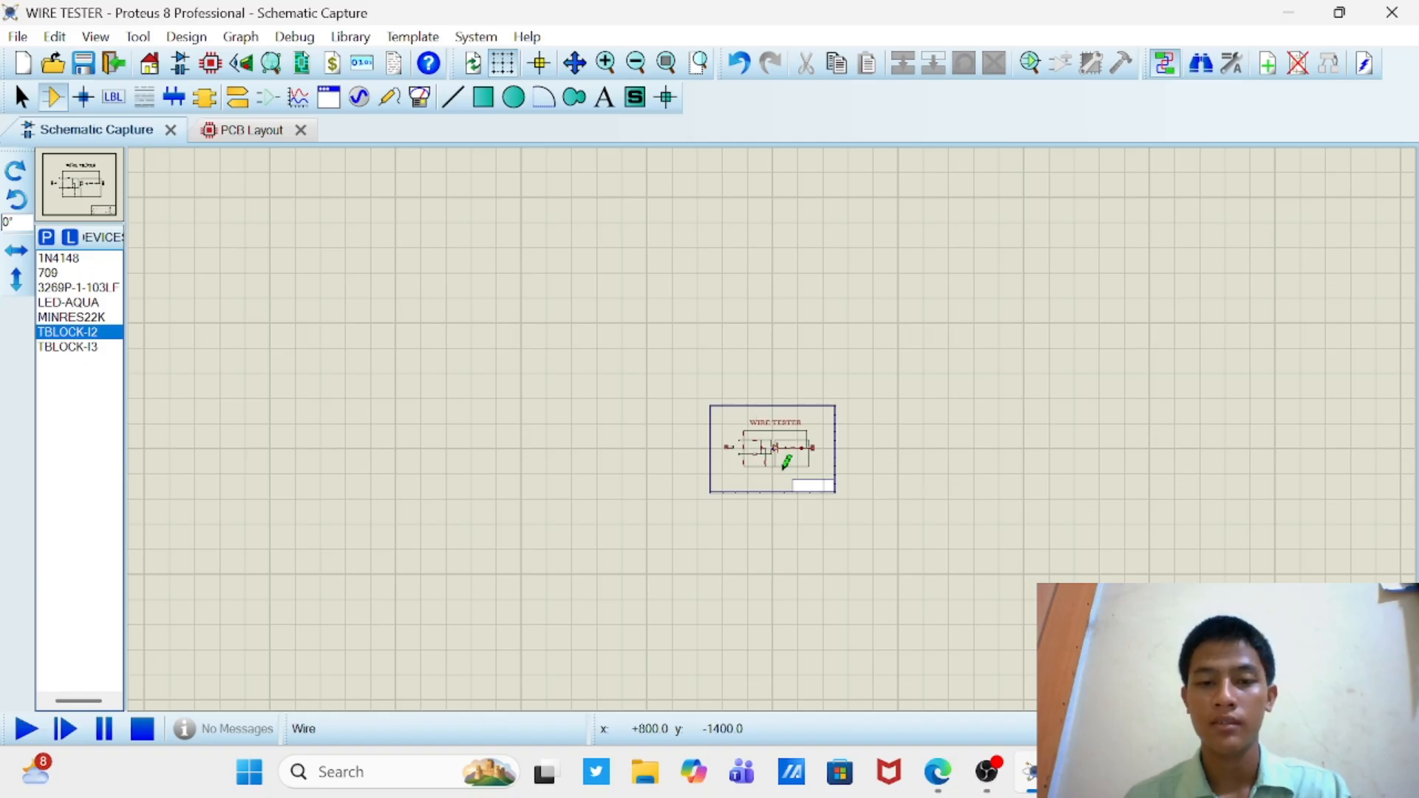
{"action": "scroll", "coordinate": [780, 440], "scroll_direction": "up", "scroll_amount": 2}
{"action": "scroll", "coordinate": [776, 422], "scroll_direction": "up", "scroll_amount": 2}
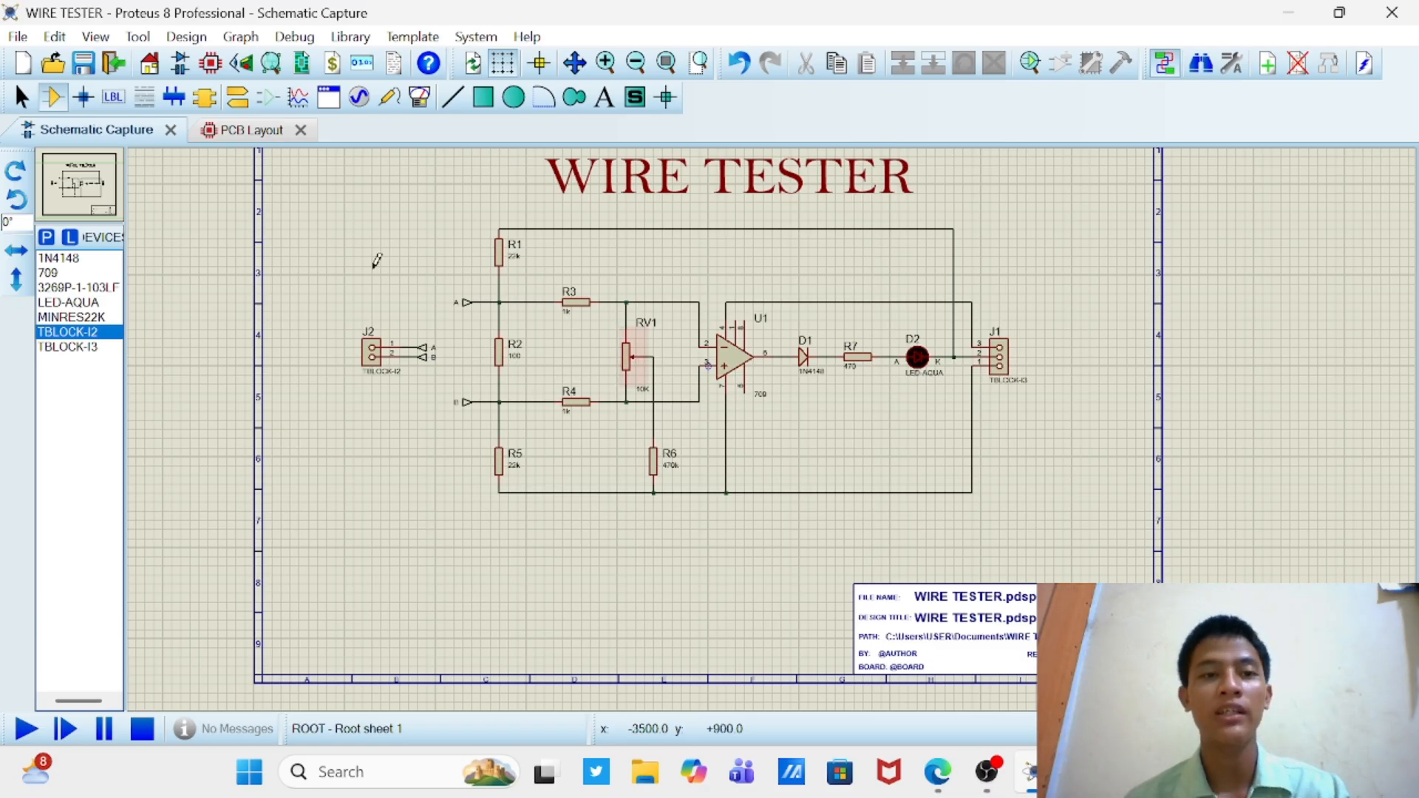
Step: Switch to the PCB layout and bring up the list of components for placement
{"action": "left_click", "coordinate": [253, 139]}
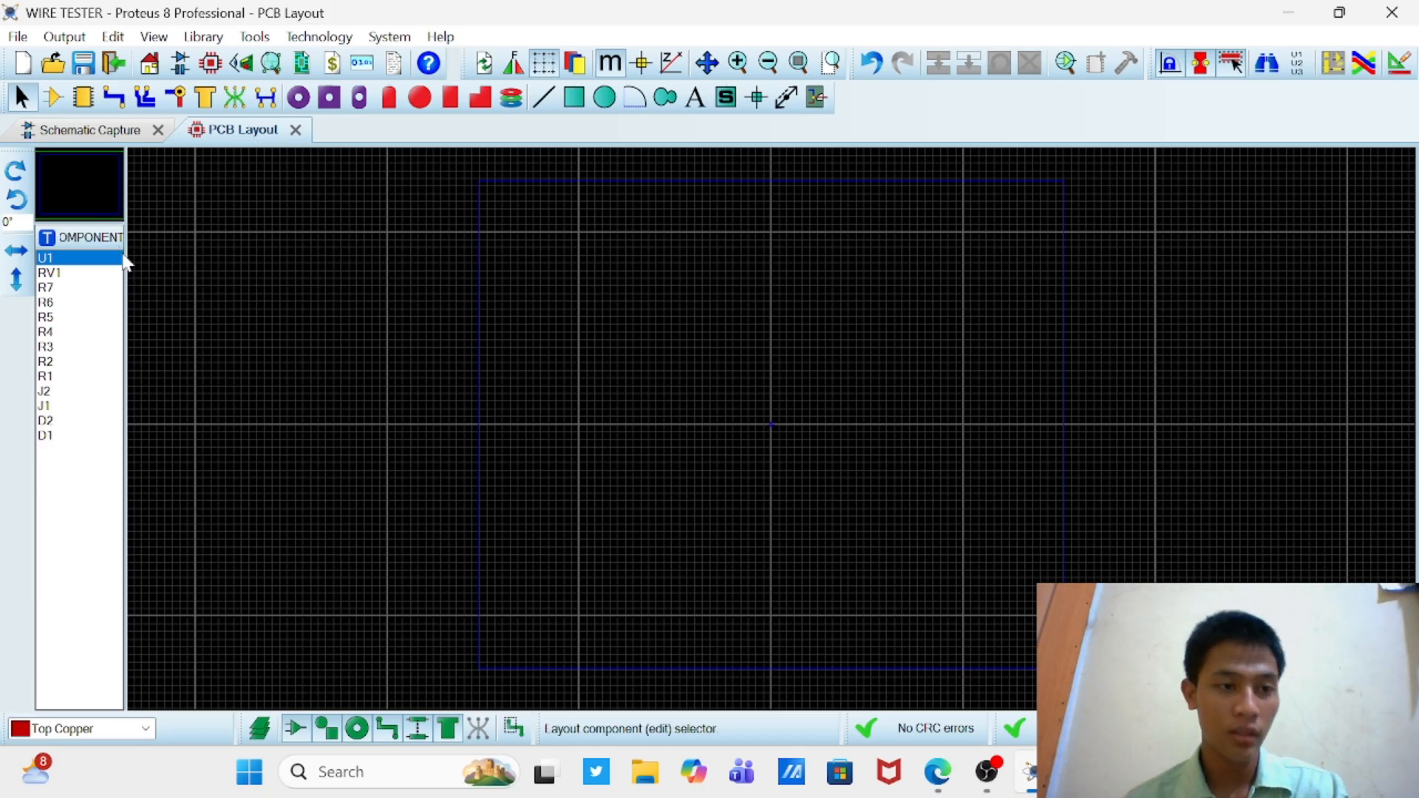
{"action": "left_click", "coordinate": [107, 273]}
{"action": "left_click", "coordinate": [87, 260]}
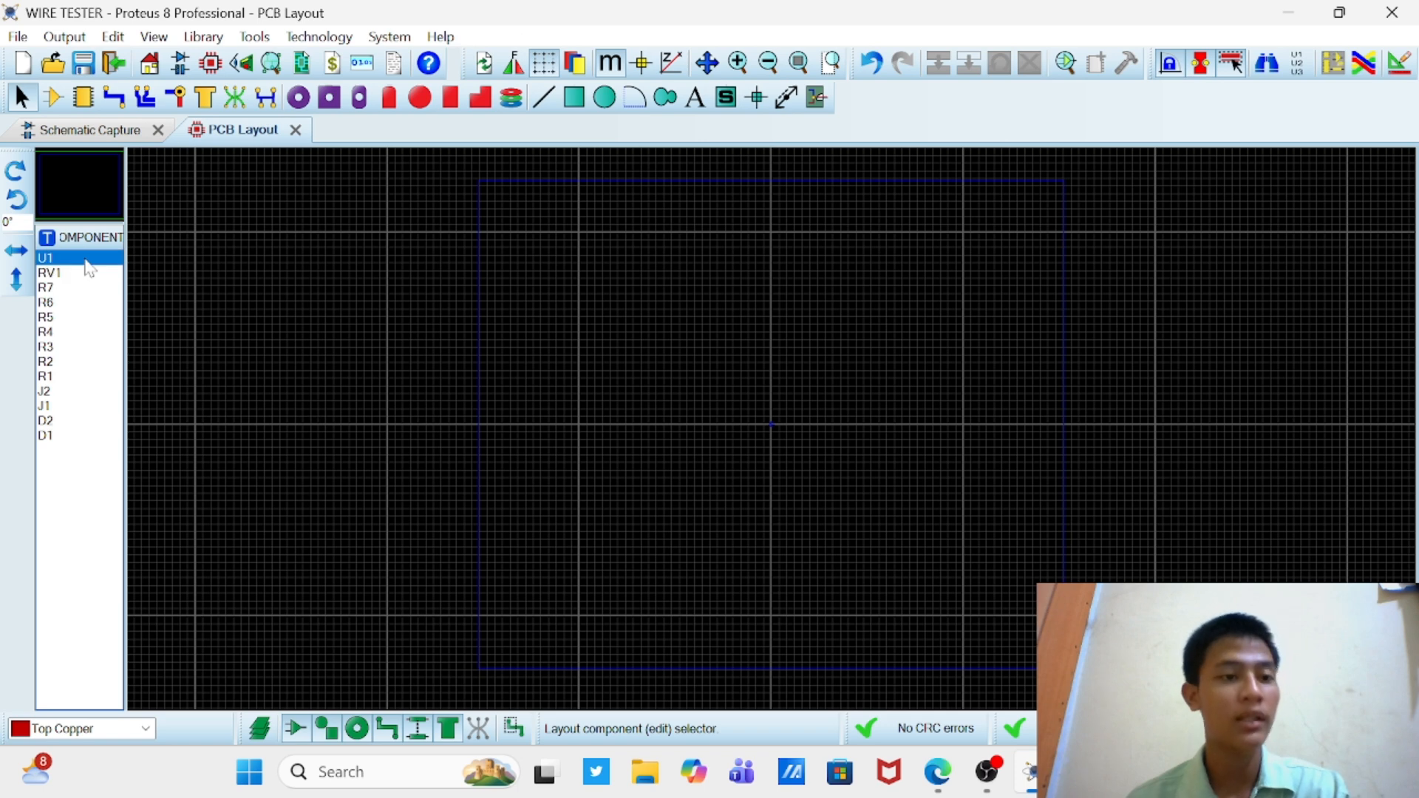
{"action": "left_click", "coordinate": [86, 290]}
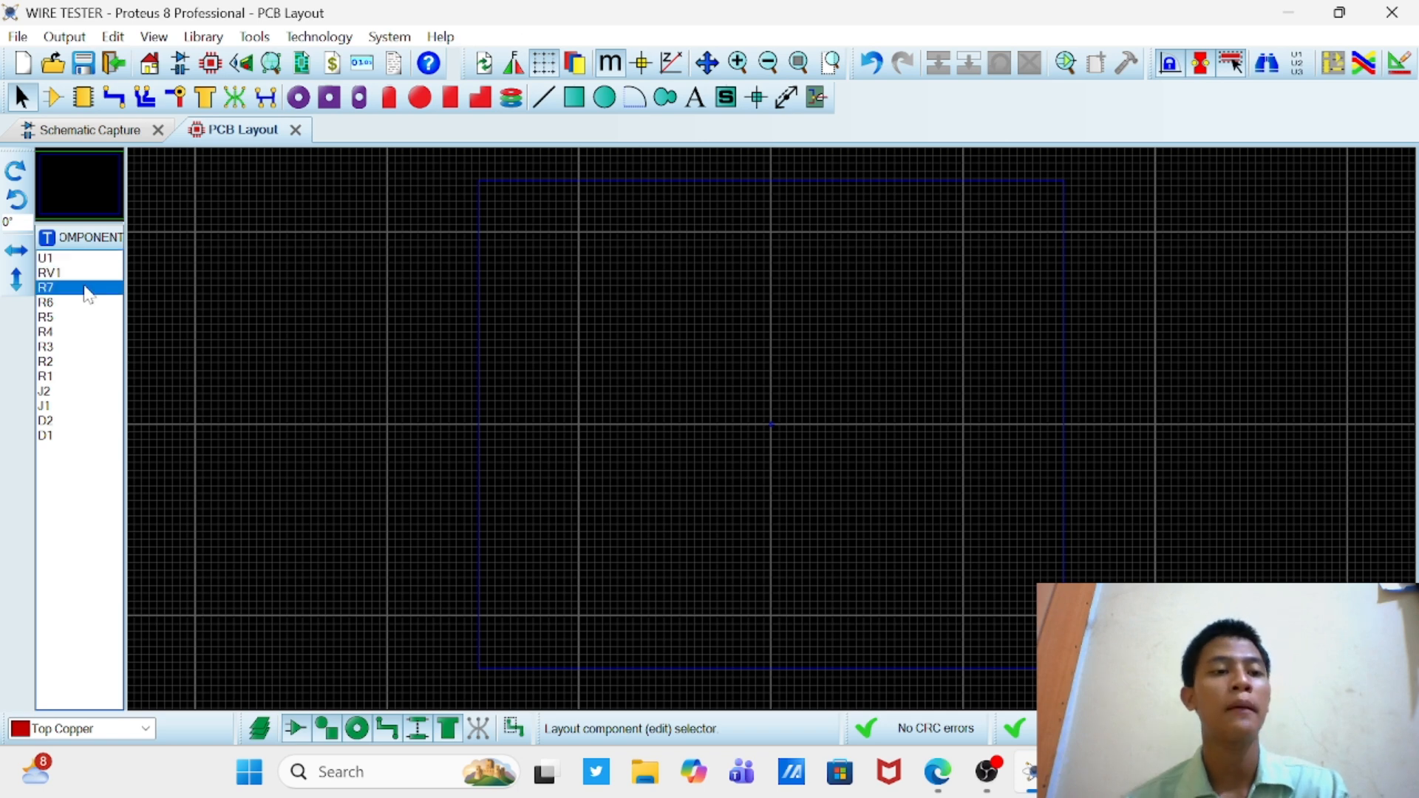
{"action": "left_click", "coordinate": [55, 97]}
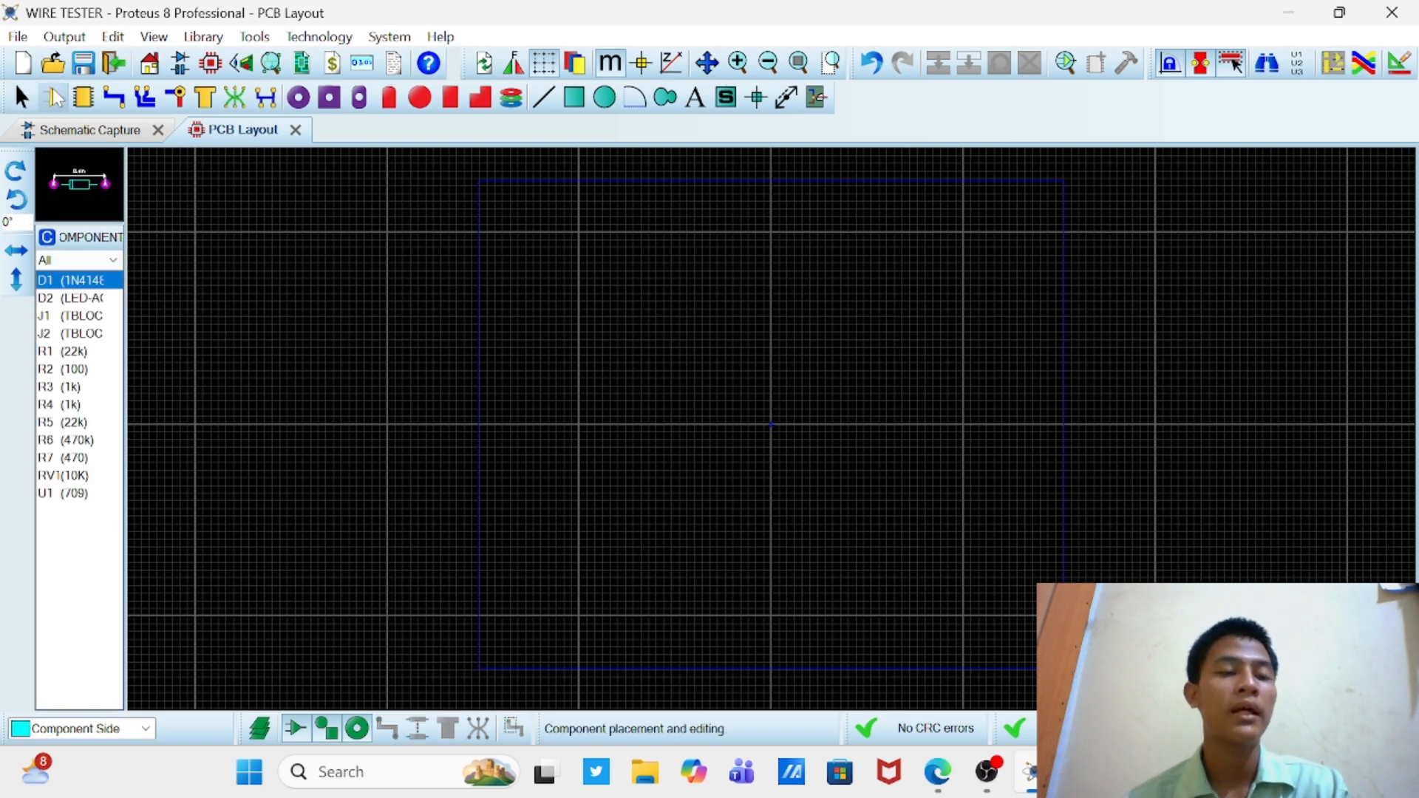
{"action": "left_click", "coordinate": [71, 477]}
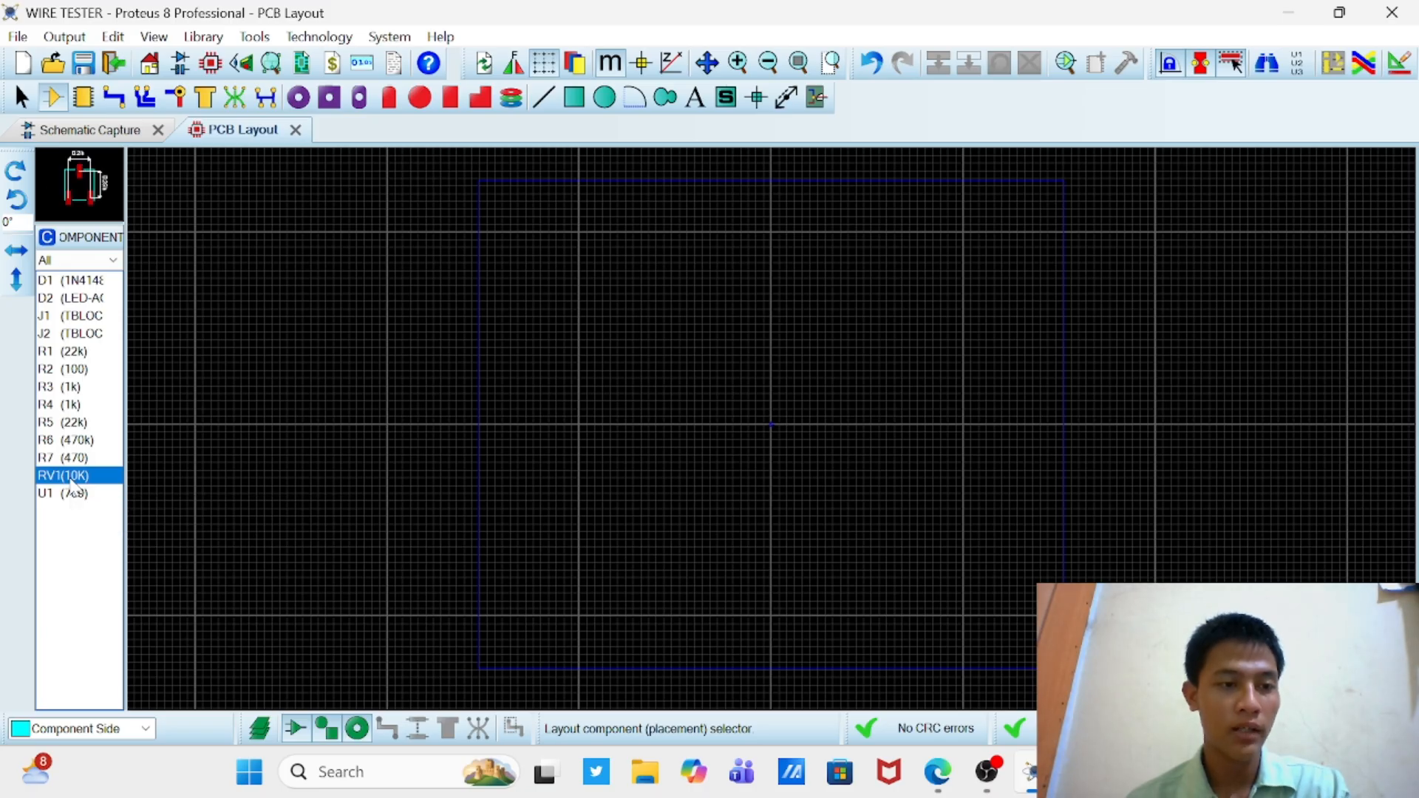
{"action": "left_click", "coordinate": [71, 493]}
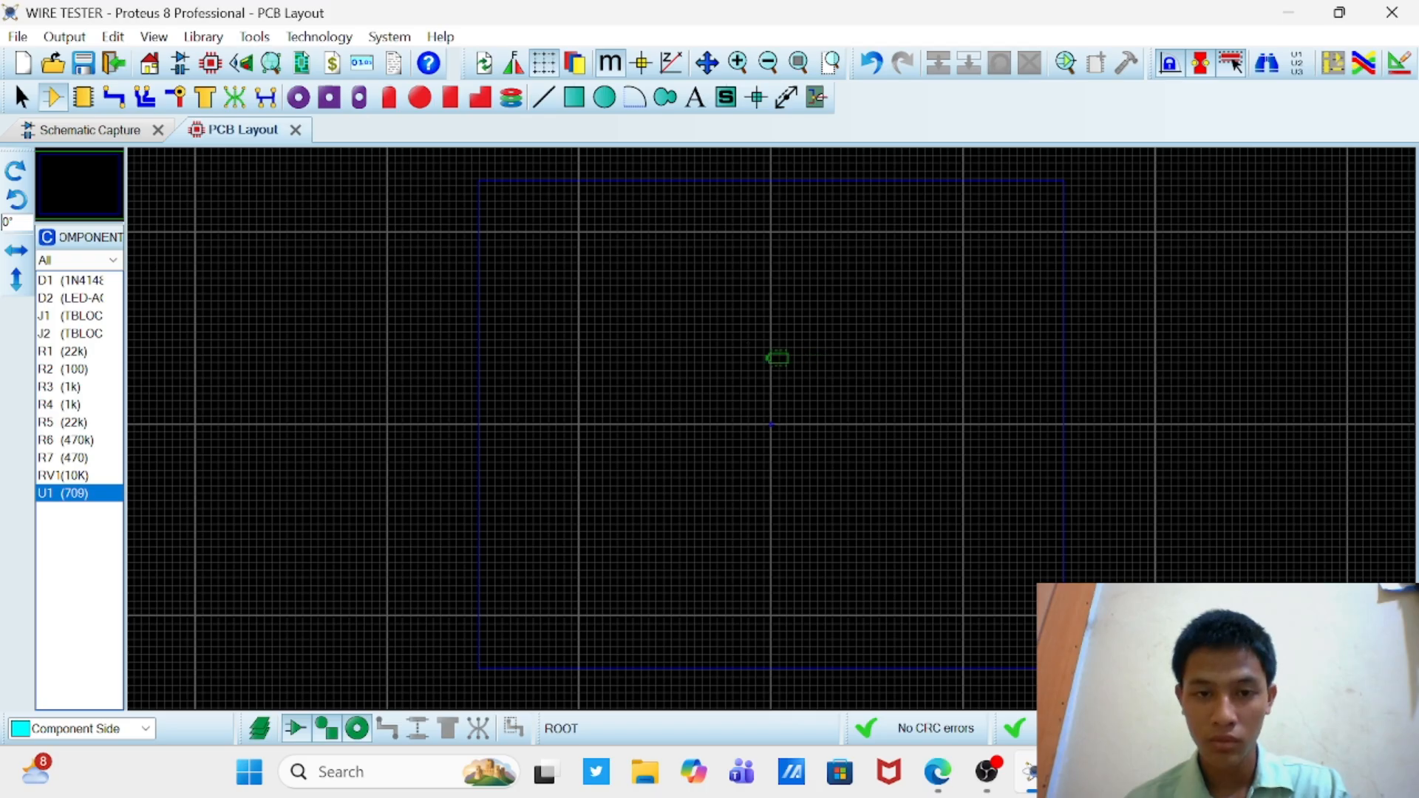
{"action": "right_click", "coordinate": [771, 365]}
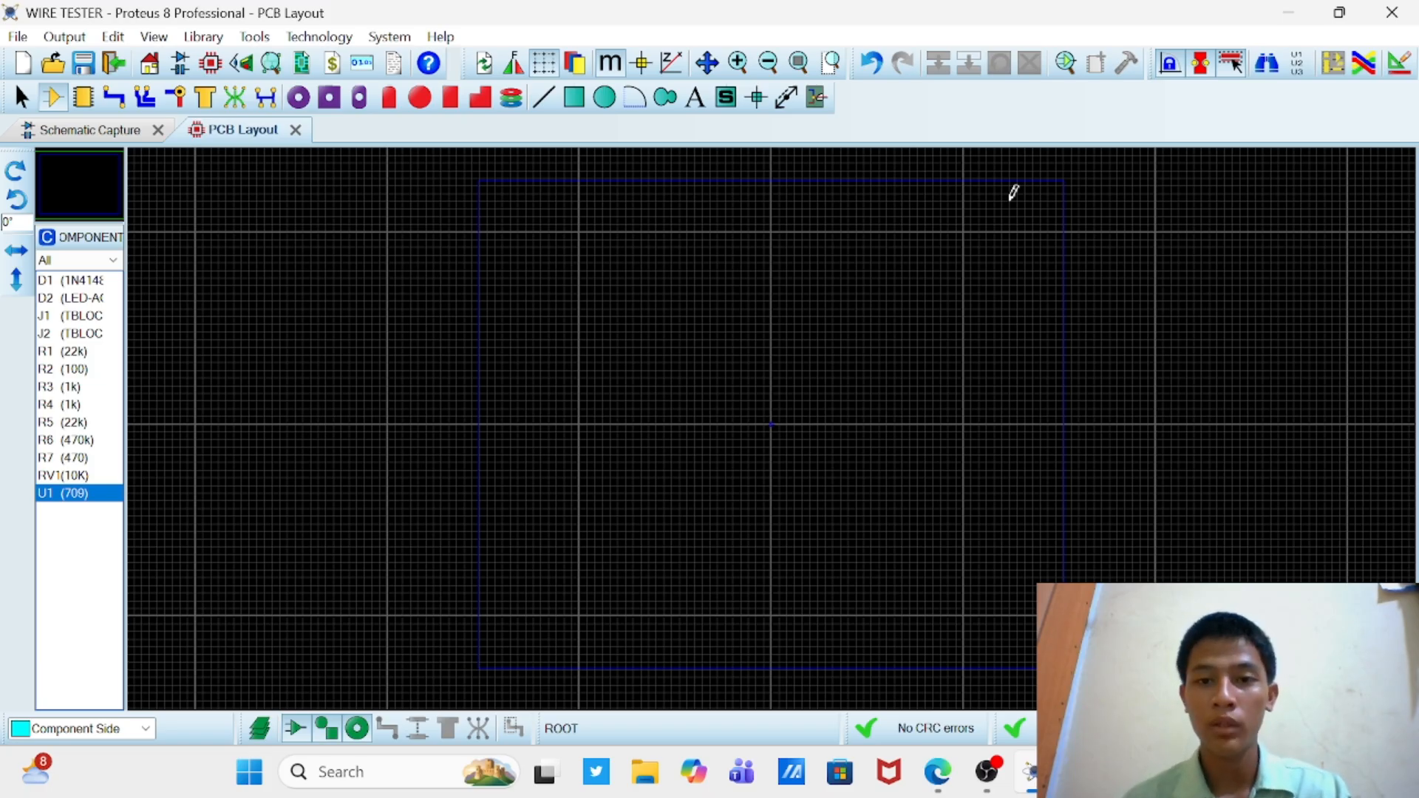
Step: Draw a nearly square 2D graphics box on the Top Silk layer, enclosing the layout's origin
{"action": "left_click", "coordinate": [582, 109]}
{"action": "scroll", "coordinate": [777, 417], "scroll_direction": "up", "scroll_amount": 1}
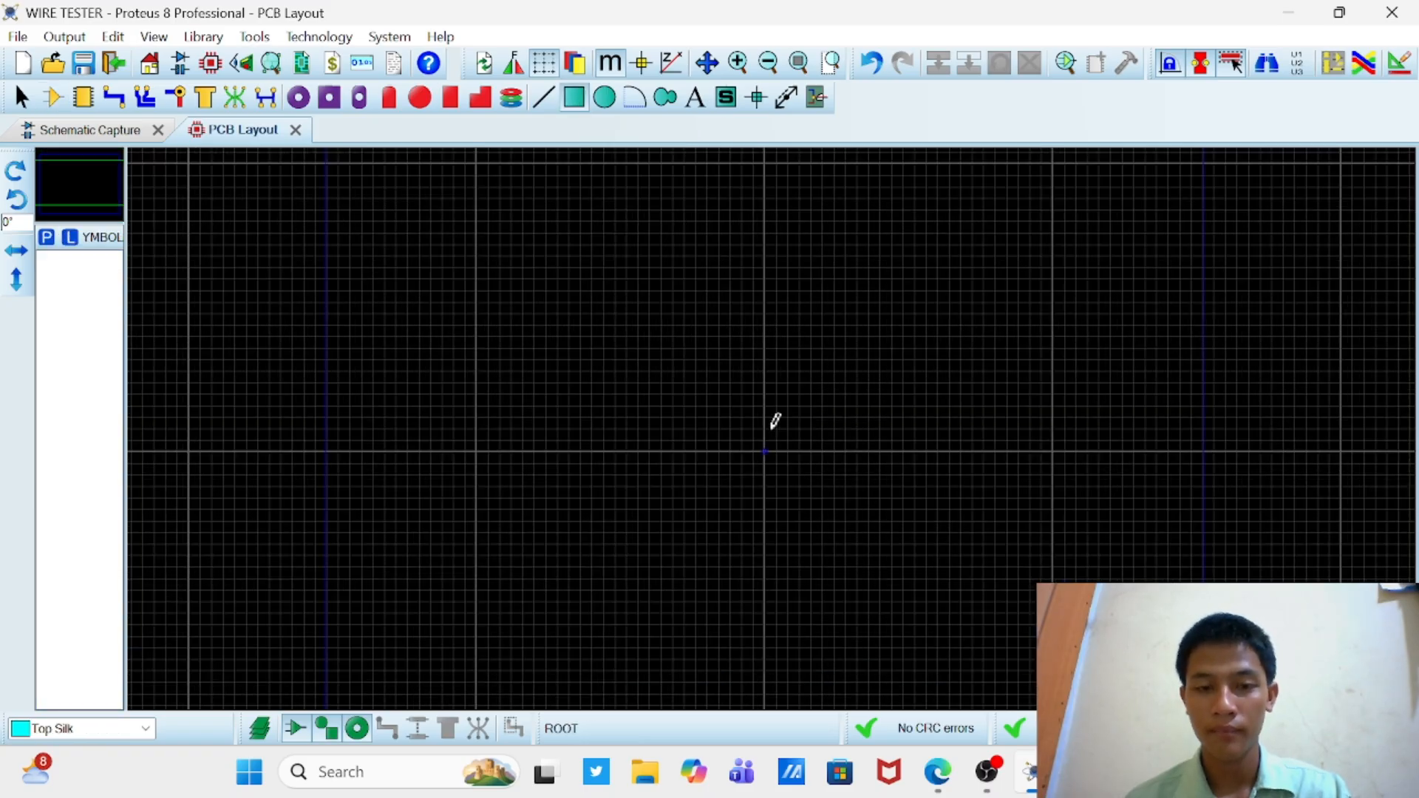
{"action": "mouse_move", "coordinate": [702, 383]}
{"action": "left_mouse_down"}
{"action": "mouse_move", "coordinate": [811, 507]}
{"action": "mouse_move", "coordinate": [827, 496]}
{"action": "mouse_move", "coordinate": [847, 510]}
{"action": "left_mouse_up"}
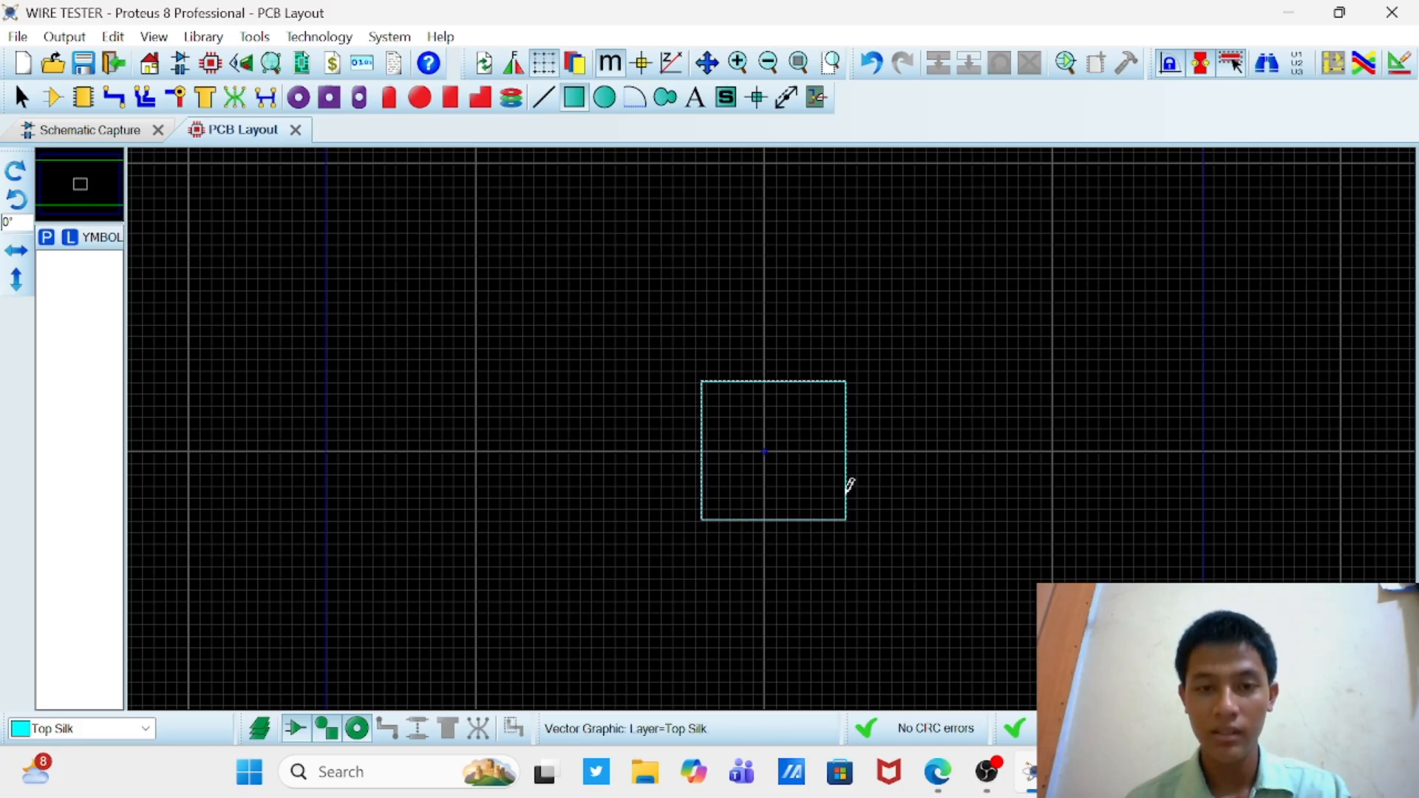
Step: Set the height of the Top Silk box around the origin to 50mm
{"action": "right_click", "coordinate": [850, 486]}
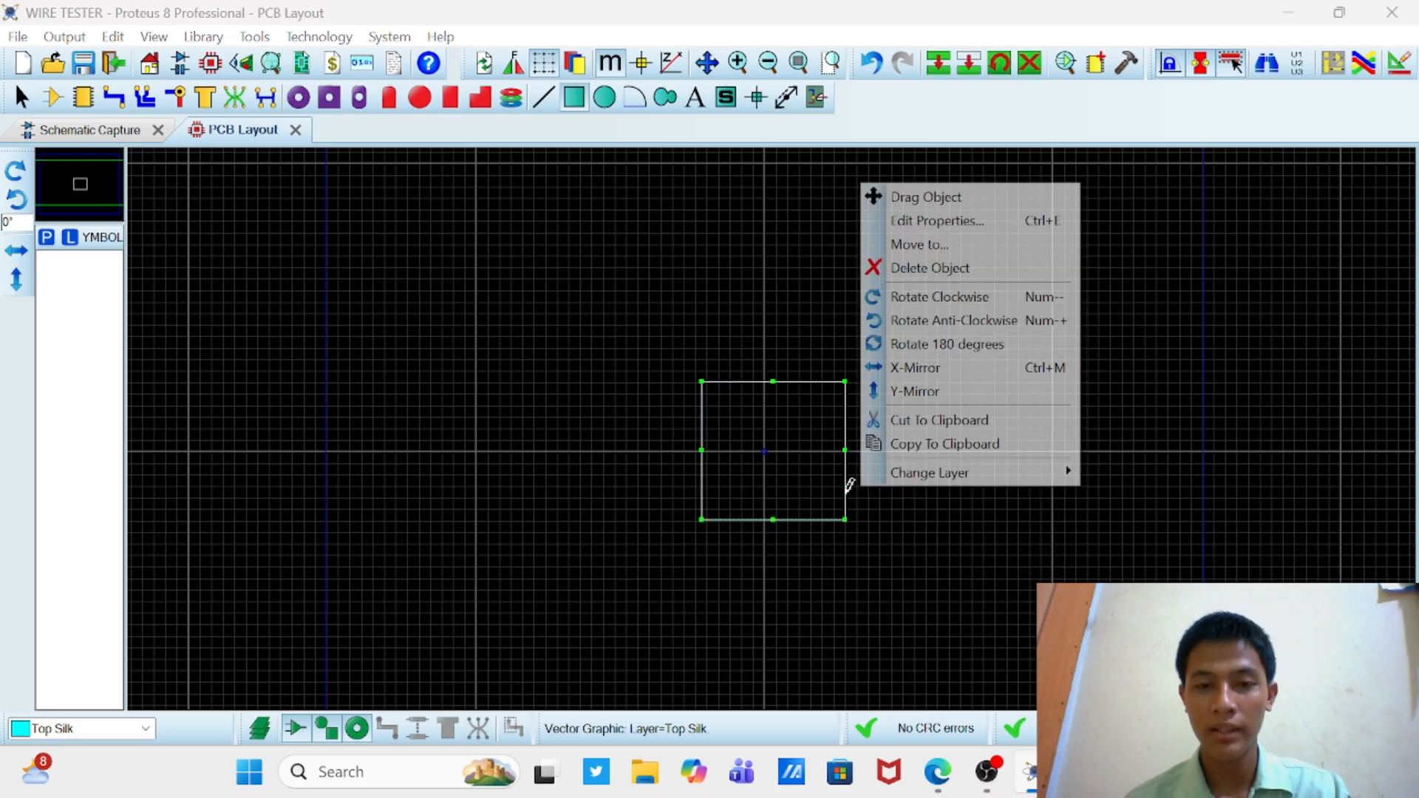
{"action": "left_click", "coordinate": [928, 221]}
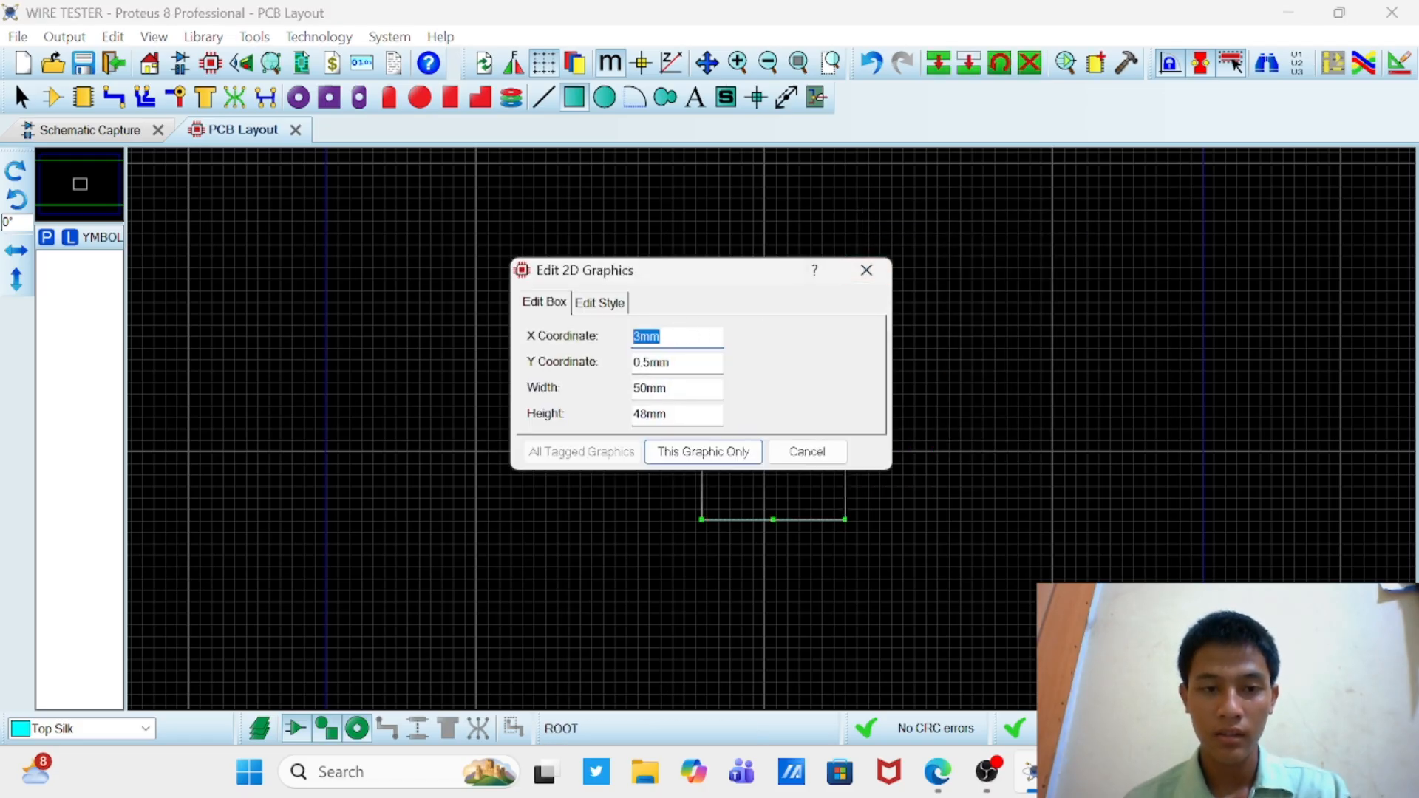
{"action": "left_click", "coordinate": [647, 415]}
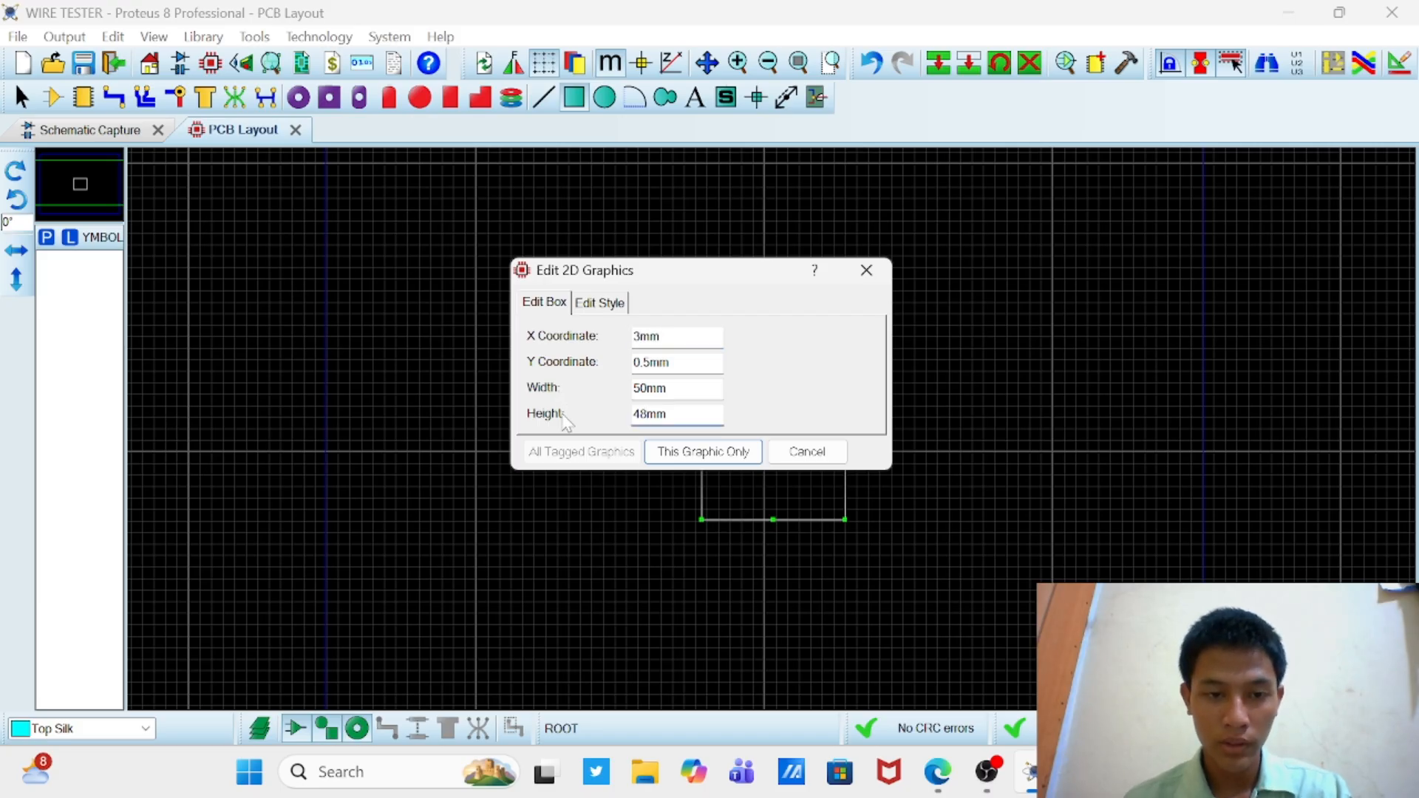
{"action": "key", "text": "BackSpace"}
{"action": "key", "text": "BackSpace"}
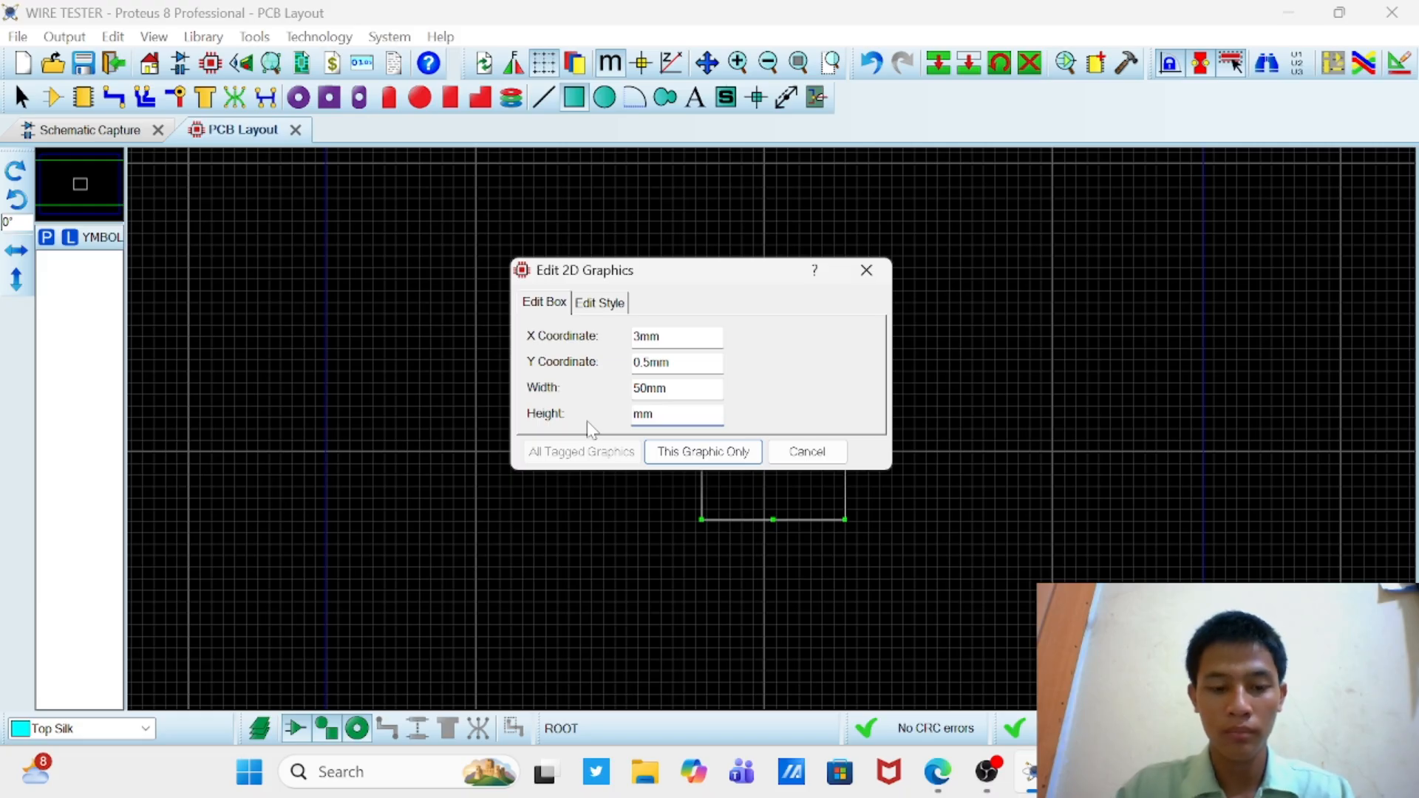
{"action": "type", "text": "50"}
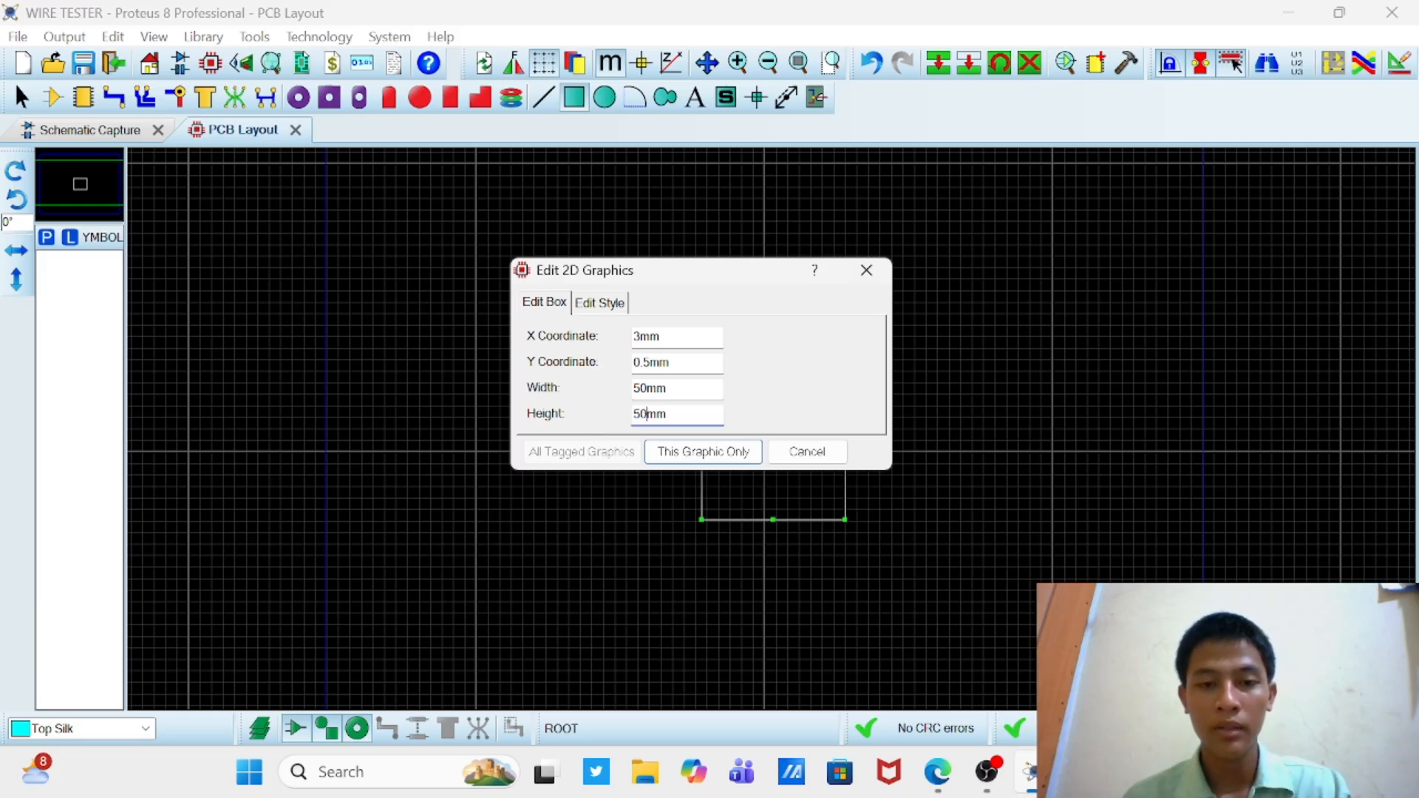
{"action": "left_click", "coordinate": [703, 452]}
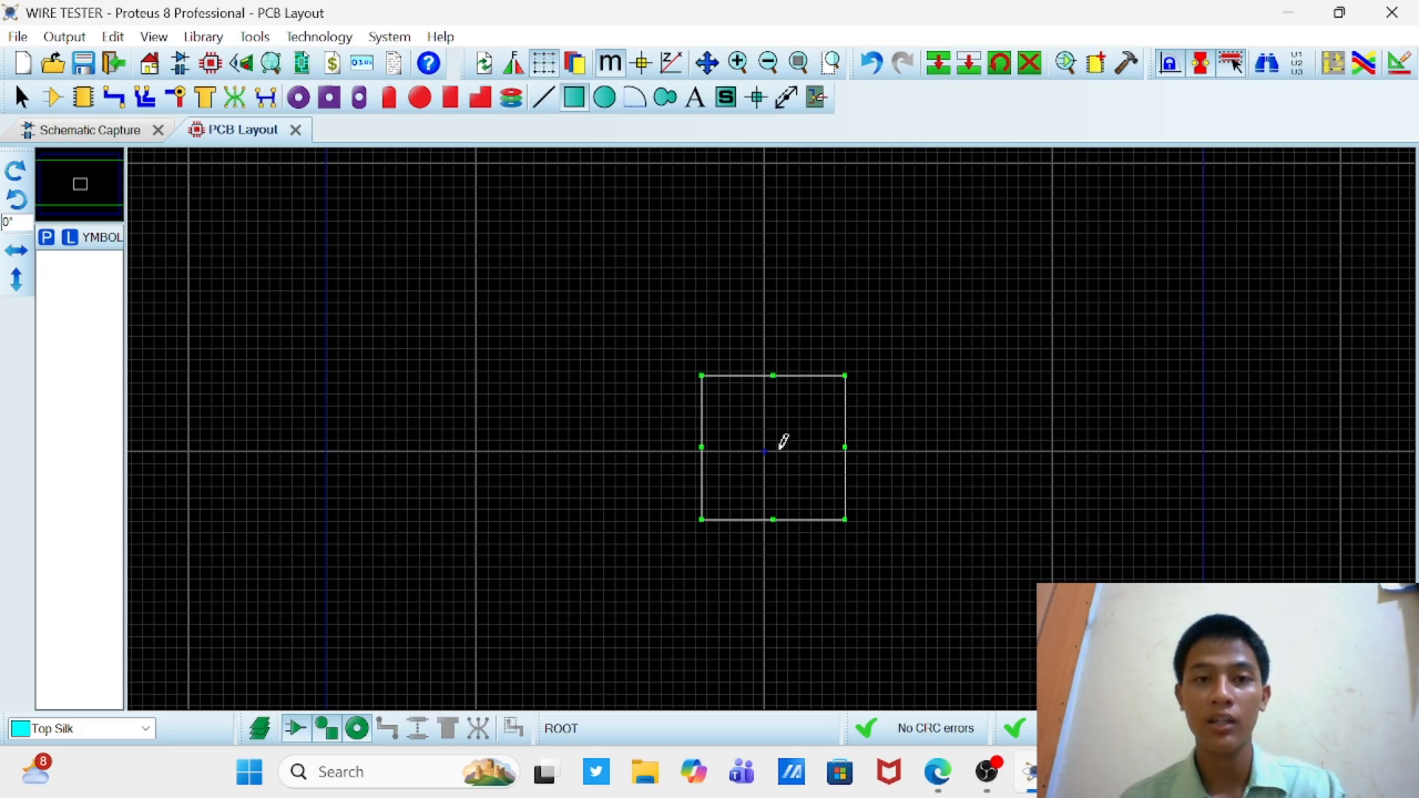
Step: Set the Top Silk box's X and Y coordinates to 0mm so that it is centred on the layout's origin
{"action": "right_click", "coordinate": [847, 412]}
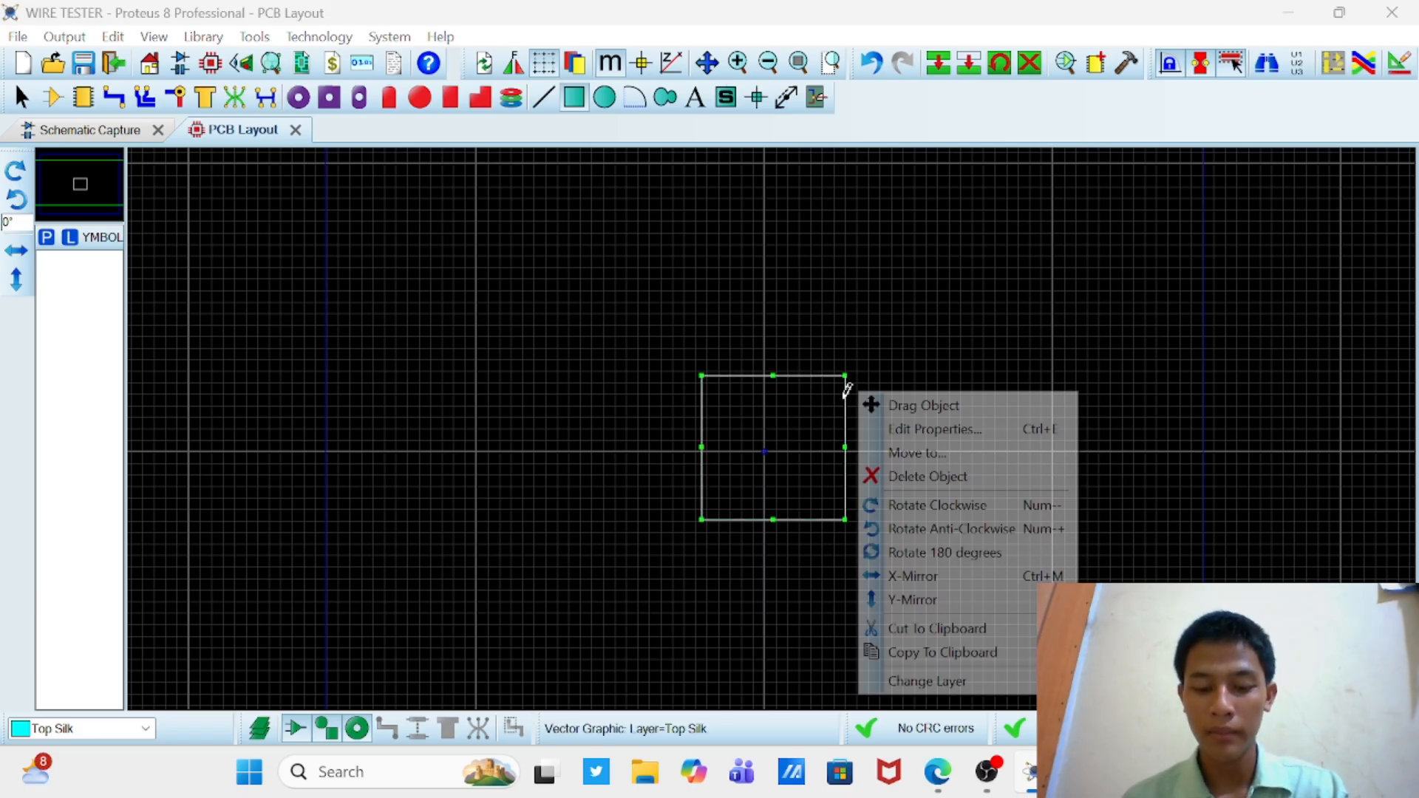
{"action": "left_click", "coordinate": [889, 430]}
{"action": "left_click", "coordinate": [641, 337]}
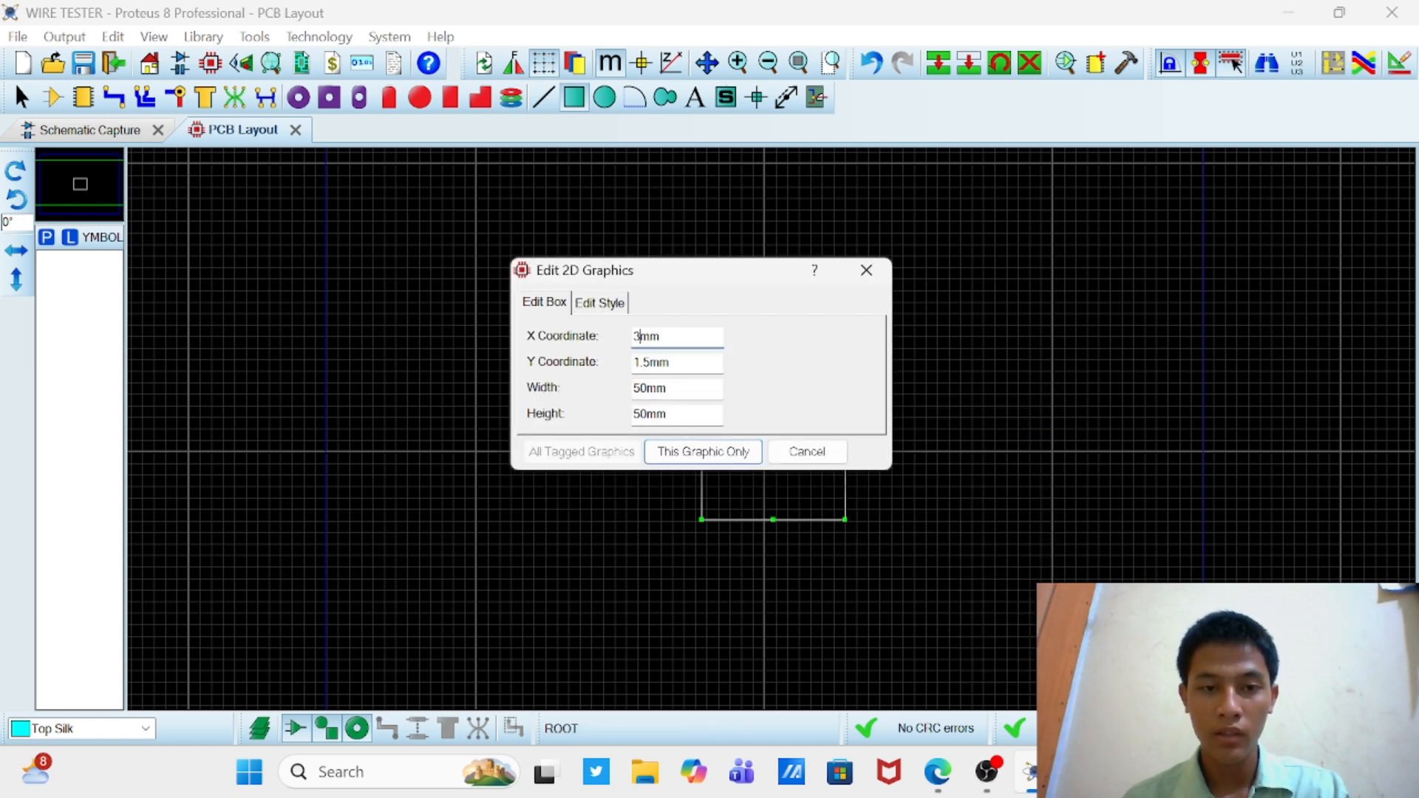
{"action": "key", "text": "BackSpace"}
{"action": "type", "text": "0"}
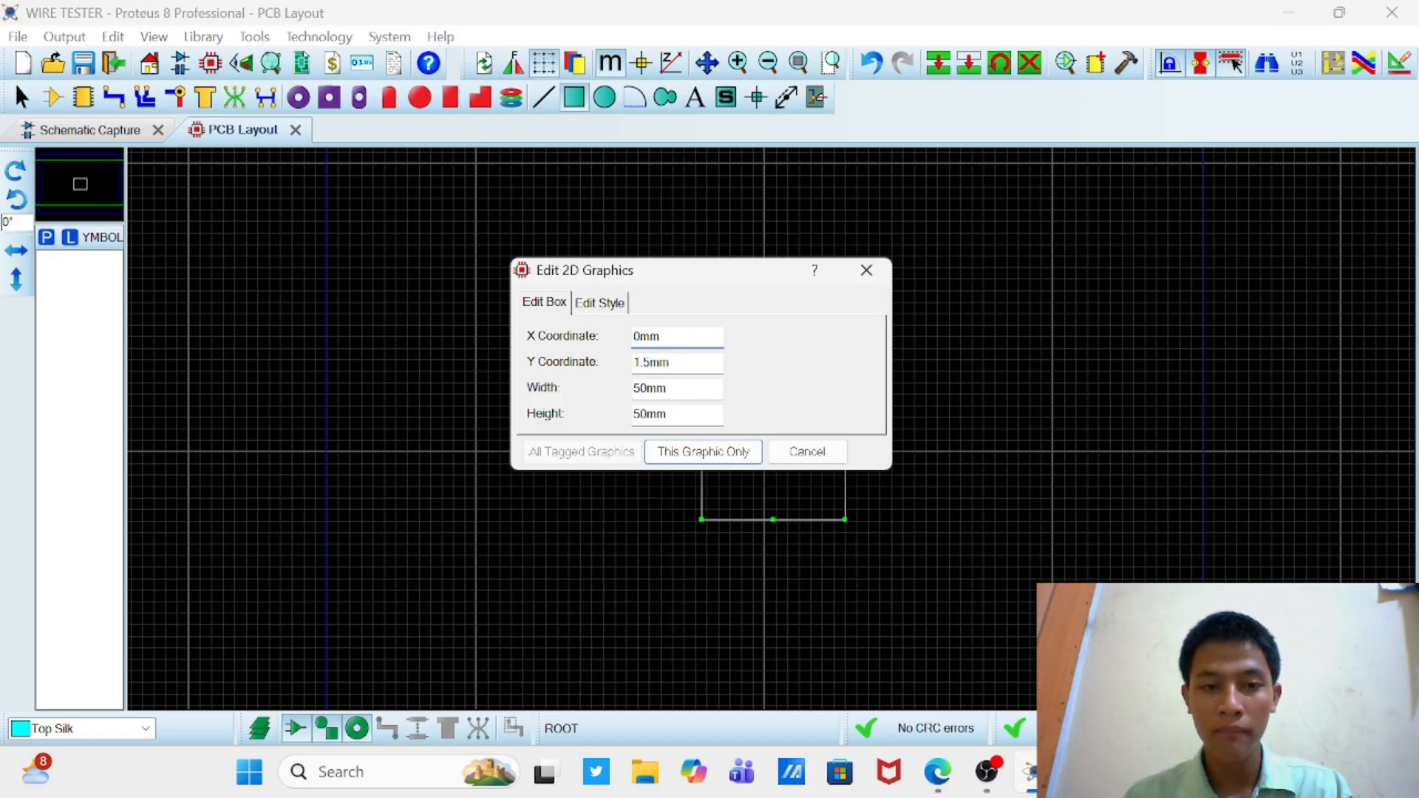
{"action": "left_click", "coordinate": [643, 363]}
{"action": "key", "text": "BackSpace"}
{"action": "key", "text": "BackSpace"}
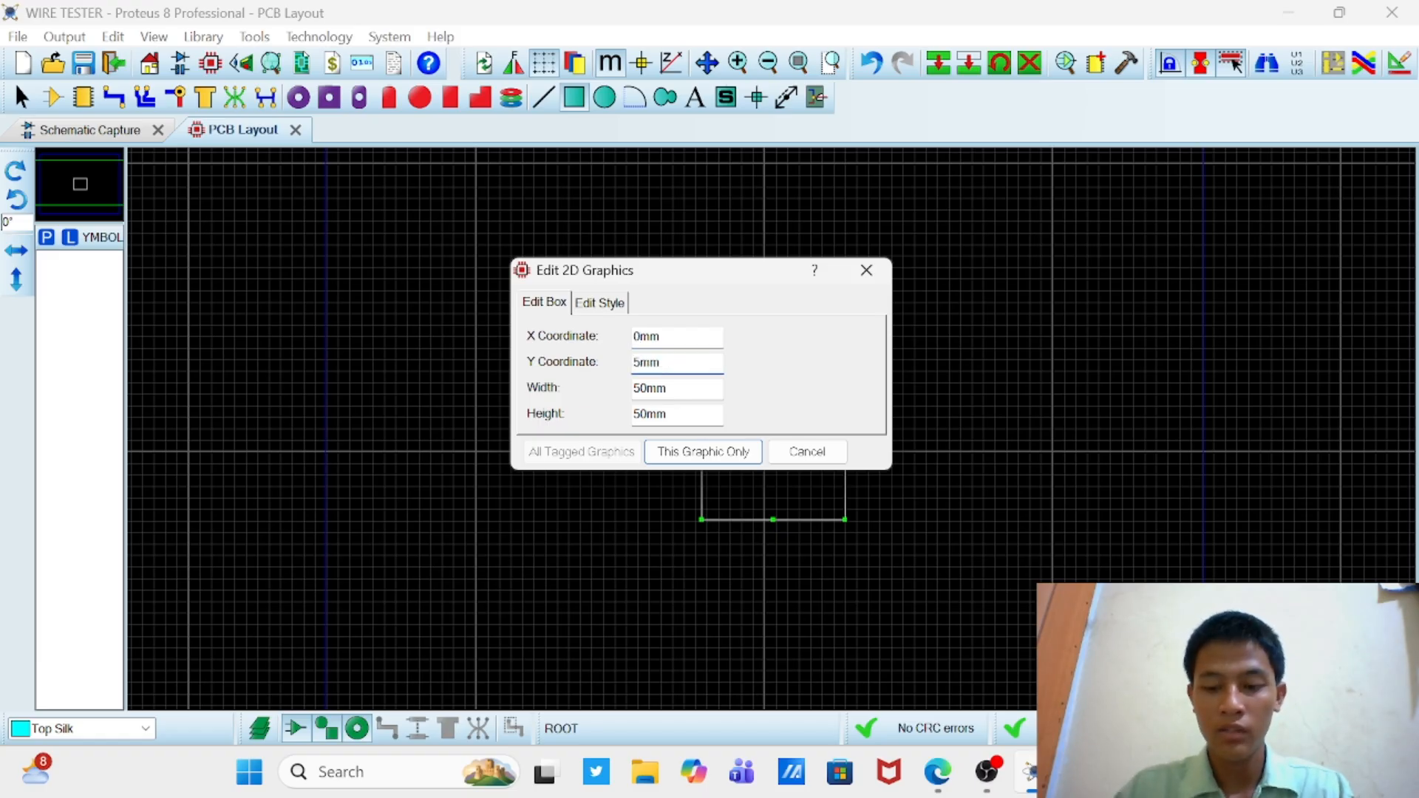
{"action": "key", "text": "Delete"}
{"action": "type", "text": "0"}
{"action": "key", "text": "Return"}
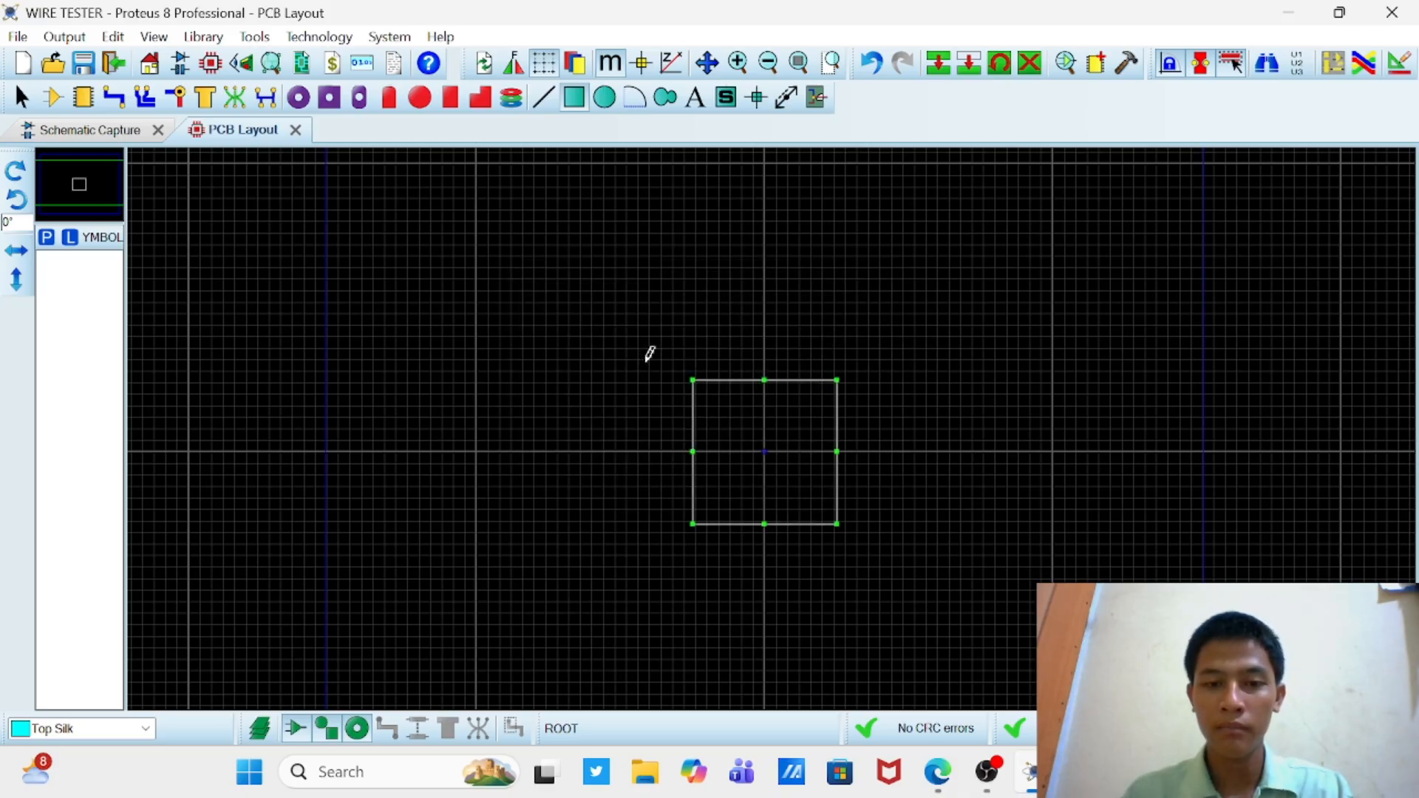
{"action": "scroll", "coordinate": [770, 448], "scroll_direction": "up", "scroll_amount": 1}
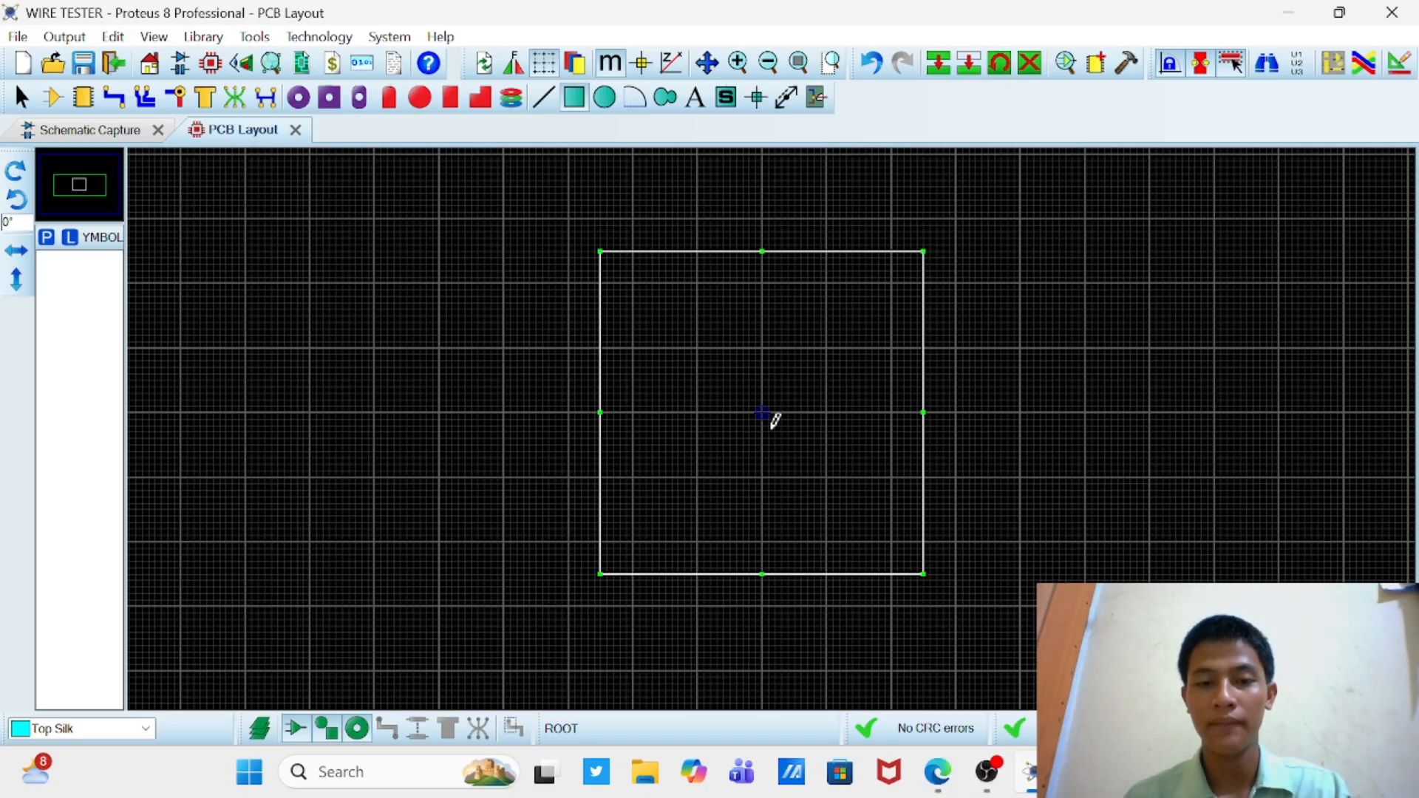
{"action": "left_click", "coordinate": [1020, 362]}
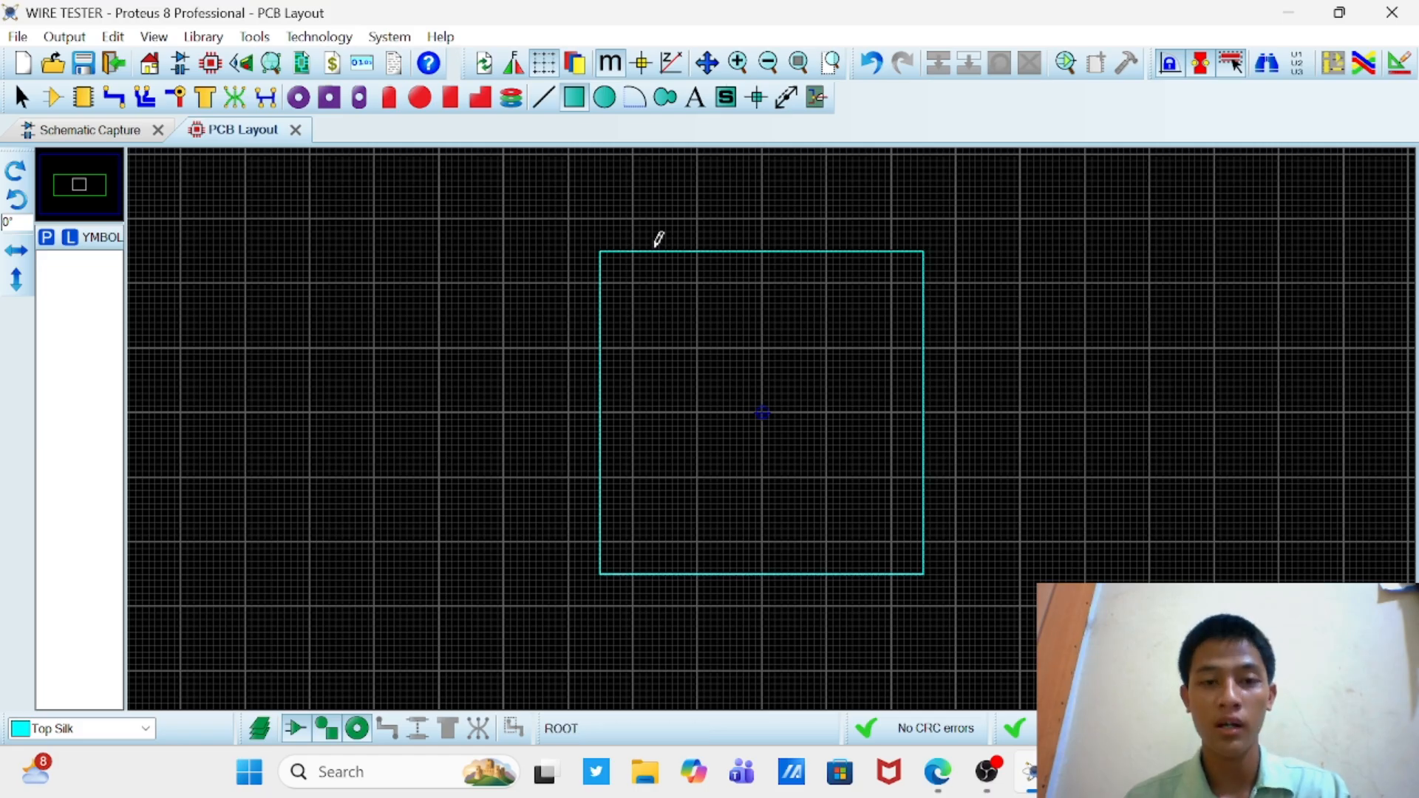
Step: Draw a 50 mm square 2D graphics box on the Board Edge layer, directly over the Top Silk box
{"action": "left_click", "coordinate": [139, 728]}
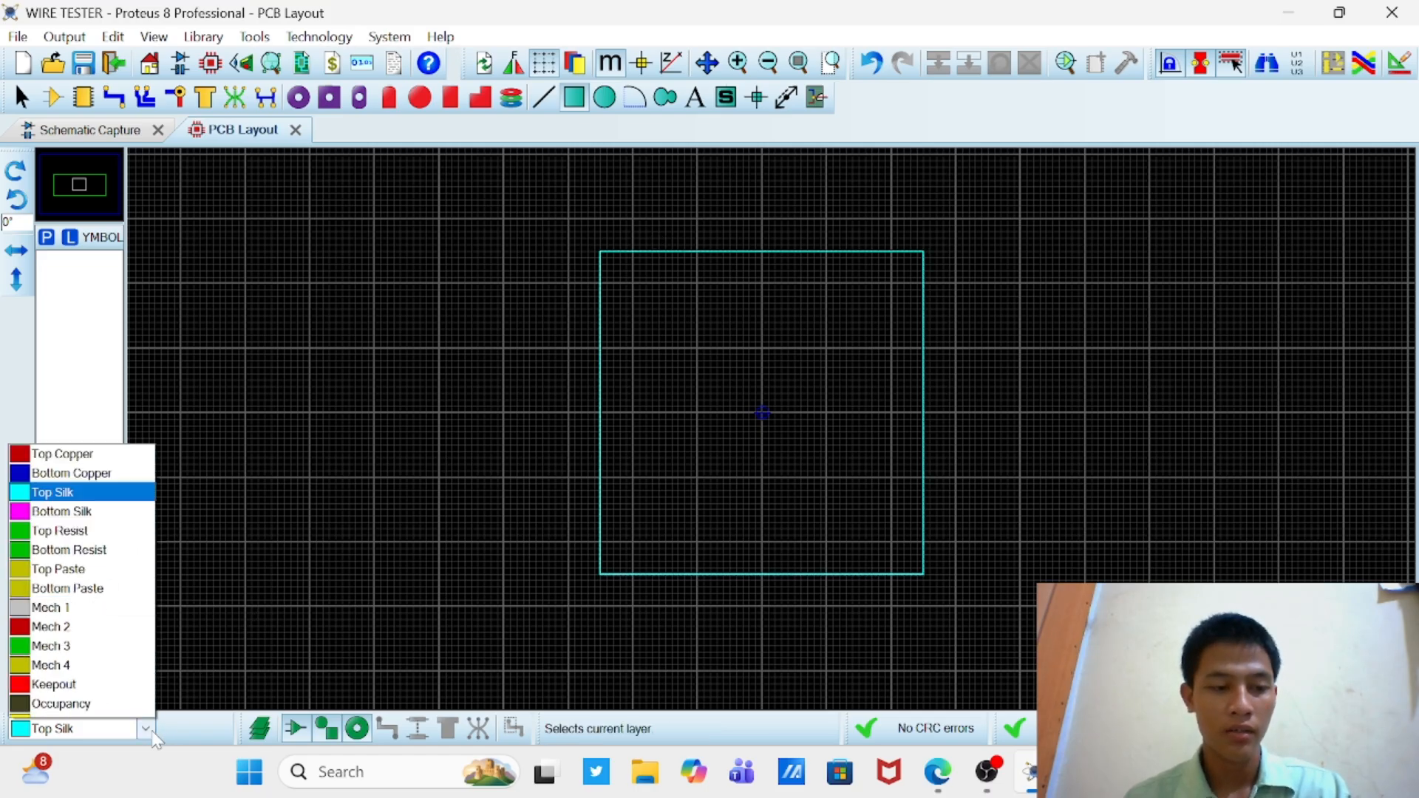
{"action": "left_click", "coordinate": [122, 708]}
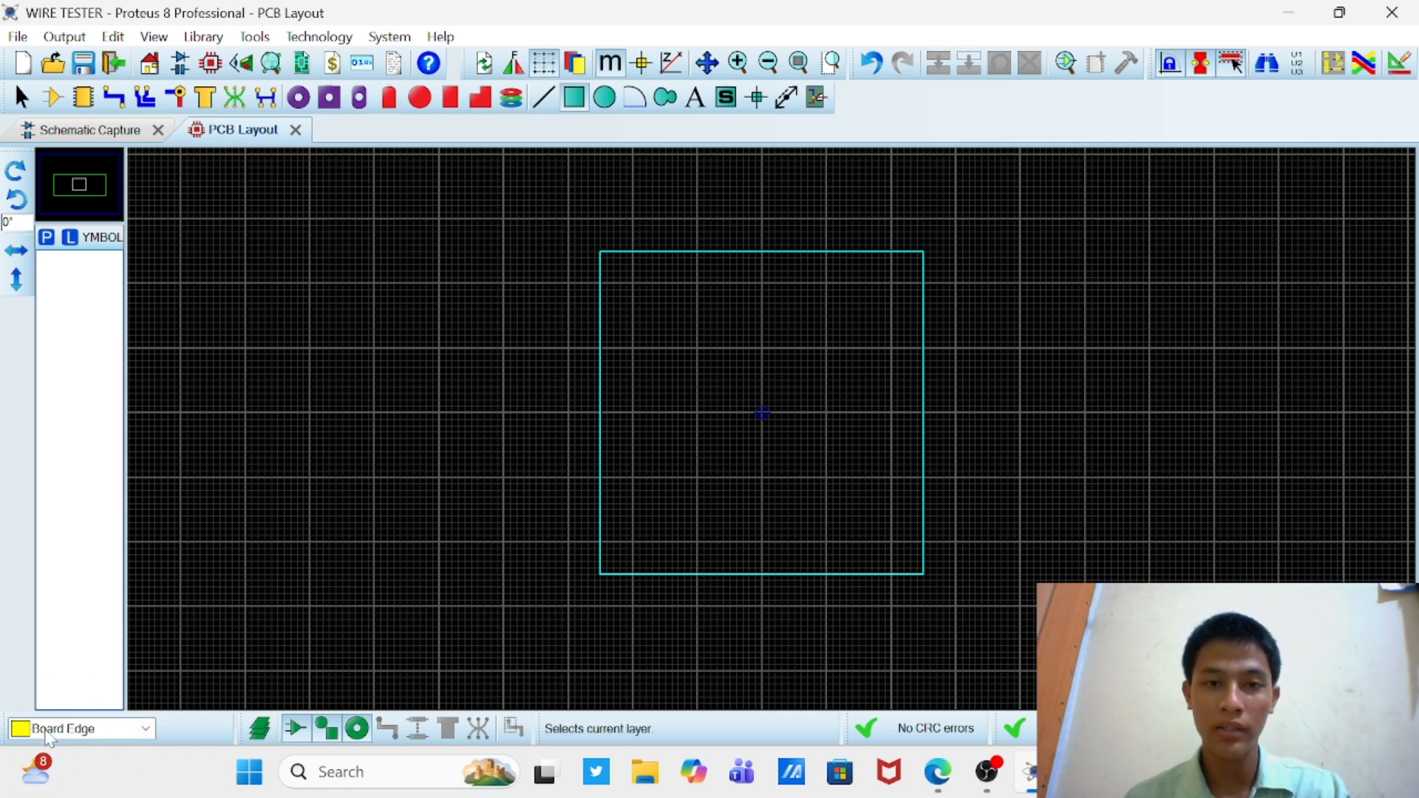
{"action": "left_click", "coordinate": [601, 250]}
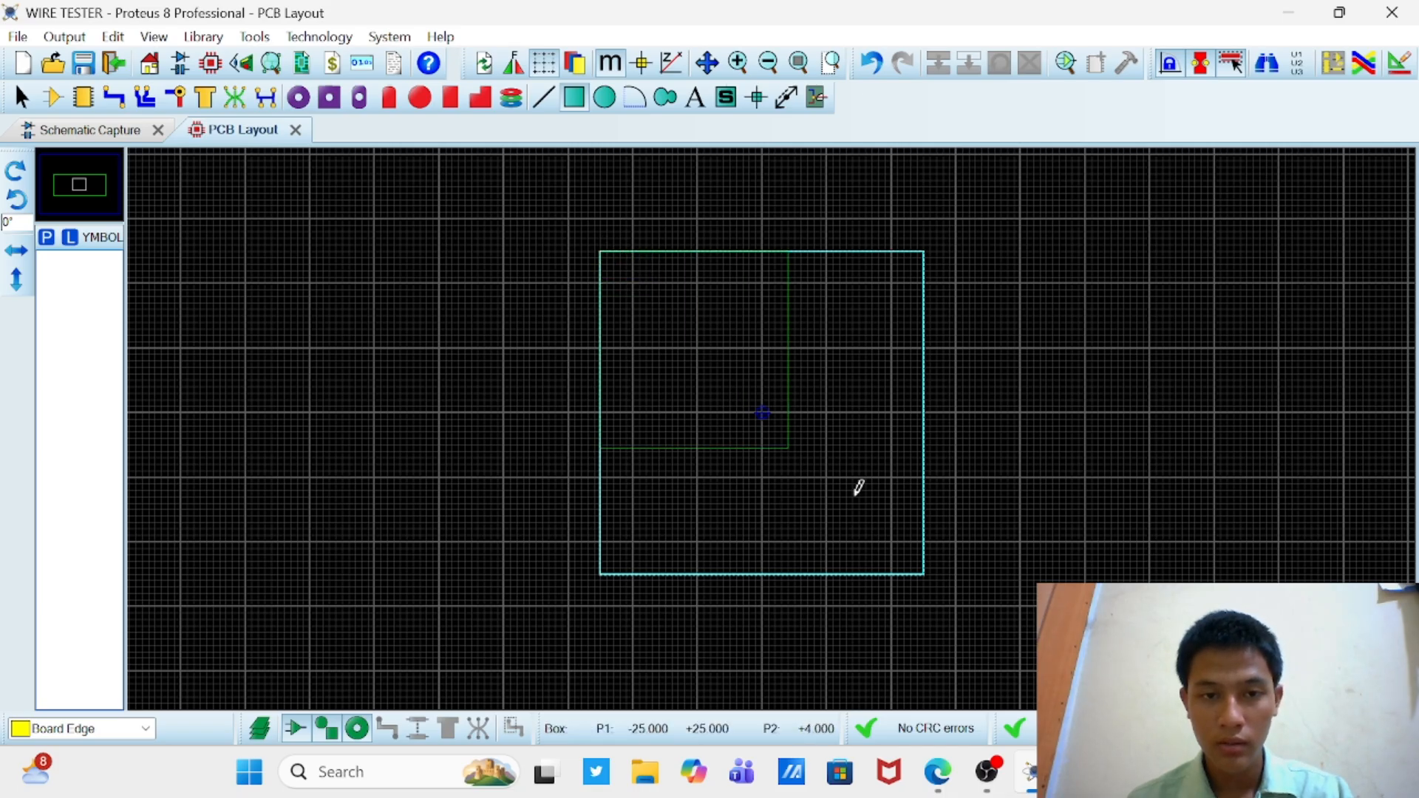
{"action": "left_click", "coordinate": [928, 567]}
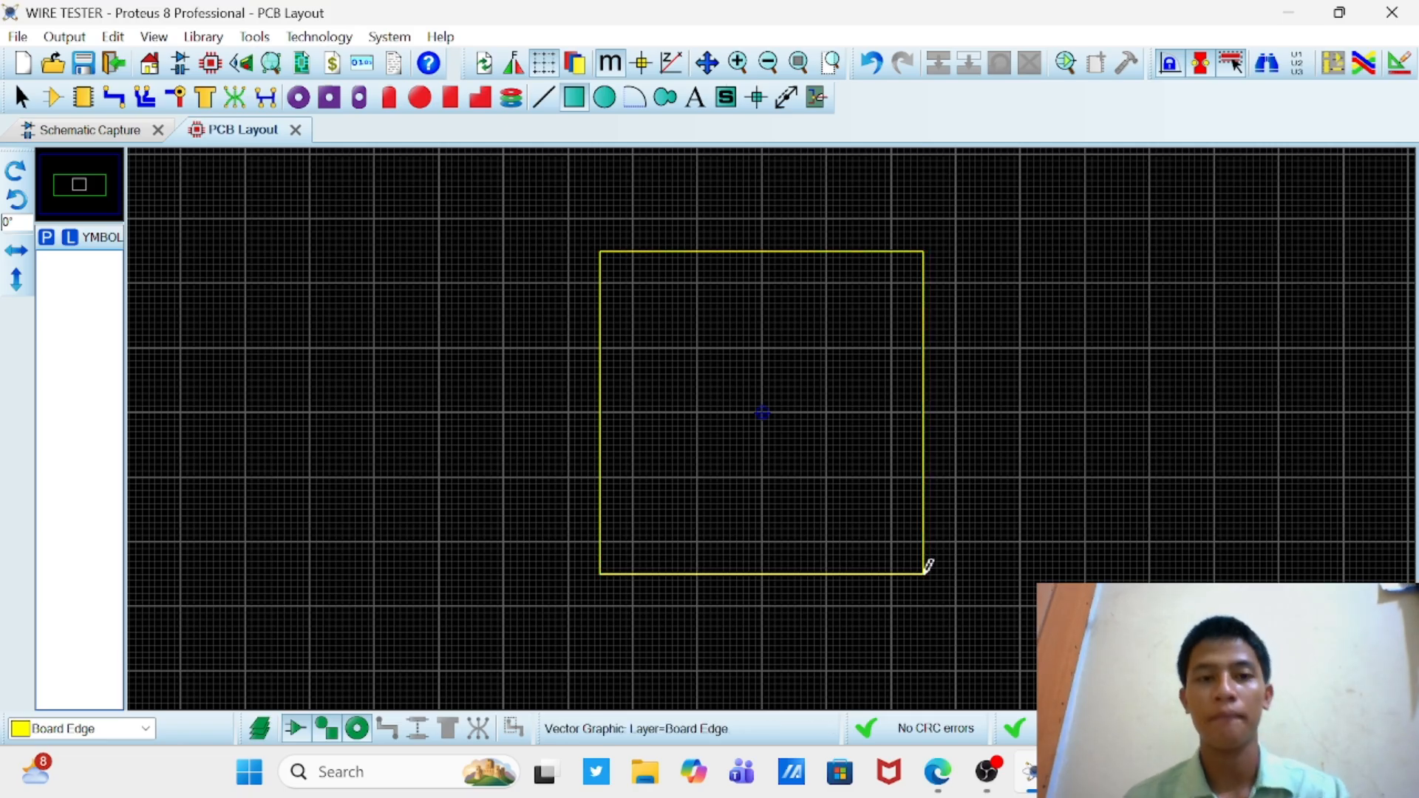
Step: Place the U1 (709) component inside the board outline, with its first pin at the origin
{"action": "left_click", "coordinate": [52, 97]}
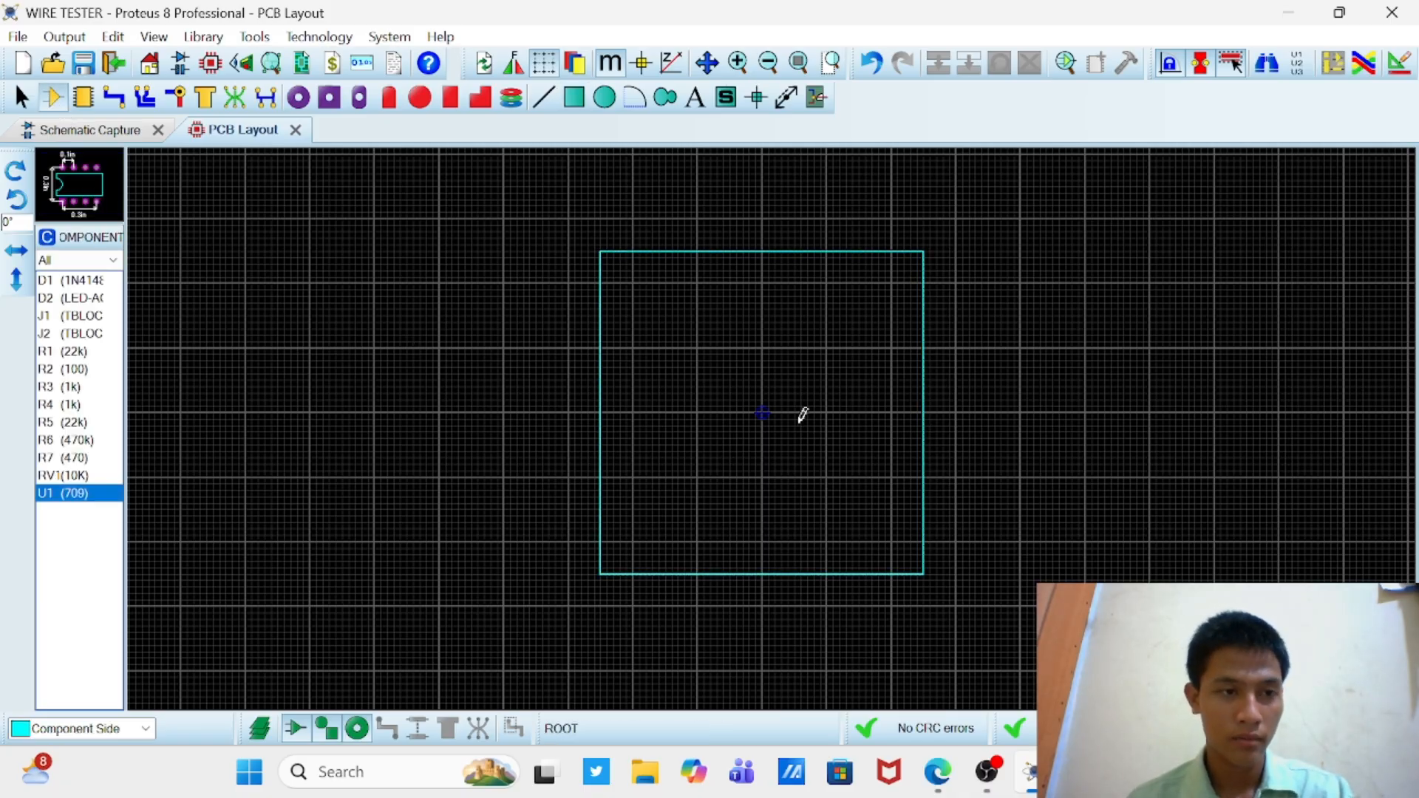
{"action": "left_click", "coordinate": [777, 393]}
{"action": "scroll", "coordinate": [778, 393], "scroll_direction": "up", "scroll_amount": 1}
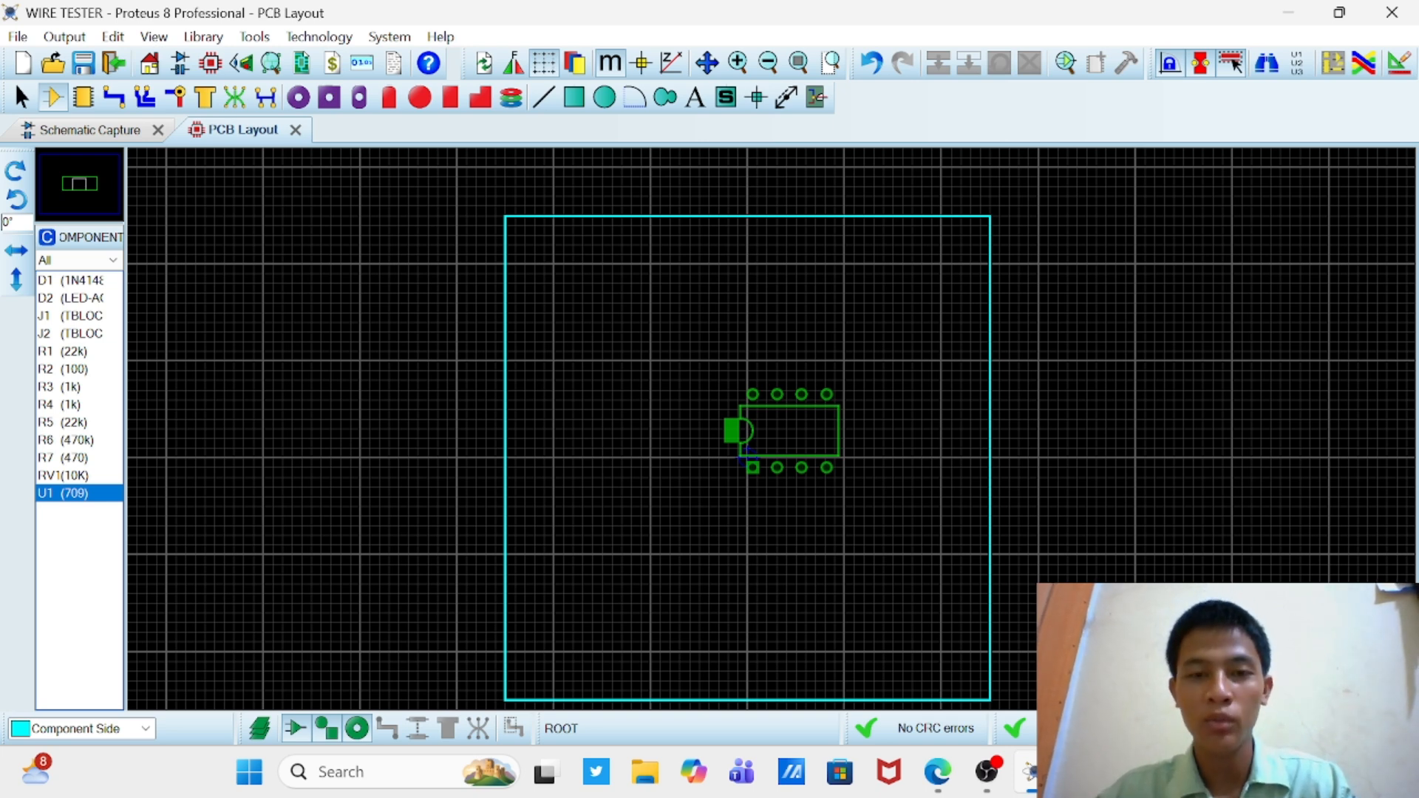
{"action": "left_click", "coordinate": [746, 453]}
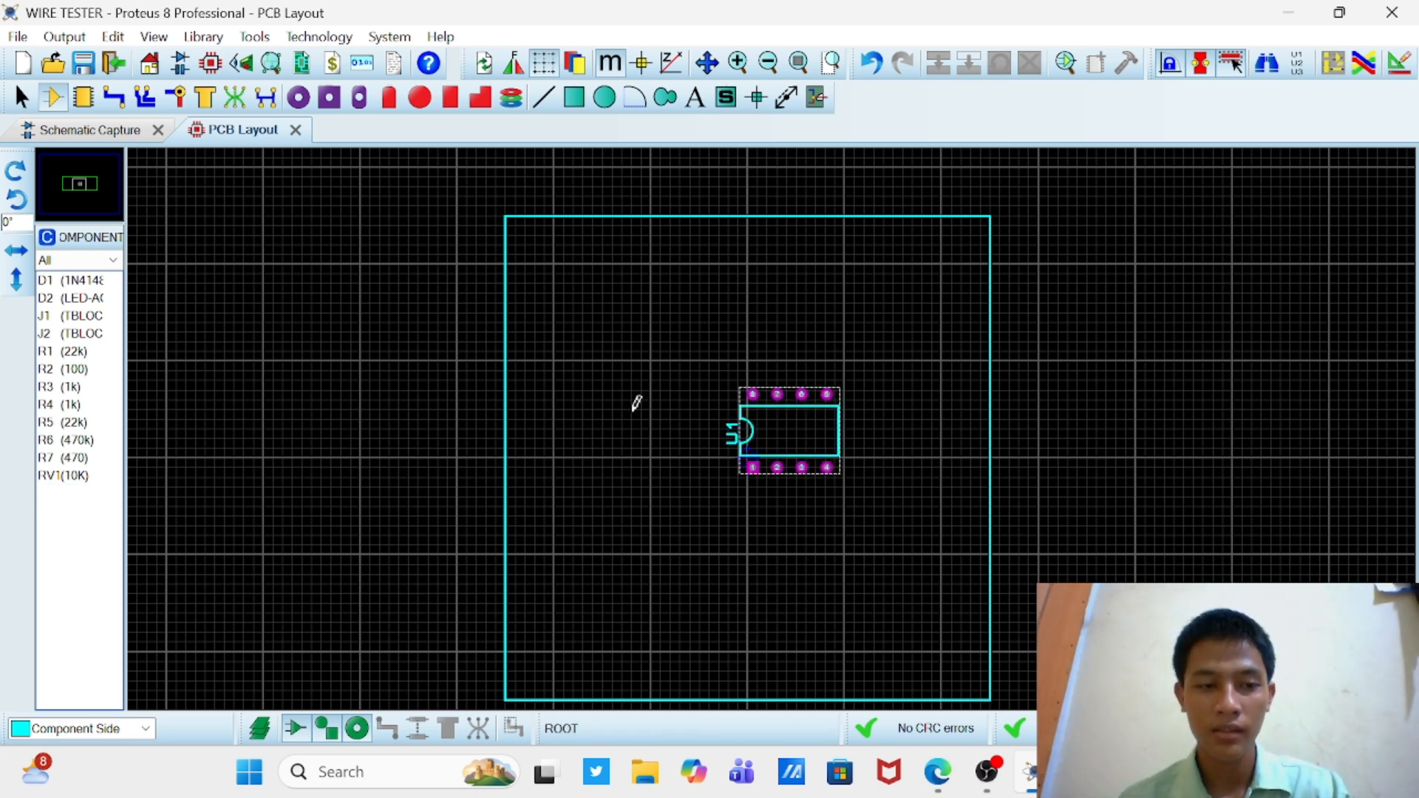
{"action": "left_click", "coordinate": [574, 94]}
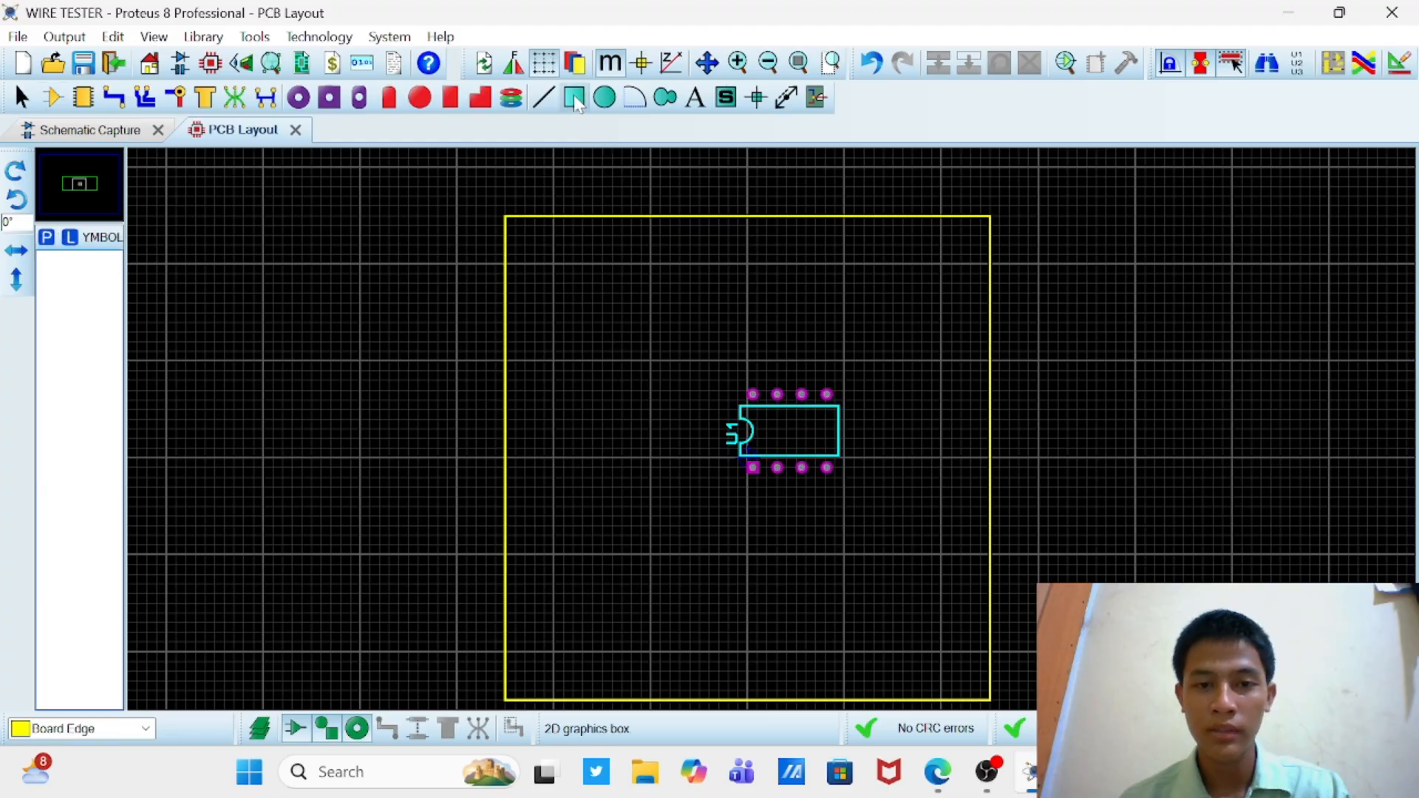
{"action": "left_click", "coordinate": [450, 97]}
{"action": "left_click", "coordinate": [390, 100]}
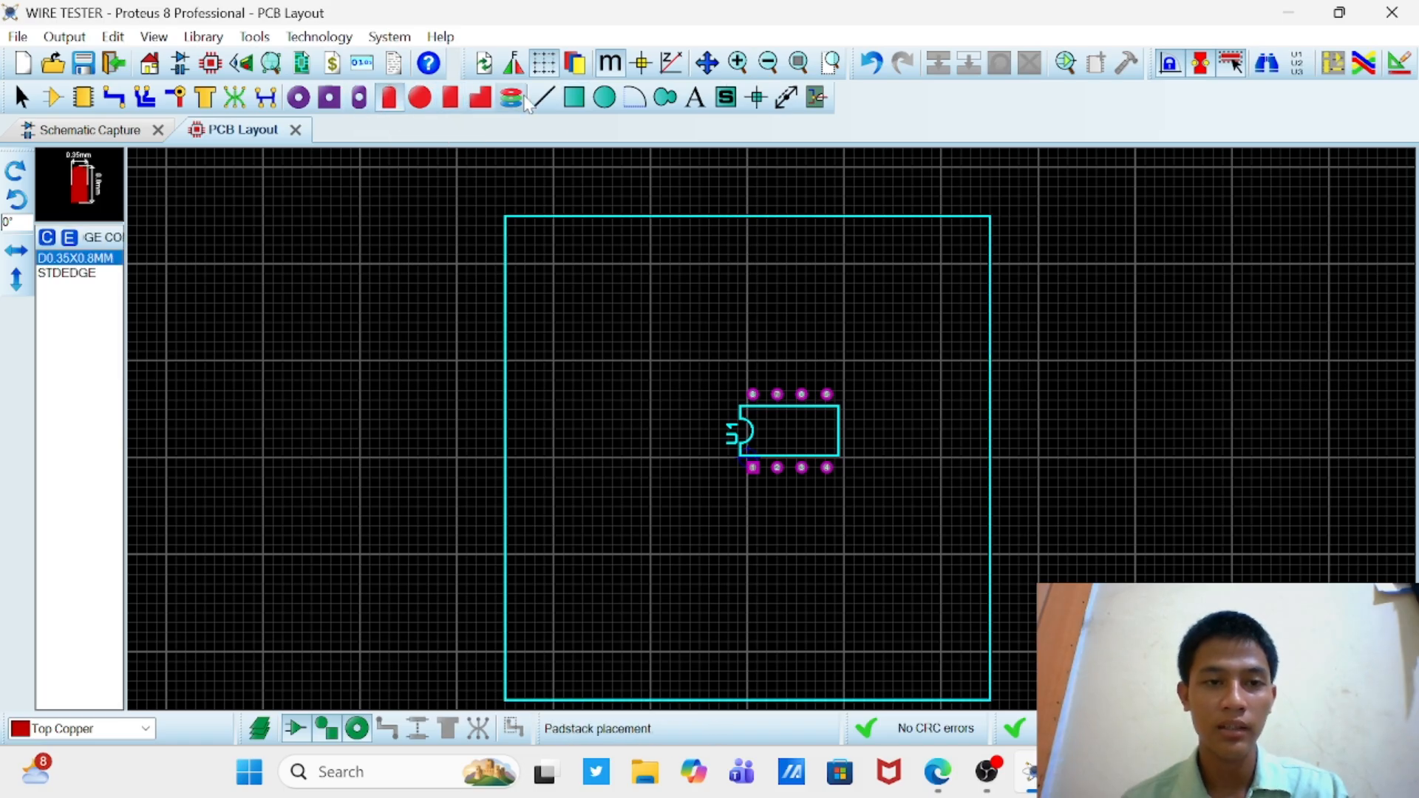
{"action": "left_click", "coordinate": [511, 97]}
{"action": "left_click", "coordinate": [233, 102]}
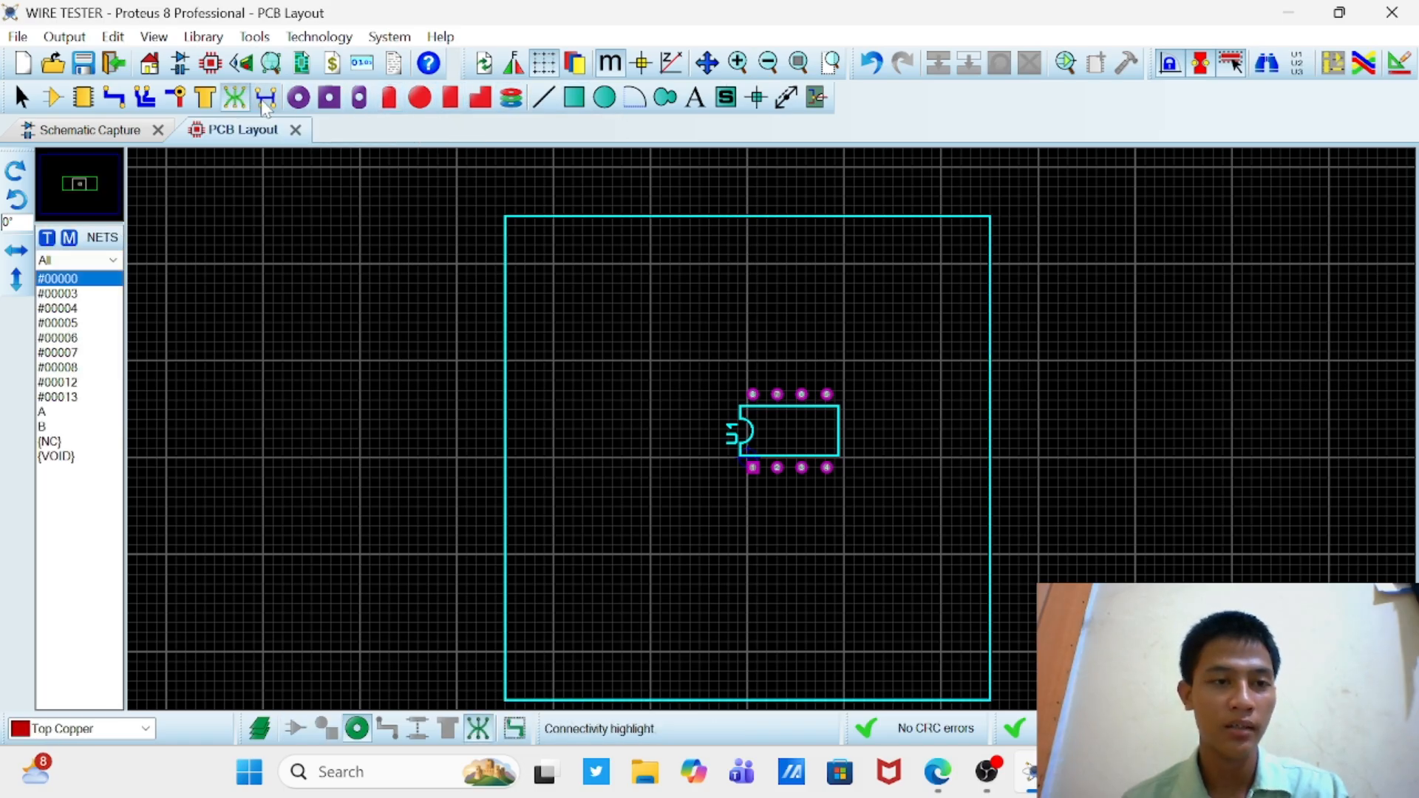
{"action": "left_click", "coordinate": [637, 97]}
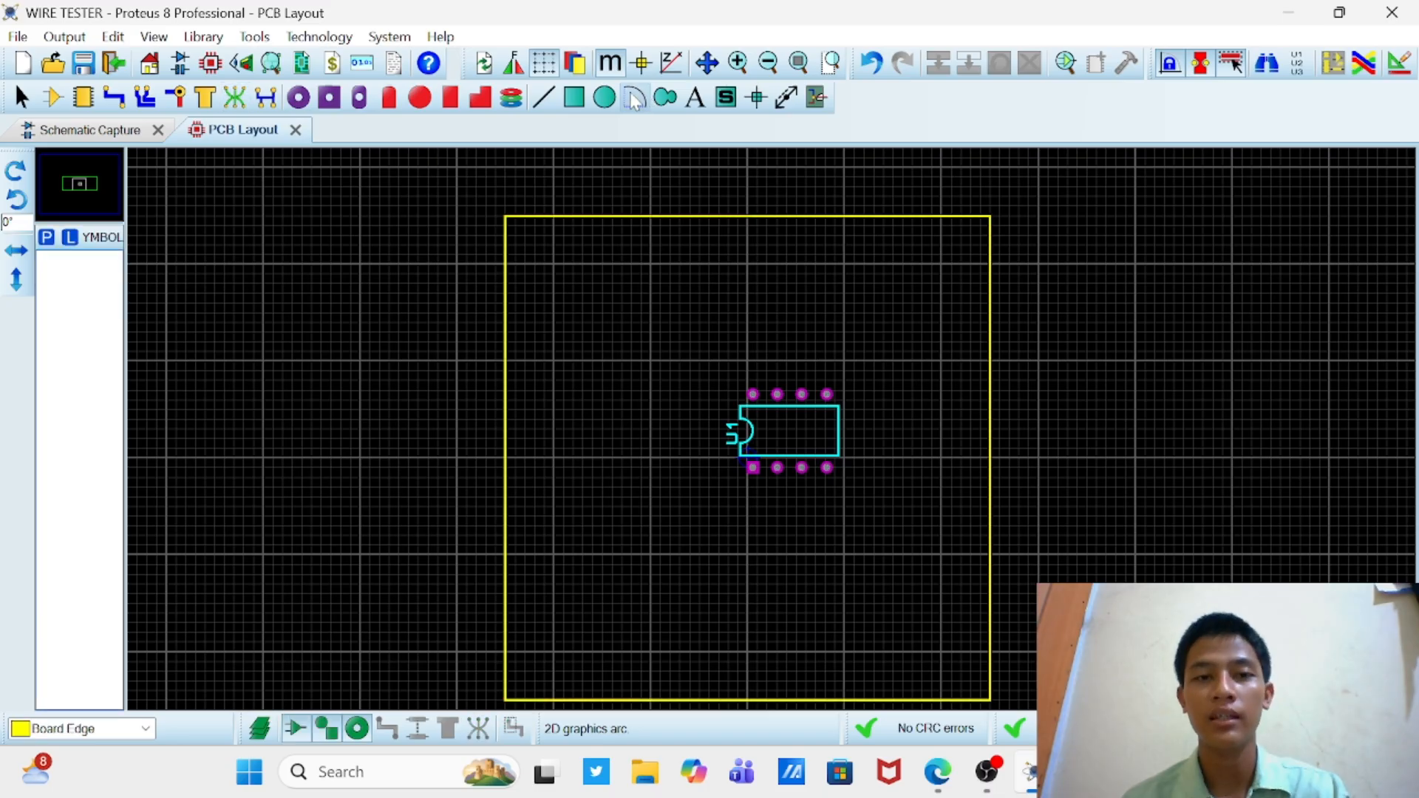
{"action": "left_click", "coordinate": [617, 97]}
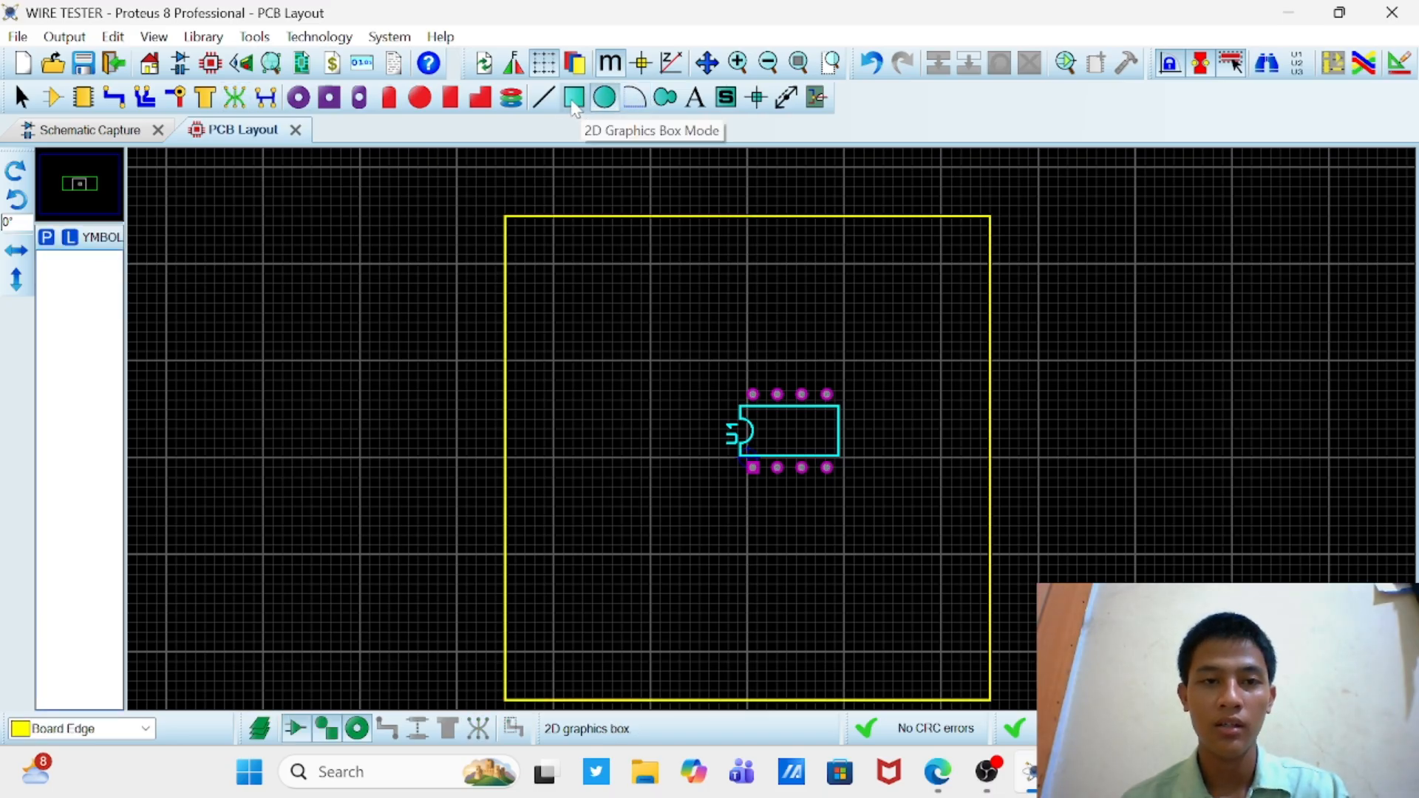
{"action": "left_click", "coordinate": [550, 98]}
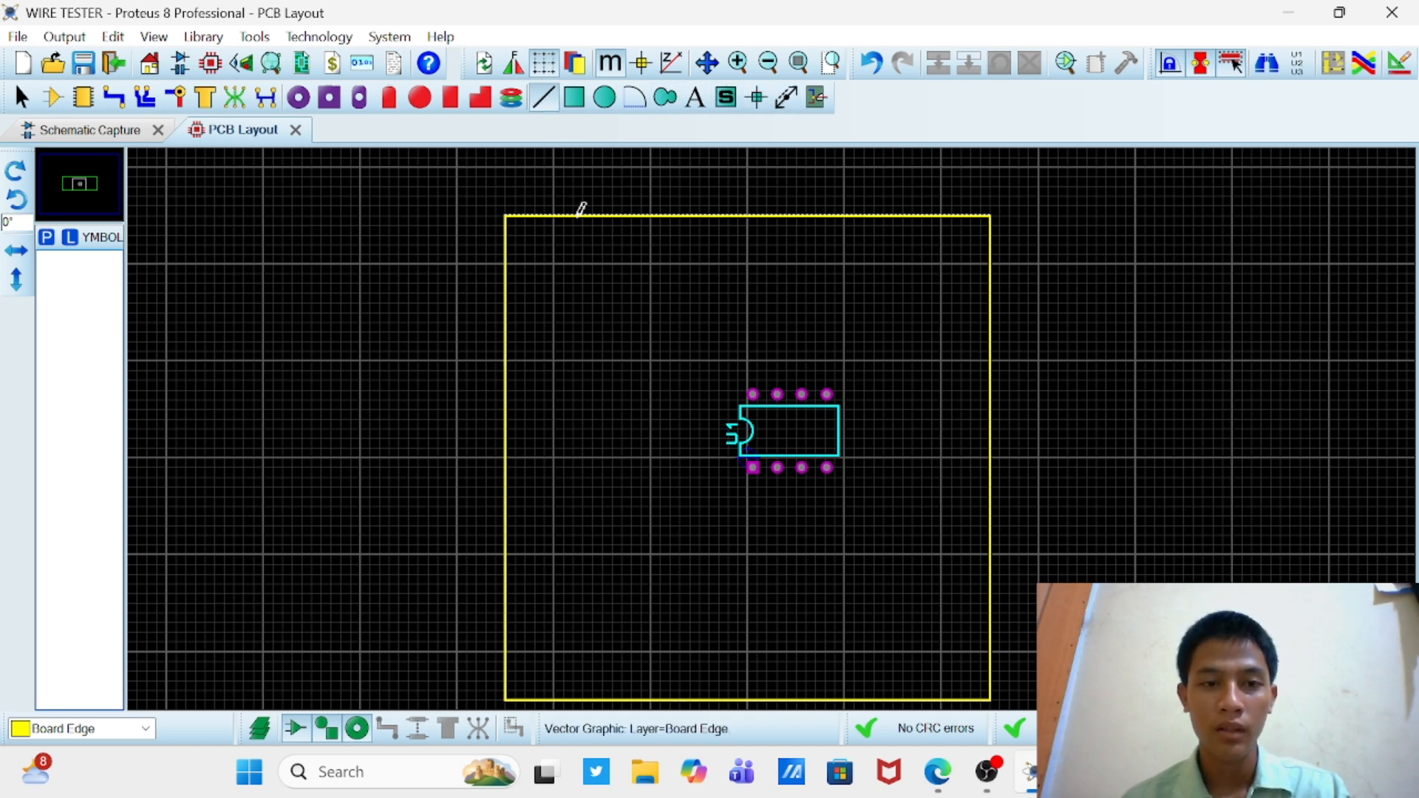
Step: Place RV1 (10K) rotated to 180° on the left side of U1, and shift U1 slightly to the right
{"action": "left_click", "coordinate": [51, 96]}
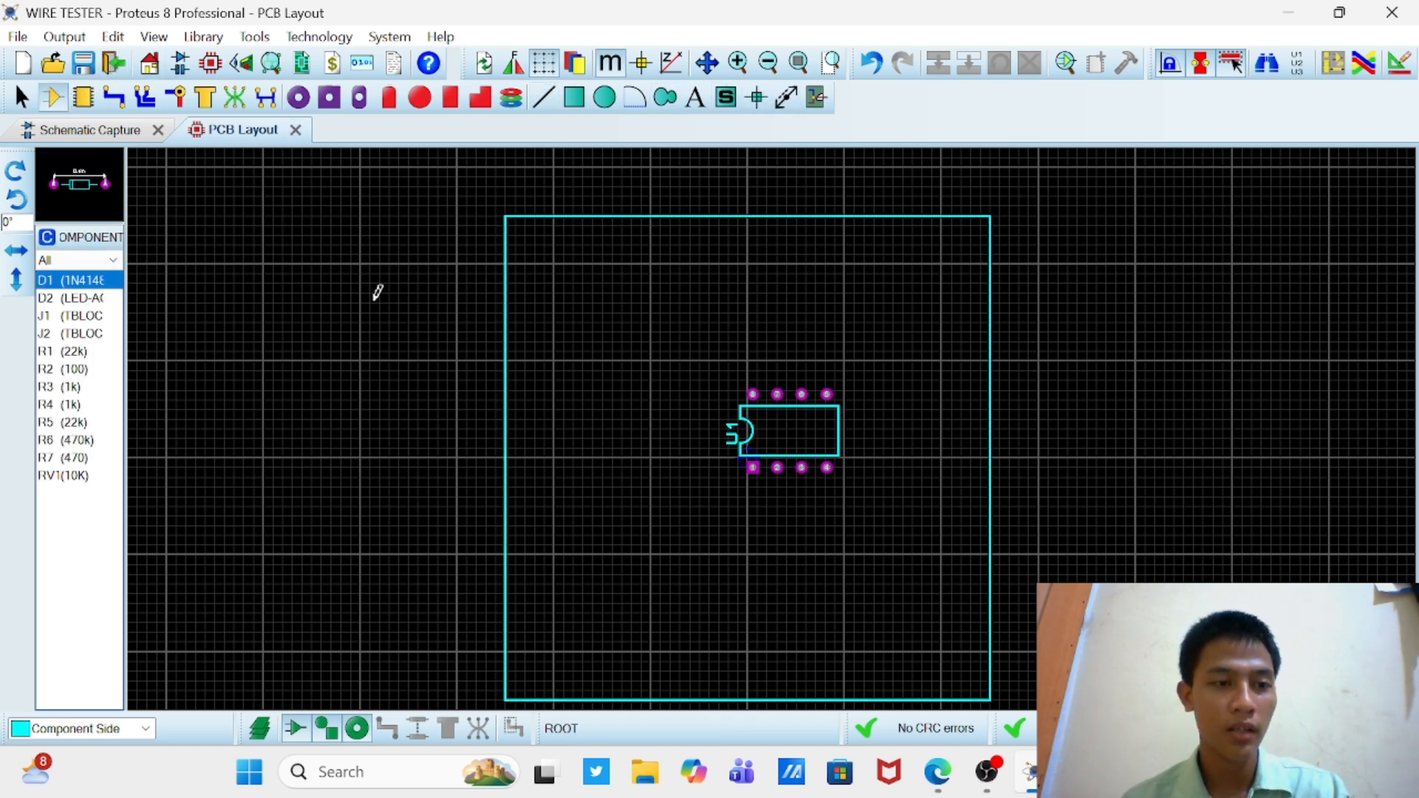
{"action": "left_click", "coordinate": [742, 462]}
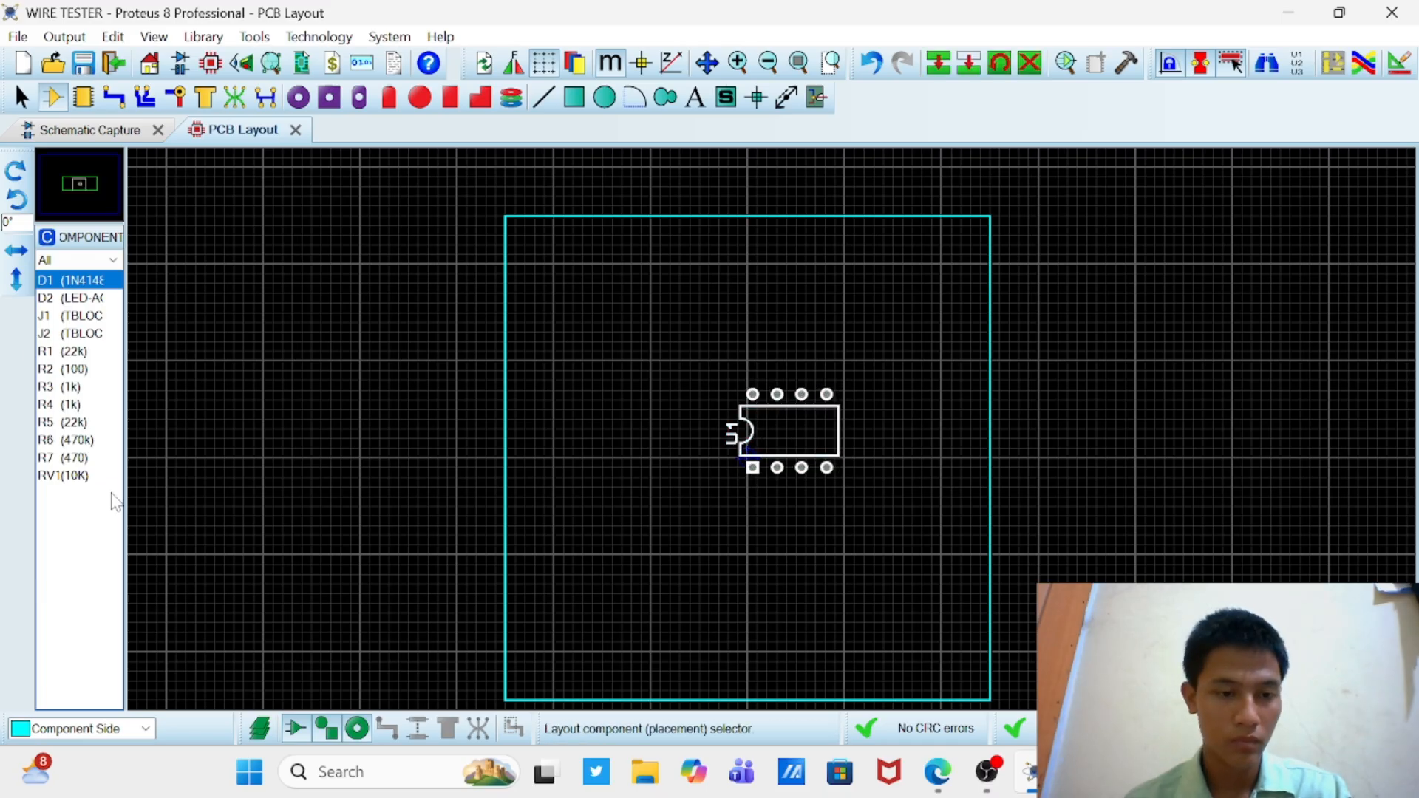
{"action": "left_click", "coordinate": [91, 474]}
{"action": "double_click", "coordinate": [15, 171]}
{"action": "left_click", "coordinate": [628, 392]}
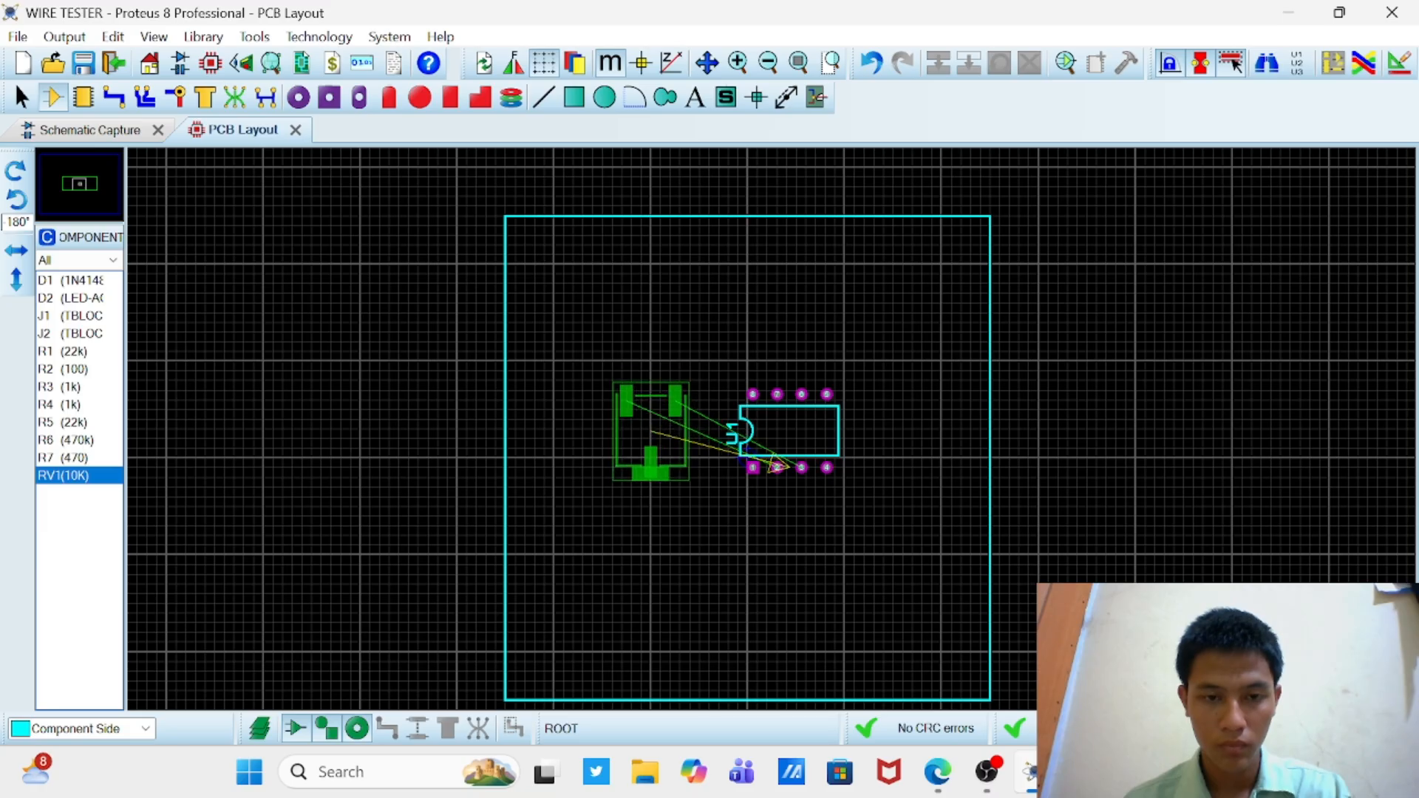
{"action": "left_click", "coordinate": [650, 435]}
{"action": "left_click", "coordinate": [834, 464]}
{"action": "left_click_drag", "start_coordinate": [834, 460], "coordinate": [848, 460]}
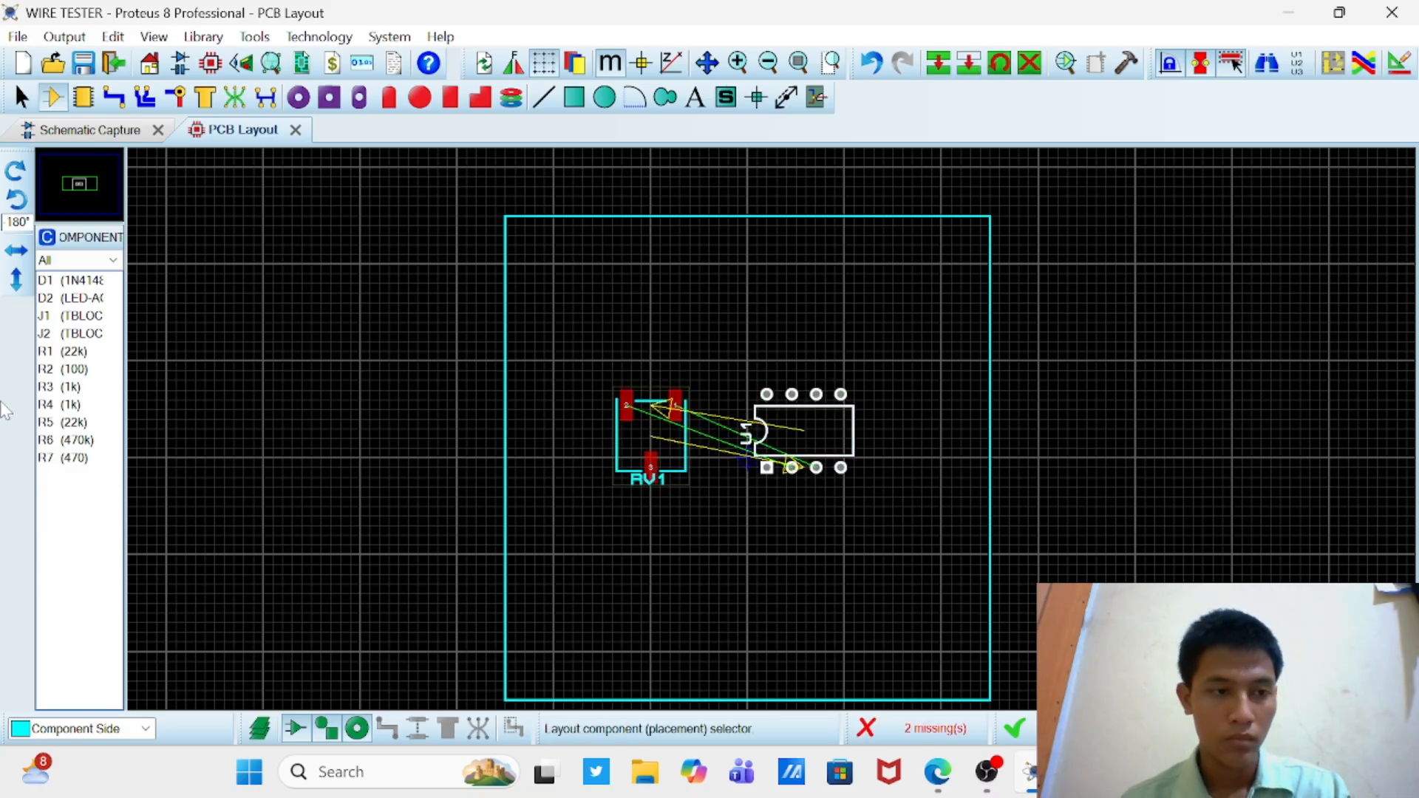
Step: Place diode D1 at 180° below and to the right of U1, and LED D2 at 270° to the right of U1
{"action": "left_click", "coordinate": [71, 281]}
{"action": "left_click", "coordinate": [916, 589]}
{"action": "left_click", "coordinate": [920, 582]}
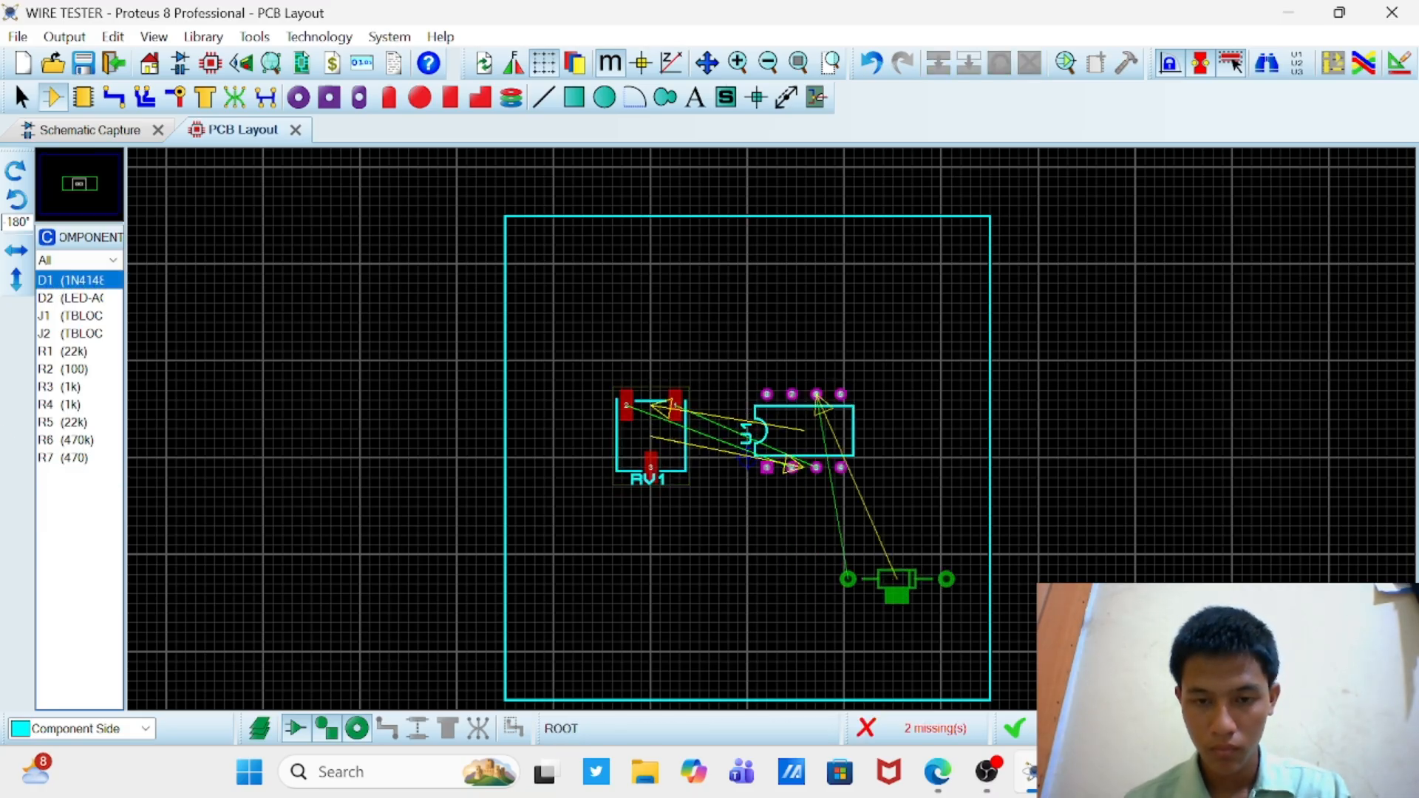
{"action": "left_click", "coordinate": [897, 579]}
{"action": "left_click", "coordinate": [16, 200]}
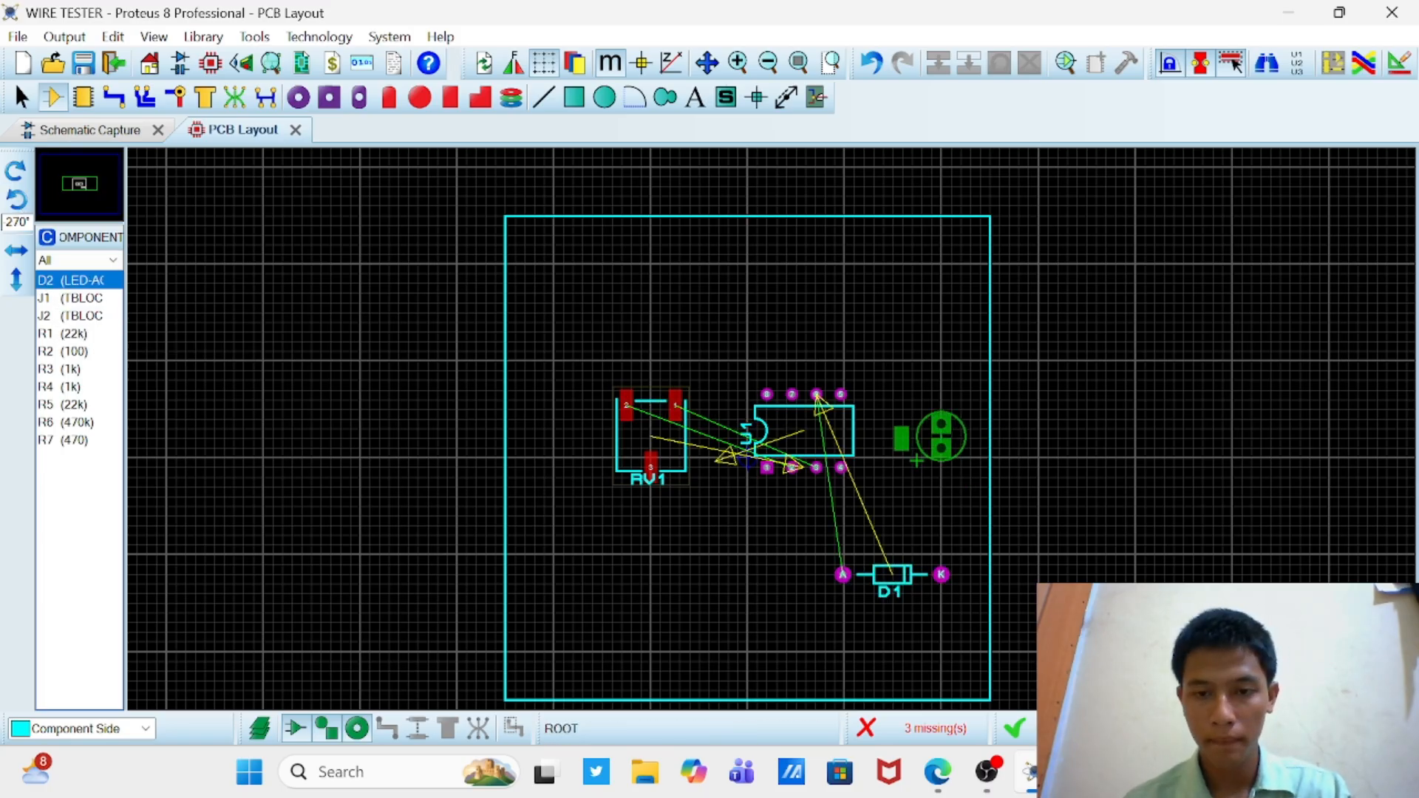
{"action": "left_click", "coordinate": [941, 446]}
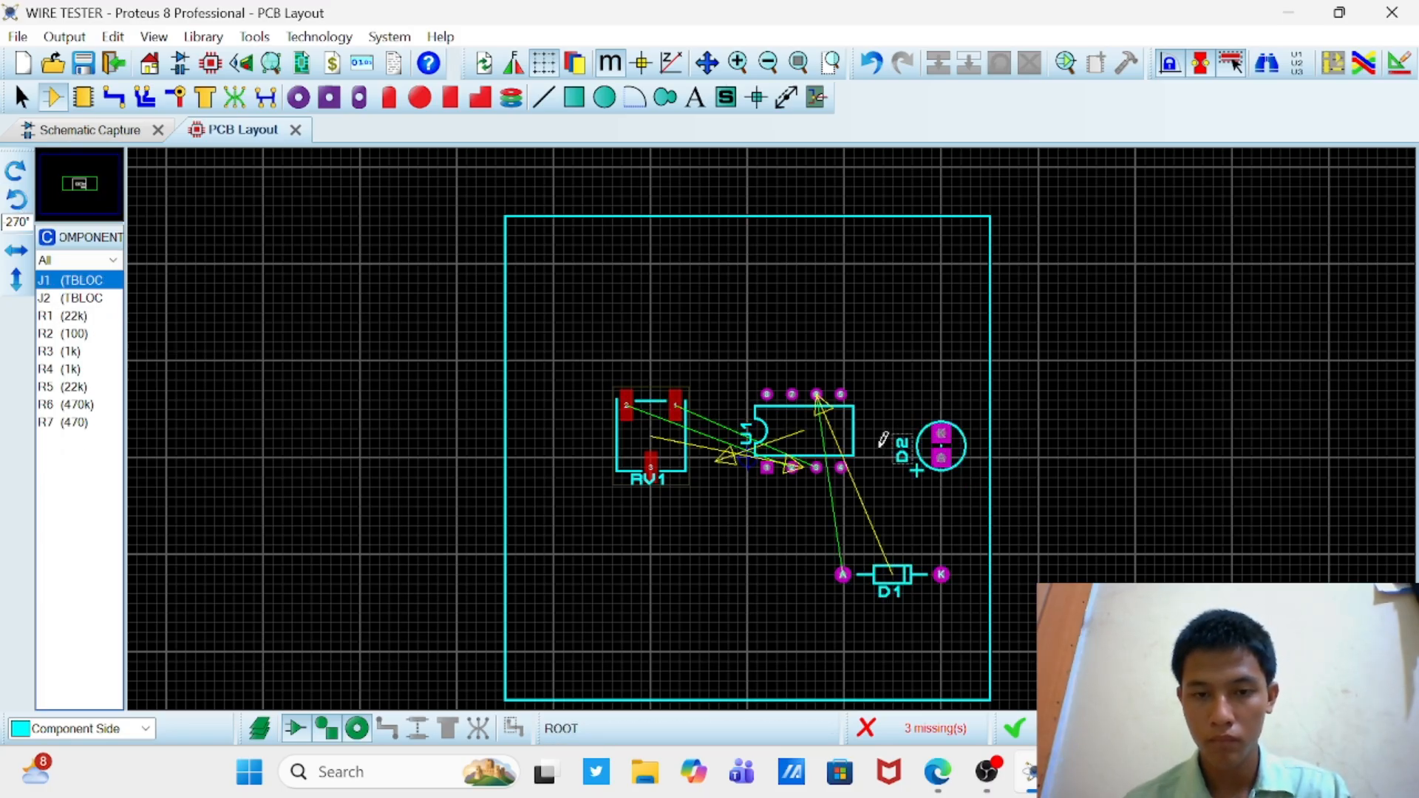
Step: Shift U1 and RV1 slightly down on the board
{"action": "left_click_drag", "start_coordinate": [836, 436], "coordinate": [835, 445]}
{"action": "left_click", "coordinate": [901, 364]}
{"action": "left_click_drag", "start_coordinate": [686, 463], "coordinate": [686, 468]}
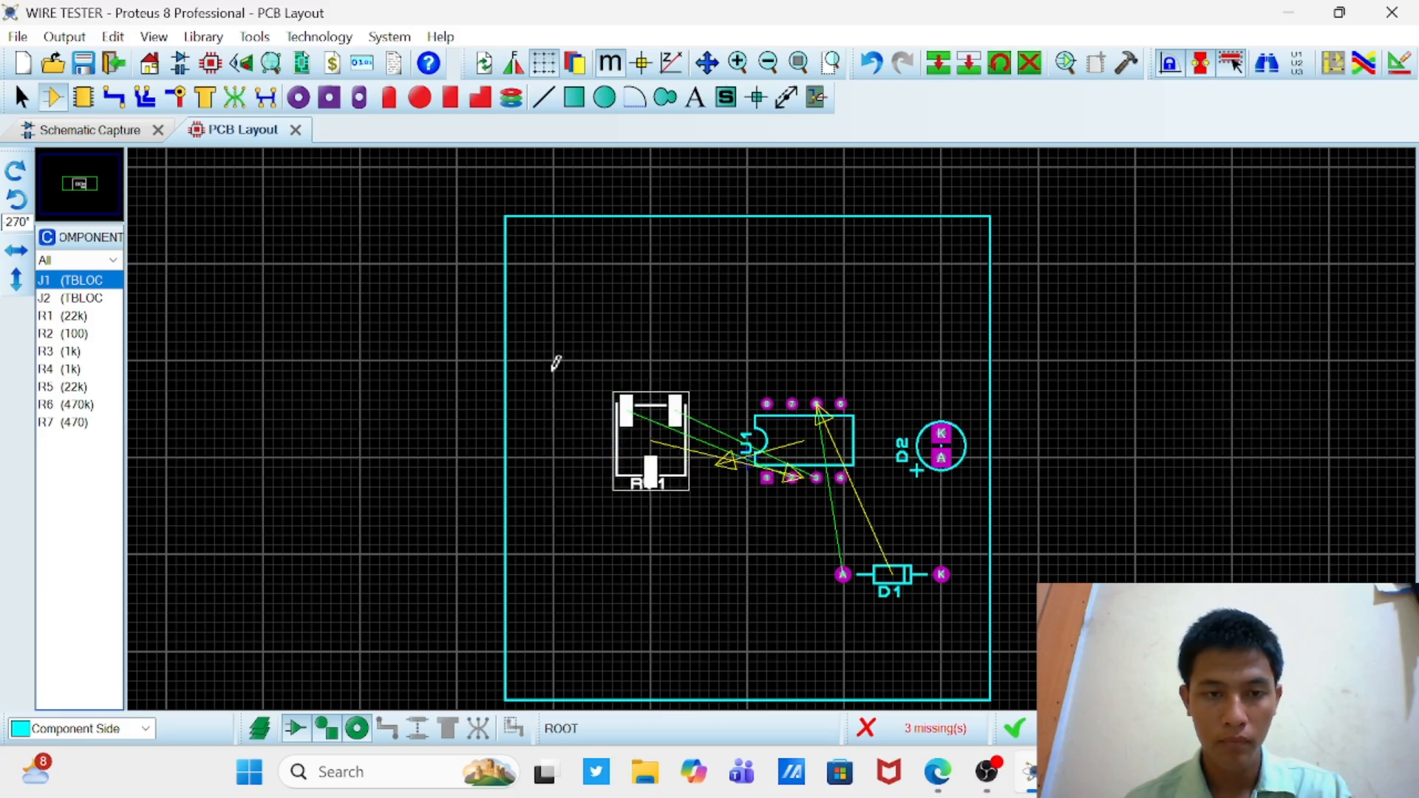
{"action": "left_click", "coordinate": [554, 362]}
Step: Place terminal blocks J1 and J2 at 90° along the board's left edge, J1 below RV1 and J2 above it
{"action": "left_click", "coordinate": [67, 279]}
{"action": "left_click", "coordinate": [16, 171]}
{"action": "left_click", "coordinate": [16, 171]}
{"action": "left_click", "coordinate": [534, 522]}
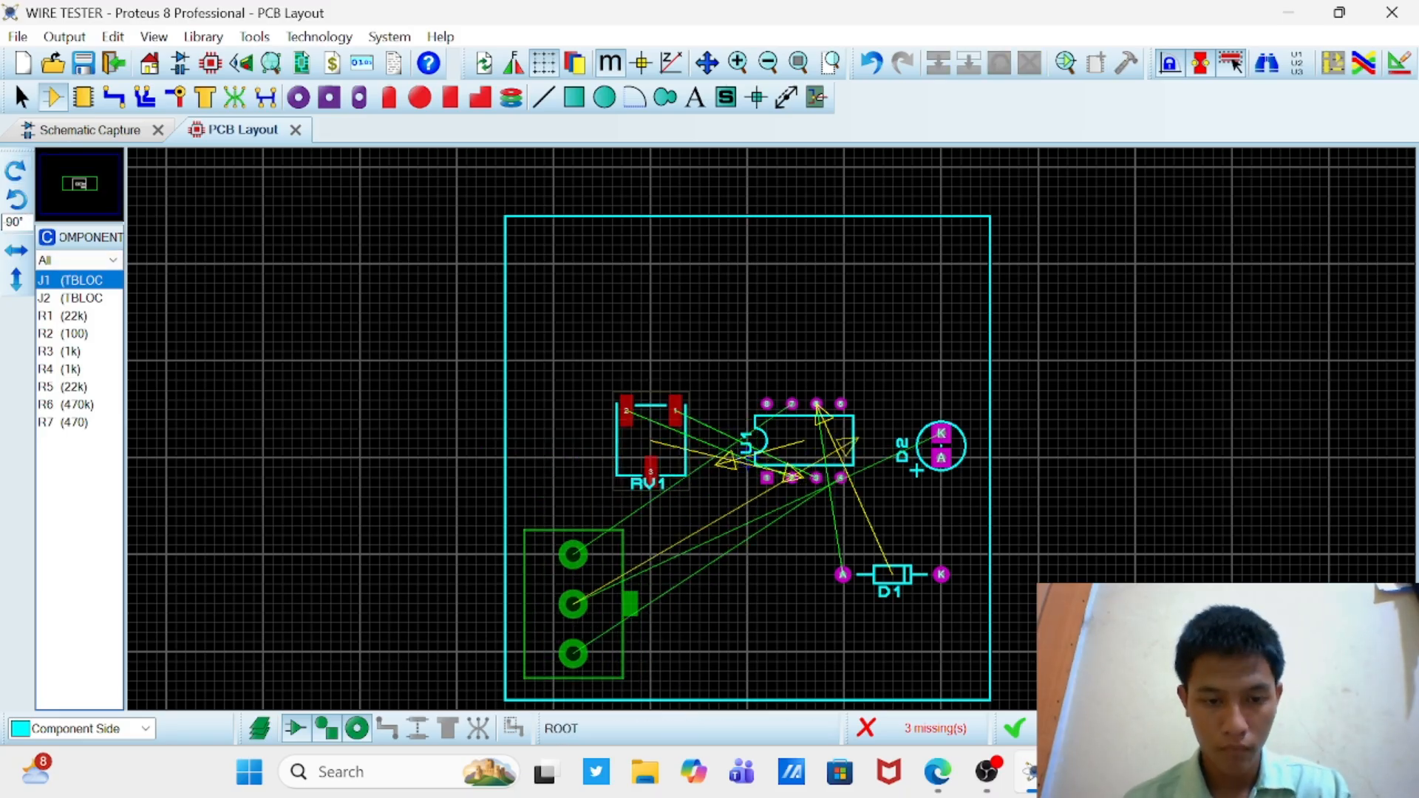
{"action": "left_click", "coordinate": [583, 599]}
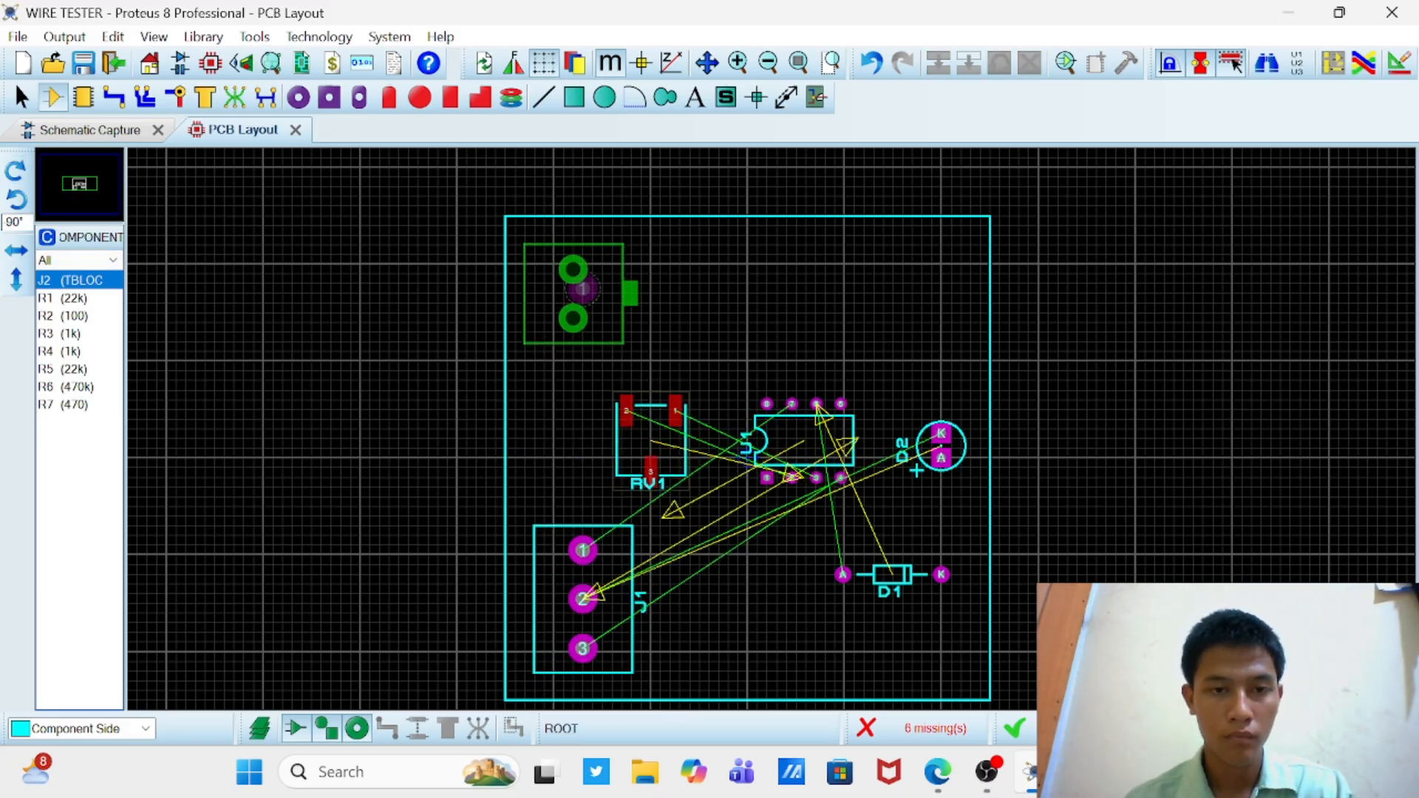
{"action": "left_click", "coordinate": [582, 293]}
Step: Place resistor R1 (22k) at 180° in the board's upper-right area, level with J2's first pin
{"action": "left_click", "coordinate": [78, 282]}
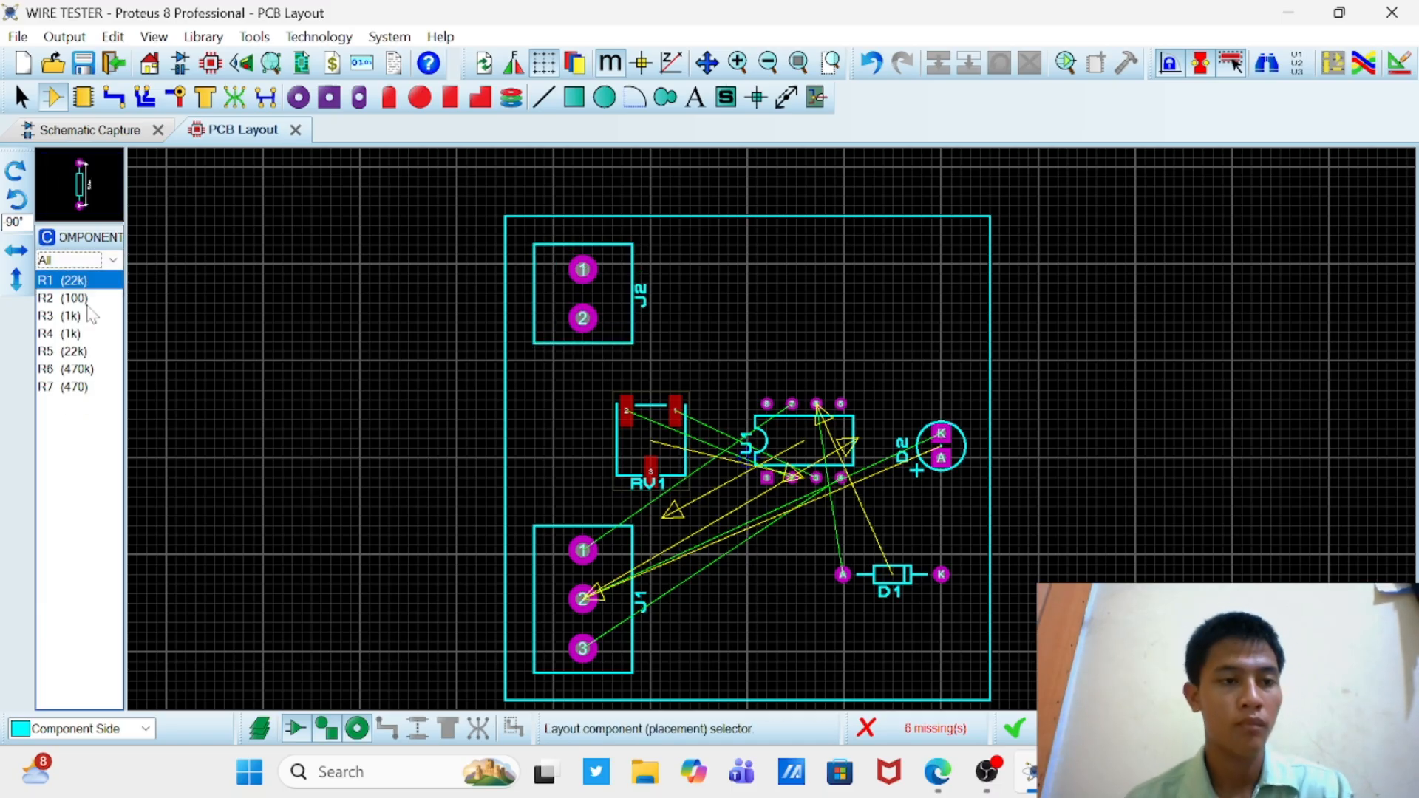
{"action": "left_click", "coordinate": [16, 171]}
{"action": "left_click", "coordinate": [891, 260]}
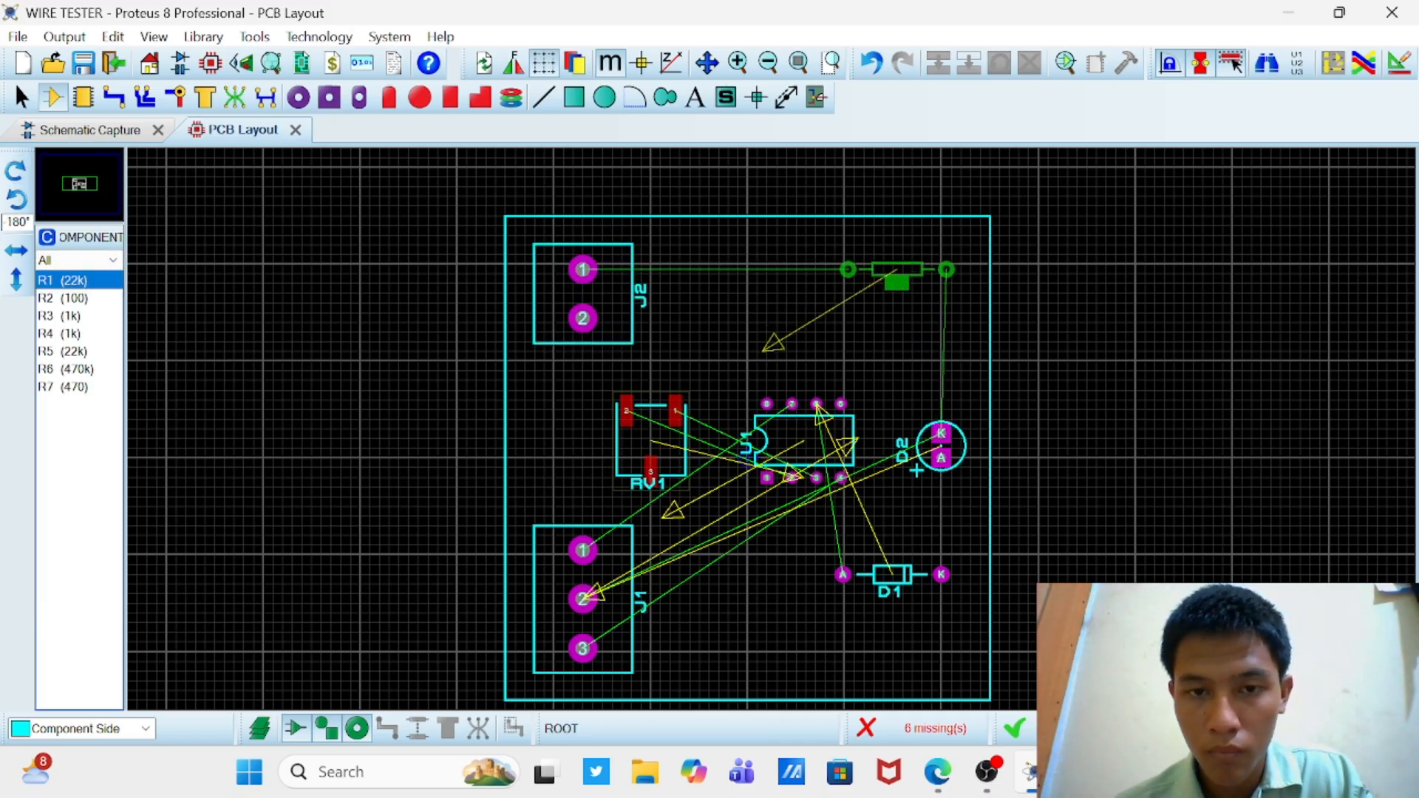
{"action": "left_click", "coordinate": [892, 269]}
Step: Place R2 (100) at 0° beside J2's second pin and R3 (1k) at 0° directly above it
{"action": "double_click", "coordinate": [14, 171]}
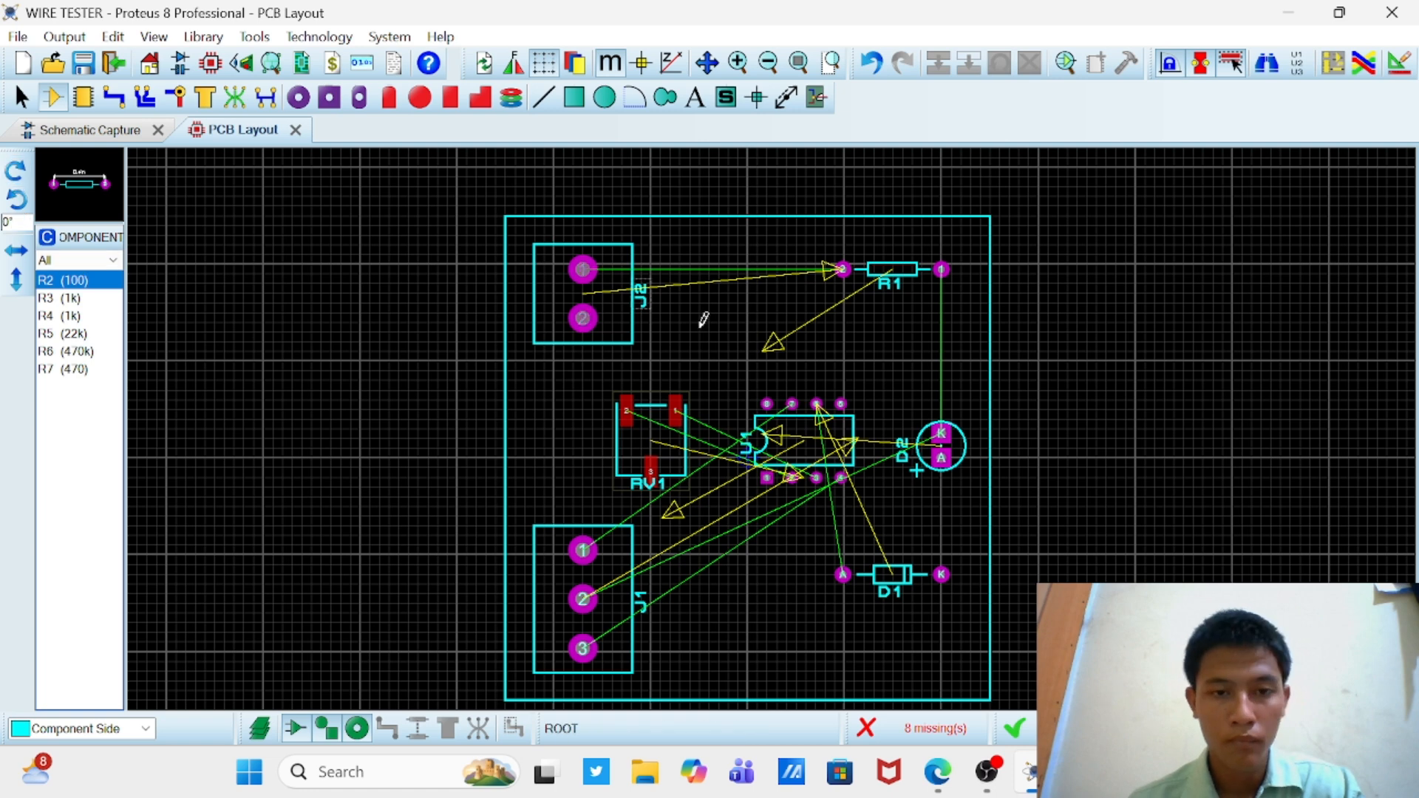
{"action": "left_click", "coordinate": [704, 318]}
{"action": "left_click", "coordinate": [715, 318]}
{"action": "left_click", "coordinate": [725, 264]}
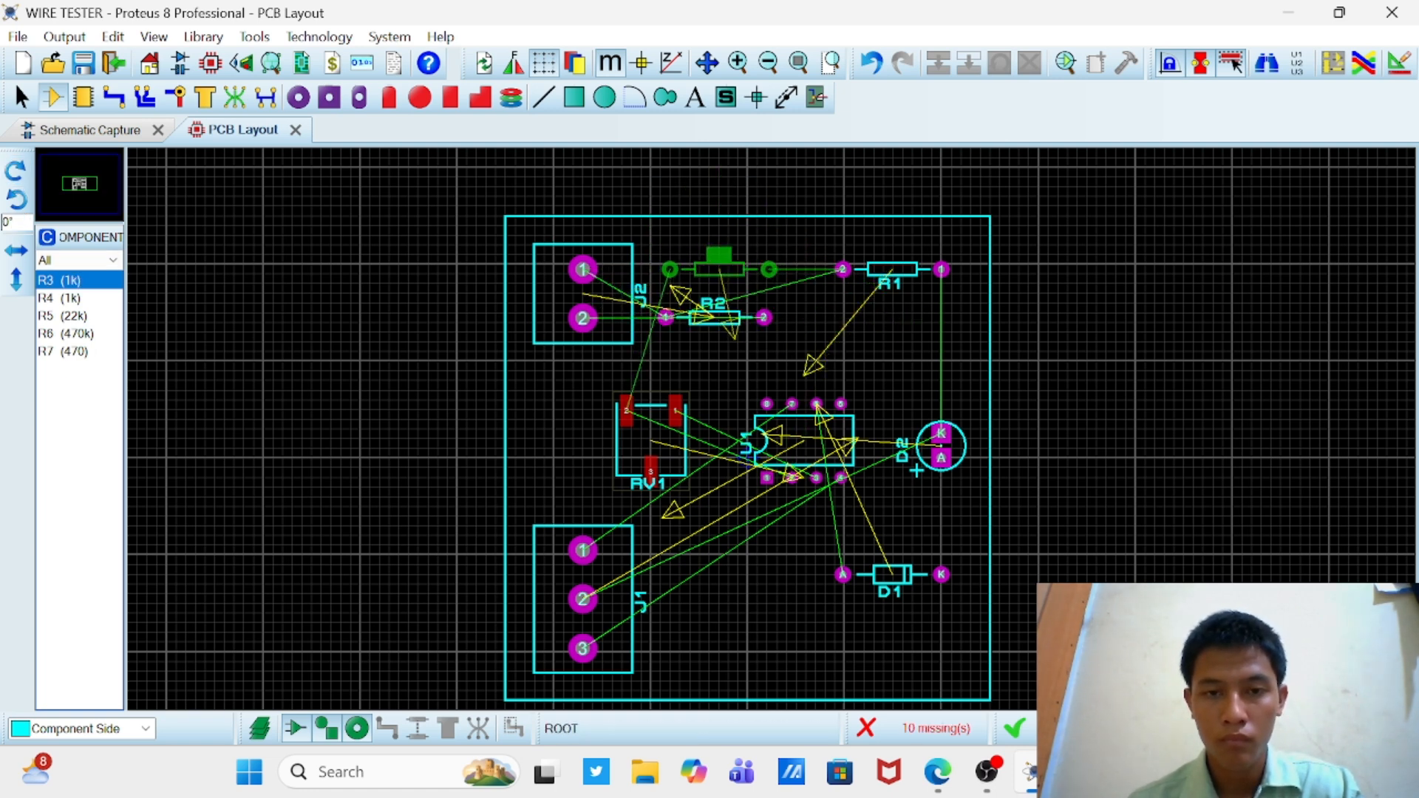
{"action": "left_click", "coordinate": [709, 268]}
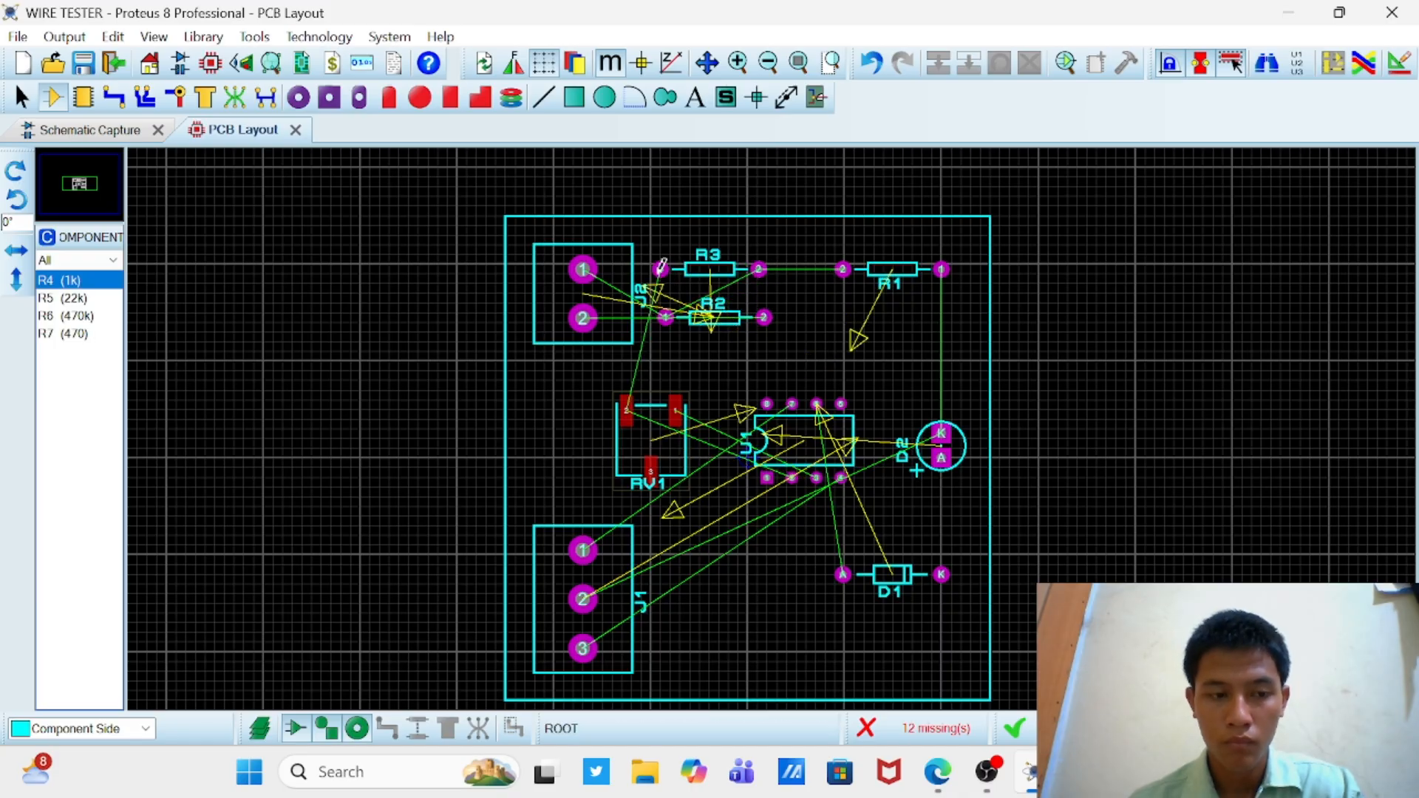
Step: Try to move R3 to the spot just below R1, and undo the move
{"action": "left_click", "coordinate": [686, 272]}
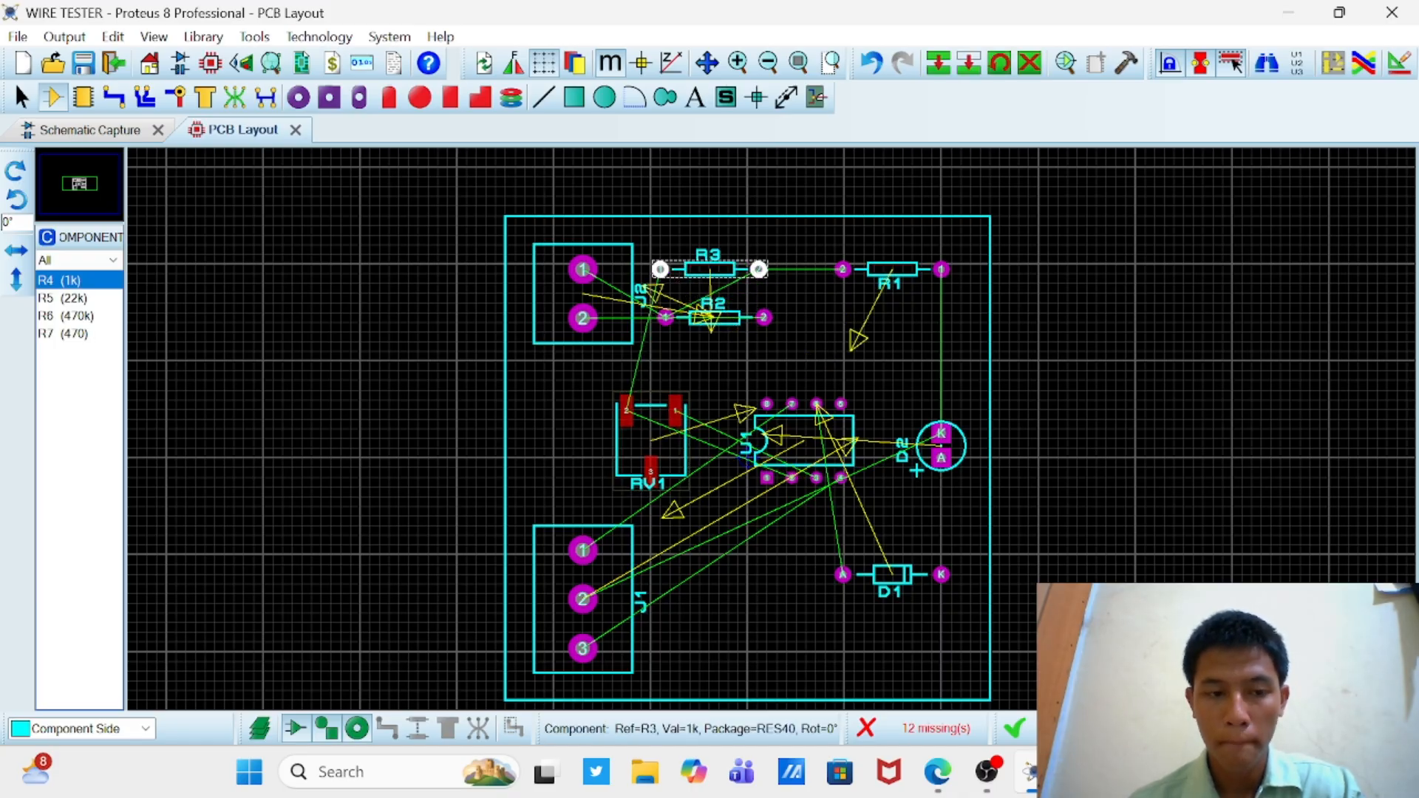
{"action": "left_click_drag", "start_coordinate": [894, 313], "coordinate": [894, 325]}
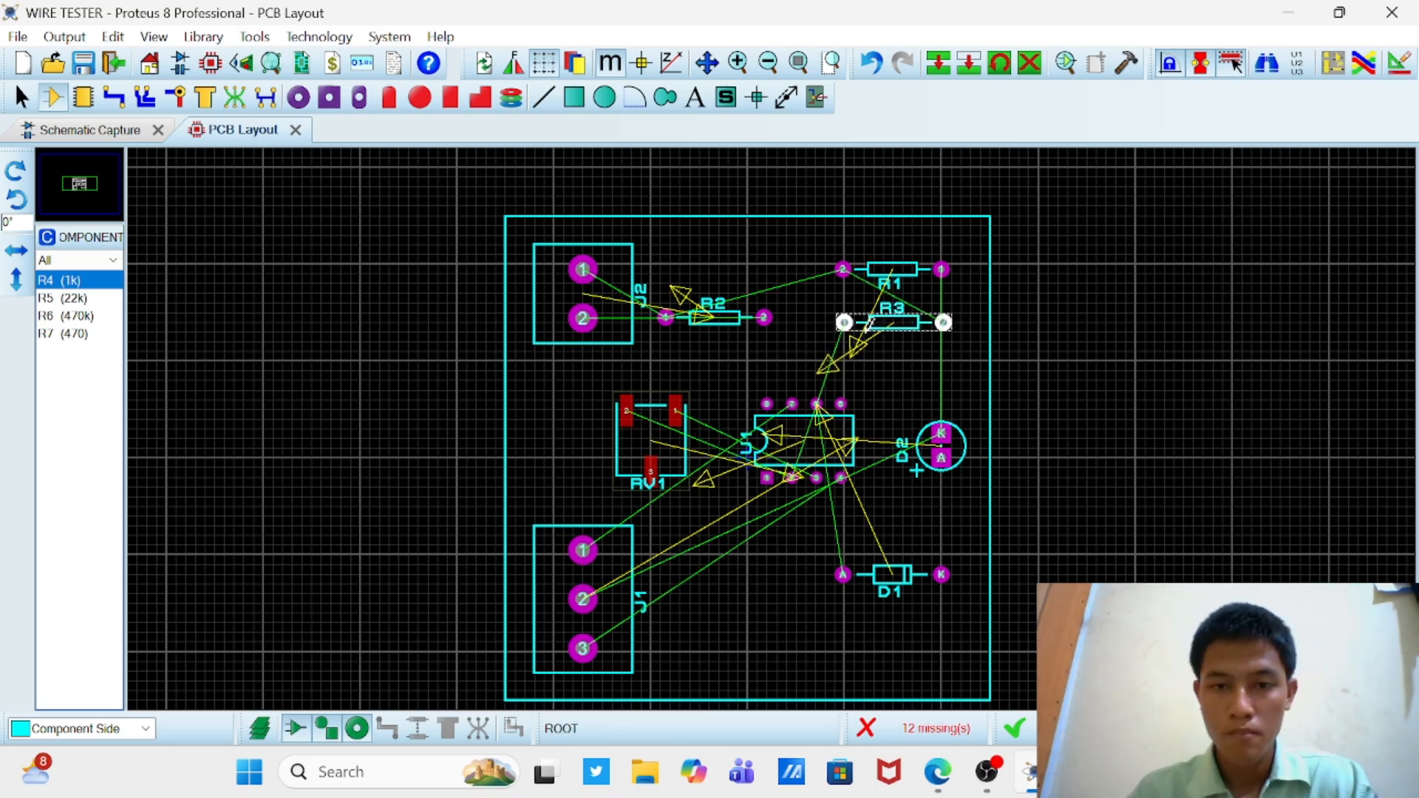
{"action": "left_click", "coordinate": [872, 63]}
{"action": "left_click", "coordinate": [874, 66]}
{"action": "left_click", "coordinate": [874, 67]}
{"action": "left_click", "coordinate": [905, 67]}
Step: Place R4 (1k) at 0° directly below R1, level with R2
{"action": "left_click", "coordinate": [75, 280]}
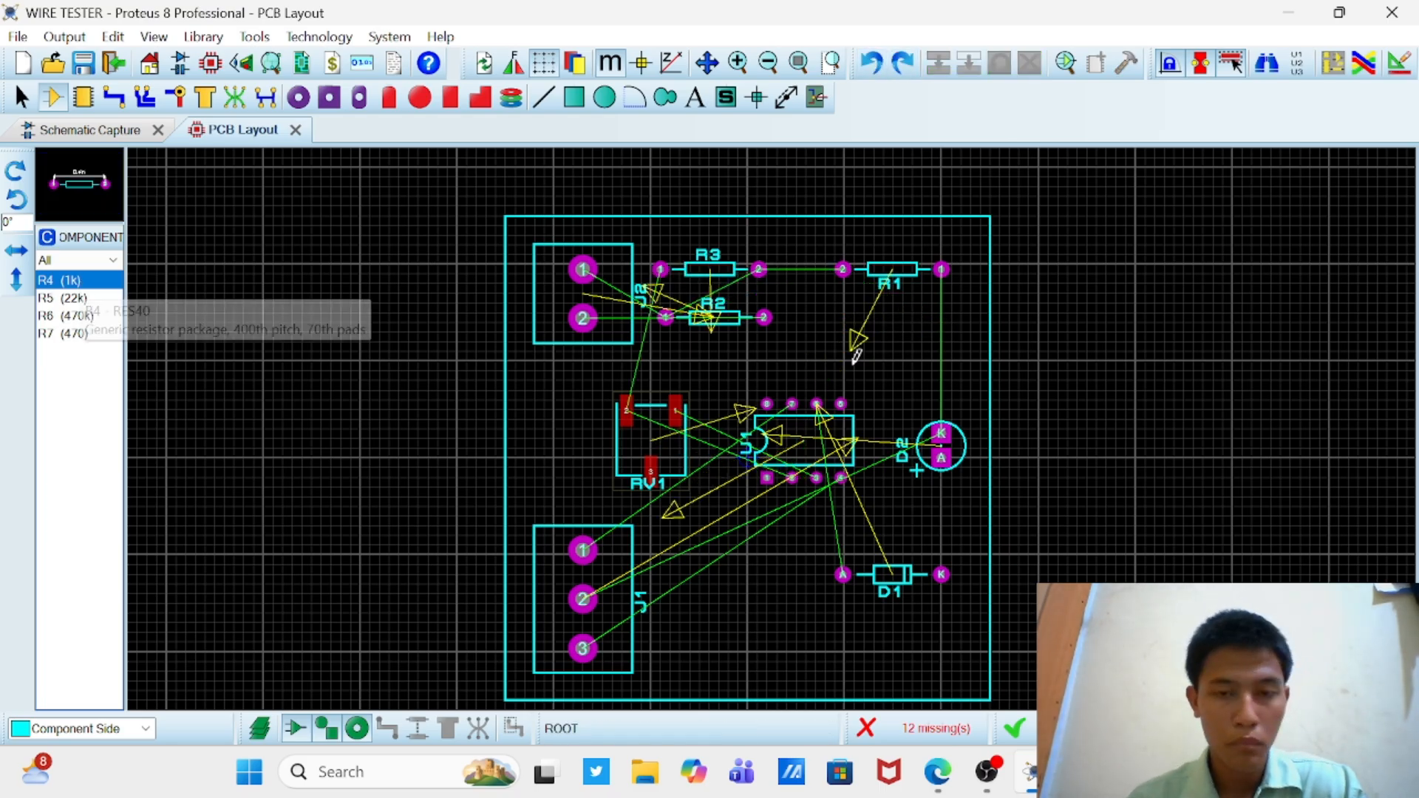
{"action": "left_click", "coordinate": [878, 327]}
{"action": "left_click", "coordinate": [894, 318]}
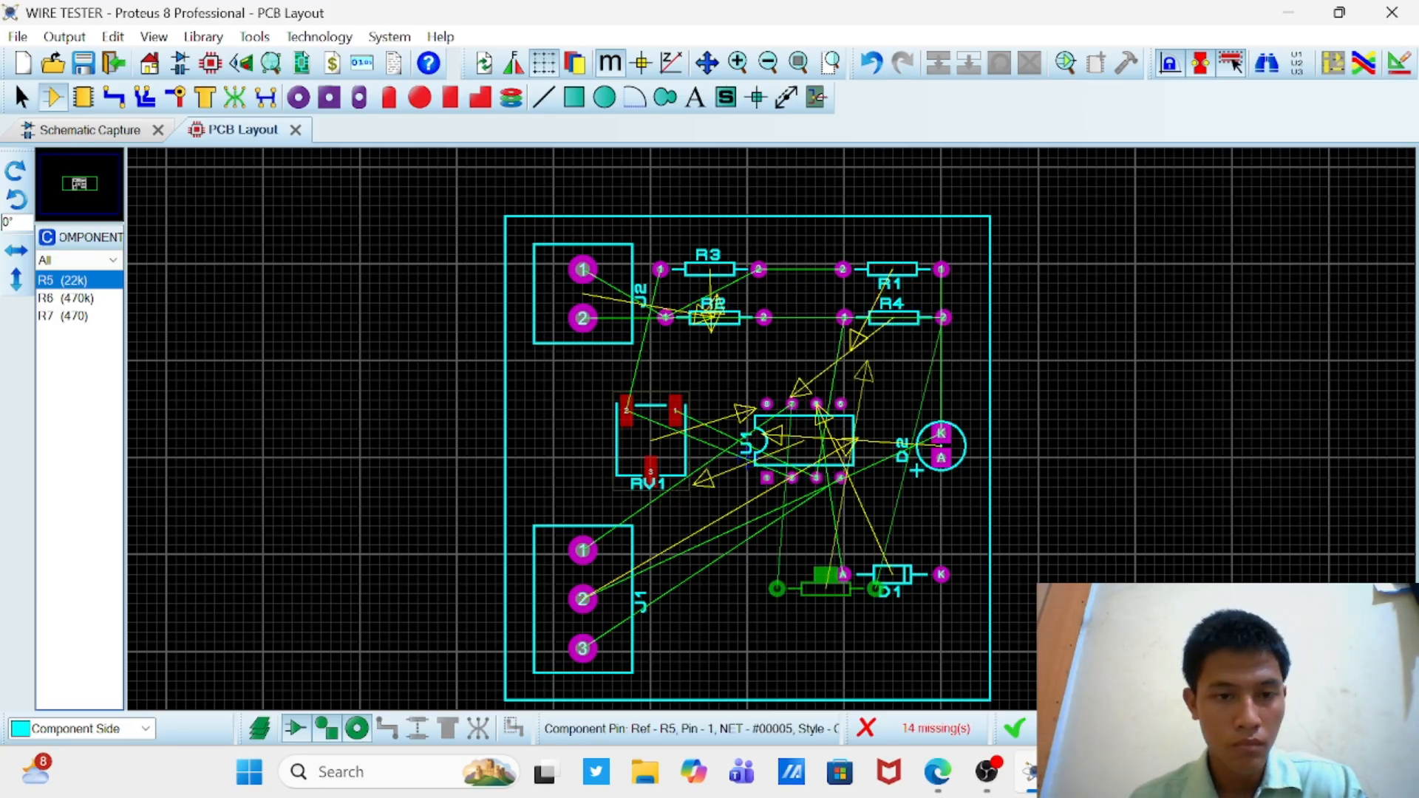
Step: Place R5 (22k), R6 (470k) and R7 (470) at 180°, with R5 beside J1, R6 above it, and R7 below D1
{"action": "left_click", "coordinate": [724, 637]}
{"action": "right_click", "coordinate": [722, 634]}
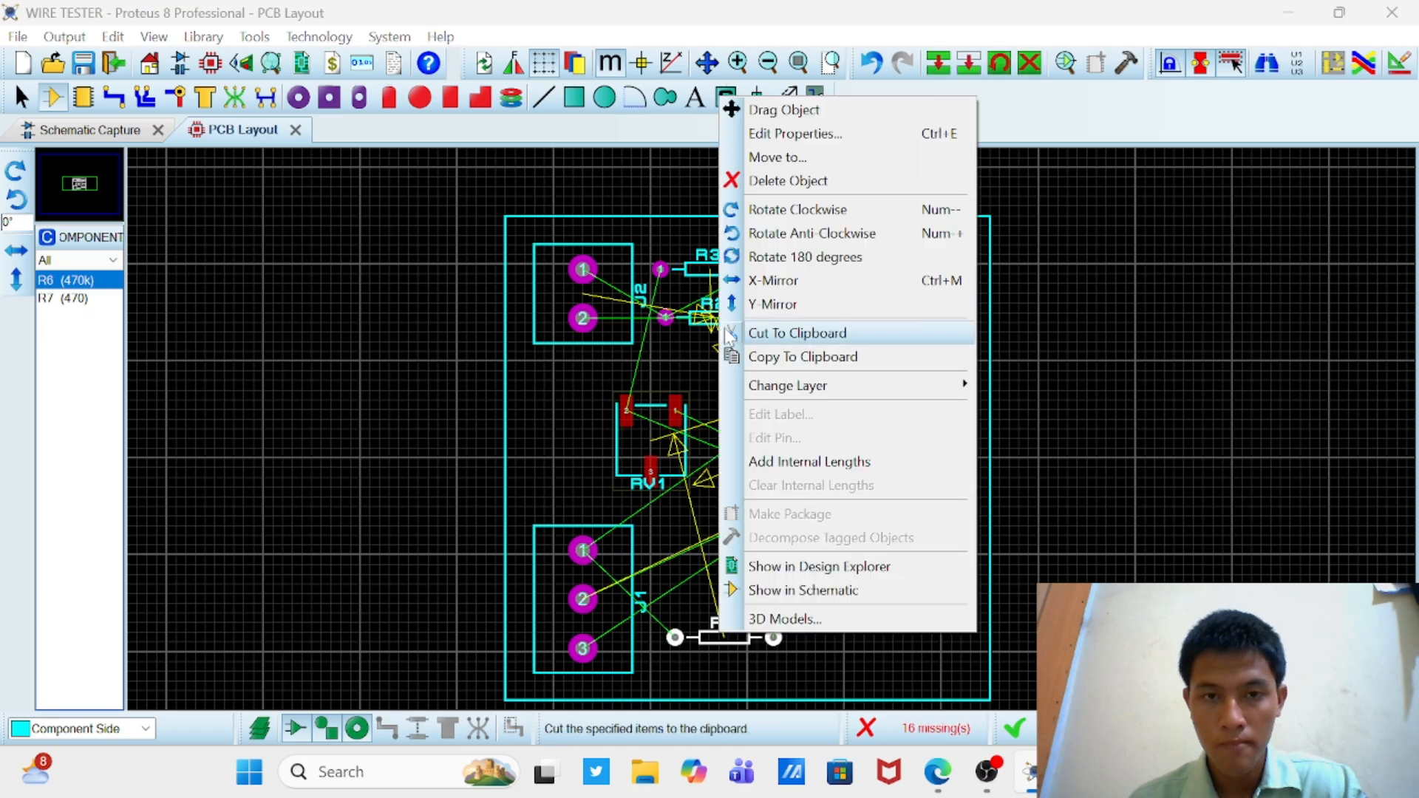
{"action": "left_click", "coordinate": [762, 256]}
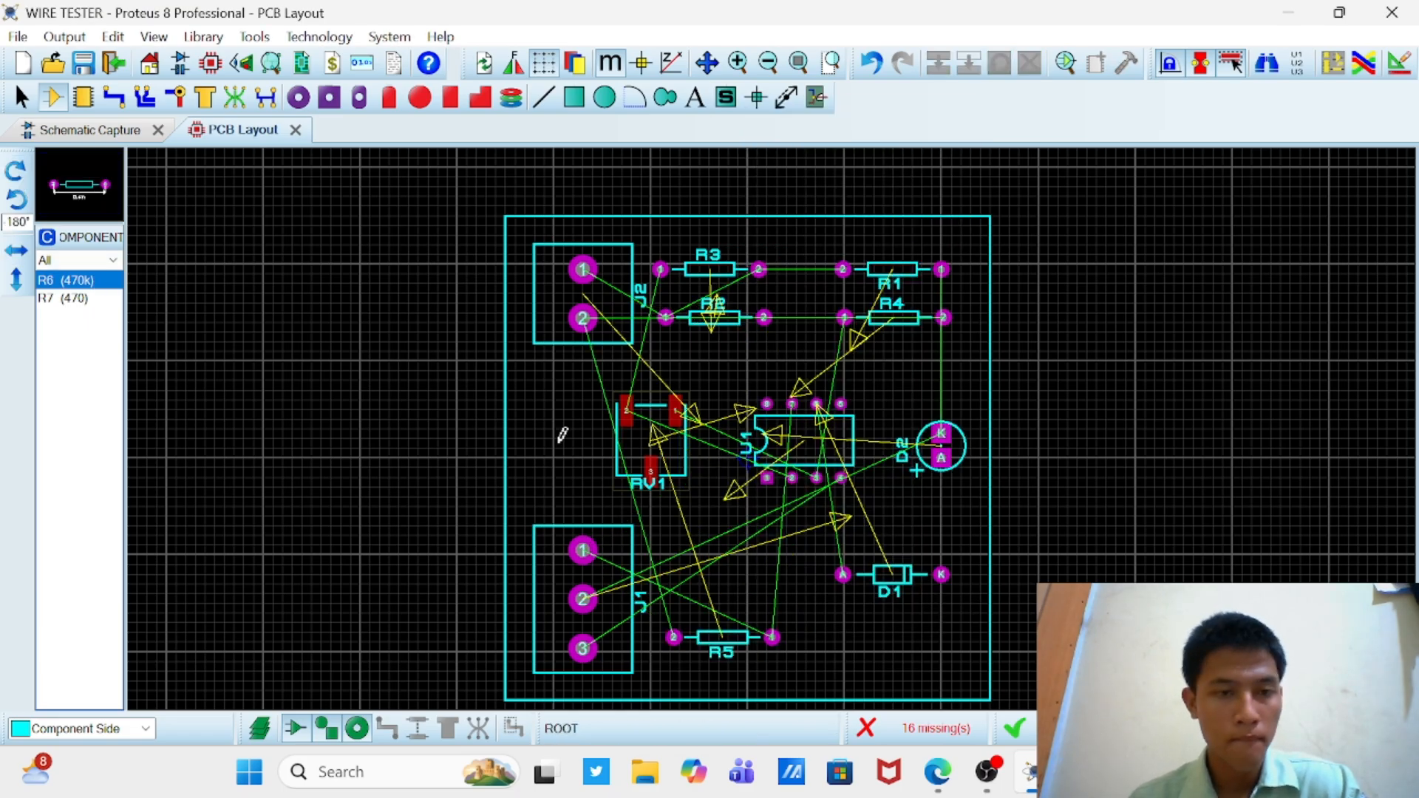
{"action": "left_click", "coordinate": [722, 575]}
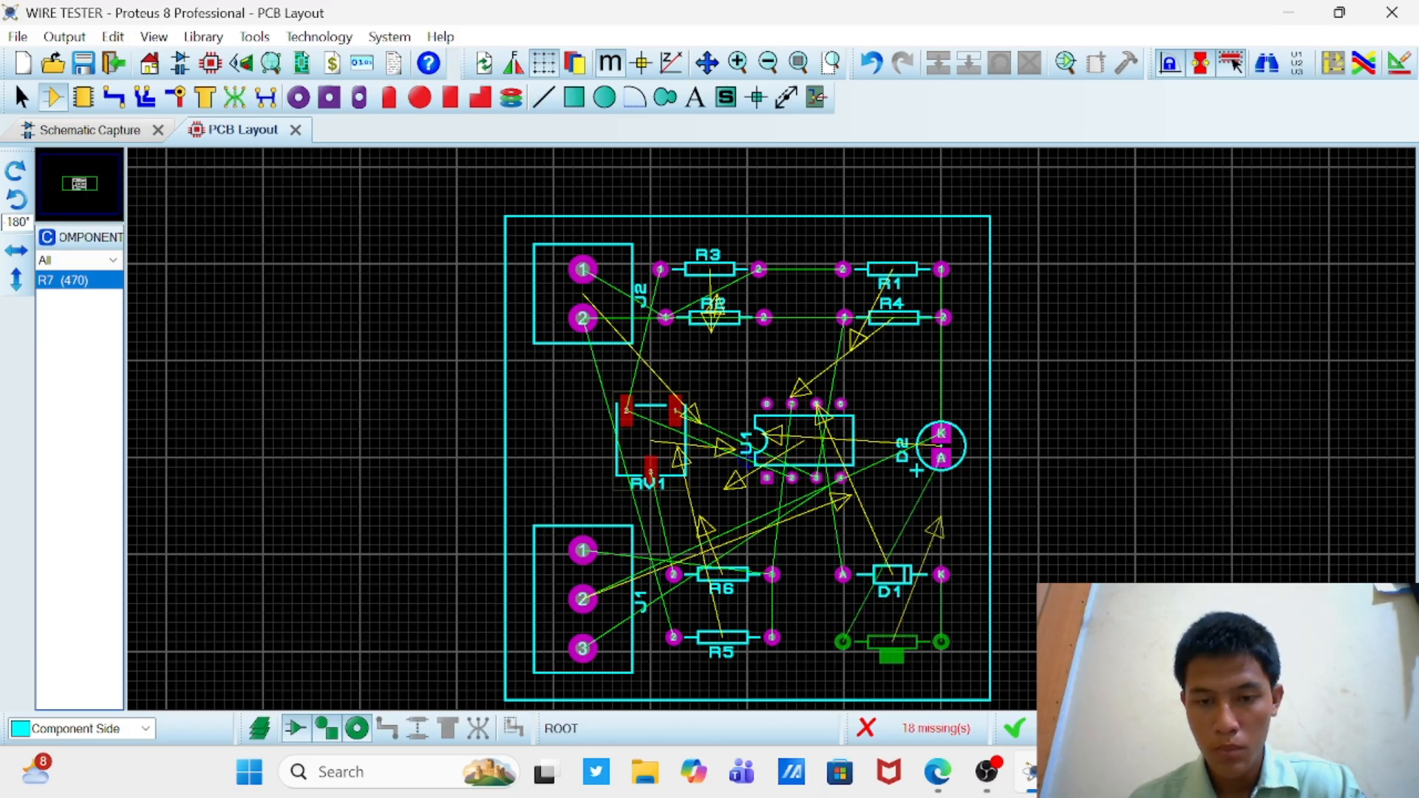
{"action": "left_click", "coordinate": [892, 639]}
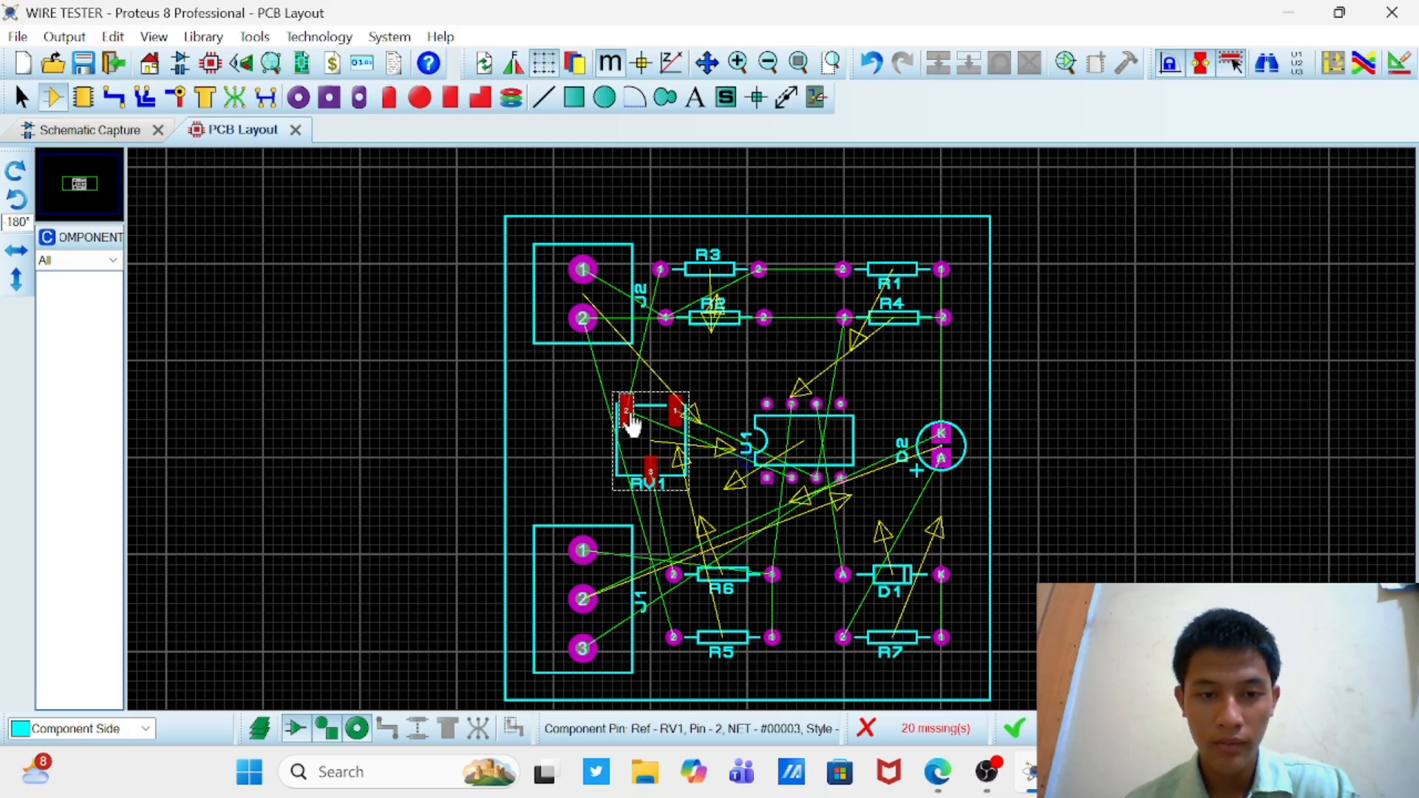
Step: Replace RV1's three surface-mount pads with S-80-40 square through-hole pads
{"action": "left_click", "coordinate": [329, 98]}
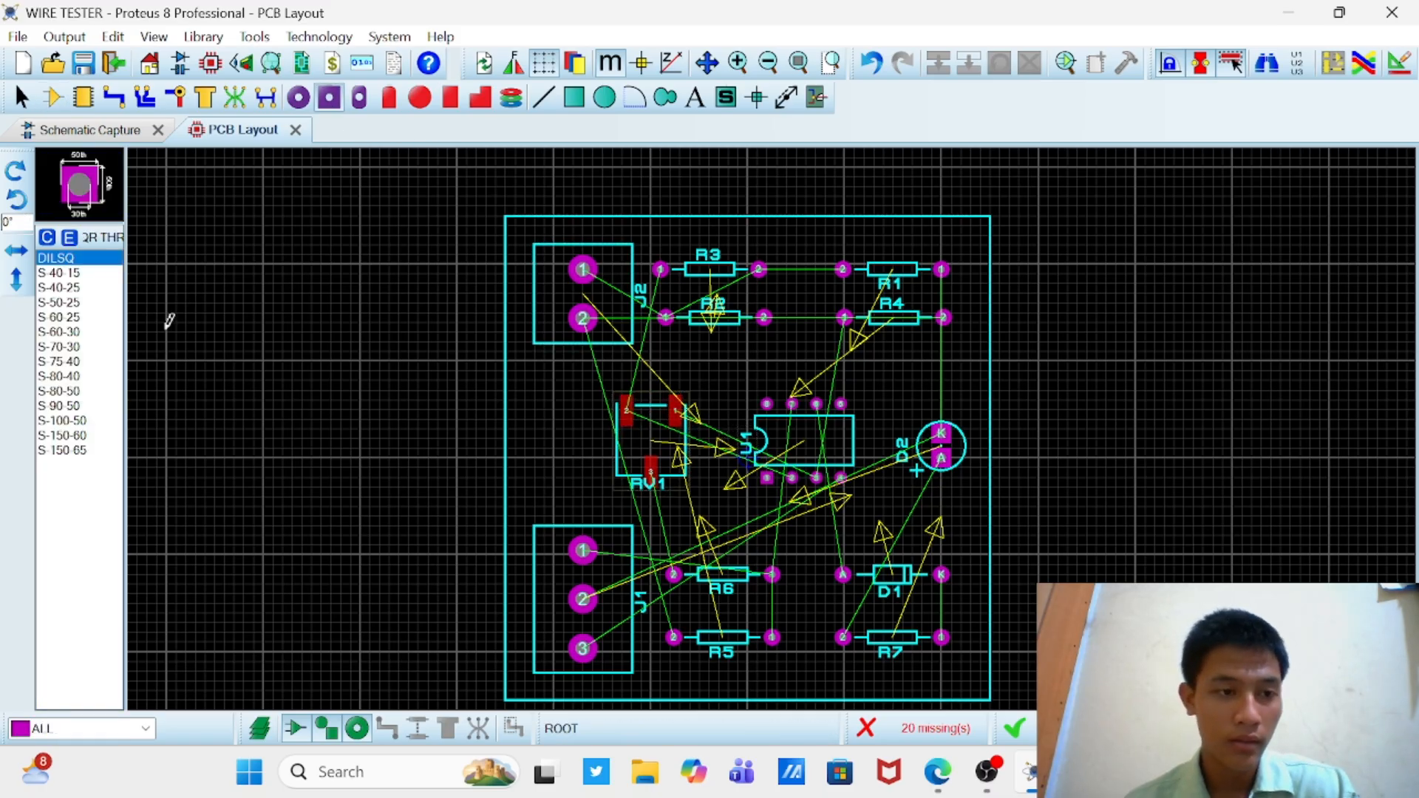
{"action": "left_click", "coordinate": [94, 377]}
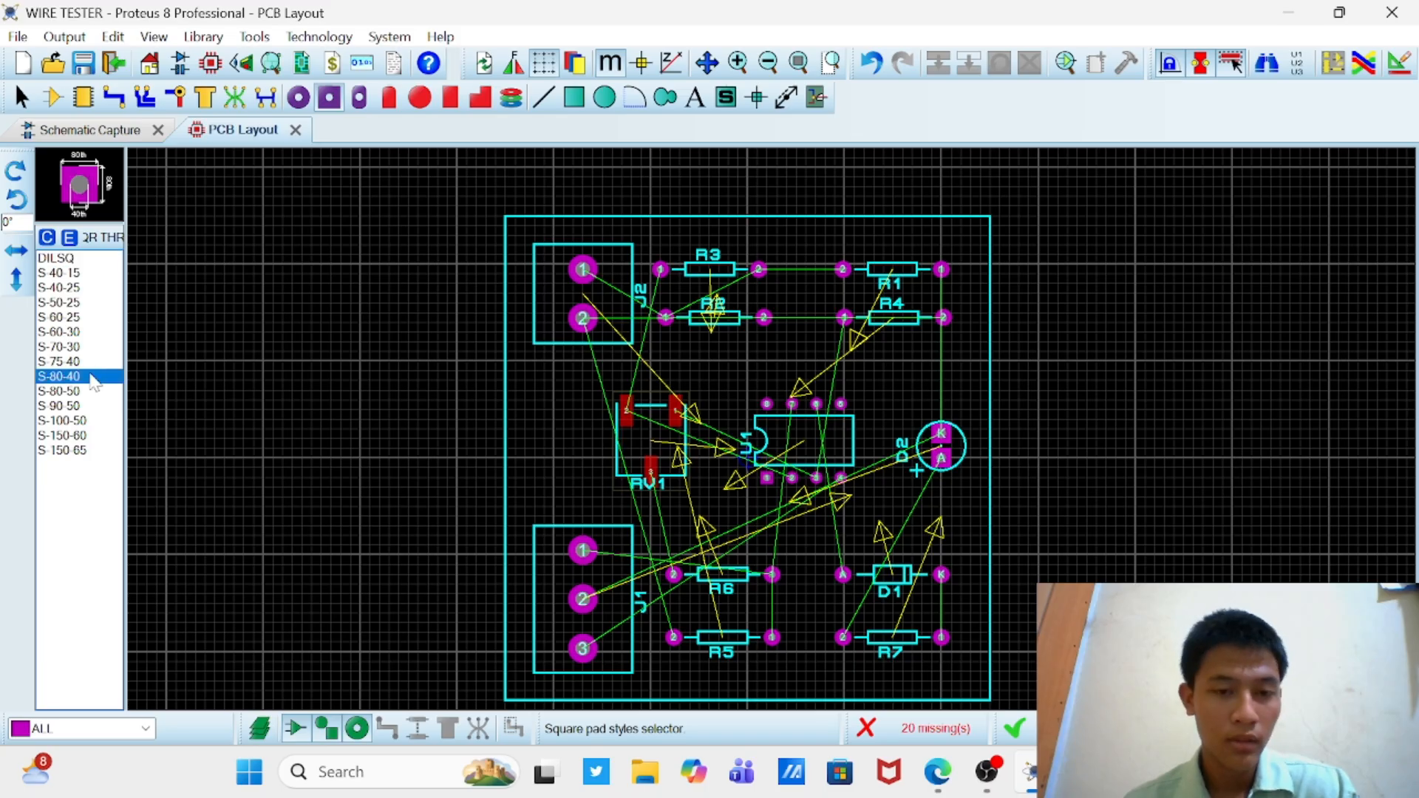
{"action": "left_click", "coordinate": [79, 362]}
{"action": "left_click", "coordinate": [81, 377]}
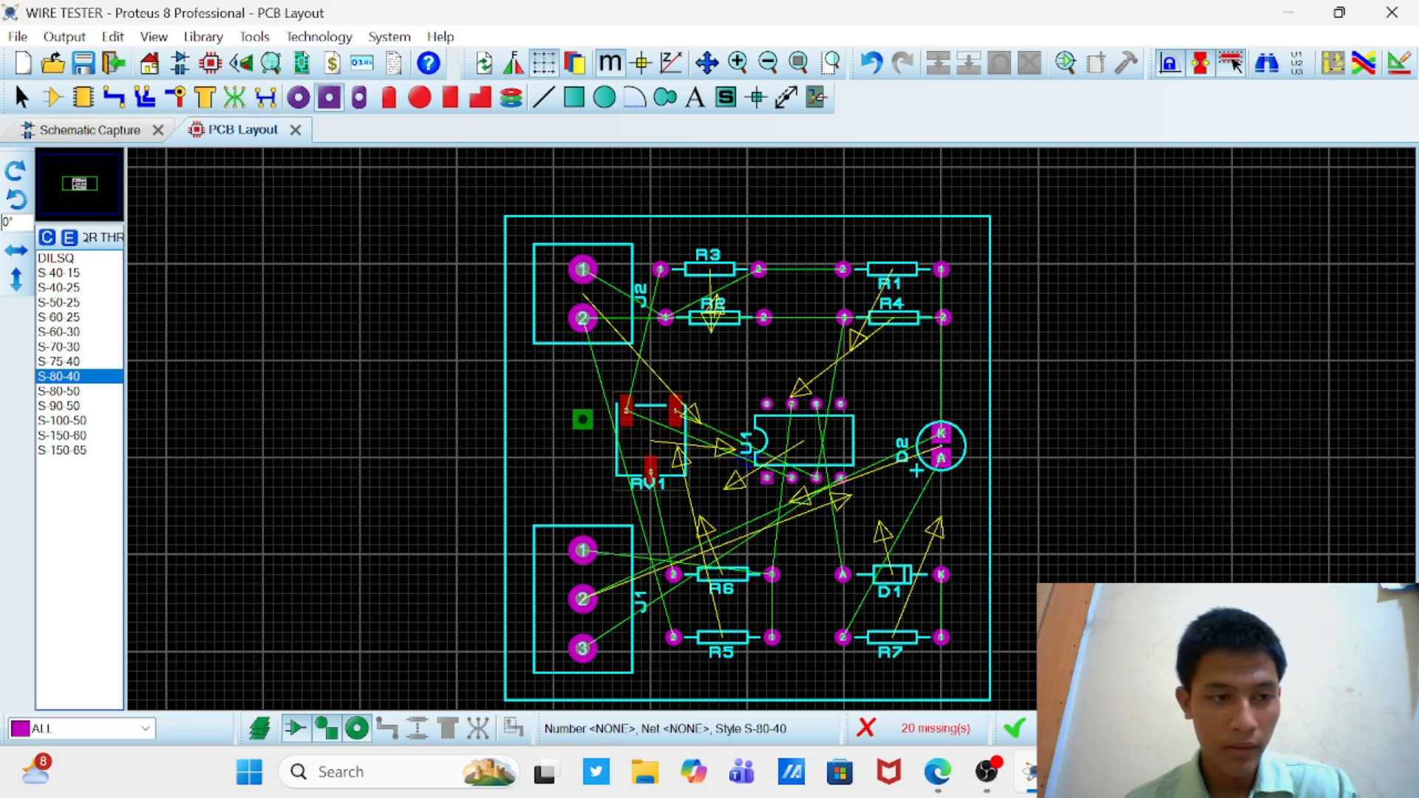
{"action": "left_click", "coordinate": [628, 408]}
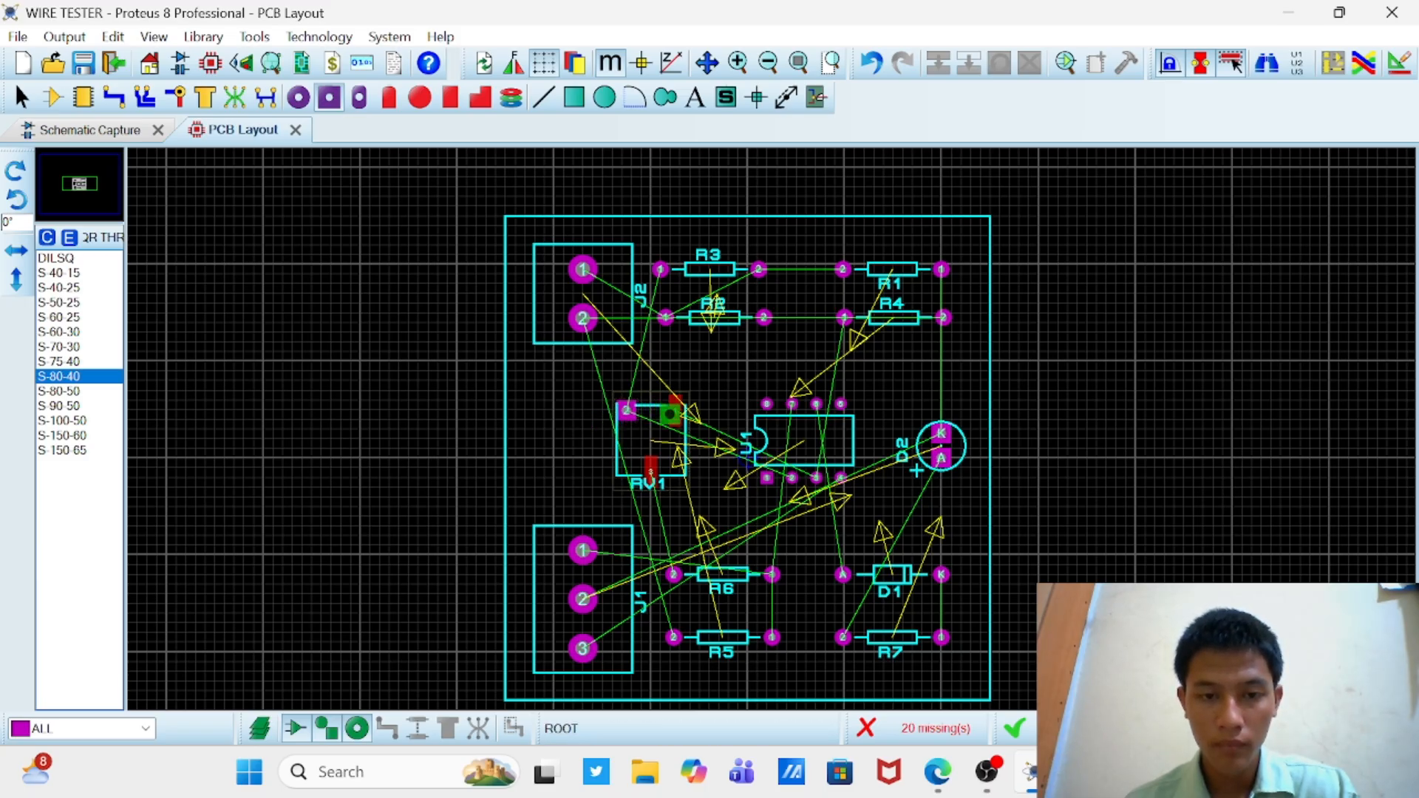
{"action": "left_click", "coordinate": [672, 413]}
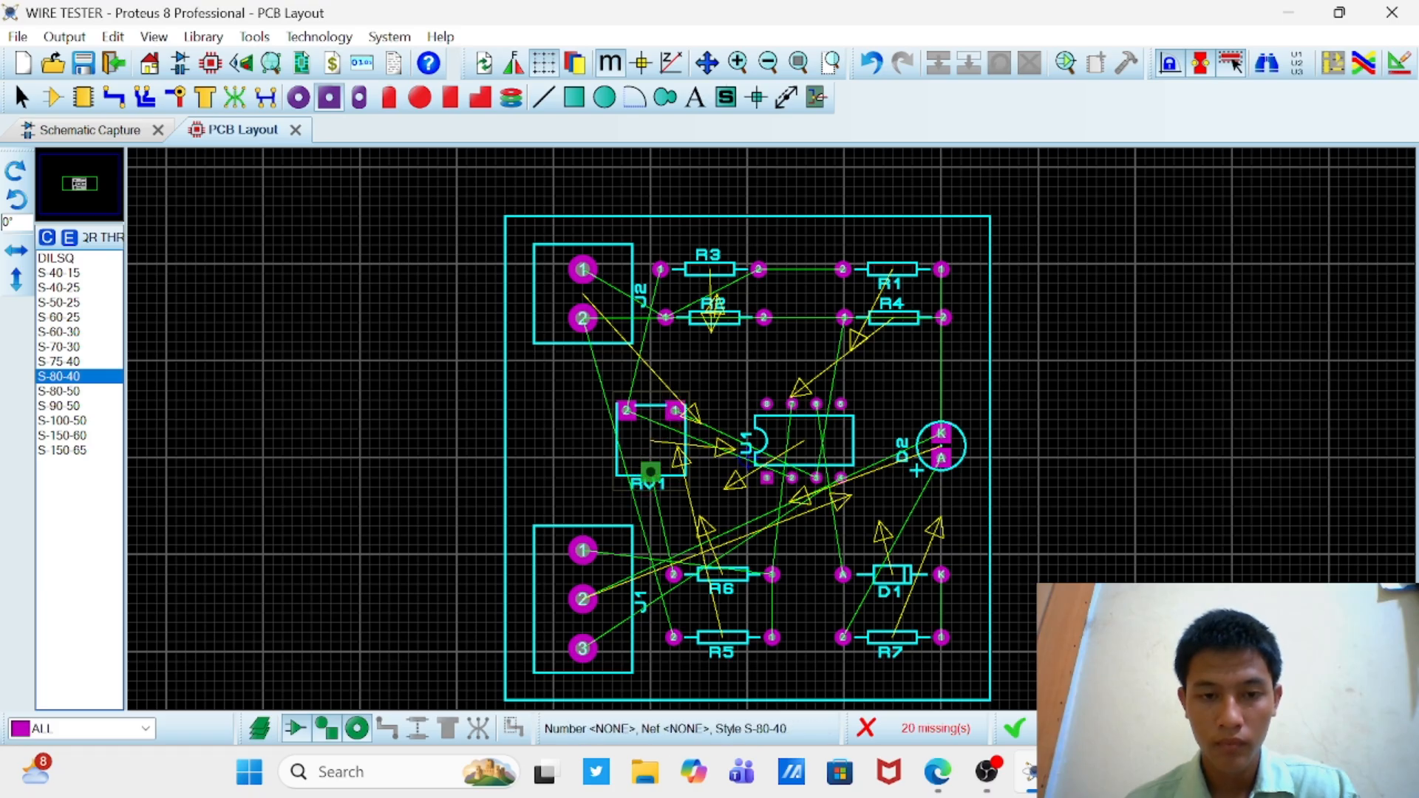
{"action": "left_click", "coordinate": [650, 472]}
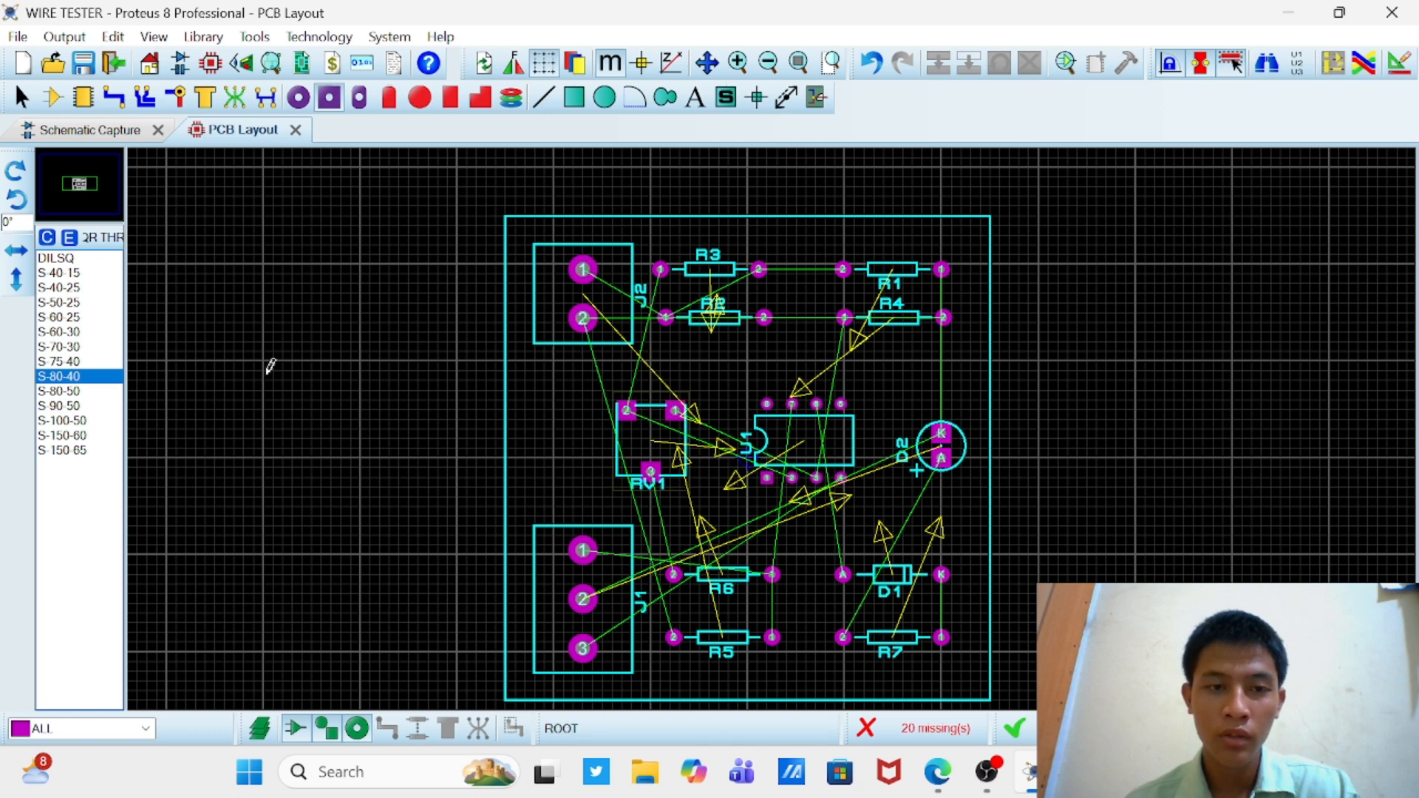
Step: Change all pads of terminal blocks J2 and J1 to the S-100-50 square through-hole style
{"action": "left_click", "coordinate": [92, 406]}
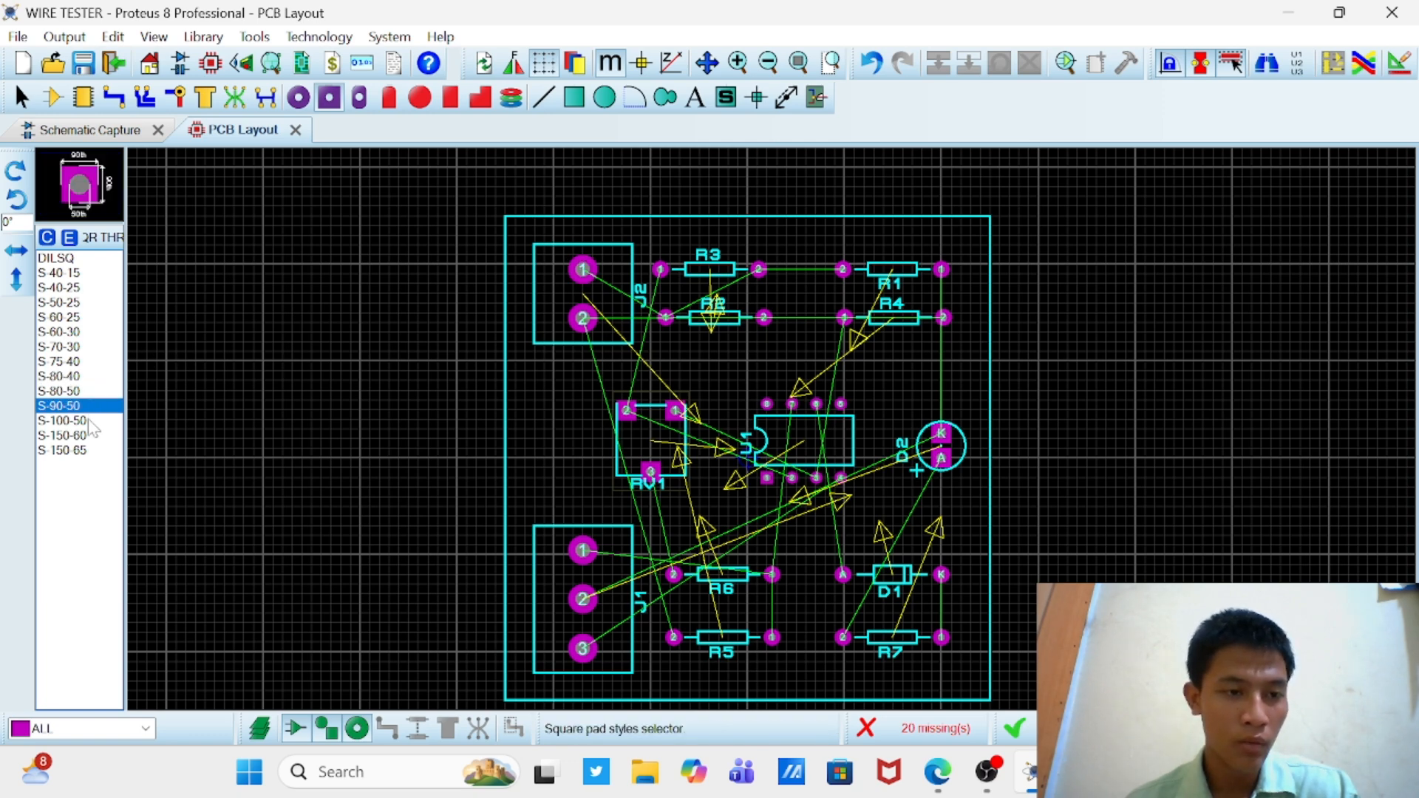
{"action": "left_click", "coordinate": [93, 421]}
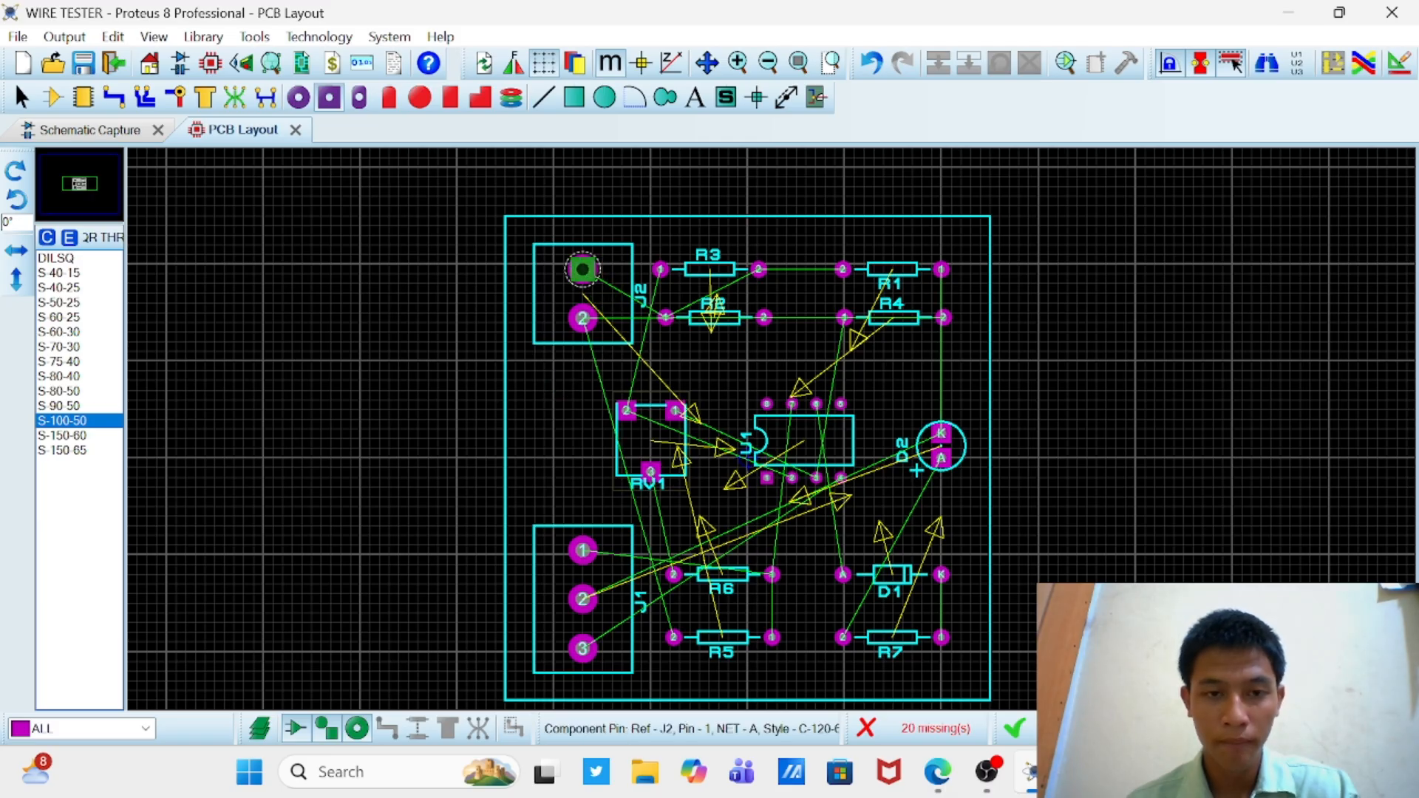
{"action": "left_click", "coordinate": [583, 269]}
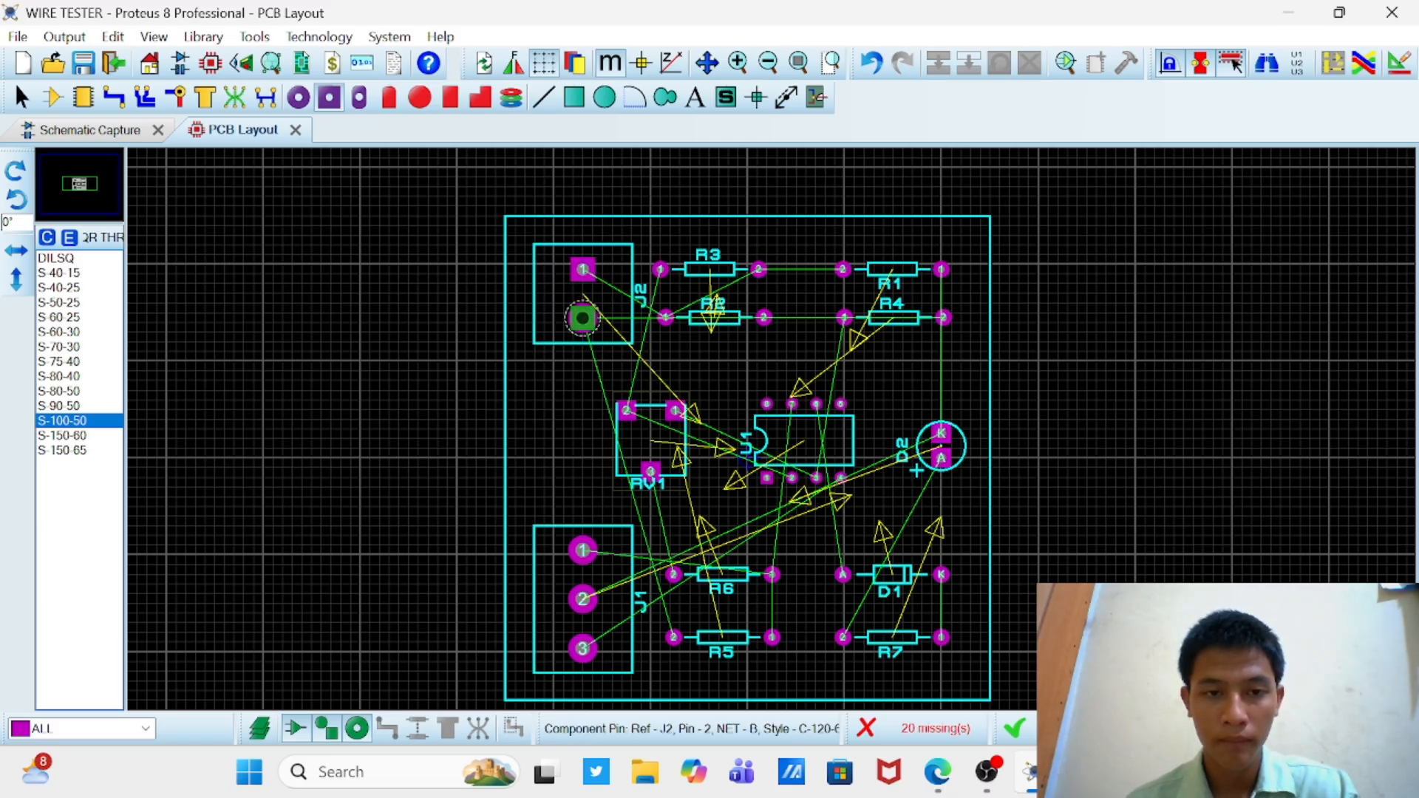
{"action": "left_click", "coordinate": [582, 317]}
{"action": "left_click", "coordinate": [582, 551]}
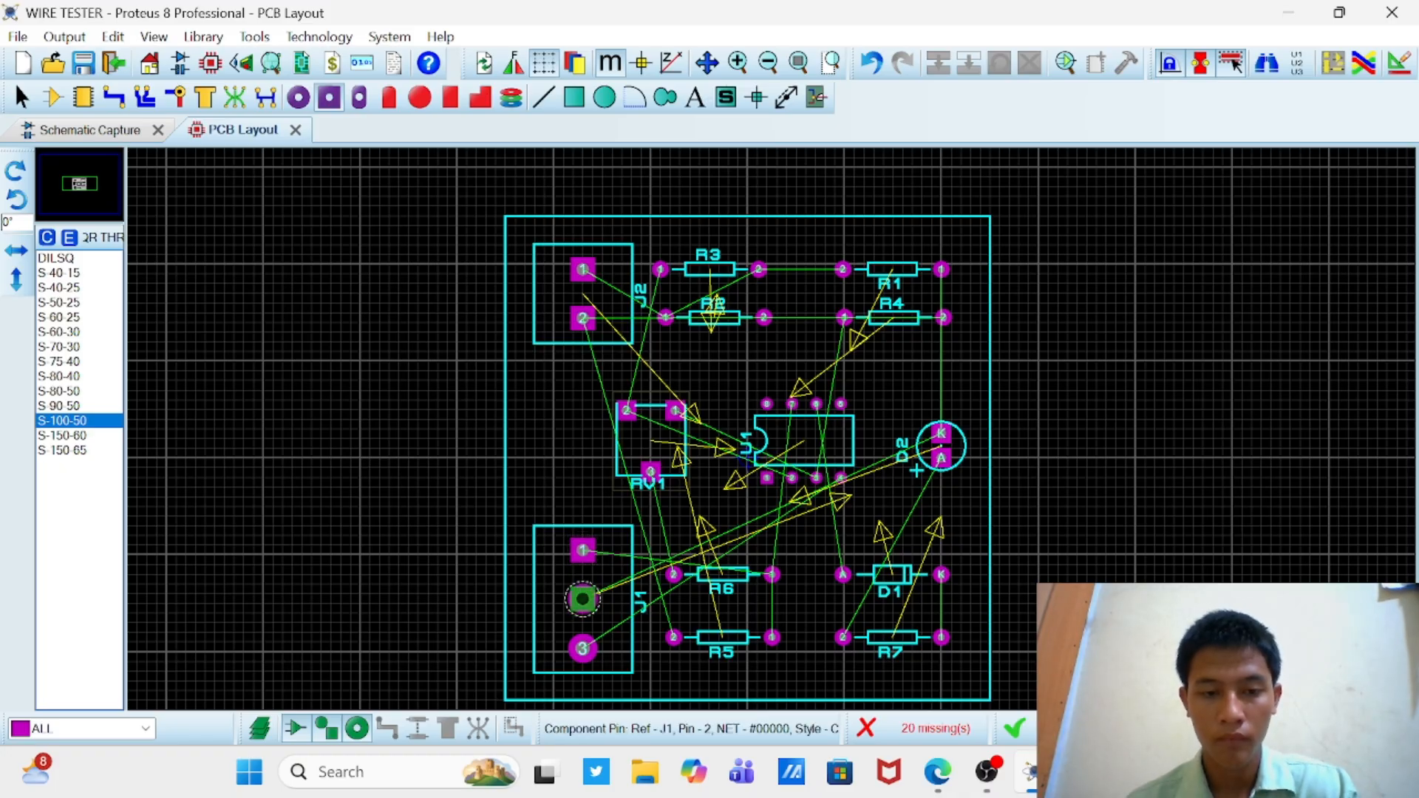
{"action": "left_click", "coordinate": [583, 598]}
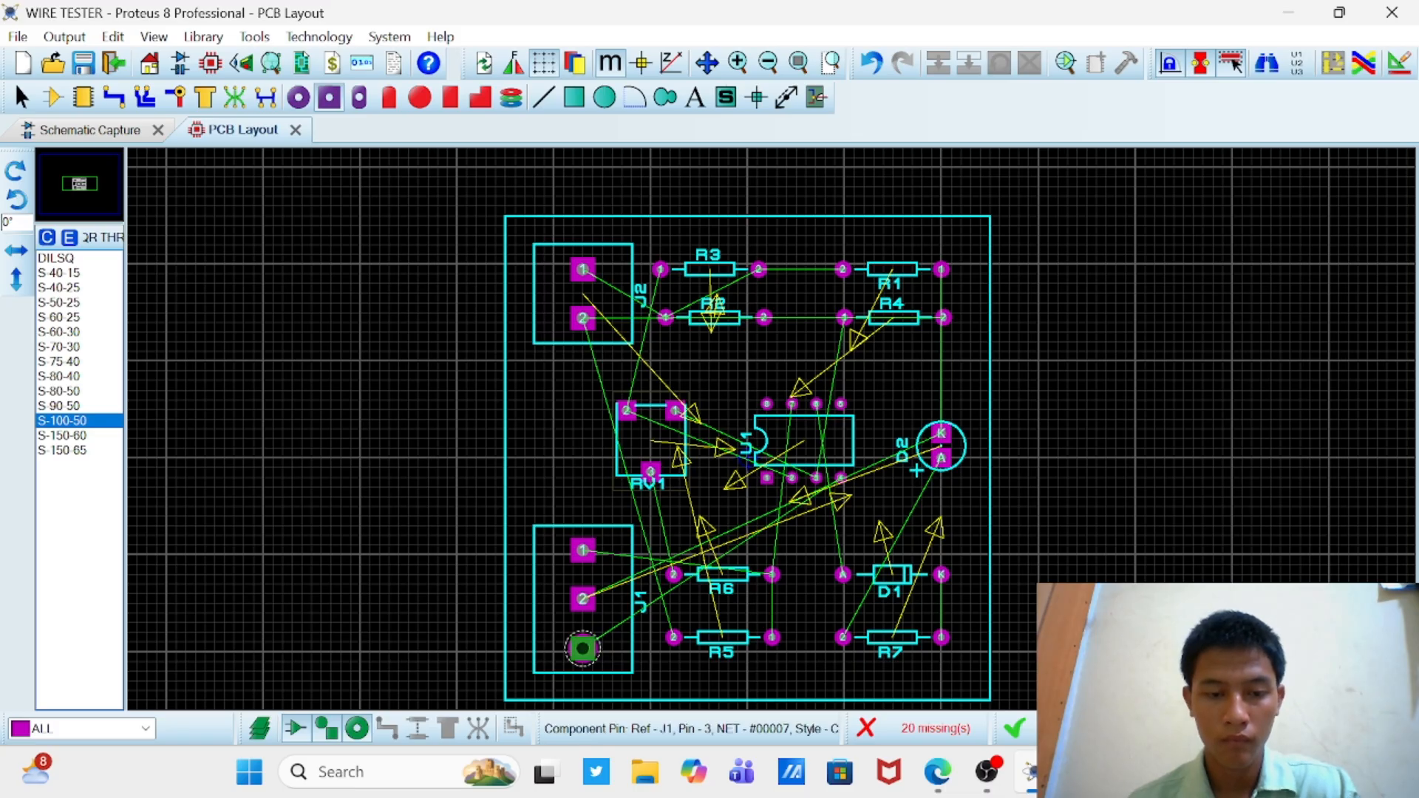
{"action": "left_click", "coordinate": [583, 648]}
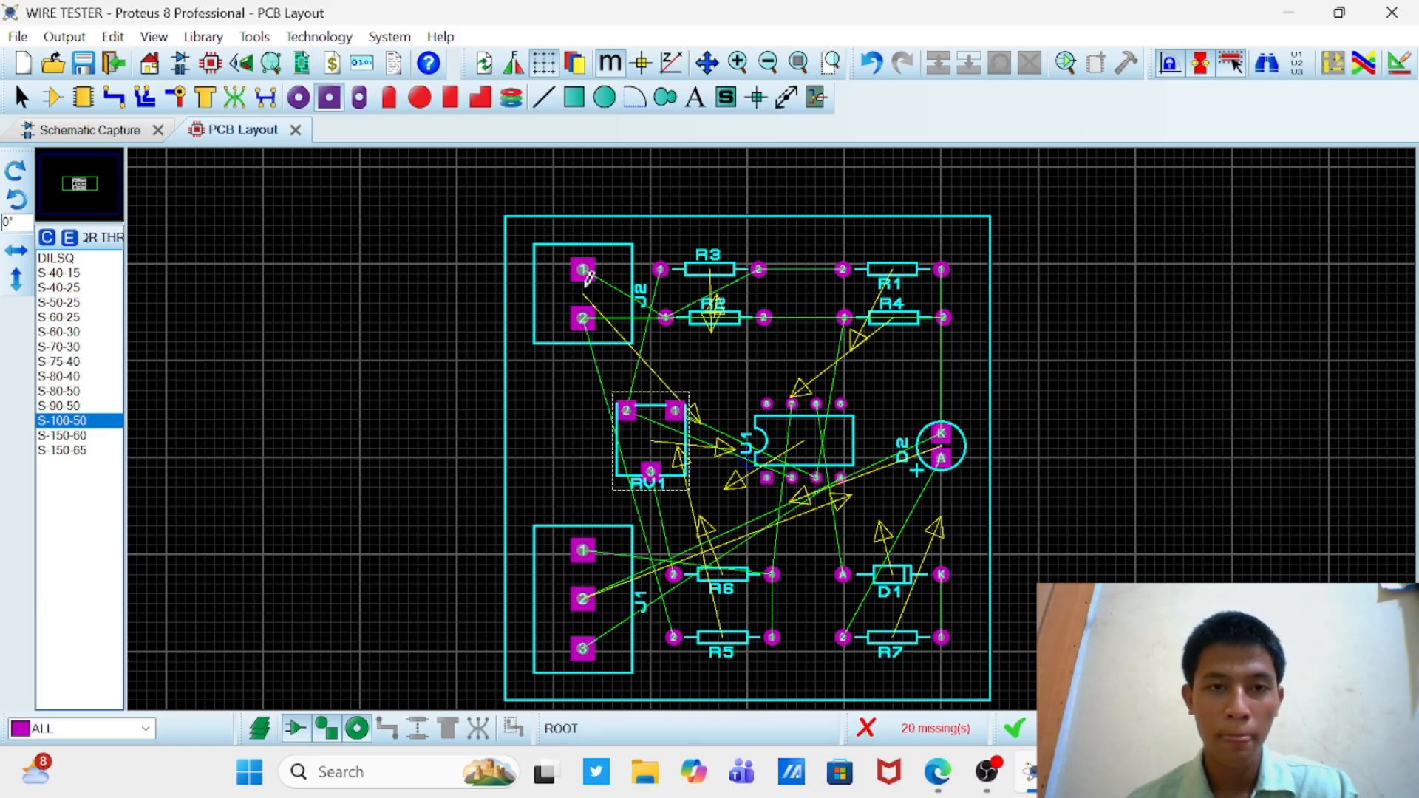
Step: Change the pad of U1's pin 1 to the S-60-30 square through-hole style
{"action": "left_click", "coordinate": [90, 332]}
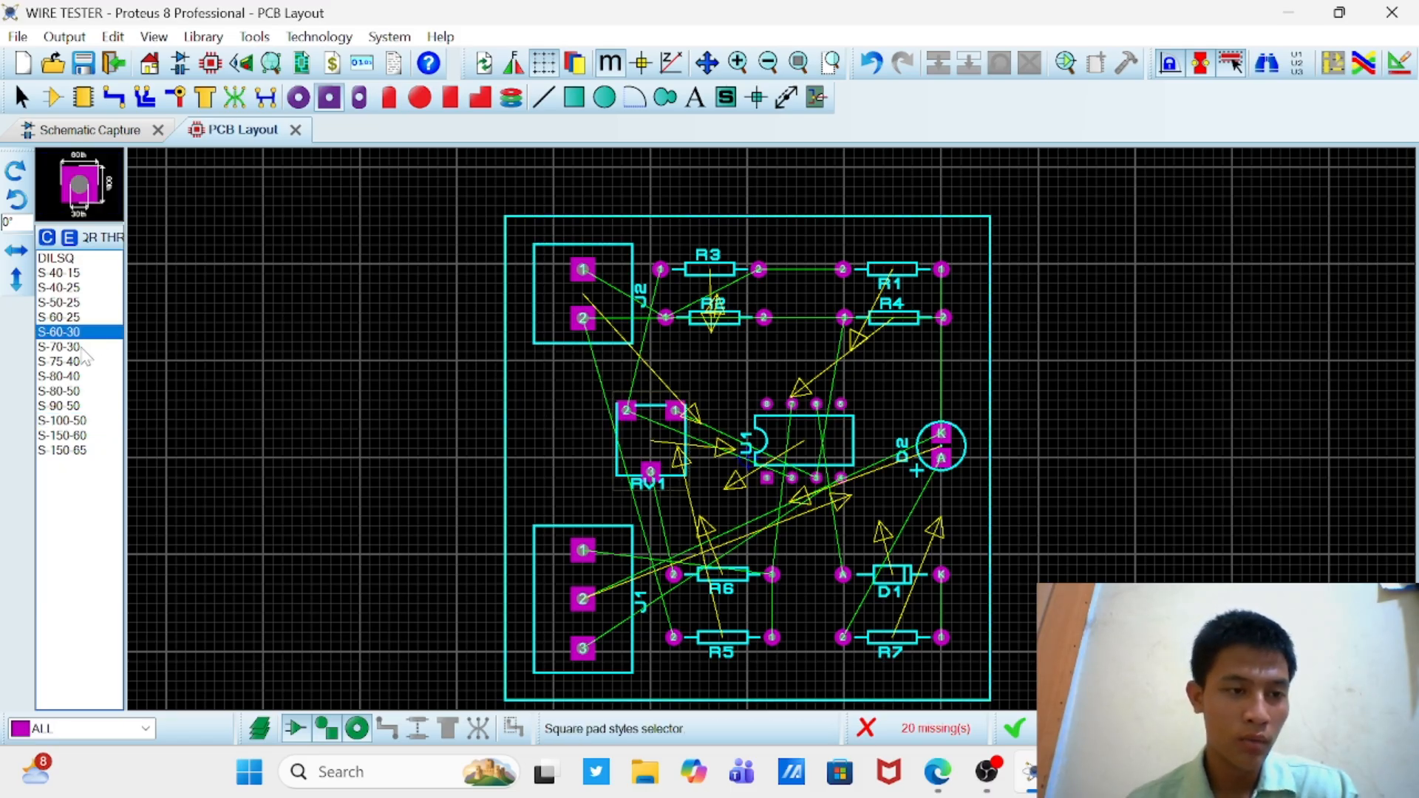
{"action": "left_click", "coordinate": [83, 349]}
{"action": "left_click", "coordinate": [80, 332]}
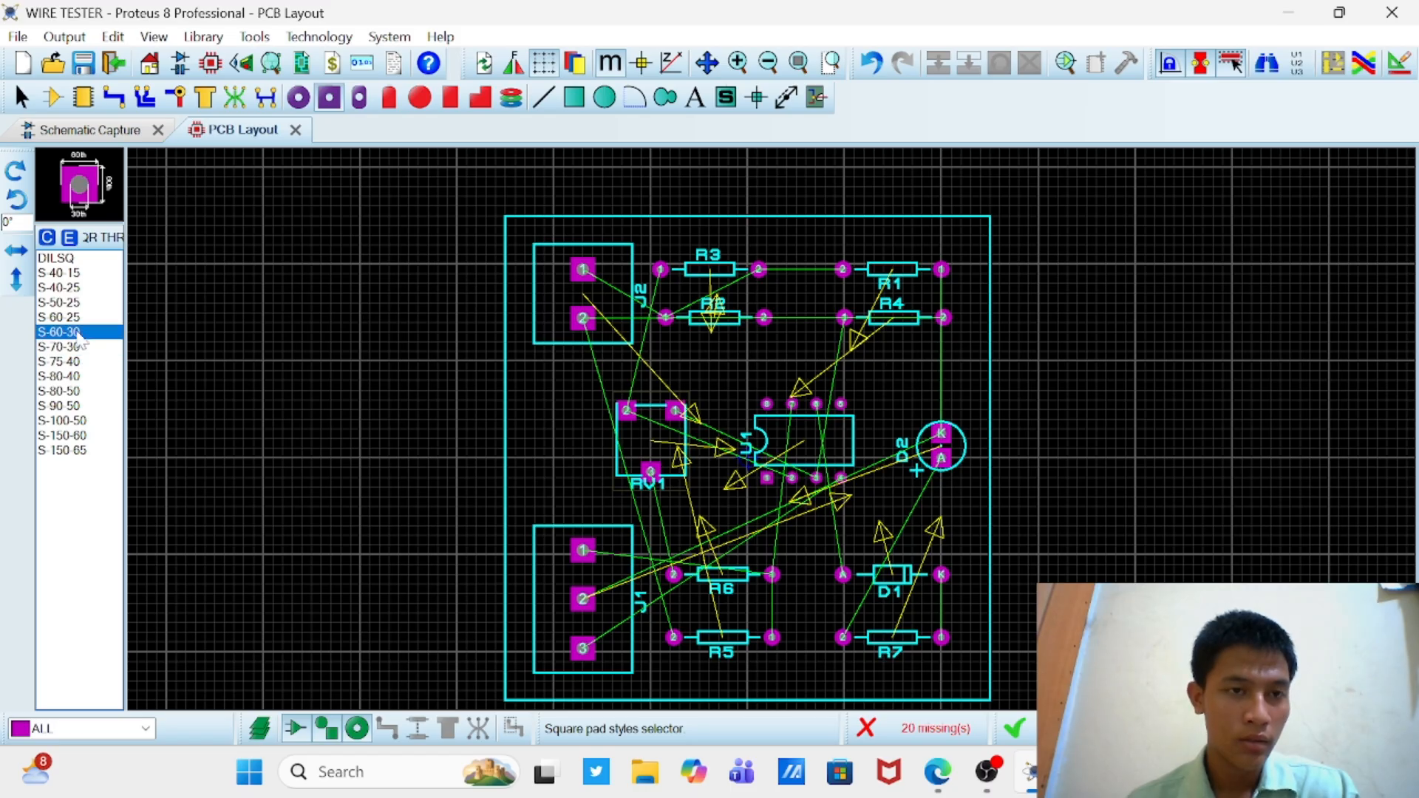
{"action": "left_click", "coordinate": [78, 319]}
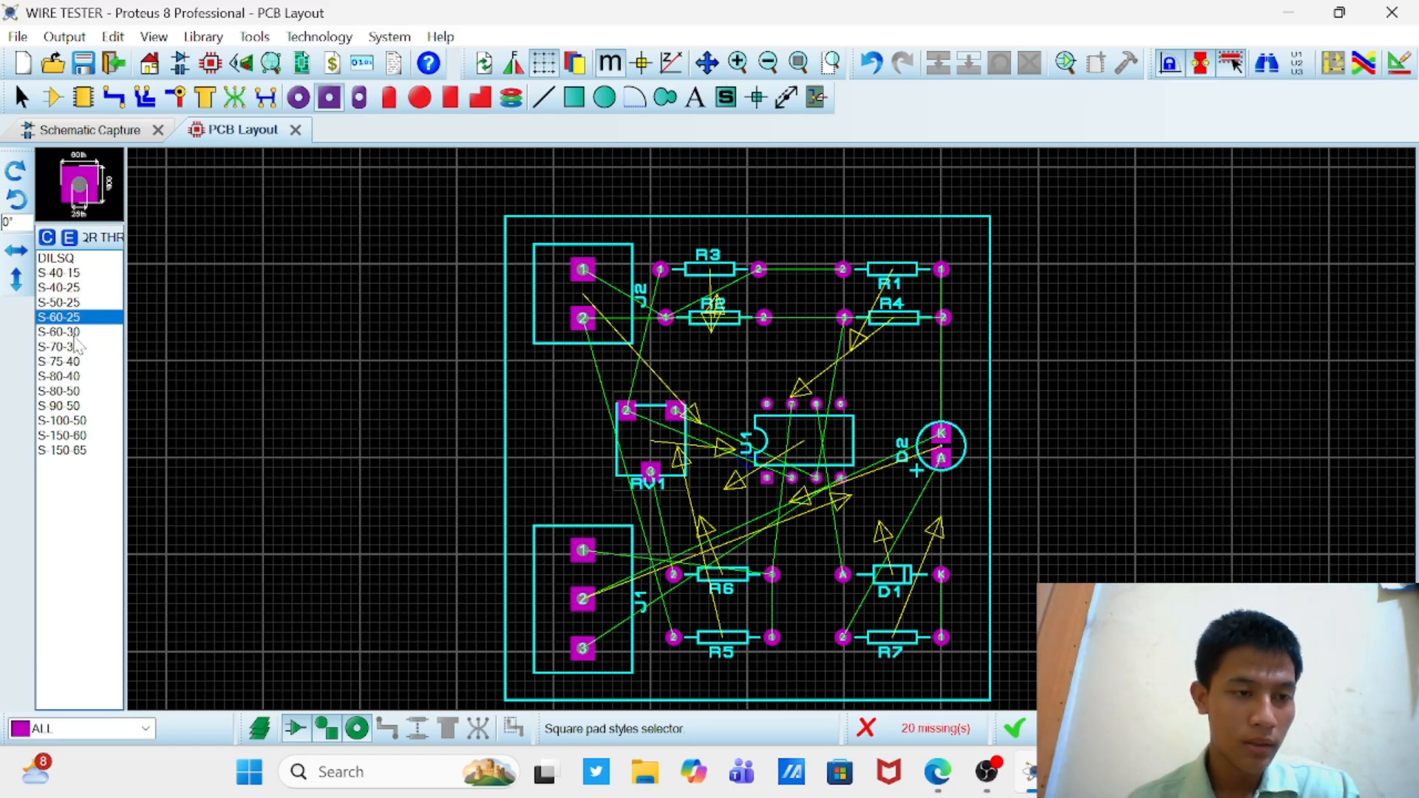
{"action": "left_click", "coordinate": [59, 333]}
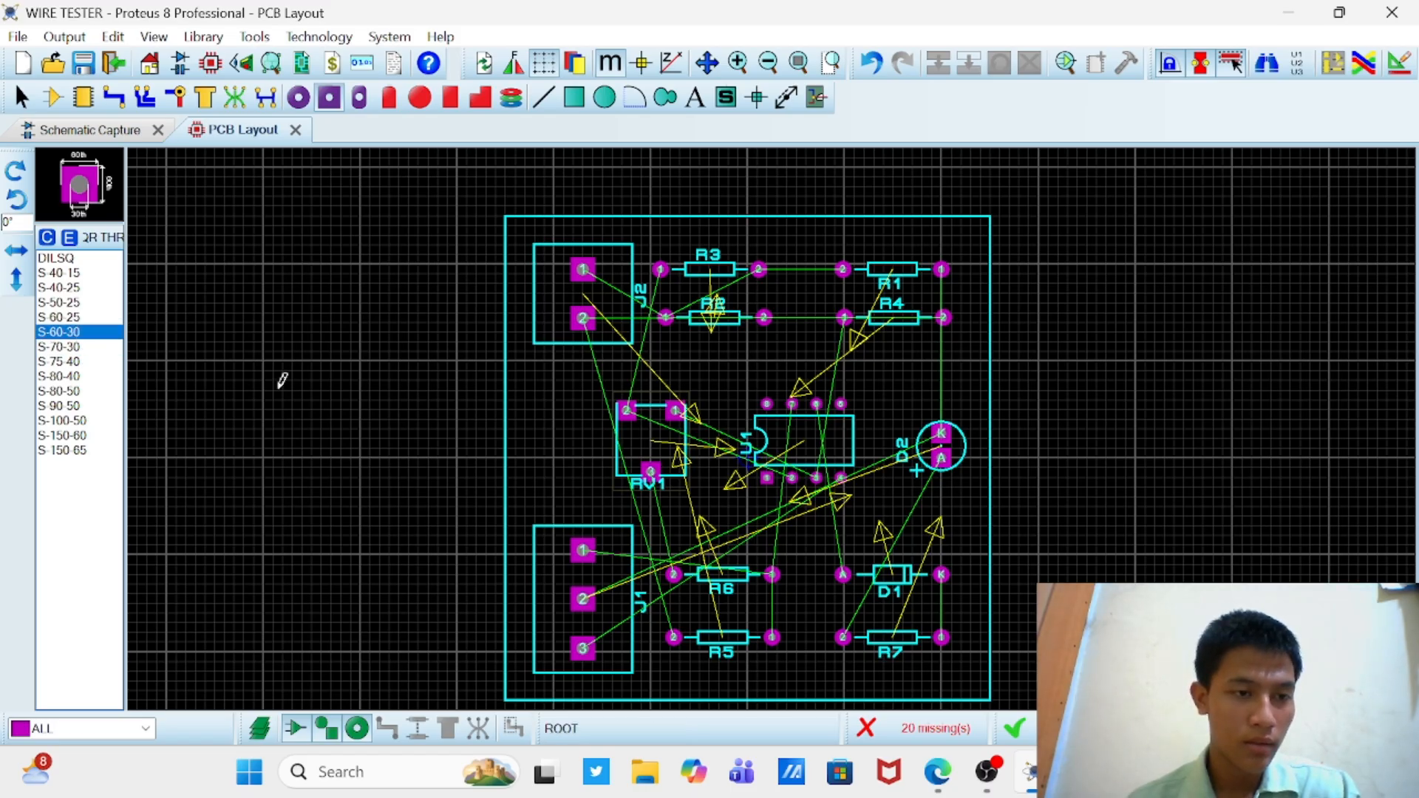
{"action": "left_click", "coordinate": [731, 516]}
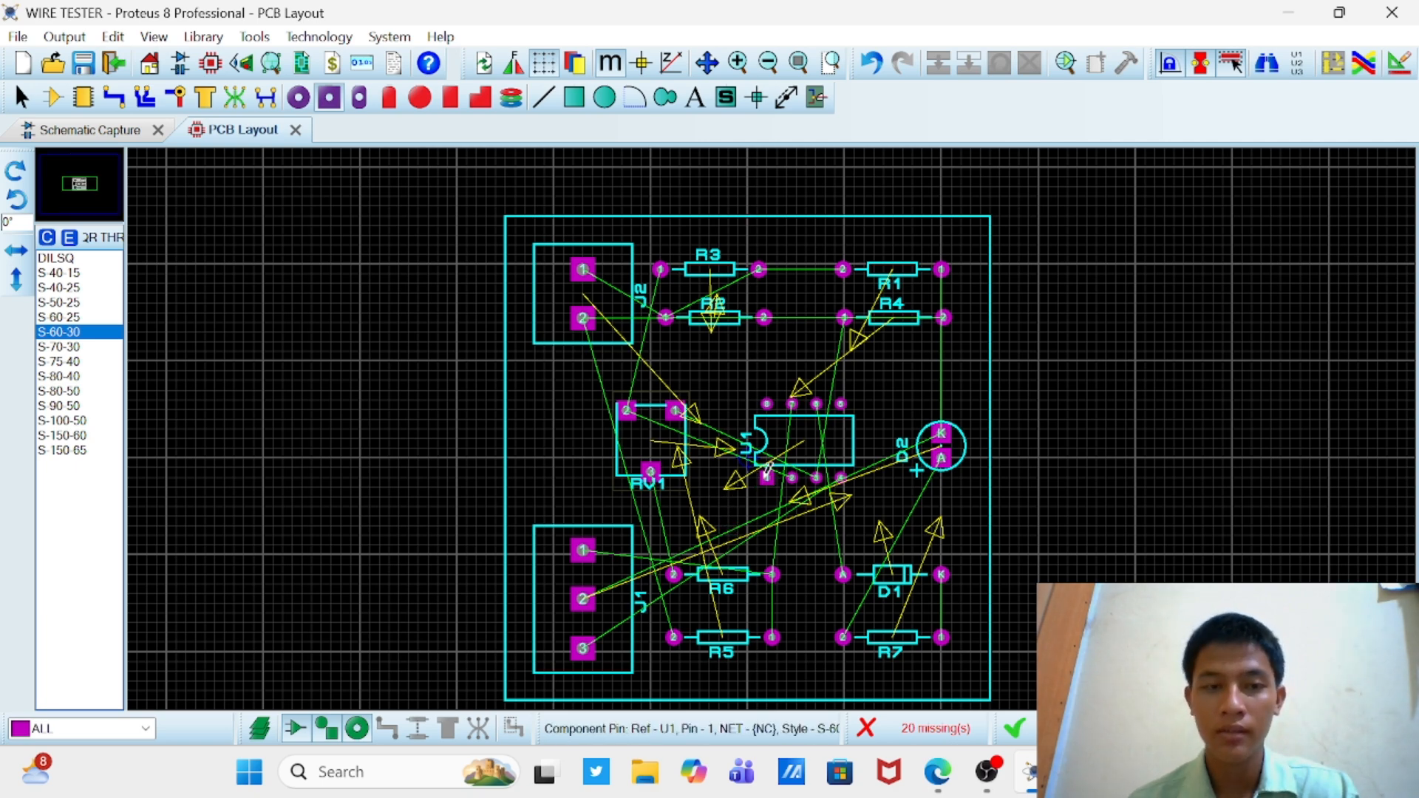
Step: Choose the STDDIL dual-in-line through-hole pad style for U1's pins
{"action": "left_click", "coordinate": [359, 97]}
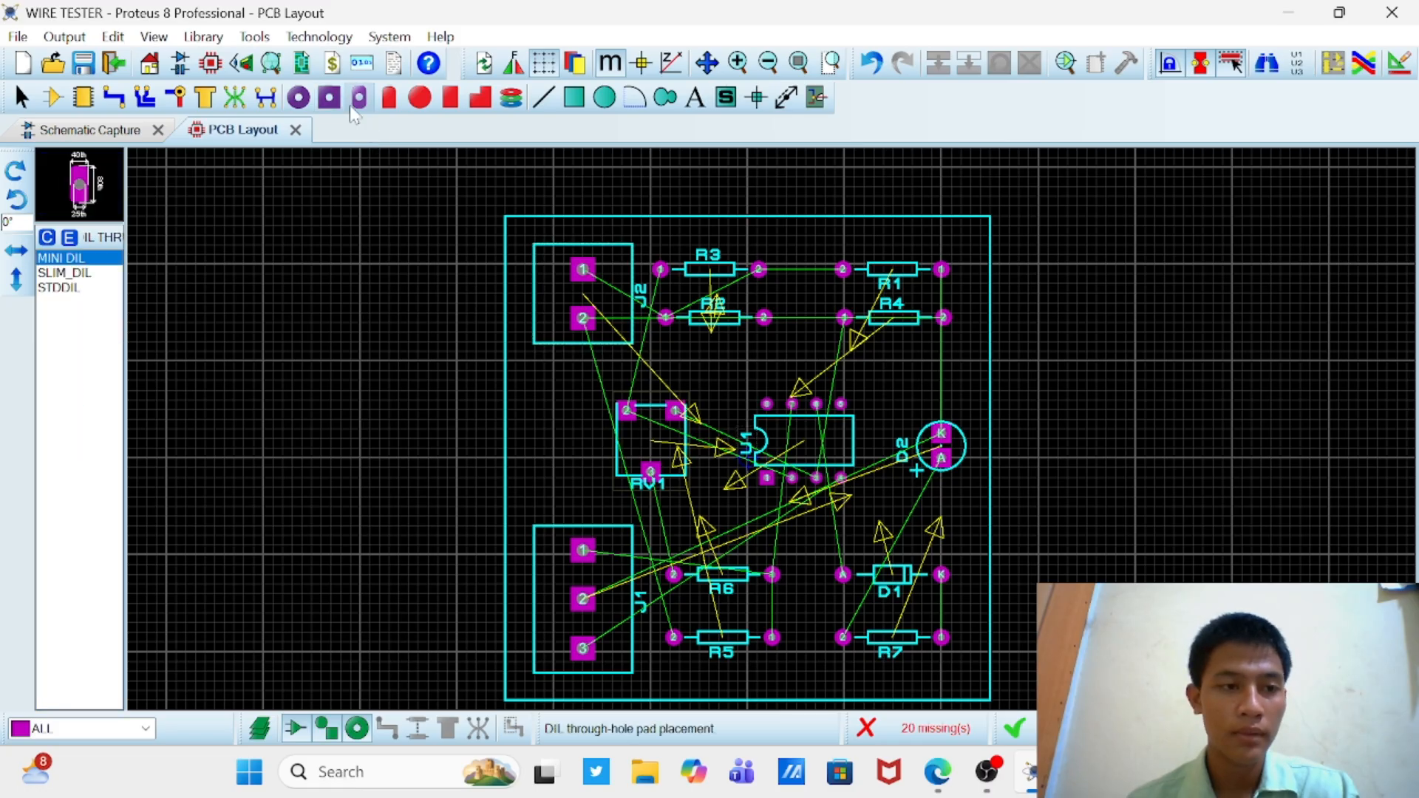
{"action": "left_click", "coordinate": [65, 288]}
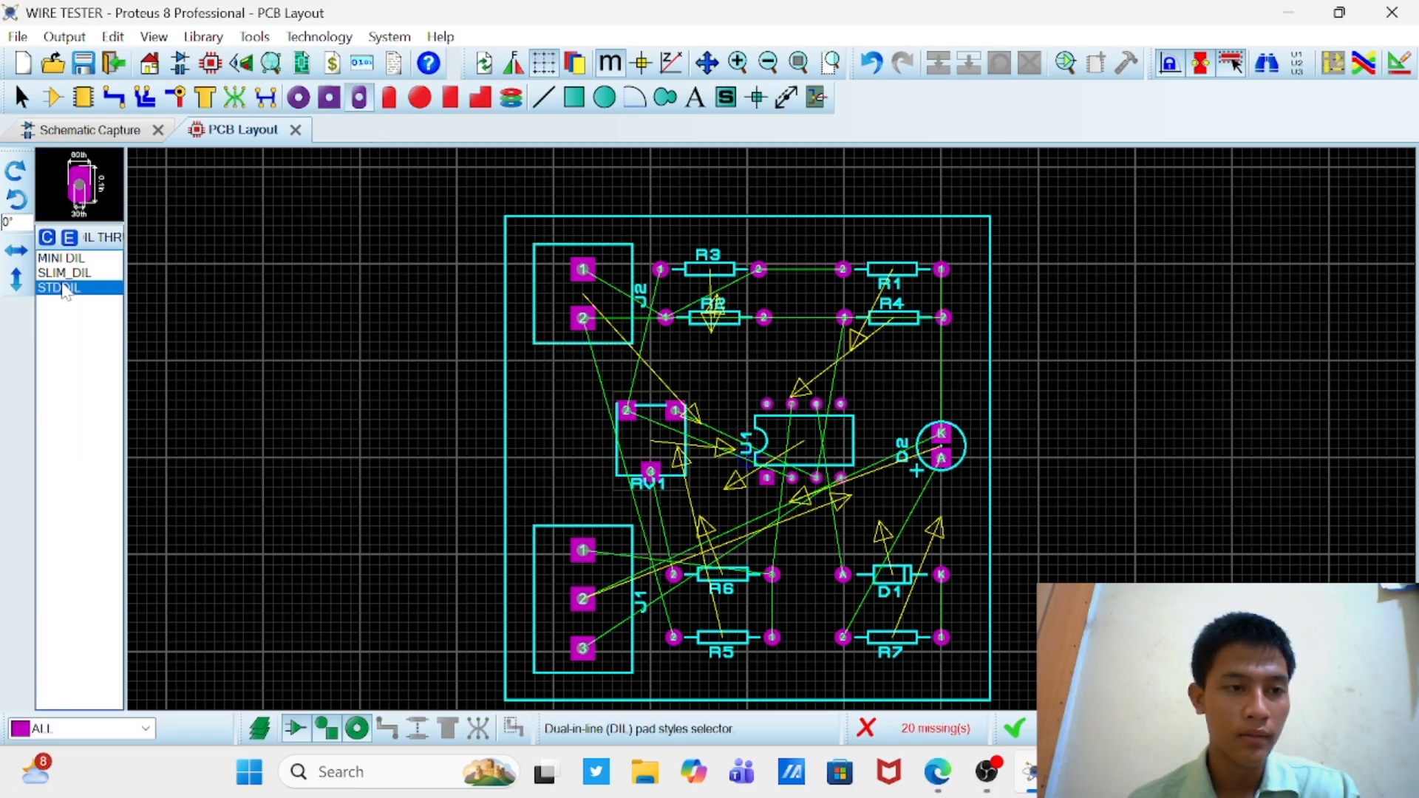
{"action": "scroll", "coordinate": [792, 365], "scroll_direction": "up", "scroll_amount": 2}
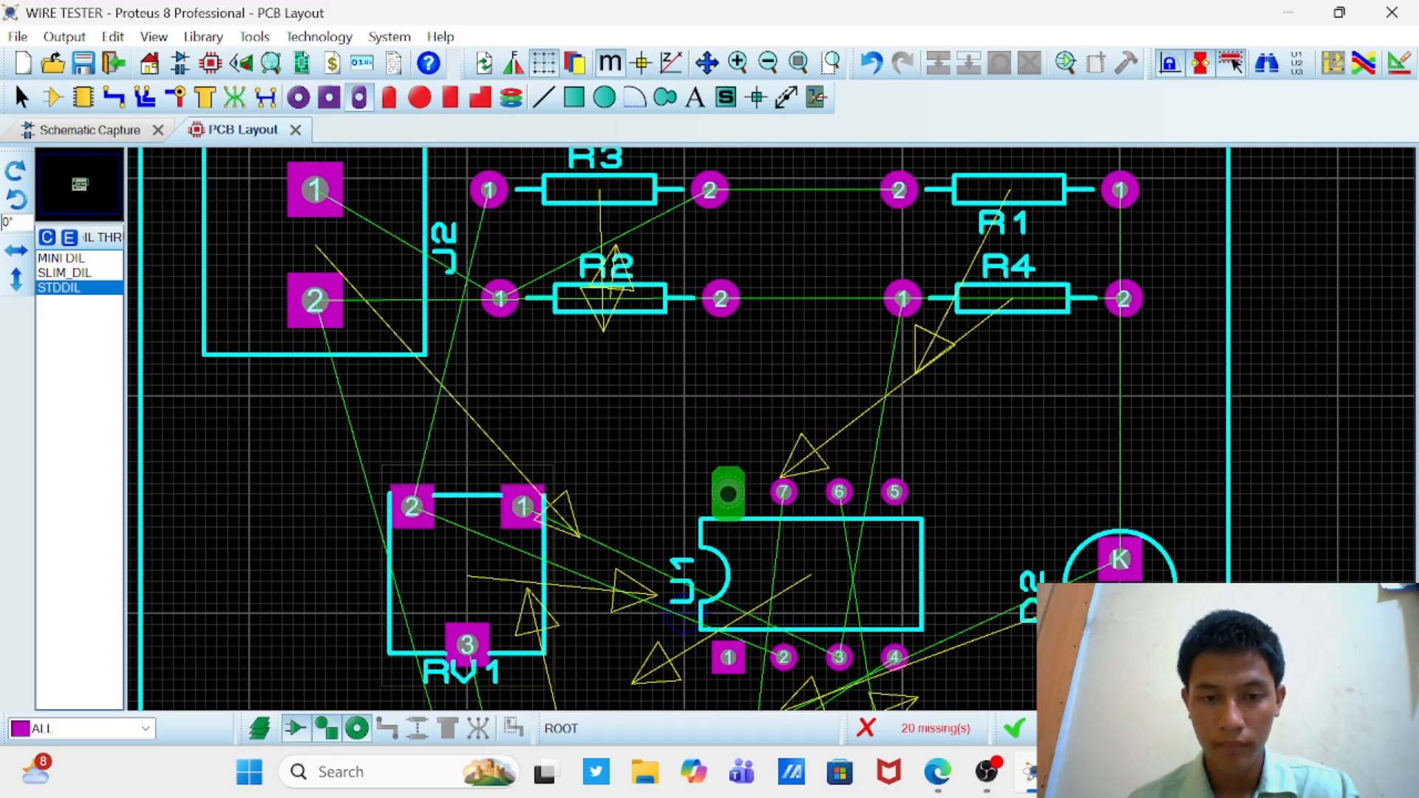
Step: Try to change the pad of U1's pin 8 to the STDDIL style and undo the misplaced pad
{"action": "left_click", "coordinate": [728, 491]}
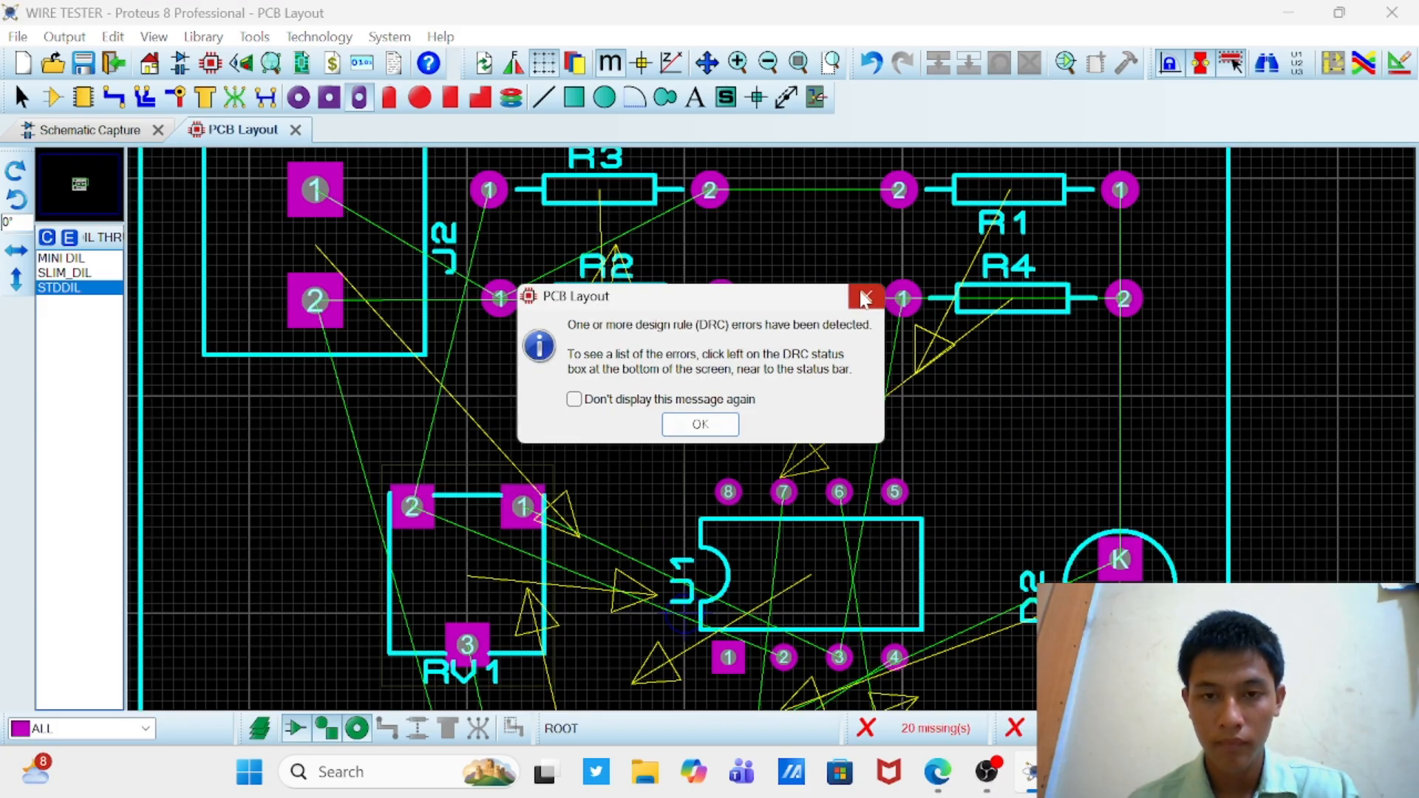
{"action": "left_click", "coordinate": [865, 297]}
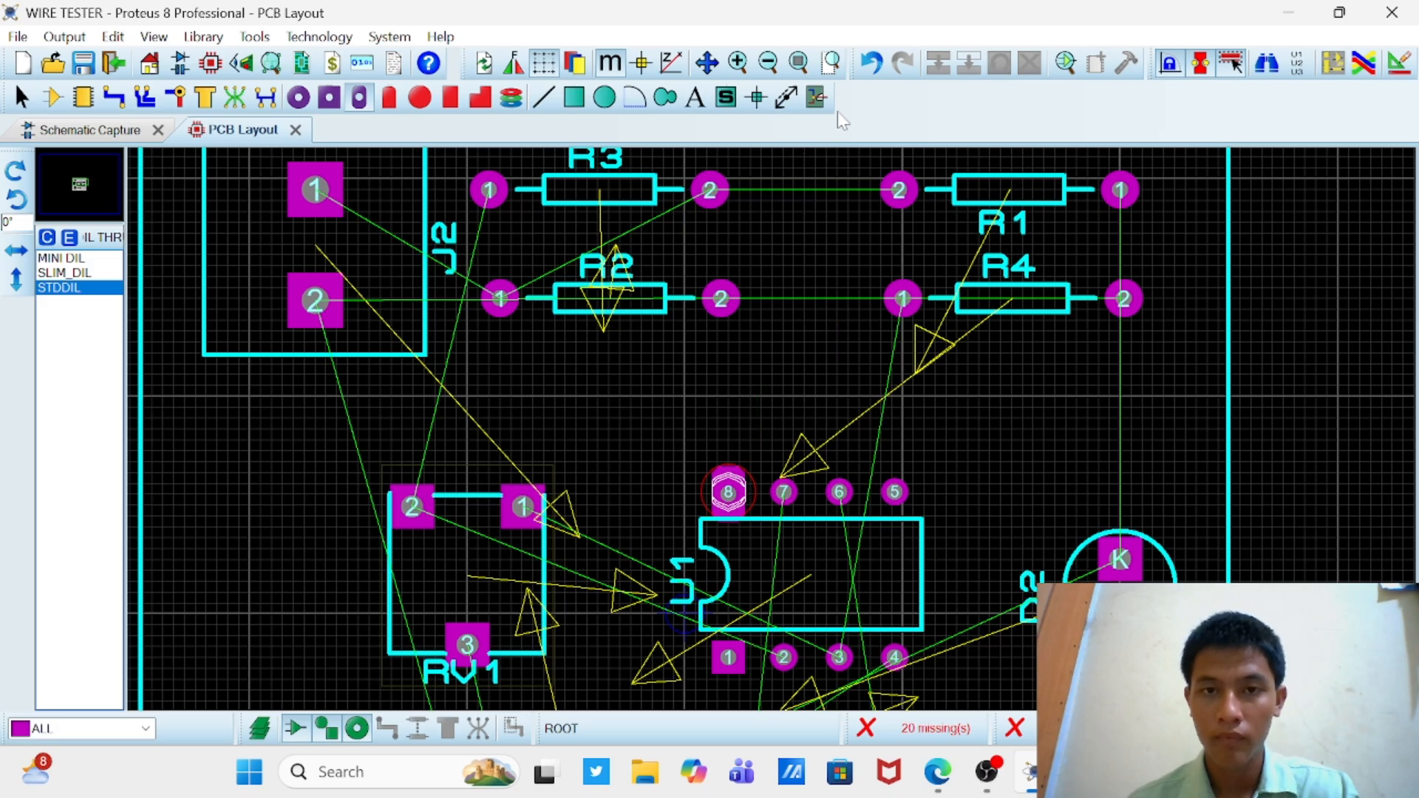
{"action": "left_click", "coordinate": [871, 63]}
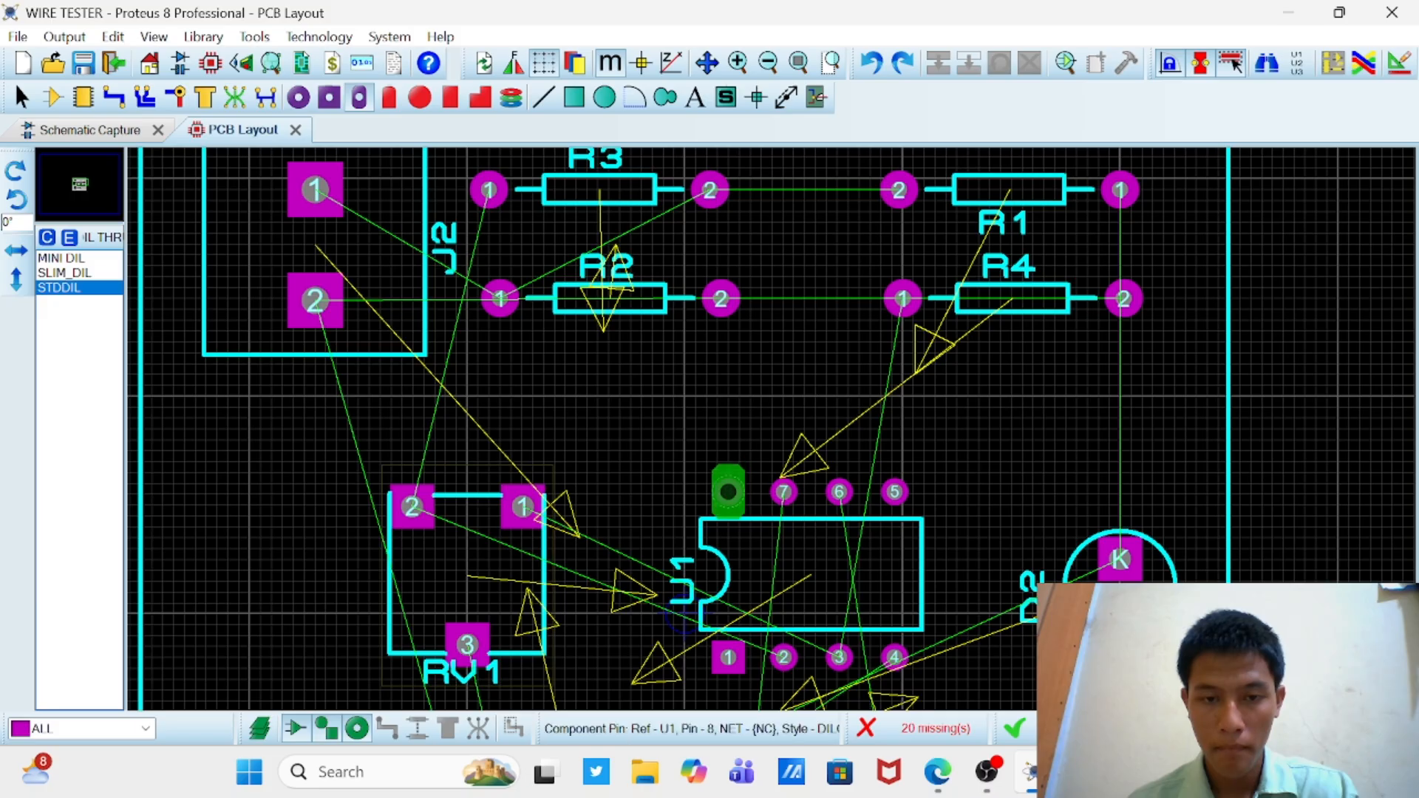
Step: Change the pads of U1's pins 8 through 2 to the STDDIL dual-in-line through-hole style
{"action": "left_click", "coordinate": [729, 491]}
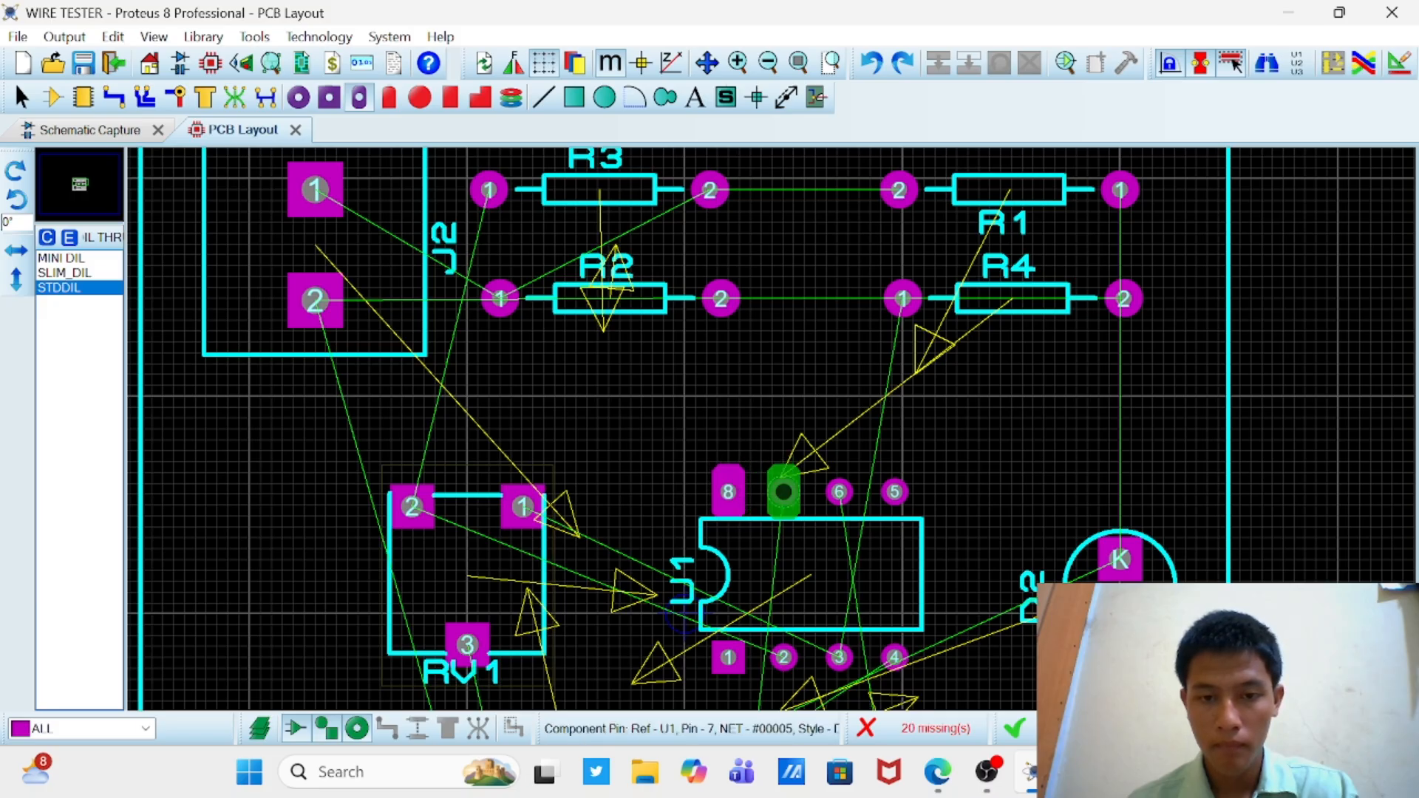
{"action": "left_click", "coordinate": [784, 492]}
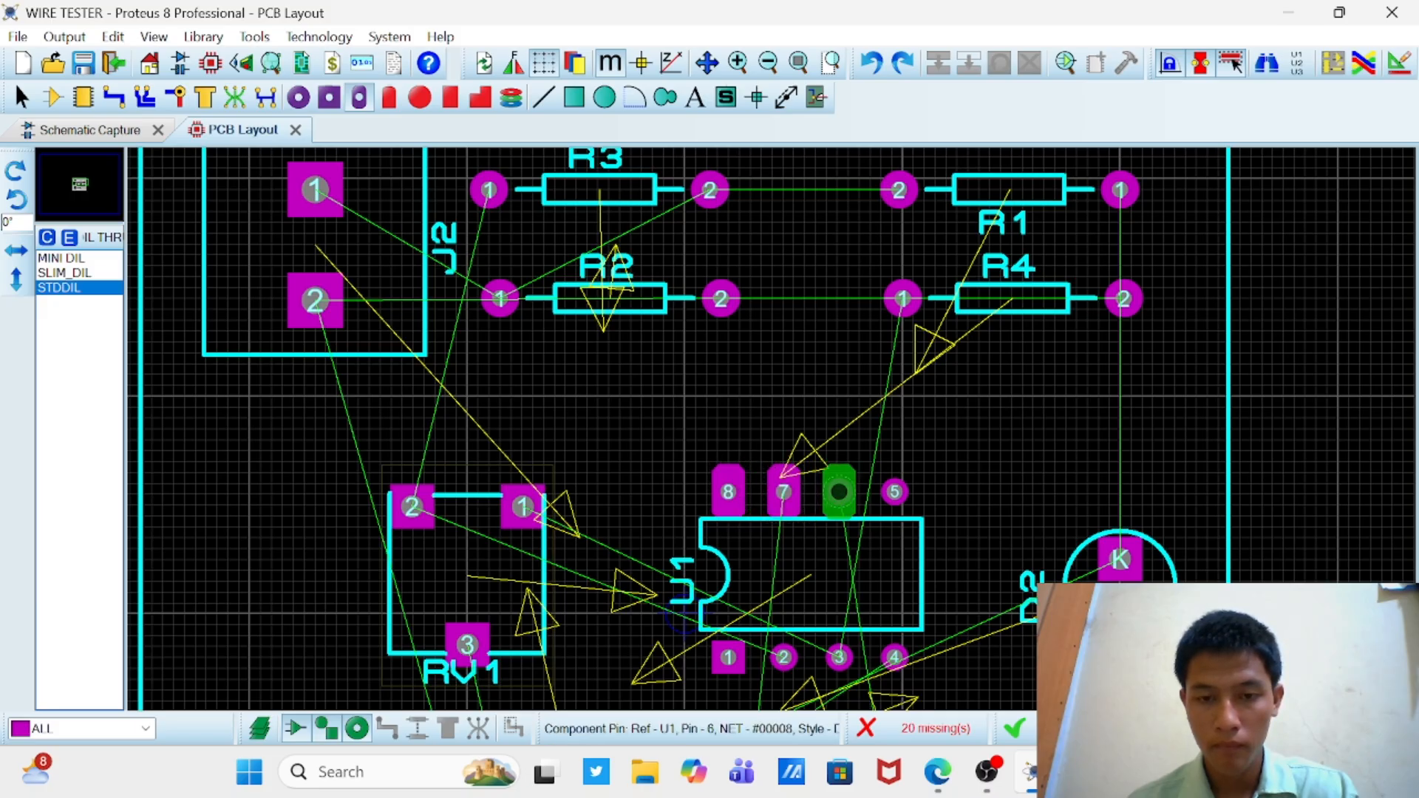
{"action": "left_click", "coordinate": [839, 492]}
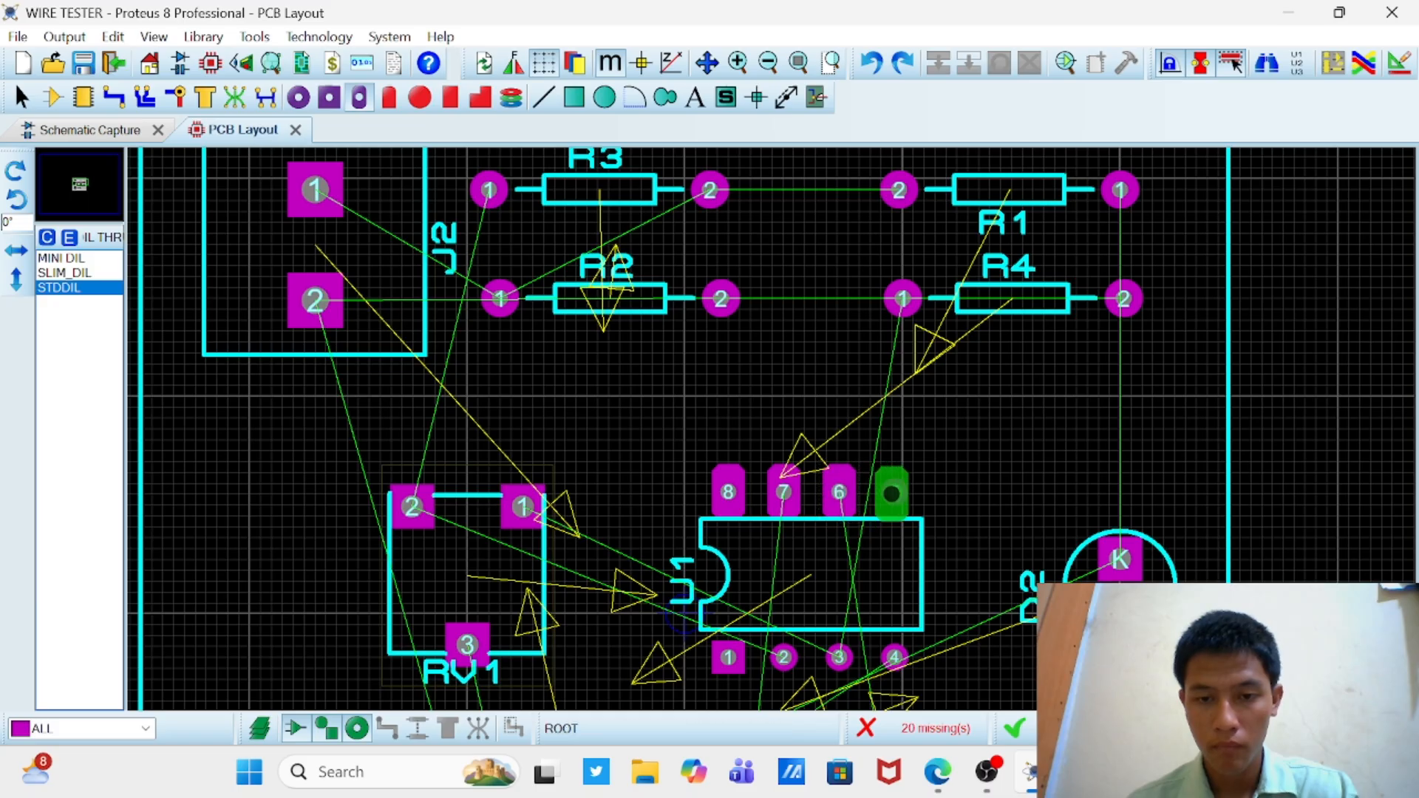
{"action": "left_click", "coordinate": [895, 491]}
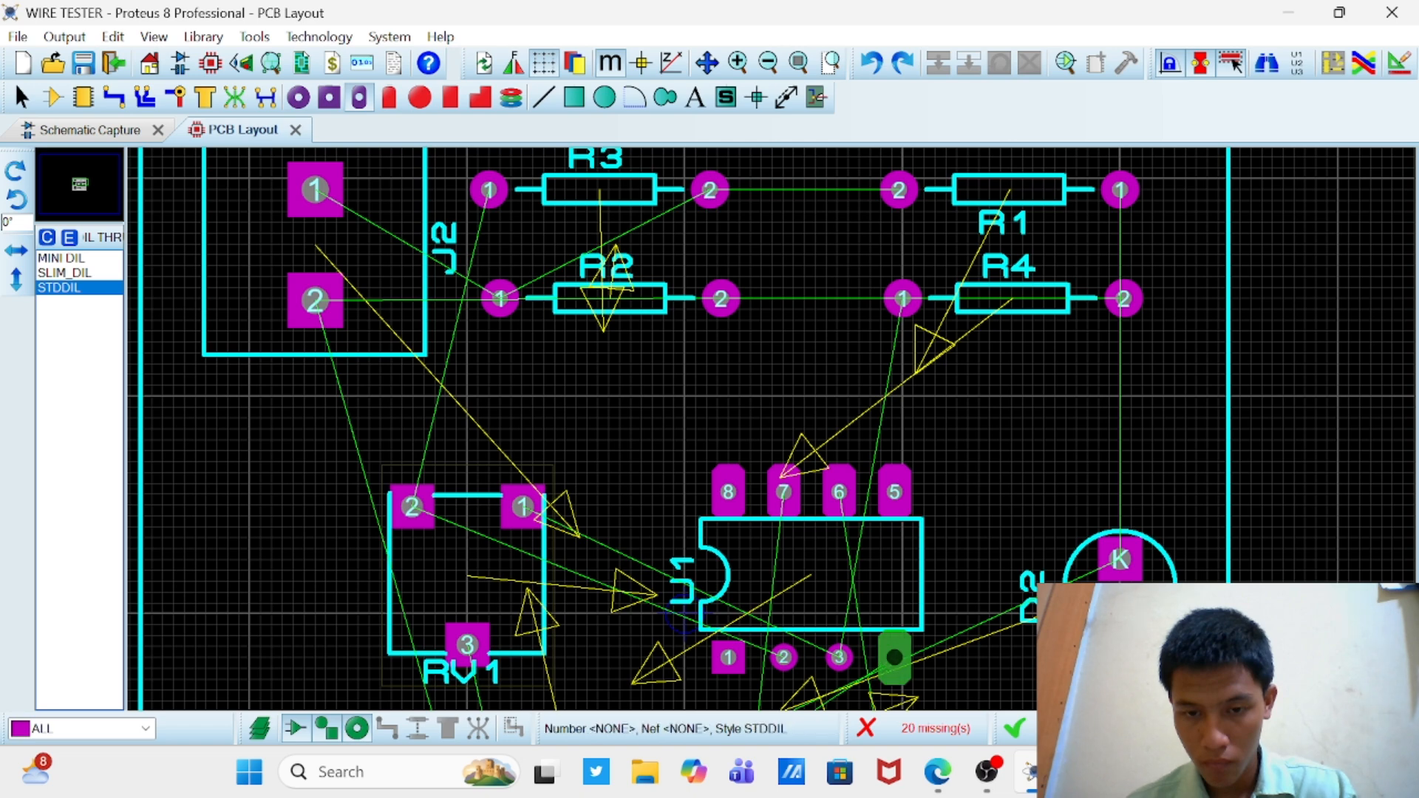
{"action": "left_click", "coordinate": [894, 657]}
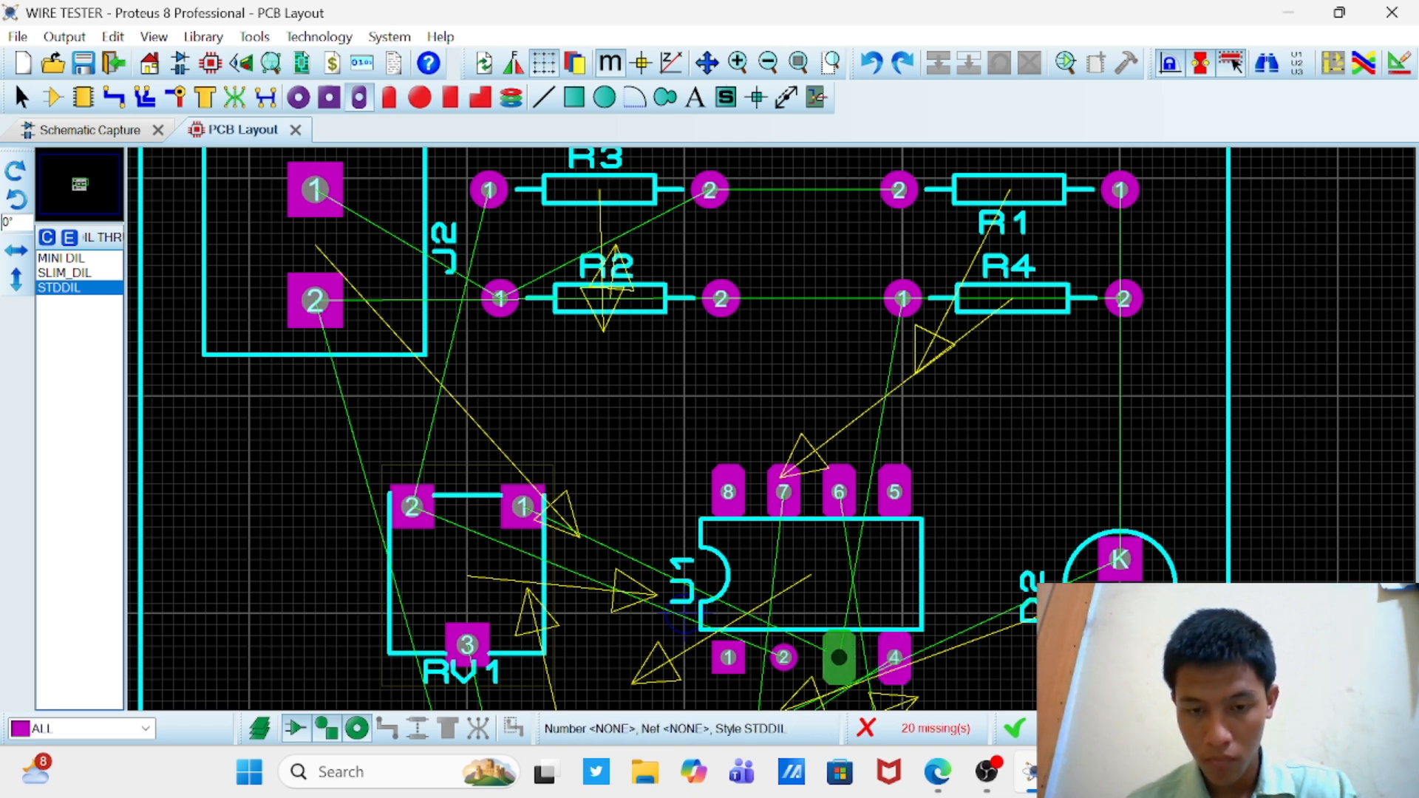
{"action": "left_click", "coordinate": [839, 658]}
{"action": "left_click", "coordinate": [784, 657]}
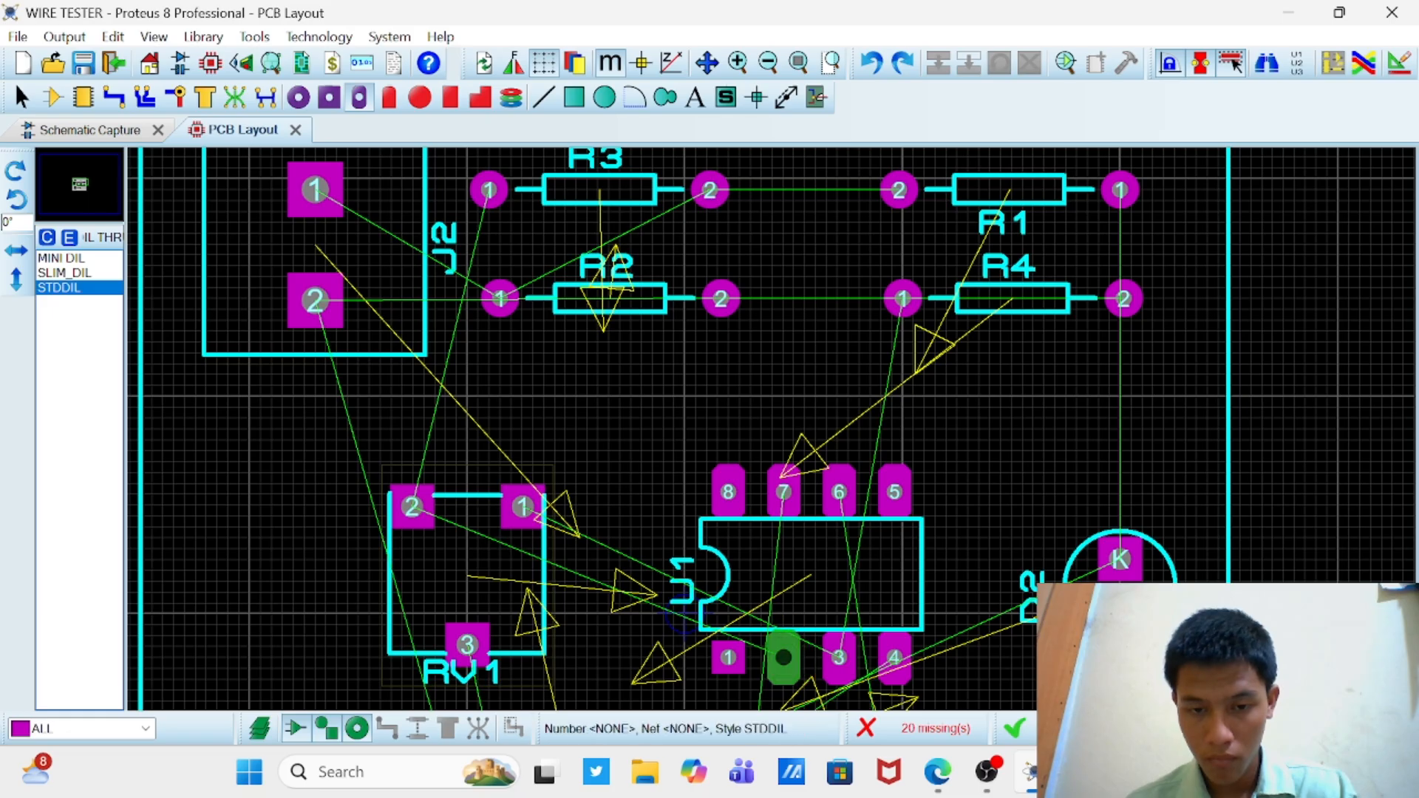
{"action": "scroll", "coordinate": [784, 658], "scroll_direction": "down", "scroll_amount": 1}
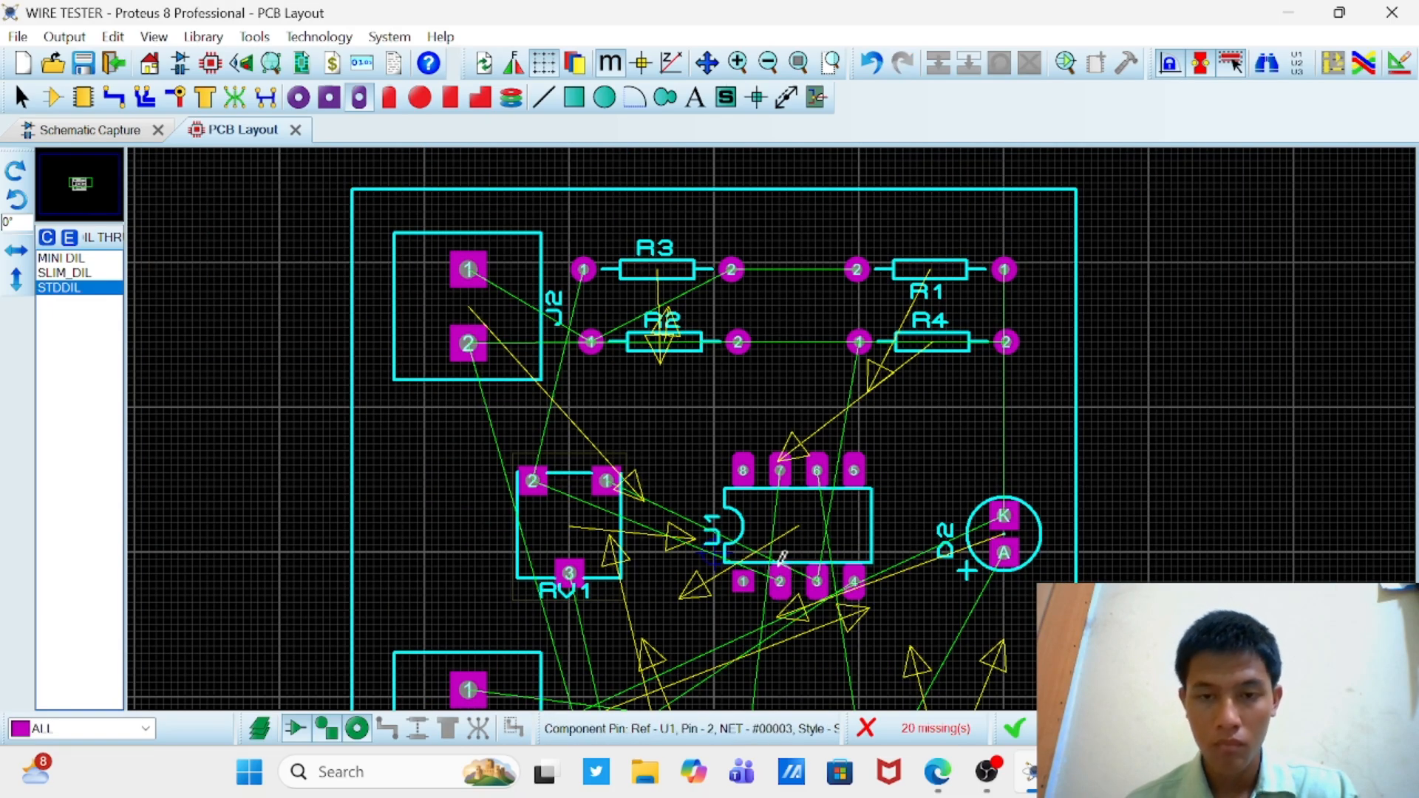
{"action": "scroll", "coordinate": [762, 431], "scroll_direction": "down", "scroll_amount": 1}
{"action": "scroll", "coordinate": [762, 430], "scroll_direction": "down", "scroll_amount": 1}
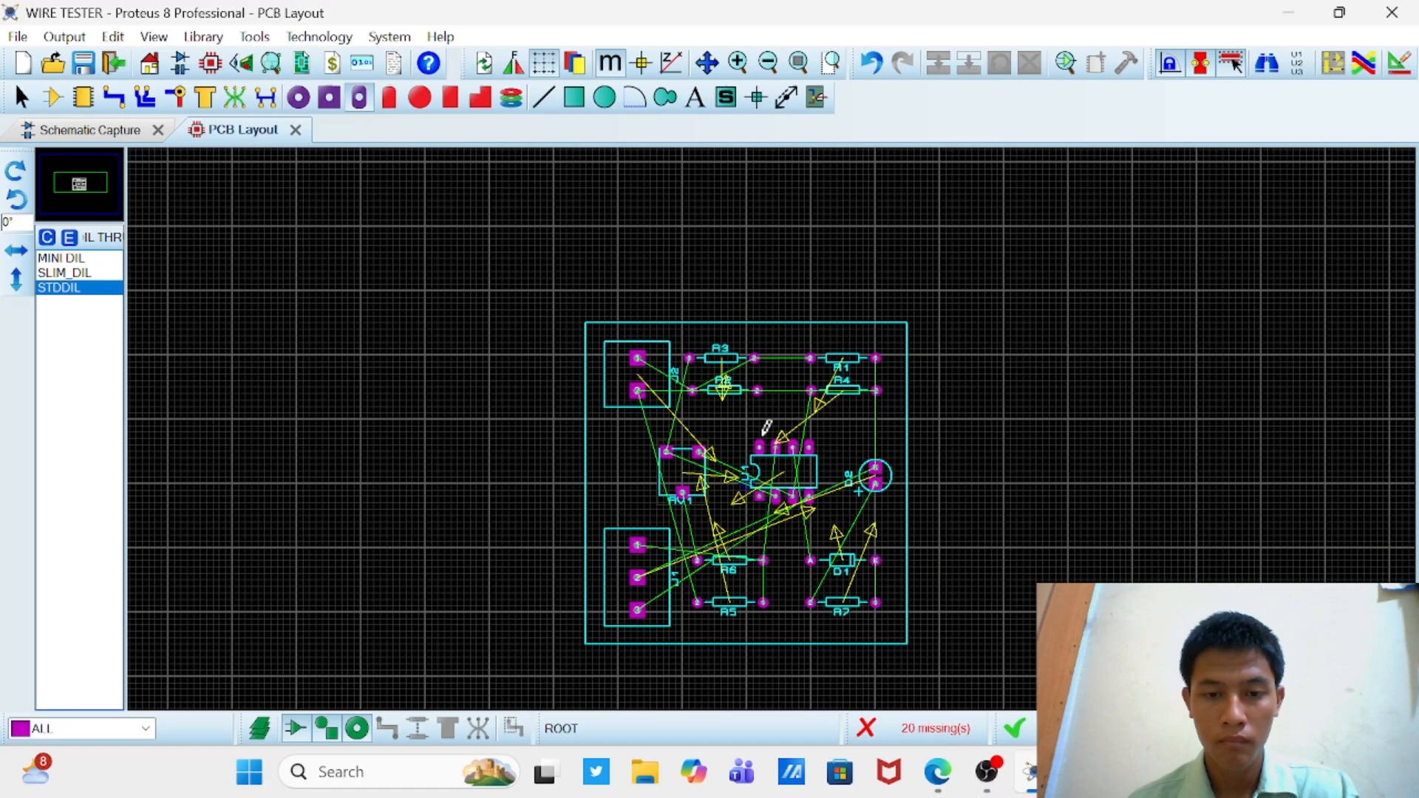
Step: Try to change the pad of U1's pin 1 to the STDDIL style and undo the attempt
{"action": "scroll", "coordinate": [764, 518], "scroll_direction": "up", "scroll_amount": 2}
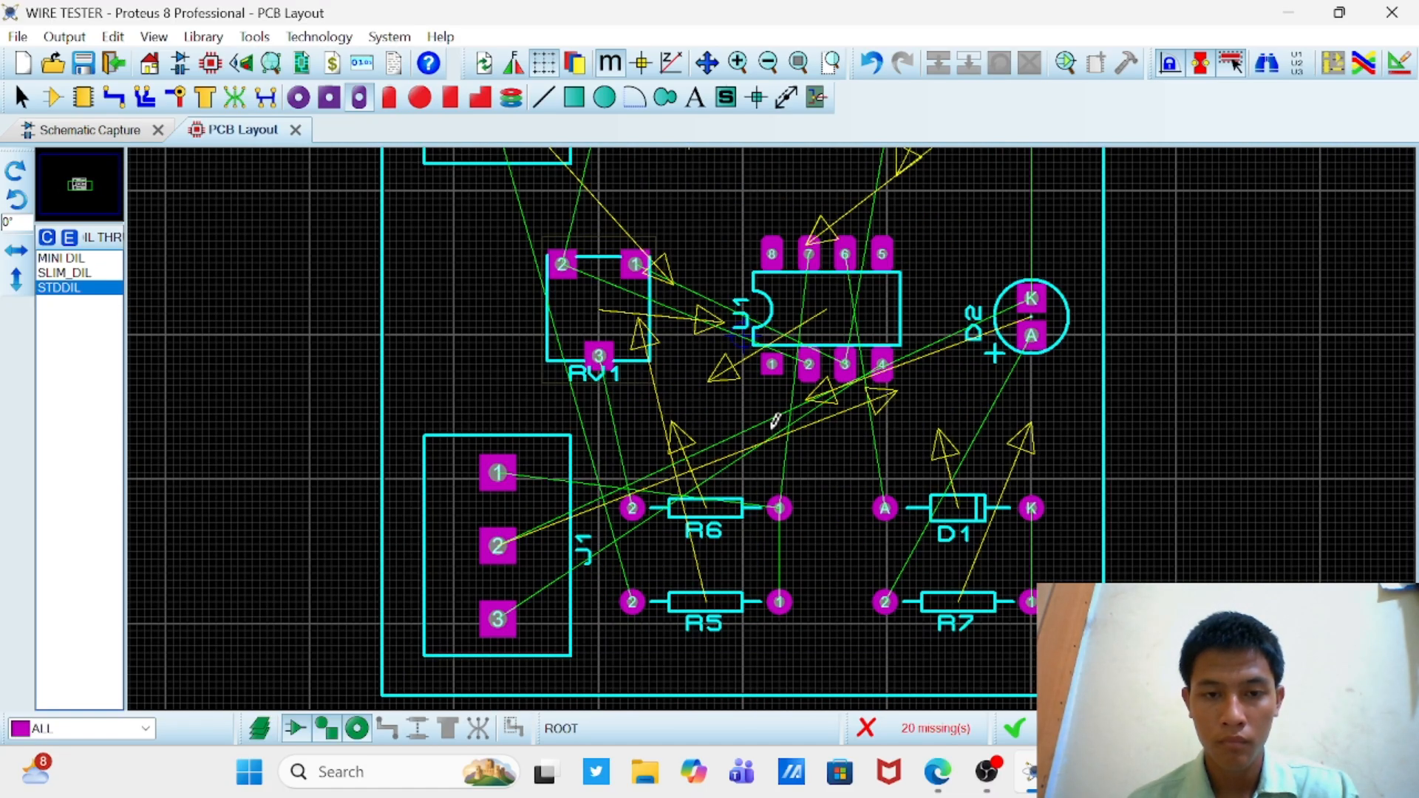
{"action": "right_click", "coordinate": [776, 361]}
{"action": "left_click", "coordinate": [756, 400]}
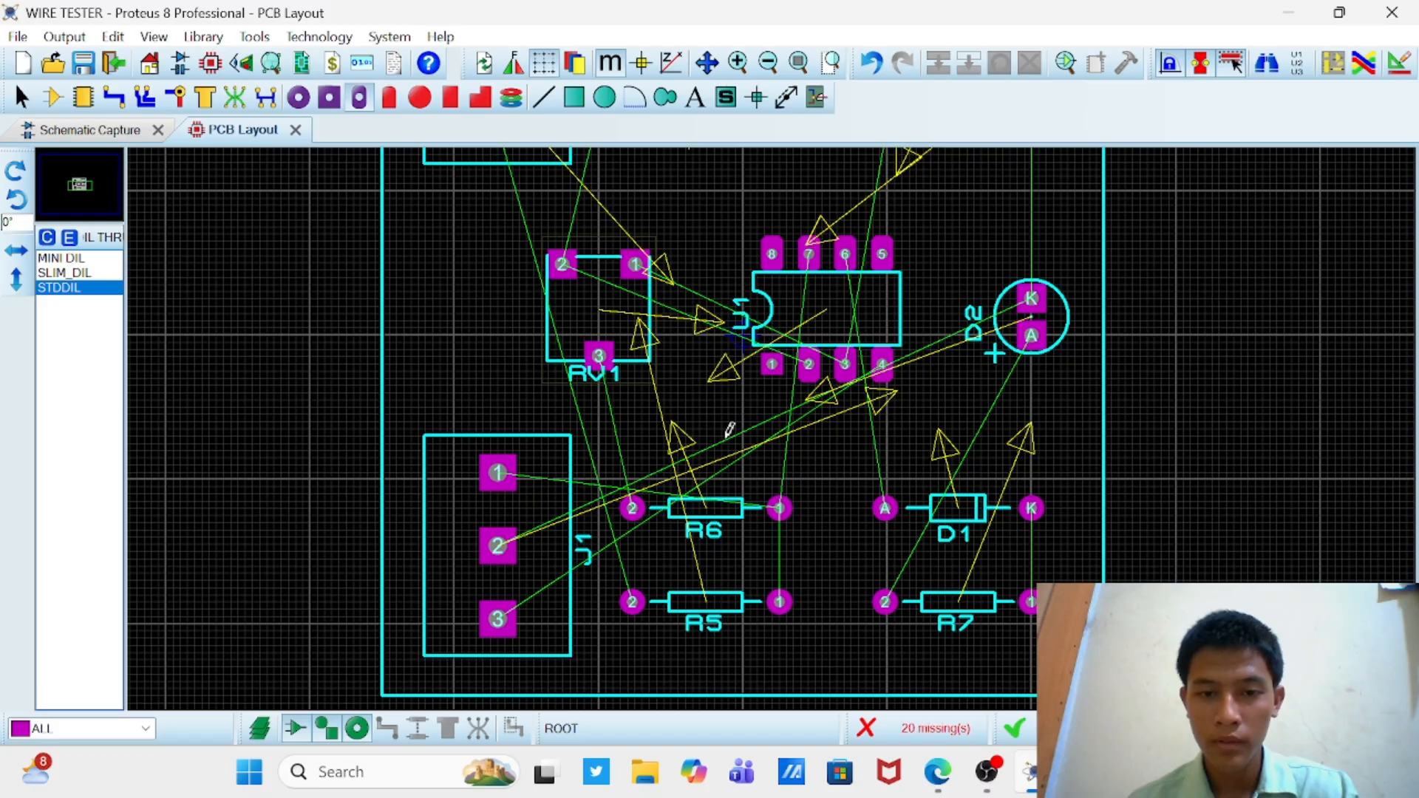
{"action": "right_click", "coordinate": [772, 358]}
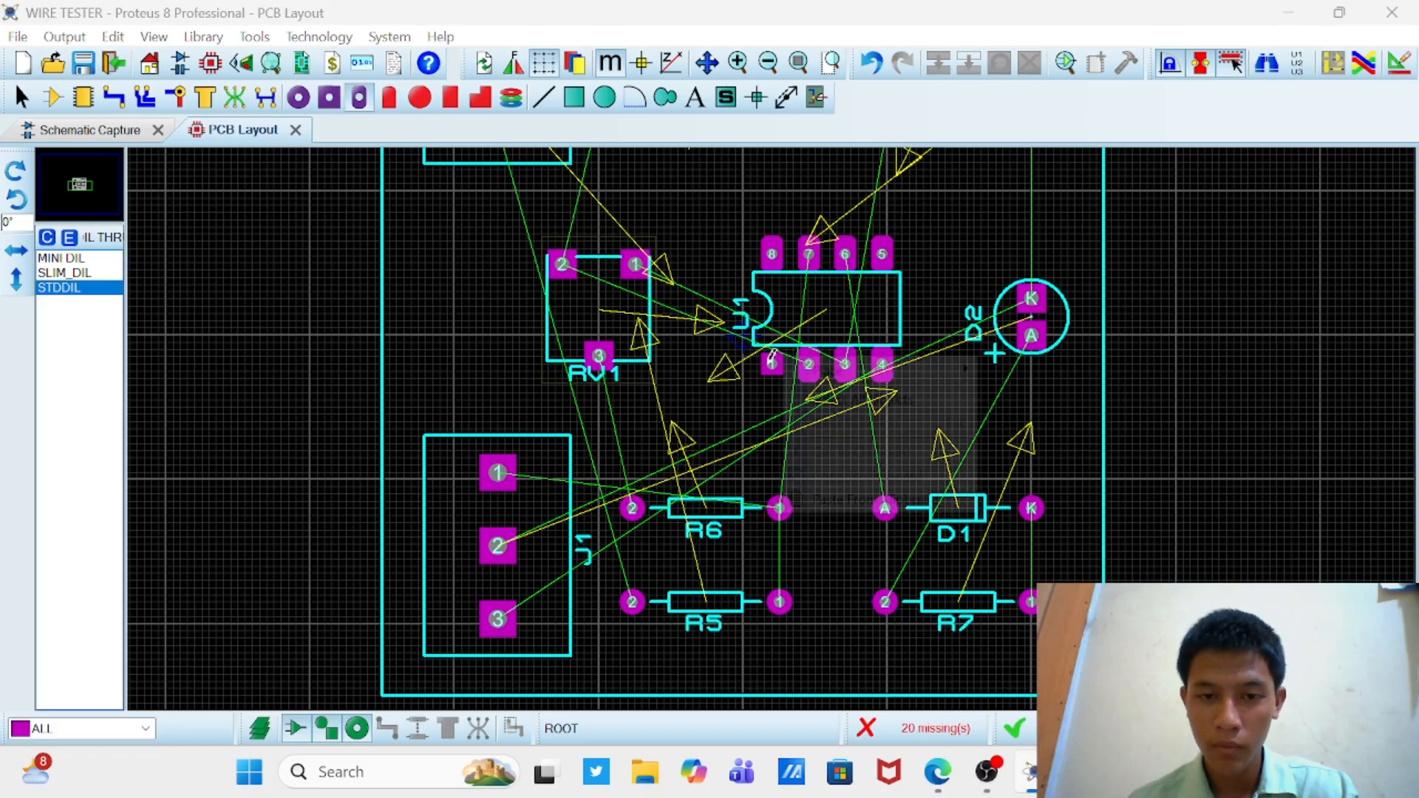
{"action": "left_click", "coordinate": [754, 428]}
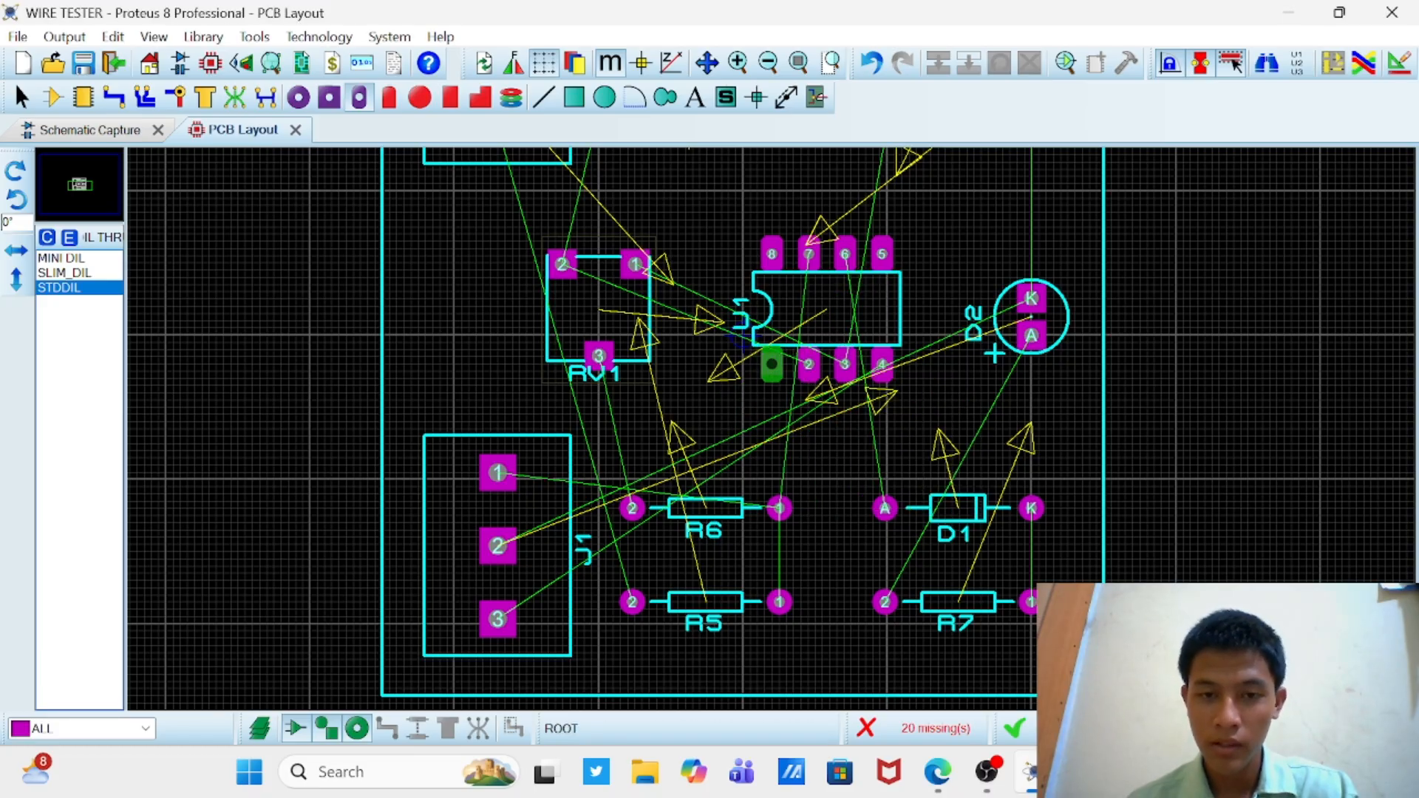
{"action": "left_click", "coordinate": [772, 364]}
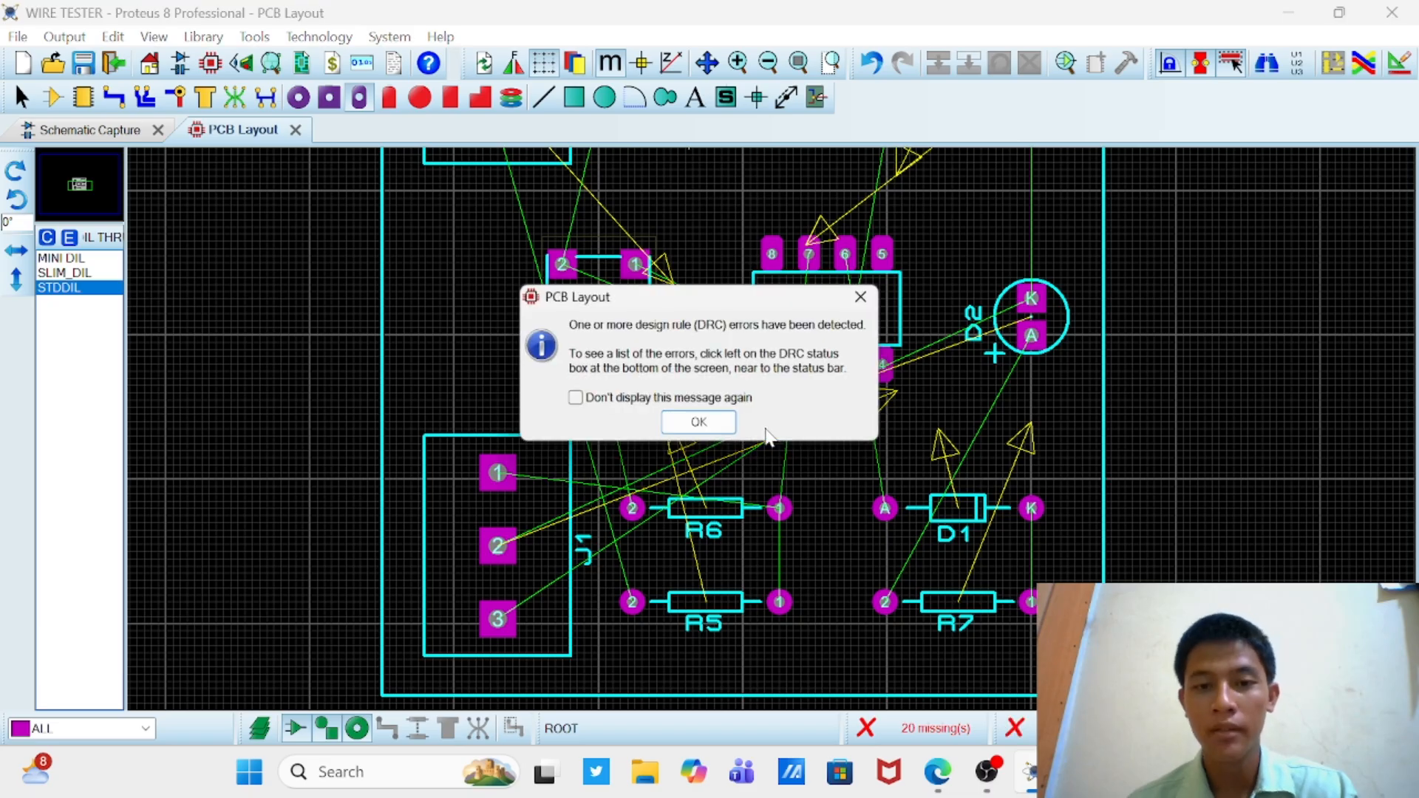
{"action": "left_click", "coordinate": [697, 422]}
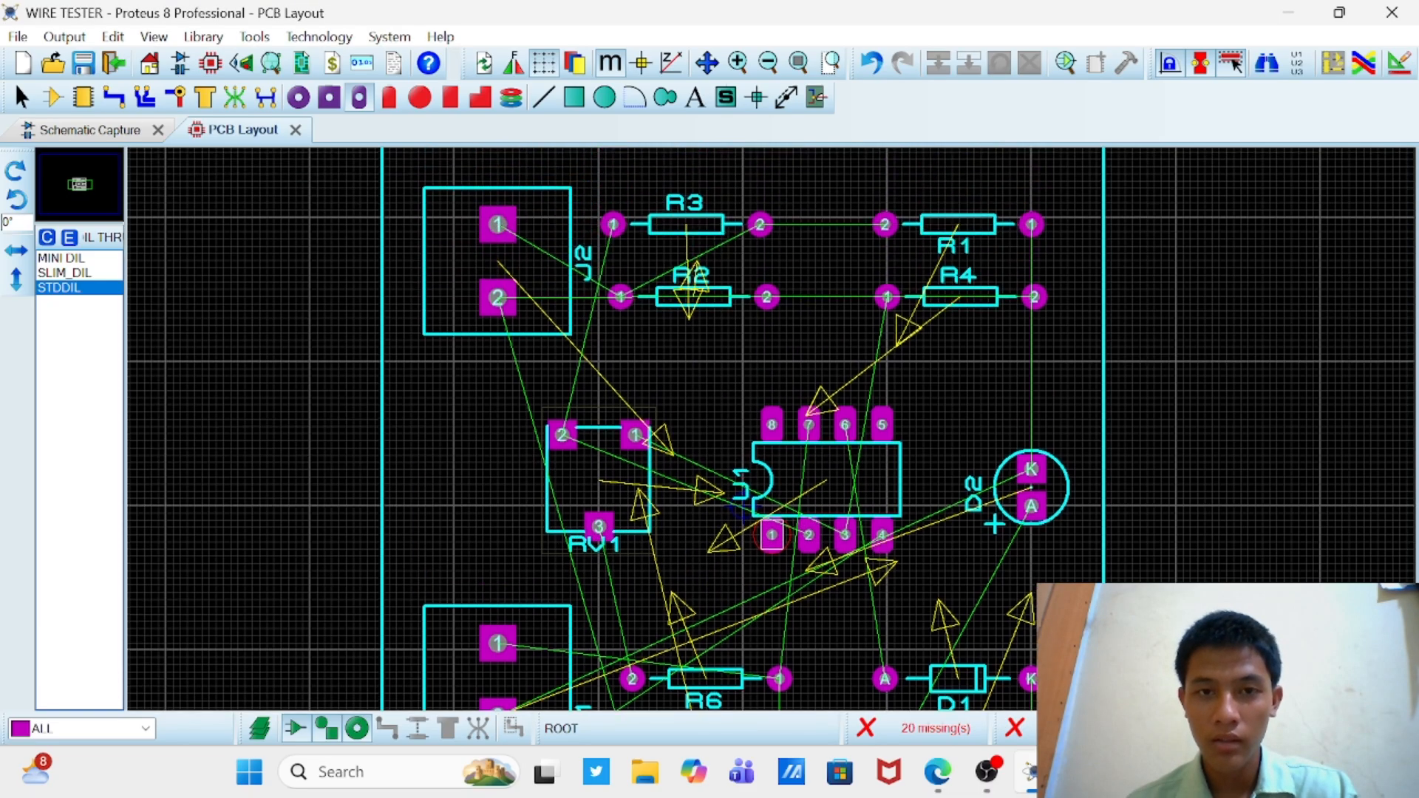
{"action": "right_click", "coordinate": [766, 254]}
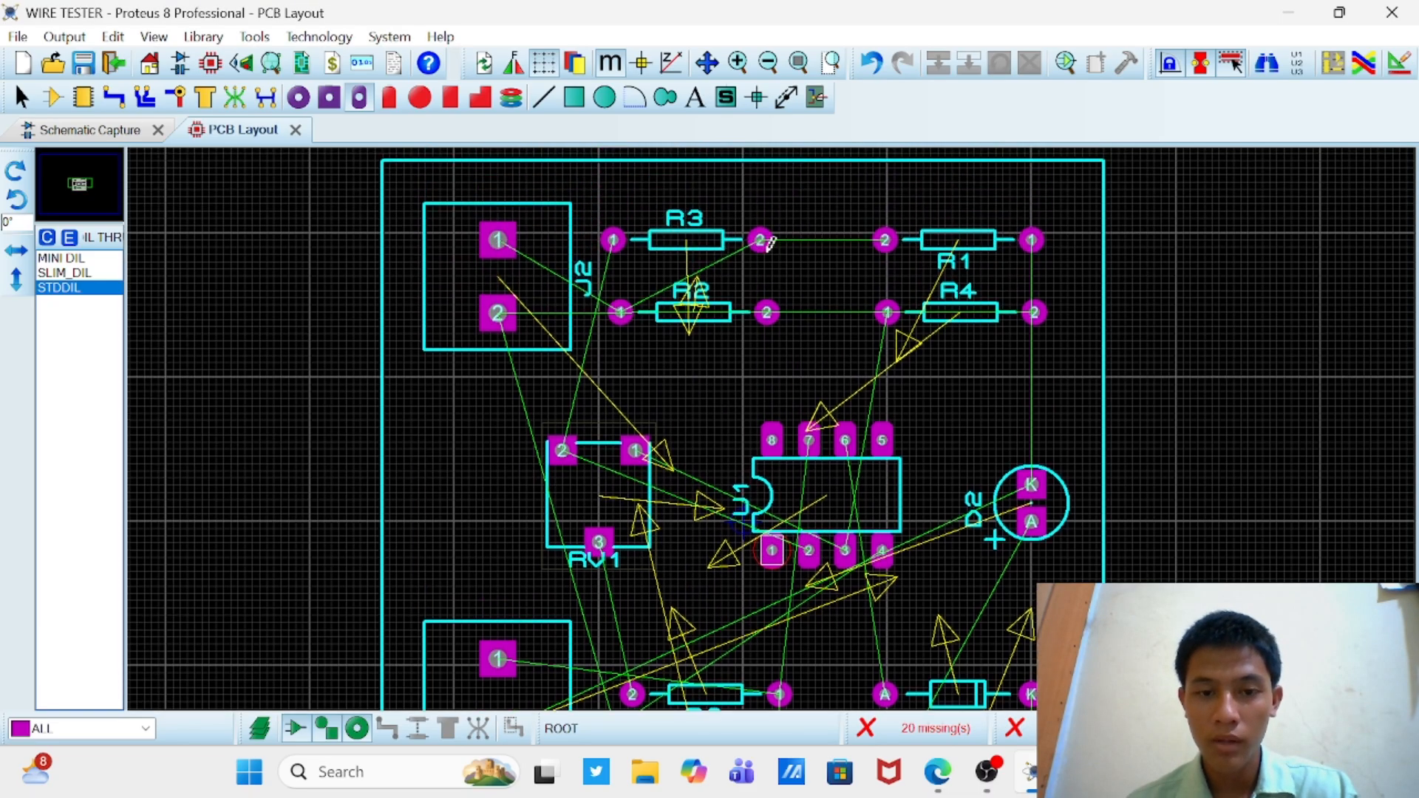
{"action": "left_click", "coordinate": [873, 65]}
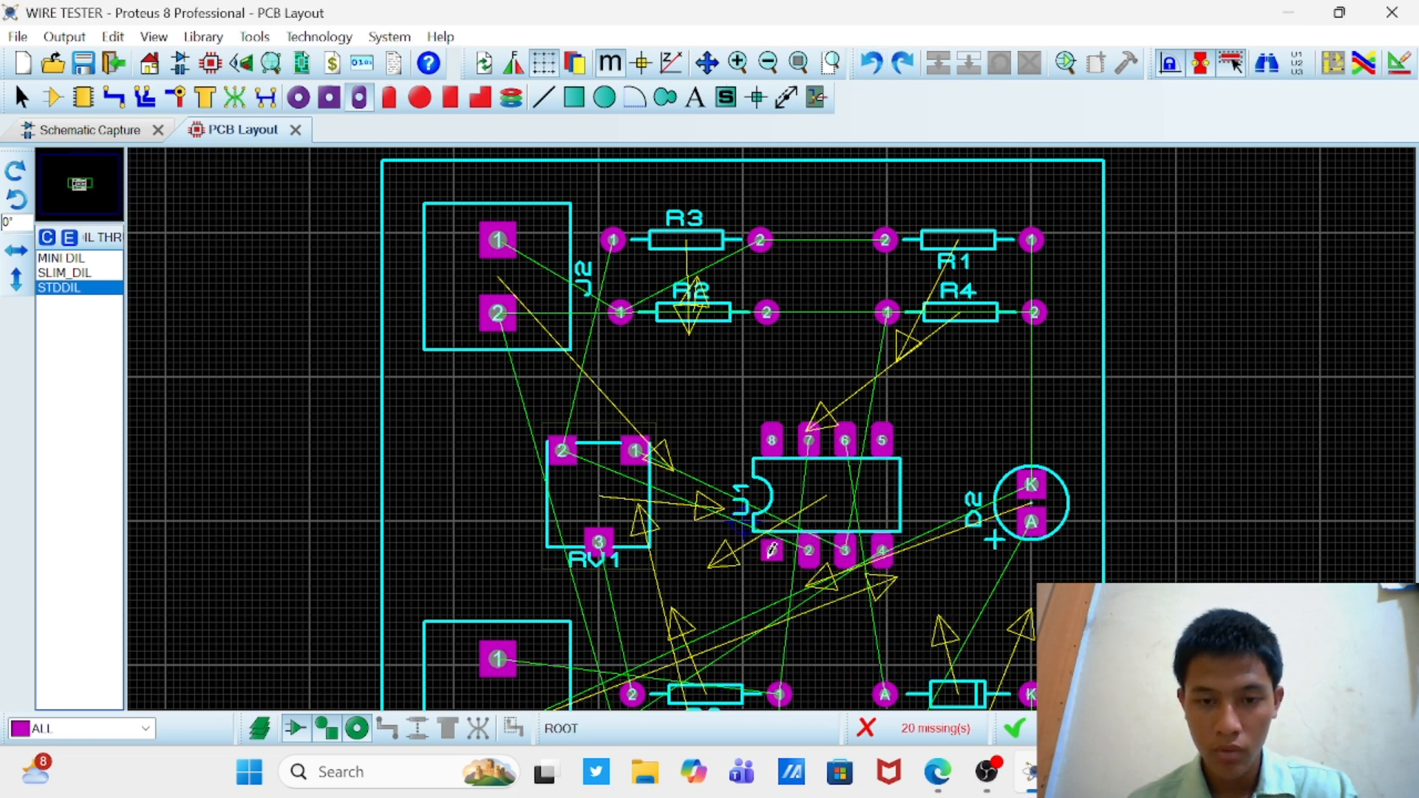
{"action": "right_click", "coordinate": [772, 549]}
{"action": "left_click", "coordinate": [737, 609]}
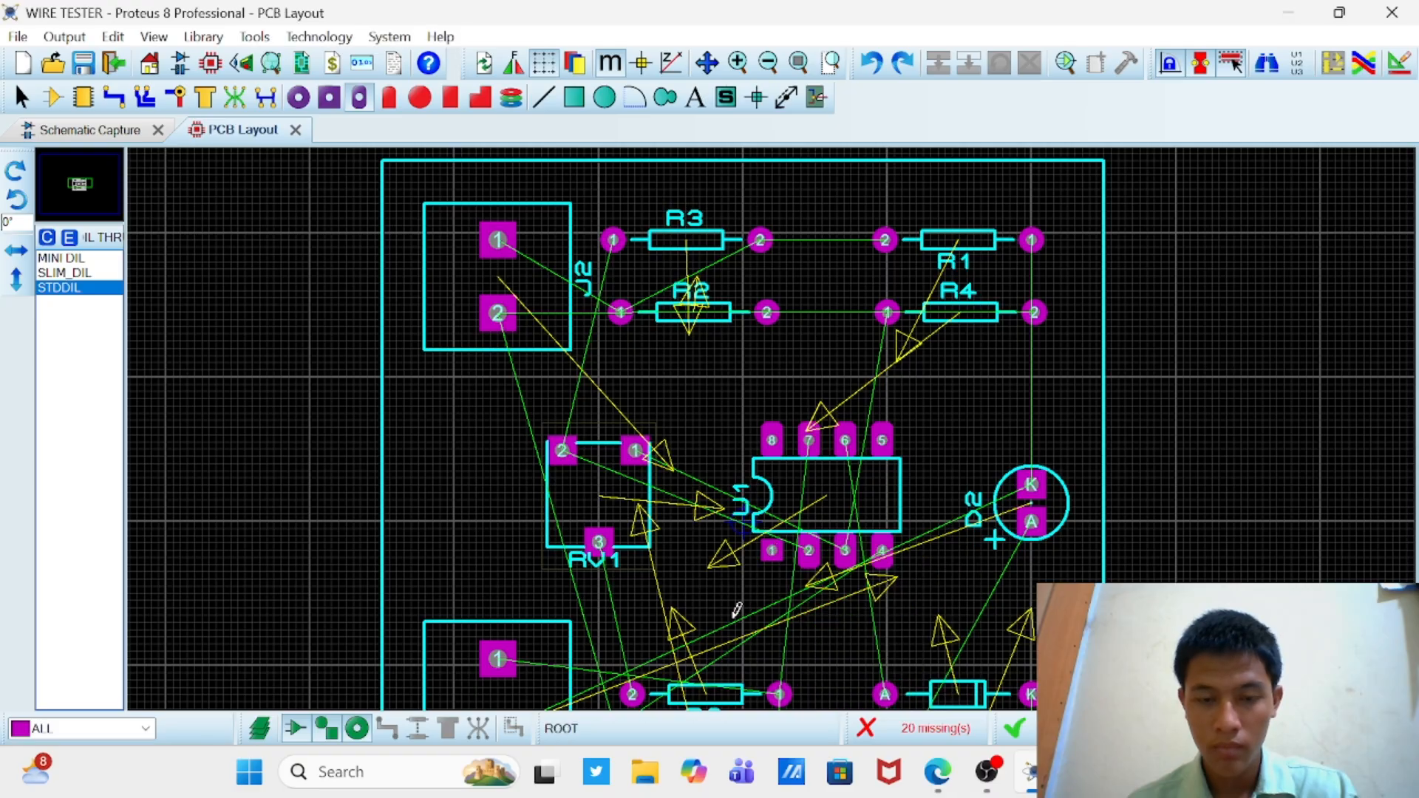
{"action": "right_click", "coordinate": [769, 344]}
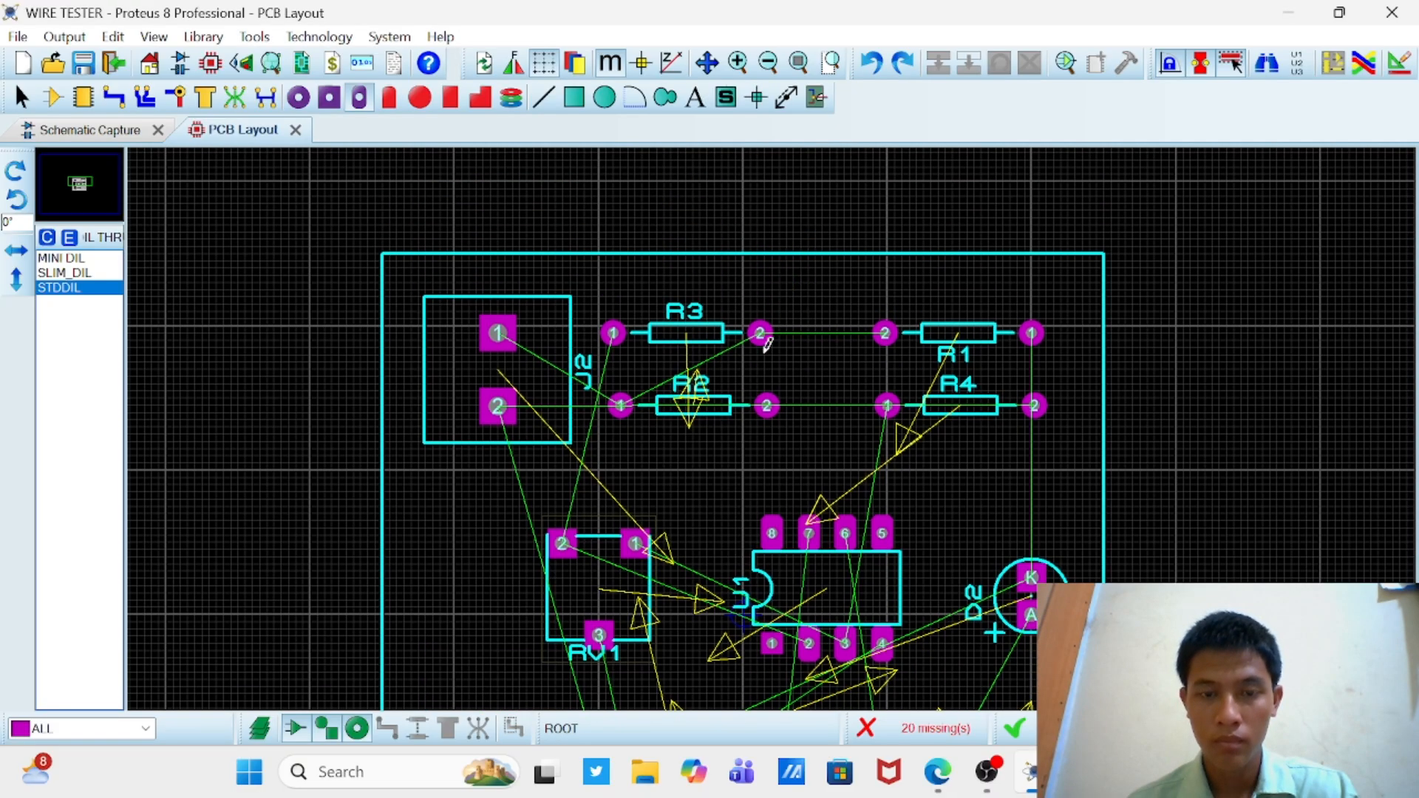
{"action": "scroll", "coordinate": [767, 414], "scroll_direction": "down", "scroll_amount": 3}
{"action": "scroll", "coordinate": [784, 503], "scroll_direction": "up", "scroll_amount": 2}
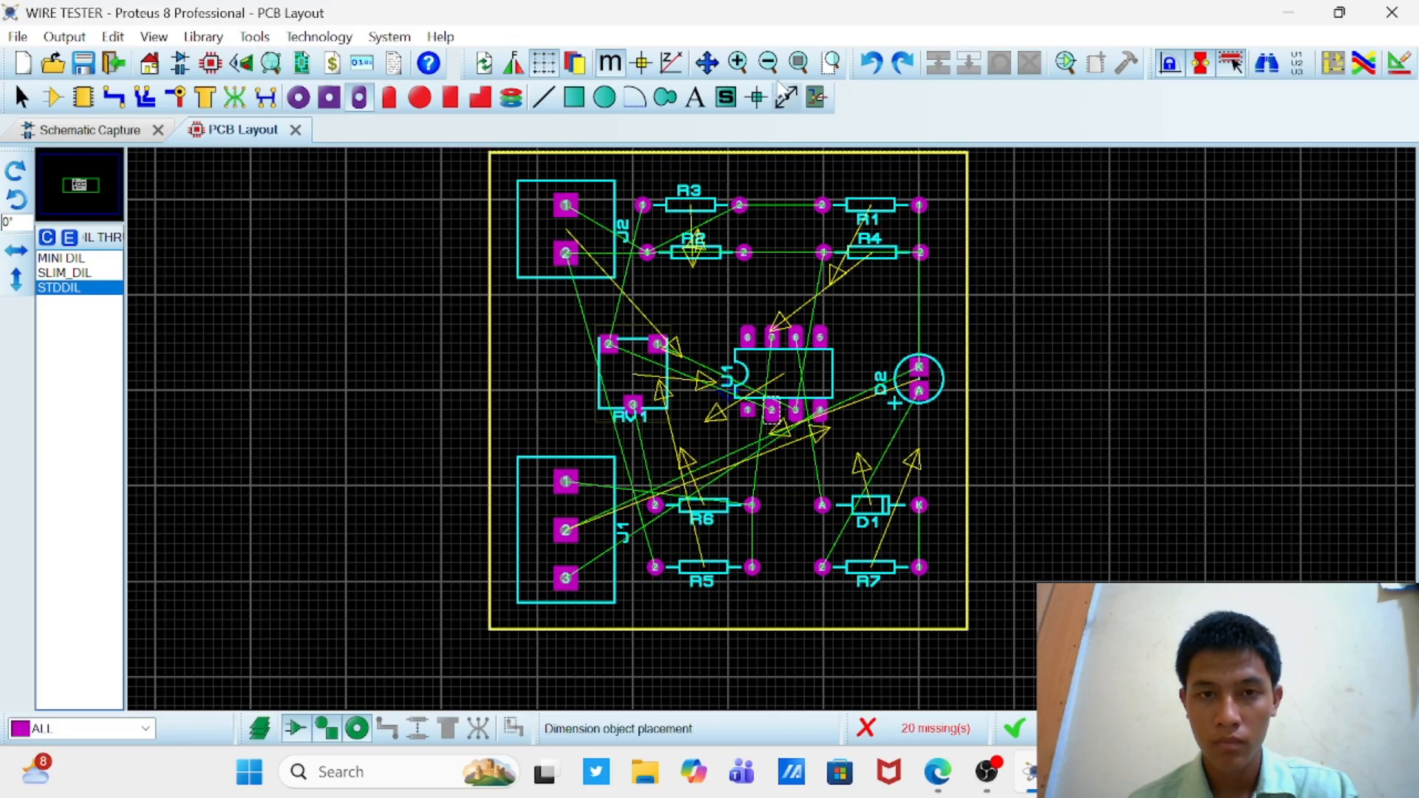
Step: Undo the STDDIL pad changes on U1 and redo the square pad change on J1's pin 3
{"action": "left_click", "coordinate": [871, 63]}
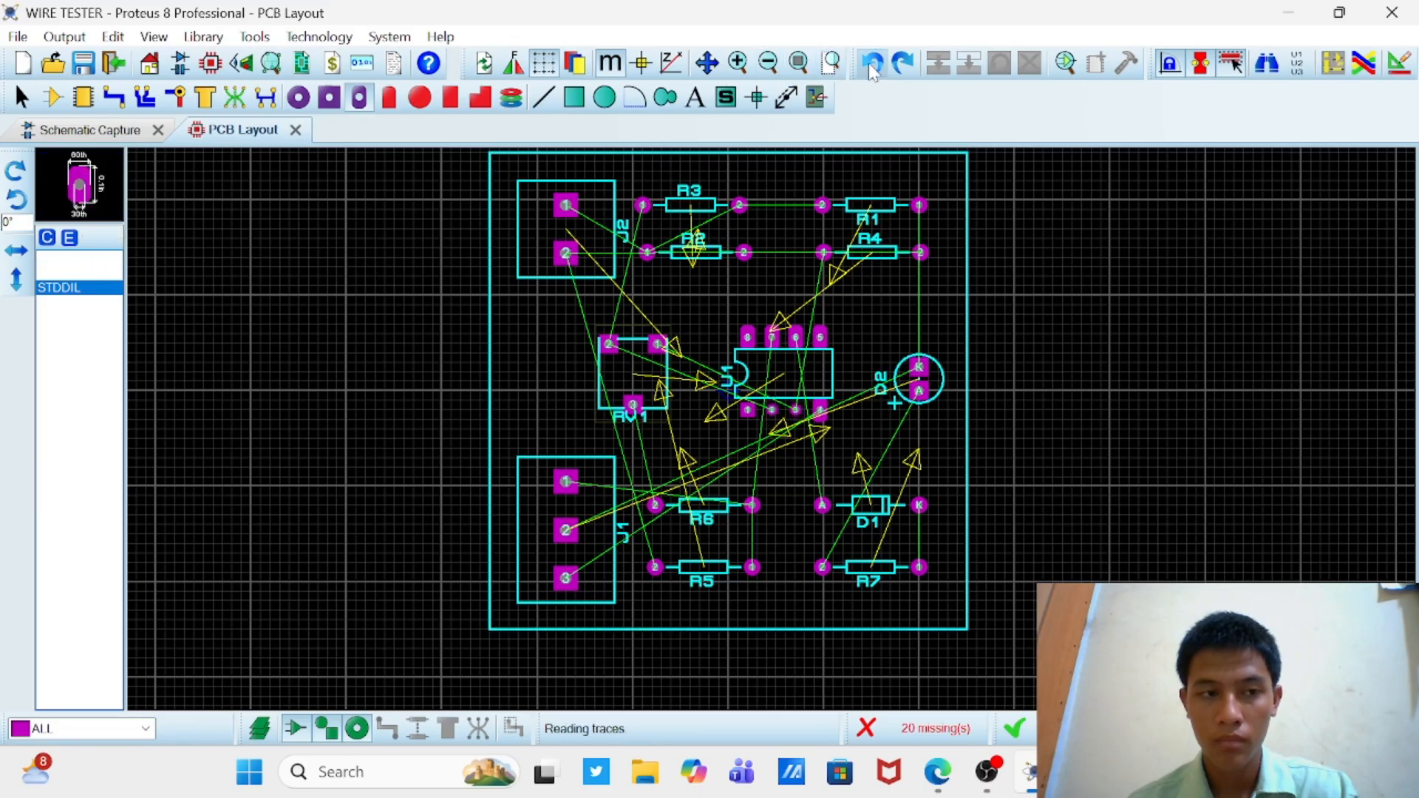
{"action": "left_click", "coordinate": [868, 63]}
{"action": "left_click", "coordinate": [868, 63]}
{"action": "left_click", "coordinate": [867, 63]}
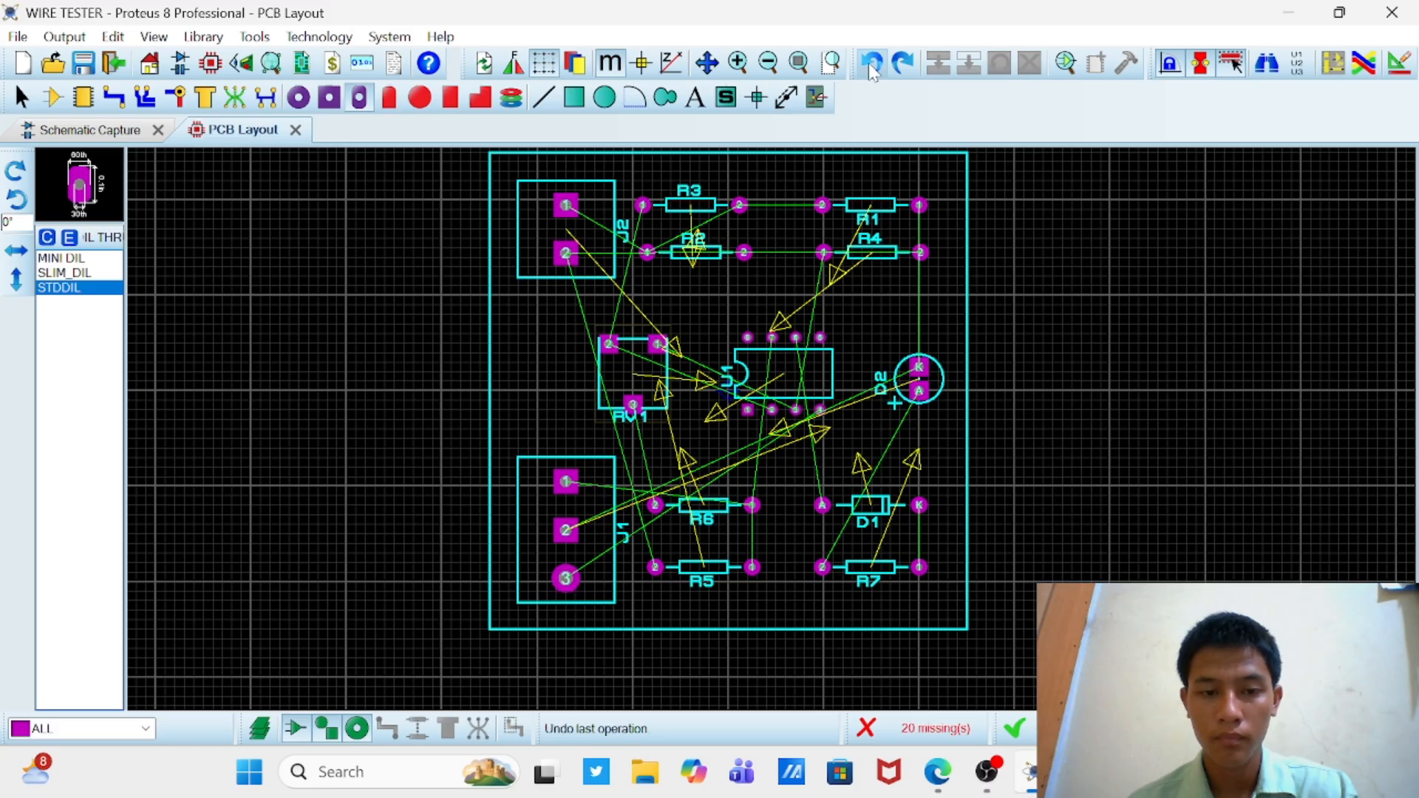
{"action": "left_click", "coordinate": [903, 64]}
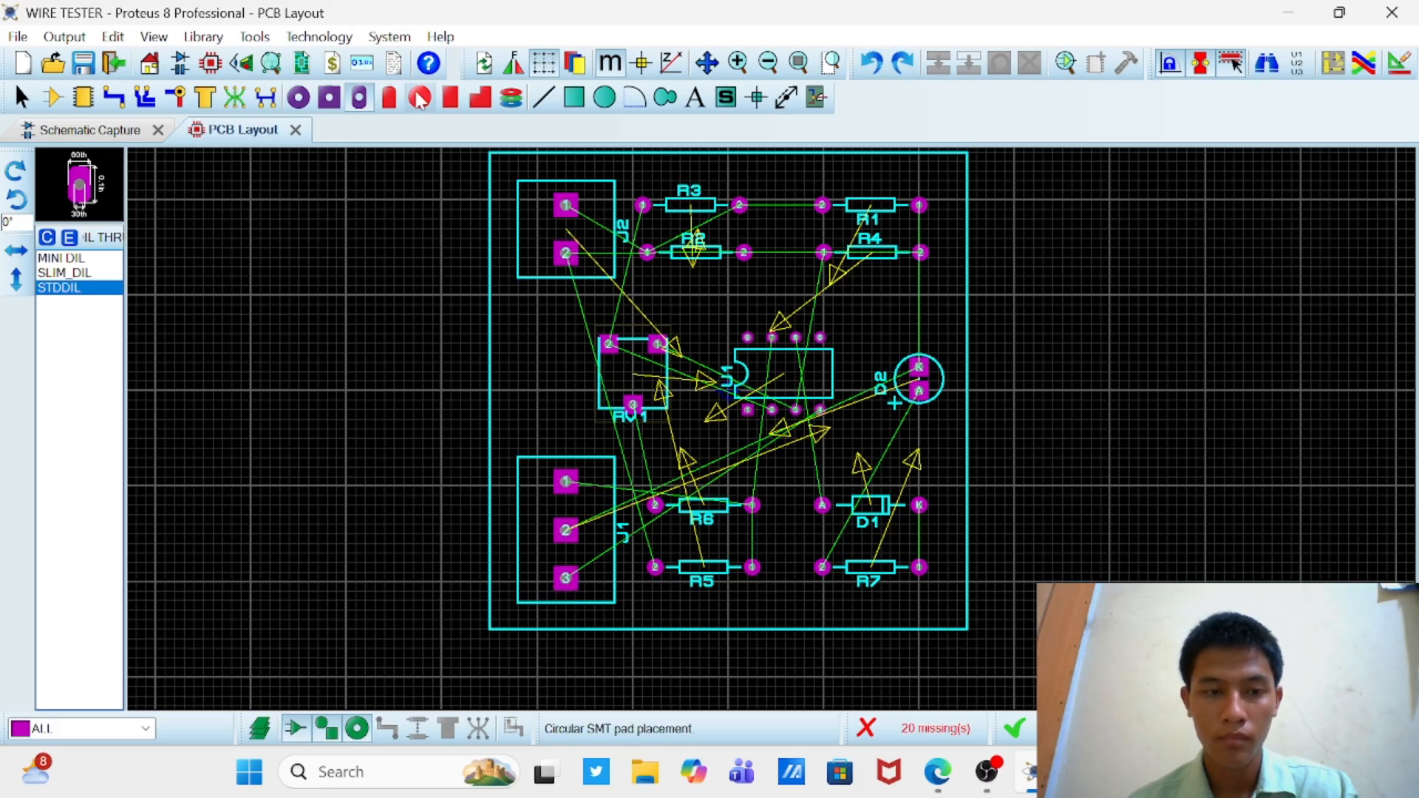
Step: Change the pads of U1's pins 8, 7, 6 and 5 to the STDDIL dual-in-line through-hole style
{"action": "left_click", "coordinate": [361, 96]}
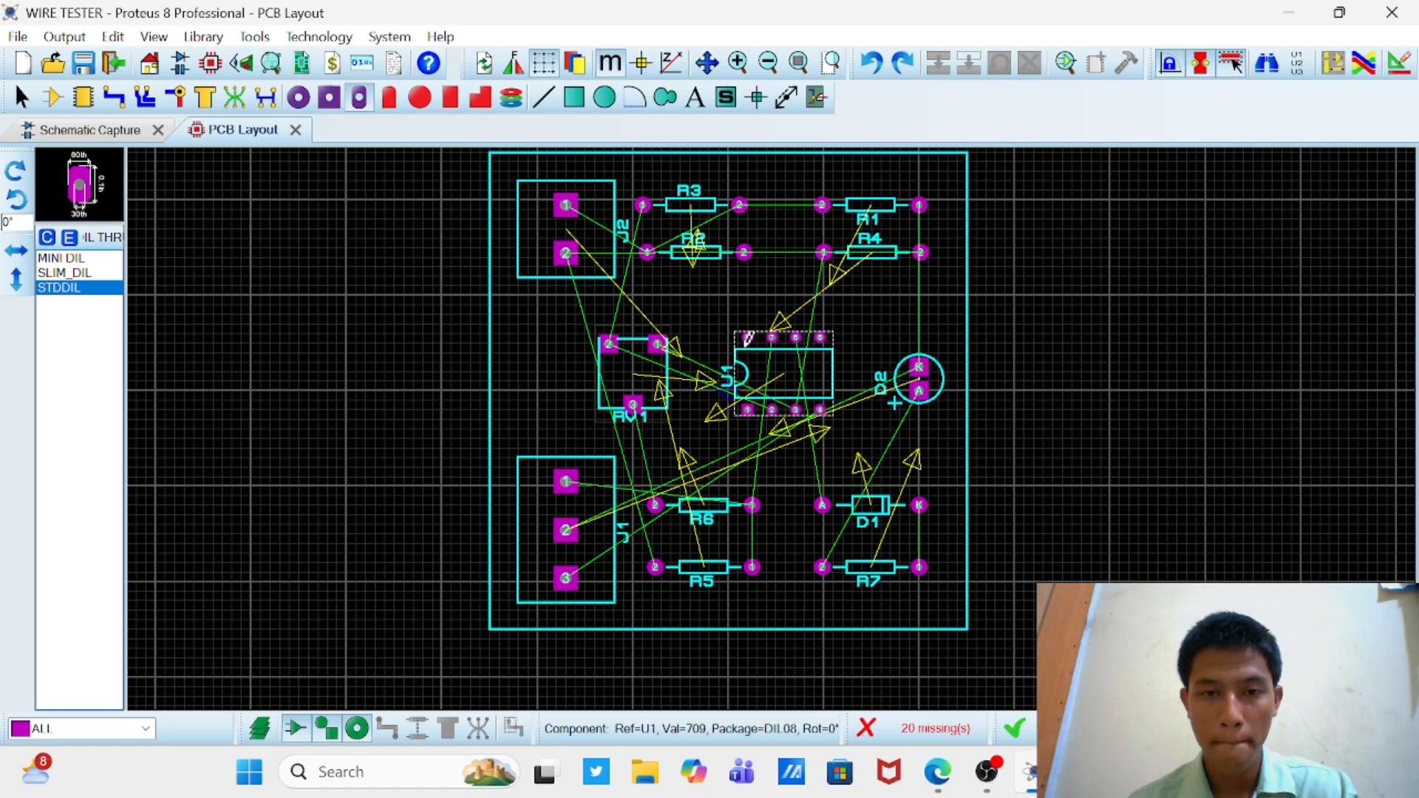
{"action": "left_click", "coordinate": [748, 328]}
{"action": "scroll", "coordinate": [723, 394], "scroll_direction": "up", "scroll_amount": 3}
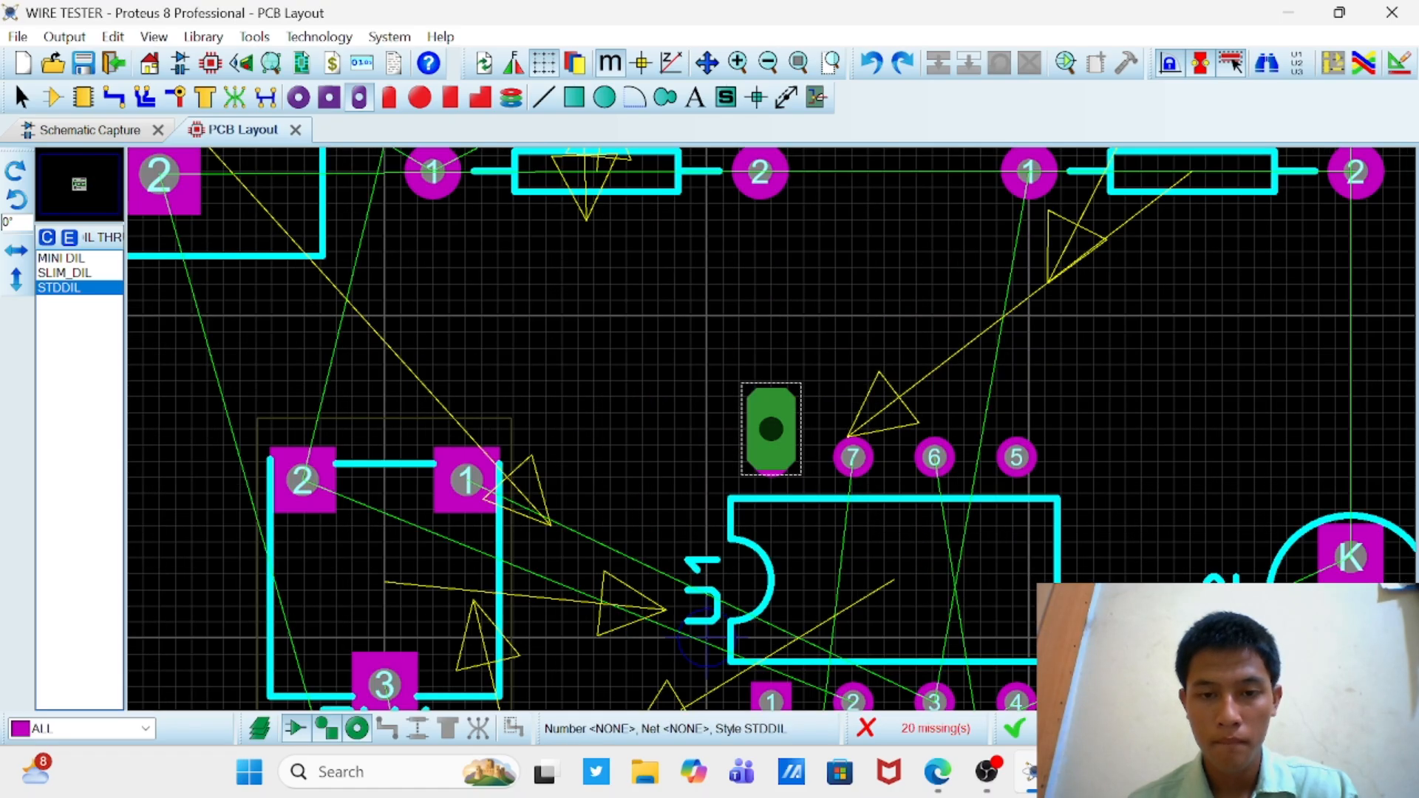
{"action": "left_click", "coordinate": [771, 457]}
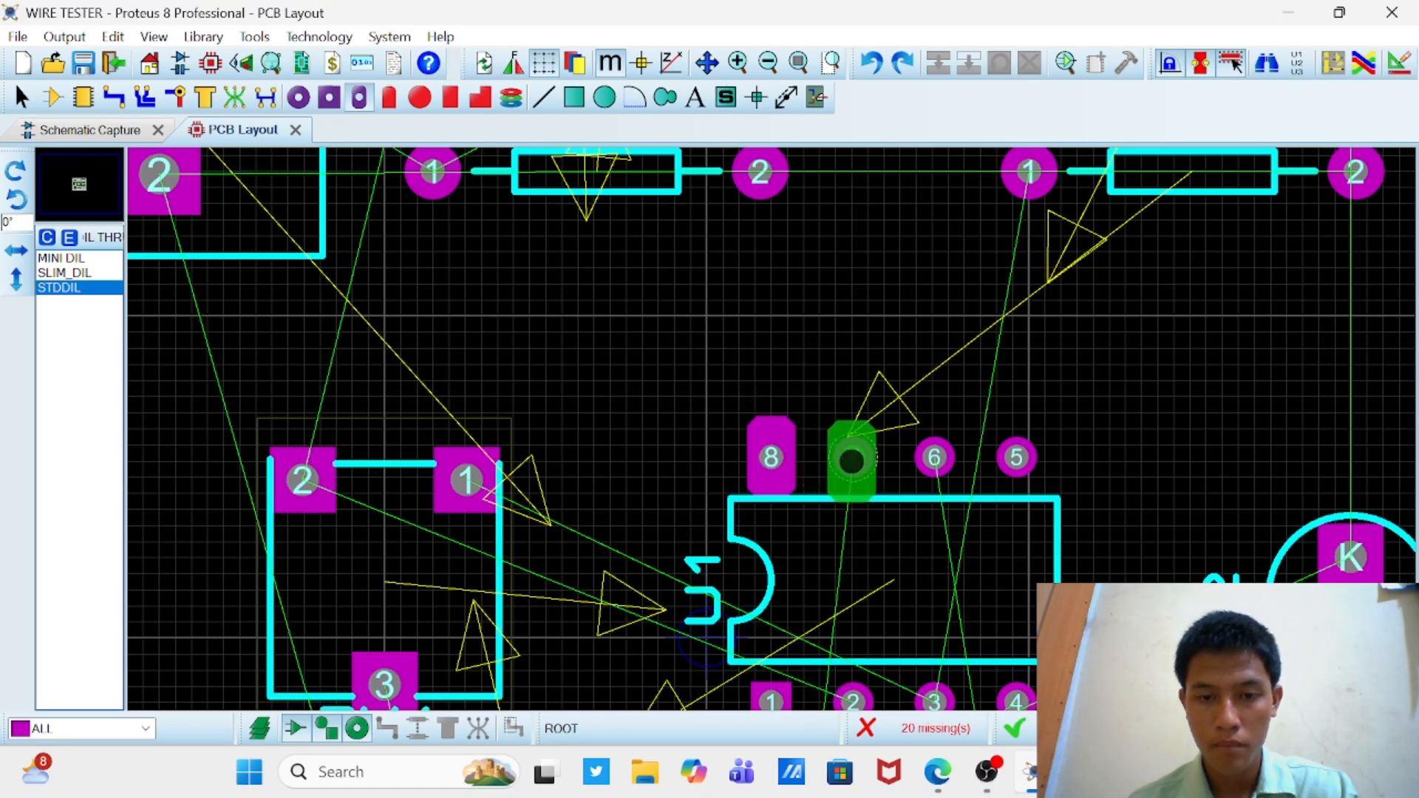
{"action": "left_click", "coordinate": [854, 456]}
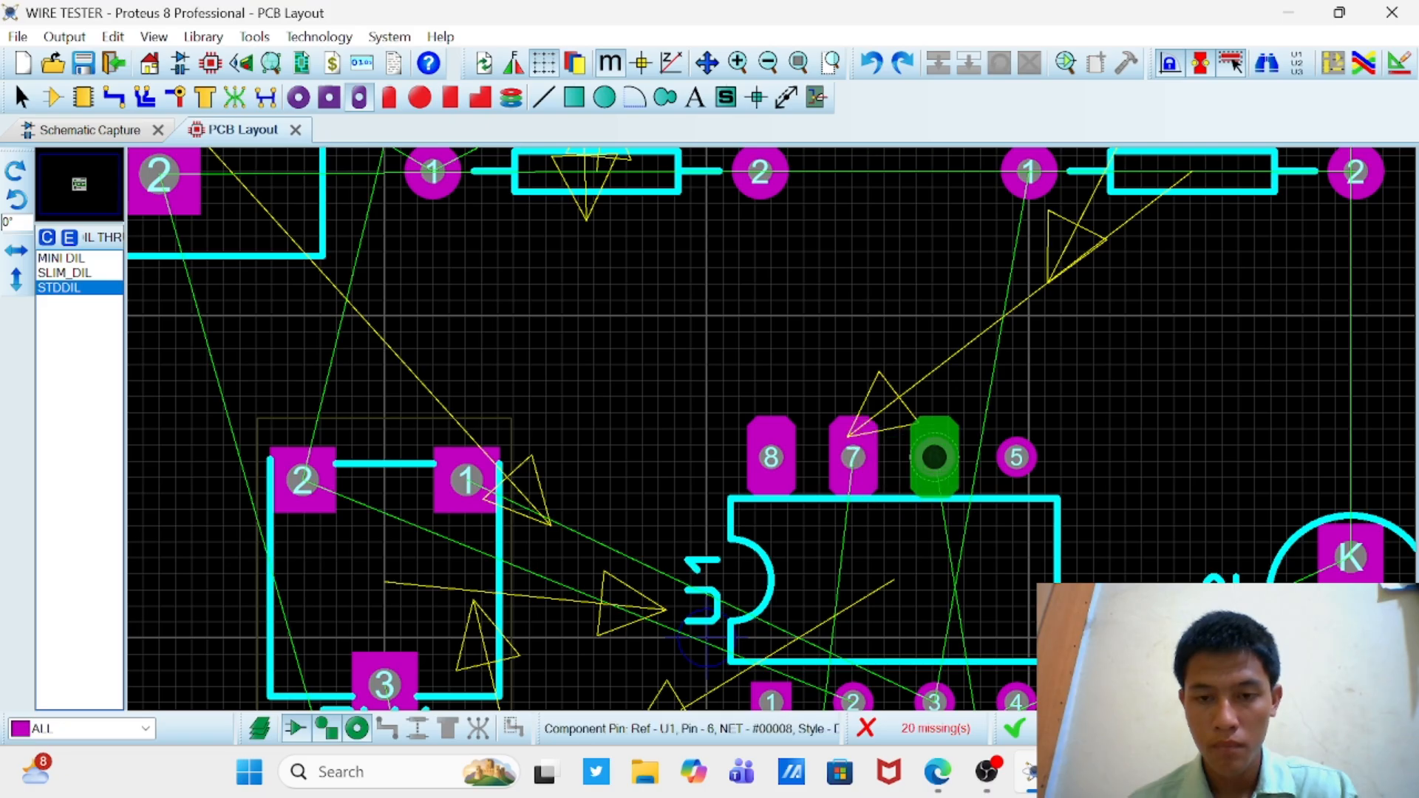
{"action": "left_click", "coordinate": [934, 457]}
{"action": "left_click", "coordinate": [1016, 457]}
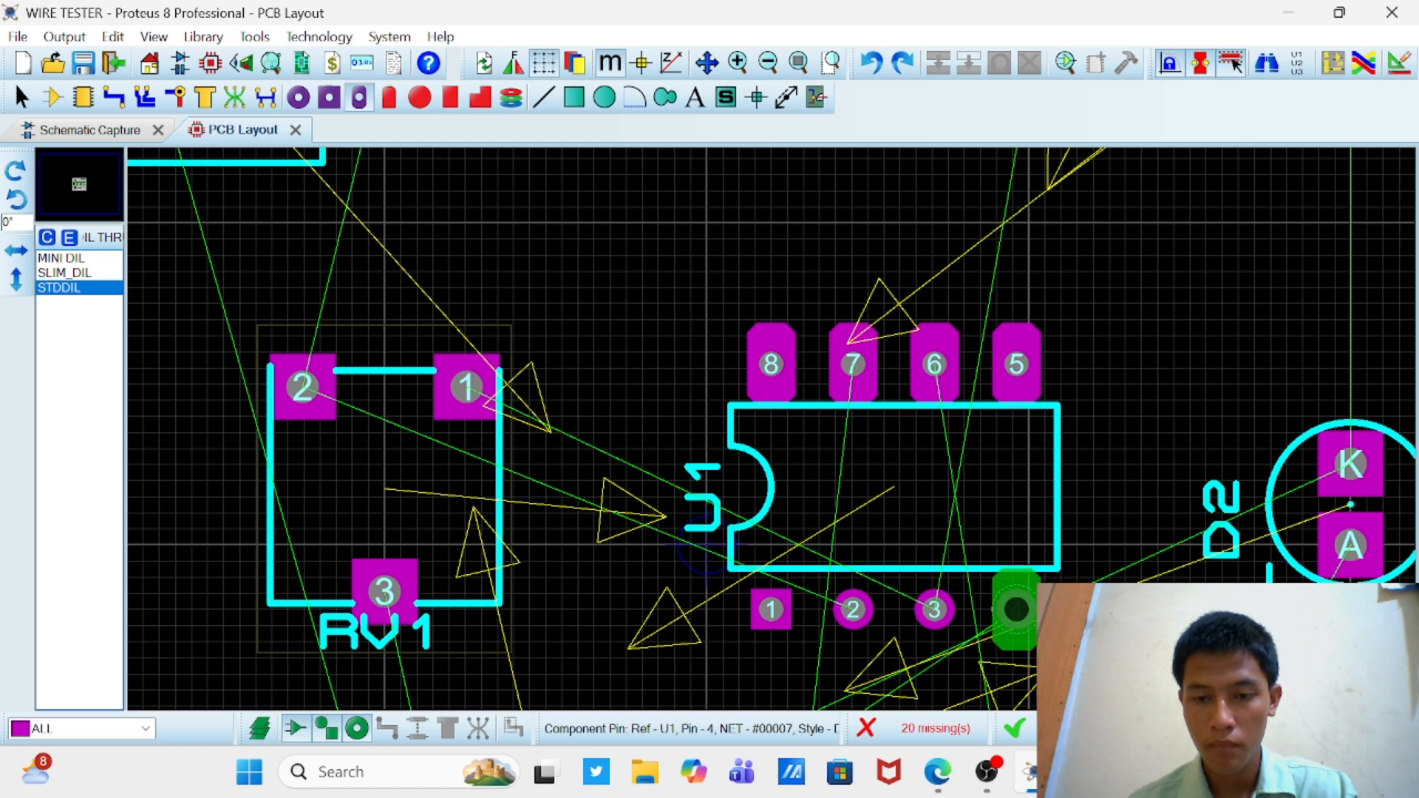
Step: Change the pads of U1's pins 4, 3 and 2 to the STDDIL style and try the same on pin 1
{"action": "left_click", "coordinate": [1017, 610]}
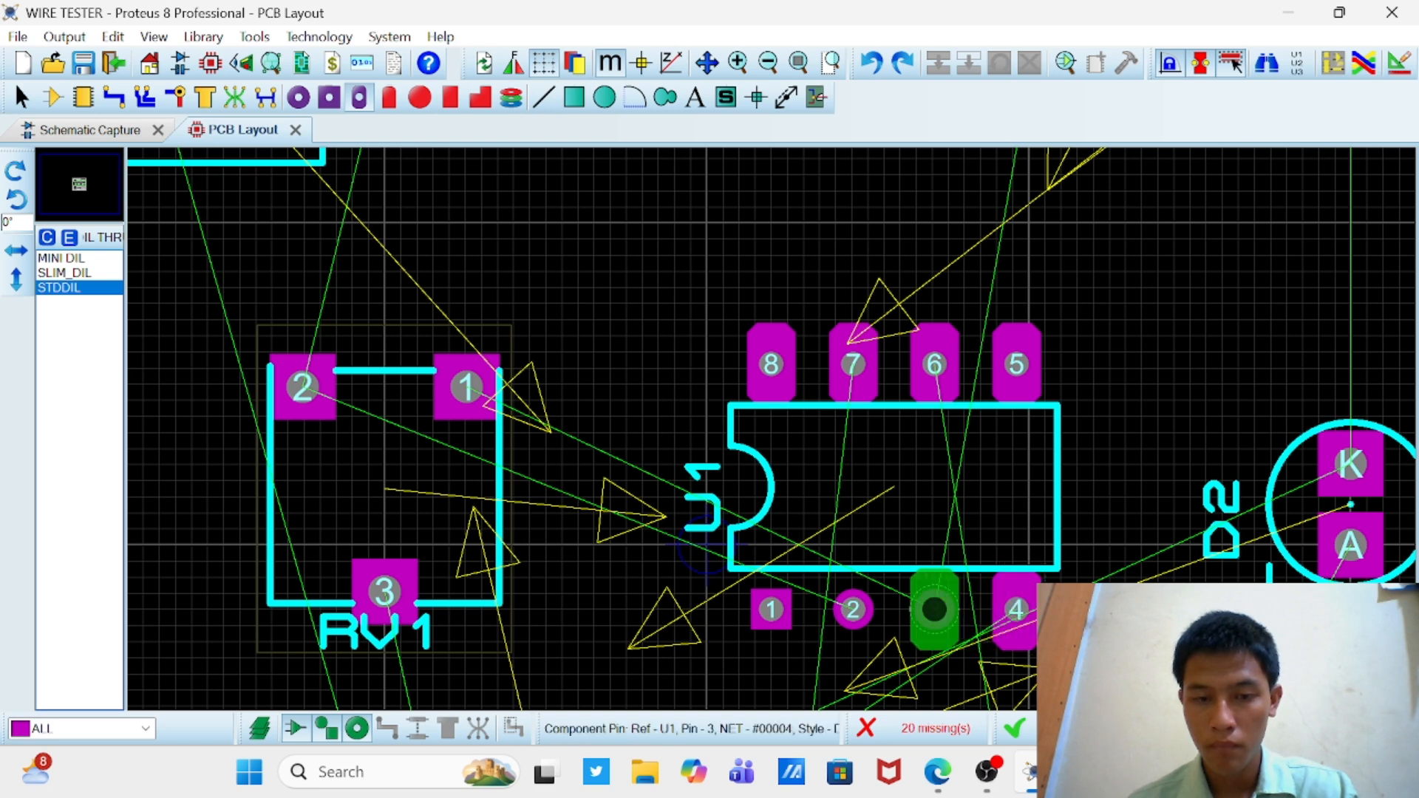
{"action": "left_click", "coordinate": [935, 610]}
{"action": "left_click", "coordinate": [853, 610]}
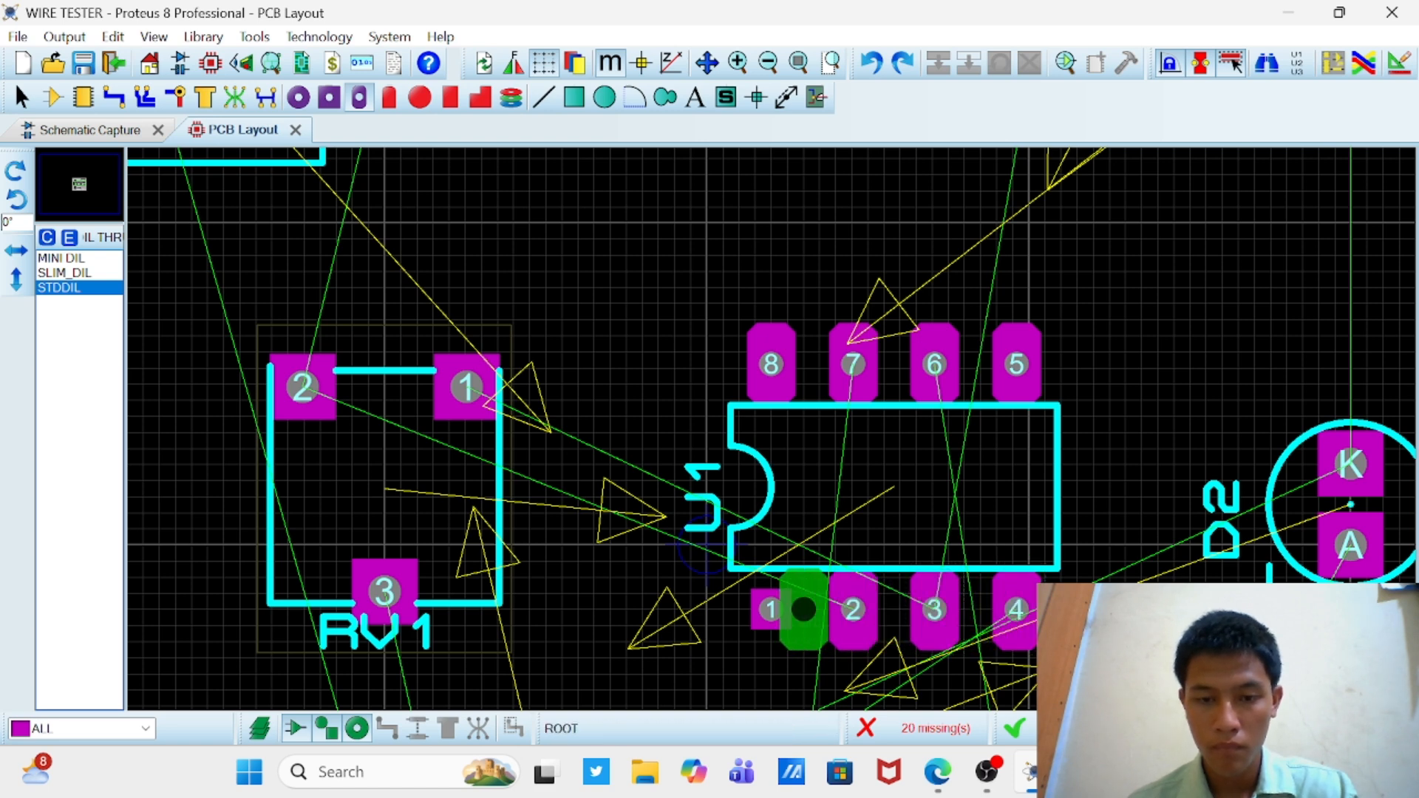
{"action": "left_click", "coordinate": [771, 609]}
{"action": "scroll", "coordinate": [771, 610], "scroll_direction": "down", "scroll_amount": 1}
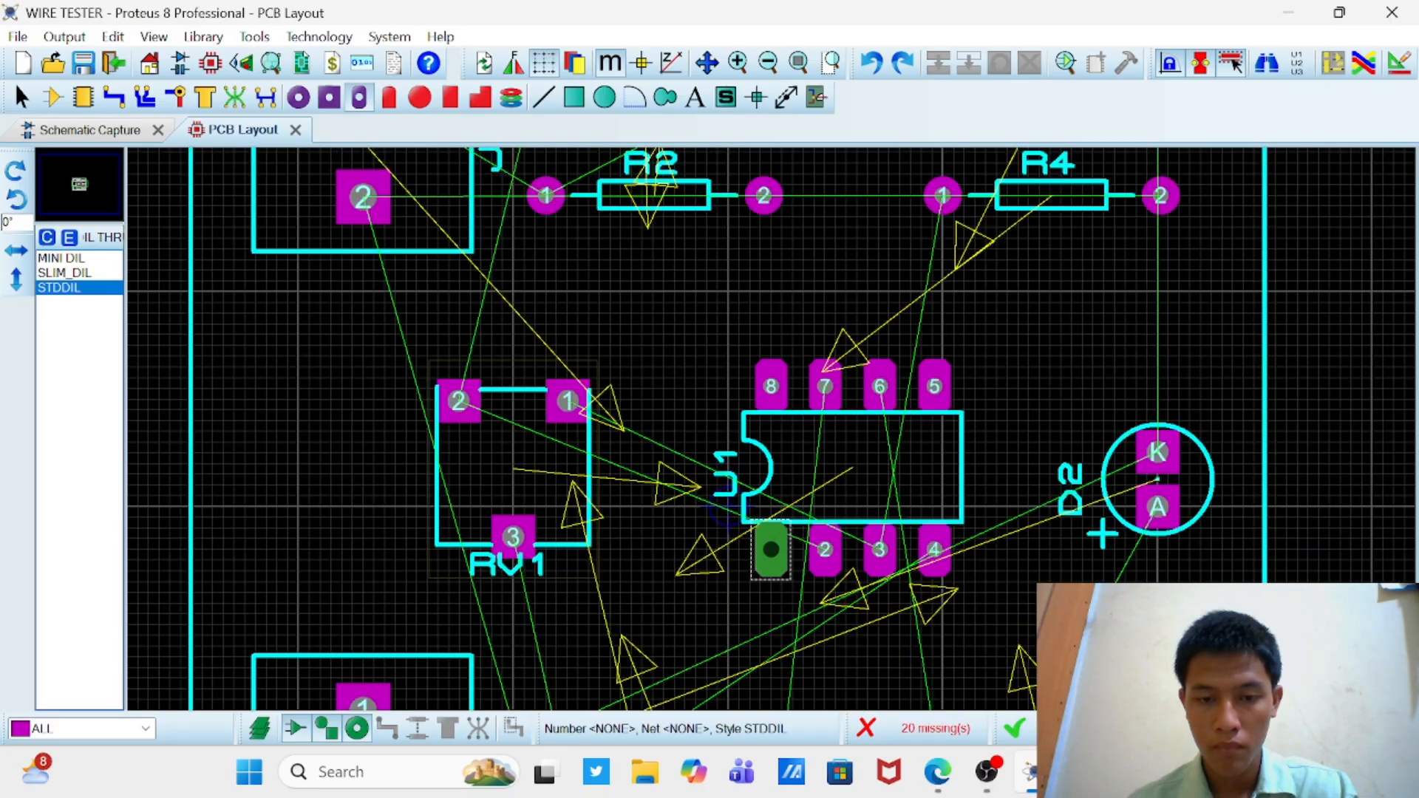
Step: Change the pad of U1's pin 1 to the STDDIL dual-in-line through-hole style
{"action": "left_click", "coordinate": [771, 549]}
{"action": "scroll", "coordinate": [773, 550], "scroll_direction": "down", "scroll_amount": 1}
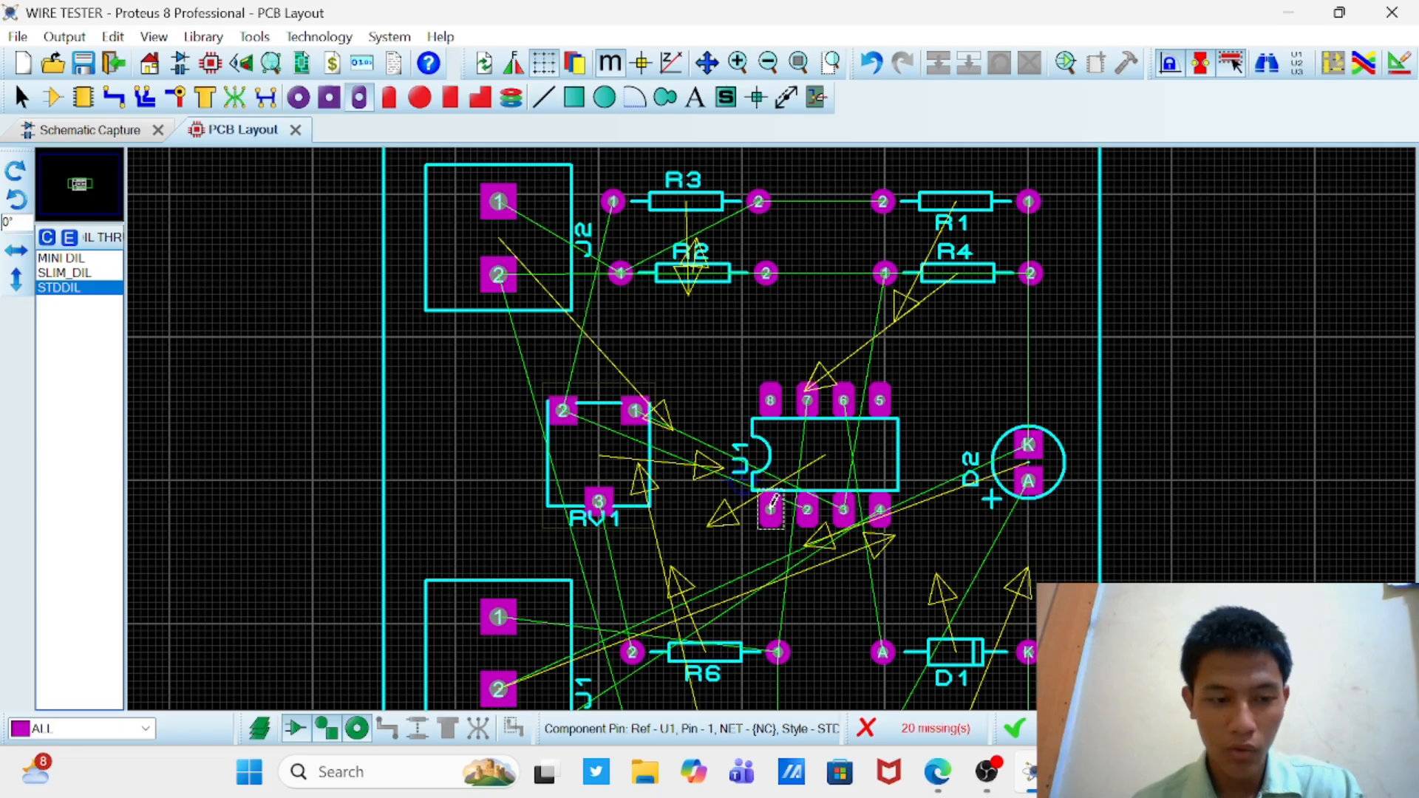
{"action": "scroll", "coordinate": [773, 502], "scroll_direction": "down", "scroll_amount": 1}
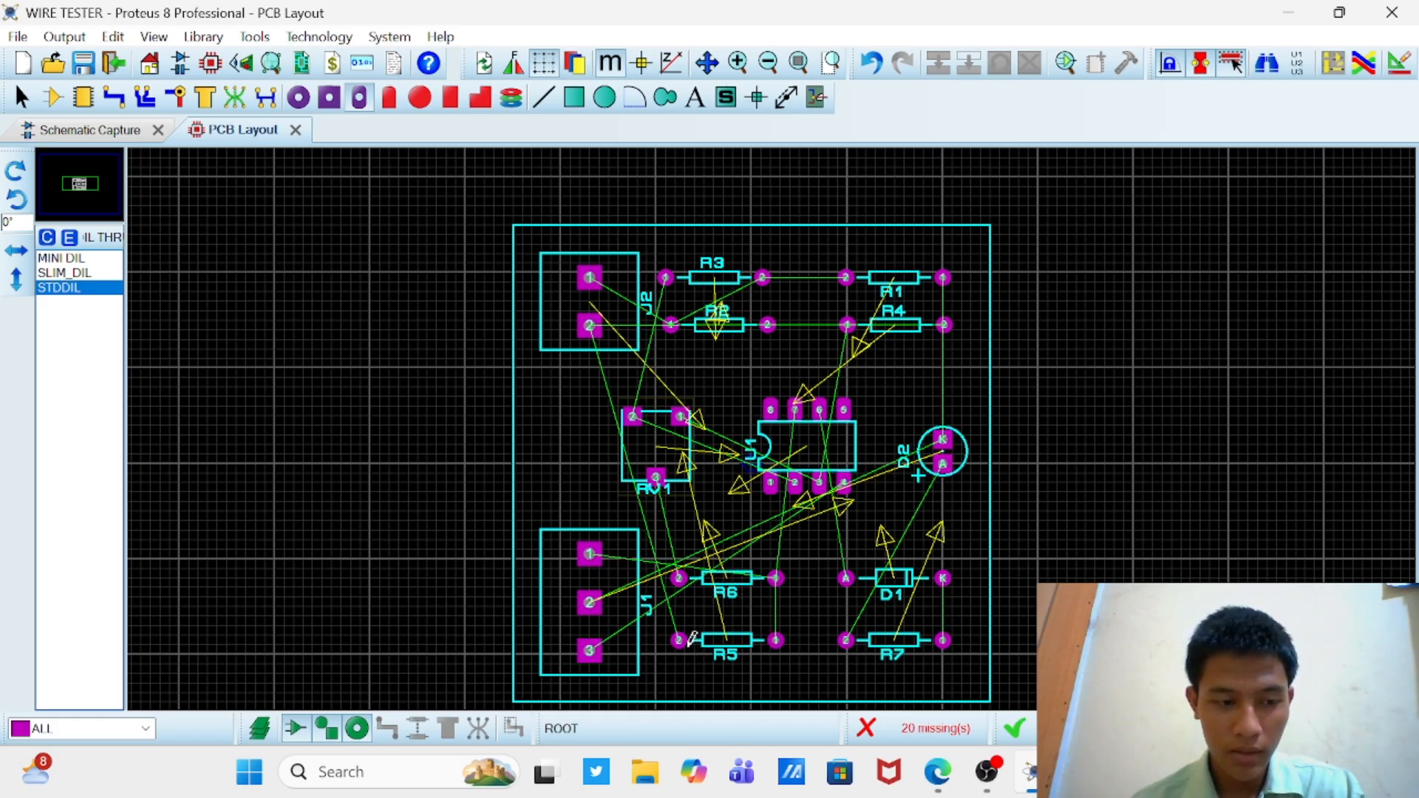
Step: Rotate resistors R6 and R5 beside connector J1 by 180 degrees each
{"action": "scroll", "coordinate": [692, 639], "scroll_direction": "up", "scroll_amount": 2}
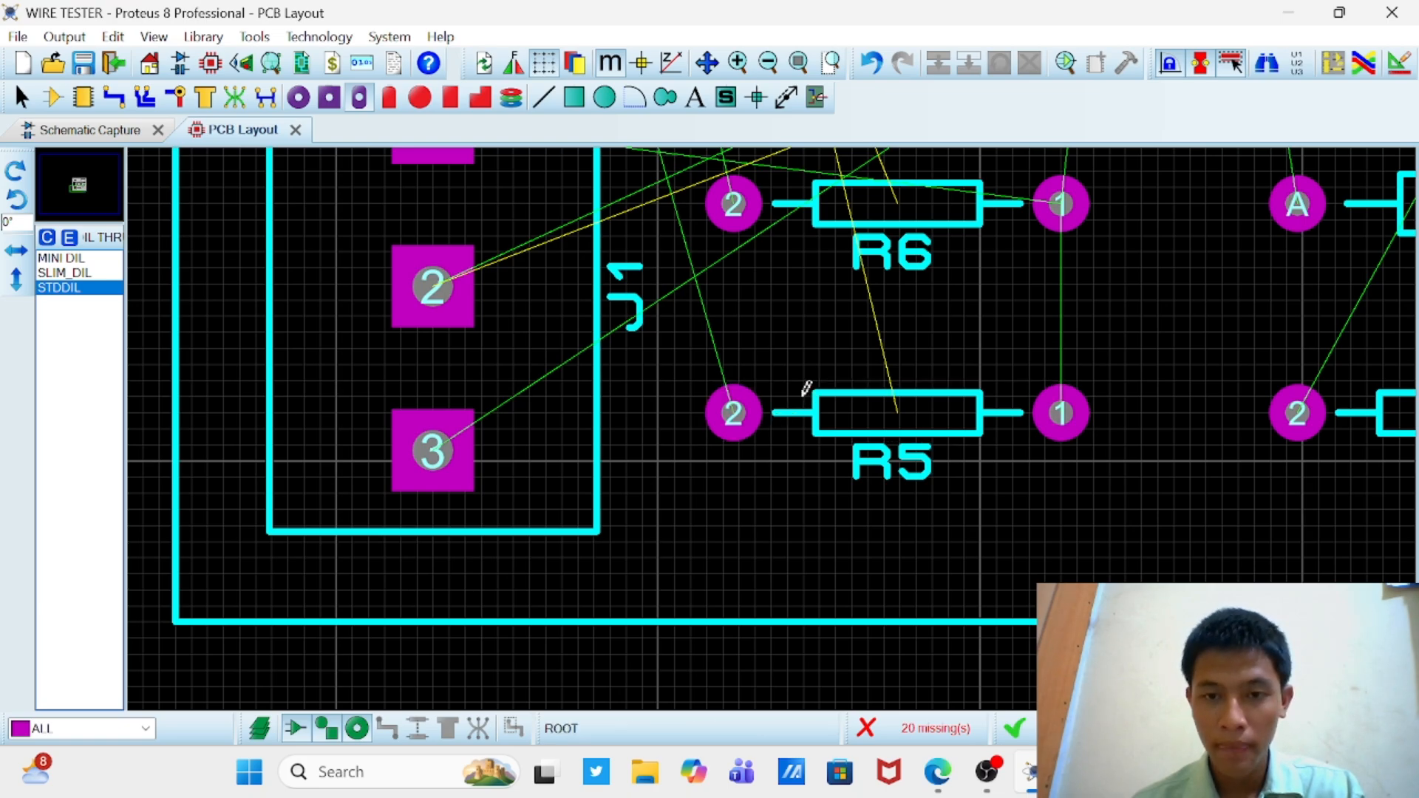
{"action": "scroll", "coordinate": [799, 398], "scroll_direction": "down", "scroll_amount": 1}
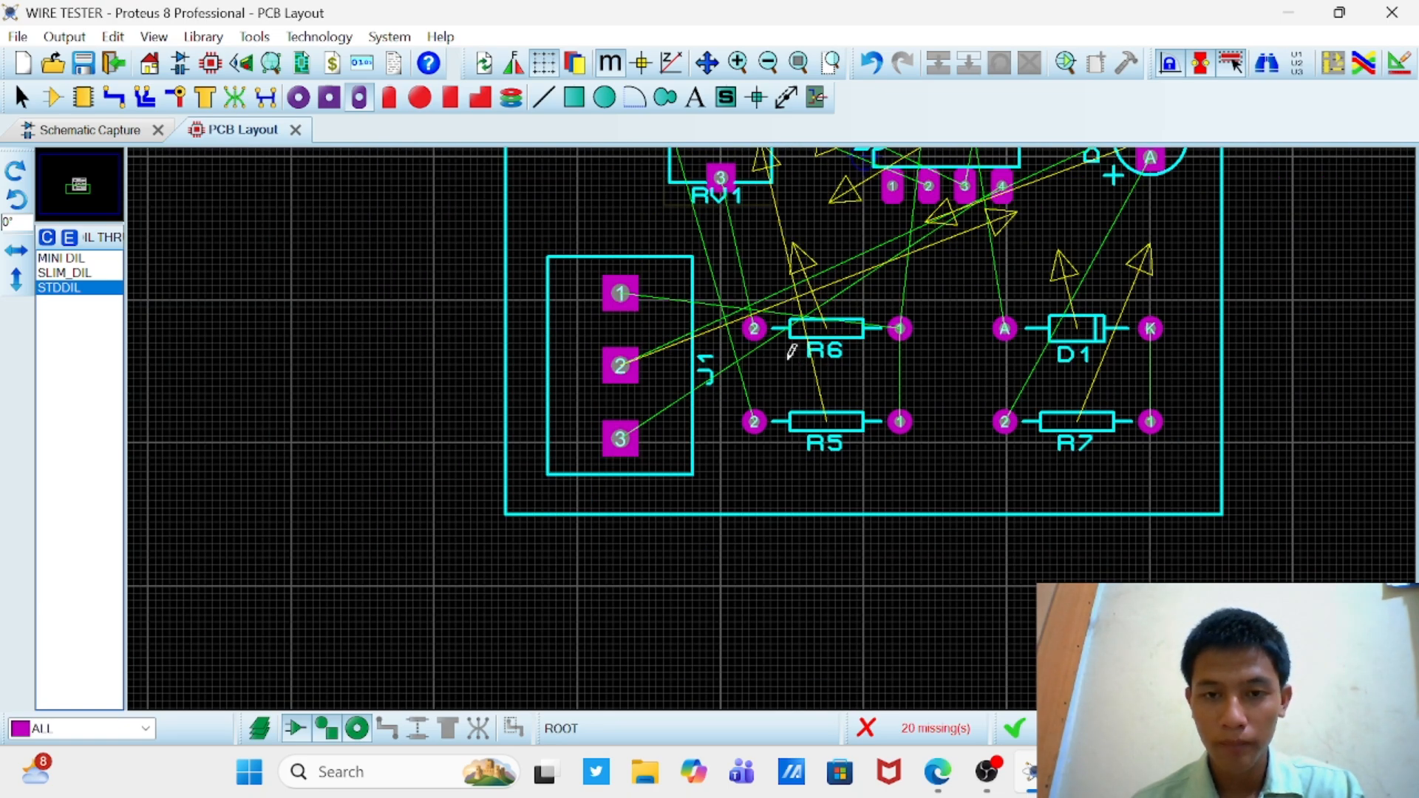
{"action": "scroll", "coordinate": [791, 351], "scroll_direction": "down", "scroll_amount": 1}
{"action": "scroll", "coordinate": [775, 422], "scroll_direction": "up", "scroll_amount": 2}
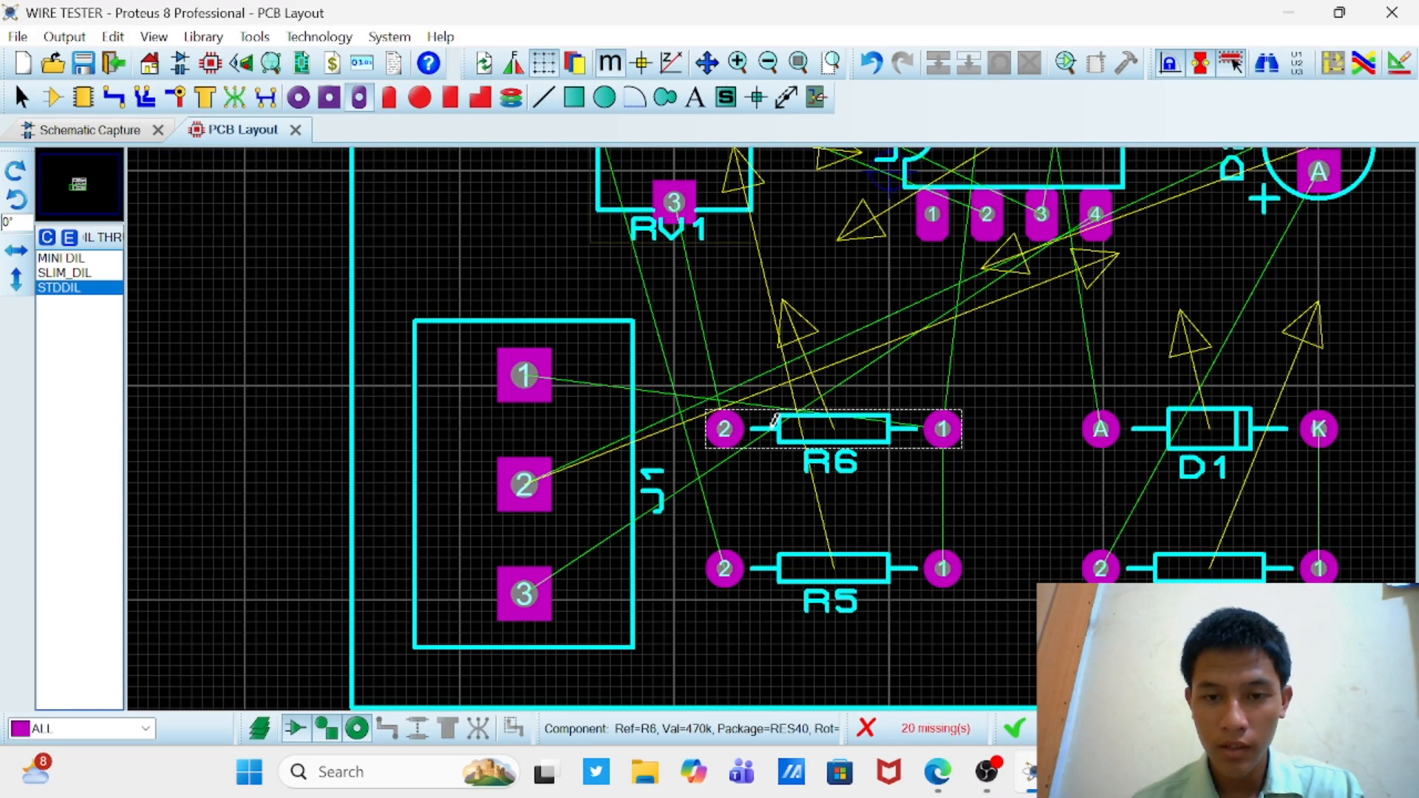
{"action": "right_click", "coordinate": [811, 427]}
{"action": "key", "text": "Escape"}
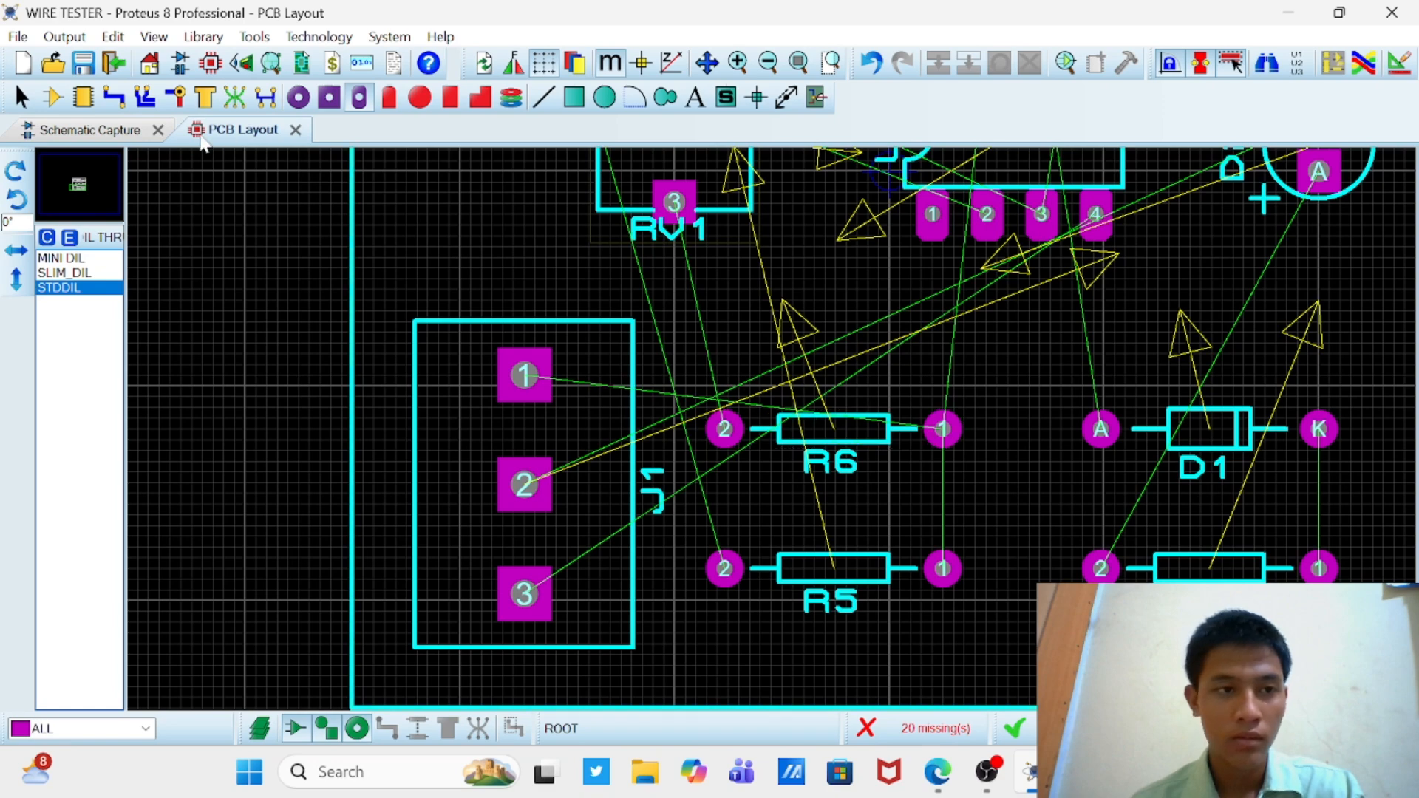
{"action": "left_click", "coordinate": [84, 97]}
{"action": "left_click", "coordinate": [54, 102]}
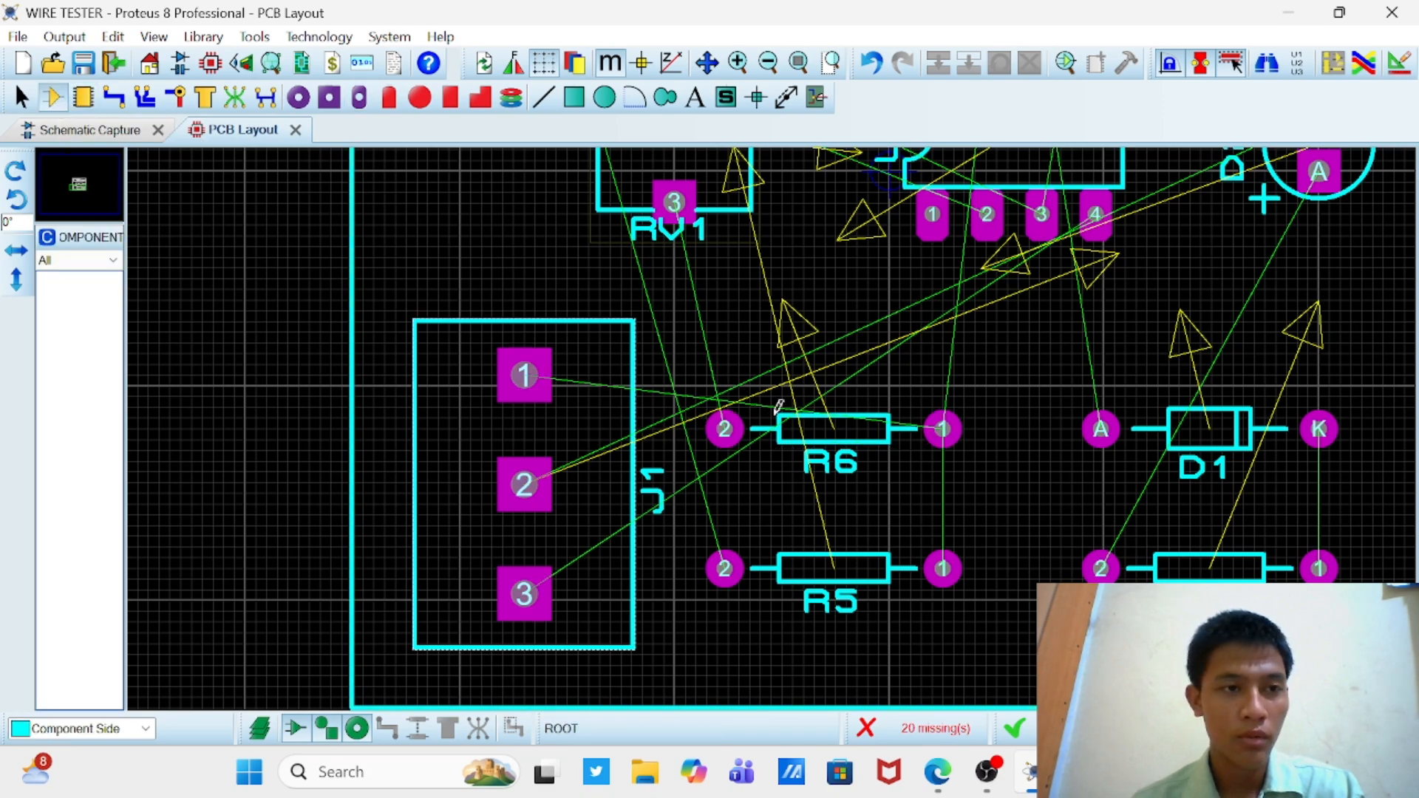
{"action": "right_click", "coordinate": [879, 453]}
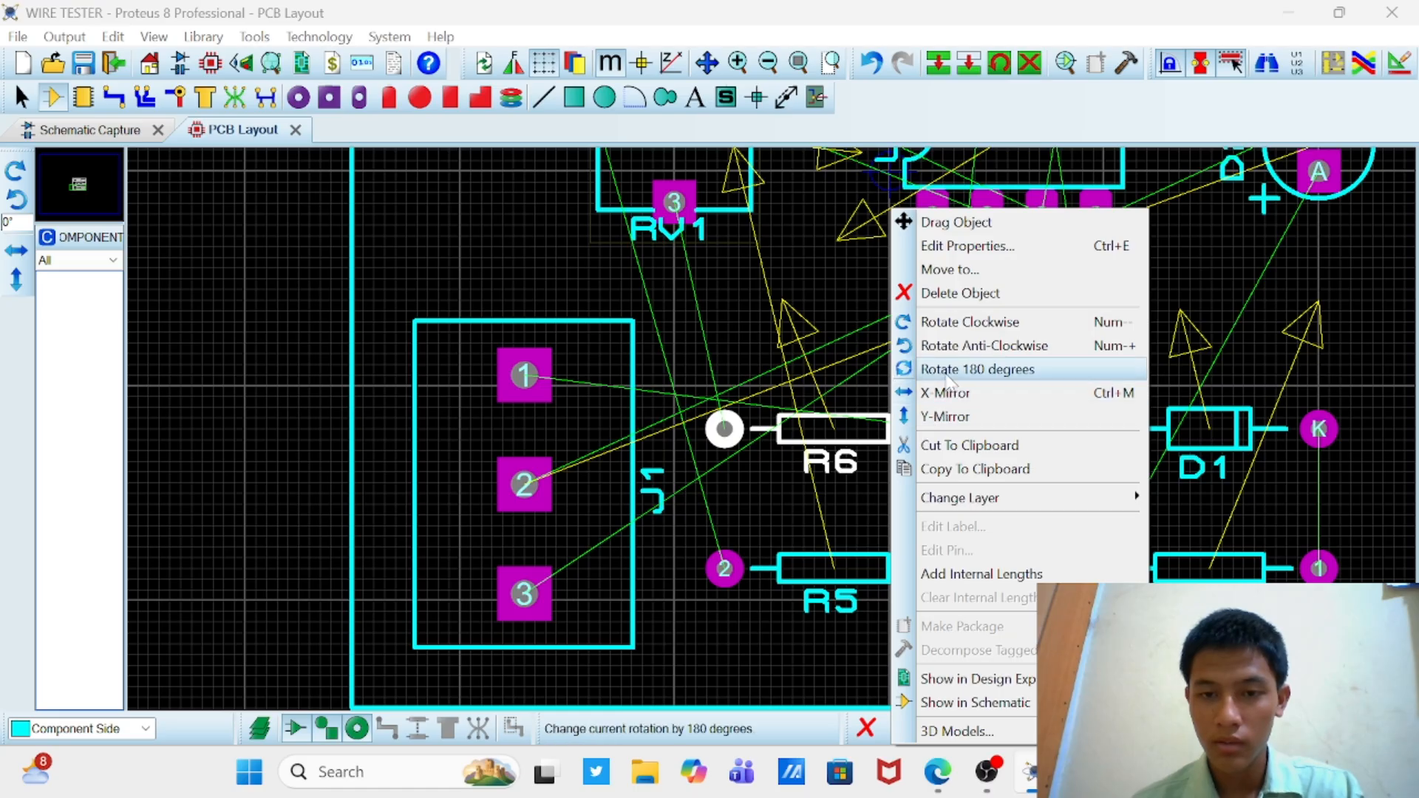
{"action": "left_click", "coordinate": [949, 368]}
{"action": "left_click", "coordinate": [982, 421]}
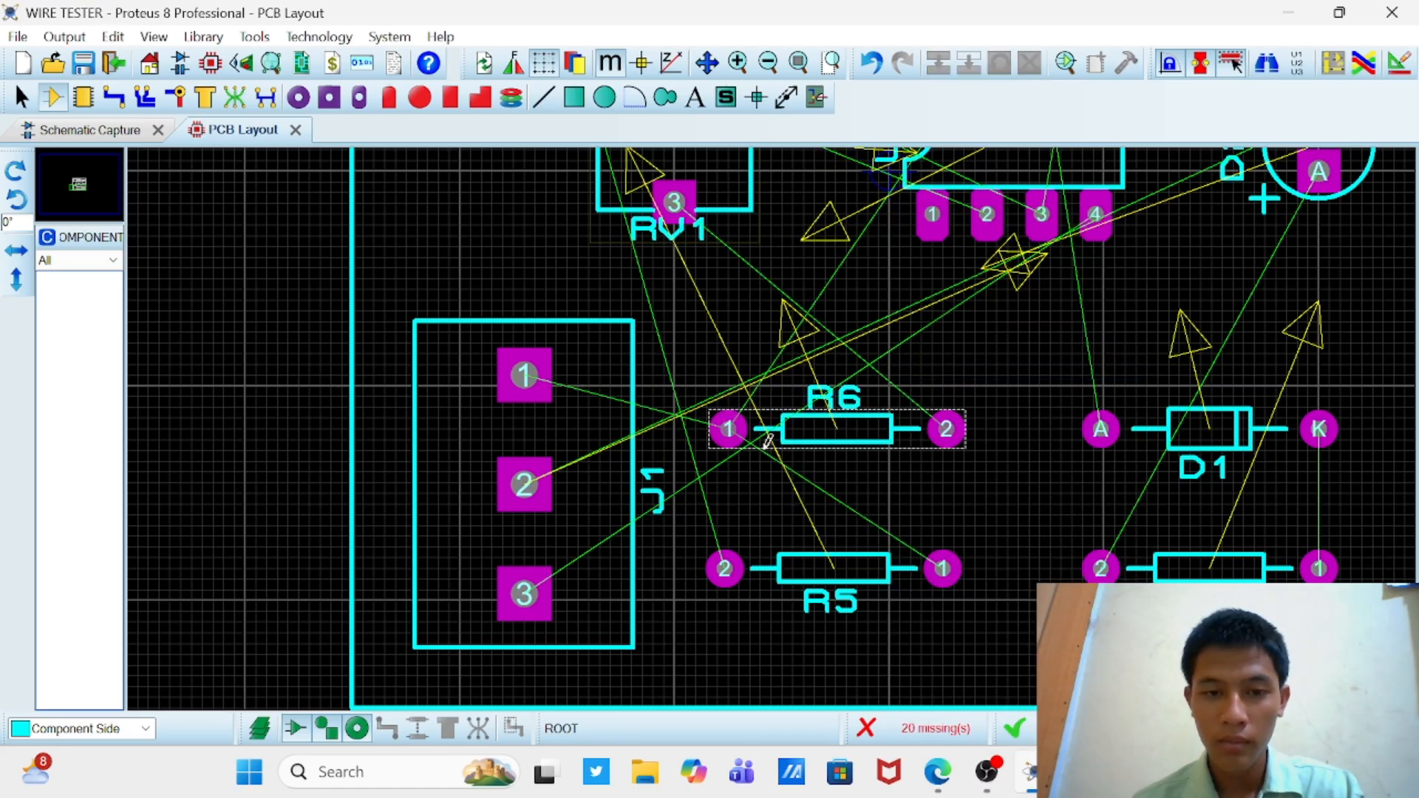
{"action": "right_click", "coordinate": [891, 584]}
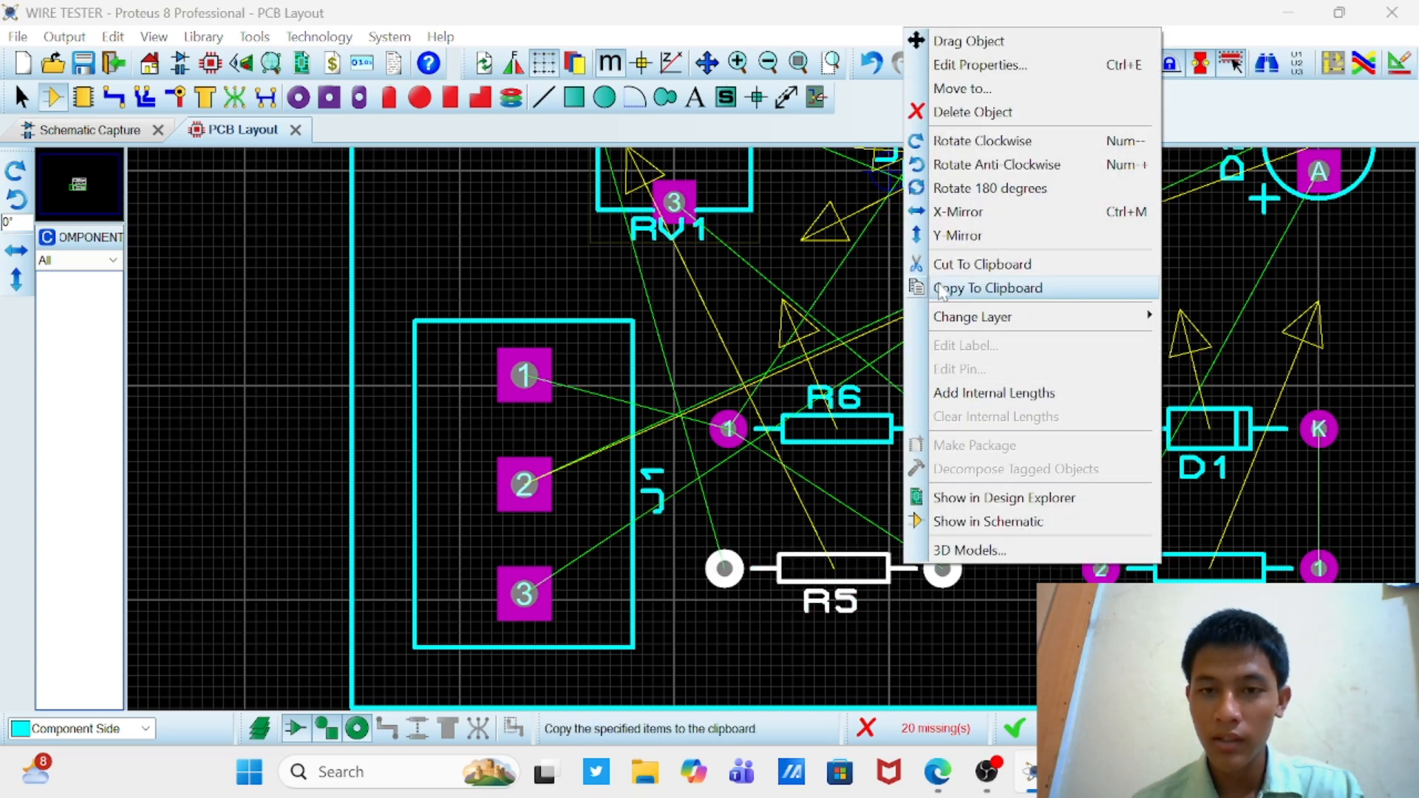
{"action": "left_click", "coordinate": [959, 188]}
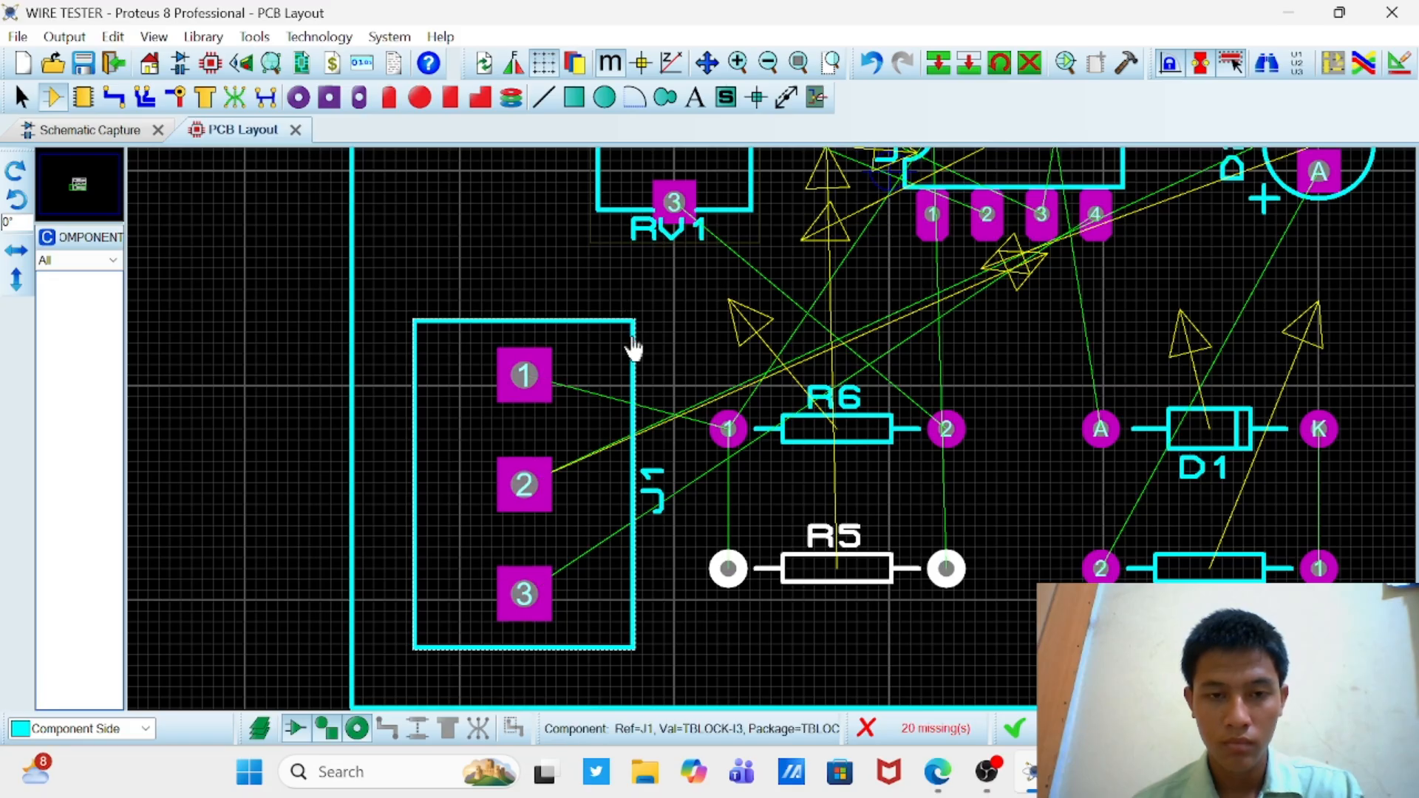
Step: Mirror the three-pin connector J1 vertically with Y-Mirror
{"action": "scroll", "coordinate": [634, 347], "scroll_direction": "down", "scroll_amount": 2}
{"action": "scroll", "coordinate": [674, 509], "scroll_direction": "up", "scroll_amount": 1}
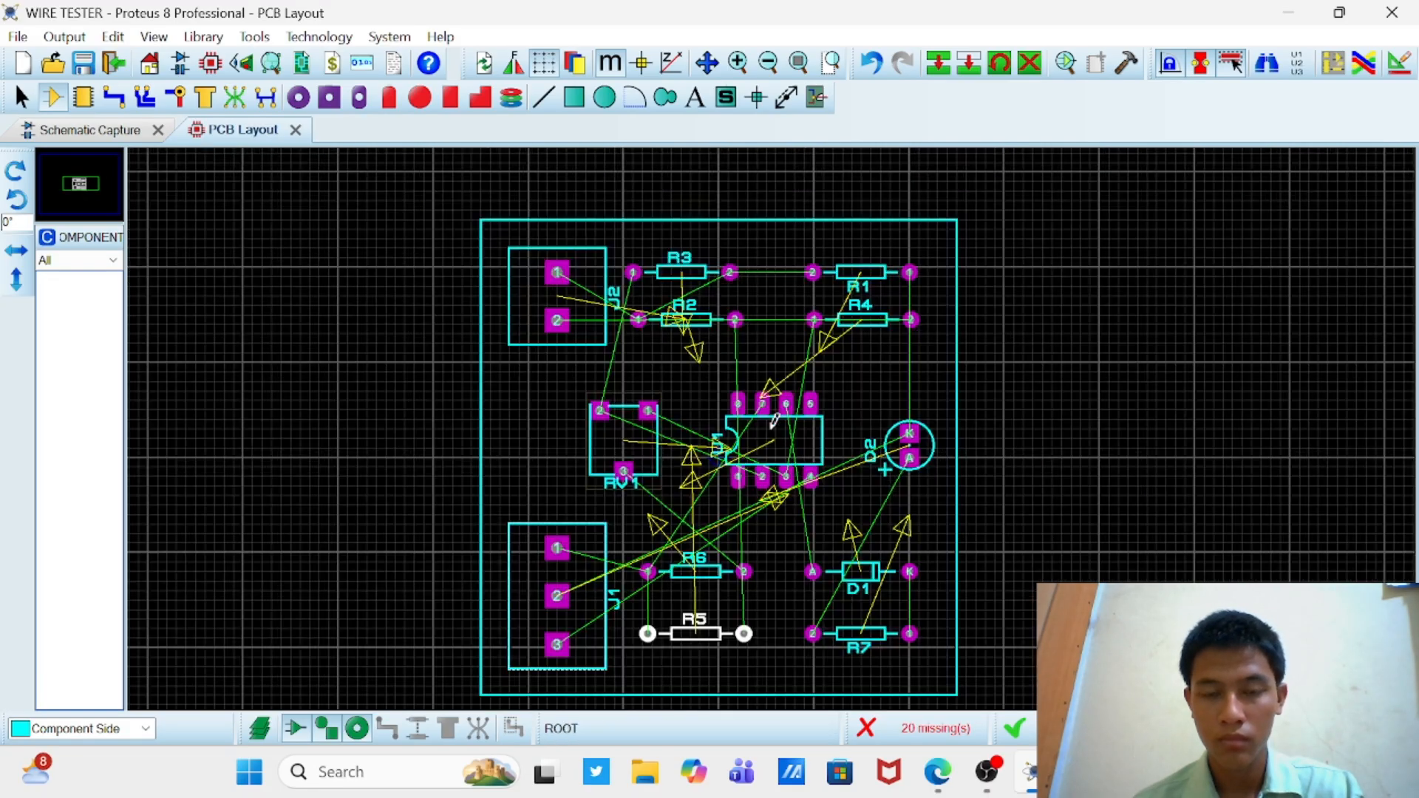
{"action": "right_click", "coordinate": [607, 585]}
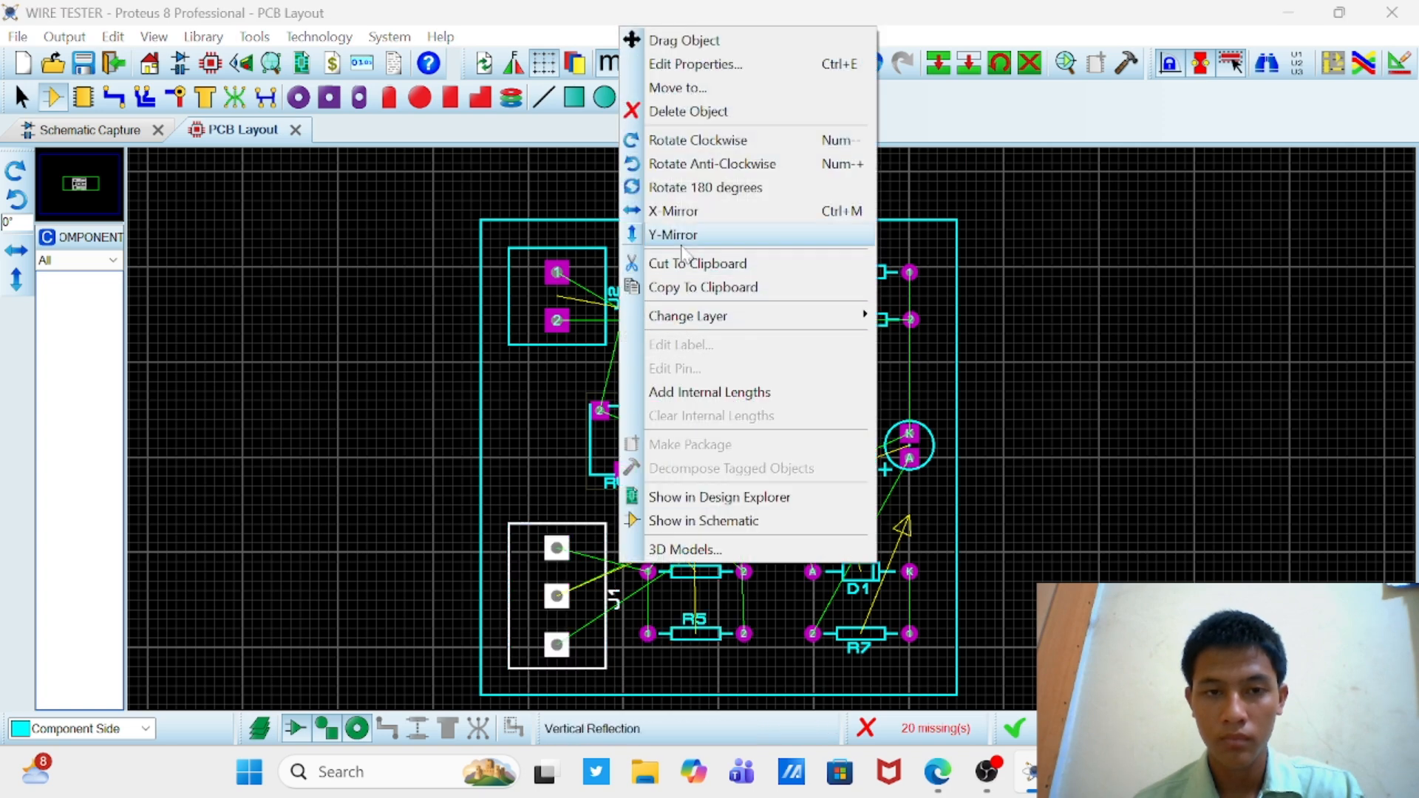
{"action": "left_click", "coordinate": [681, 241]}
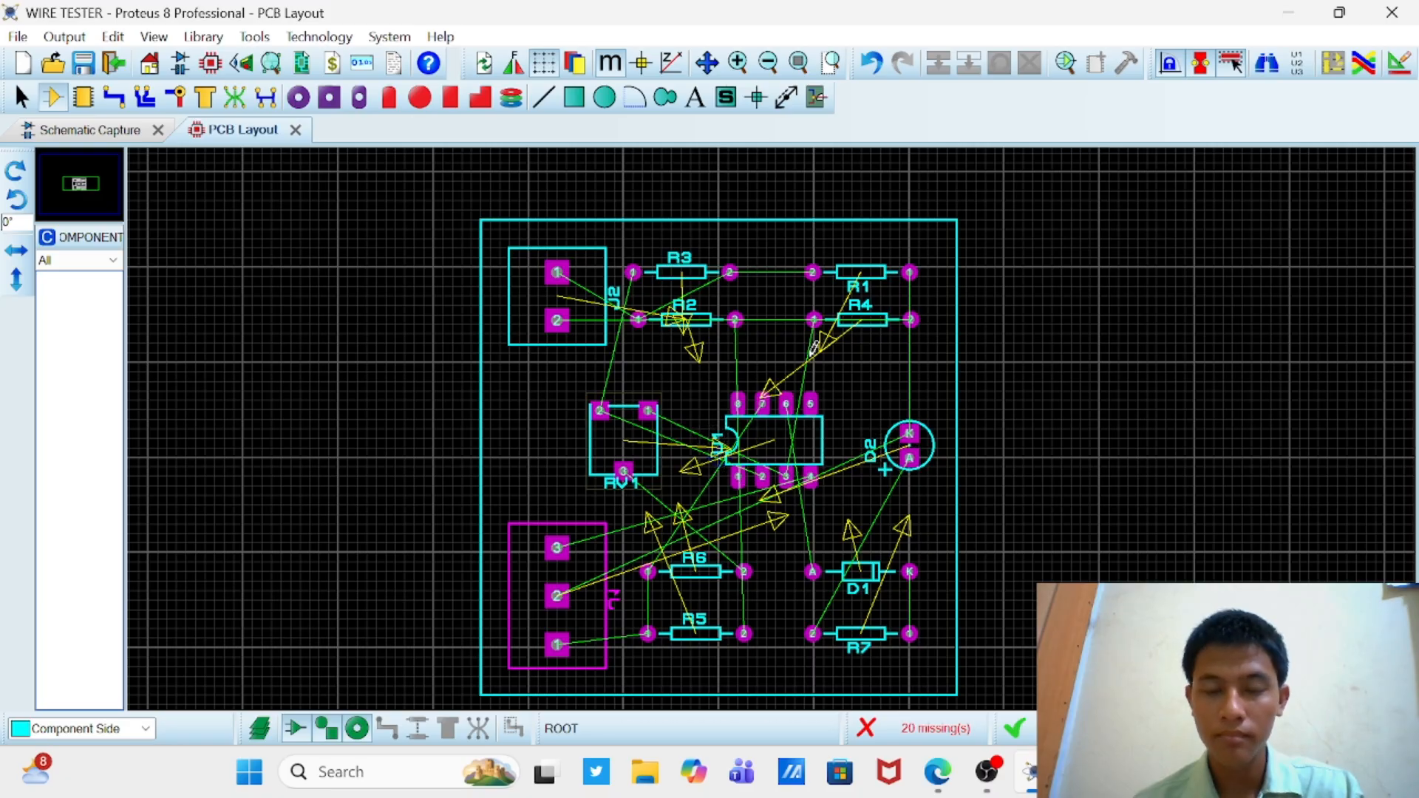
{"action": "left_click", "coordinate": [574, 97]}
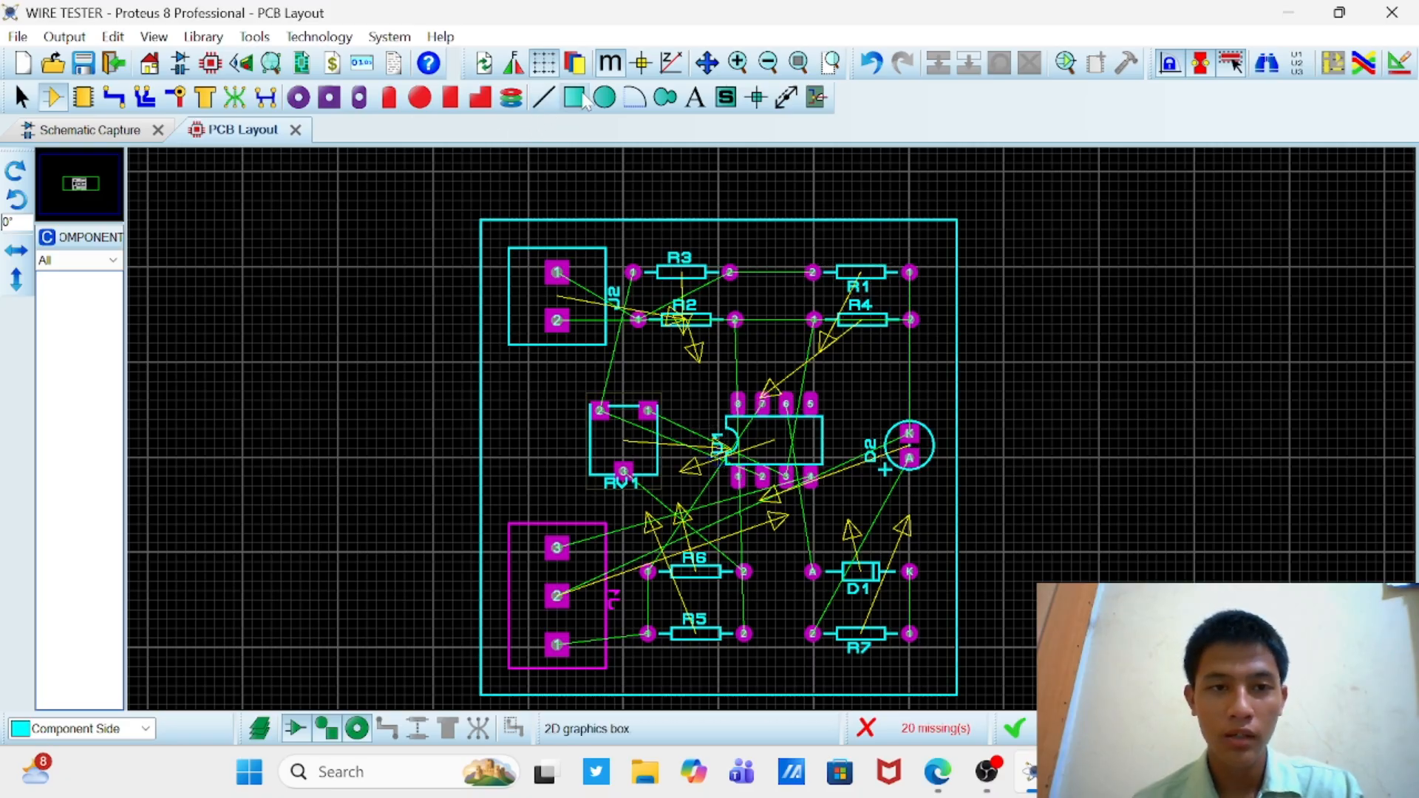
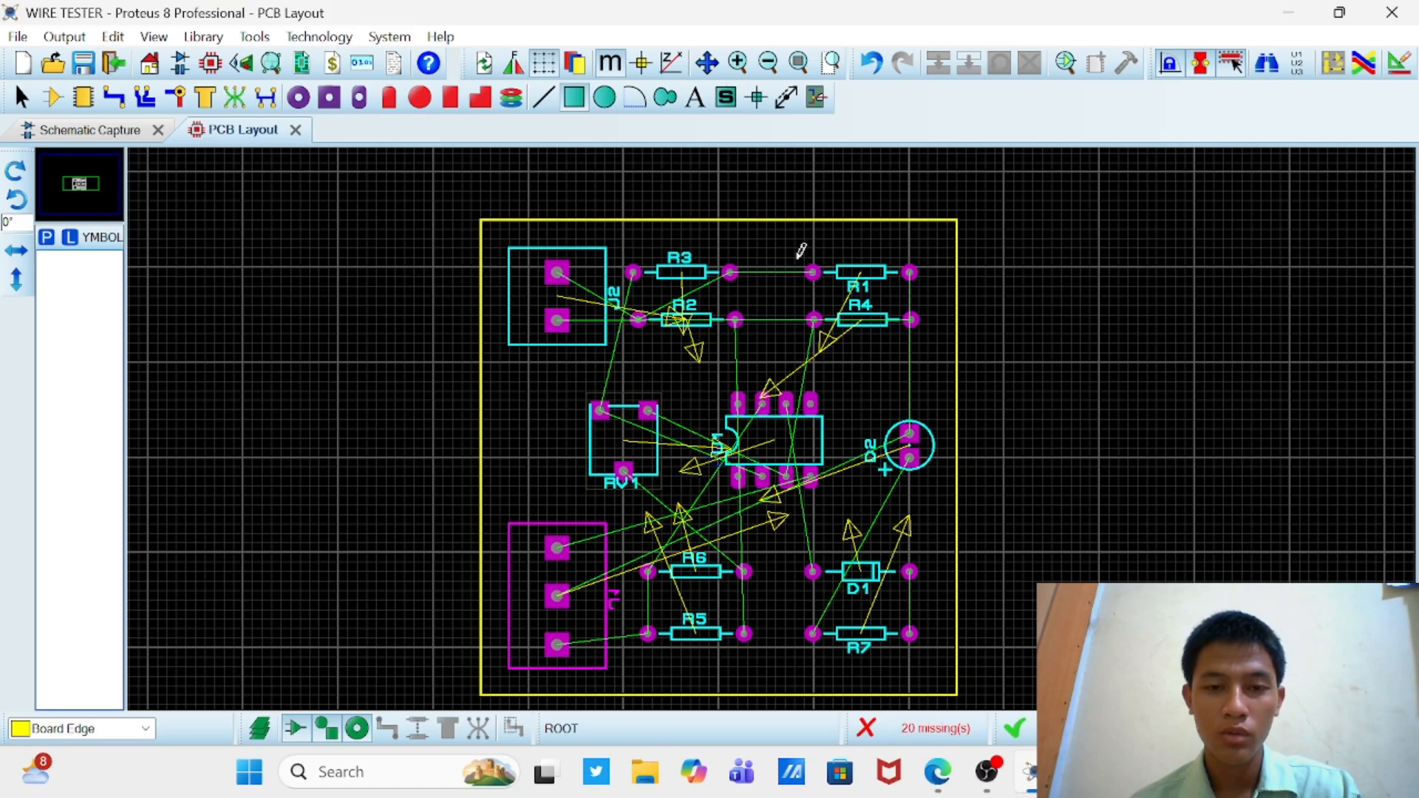
Step: In the design rules of the SIGNAL net class, set Pair 1 horizontal and both Pair 2 autorouting layers to Bottom Copper
{"action": "left_click", "coordinate": [334, 39]}
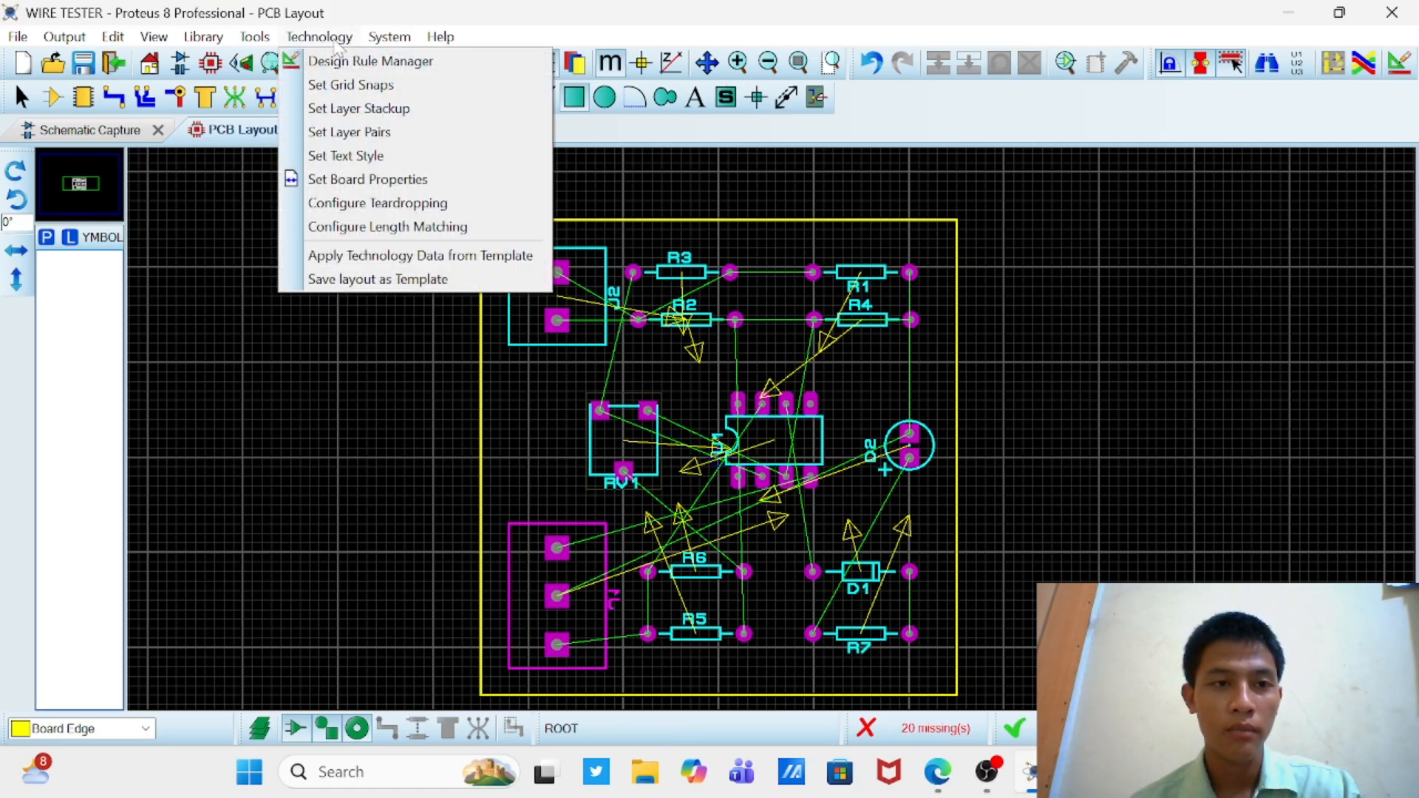
{"action": "left_click", "coordinate": [347, 61]}
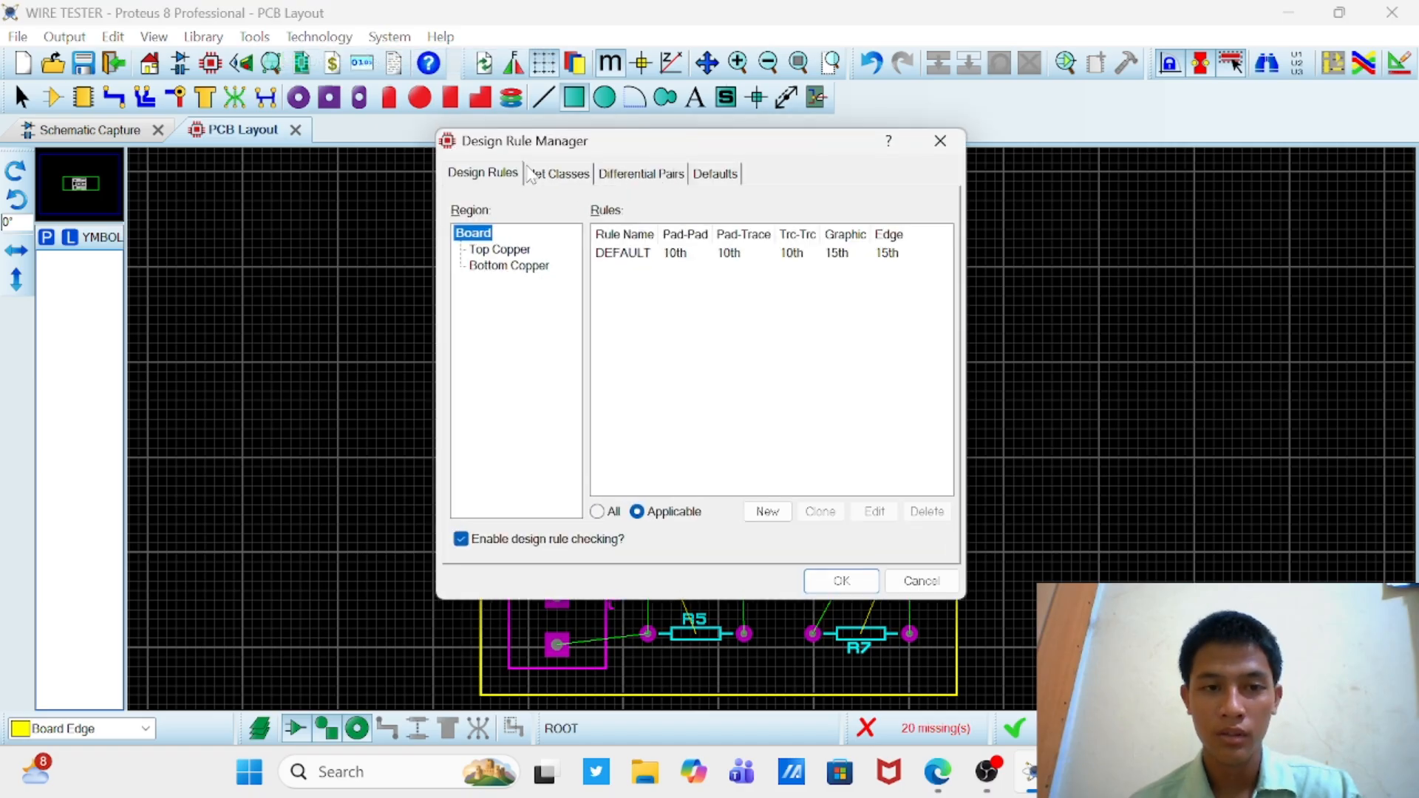
{"action": "left_click", "coordinate": [556, 176]}
{"action": "left_click", "coordinate": [628, 214]}
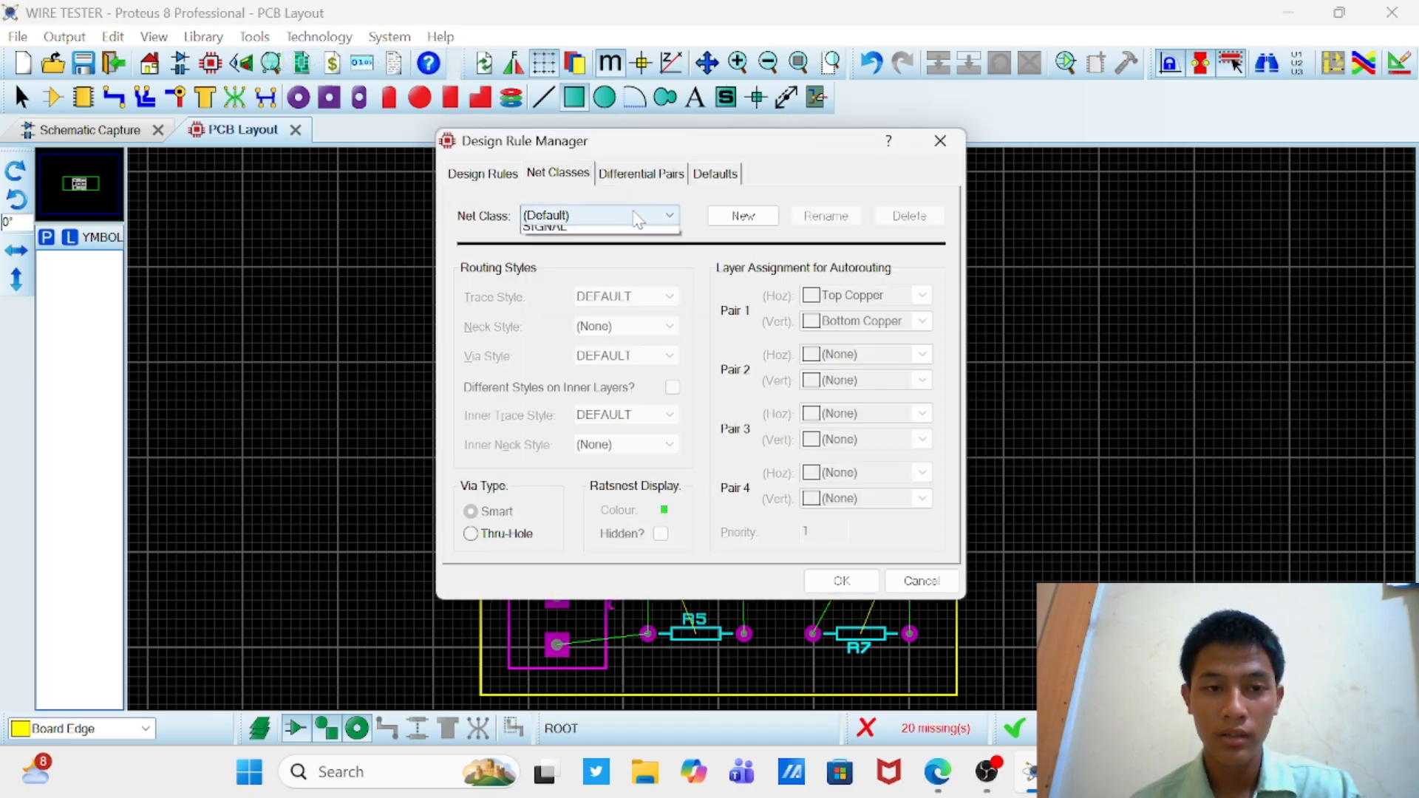
{"action": "left_click", "coordinate": [618, 250]}
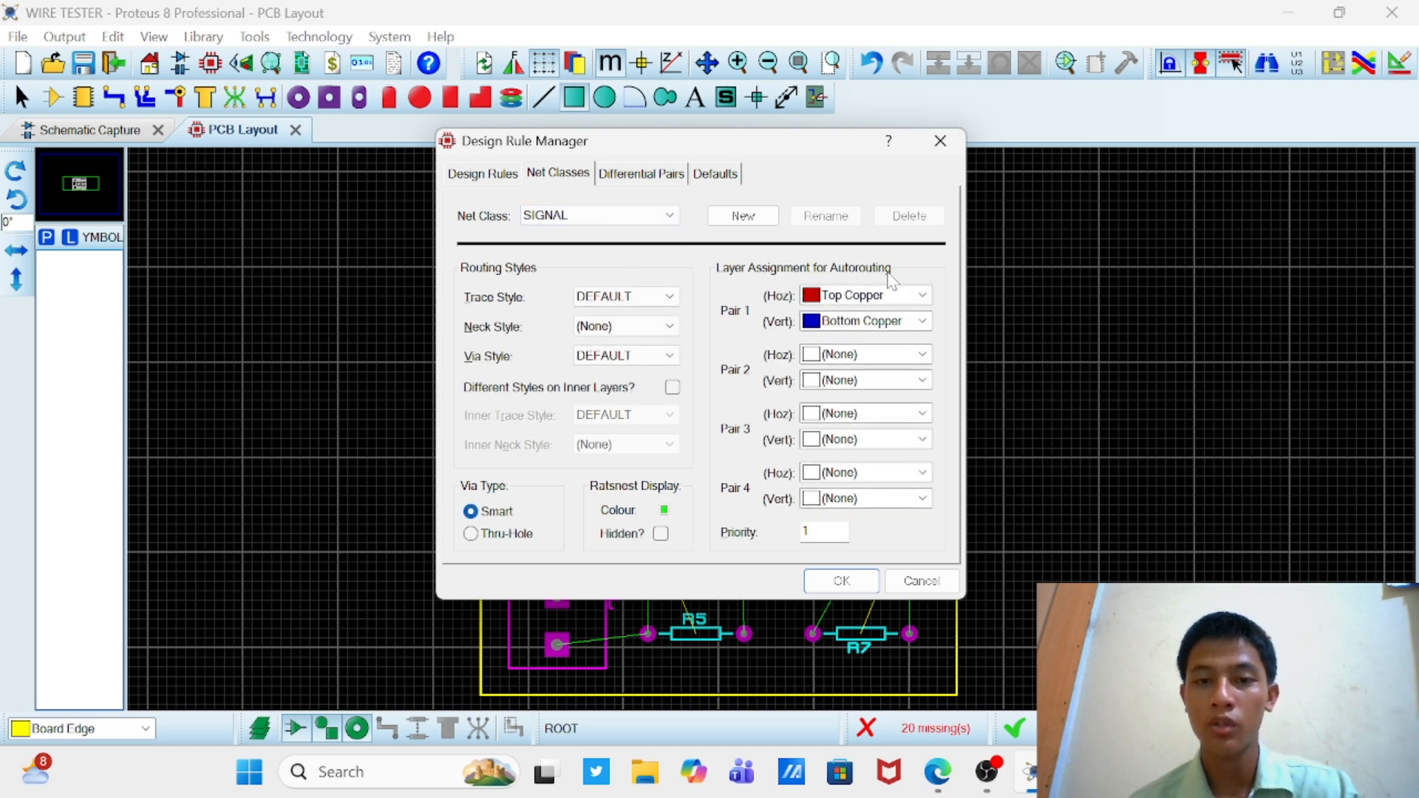
{"action": "left_click", "coordinate": [924, 296]}
{"action": "left_click", "coordinate": [896, 346]}
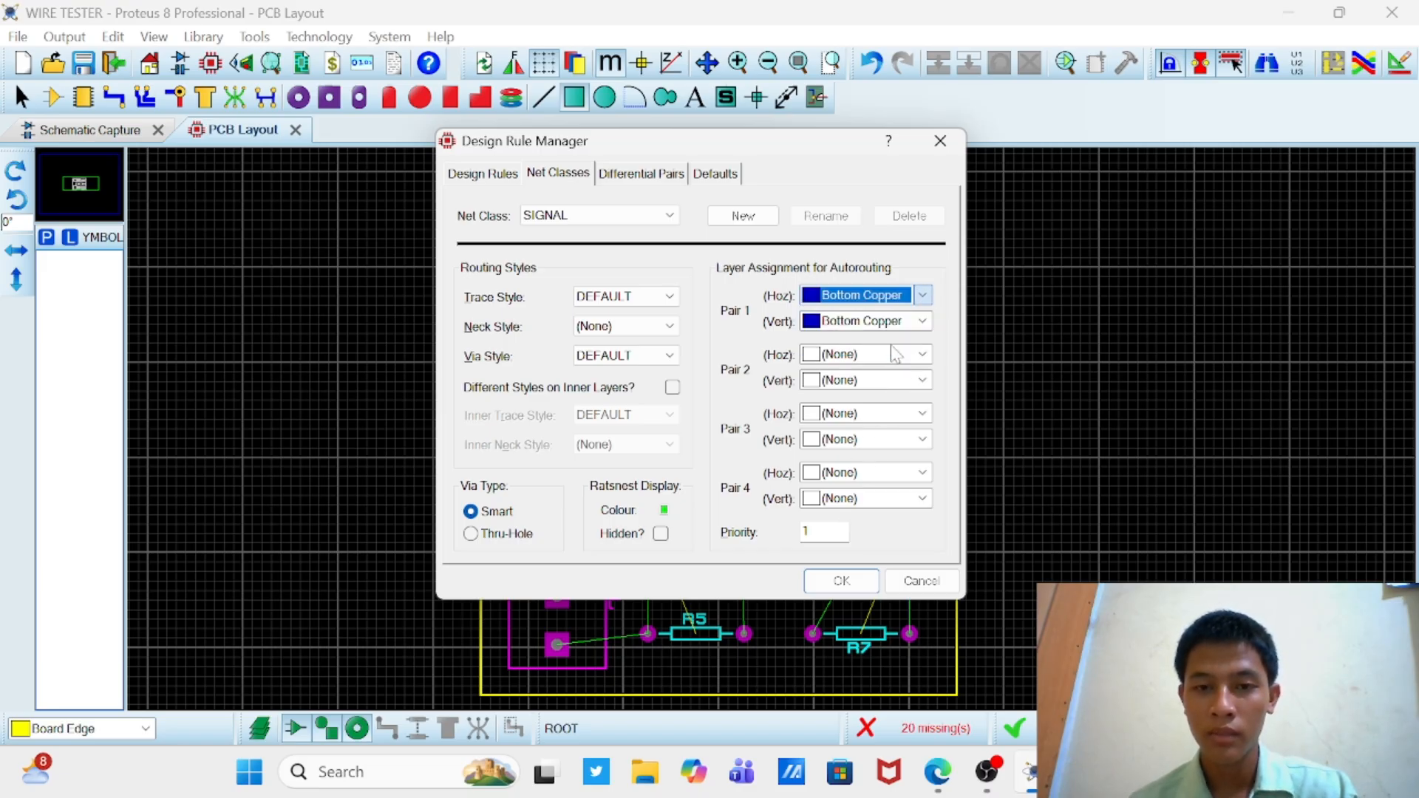
{"action": "left_click", "coordinate": [922, 356]}
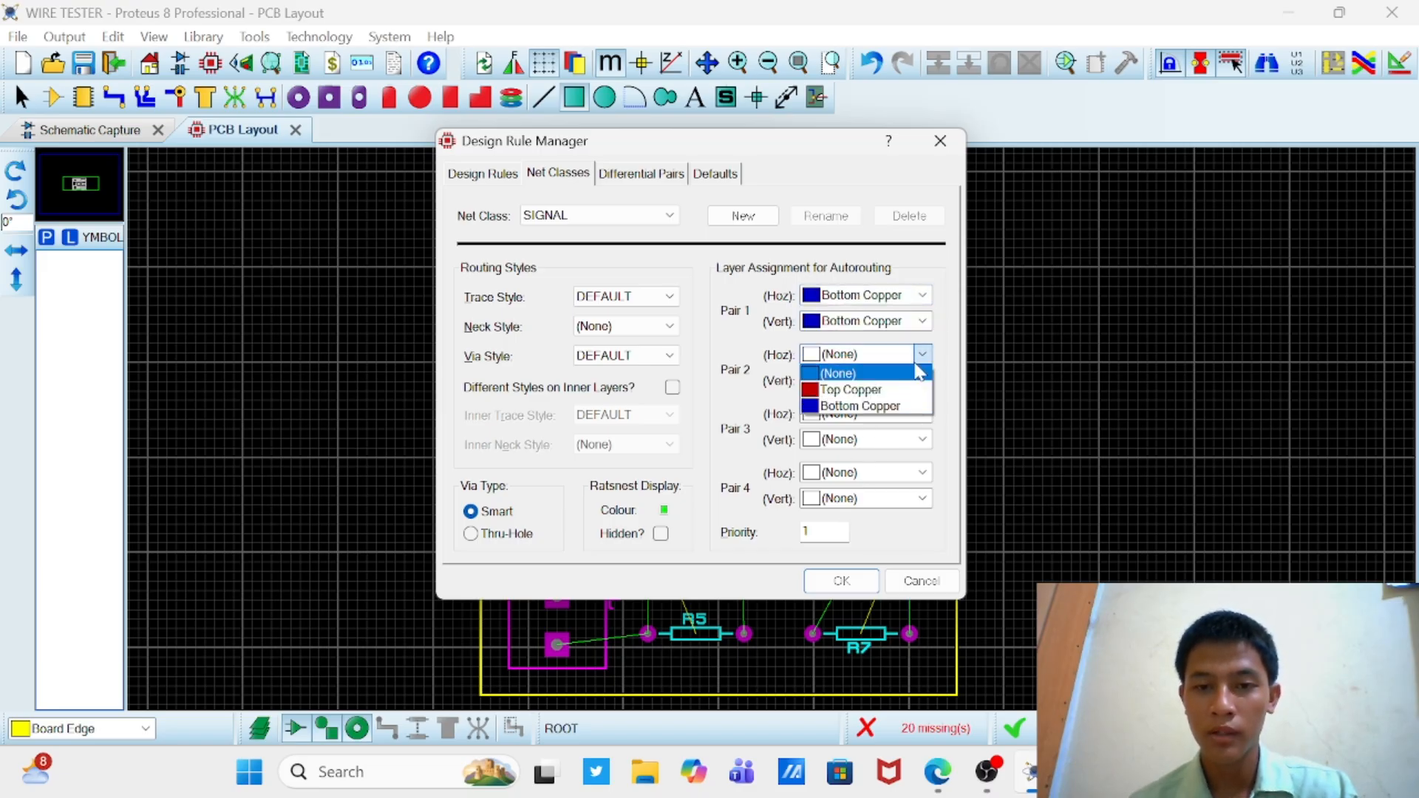
{"action": "left_click", "coordinate": [898, 407]}
{"action": "left_click", "coordinate": [923, 380]}
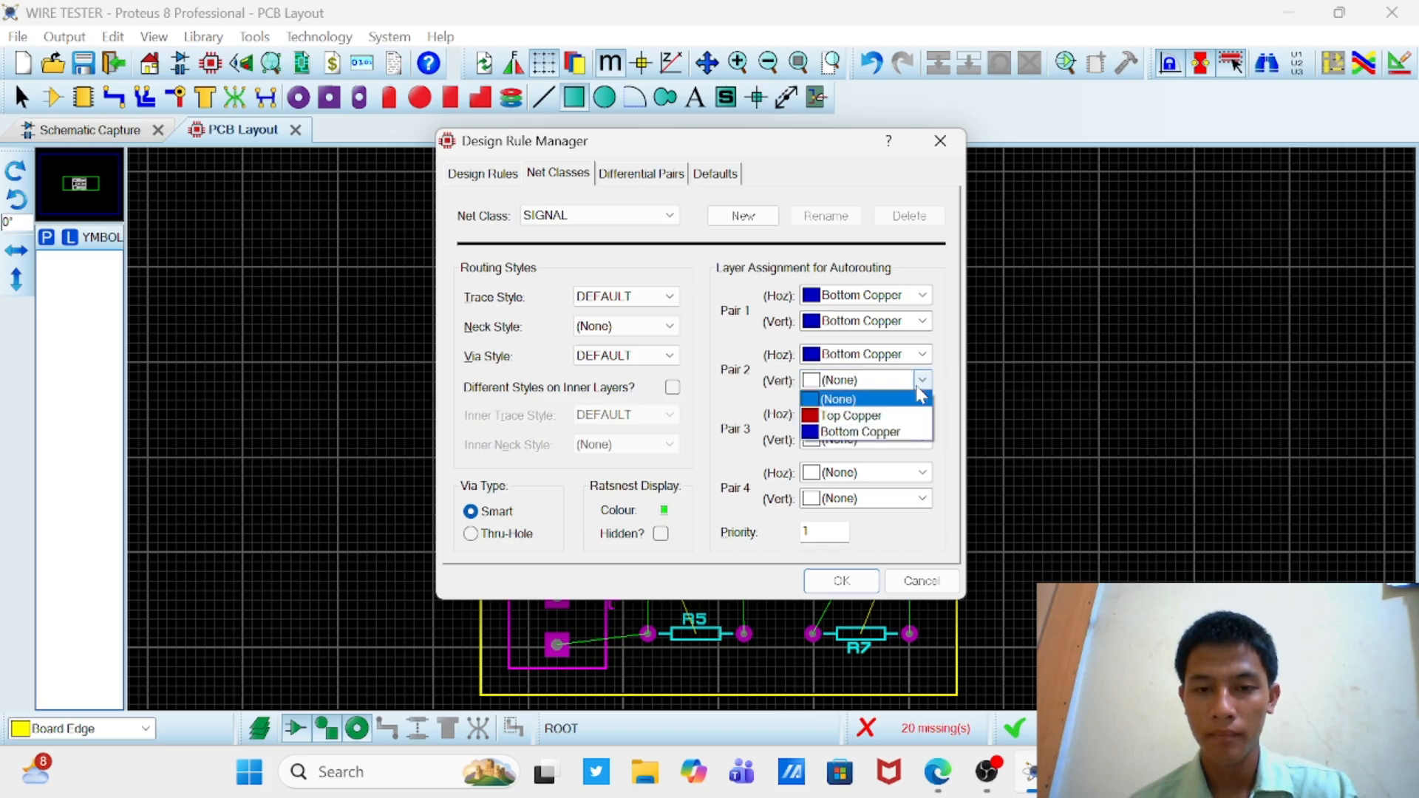
{"action": "left_click", "coordinate": [896, 432]}
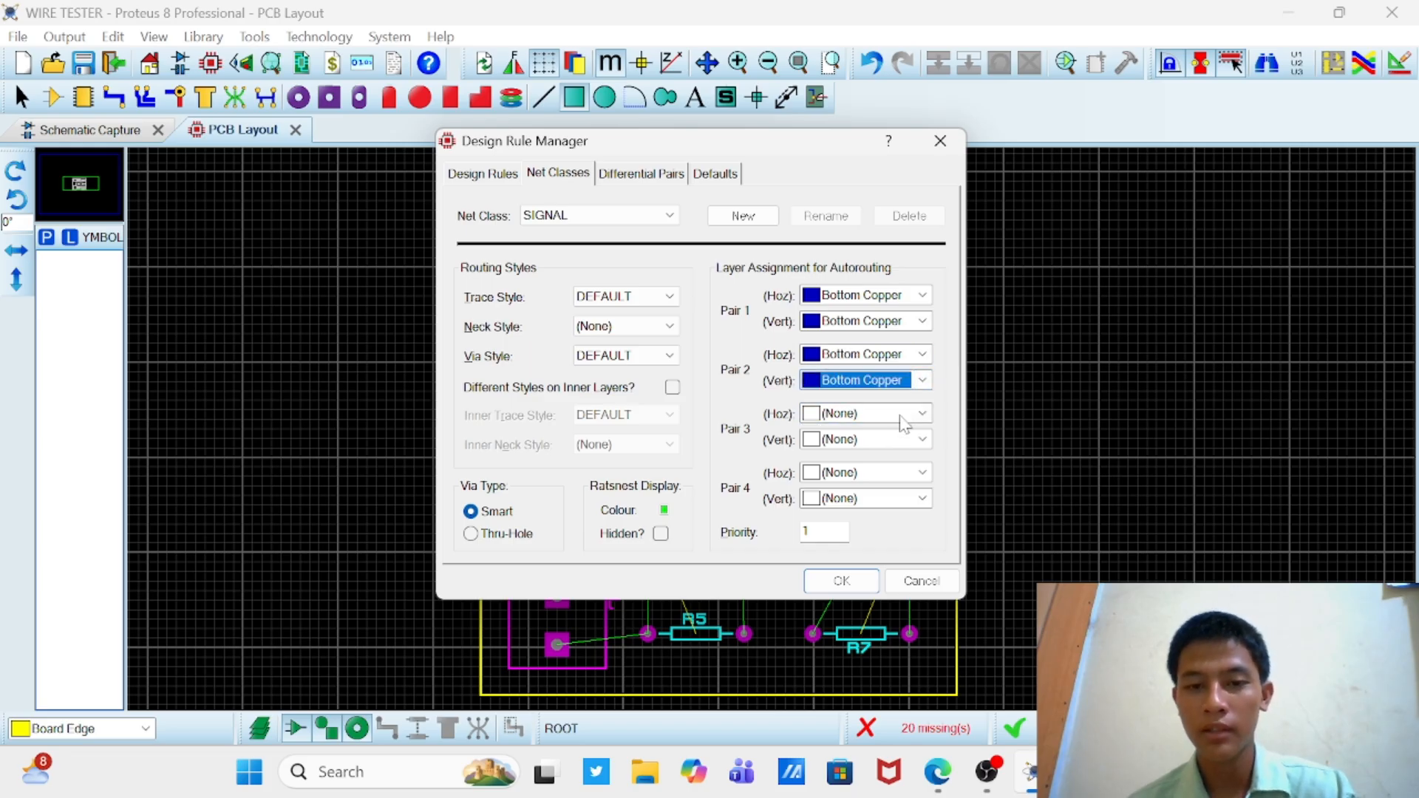
Step: Assign Bottom Copper to the horizontal and vertical autorouting layers of Pairs 3 and 4
{"action": "left_click", "coordinate": [901, 416]}
{"action": "left_click", "coordinate": [893, 465]}
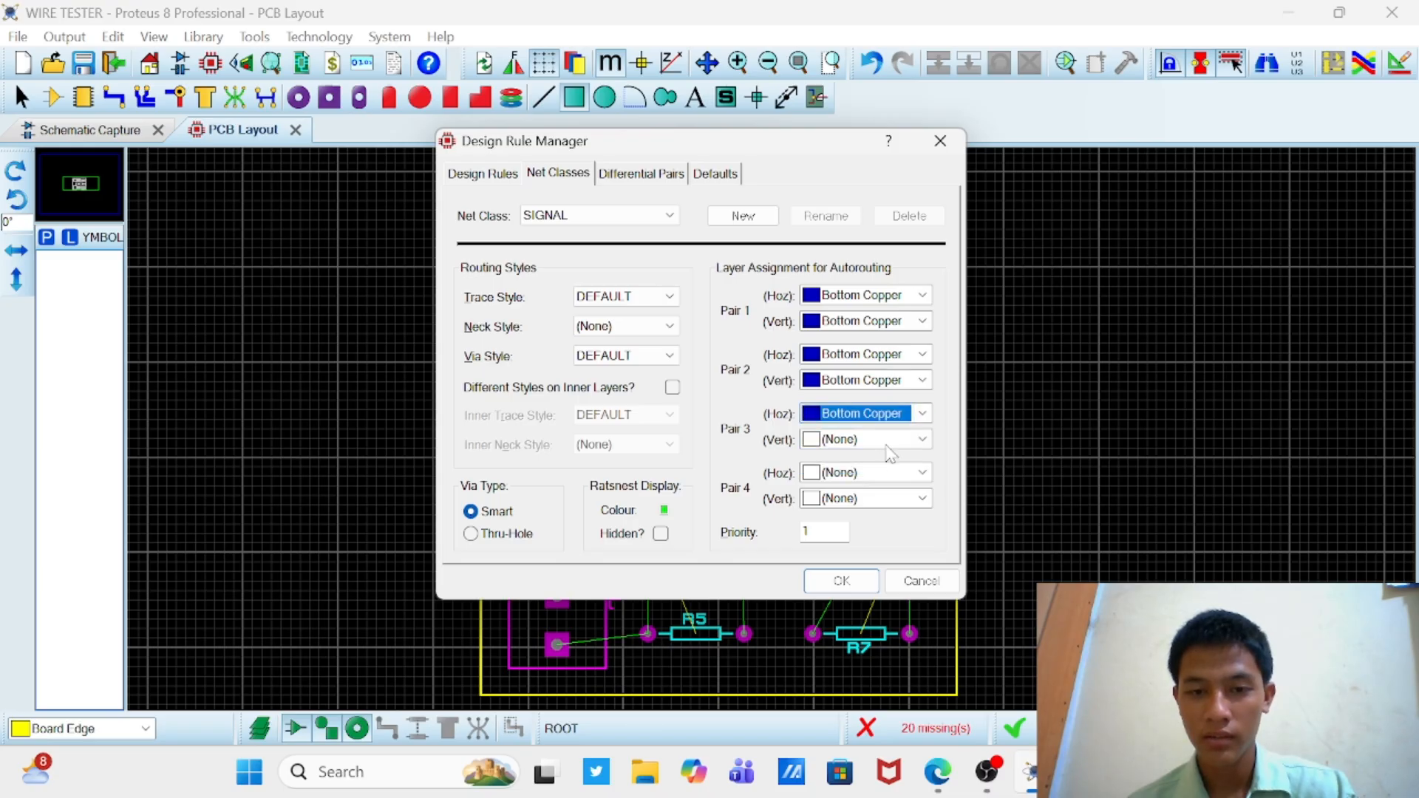
{"action": "left_click", "coordinate": [891, 441]}
{"action": "left_click", "coordinate": [872, 489]}
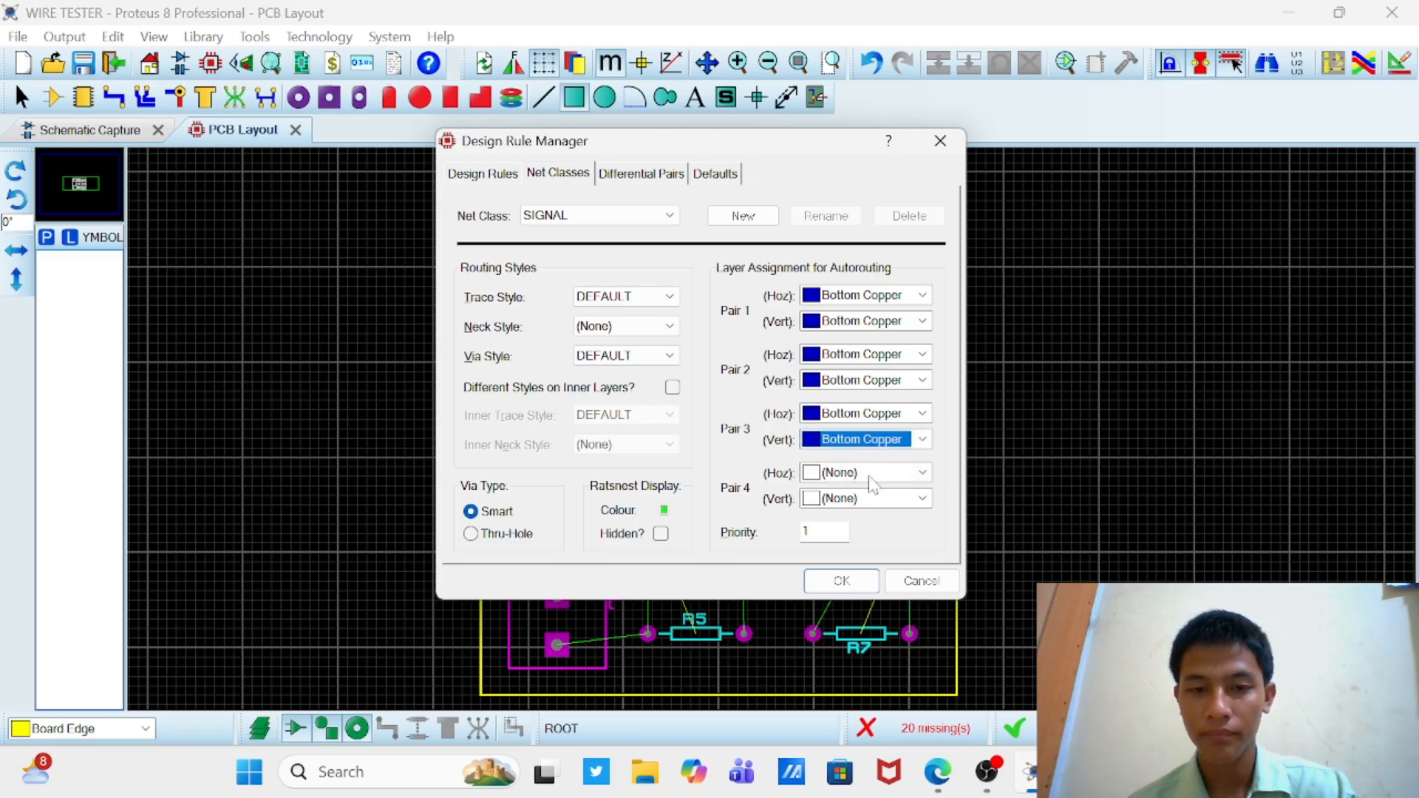
{"action": "left_click", "coordinate": [872, 483]}
{"action": "left_click", "coordinate": [861, 522]}
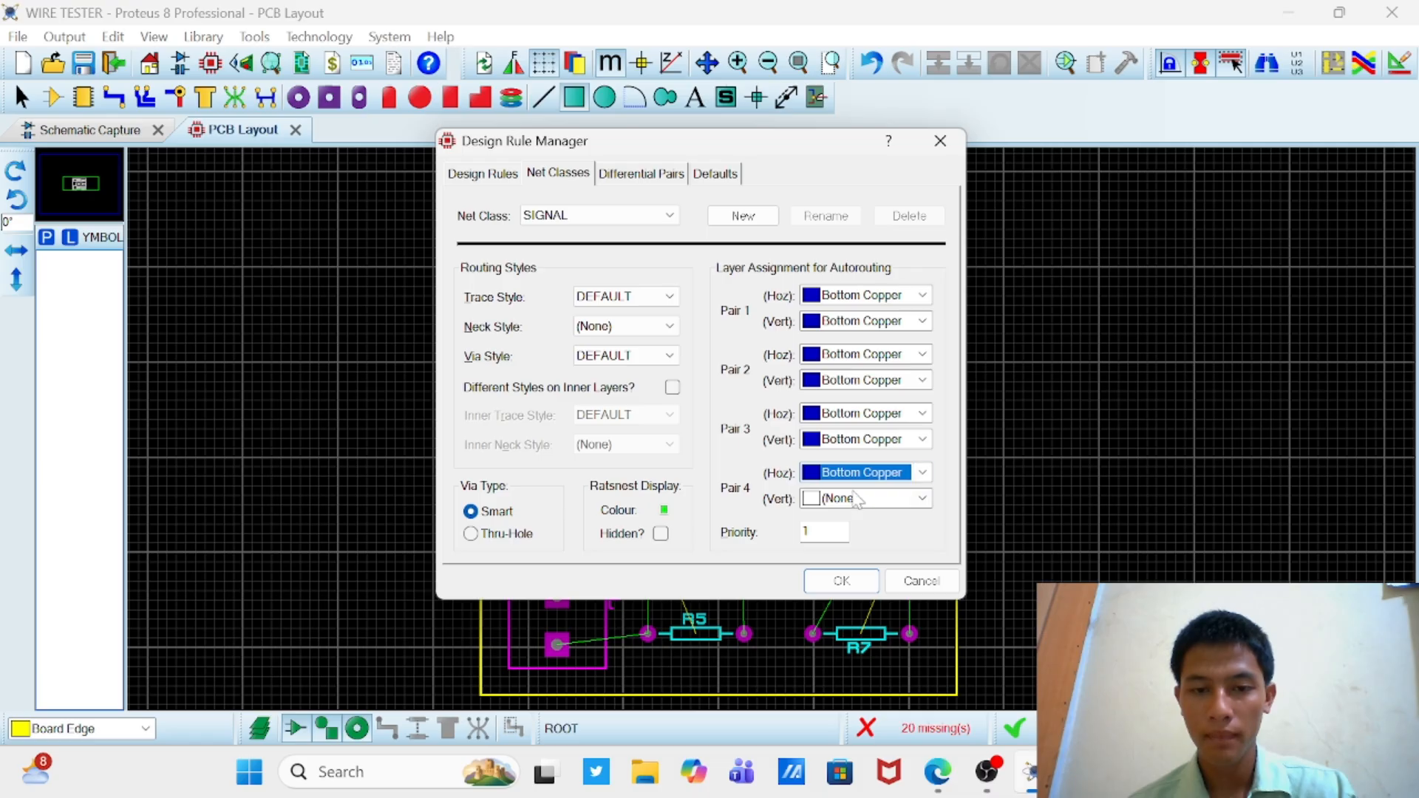
{"action": "left_click", "coordinate": [856, 500]}
{"action": "left_click", "coordinate": [852, 551]}
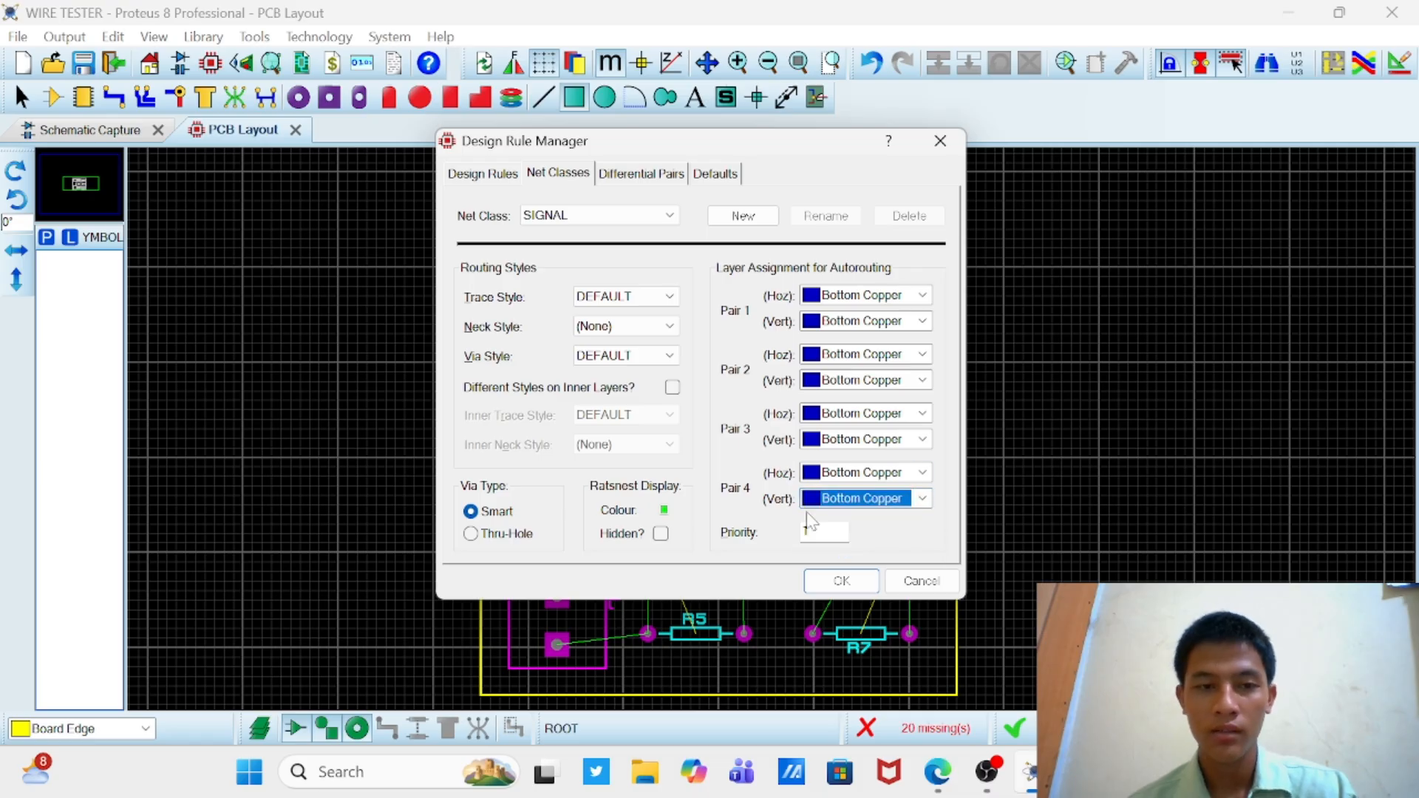
Step: Set the SIGNAL net class routing styles to T40 for trace, T40 for neck and V40 for via
{"action": "left_click", "coordinate": [636, 297]}
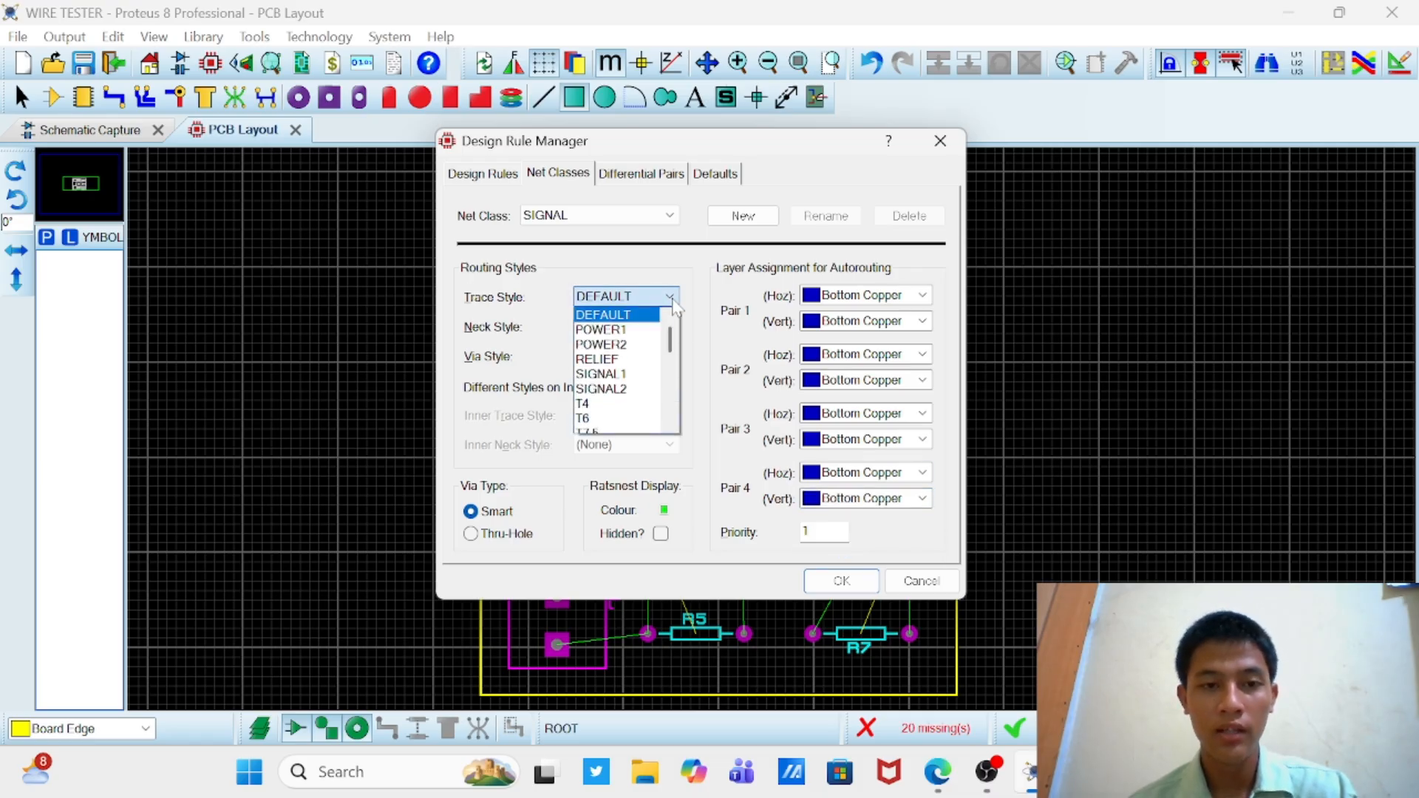
{"action": "scroll", "coordinate": [634, 400], "scroll_direction": "down", "scroll_amount": 5}
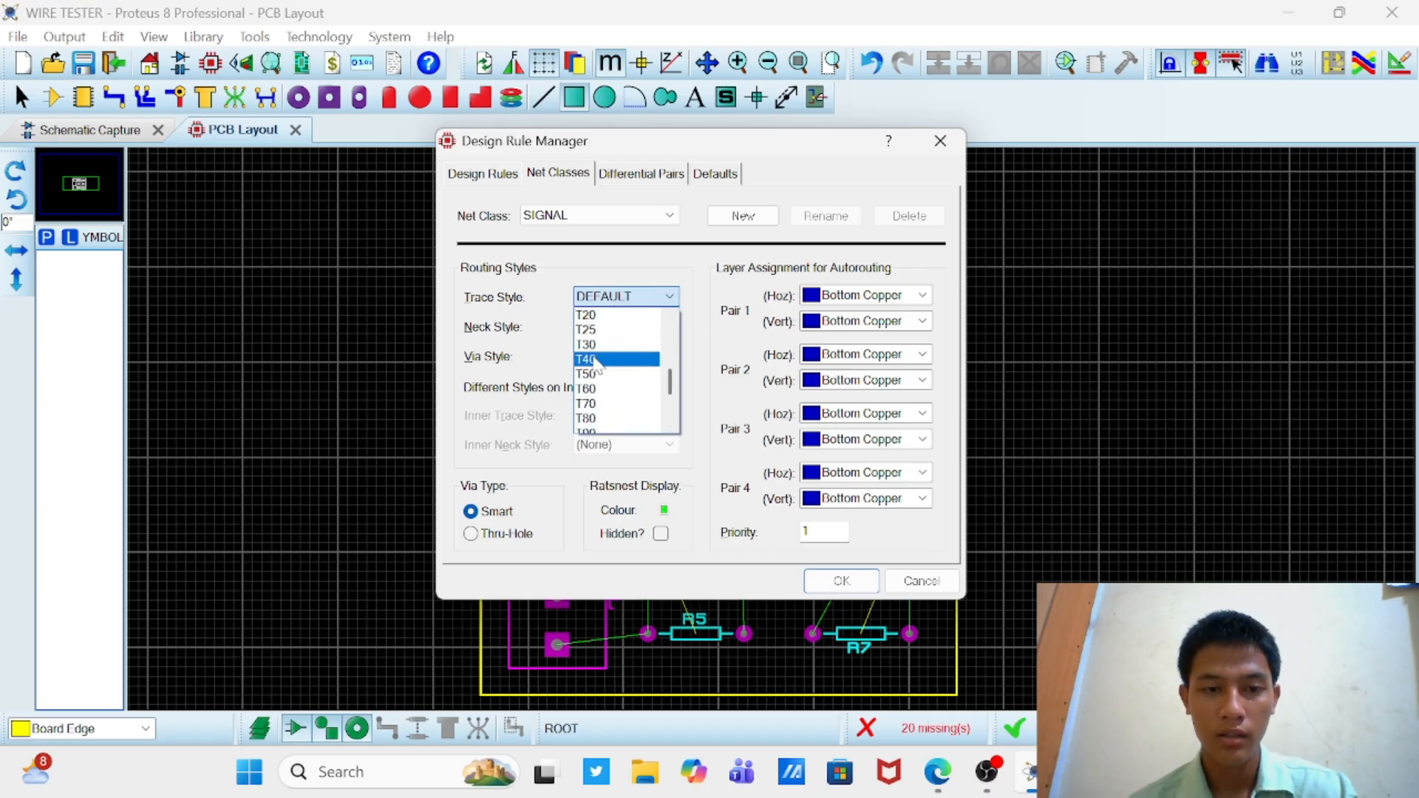
{"action": "left_click", "coordinate": [596, 360]}
{"action": "left_click", "coordinate": [643, 326]}
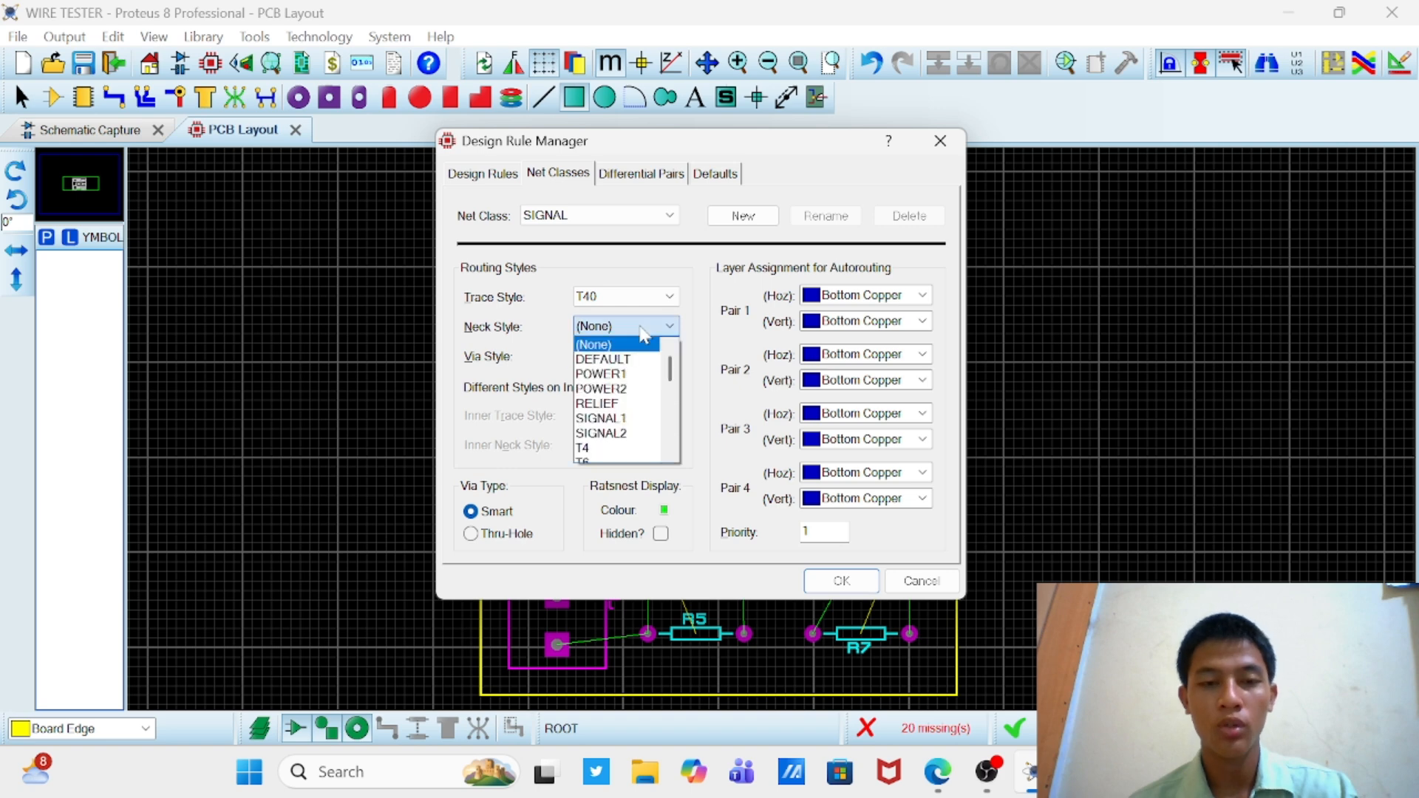
{"action": "scroll", "coordinate": [628, 414], "scroll_direction": "down", "scroll_amount": 4}
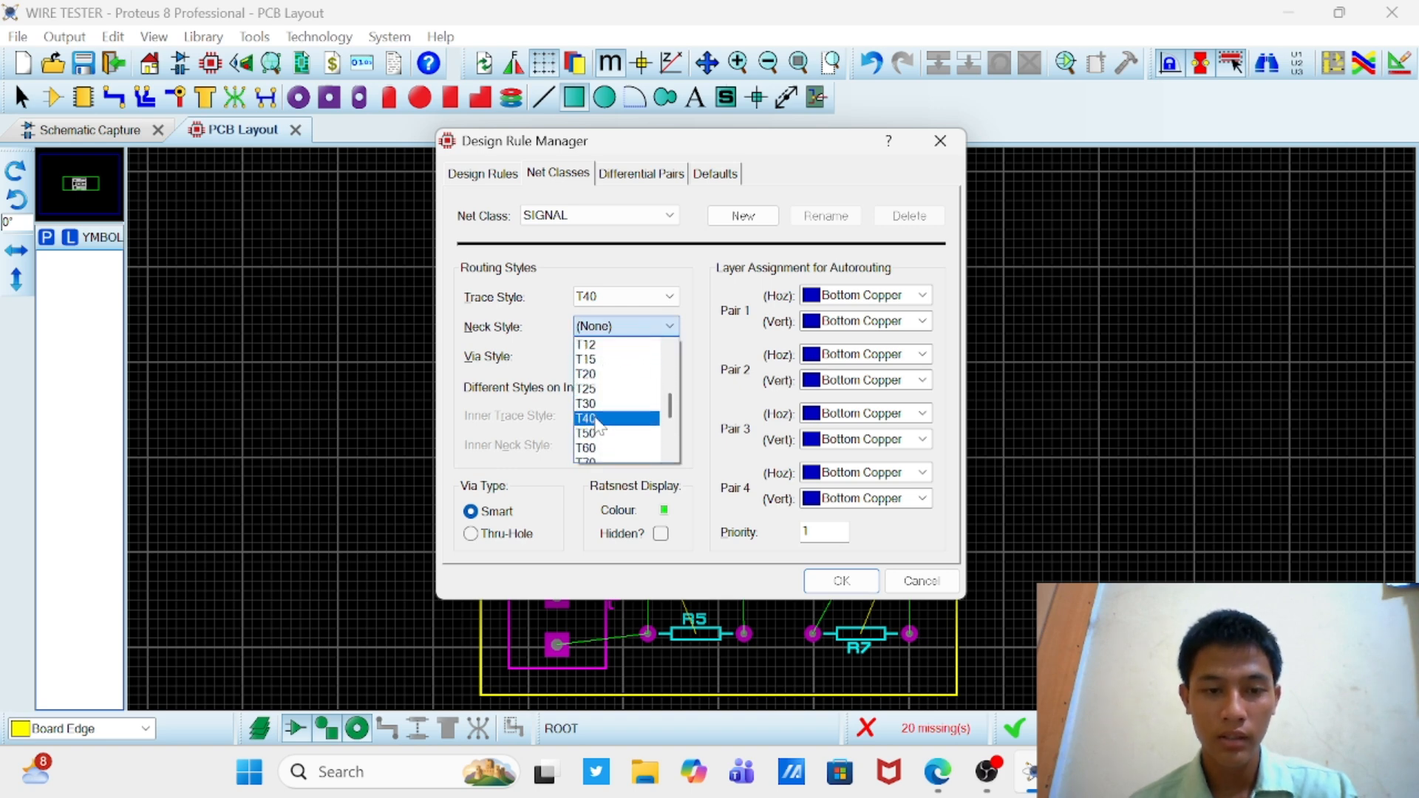
{"action": "left_click", "coordinate": [599, 419]}
{"action": "left_click", "coordinate": [651, 356]}
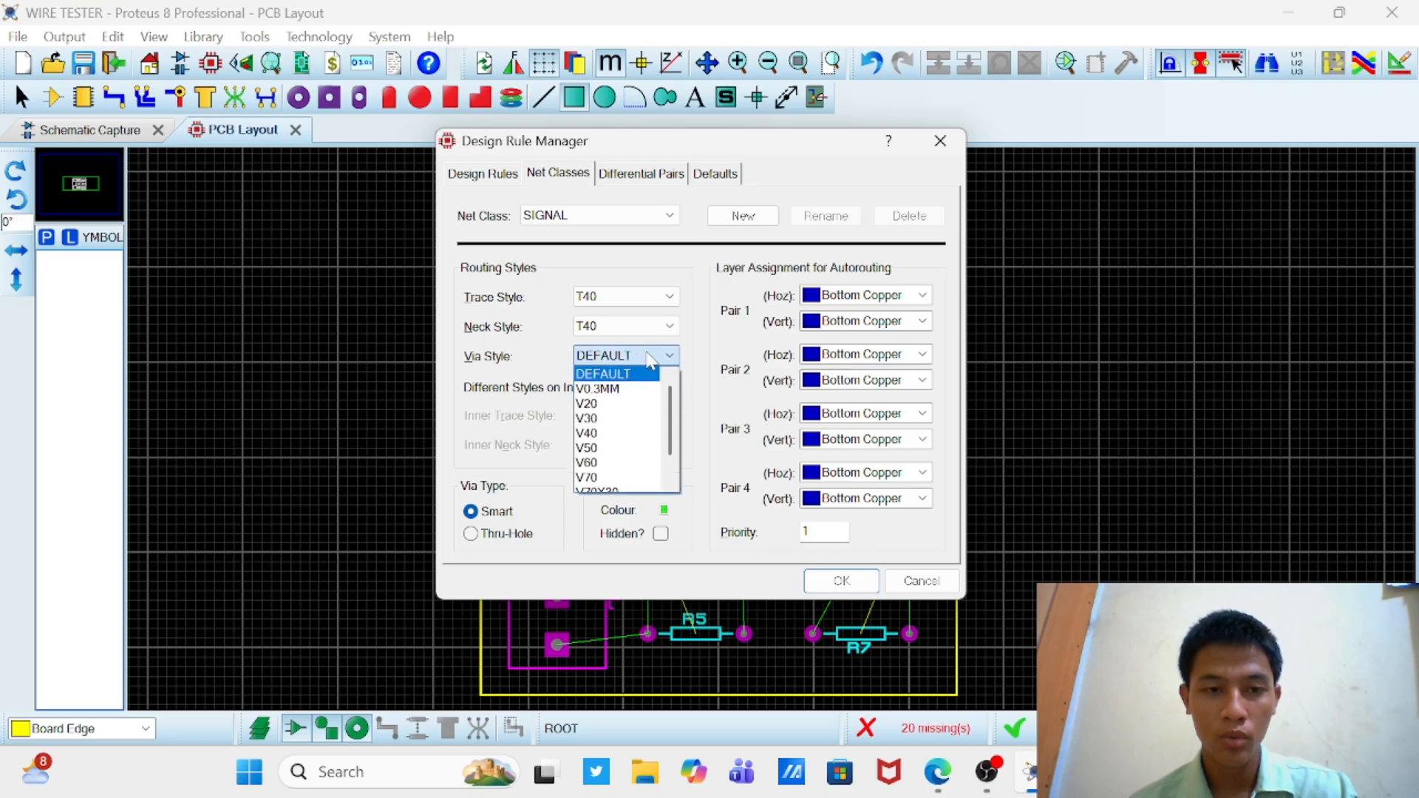
{"action": "scroll", "coordinate": [629, 421], "scroll_direction": "down", "scroll_amount": 1}
{"action": "left_click", "coordinate": [617, 409]}
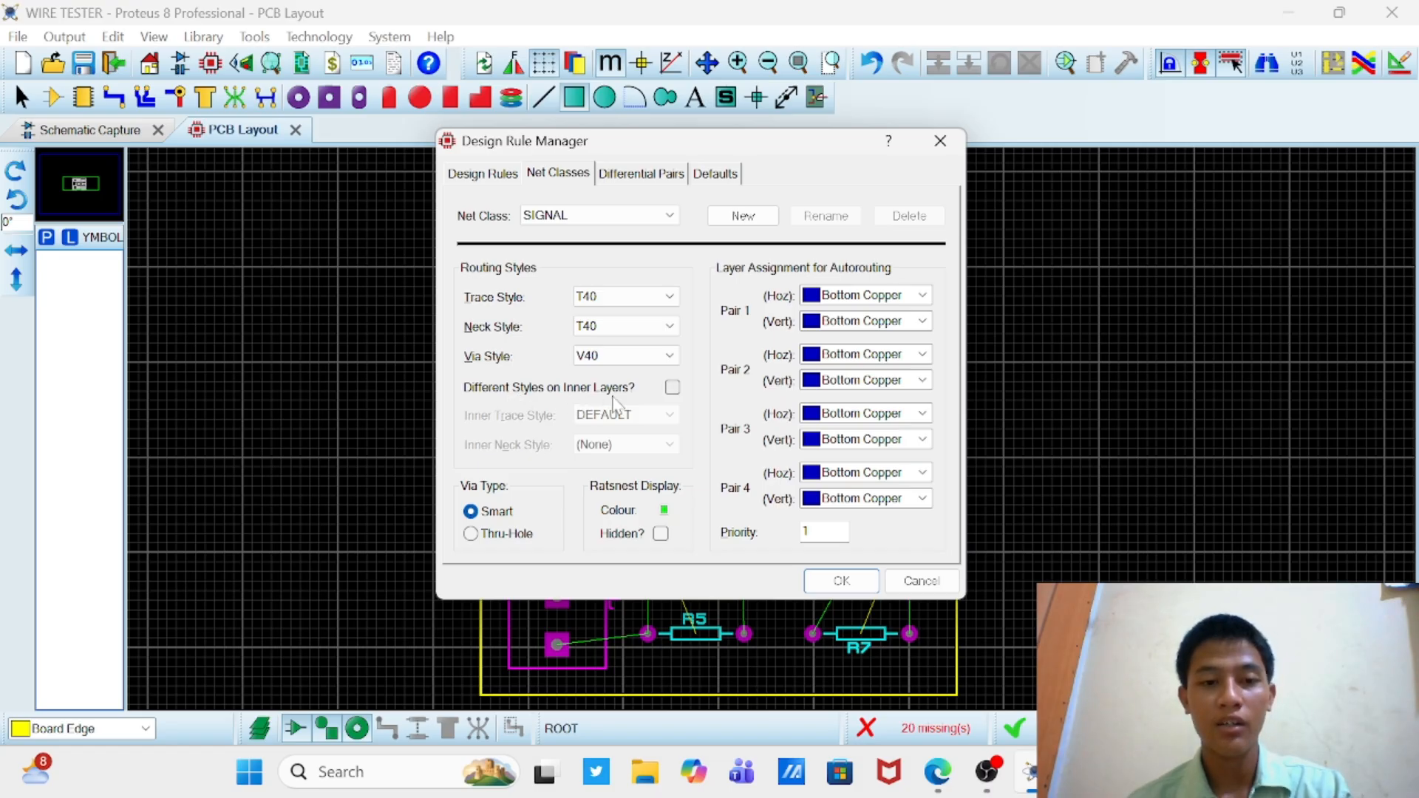
Step: Enable different styles on inner layers, set the inner trace and inner neck styles to T40, and apply the design rules
{"action": "left_click", "coordinate": [672, 388]}
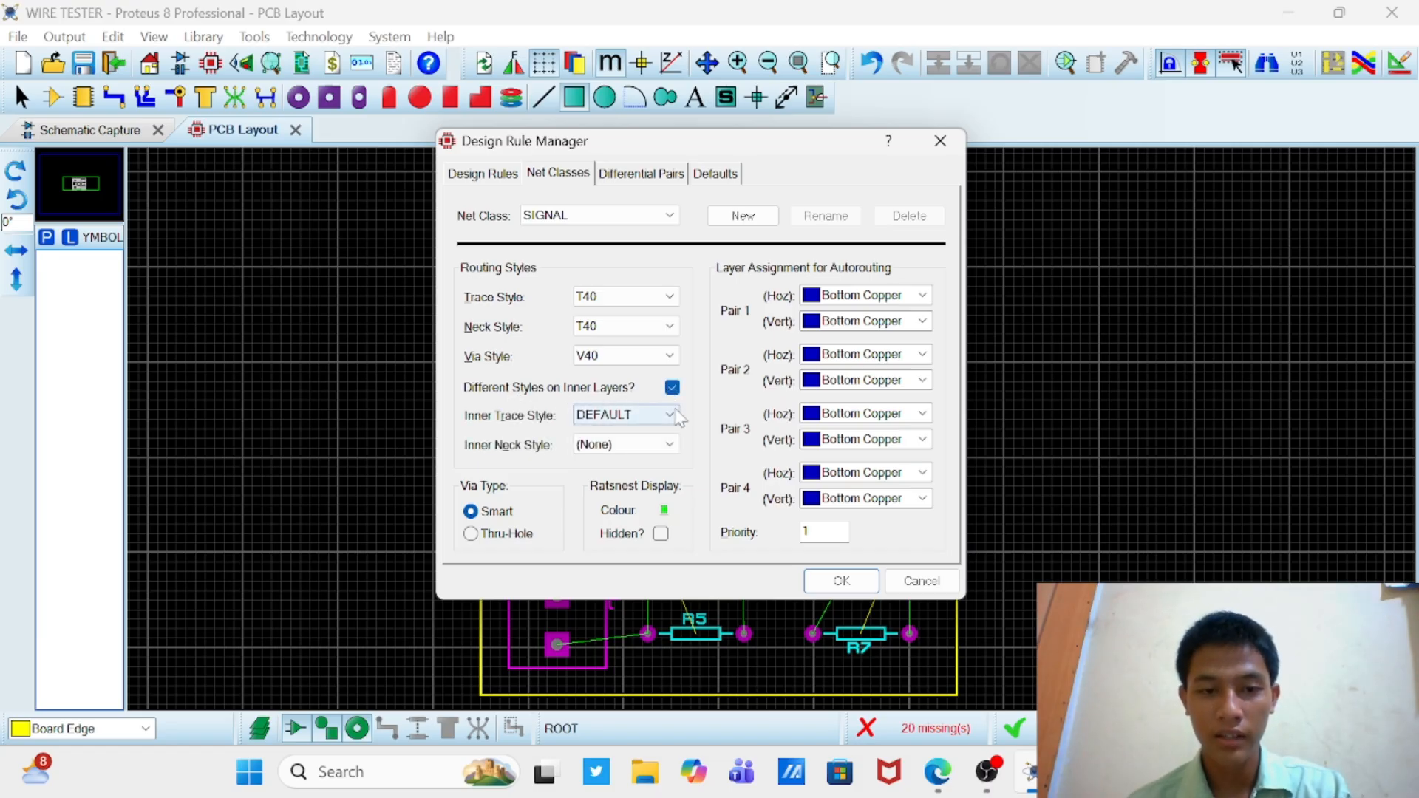
{"action": "left_click", "coordinate": [669, 415]}
{"action": "scroll", "coordinate": [633, 494], "scroll_direction": "down", "scroll_amount": 3}
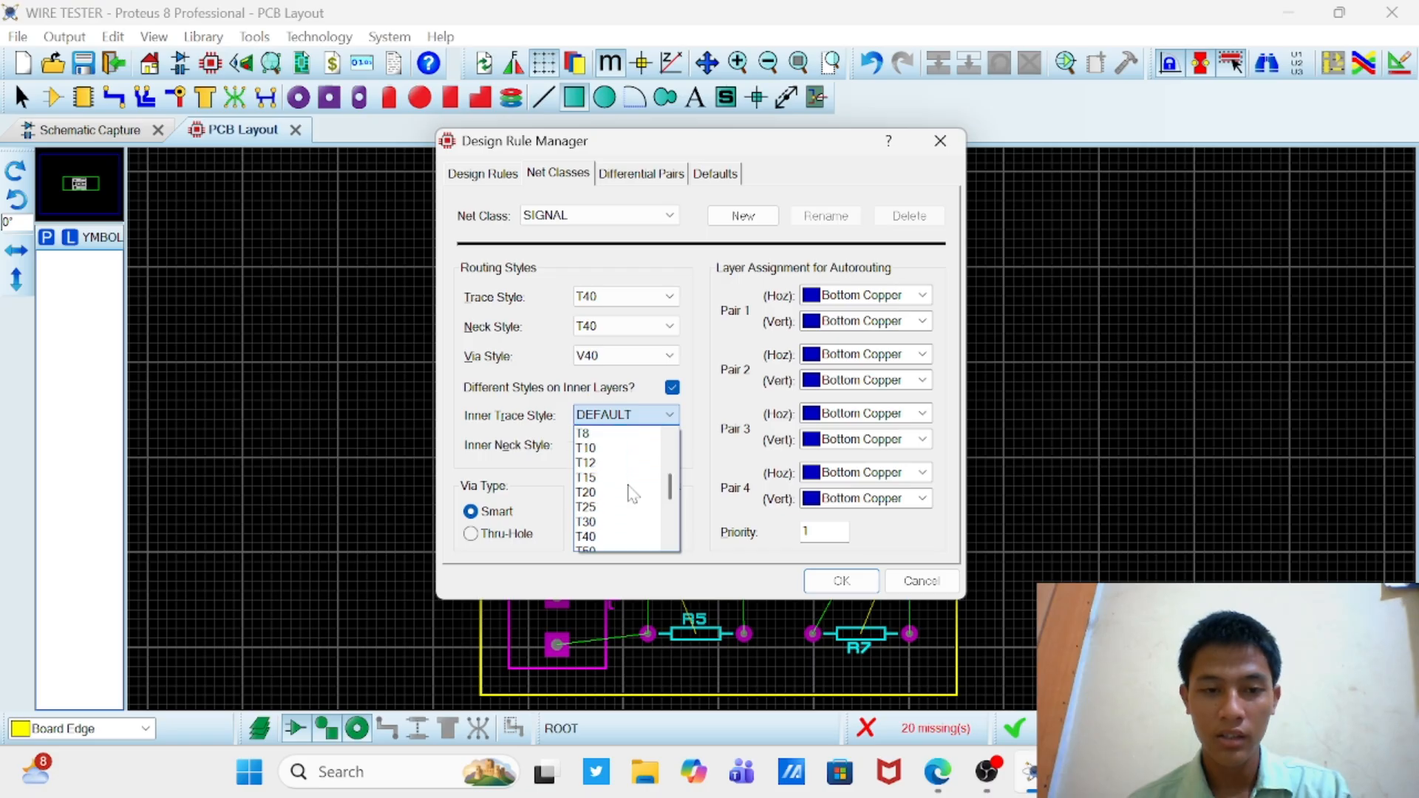
{"action": "left_click", "coordinate": [607, 538]}
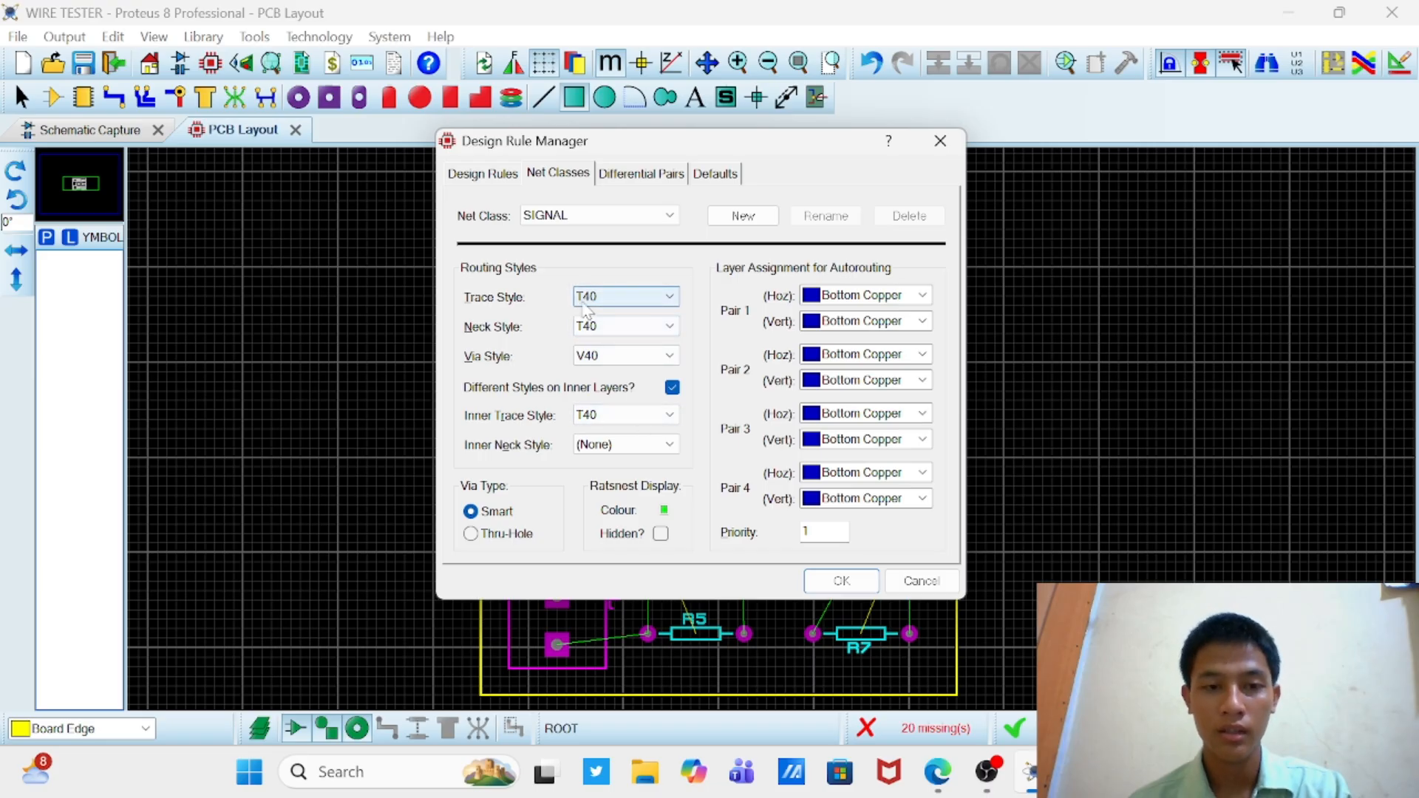
{"action": "left_click", "coordinate": [638, 451]}
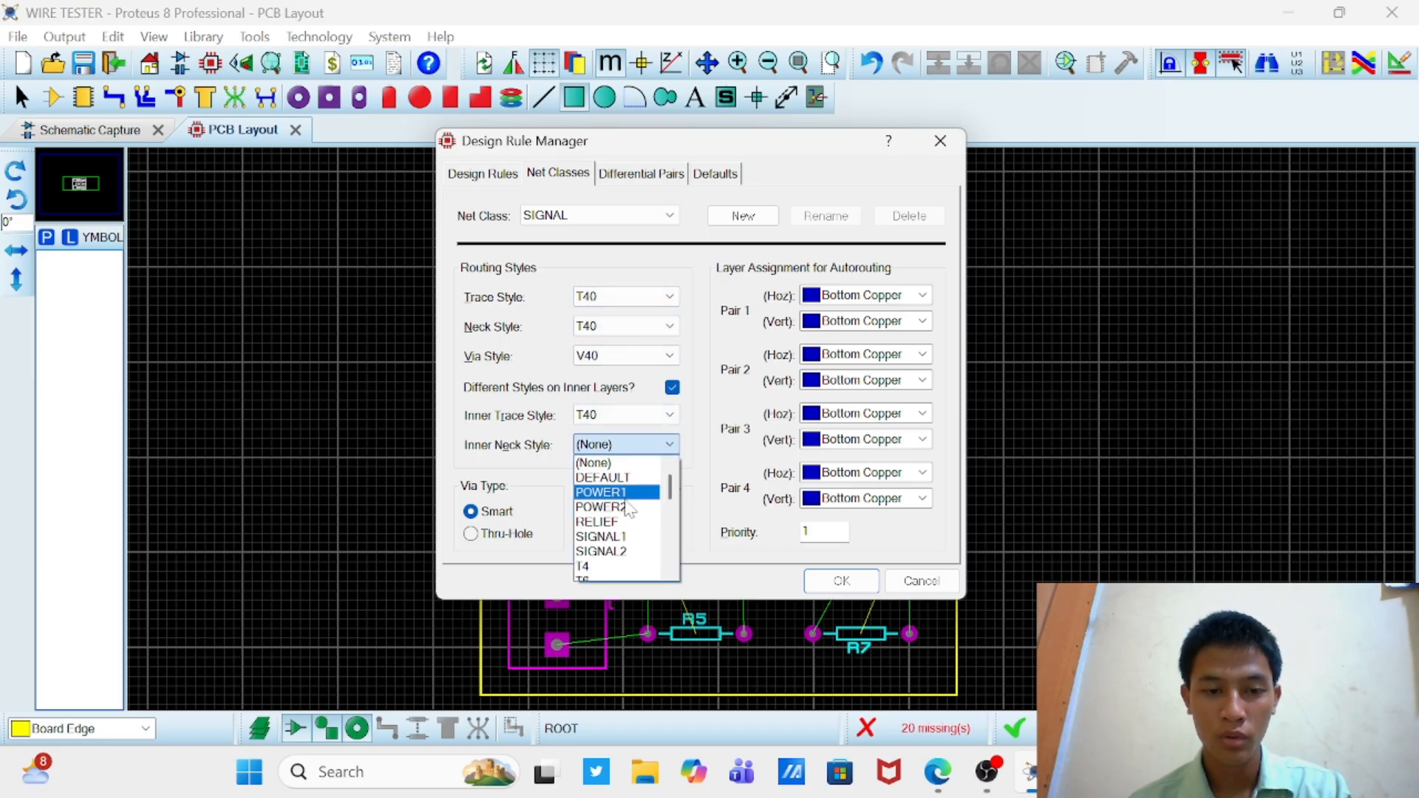
{"action": "scroll", "coordinate": [625, 516], "scroll_direction": "down", "scroll_amount": 3}
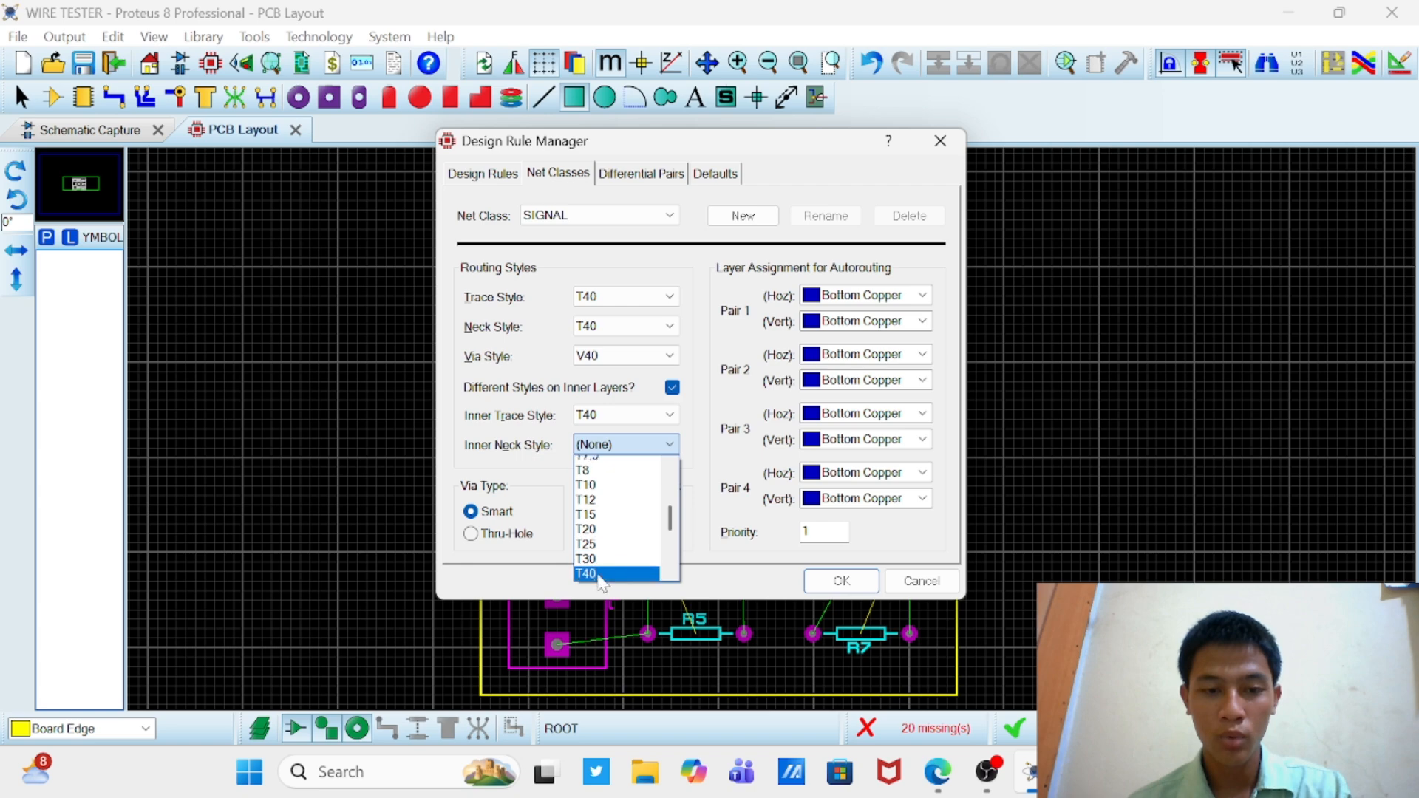
{"action": "left_click", "coordinate": [599, 566]}
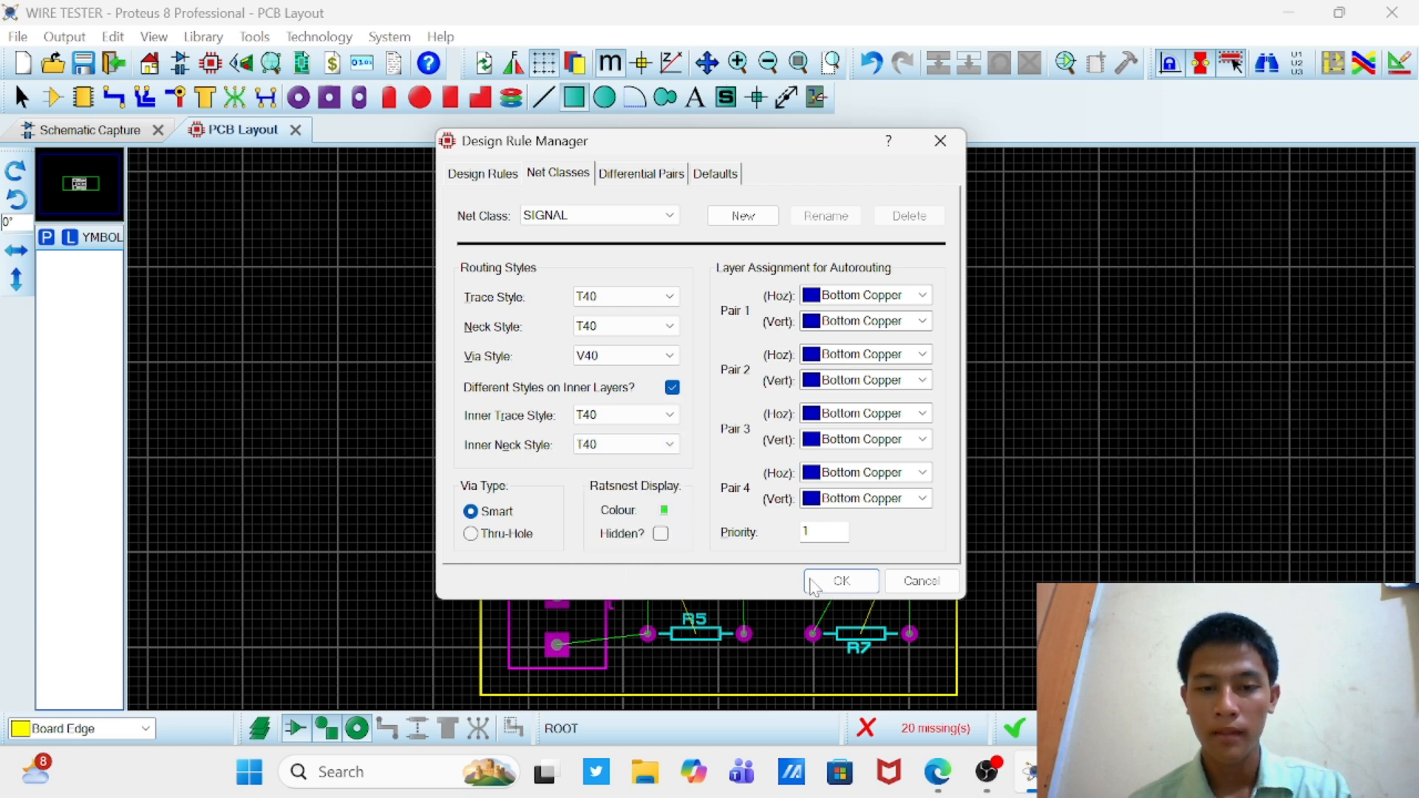
{"action": "left_click", "coordinate": [842, 581]}
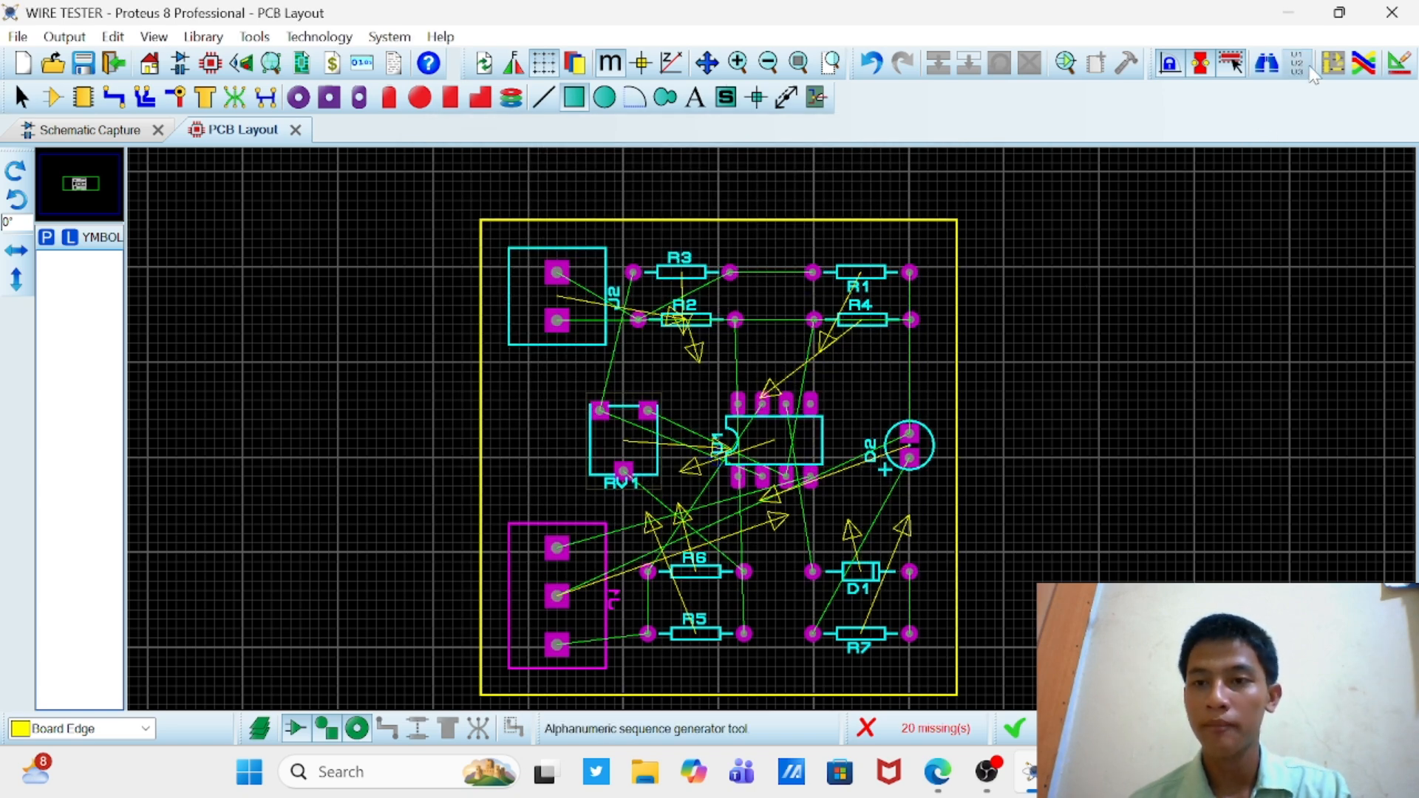
{"action": "left_click", "coordinate": [1361, 76]}
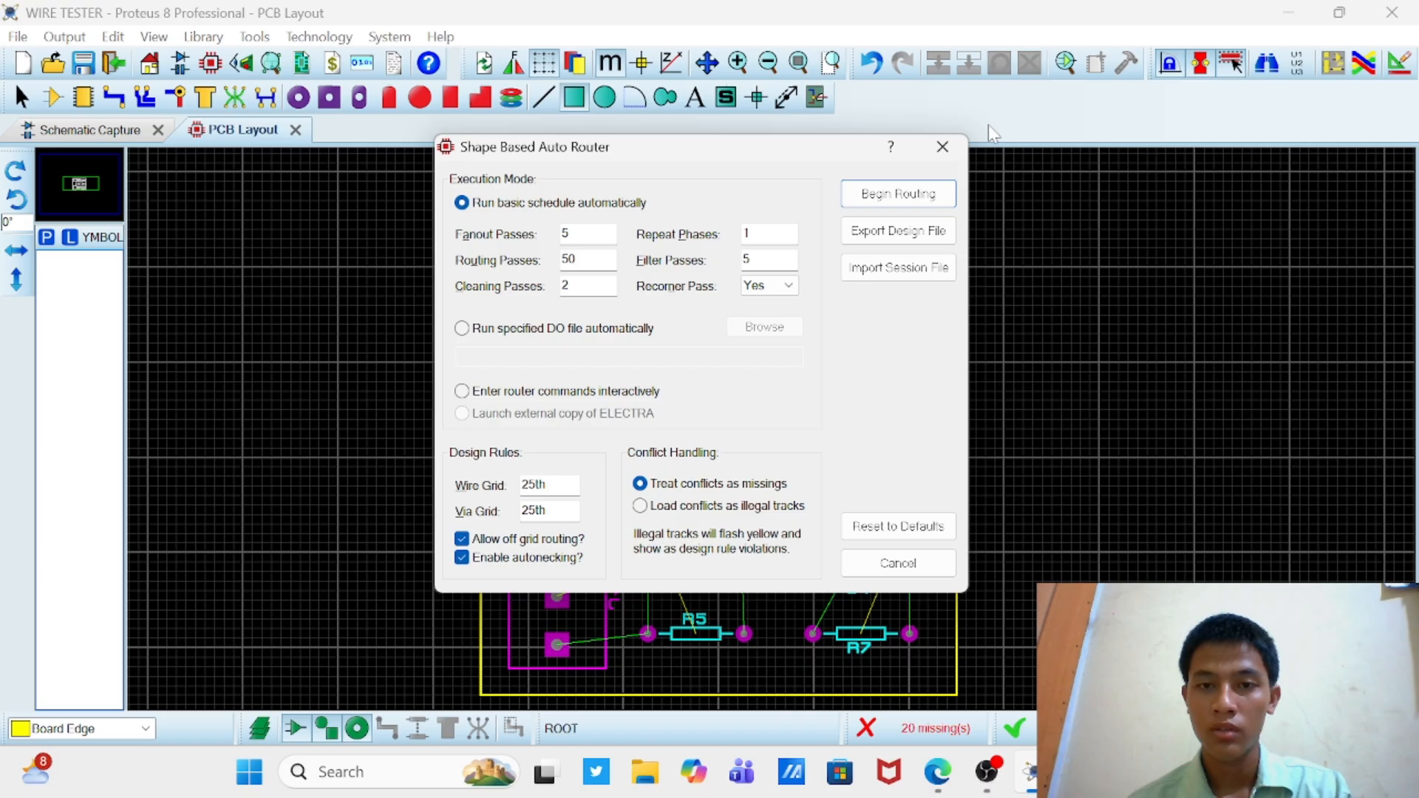
{"action": "left_click", "coordinate": [943, 147]}
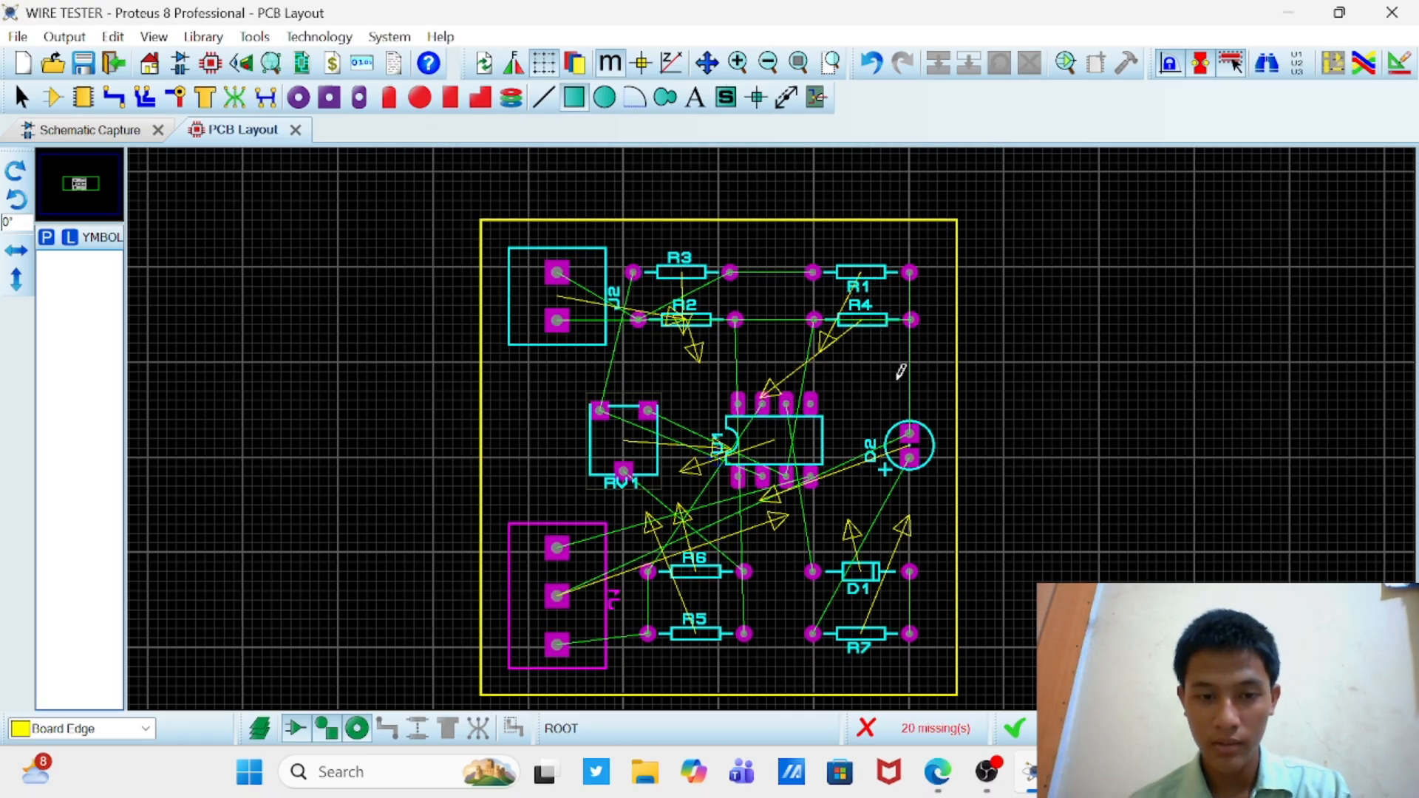
{"action": "left_click_drag", "start_coordinate": [900, 381], "coordinate": [840, 400]}
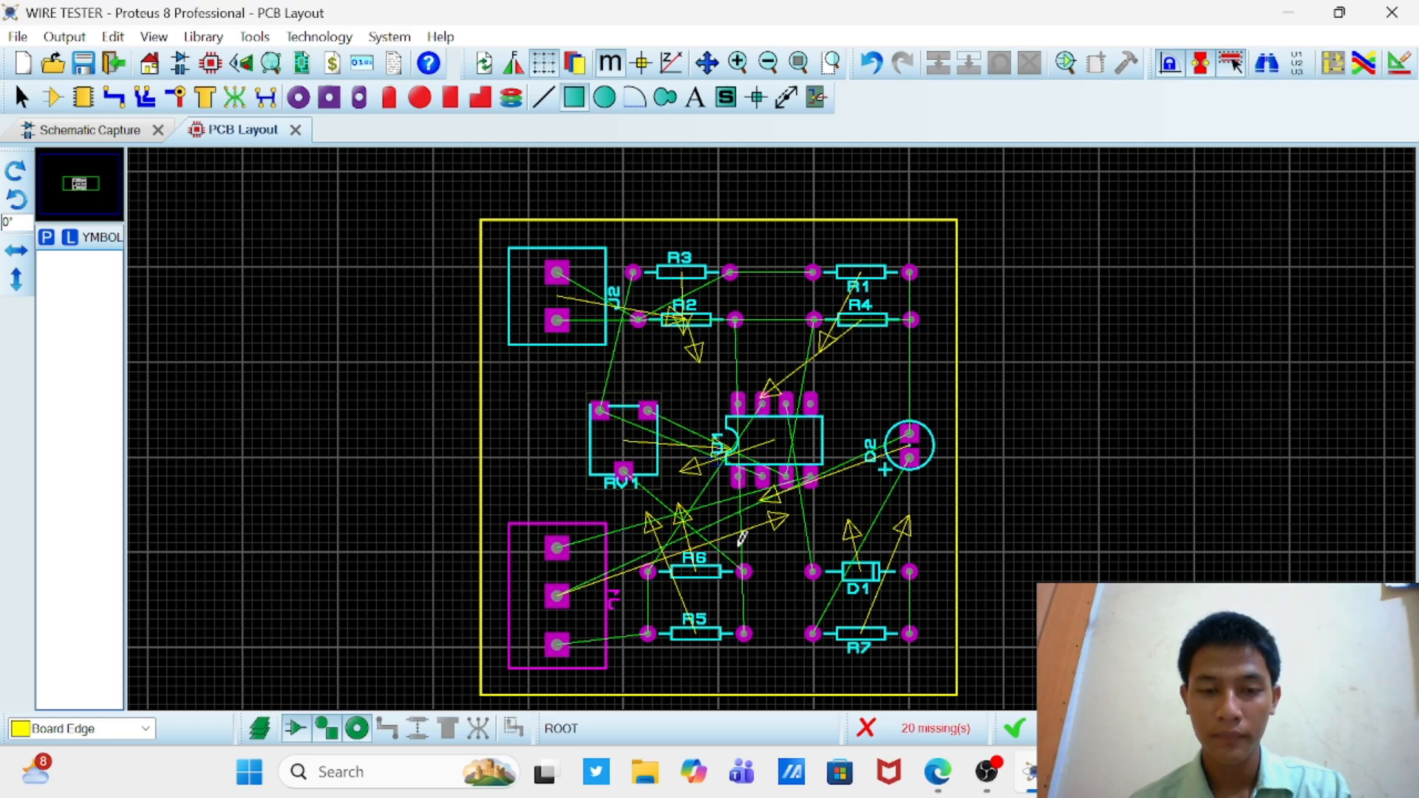
{"action": "scroll", "coordinate": [774, 416], "scroll_direction": "up", "scroll_amount": 1}
{"action": "scroll", "coordinate": [774, 420], "scroll_direction": "down", "scroll_amount": 1}
{"action": "scroll", "coordinate": [773, 420], "scroll_direction": "down", "scroll_amount": 1}
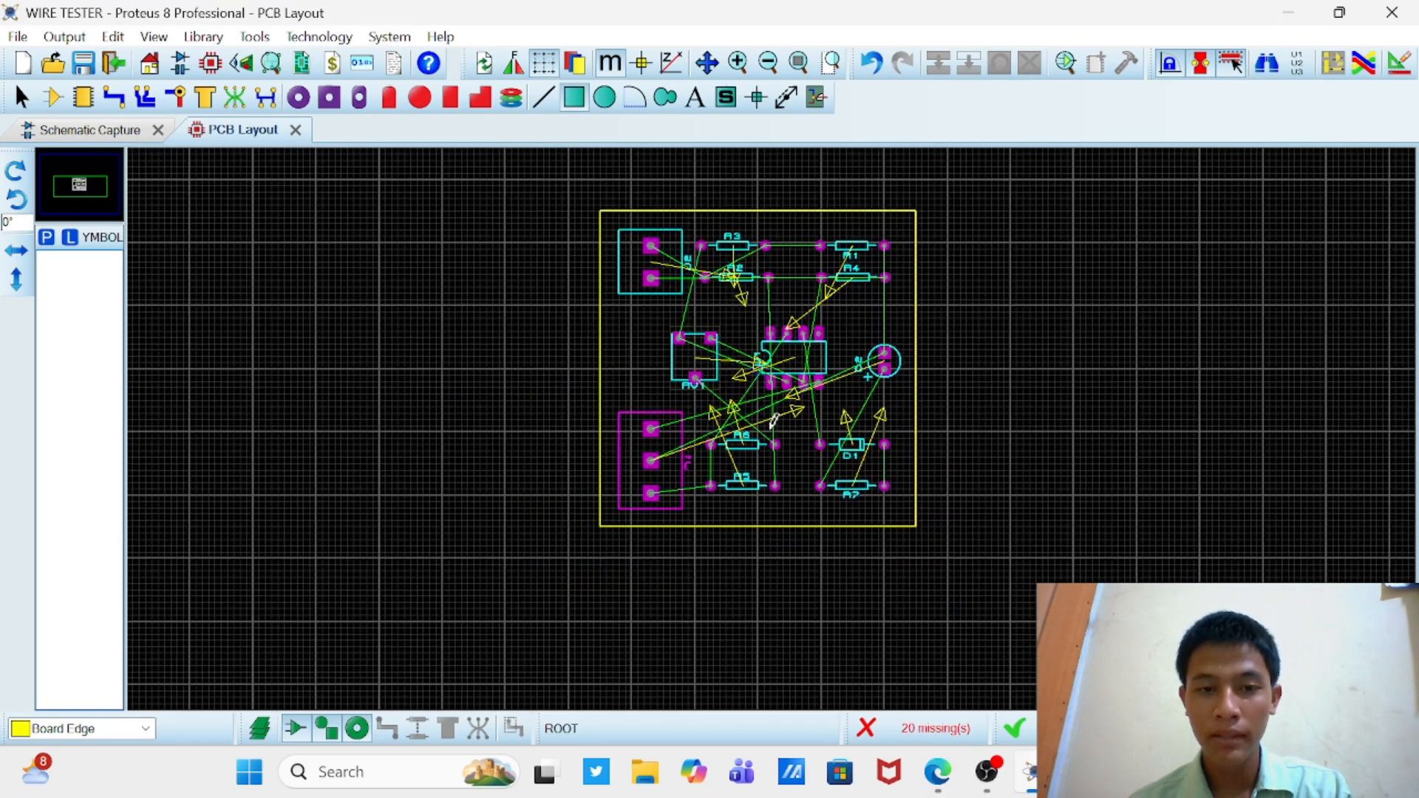
{"action": "scroll", "coordinate": [773, 422], "scroll_direction": "up", "scroll_amount": 2}
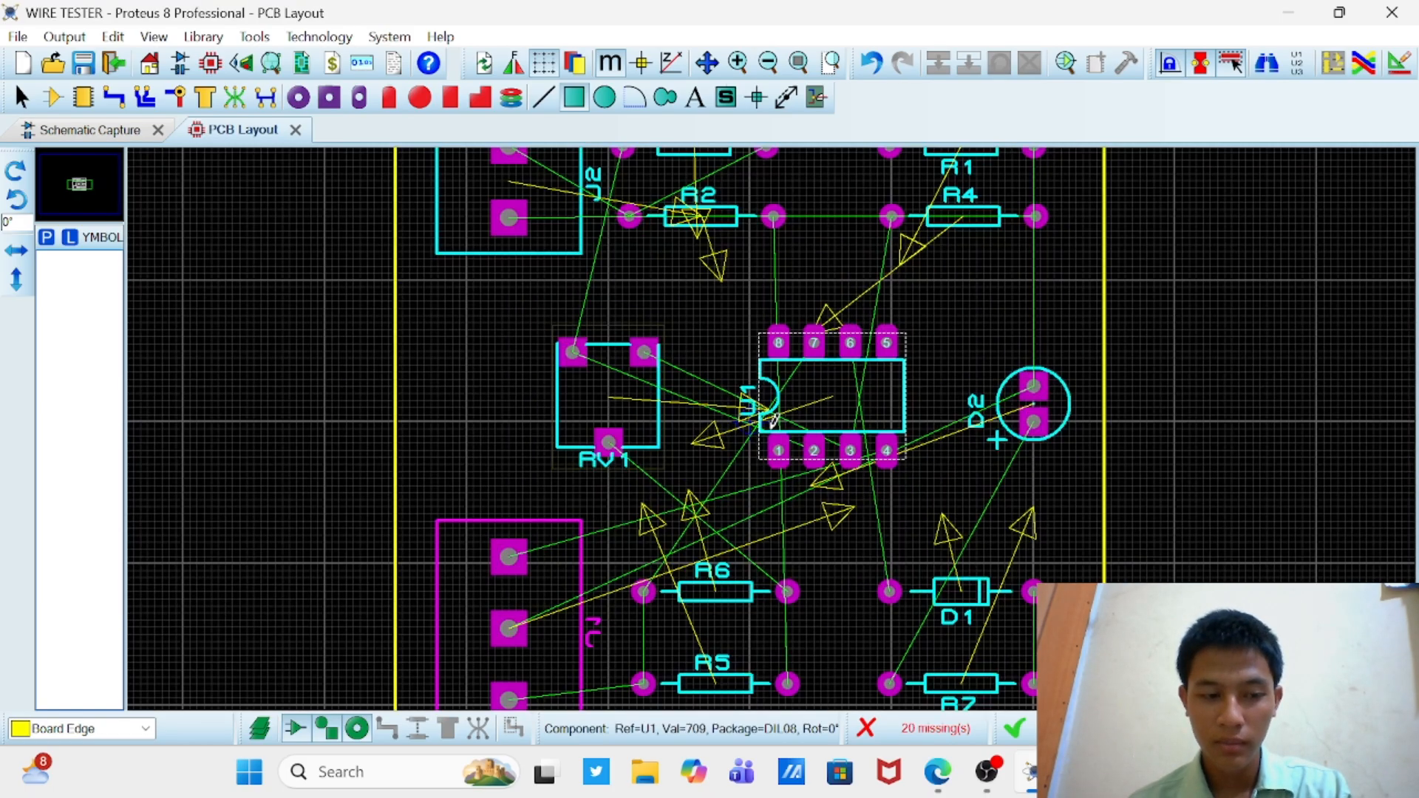
Step: Check the schematic and rotate resistor R3 on the PCB by 180 degrees
{"action": "left_click", "coordinate": [120, 138]}
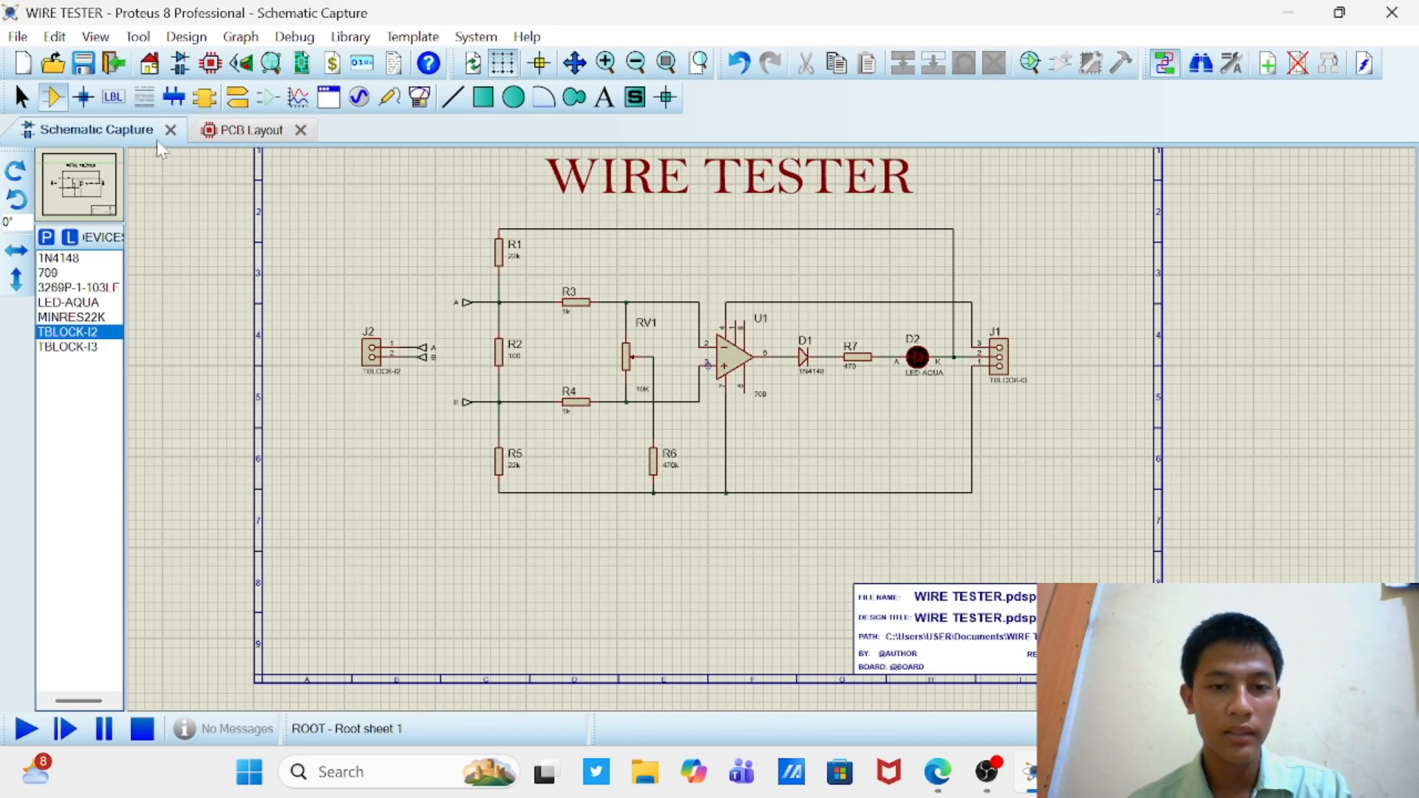
{"action": "left_click", "coordinate": [247, 135]}
{"action": "scroll", "coordinate": [773, 407], "scroll_direction": "down", "scroll_amount": 2}
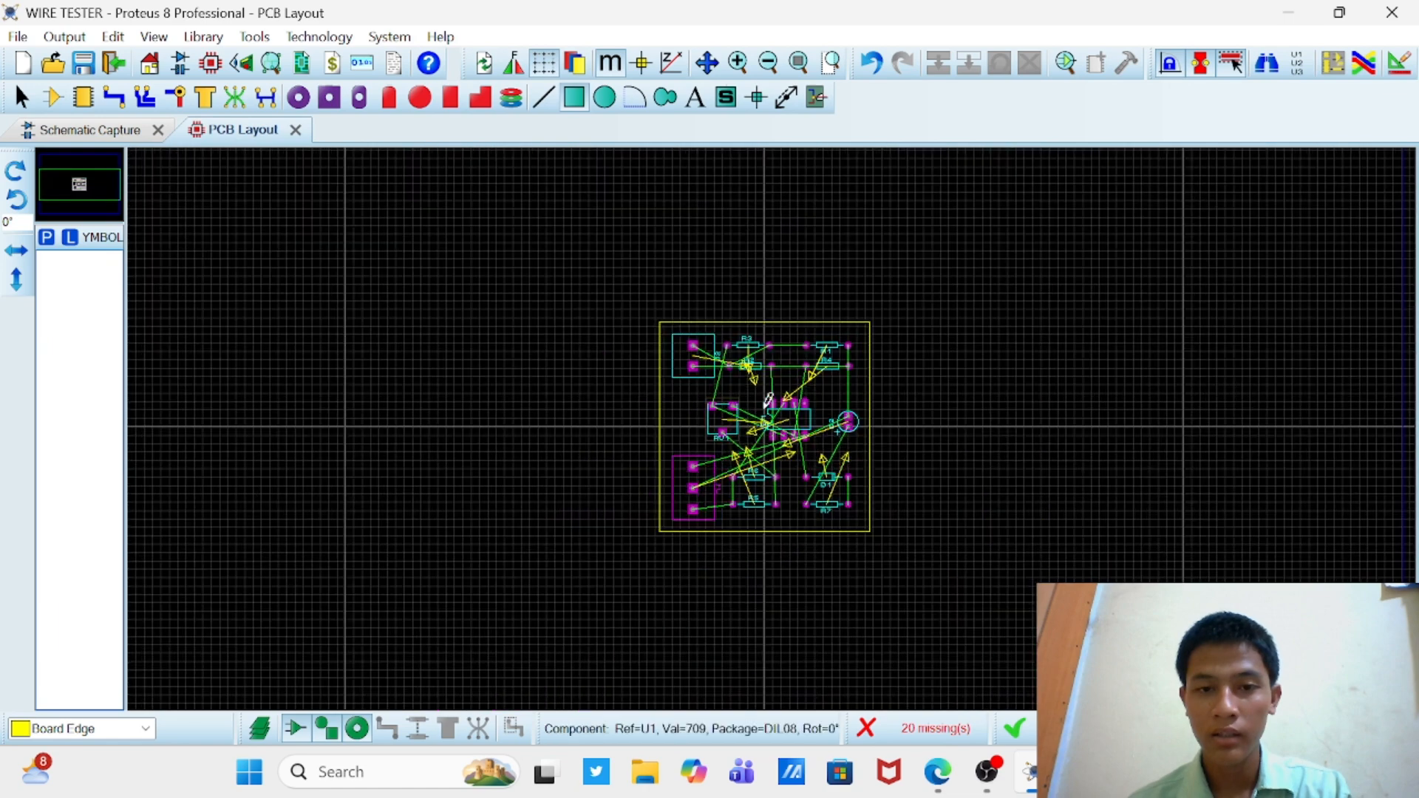
{"action": "scroll", "coordinate": [773, 408], "scroll_direction": "up", "scroll_amount": 3}
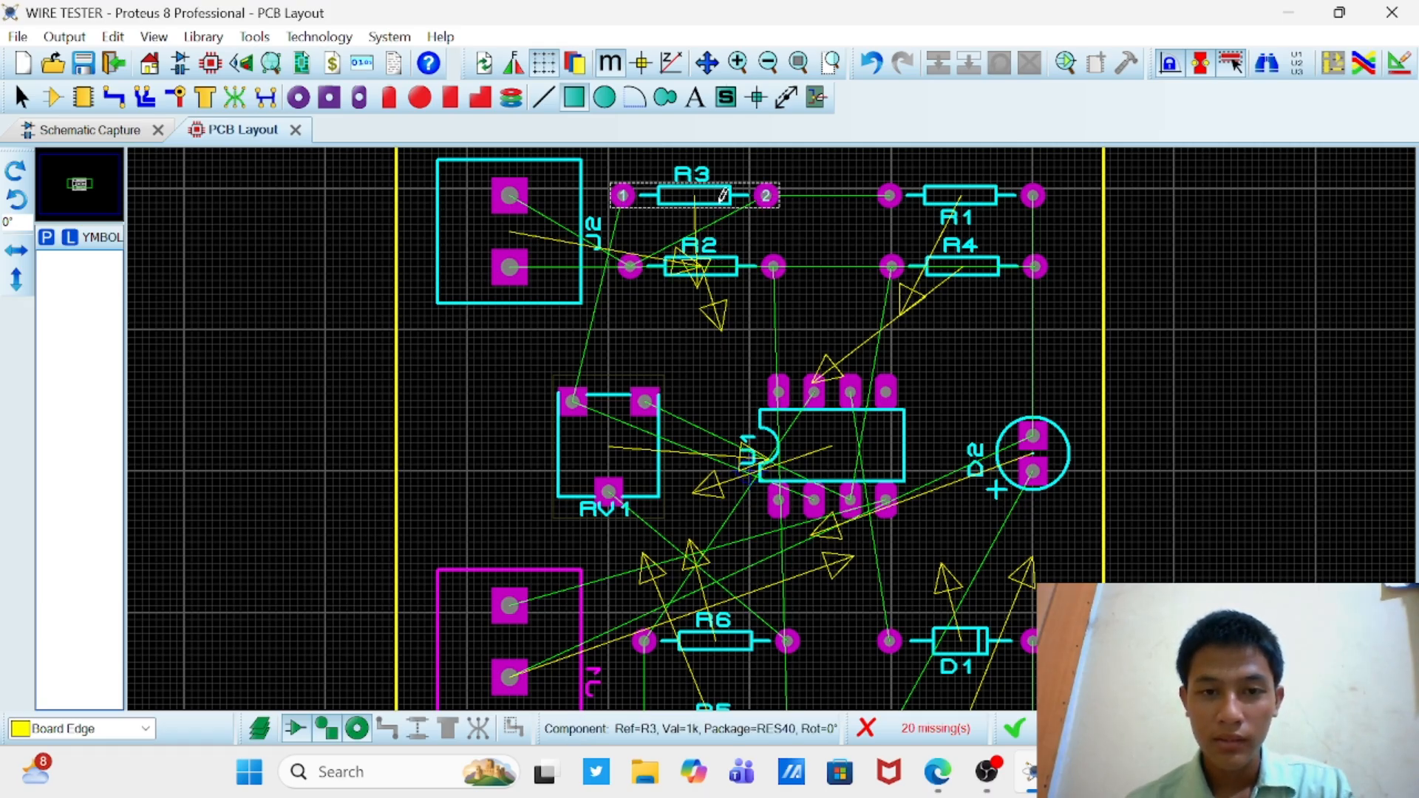
{"action": "right_click", "coordinate": [747, 196]}
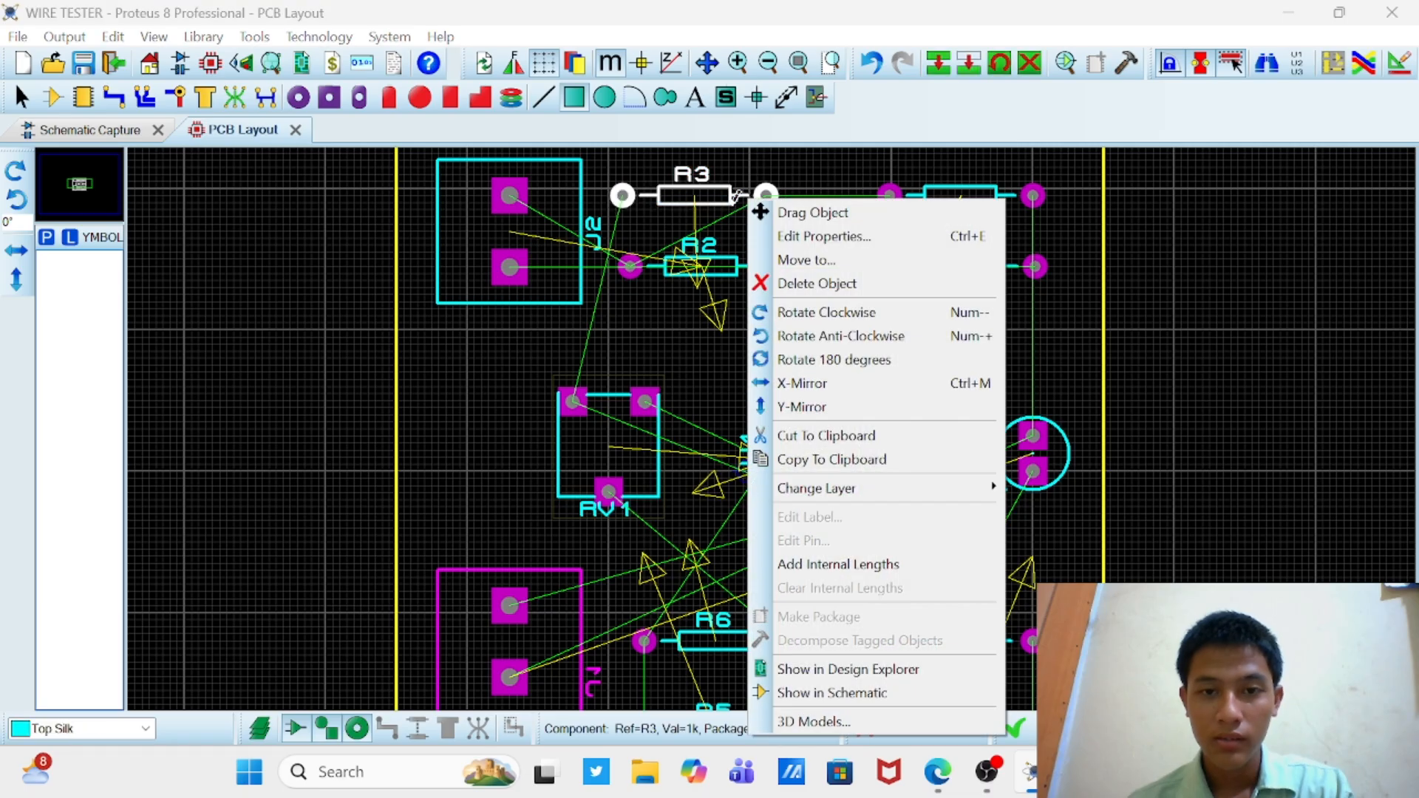
{"action": "left_click", "coordinate": [785, 361]}
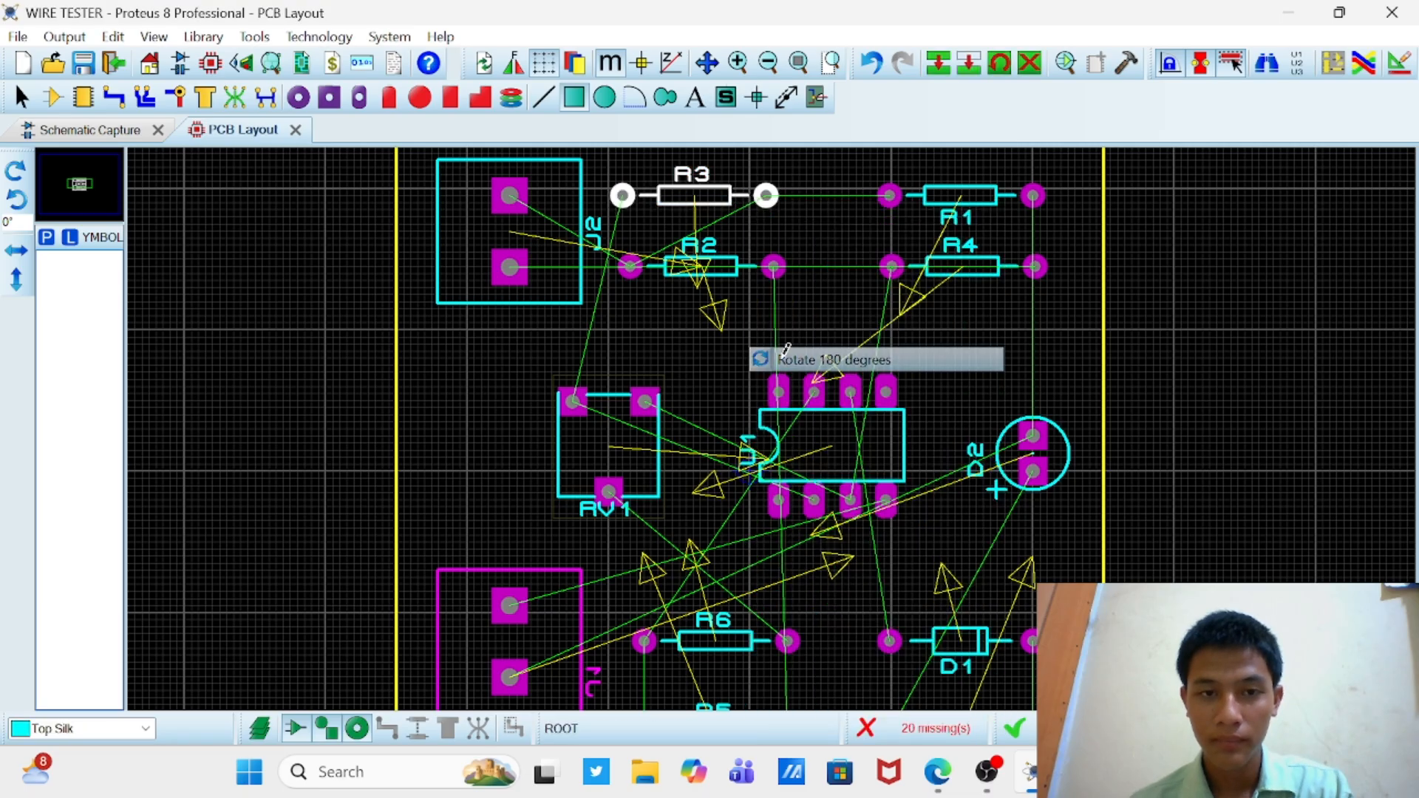
Step: Clear the selection of R3 and mirror the potentiometer RV1 horizontally with X-Mirror
{"action": "left_click", "coordinate": [1208, 311]}
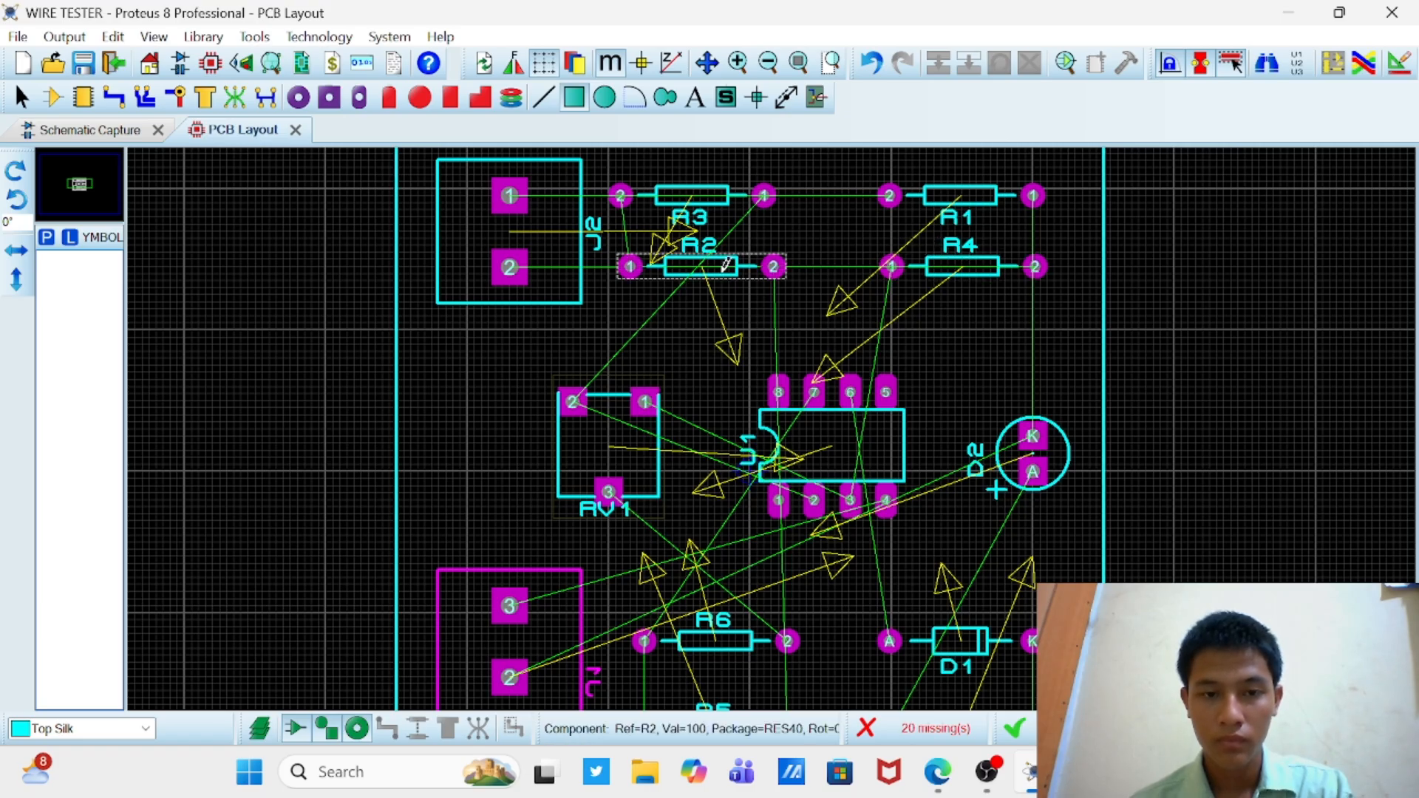
{"action": "right_click", "coordinate": [652, 488]}
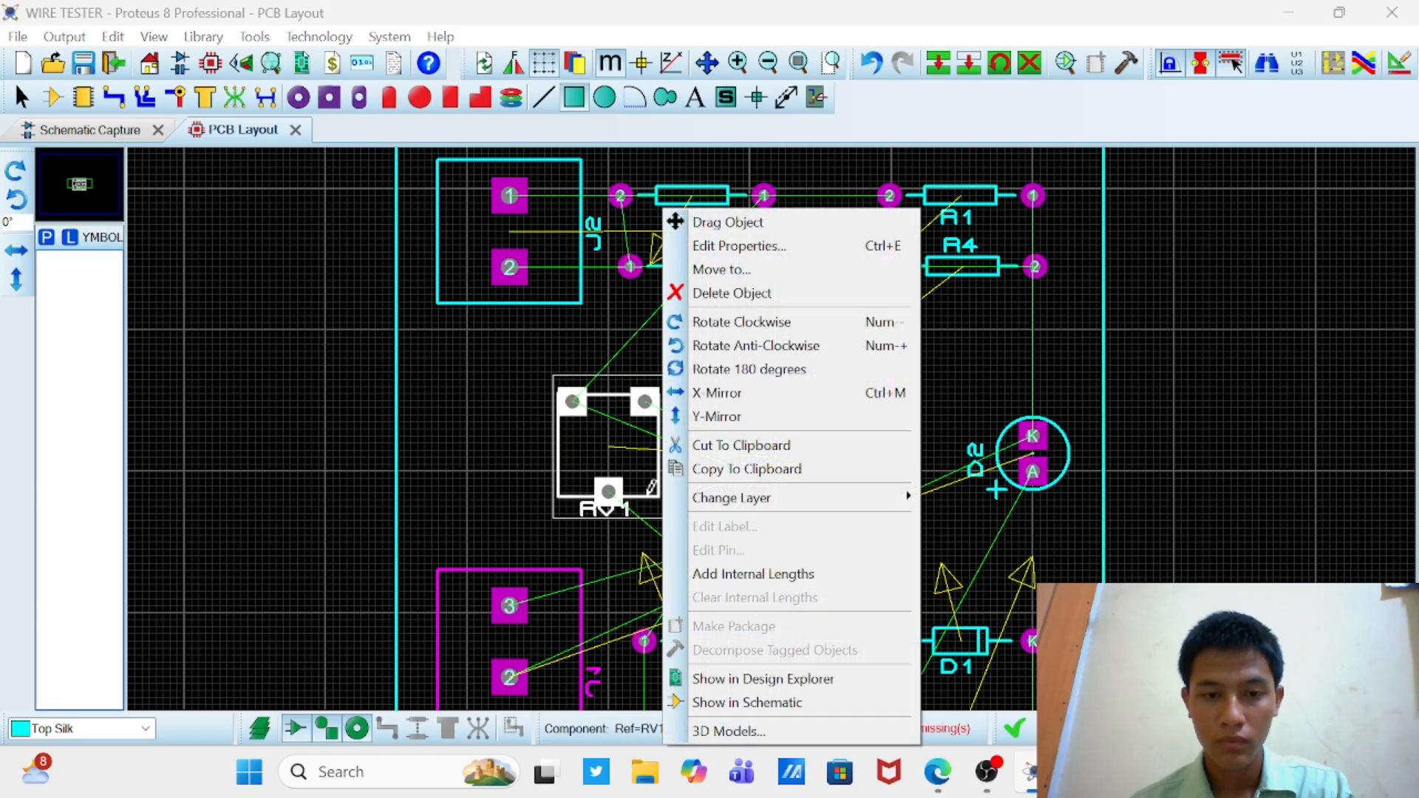
{"action": "left_click", "coordinate": [724, 399]}
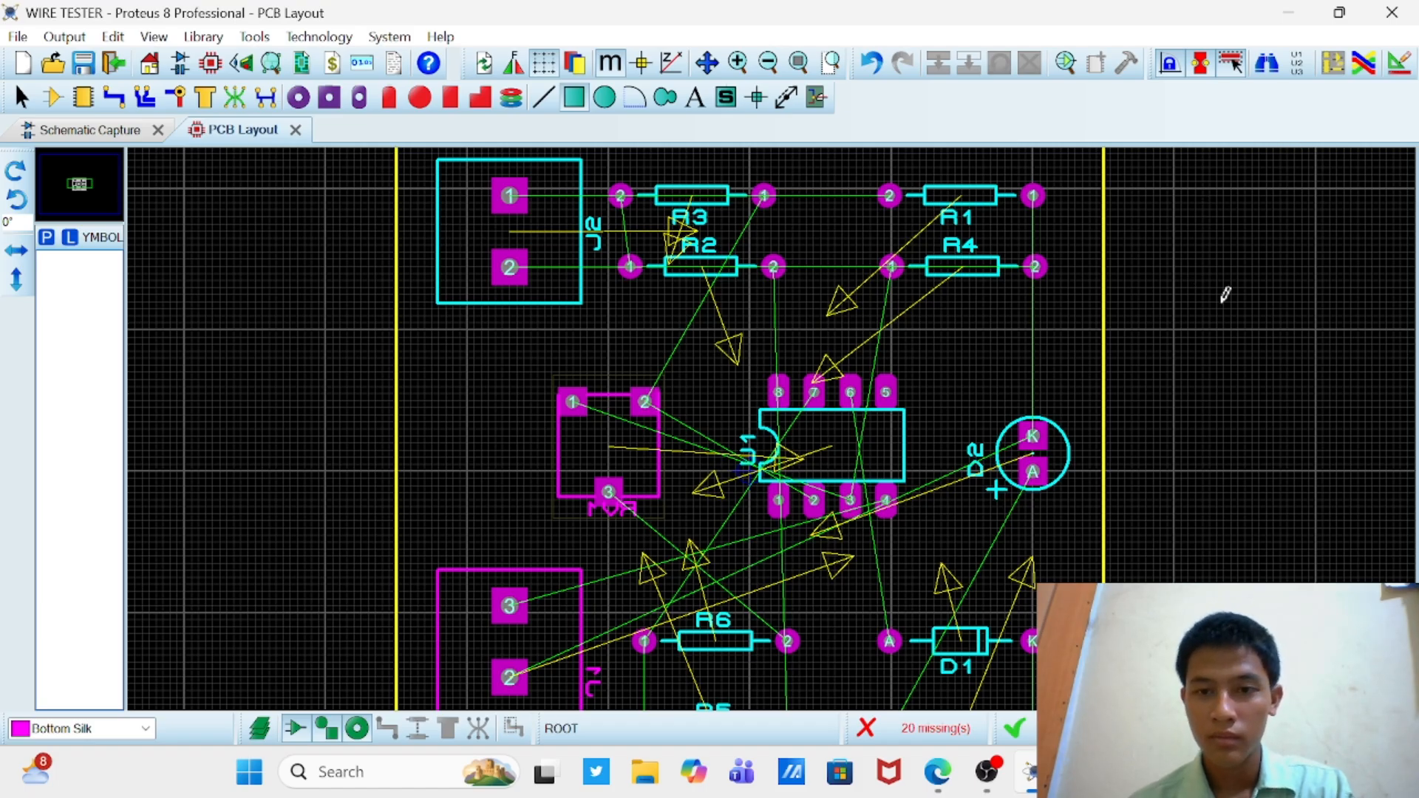
Step: Autoroute the whole board with the shape-based router's automatic basic schedule
{"action": "scroll", "coordinate": [909, 380], "scroll_direction": "down", "scroll_amount": 3}
{"action": "scroll", "coordinate": [774, 420], "scroll_direction": "up", "scroll_amount": 2}
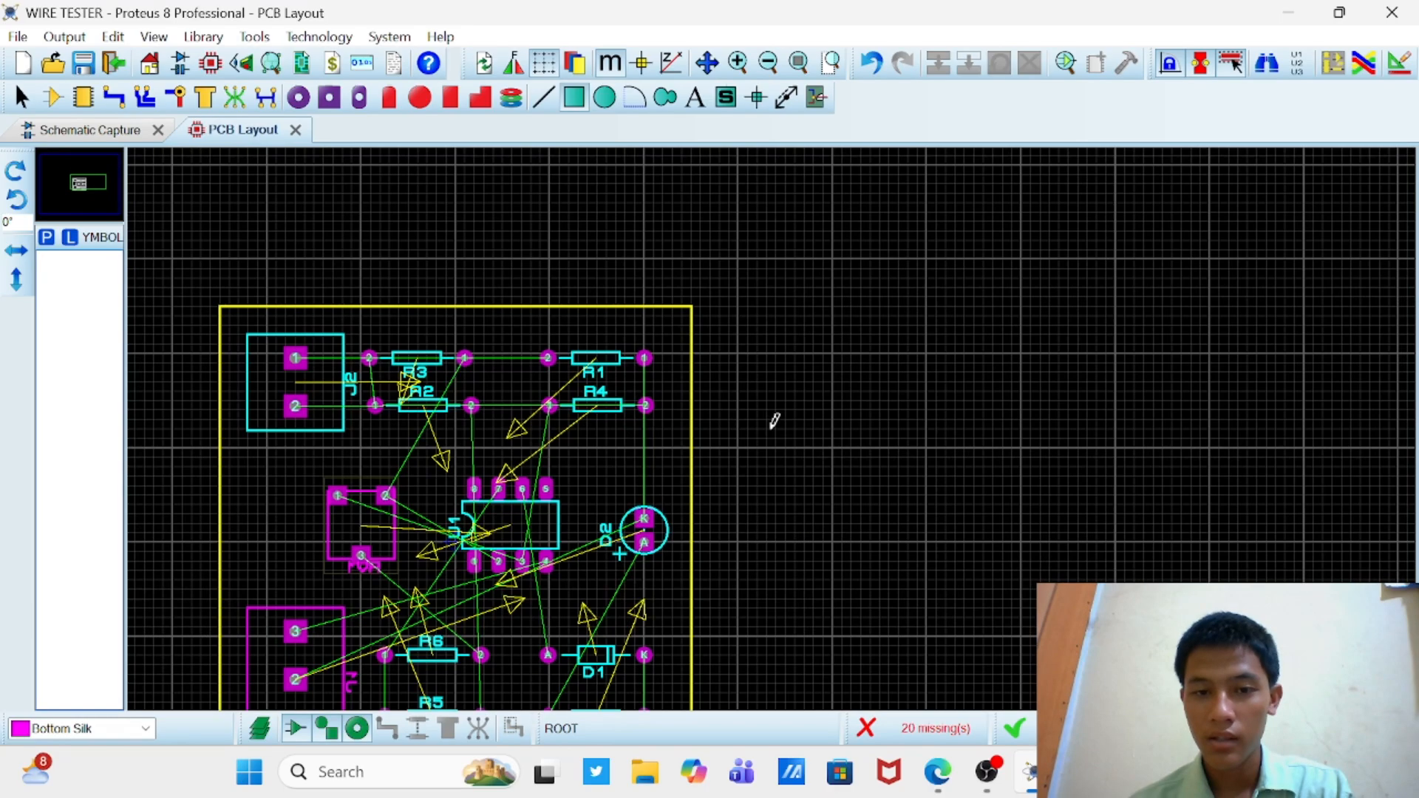
{"action": "scroll", "coordinate": [774, 421], "scroll_direction": "down", "scroll_amount": 2}
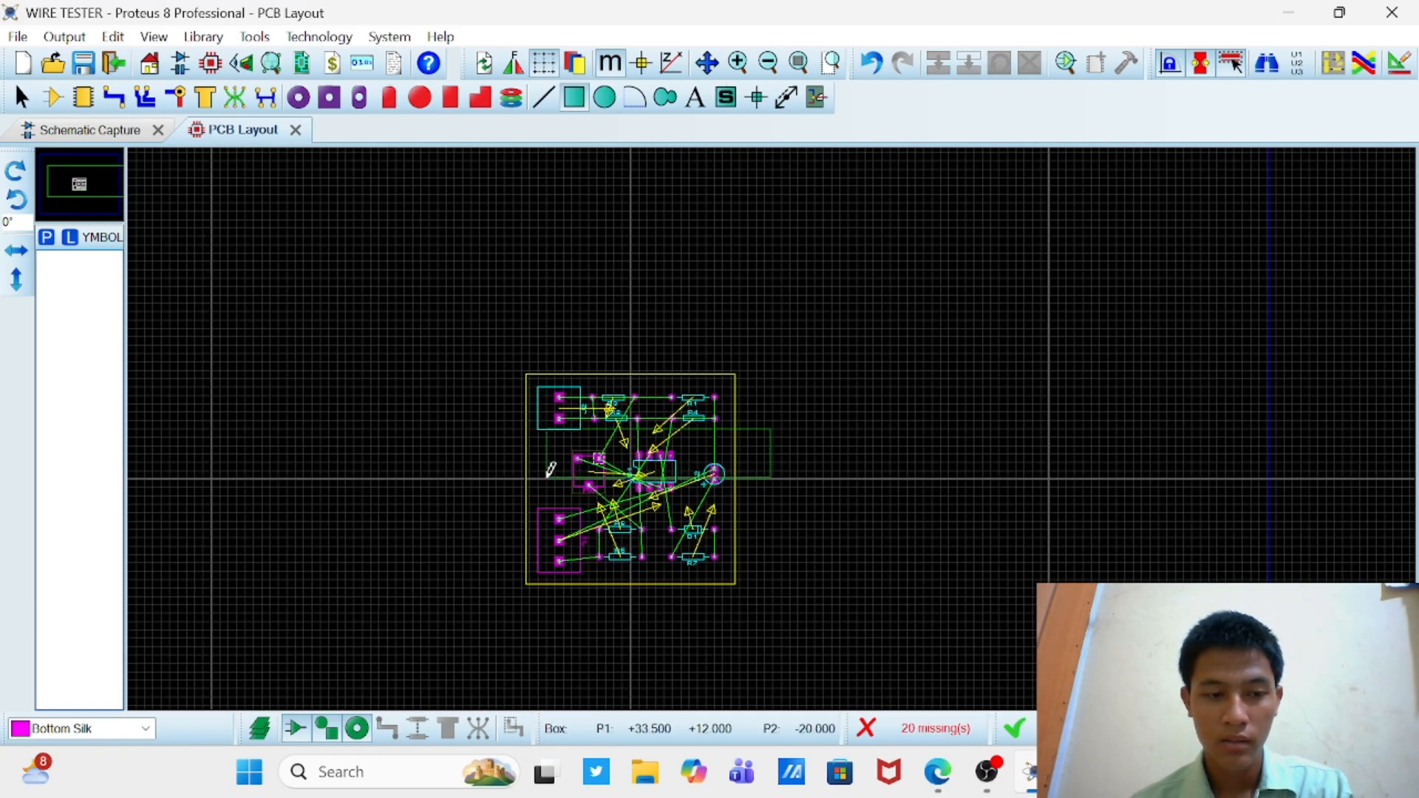
{"action": "scroll", "coordinate": [774, 421], "scroll_direction": "up", "scroll_amount": 1}
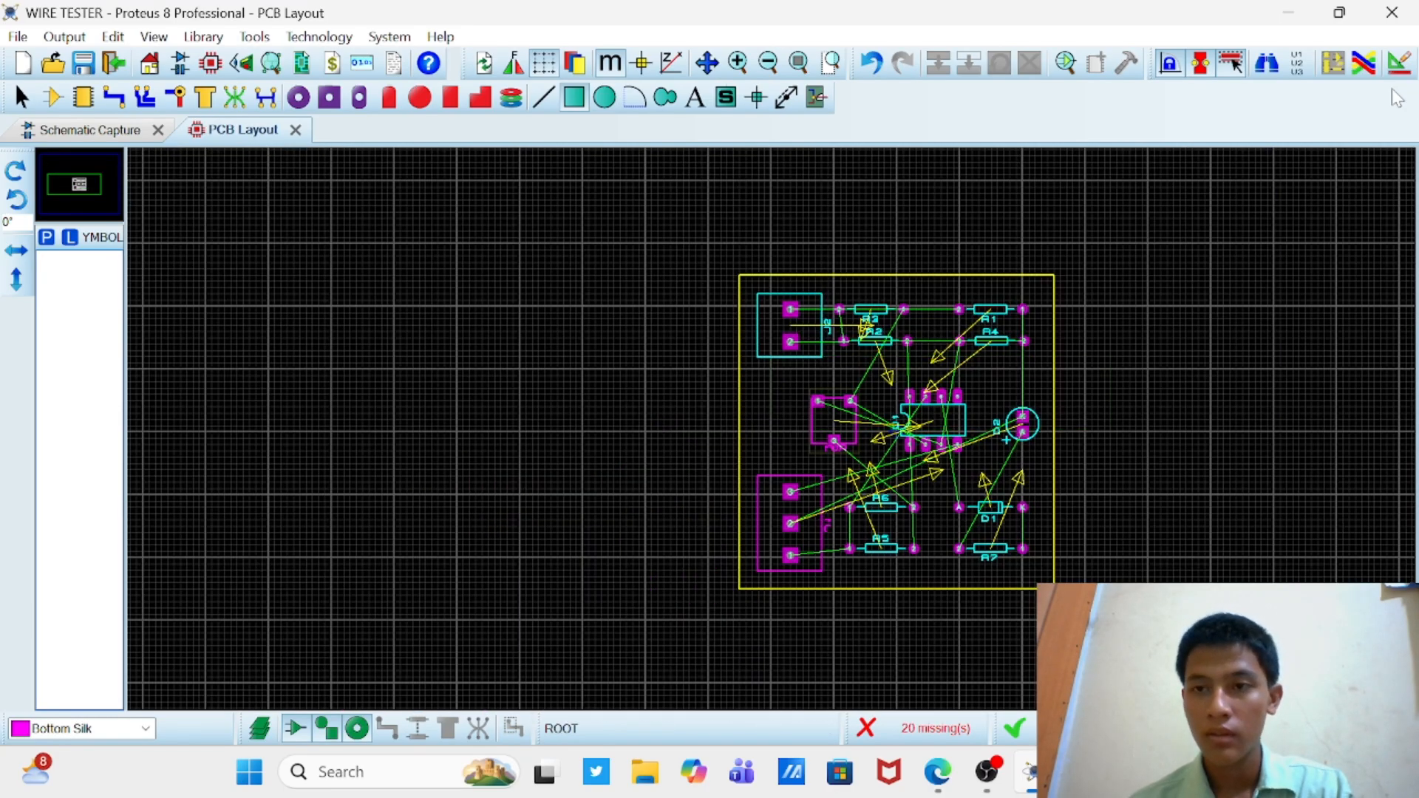
{"action": "left_click", "coordinate": [1365, 65]}
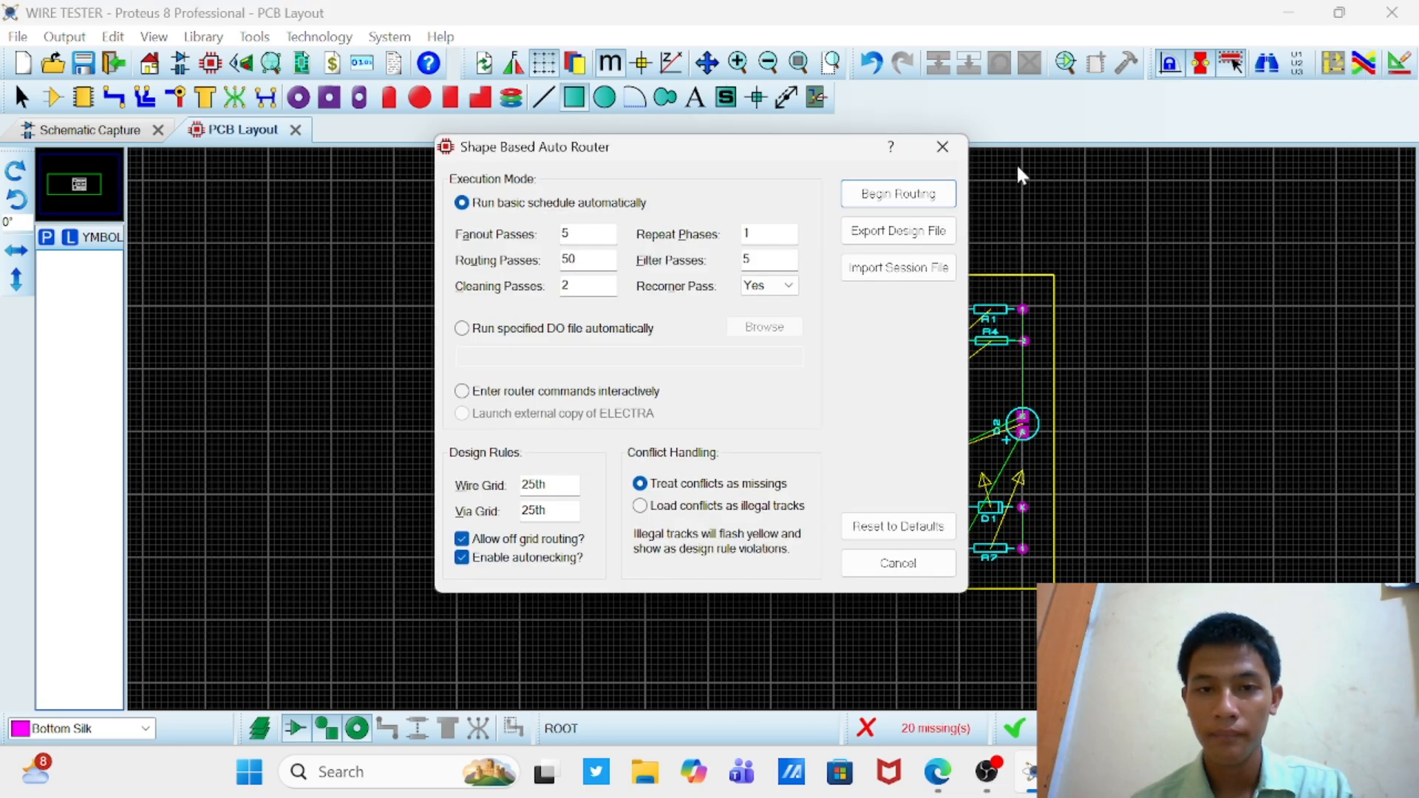
{"action": "left_click", "coordinate": [909, 192]}
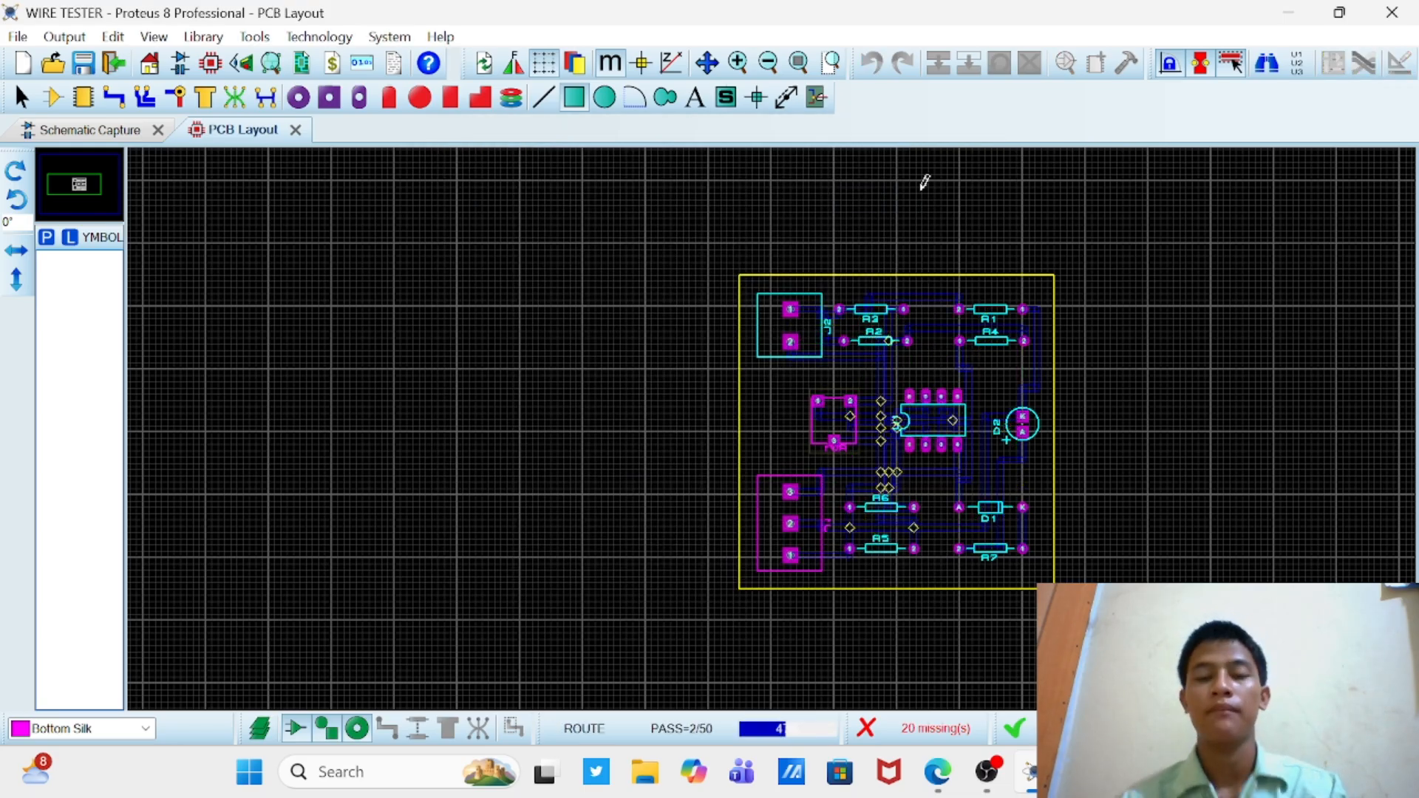
{"action": "scroll", "coordinate": [941, 394], "scroll_direction": "up", "scroll_amount": 3}
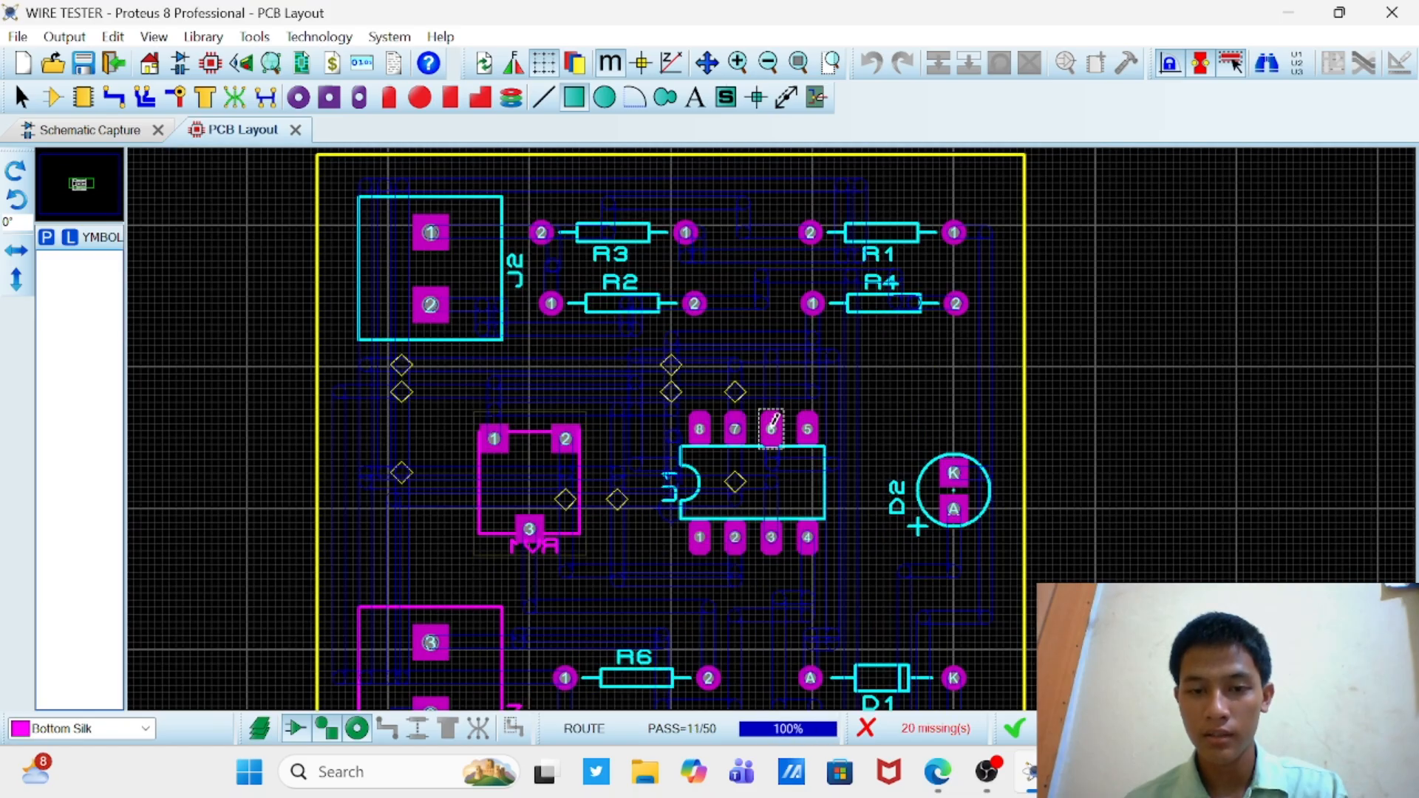
{"action": "scroll", "coordinate": [772, 424], "scroll_direction": "down", "scroll_amount": 2}
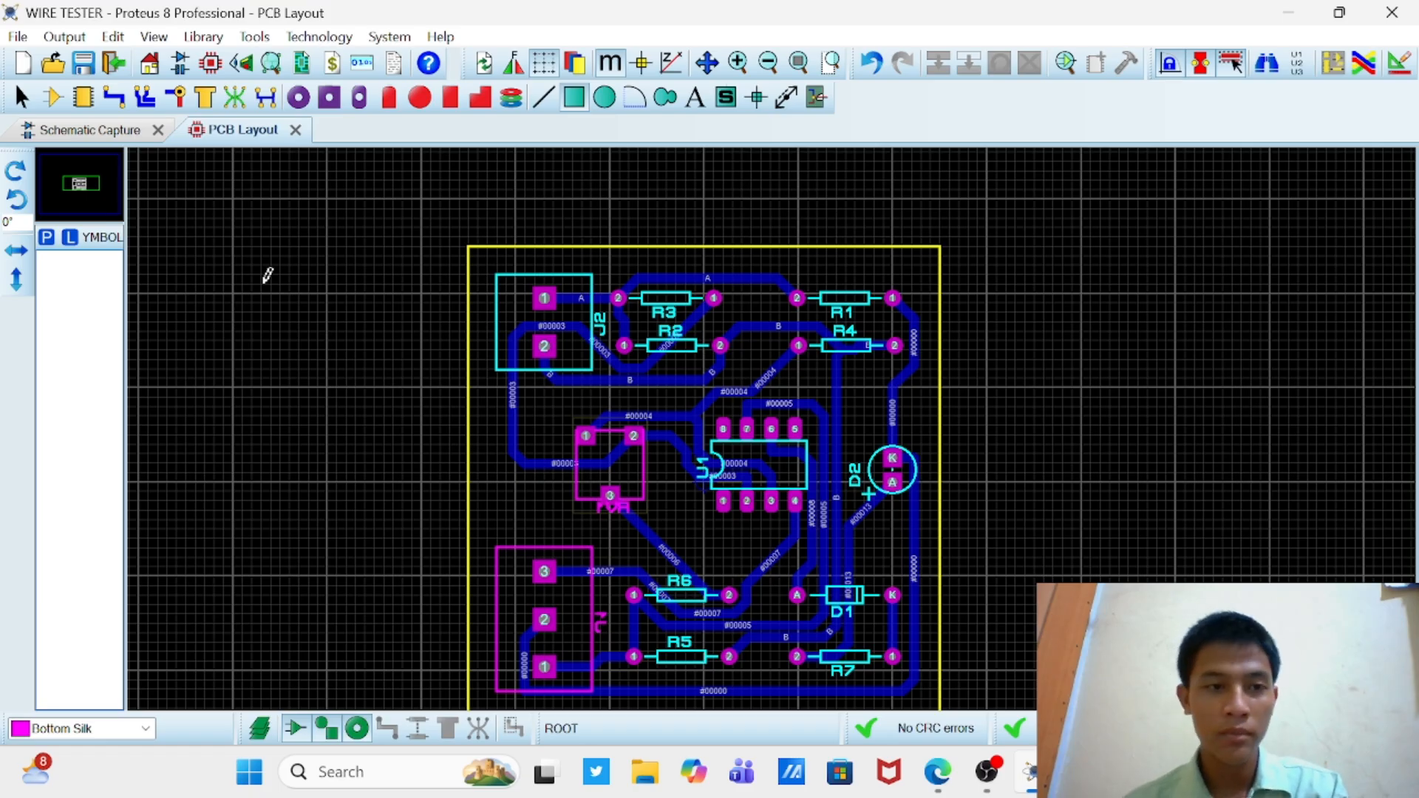
Step: Examine the routed tracks between RV1 and U1 in component mode for tight or awkward paths
{"action": "left_click", "coordinate": [52, 96]}
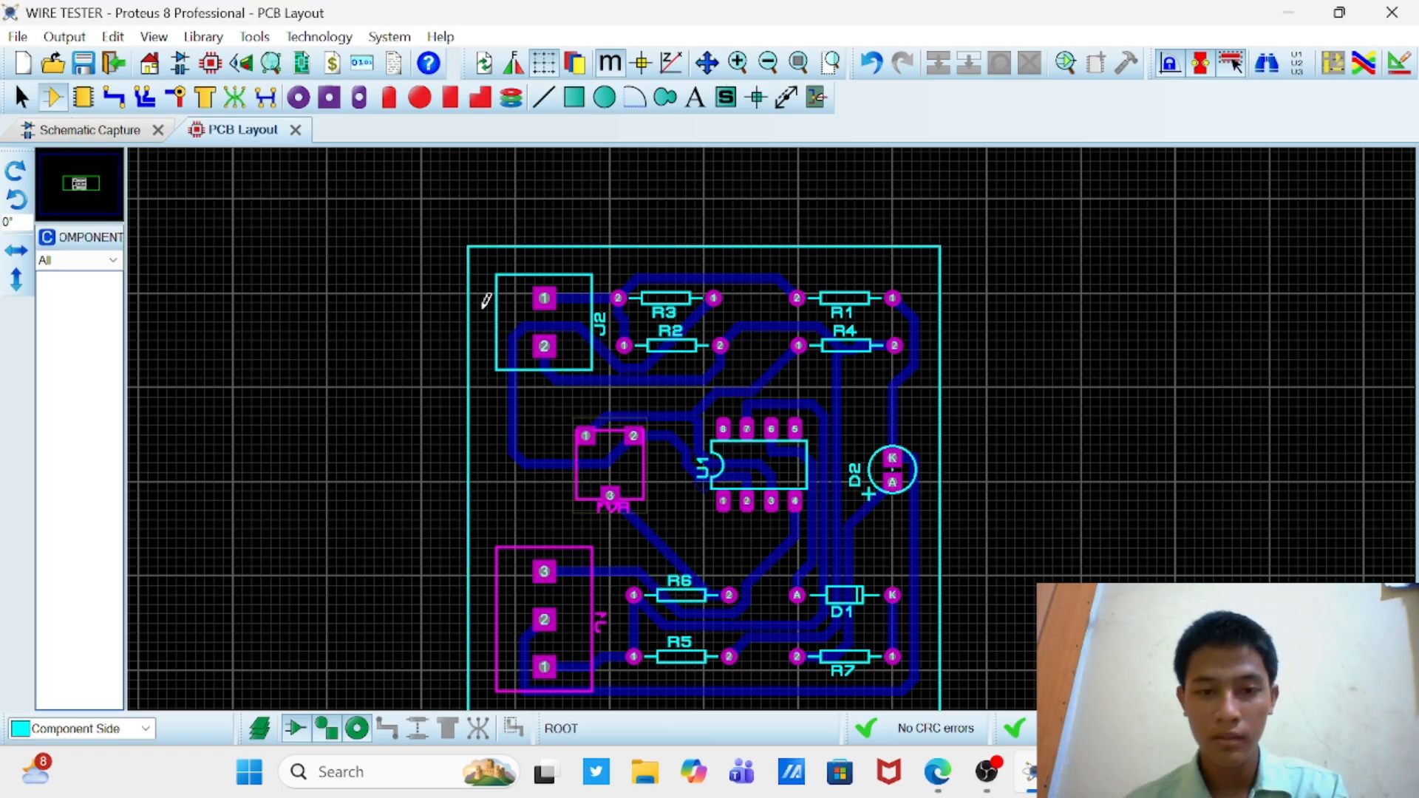
{"action": "scroll", "coordinate": [717, 405], "scroll_direction": "down", "scroll_amount": 3}
{"action": "scroll", "coordinate": [753, 447], "scroll_direction": "up", "scroll_amount": 4}
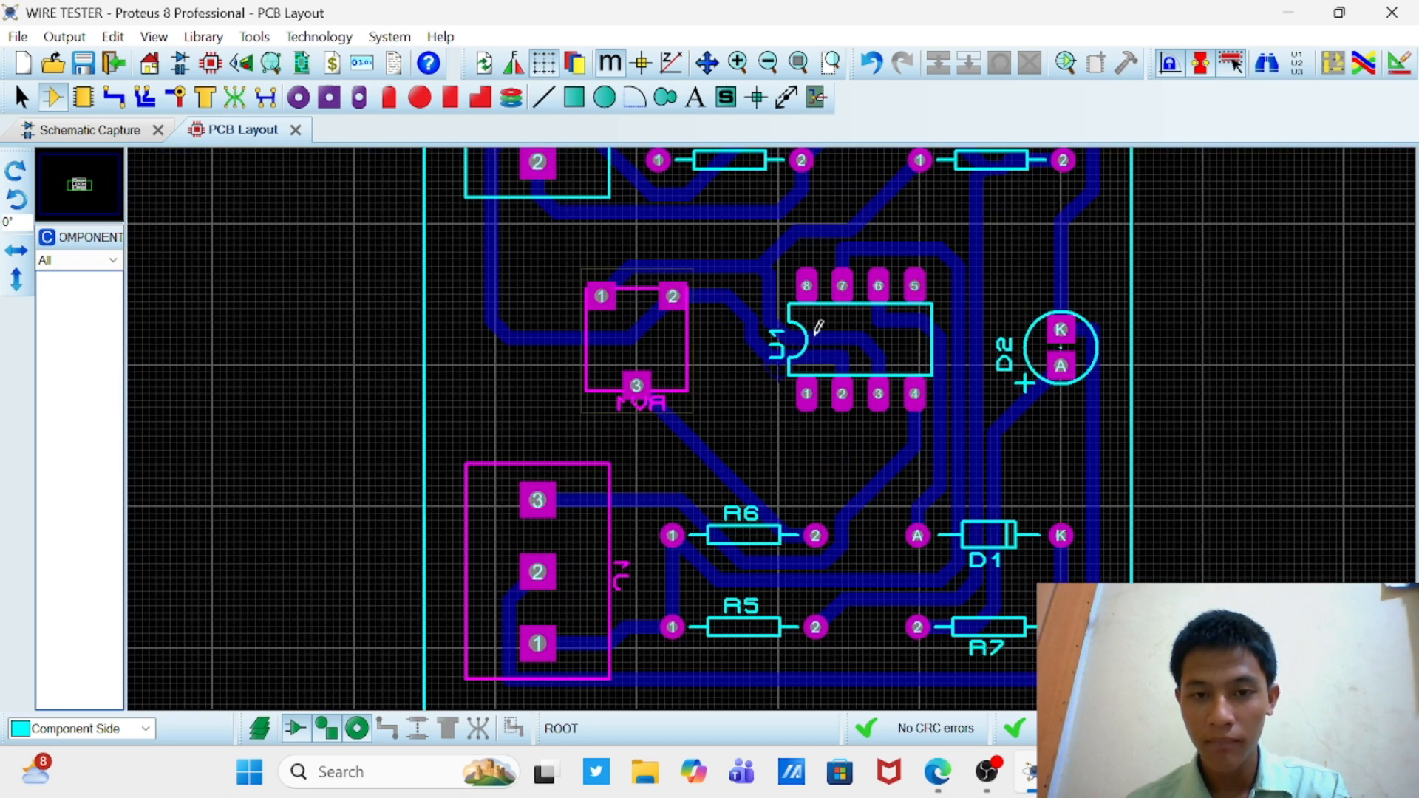
{"action": "left_click_drag", "start_coordinate": [819, 327], "coordinate": [776, 420]}
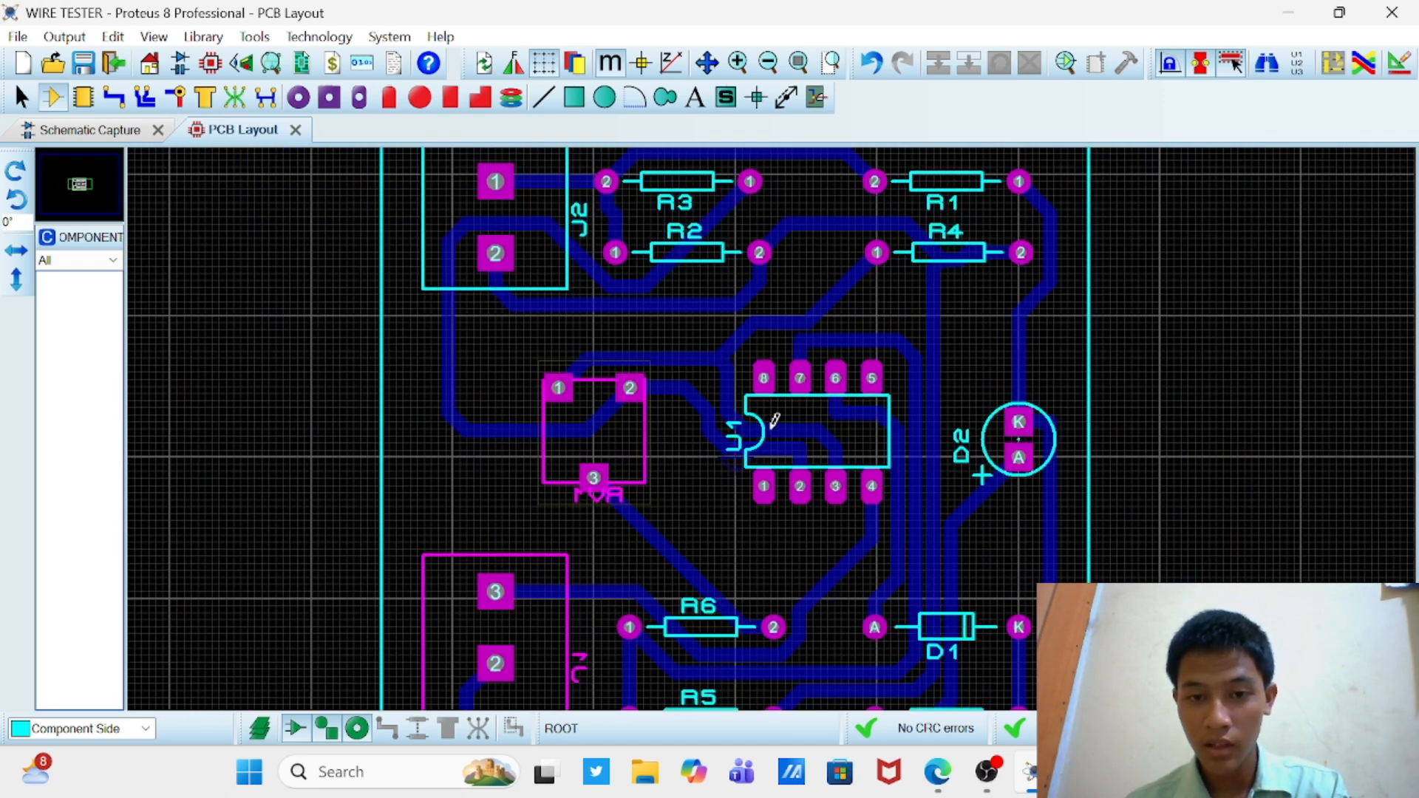
{"action": "left_click", "coordinate": [774, 419]}
{"action": "scroll", "coordinate": [776, 420], "scroll_direction": "down", "scroll_amount": 2}
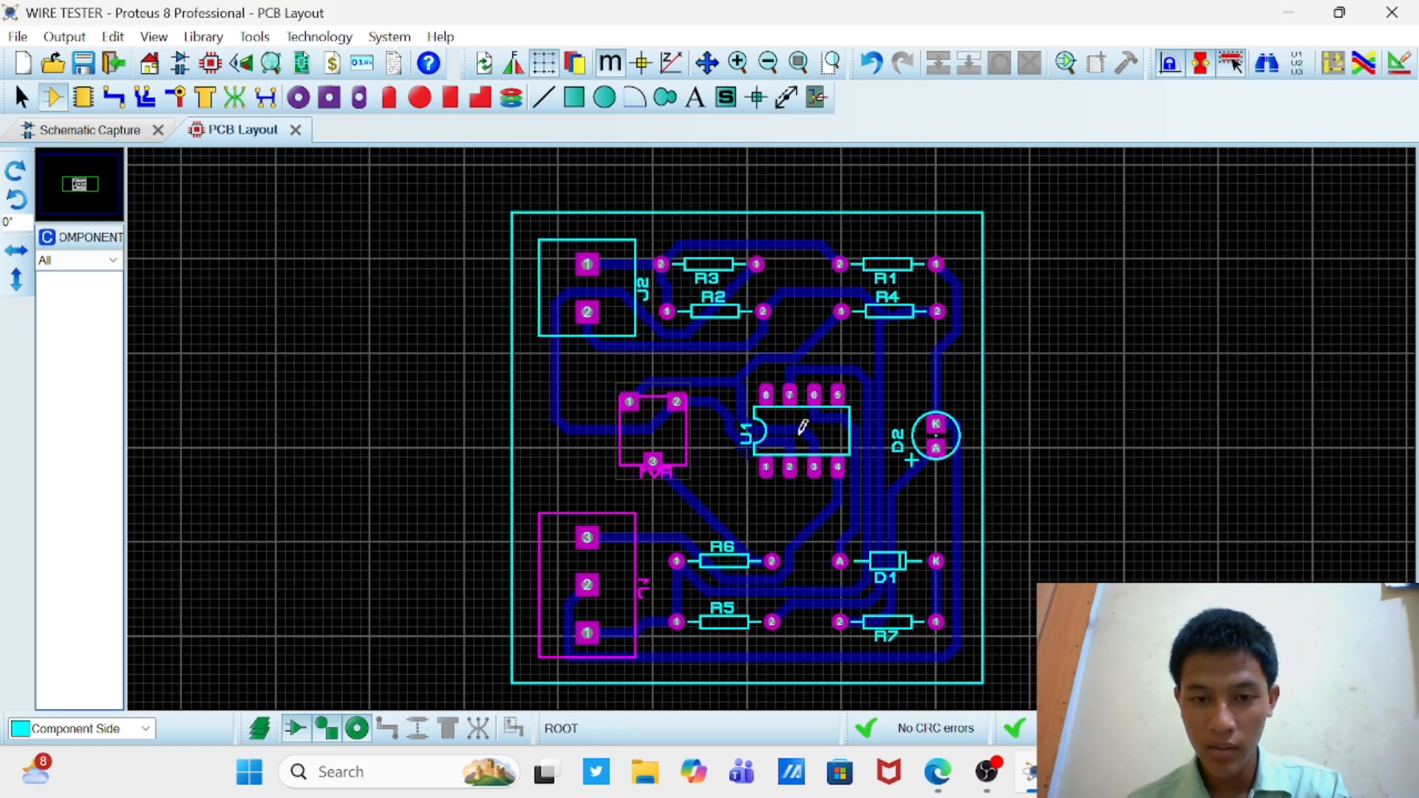
{"action": "scroll", "coordinate": [773, 436], "scroll_direction": "up", "scroll_amount": 1}
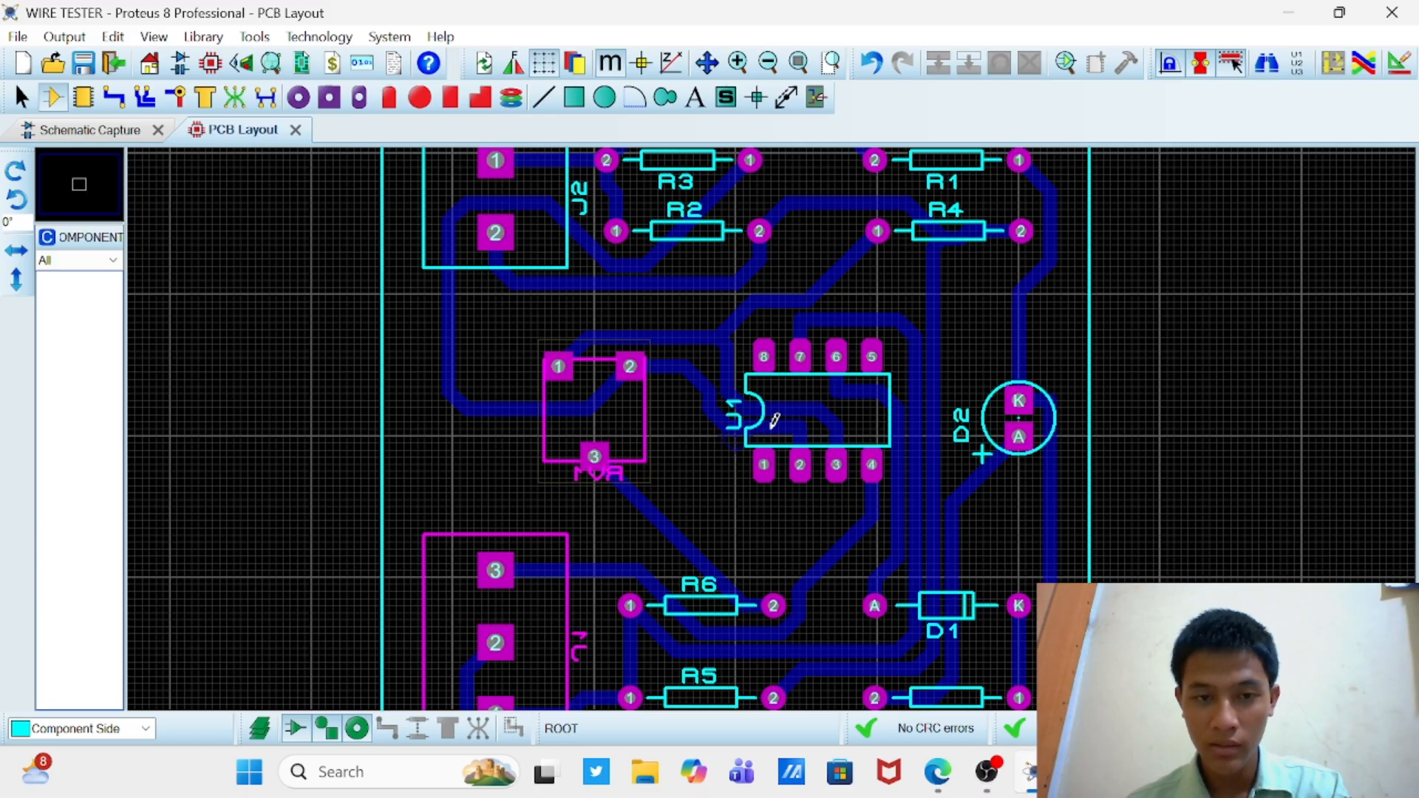
{"action": "scroll", "coordinate": [775, 420], "scroll_direction": "up", "scroll_amount": 2}
{"action": "scroll", "coordinate": [759, 416], "scroll_direction": "down", "scroll_amount": 2}
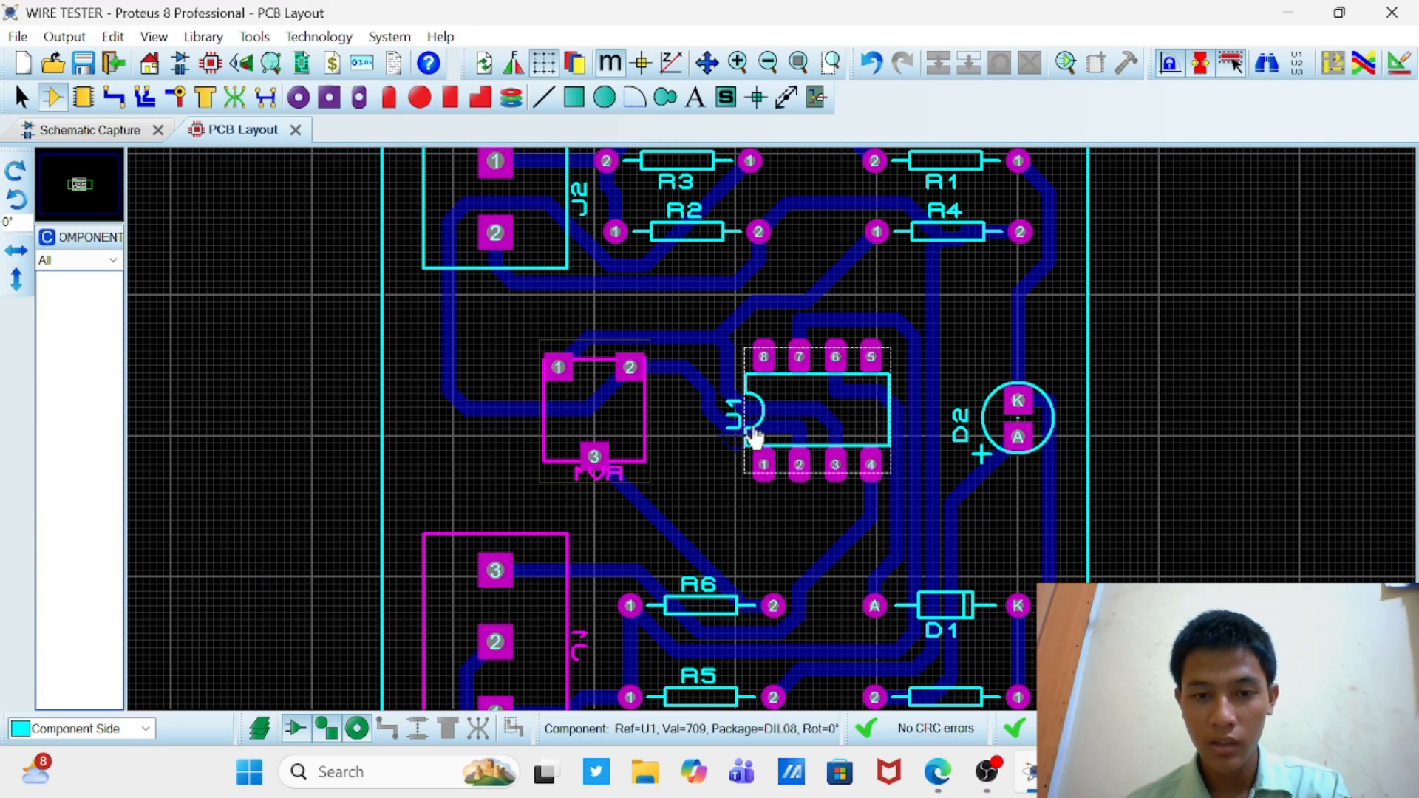
Step: Try deleting the #00003 route between RV1 pin 2 and U1 pin 2, and undo both that deletion and the autorouting
{"action": "right_click", "coordinate": [706, 381]}
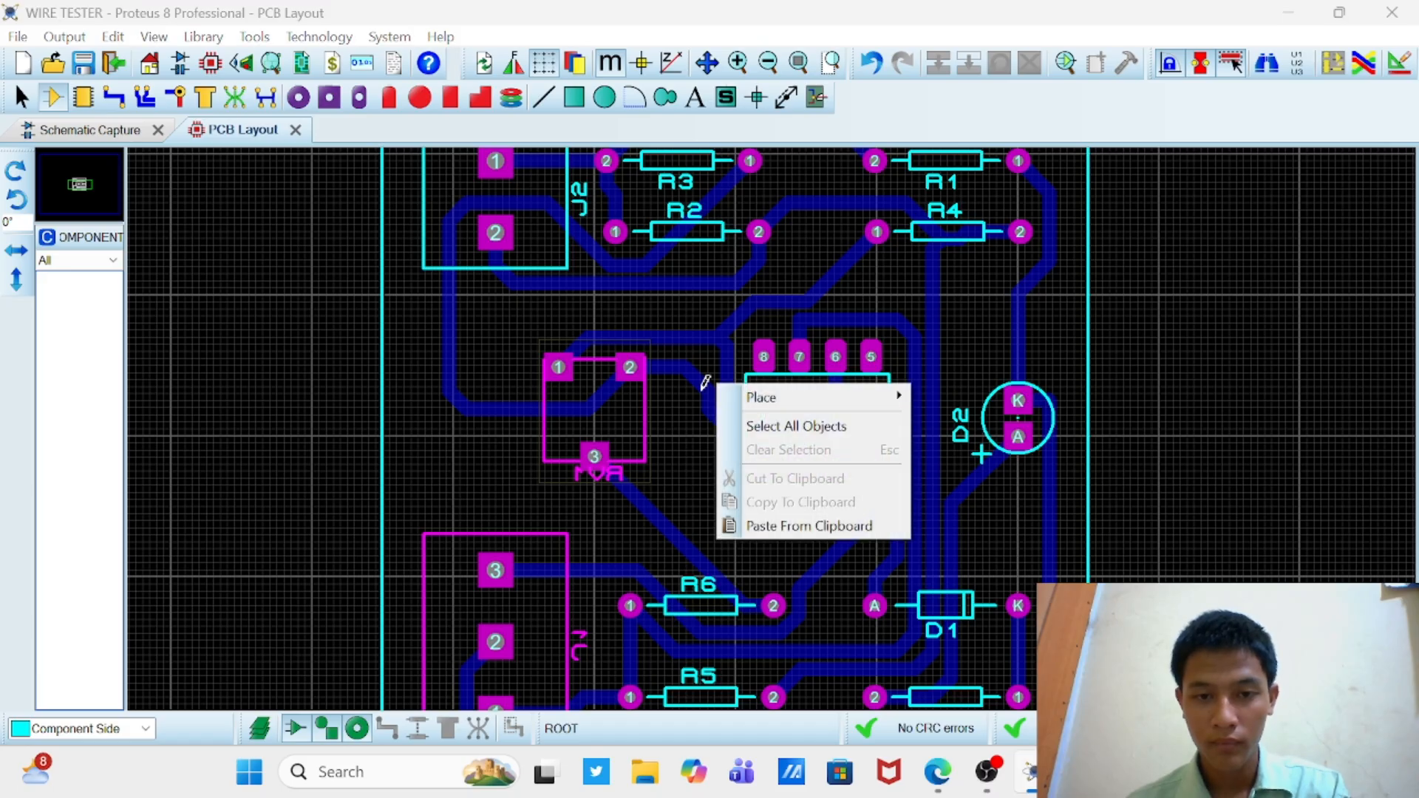
{"action": "key", "text": "Escape"}
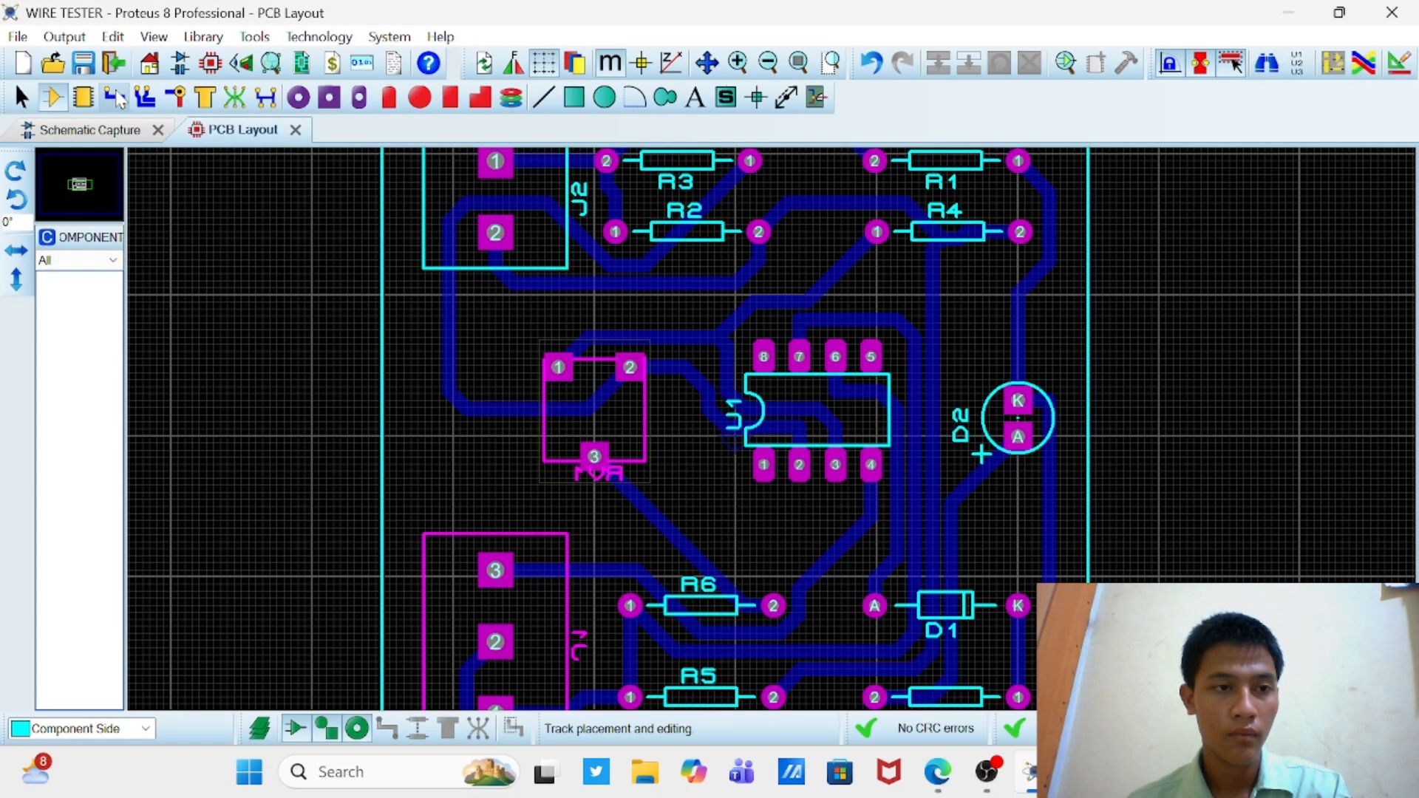
{"action": "right_click", "coordinate": [698, 383]}
{"action": "left_click", "coordinate": [770, 295]}
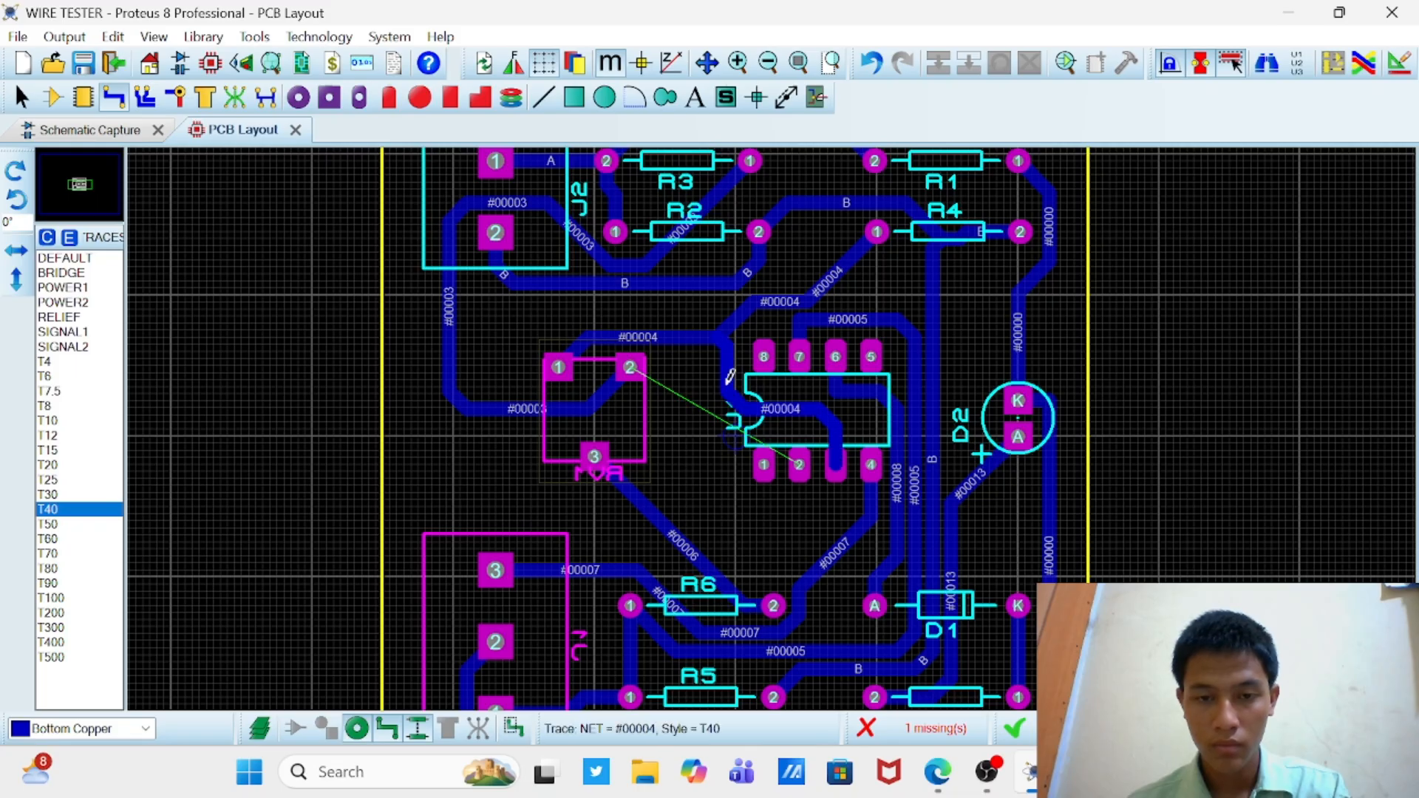
{"action": "left_click", "coordinate": [872, 63]}
{"action": "left_click", "coordinate": [872, 63]}
Step: Mirror RV1 horizontally back to its original orientation and autoroute the board again with the basic schedule
{"action": "left_click", "coordinate": [53, 98]}
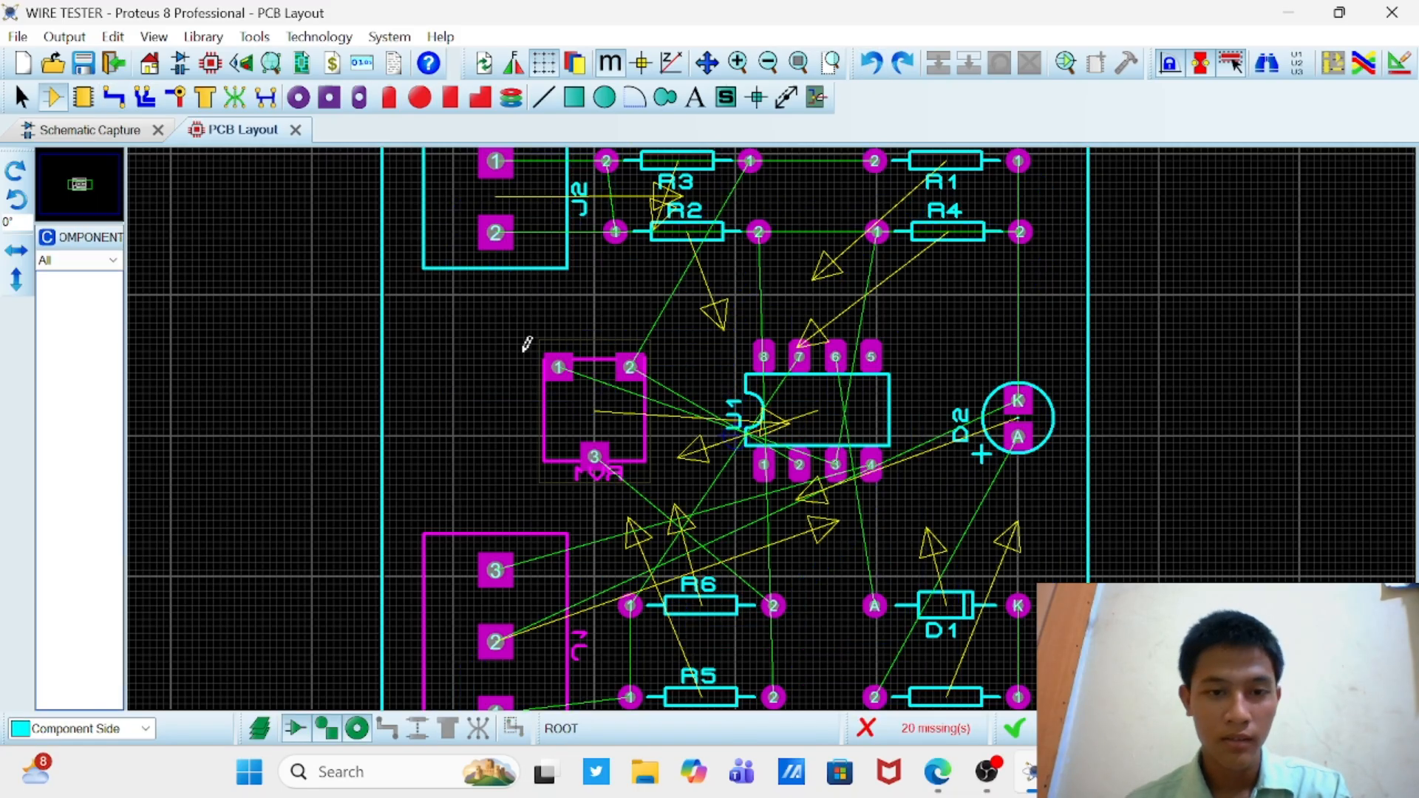
{"action": "right_click", "coordinate": [644, 398]}
{"action": "left_click", "coordinate": [700, 394]}
{"action": "left_click", "coordinate": [1205, 352]}
{"action": "left_click", "coordinate": [1364, 63]}
{"action": "left_click", "coordinate": [883, 198]}
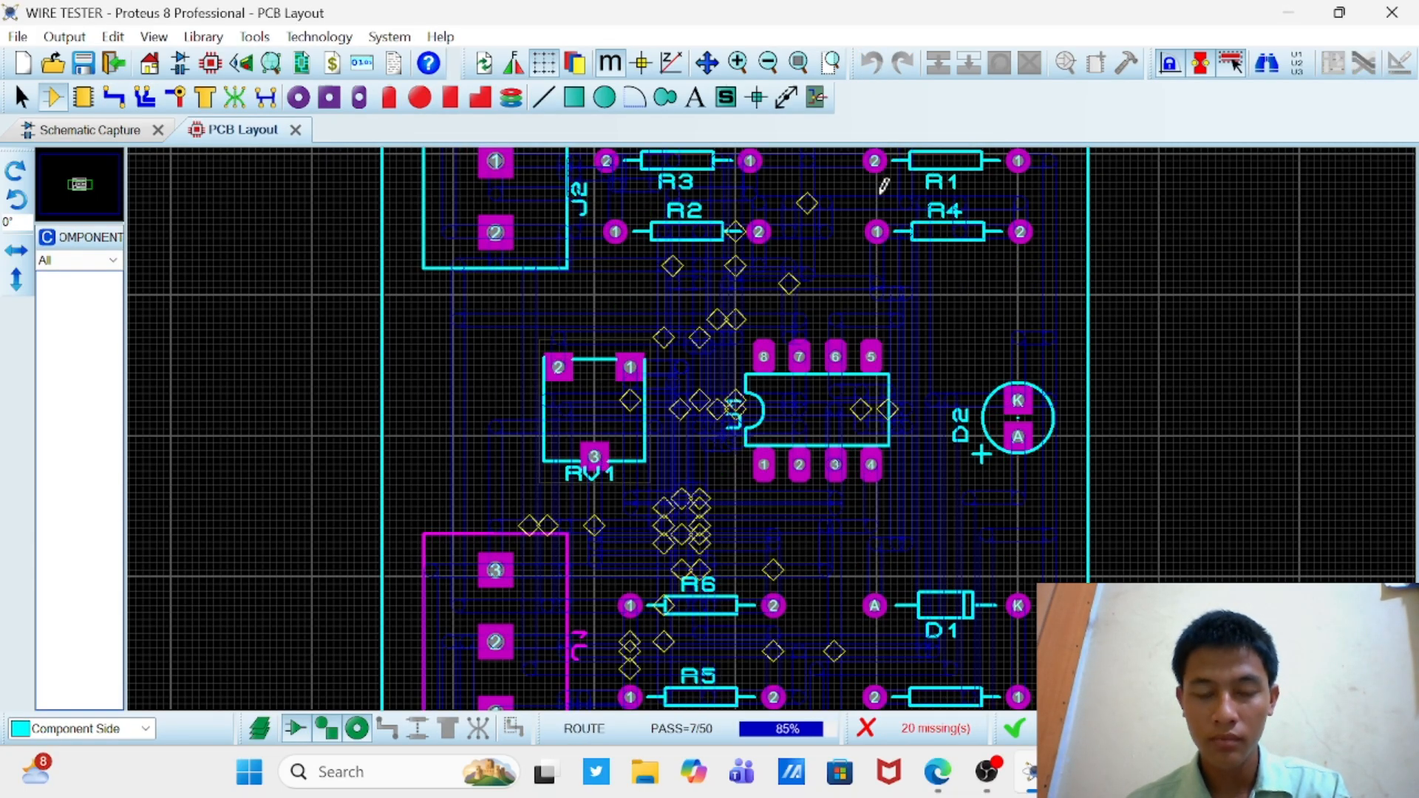
Step: Examine the new track layout around RV1, U1 and the surrounding resistors
{"action": "scroll", "coordinate": [883, 185], "scroll_direction": "down", "scroll_amount": 3}
{"action": "scroll", "coordinate": [808, 463], "scroll_direction": "up", "scroll_amount": 3}
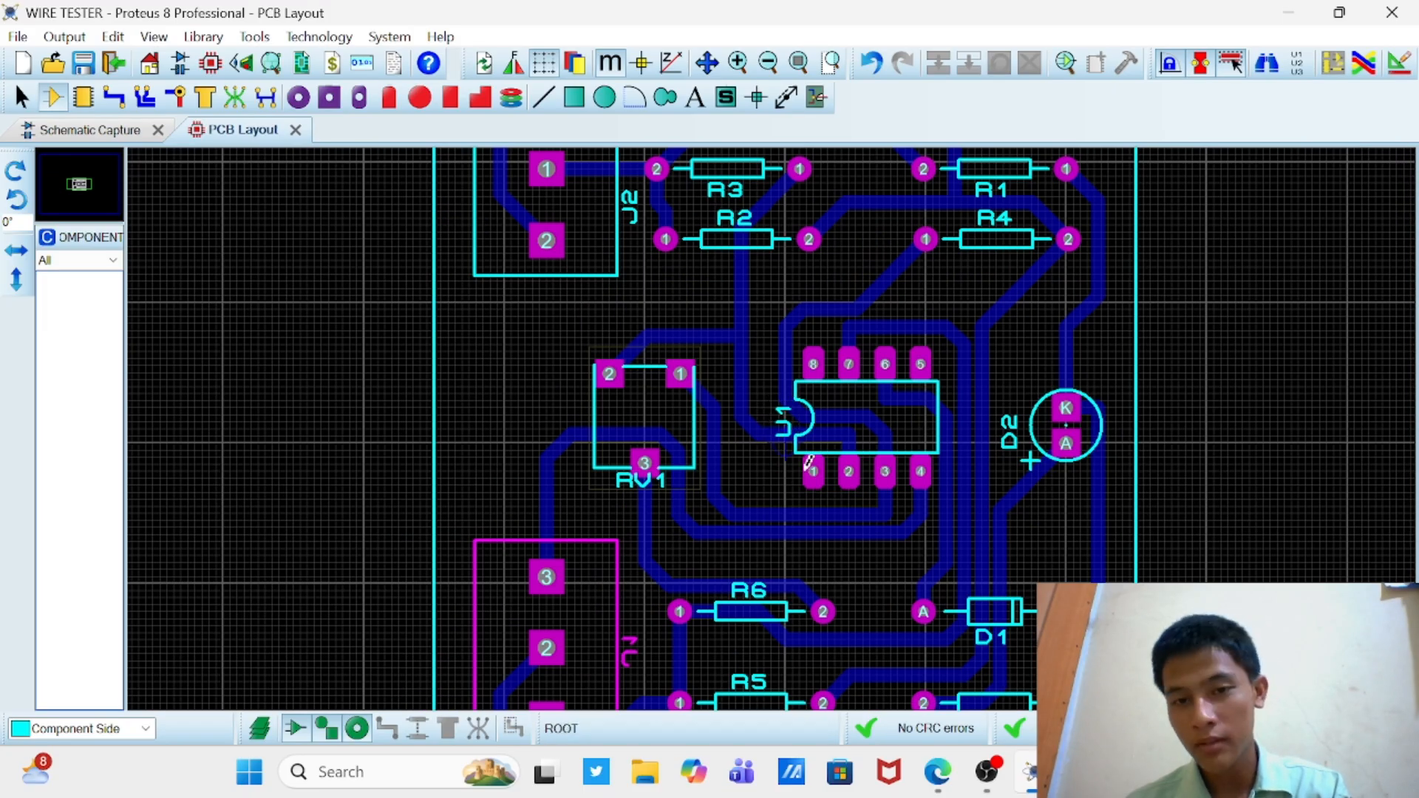
{"action": "scroll", "coordinate": [834, 472], "scroll_direction": "down", "scroll_amount": 2}
{"action": "scroll", "coordinate": [770, 425], "scroll_direction": "up", "scroll_amount": 2}
{"action": "scroll", "coordinate": [770, 427], "scroll_direction": "down", "scroll_amount": 1}
{"action": "scroll", "coordinate": [774, 443], "scroll_direction": "up", "scroll_amount": 2}
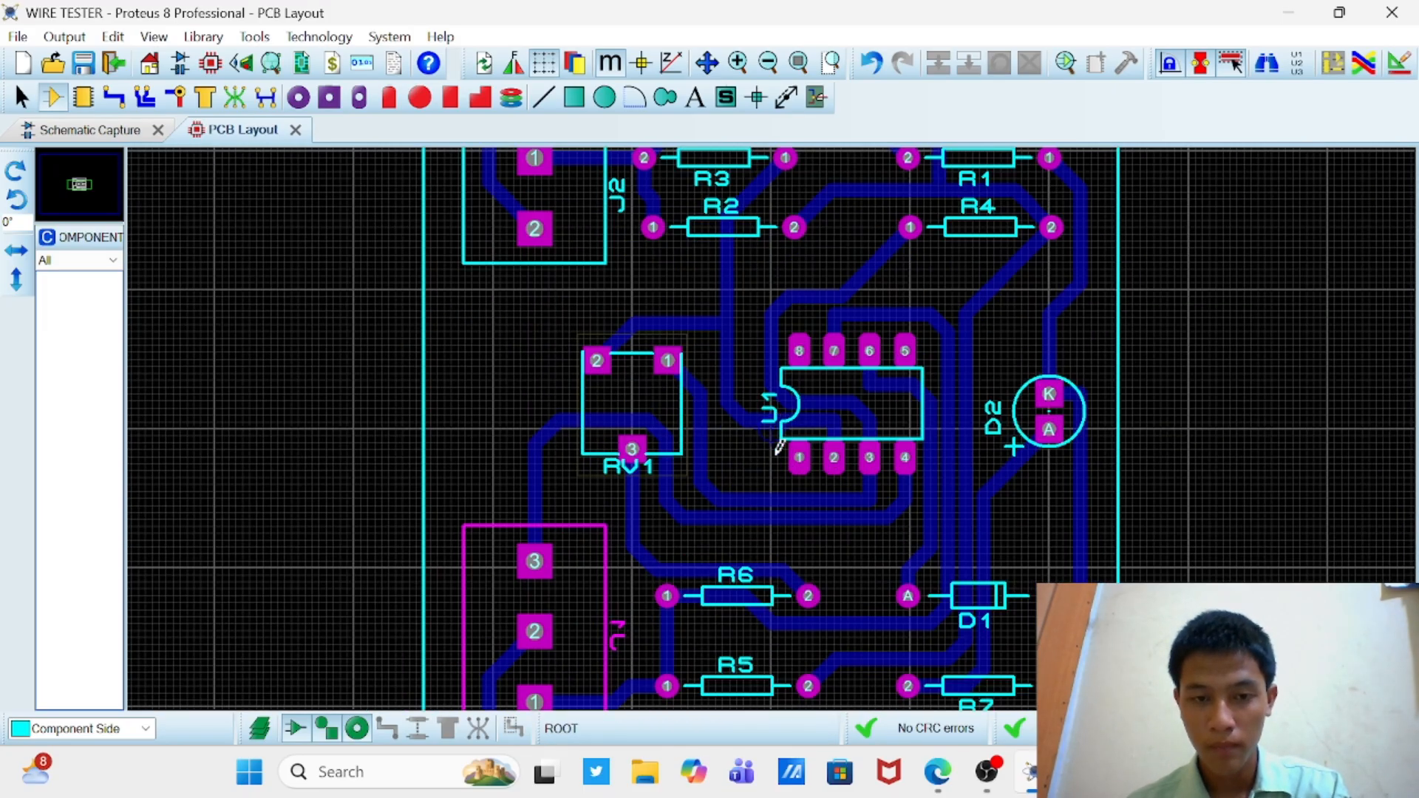
{"action": "scroll", "coordinate": [757, 437], "scroll_direction": "down", "scroll_amount": 2}
{"action": "scroll", "coordinate": [763, 434], "scroll_direction": "up", "scroll_amount": 1}
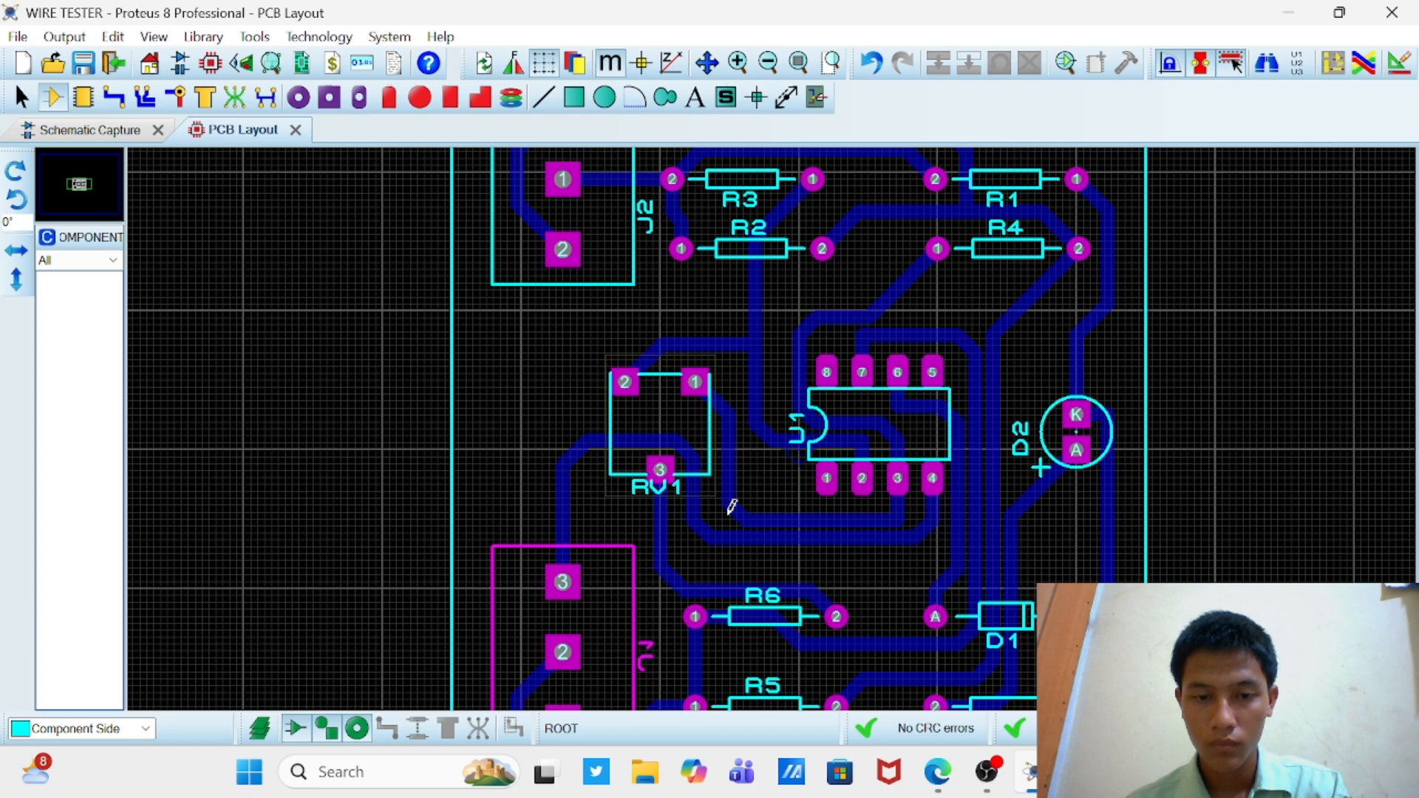
Step: Try dragging the #00007 route between J1 pin 3 and U1 pin 4, and undo the move
{"action": "left_click", "coordinate": [115, 98]}
{"action": "right_click", "coordinate": [728, 535]}
{"action": "left_click", "coordinate": [791, 204]}
{"action": "left_click", "coordinate": [697, 537]}
{"action": "left_click", "coordinate": [868, 297]}
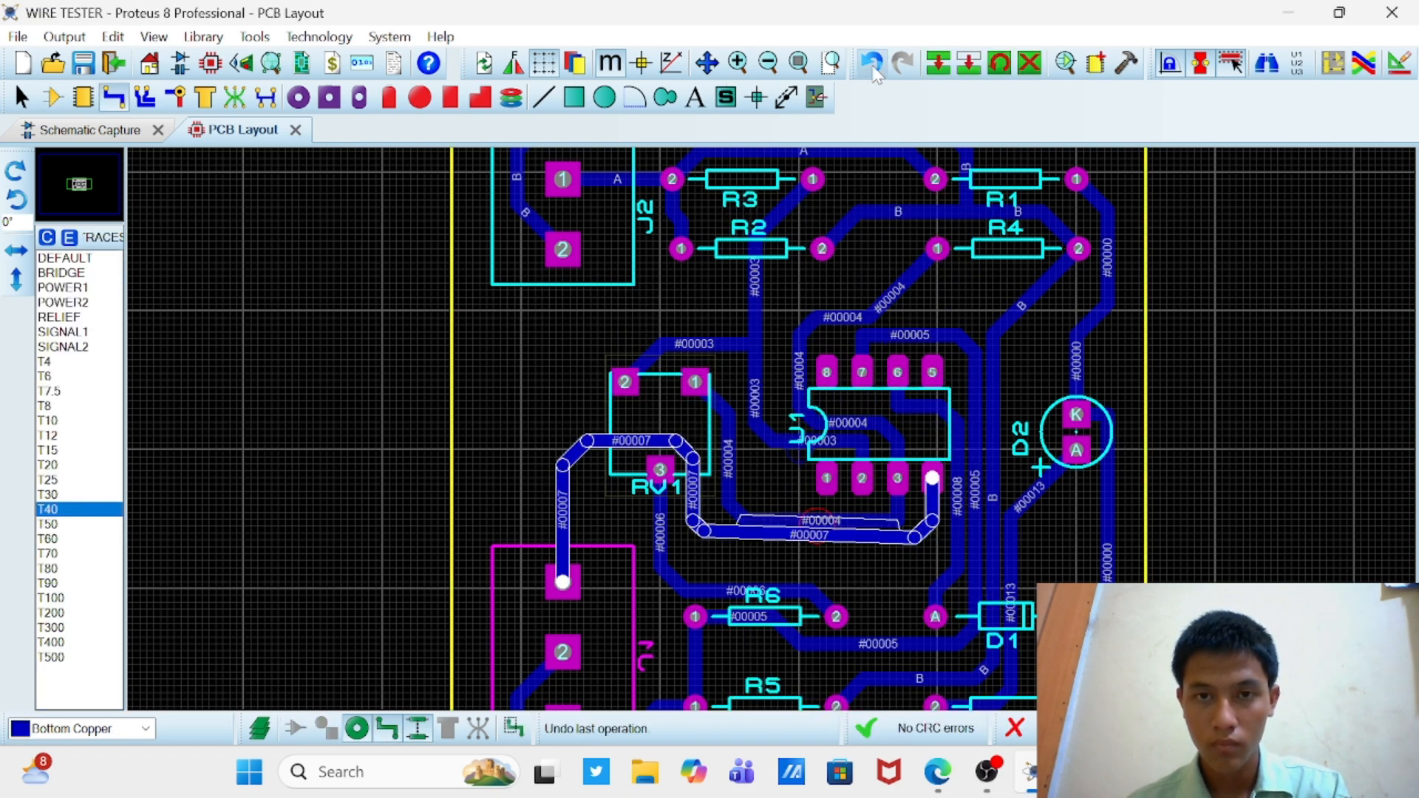
{"action": "left_click", "coordinate": [872, 64]}
Step: Drag the horizontal segment of the #00007 route below U1 further down, away from the #00004 route
{"action": "right_click", "coordinate": [704, 529]}
{"action": "left_click", "coordinate": [769, 204]}
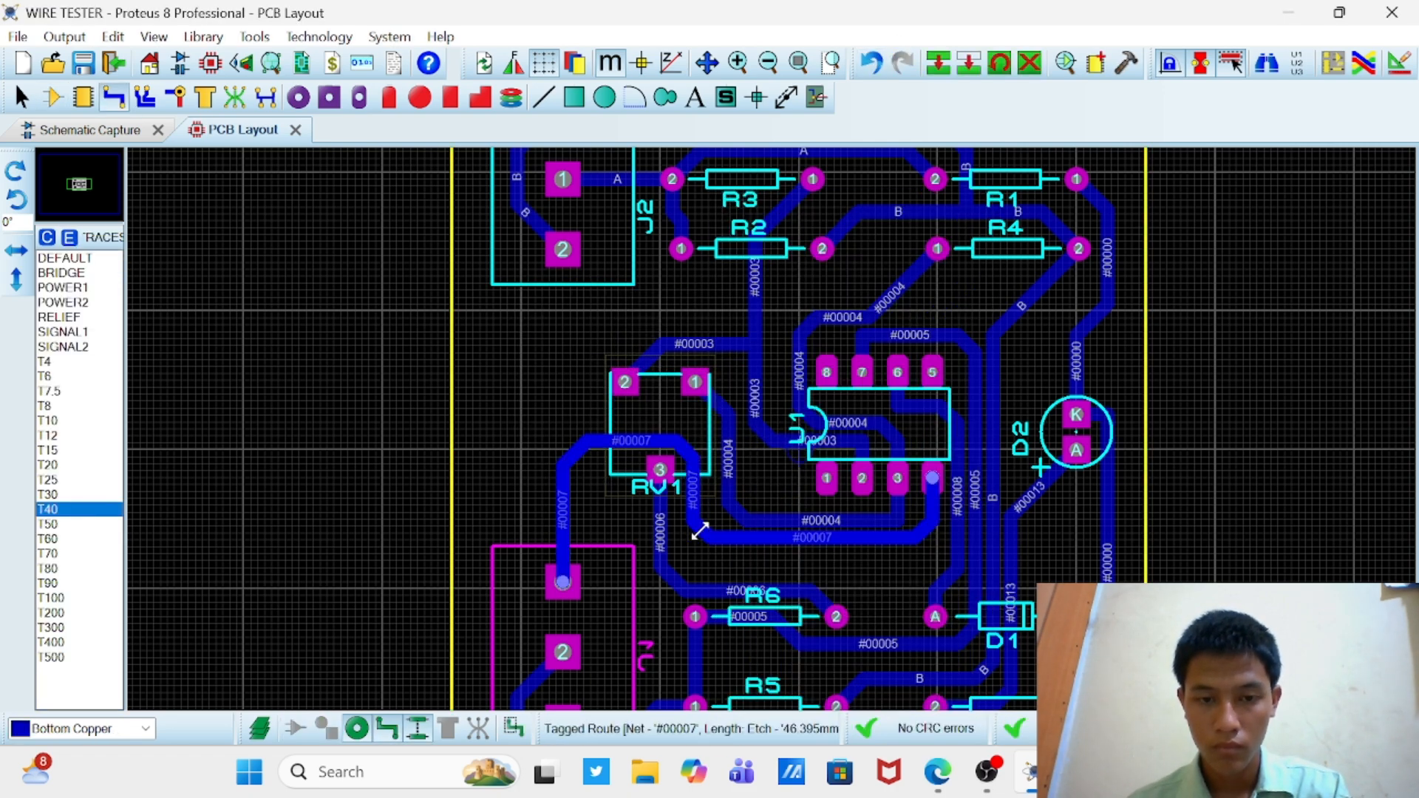
{"action": "left_click", "coordinate": [773, 565]}
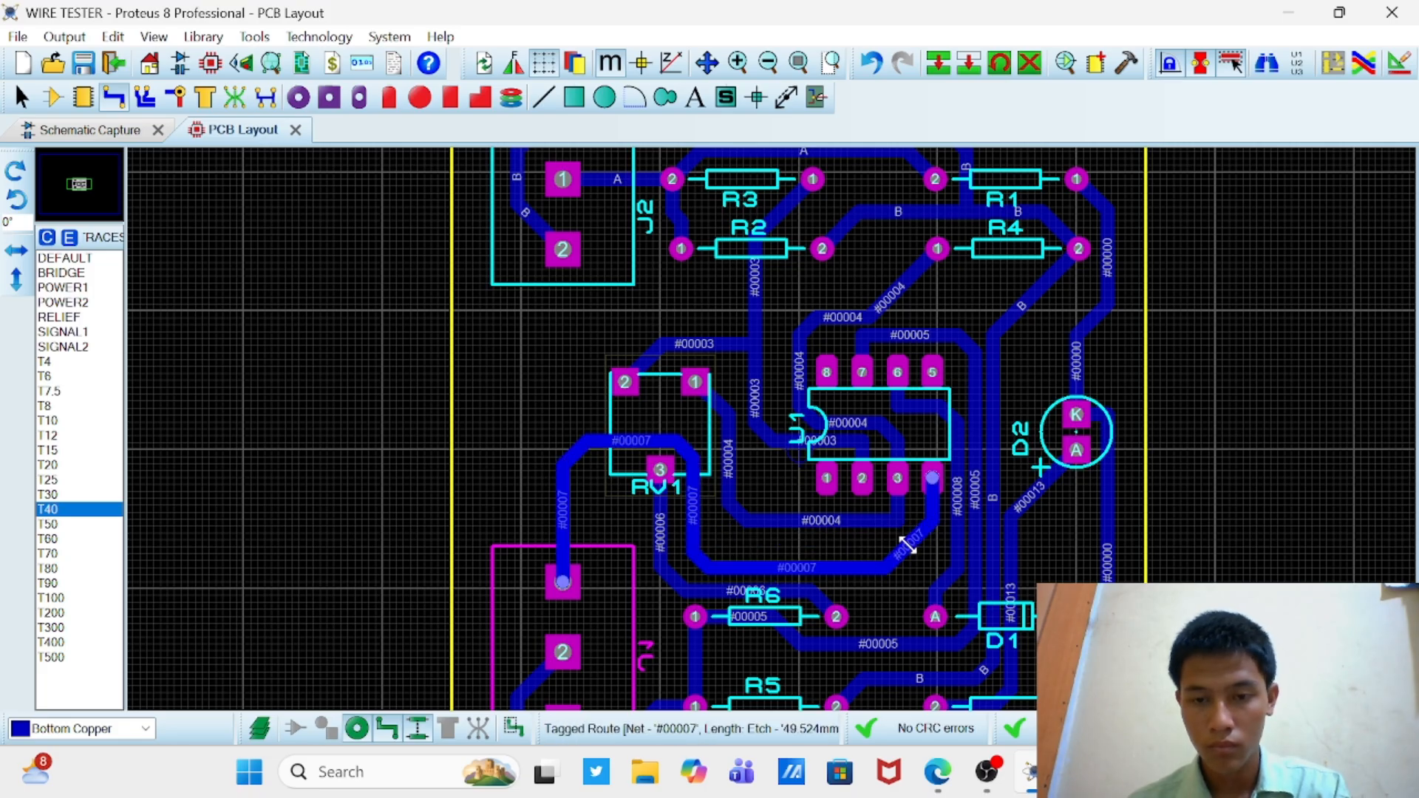
Step: Delete the #00004 route between RV1 pin 1 and U1 pin 3 and redraw it lower, just above the #00007 route
{"action": "left_click", "coordinate": [822, 512]}
{"action": "right_click", "coordinate": [849, 519]}
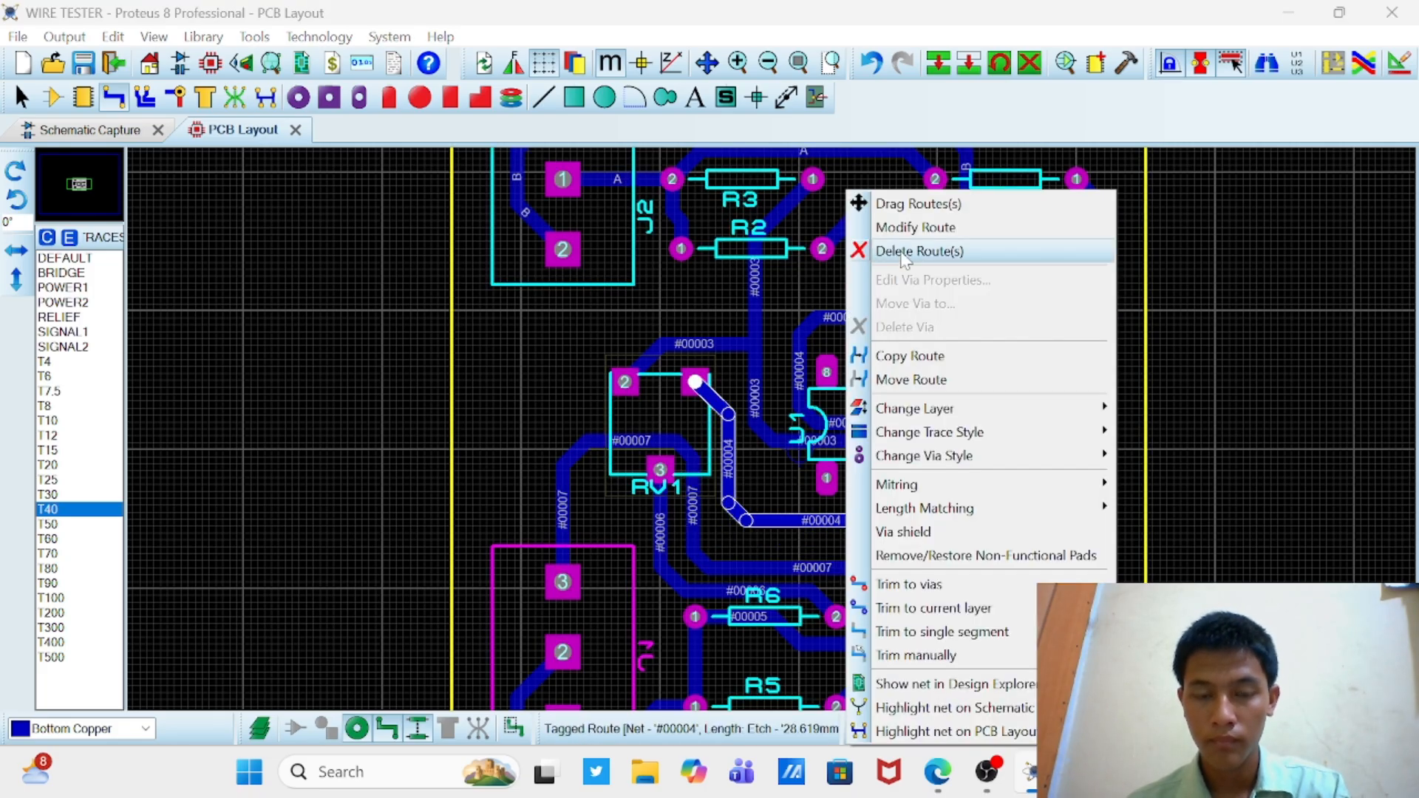
{"action": "left_click", "coordinate": [917, 159]}
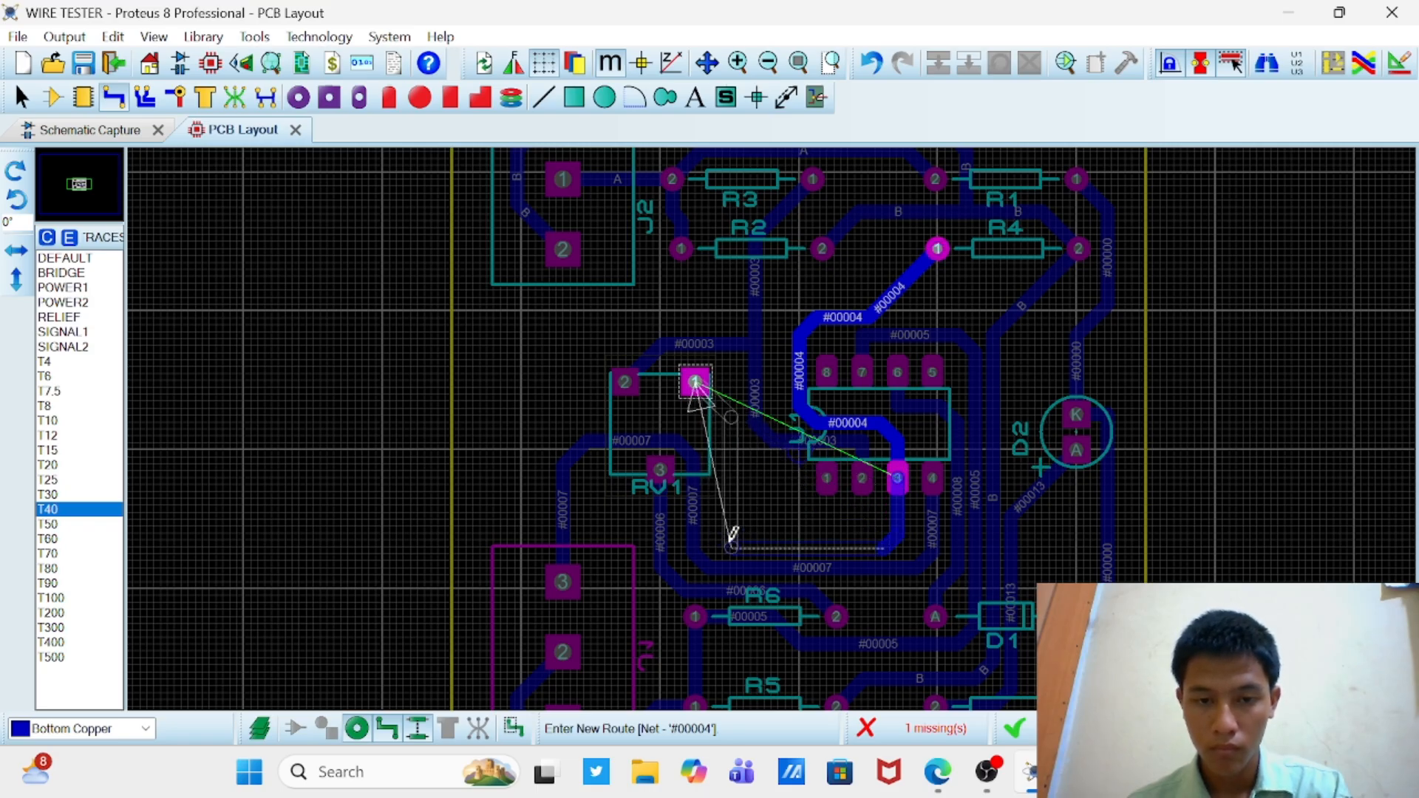
{"action": "left_click", "coordinate": [696, 381]}
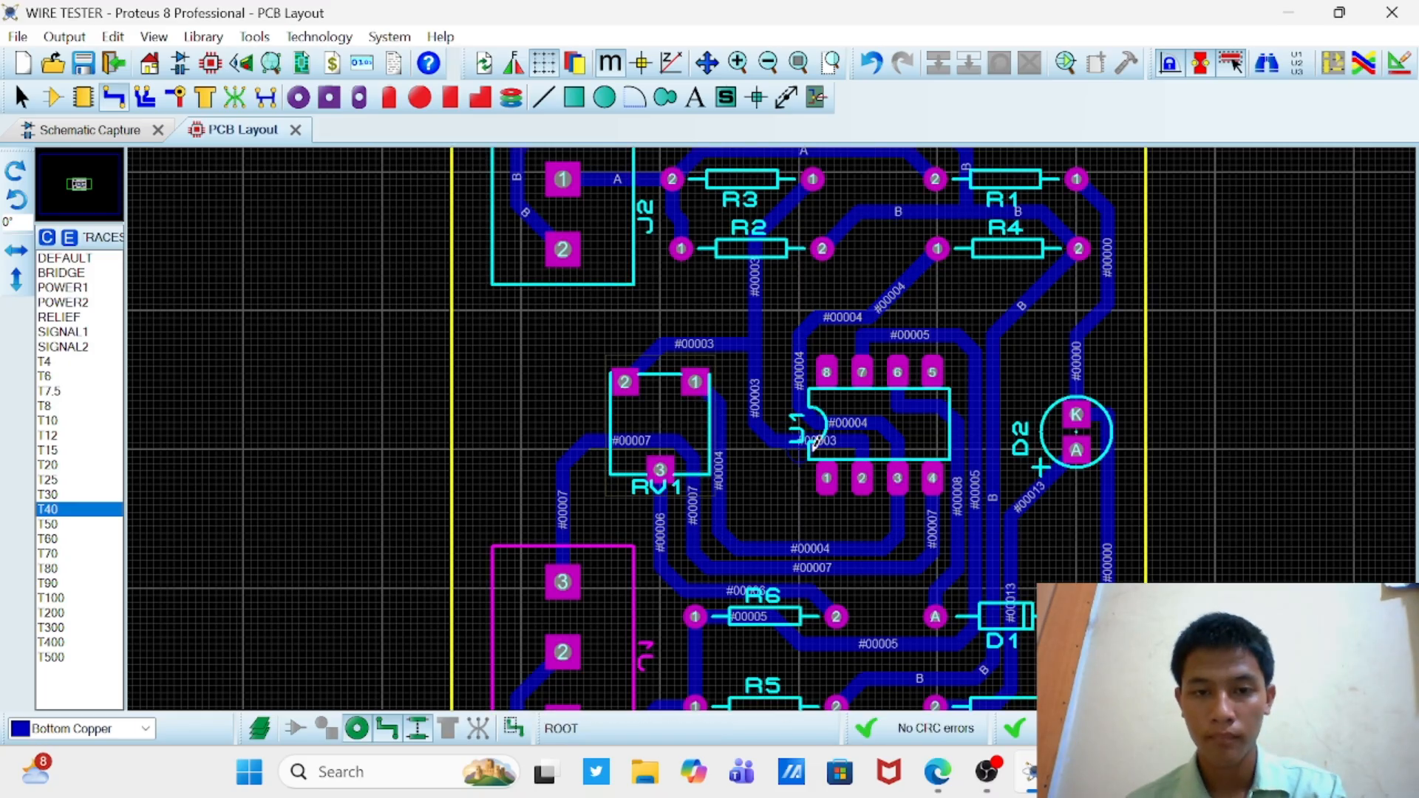
Step: Delete the #00003 route into U1 pin 2 and redraw it below U1, up to the #00003 track beside RV1
{"action": "right_click", "coordinate": [828, 443]}
{"action": "left_click", "coordinate": [872, 252]}
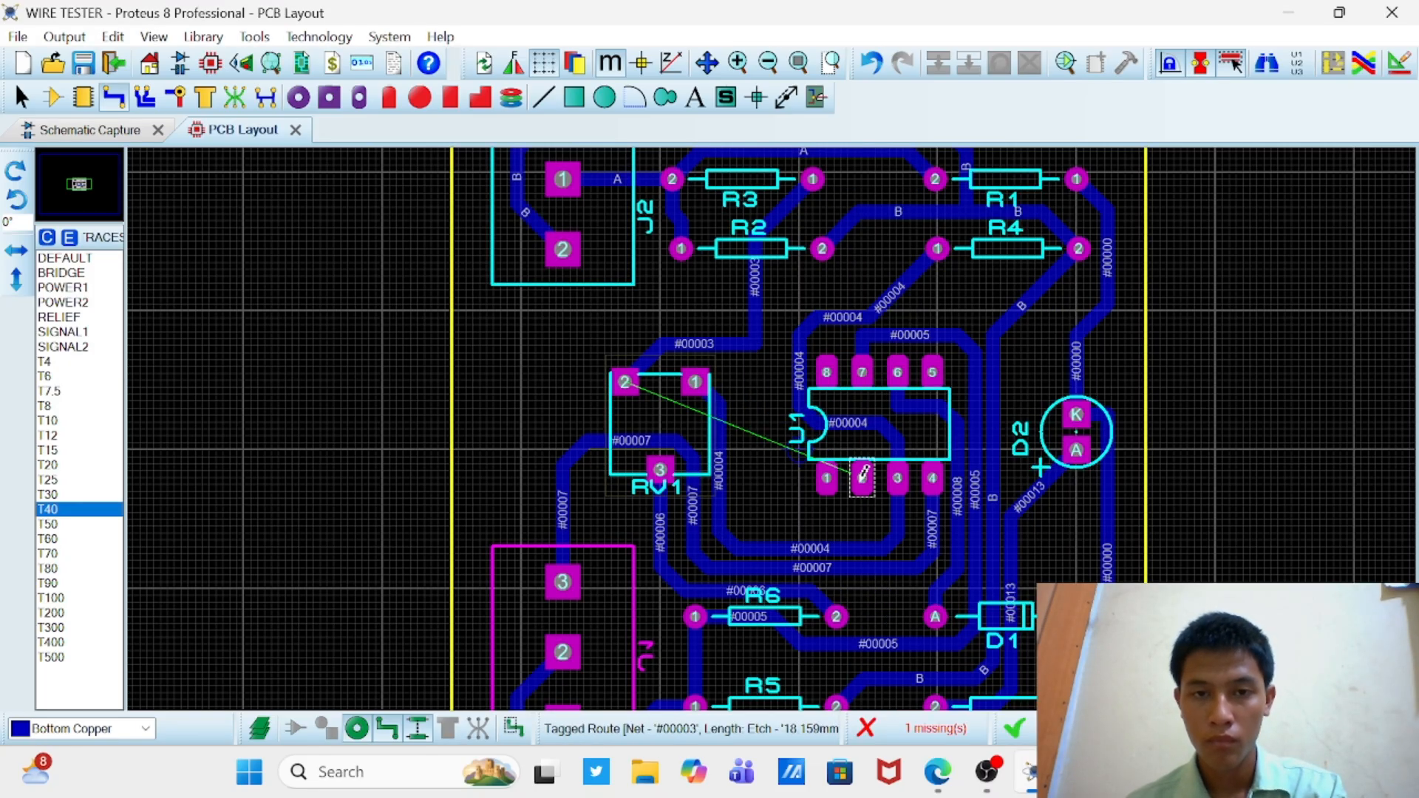
{"action": "left_click", "coordinate": [864, 473]}
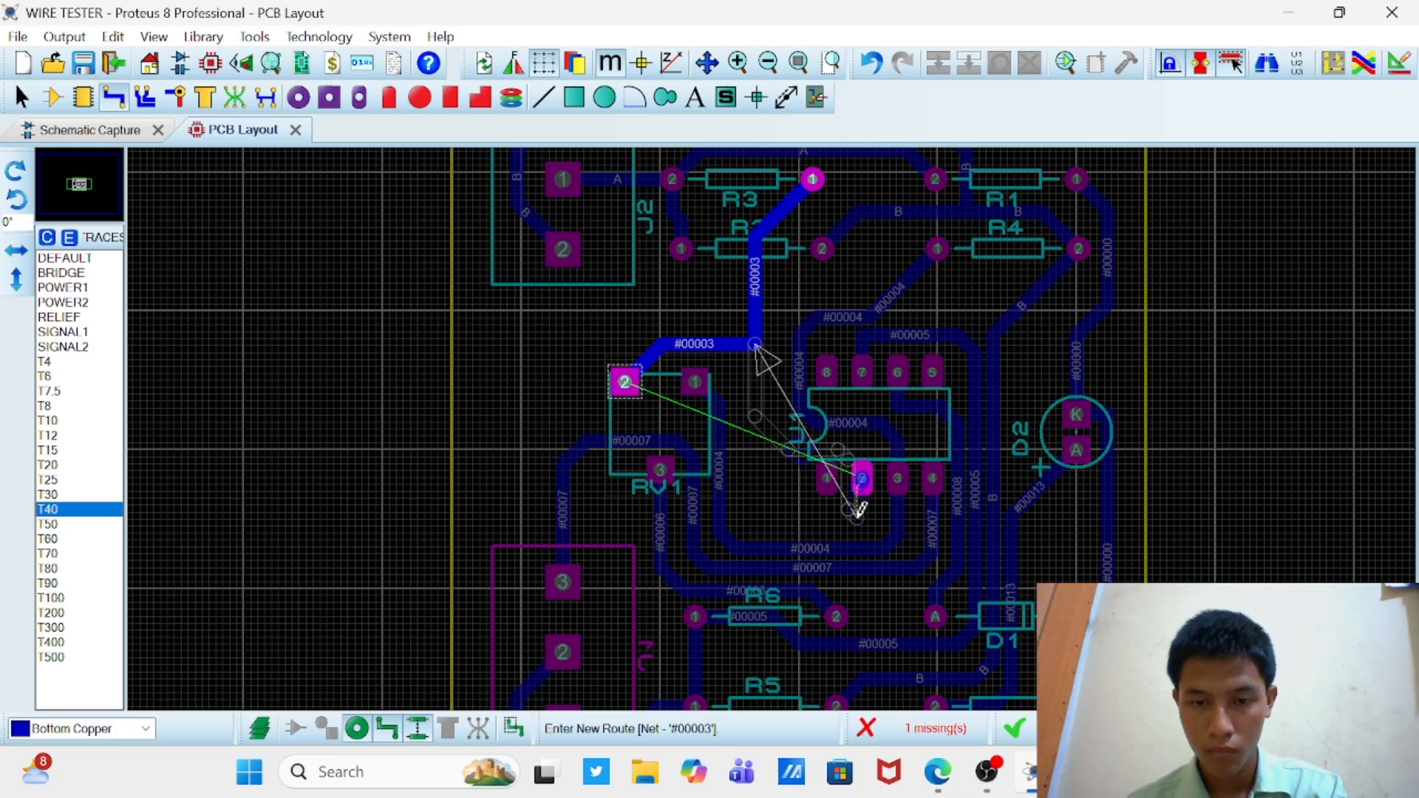
{"action": "scroll", "coordinate": [857, 481], "scroll_direction": "up", "scroll_amount": 1}
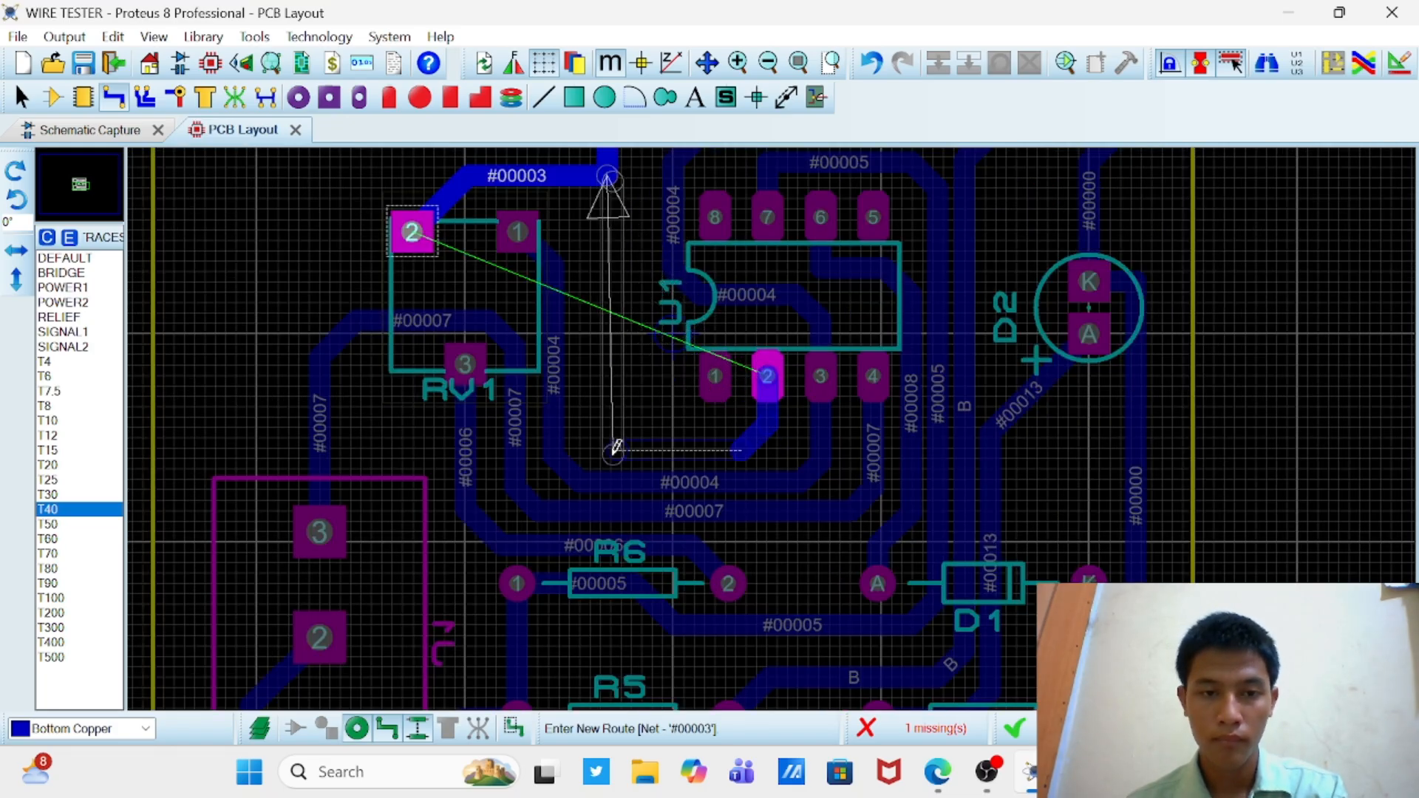
{"action": "left_click", "coordinate": [592, 430]}
{"action": "left_click", "coordinate": [584, 178]}
{"action": "scroll", "coordinate": [726, 307], "scroll_direction": "down", "scroll_amount": 3}
{"action": "scroll", "coordinate": [769, 447], "scroll_direction": "up", "scroll_amount": 2}
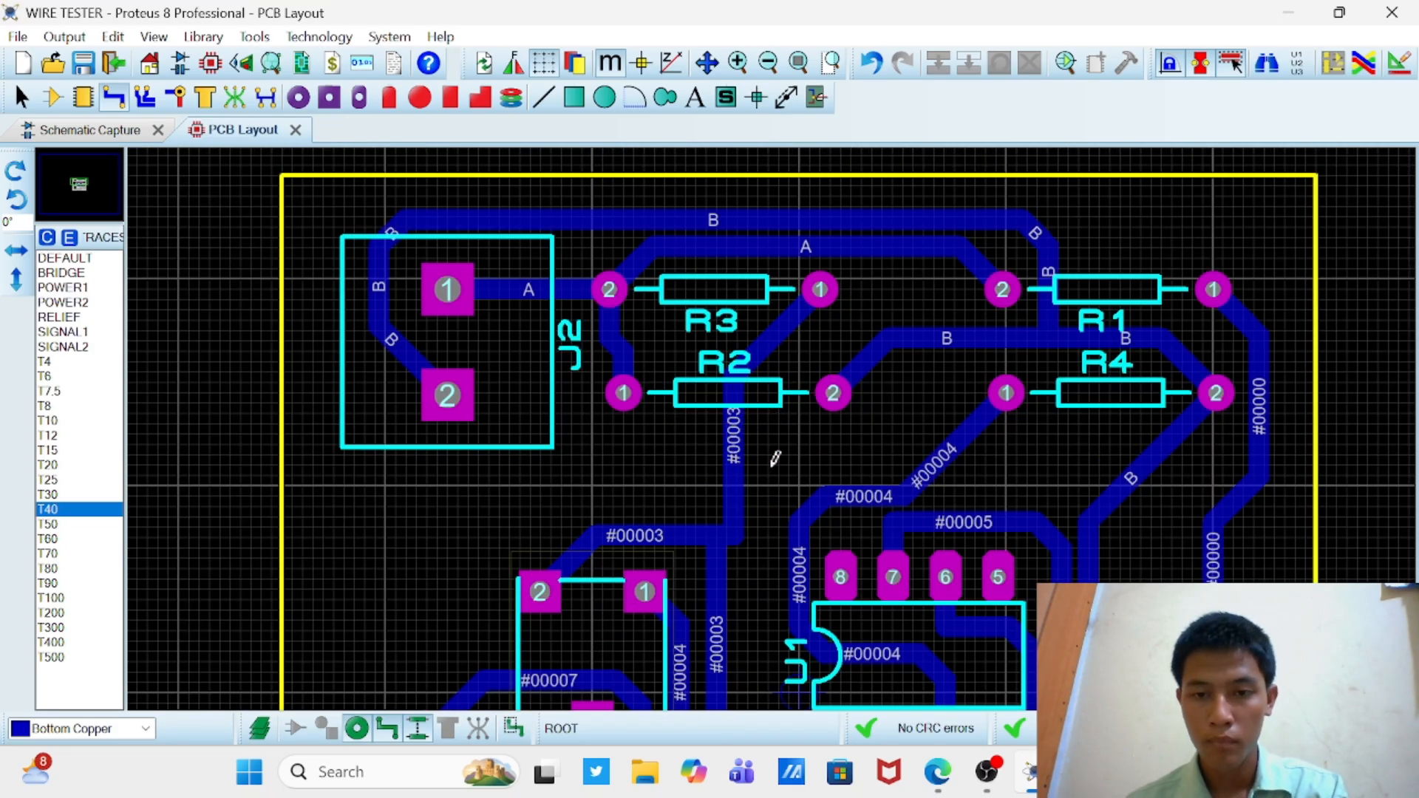
Step: Drag the long horizontal segment of the net B route above R3 up towards the board's upper edge
{"action": "scroll", "coordinate": [770, 446], "scroll_direction": "down", "scroll_amount": 1}
{"action": "right_click", "coordinate": [755, 290]}
{"action": "left_click", "coordinate": [802, 202]}
{"action": "left_click", "coordinate": [737, 273]}
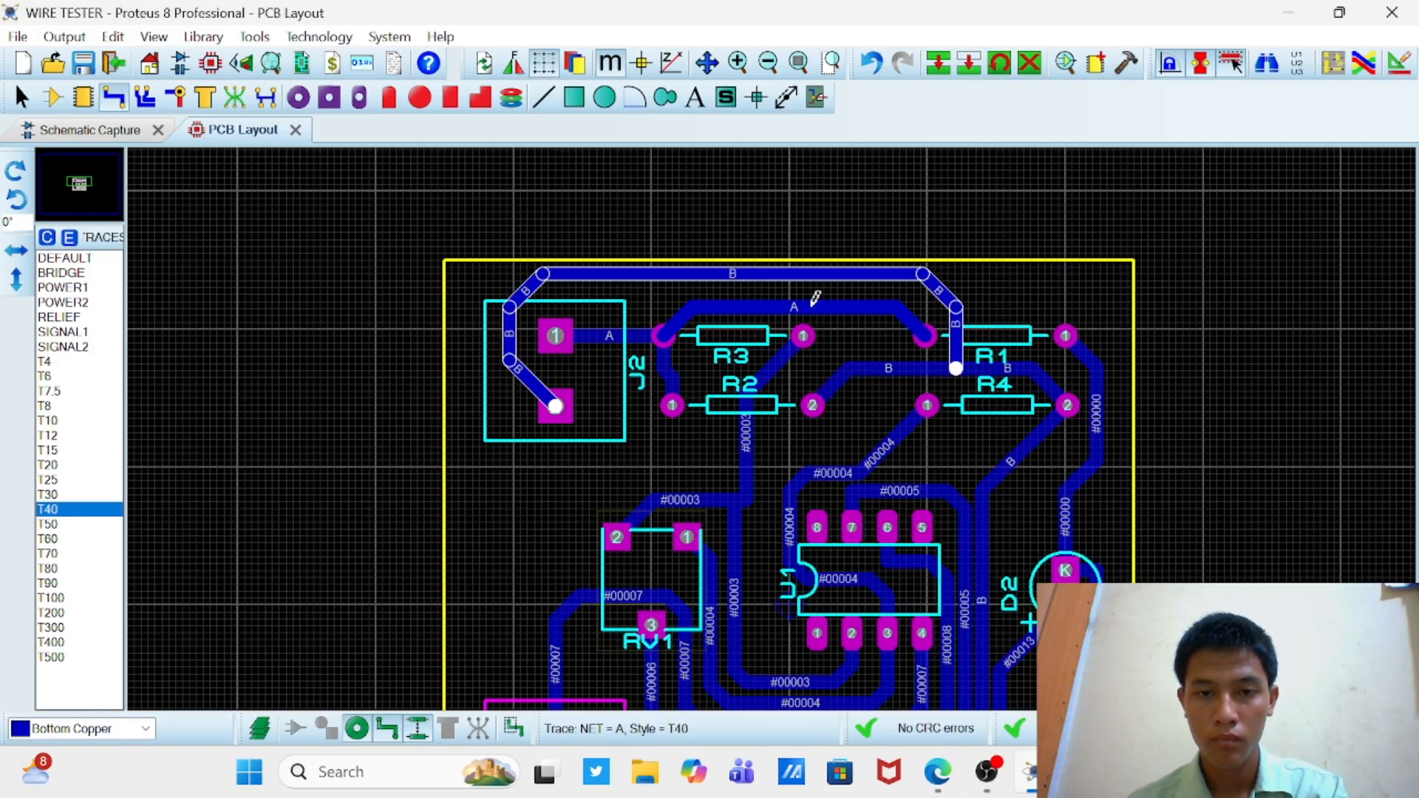
Step: Drag the horizontal segment of the net A route above R3 up towards the net B track
{"action": "right_click", "coordinate": [819, 305]}
{"action": "left_click", "coordinate": [865, 203]}
{"action": "left_click", "coordinate": [803, 296]}
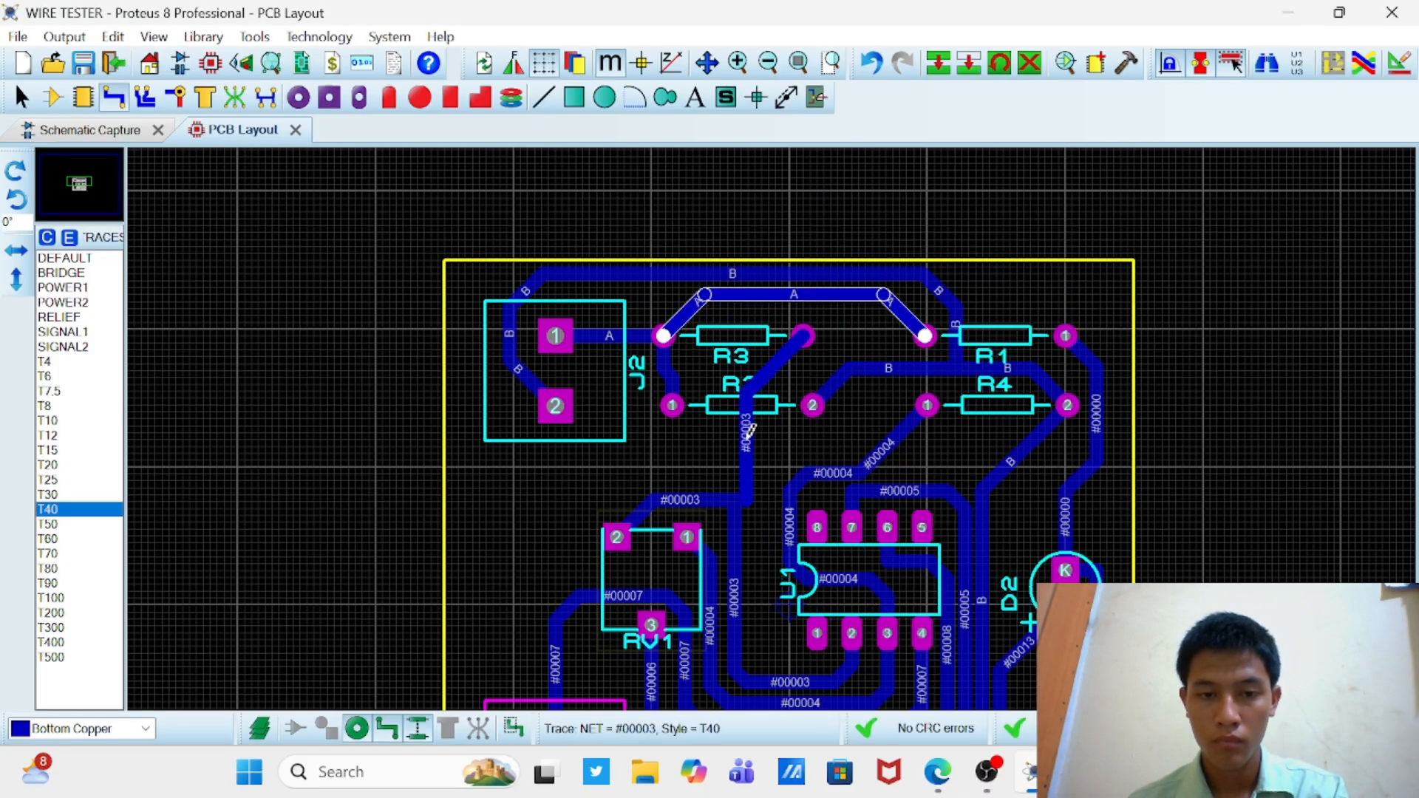
Step: Delete the #00004 route between R4 pin 1 and U1 pin 3 and redraw it around R3 pin 1 and RV1 pin 2 to RV1 pin 1
{"action": "scroll", "coordinate": [773, 432], "scroll_direction": "down", "scroll_amount": 1}
{"action": "scroll", "coordinate": [754, 650], "scroll_direction": "up", "scroll_amount": 1}
{"action": "right_click", "coordinate": [902, 319]}
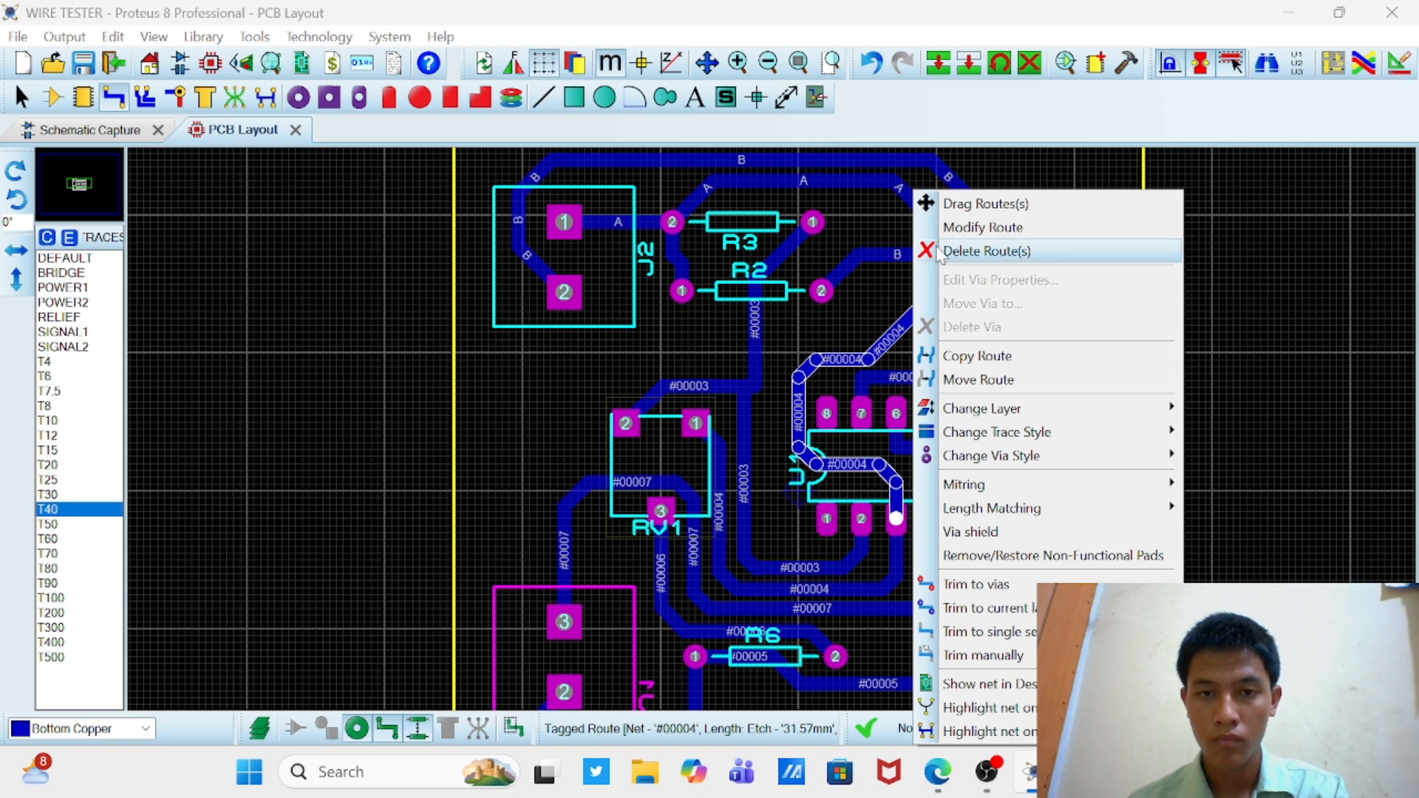
{"action": "left_click", "coordinate": [954, 253]}
{"action": "left_click", "coordinate": [937, 290]}
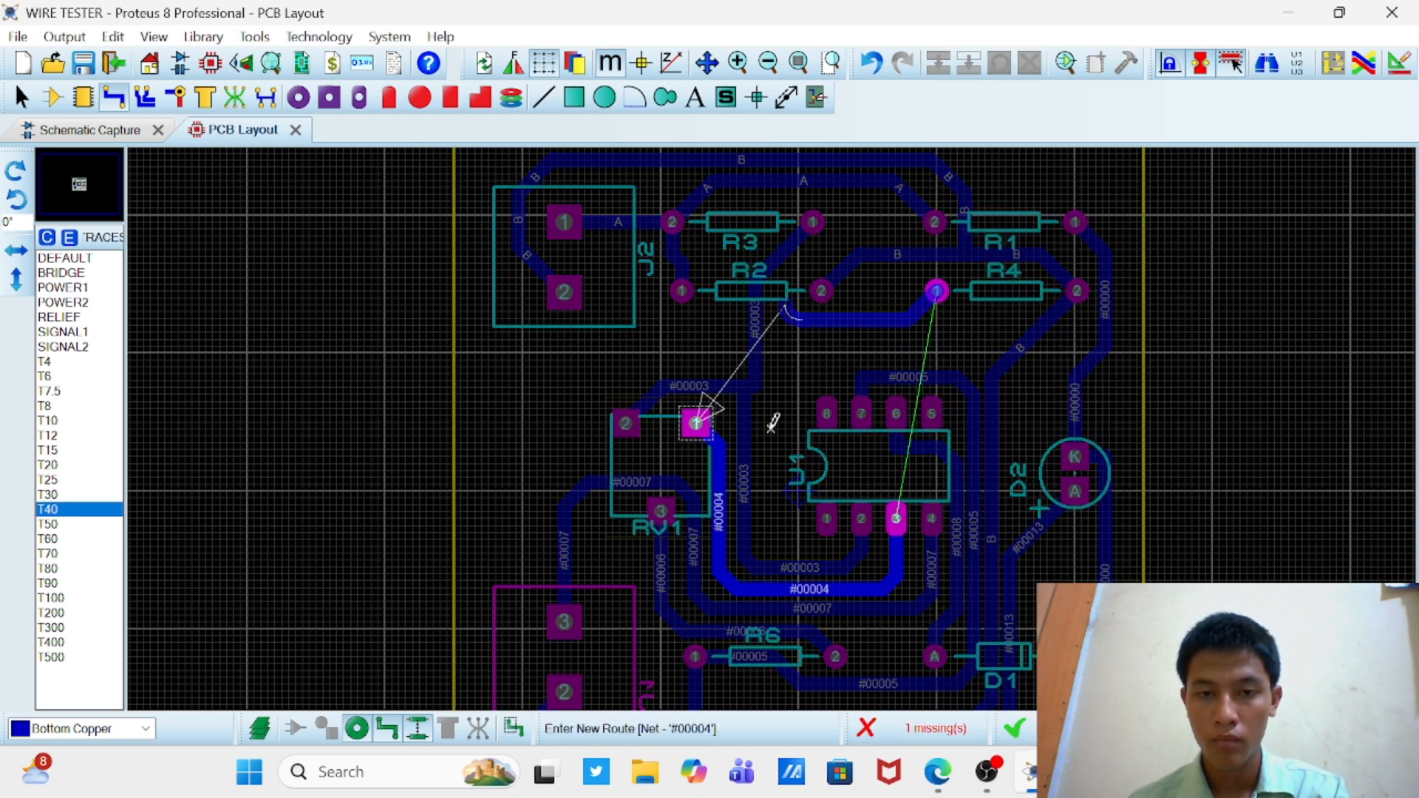
{"action": "scroll", "coordinate": [772, 403], "scroll_direction": "up", "scroll_amount": 1}
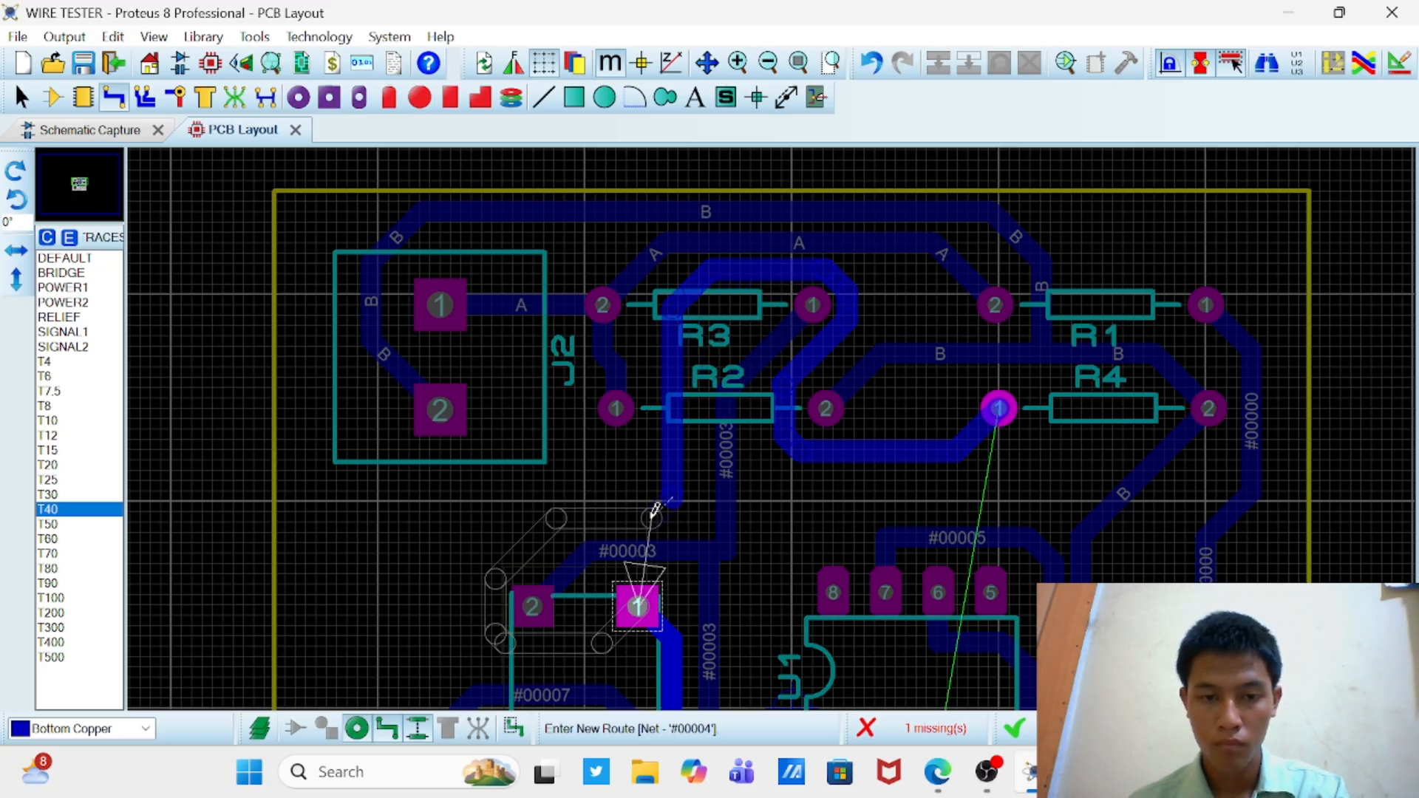
{"action": "scroll", "coordinate": [569, 525], "scroll_direction": "down", "scroll_amount": 1}
{"action": "scroll", "coordinate": [585, 547], "scroll_direction": "up", "scroll_amount": 1}
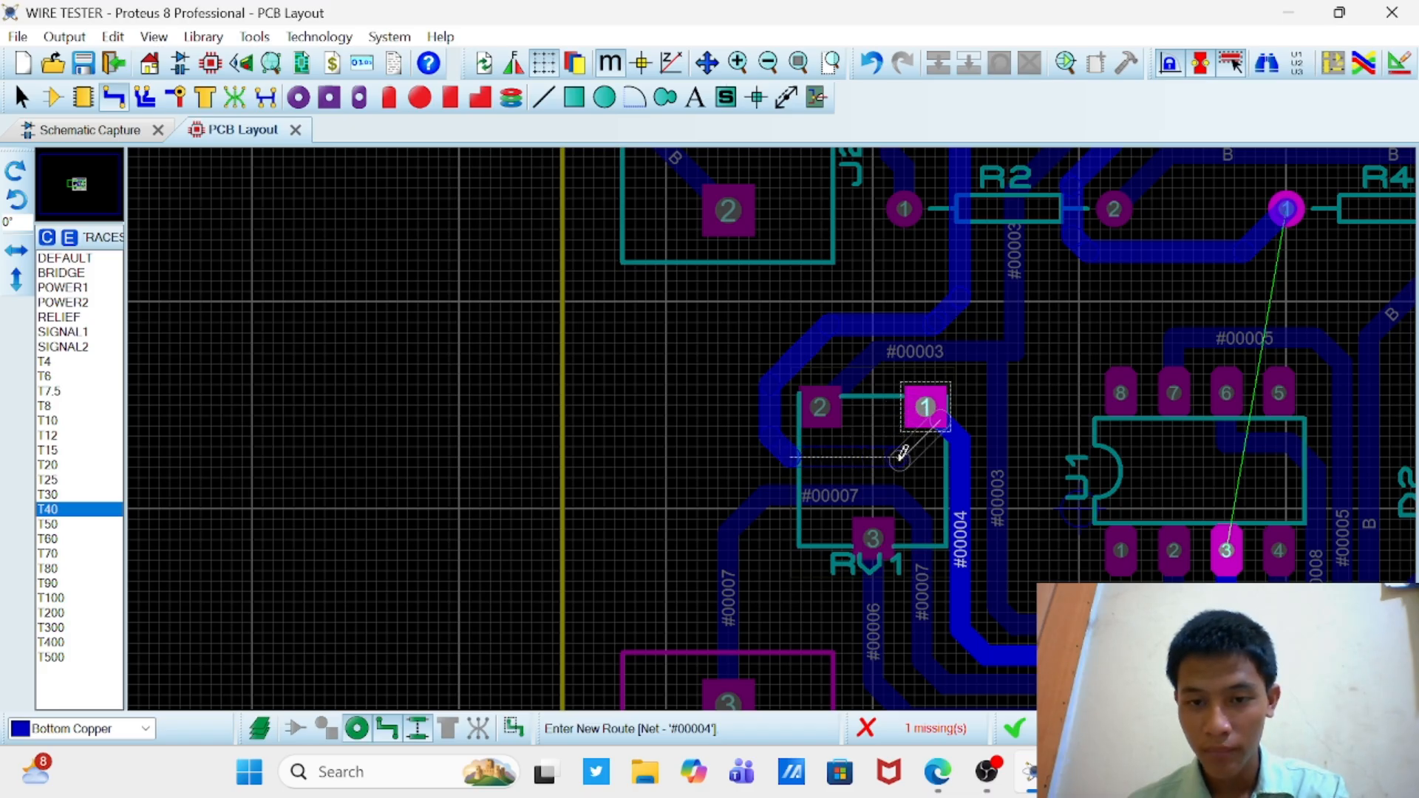
{"action": "left_click", "coordinate": [901, 455]}
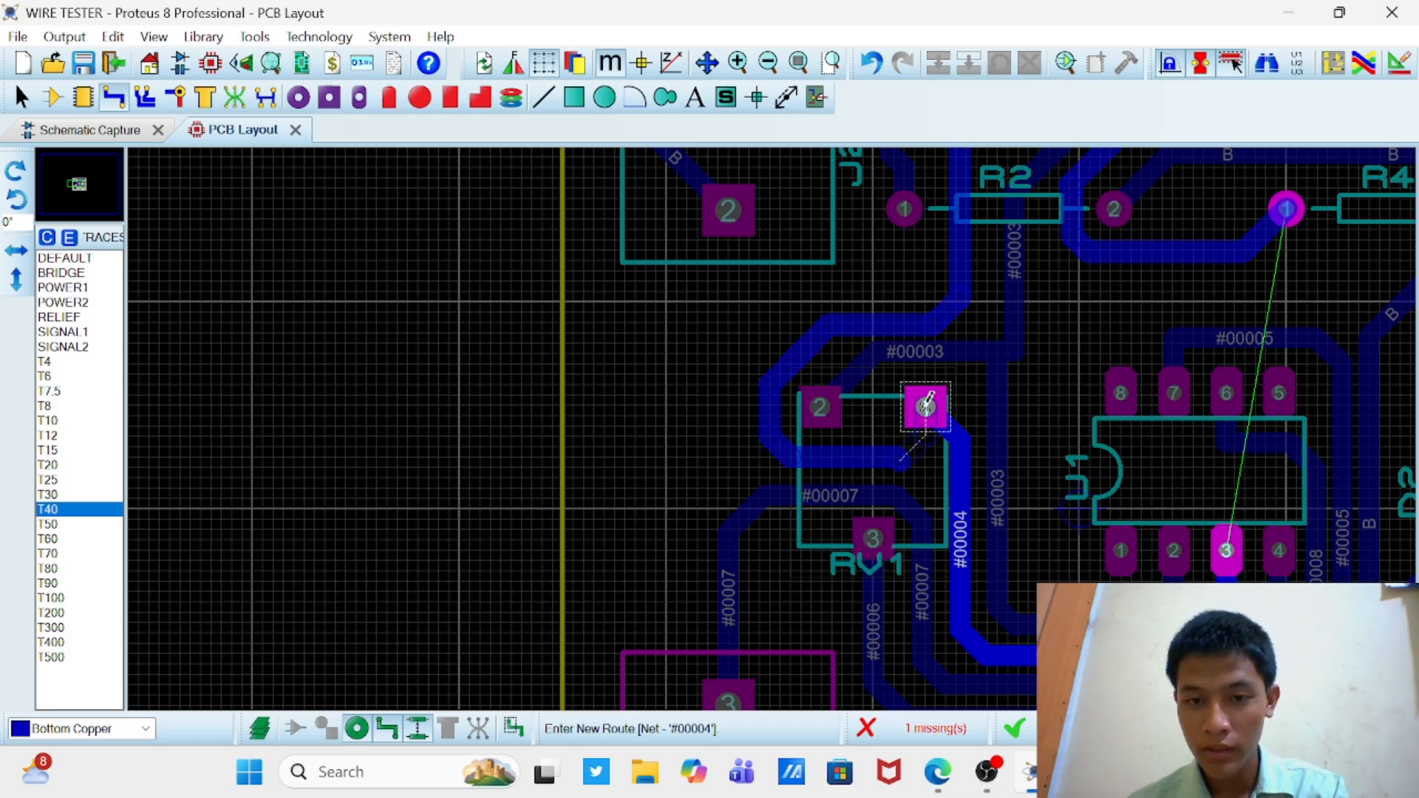
{"action": "left_click", "coordinate": [925, 406]}
{"action": "scroll", "coordinate": [926, 406], "scroll_direction": "down", "scroll_amount": 1}
{"action": "scroll", "coordinate": [704, 399], "scroll_direction": "down", "scroll_amount": 1}
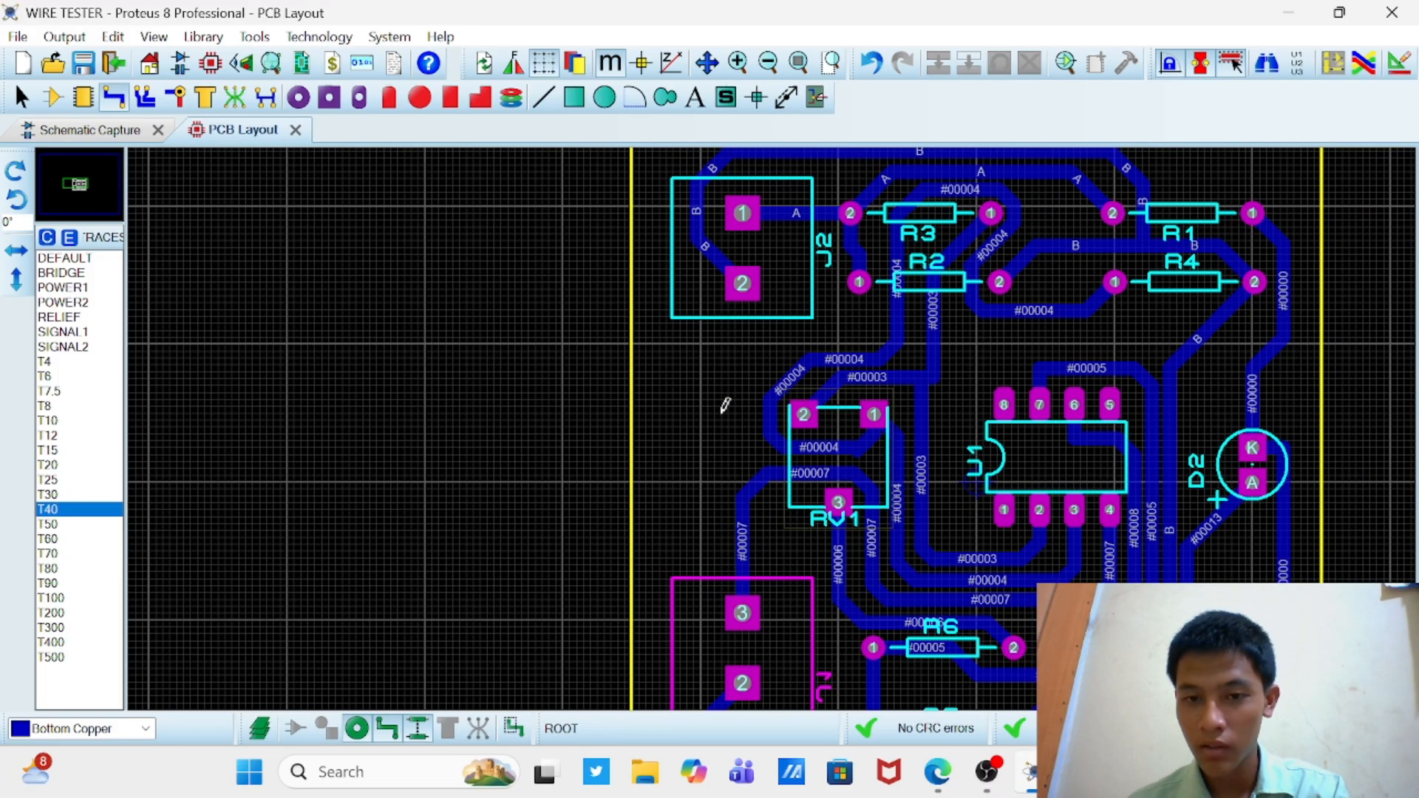
{"action": "scroll", "coordinate": [724, 406], "scroll_direction": "down", "scroll_amount": 1}
{"action": "scroll", "coordinate": [774, 422], "scroll_direction": "up", "scroll_amount": 1}
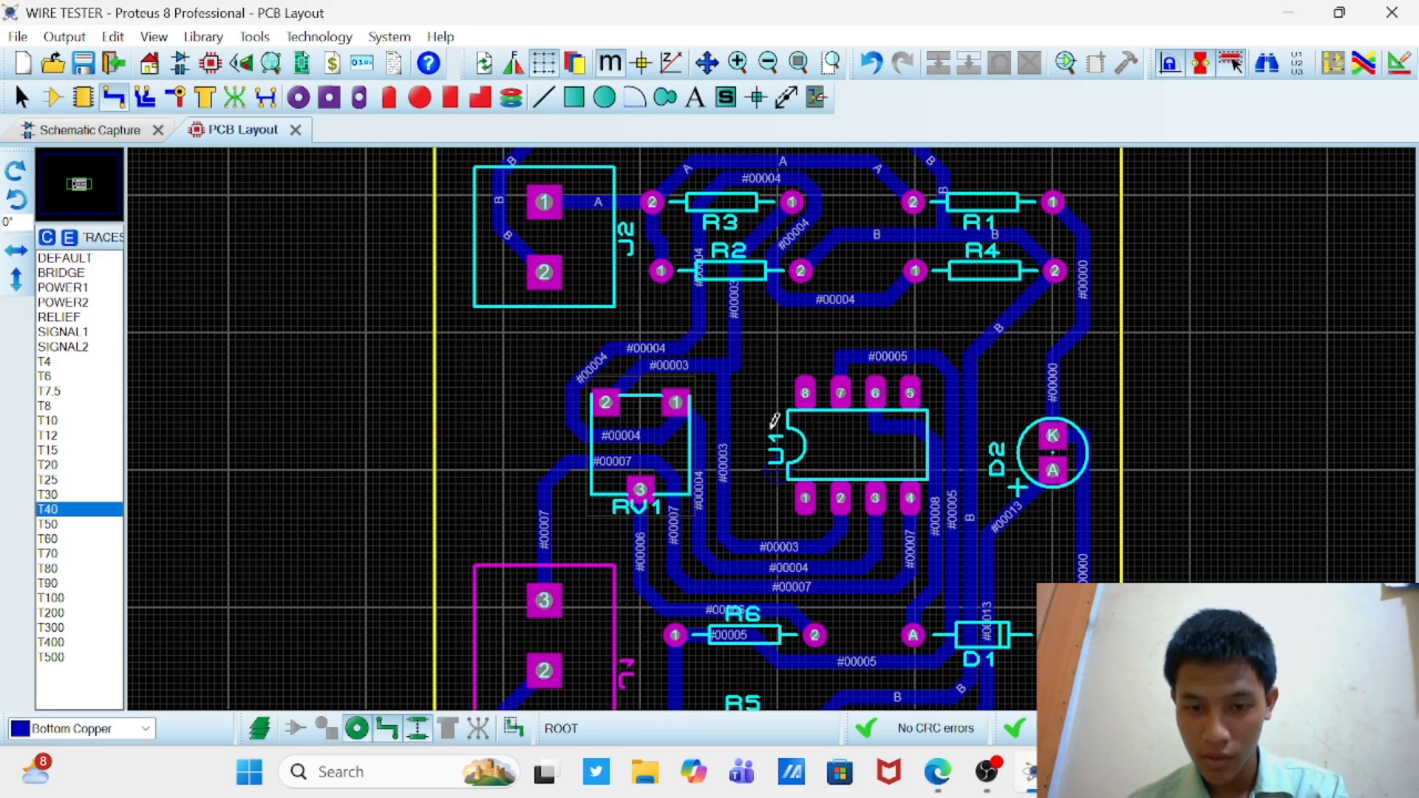
{"action": "scroll", "coordinate": [774, 421], "scroll_direction": "down", "scroll_amount": 2}
{"action": "scroll", "coordinate": [777, 435], "scroll_direction": "up", "scroll_amount": 1}
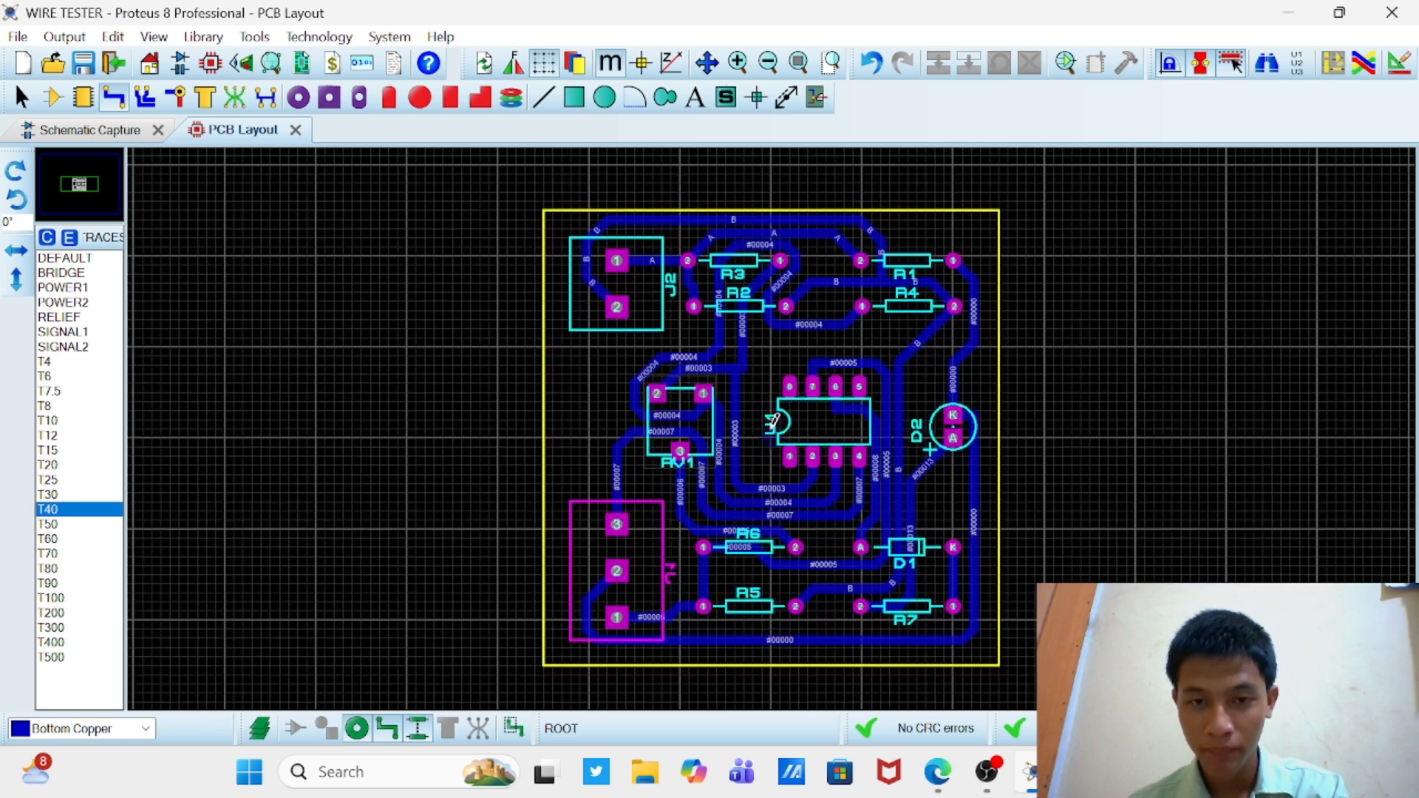
{"action": "scroll", "coordinate": [775, 423], "scroll_direction": "up", "scroll_amount": 1}
{"action": "scroll", "coordinate": [772, 422], "scroll_direction": "down", "scroll_amount": 1}
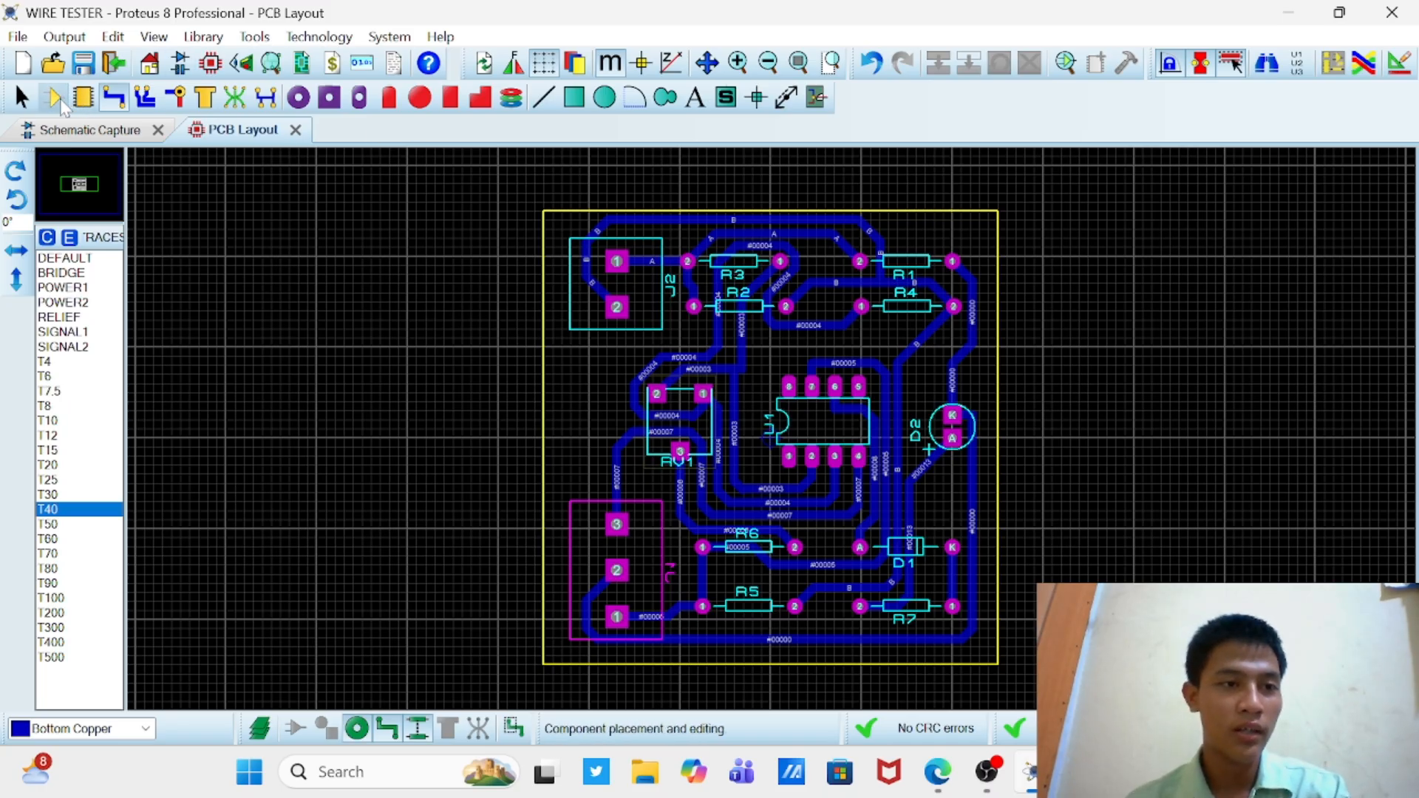
Step: Leave track routing for selection mode and inspect the assembled board in the 3D Visualizer from a tilted angle
{"action": "left_click", "coordinate": [22, 97]}
{"action": "left_click", "coordinate": [31, 102]}
{"action": "left_click", "coordinate": [51, 100]}
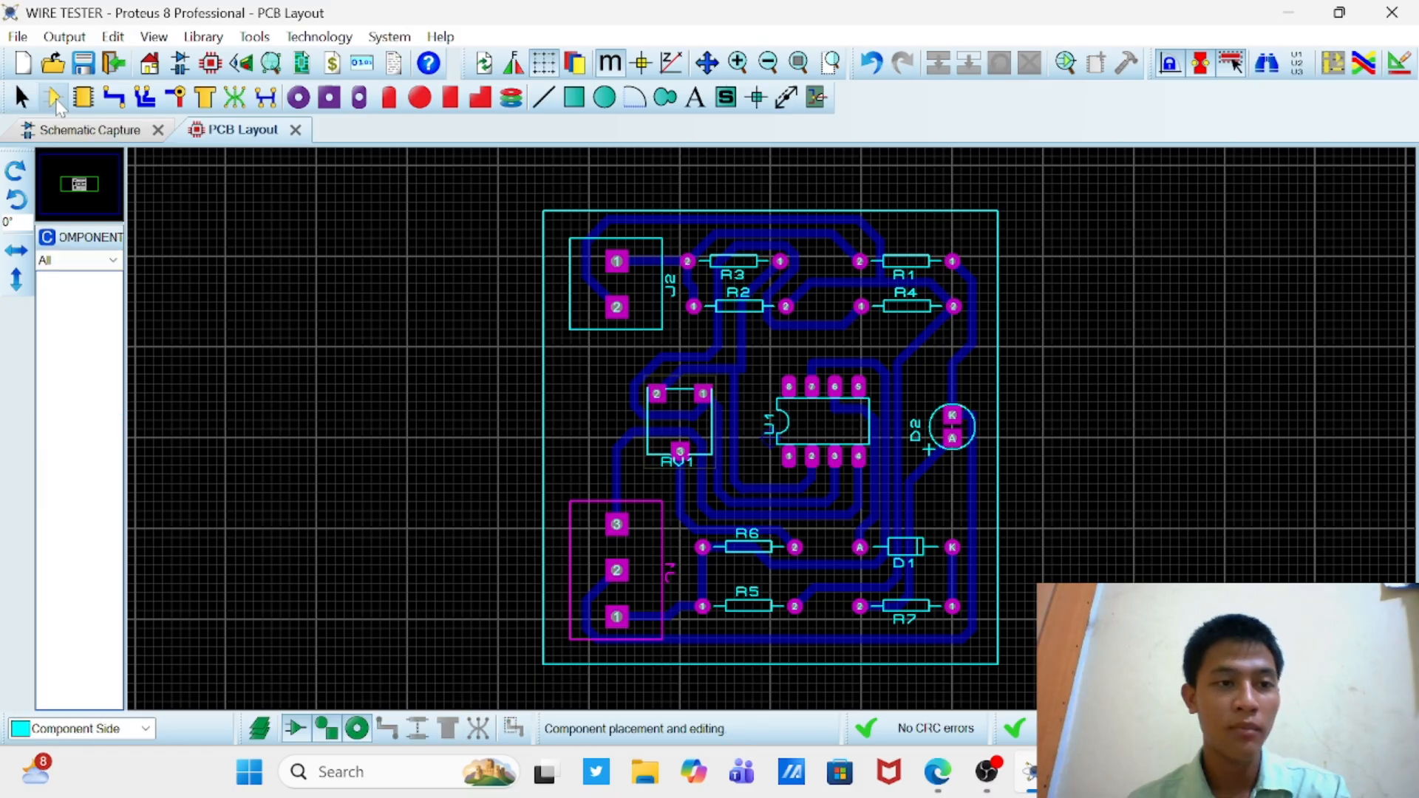
{"action": "left_click", "coordinate": [29, 101]}
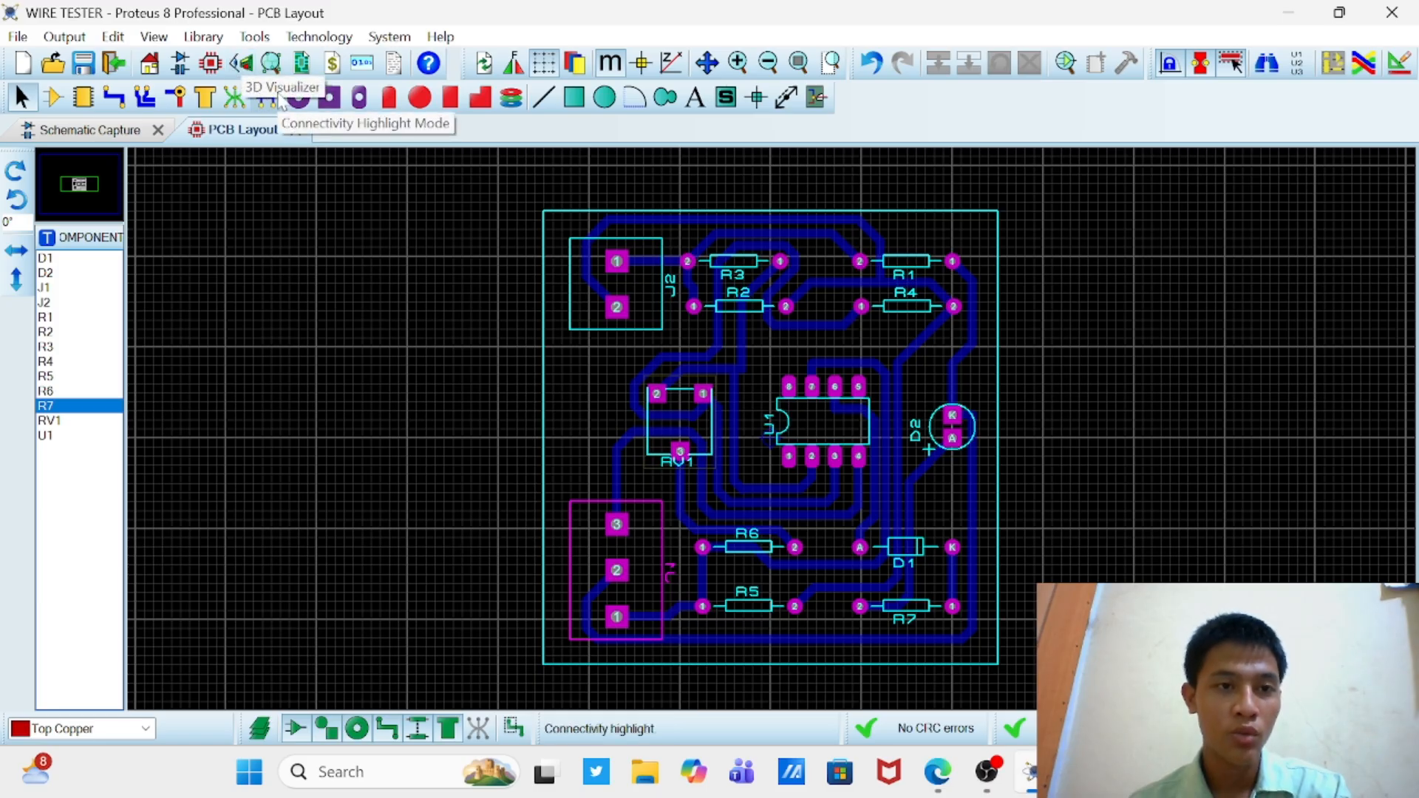
{"action": "left_click", "coordinate": [241, 66]}
{"action": "left_click_drag", "start_coordinate": [688, 244], "coordinate": [713, 440]}
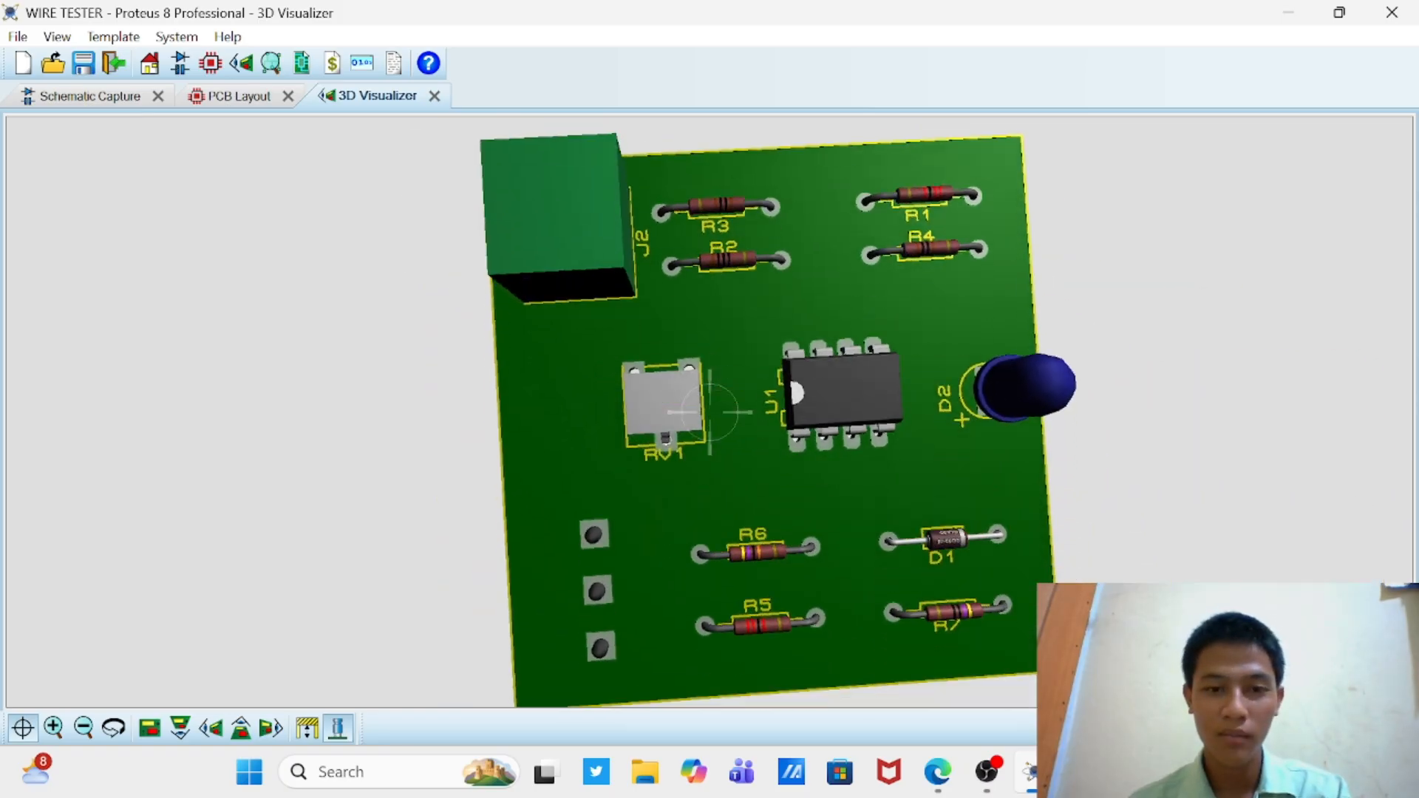
Step: Examine the schematic's wiring from the J2 terminals through RV1 and U1 to connector J1
{"action": "left_click", "coordinate": [221, 99]}
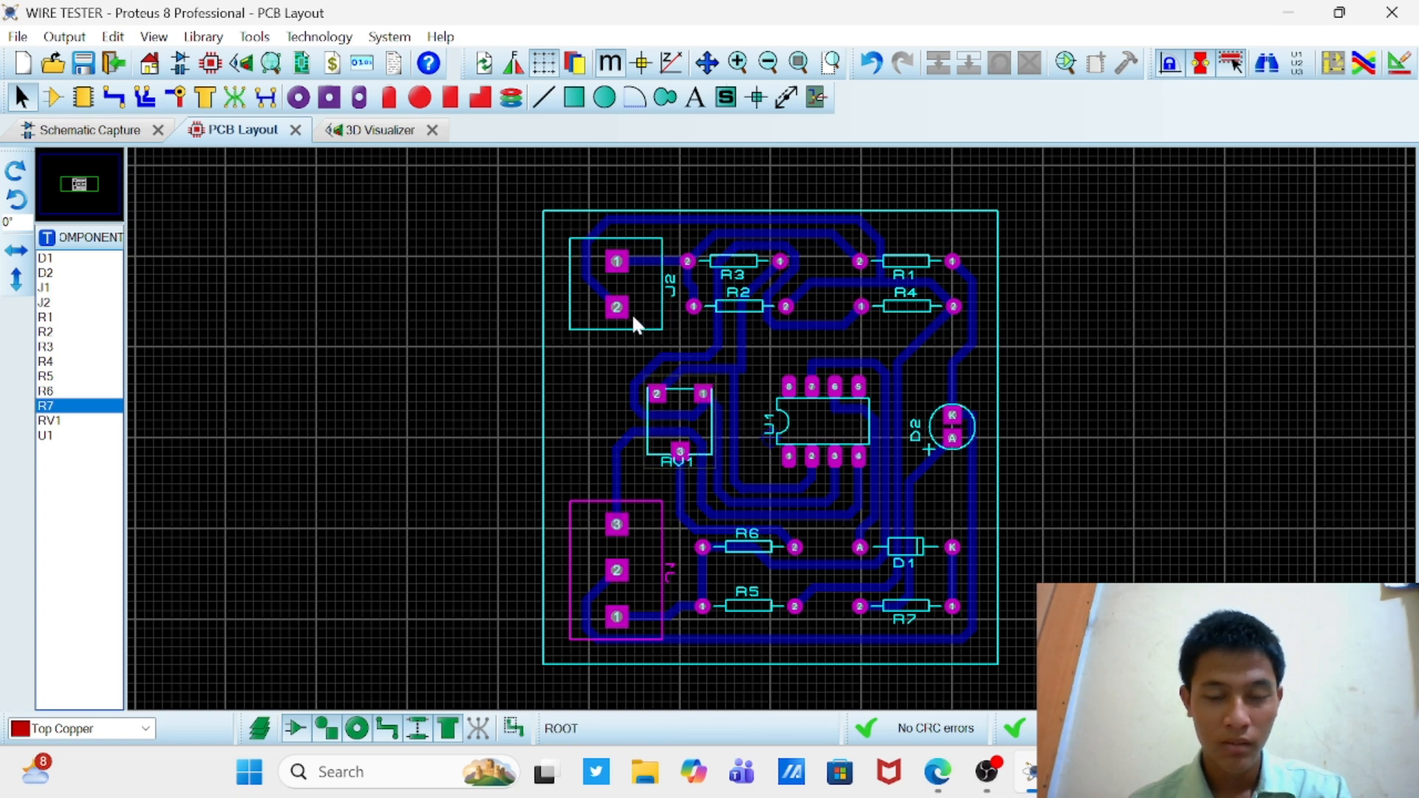
{"action": "left_click", "coordinate": [137, 133]}
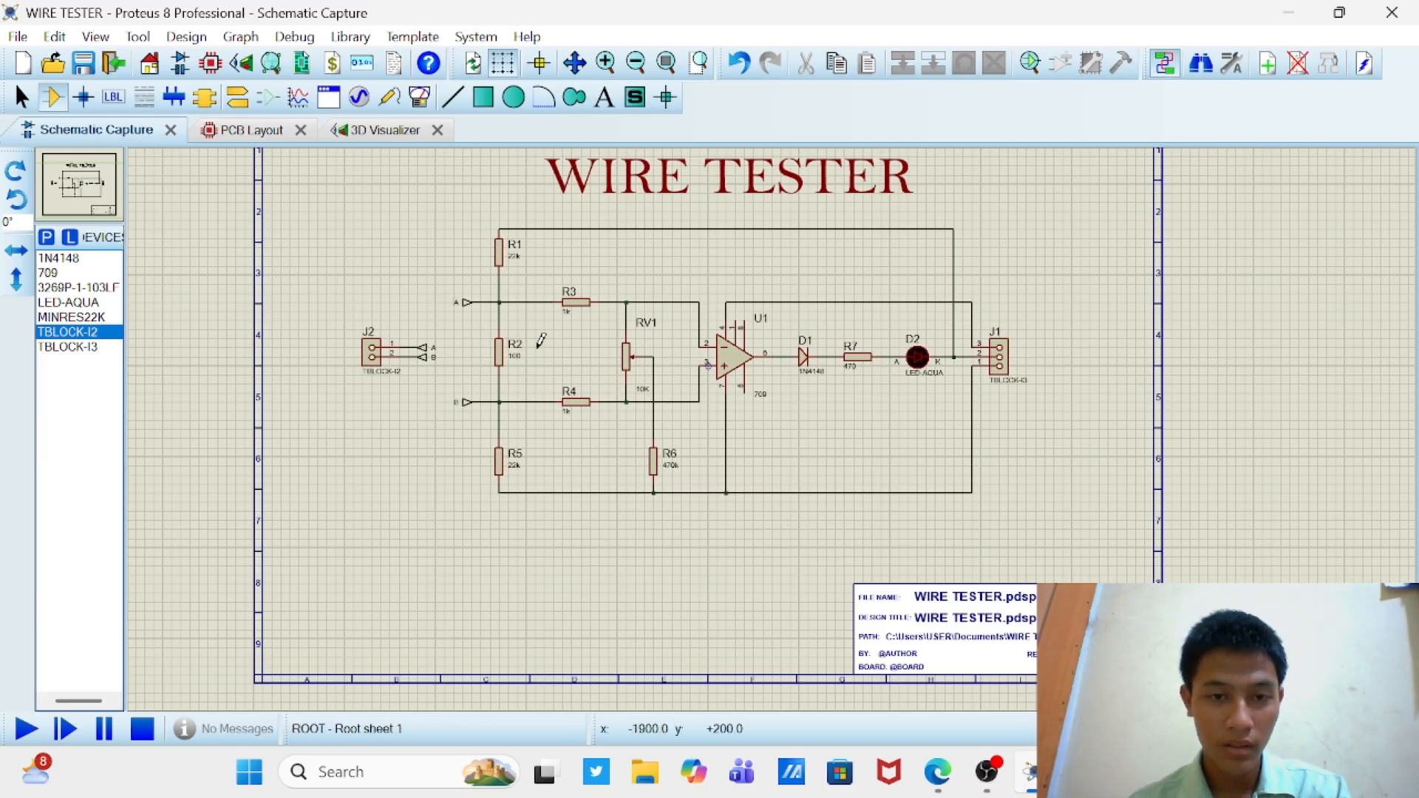
{"action": "scroll", "coordinate": [542, 341], "scroll_direction": "up", "scroll_amount": 2}
{"action": "scroll", "coordinate": [773, 418], "scroll_direction": "down", "scroll_amount": 1}
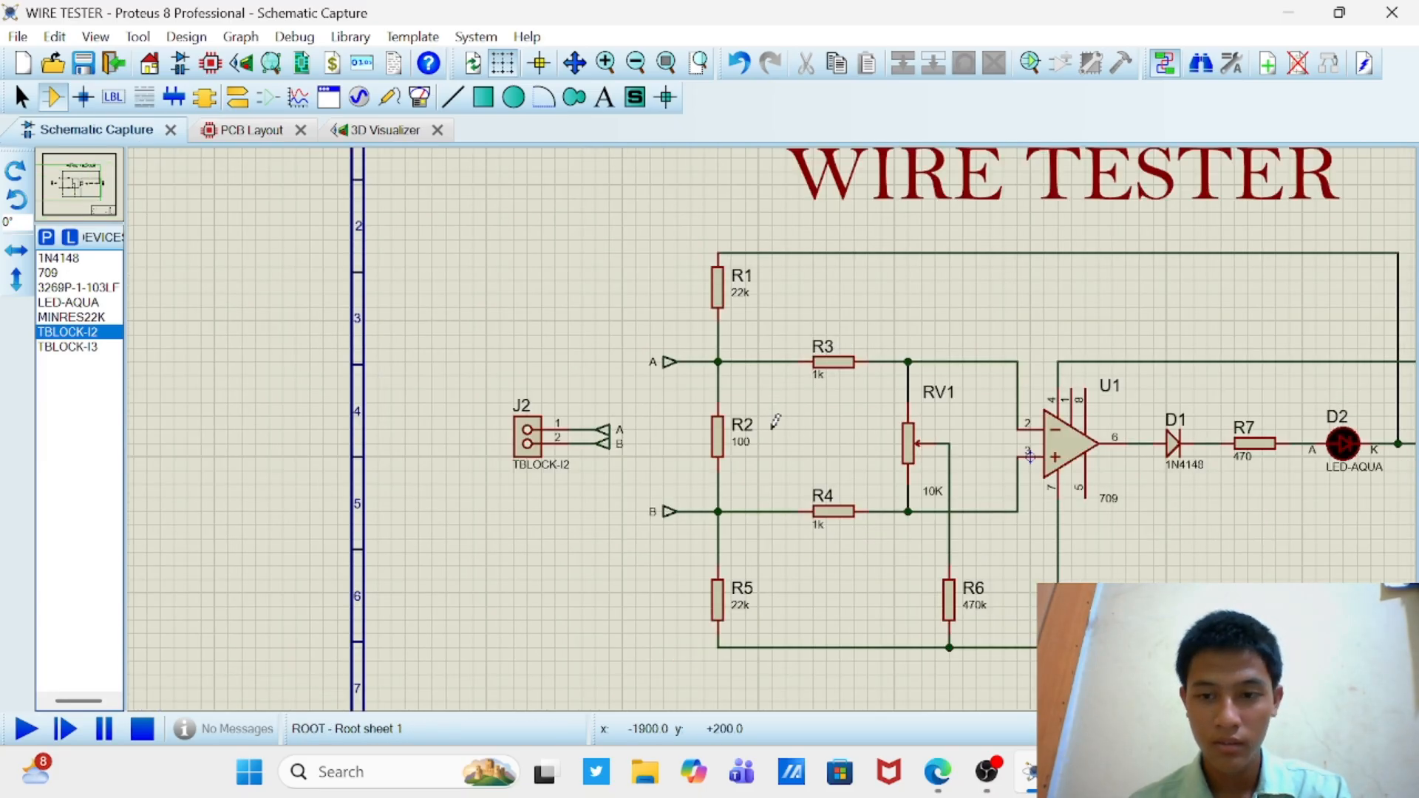
{"action": "scroll", "coordinate": [775, 421], "scroll_direction": "down", "scroll_amount": 2}
{"action": "scroll", "coordinate": [938, 438], "scroll_direction": "up", "scroll_amount": 3}
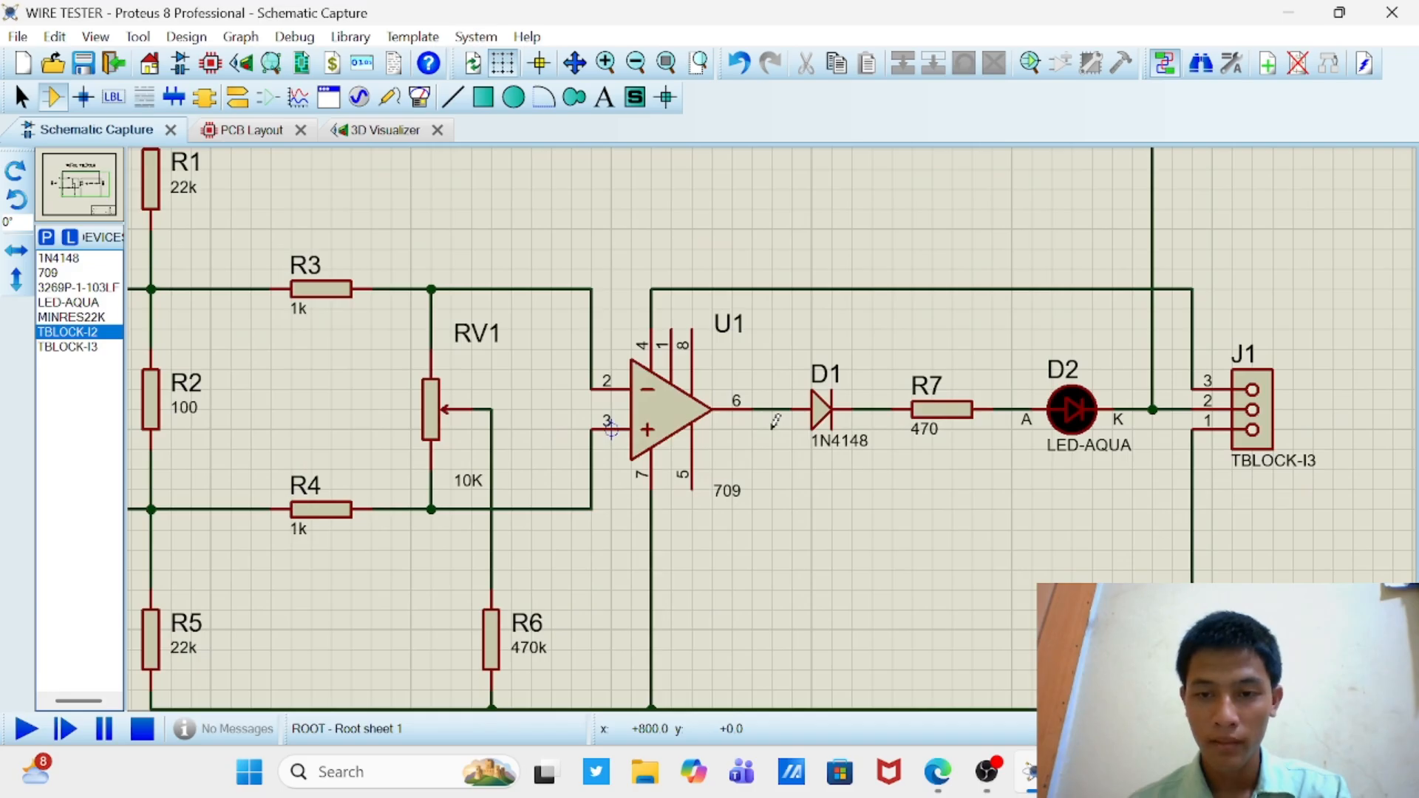
{"action": "scroll", "coordinate": [776, 421], "scroll_direction": "down", "scroll_amount": 2}
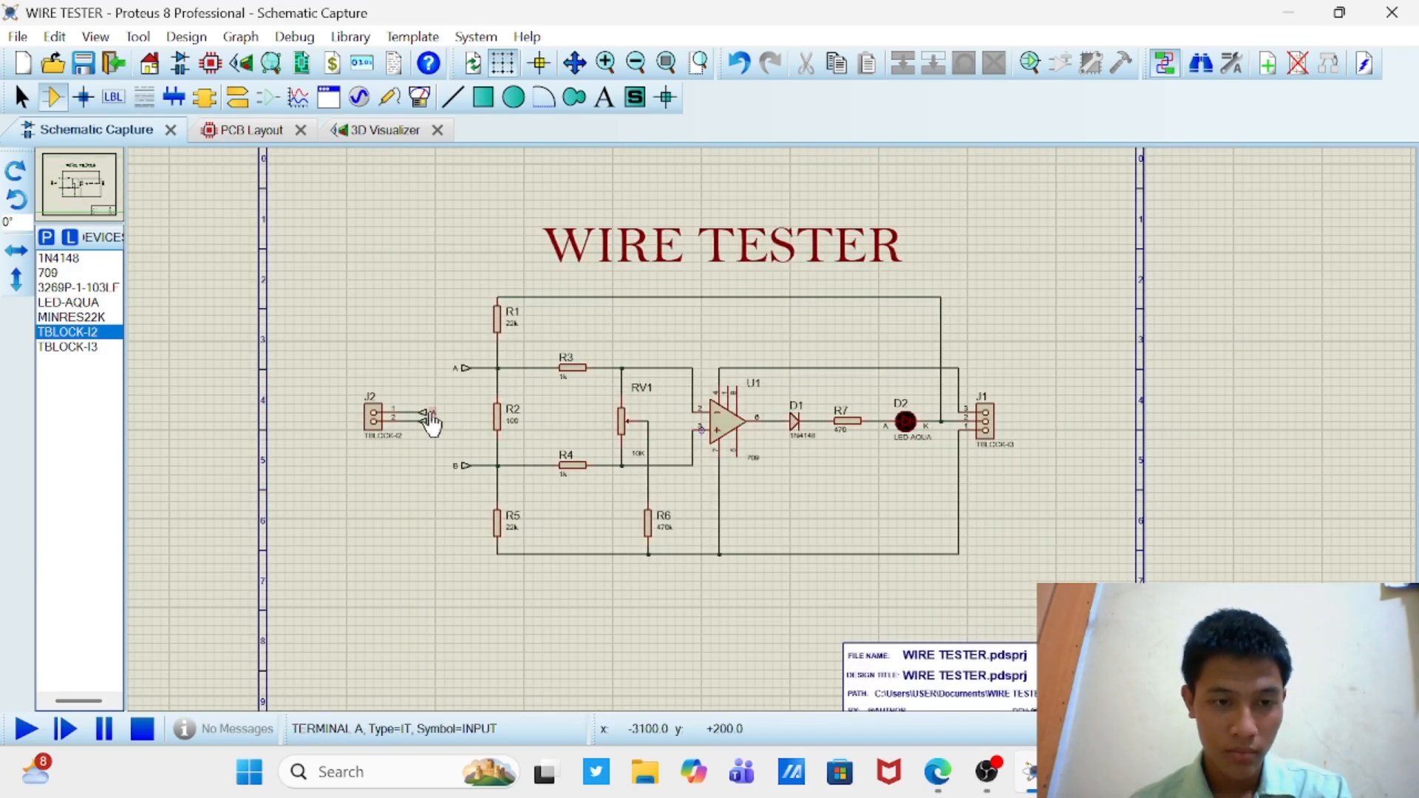
{"action": "scroll", "coordinate": [772, 440], "scroll_direction": "up", "scroll_amount": 1}
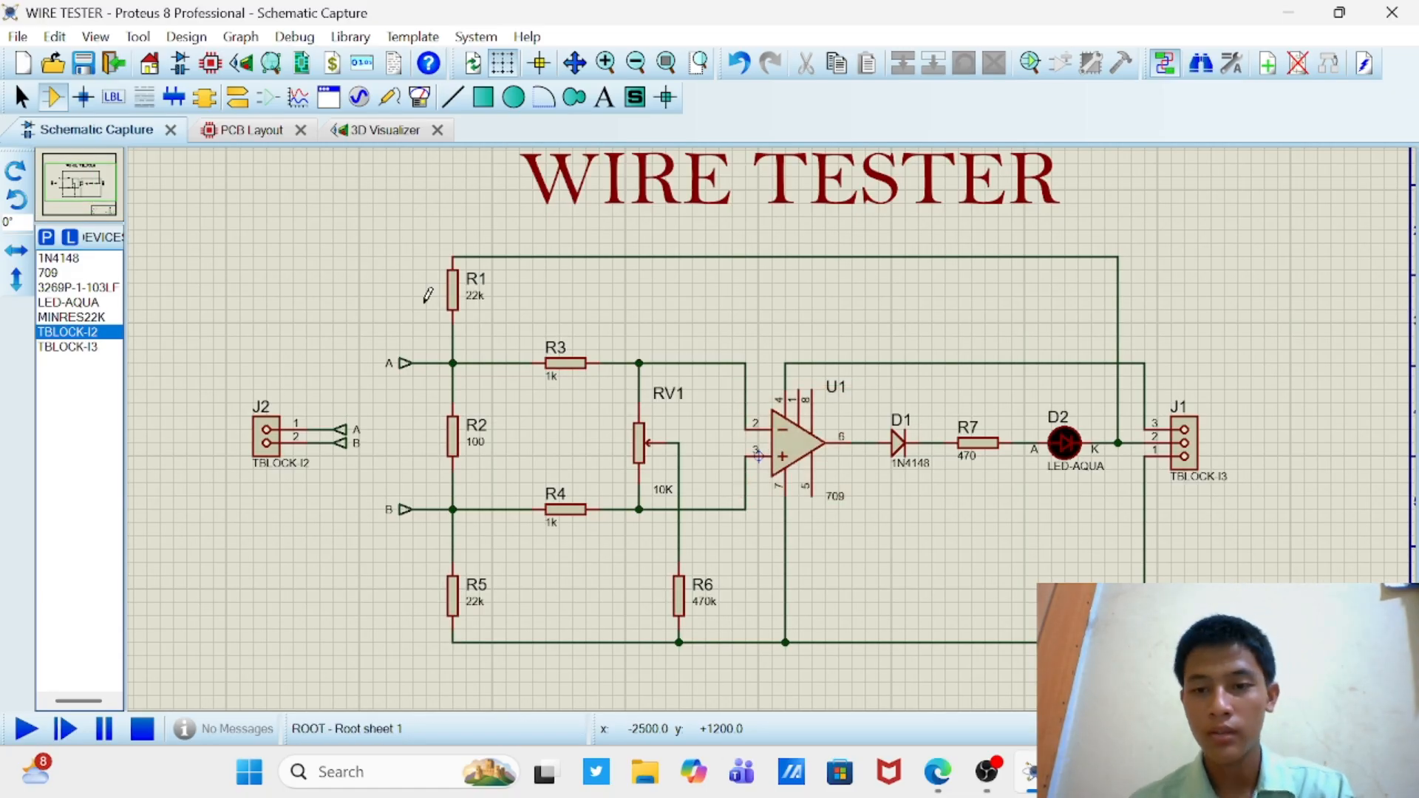
Step: Try deleting the schematic wires at J1 pins 1 and 3 and flipping J1 vertically
{"action": "right_click", "coordinate": [1145, 529]}
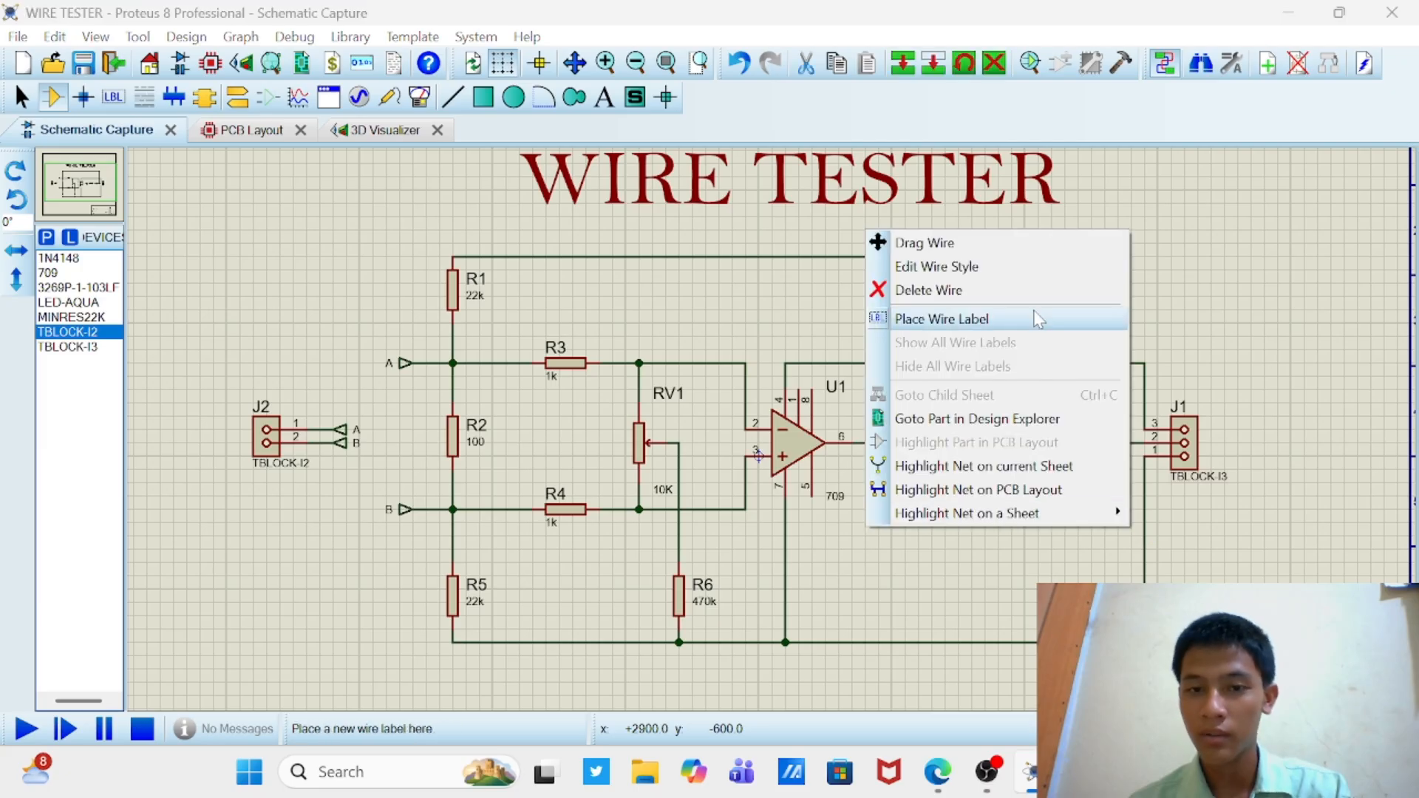
{"action": "left_click", "coordinate": [1013, 290]}
{"action": "right_click", "coordinate": [1145, 362]}
{"action": "left_click", "coordinate": [1020, 418]}
{"action": "right_click", "coordinate": [1191, 430]}
{"action": "left_click", "coordinate": [1035, 333]}
Step: Try wiring J1 pin 1 to U1 pin 8 and the lower rail at U1 pin 7 to J1 pin 3
{"action": "left_click", "coordinate": [1146, 430]}
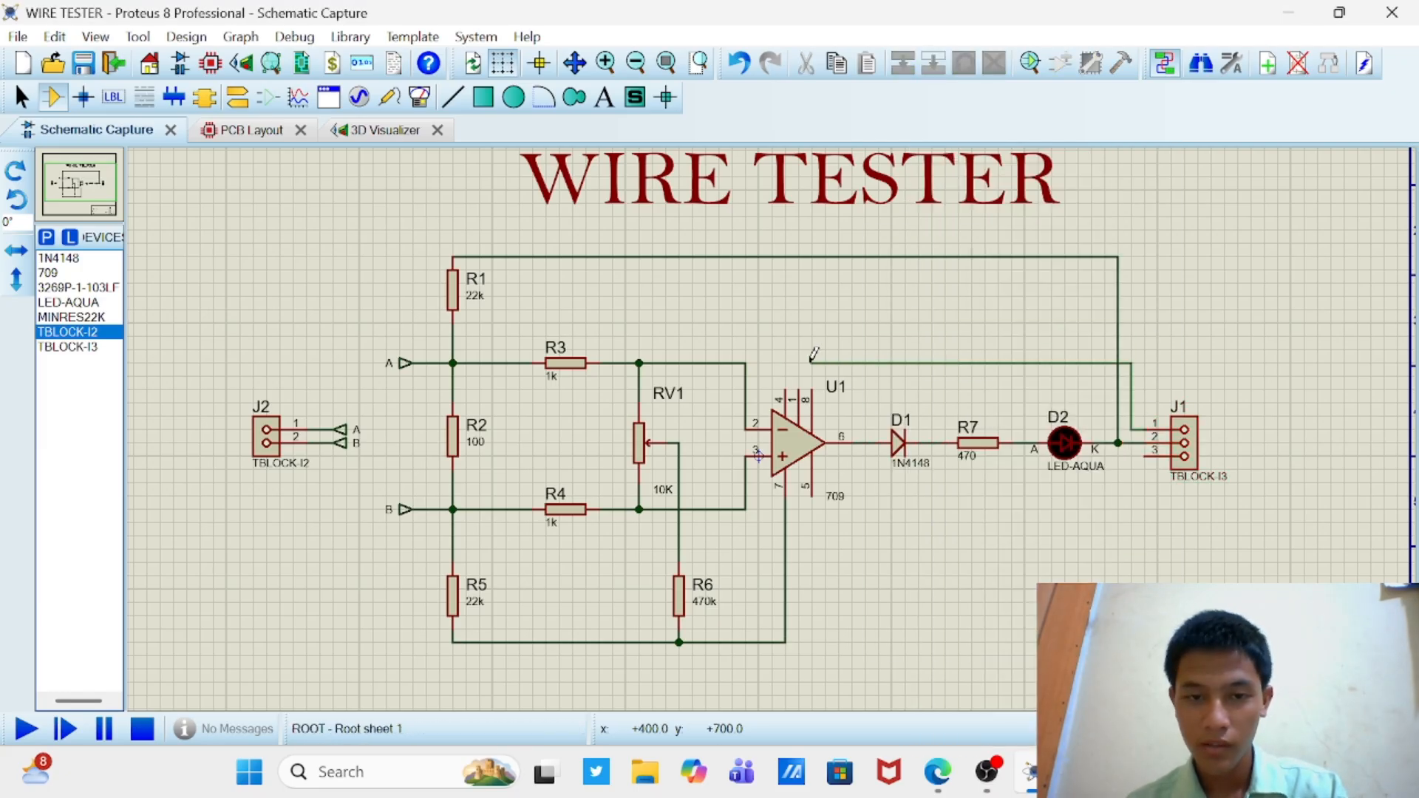
{"action": "left_click", "coordinate": [812, 390]}
{"action": "left_click", "coordinate": [785, 643]}
{"action": "left_click", "coordinate": [1145, 456]}
Step: Close and reopen the PCB layout to check how the schematic changes affect the J1 connections
{"action": "left_click", "coordinate": [301, 130]}
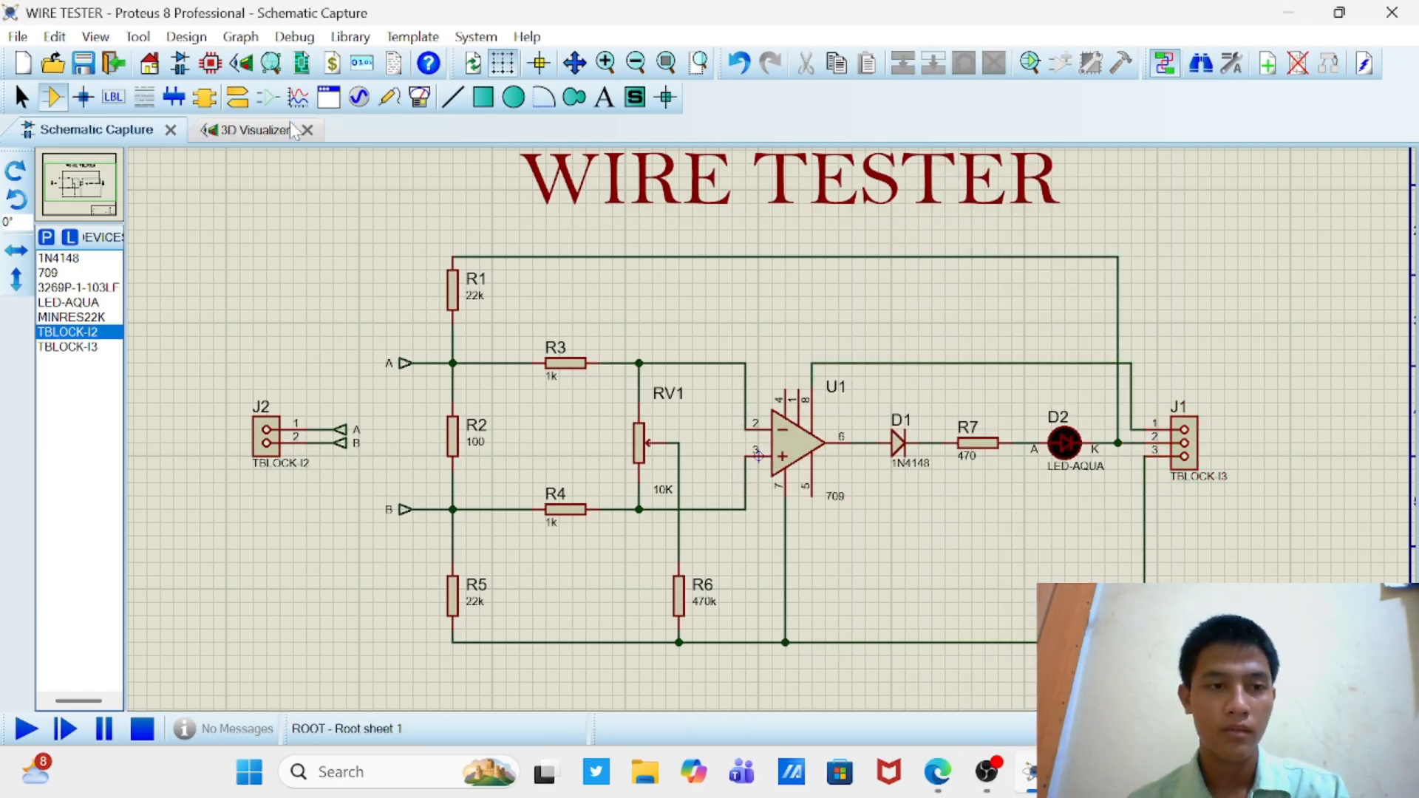
{"action": "left_click", "coordinate": [211, 63]}
{"action": "scroll", "coordinate": [774, 442], "scroll_direction": "up", "scroll_amount": 2}
{"action": "scroll", "coordinate": [774, 442], "scroll_direction": "down", "scroll_amount": 1}
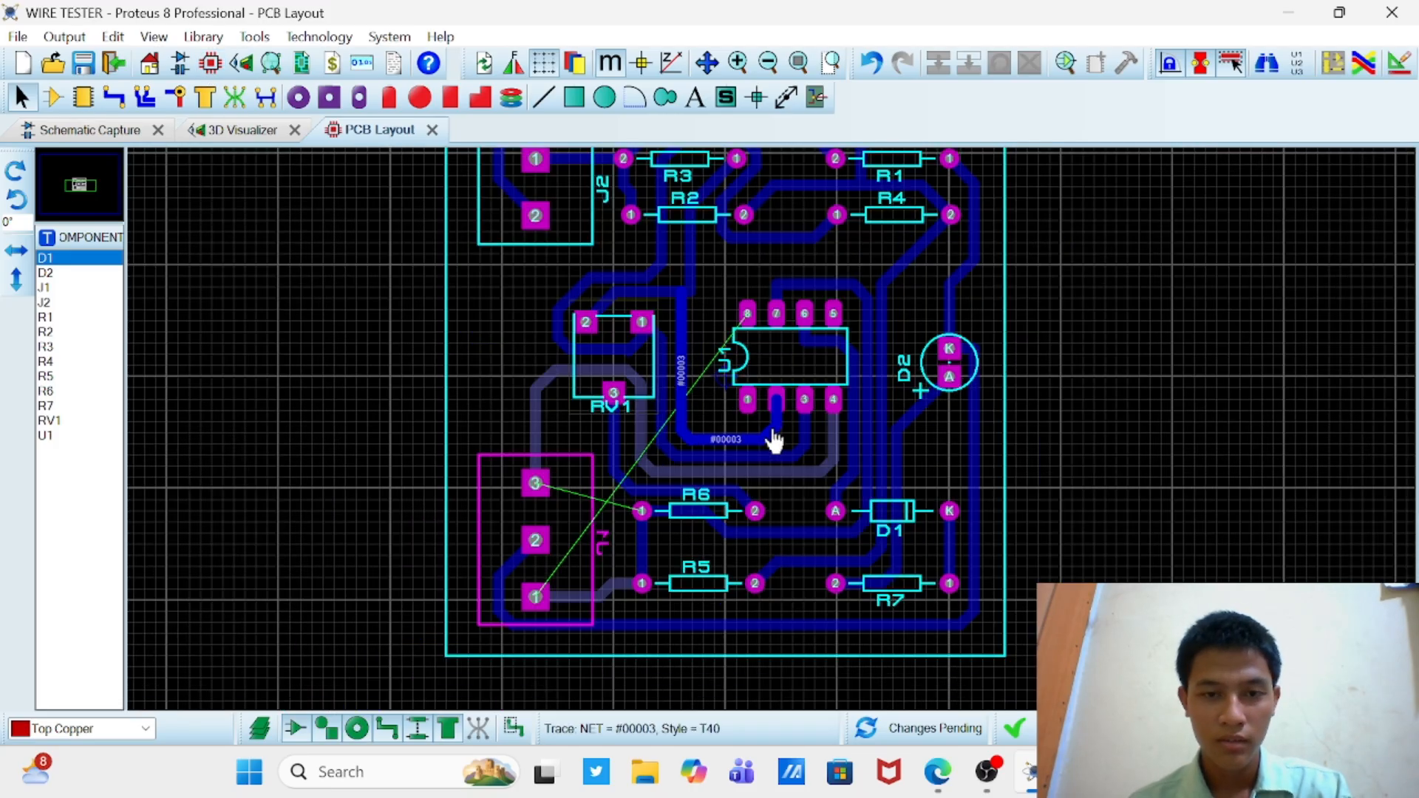
Step: Compare the board's 3D view with the schematic and return to the PCB layout
{"action": "left_click", "coordinate": [242, 130]}
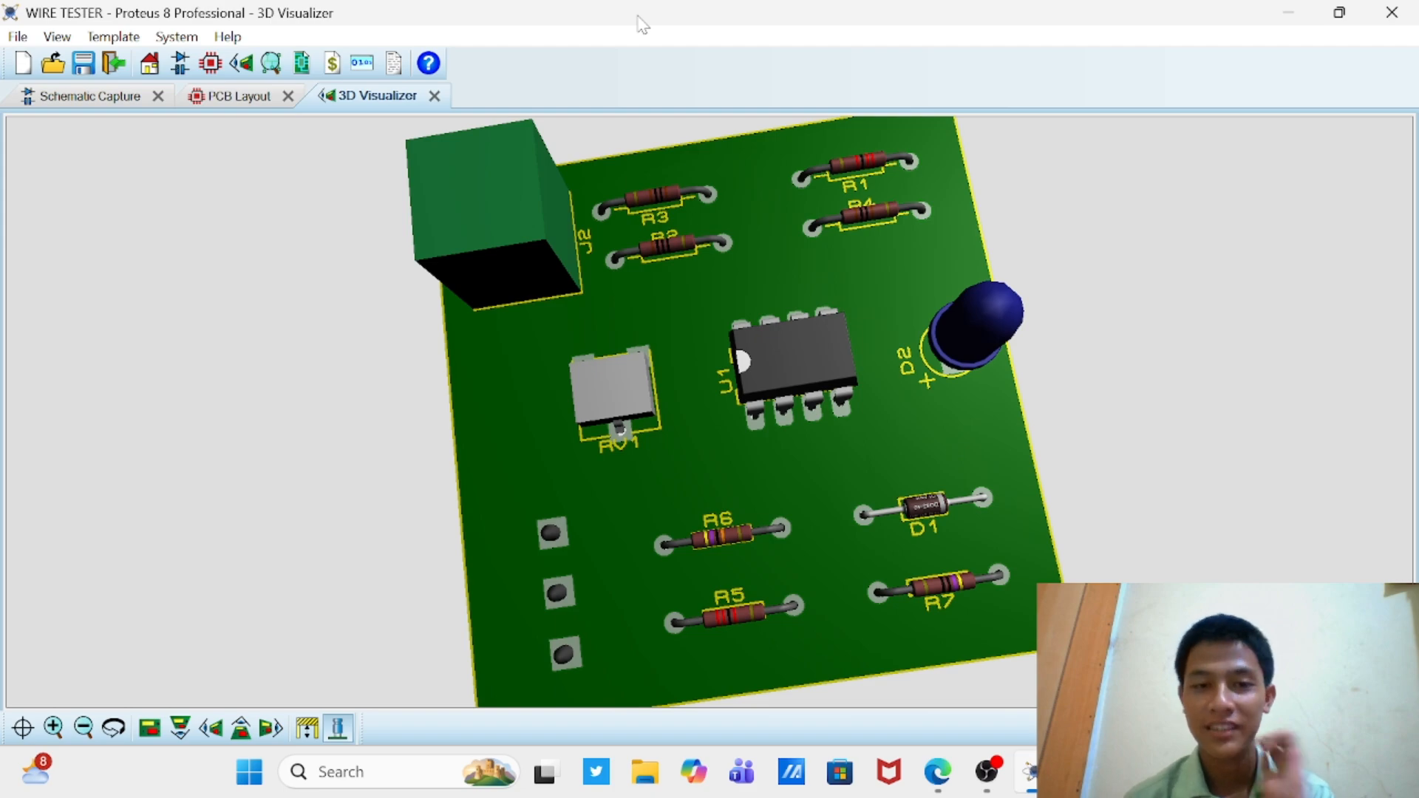
{"action": "left_click_drag", "start_coordinate": [647, 246], "coordinate": [693, 283]}
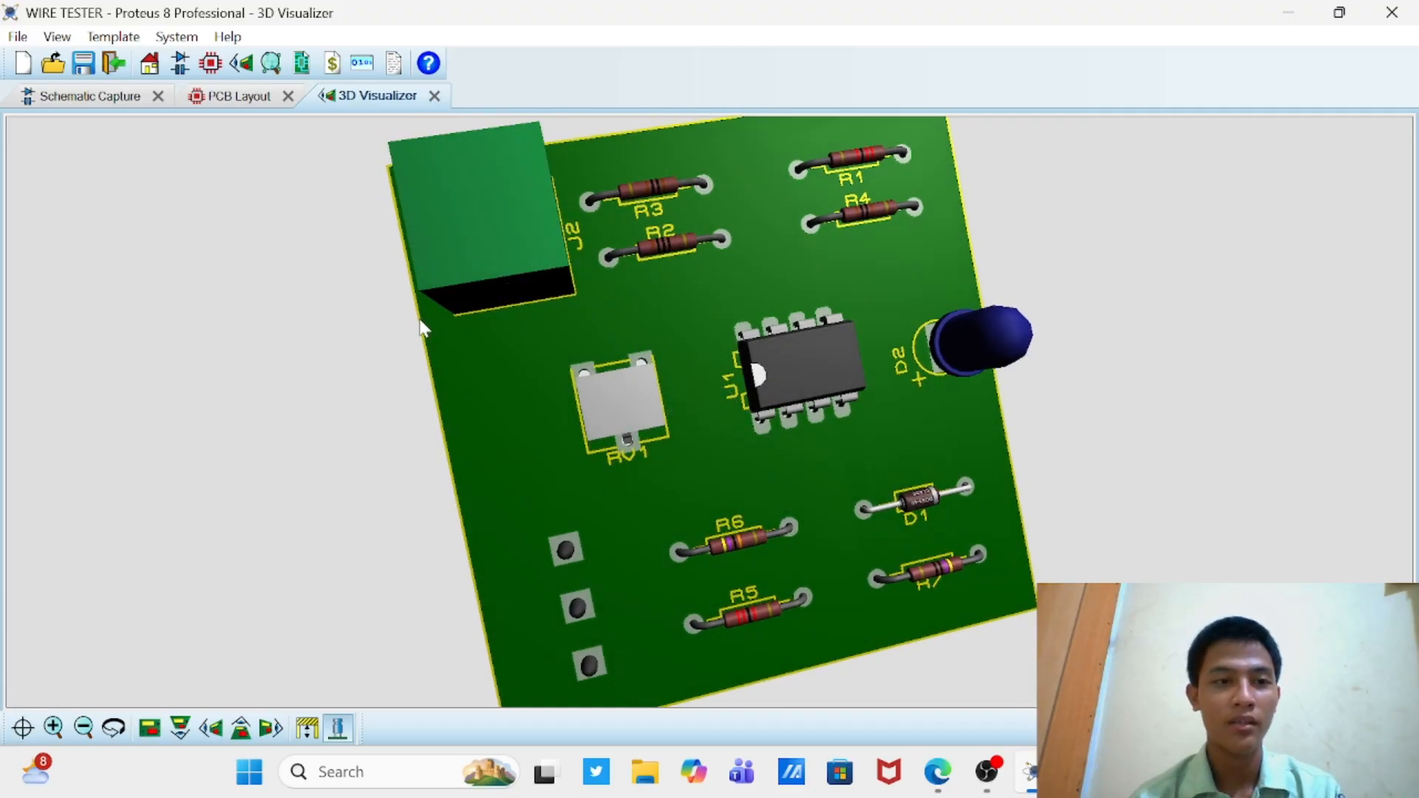
{"action": "left_click", "coordinate": [104, 99]}
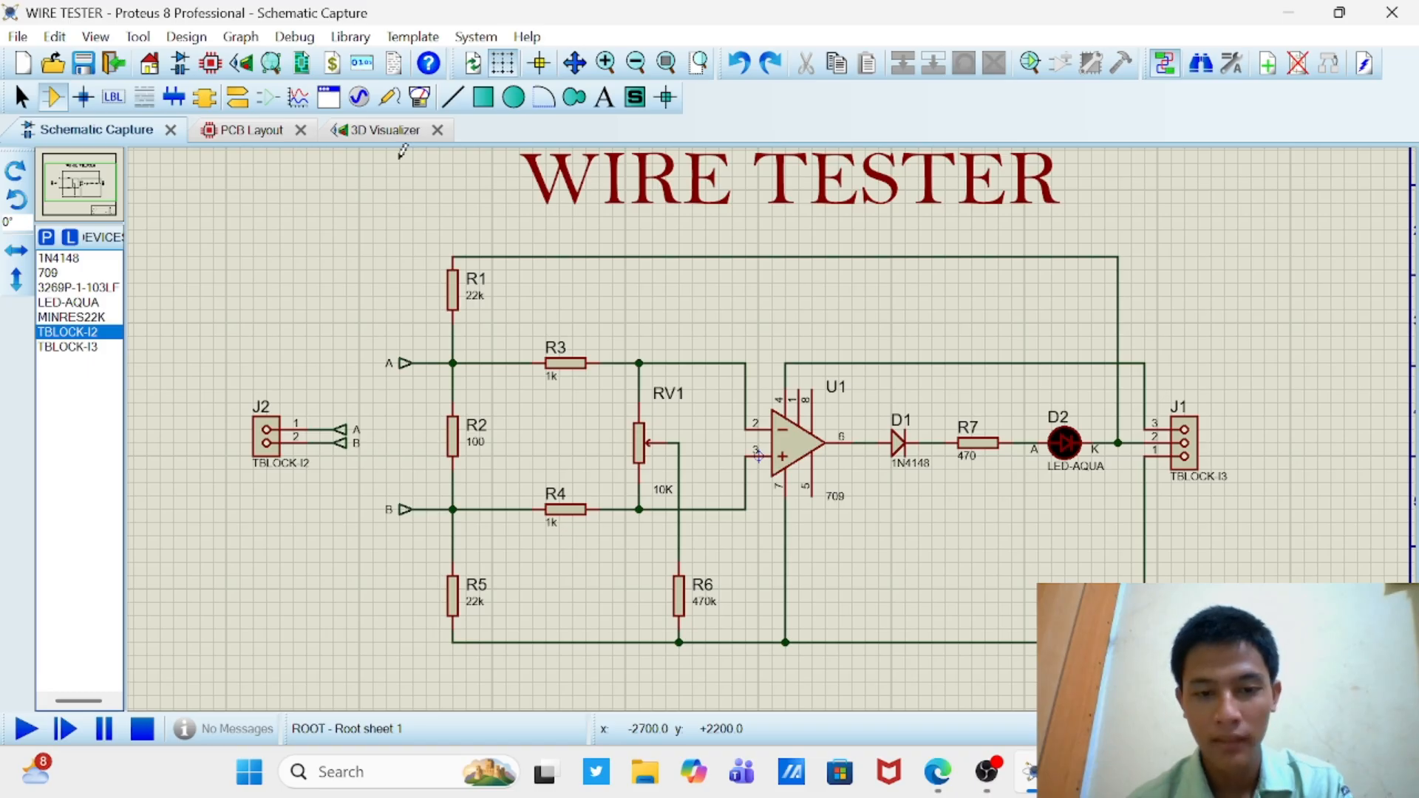
{"action": "left_click", "coordinate": [252, 131]}
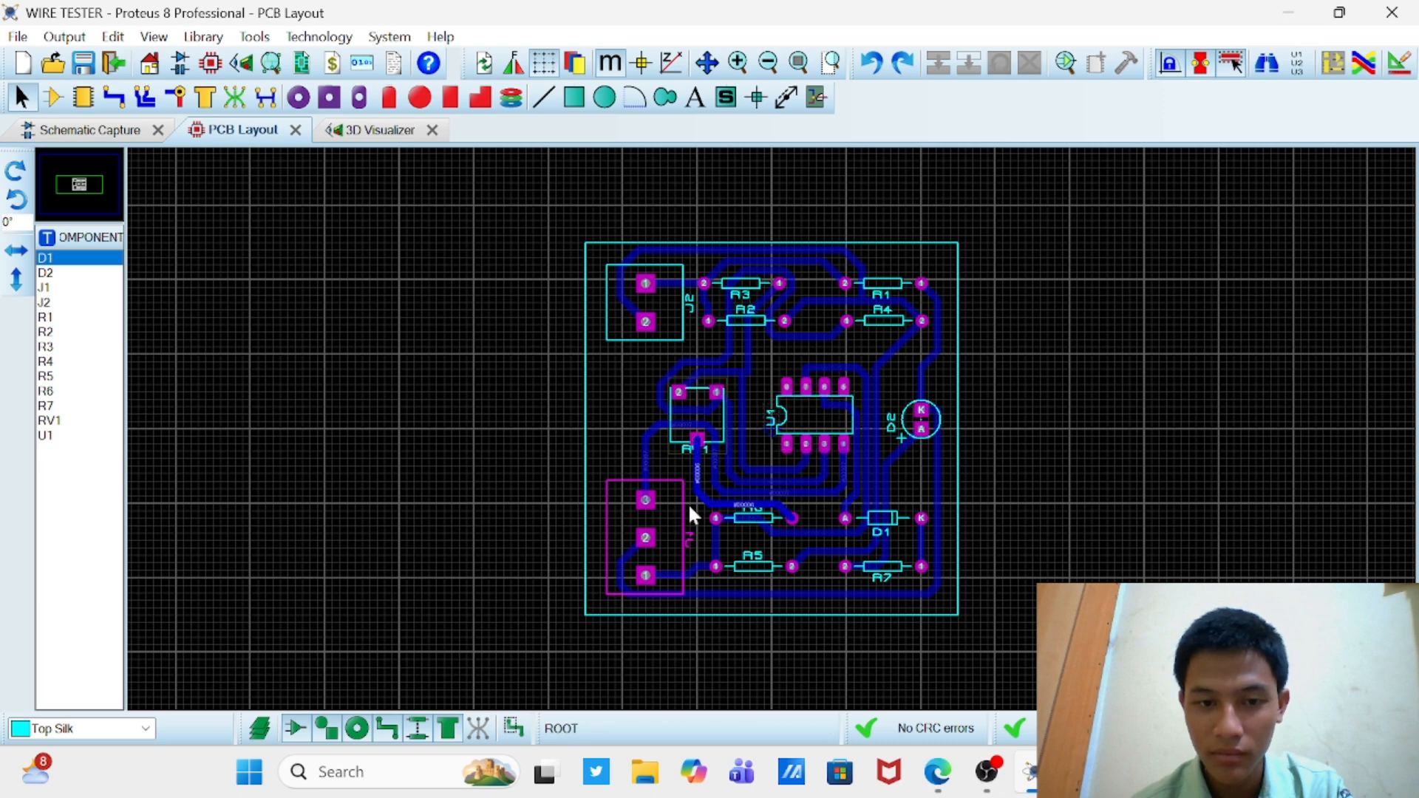
Step: Delete the #00007, #00005 and #00000 routes attached to J1 and mirror J1 in the Y direction
{"action": "scroll", "coordinate": [673, 503], "scroll_direction": "up", "scroll_amount": 2}
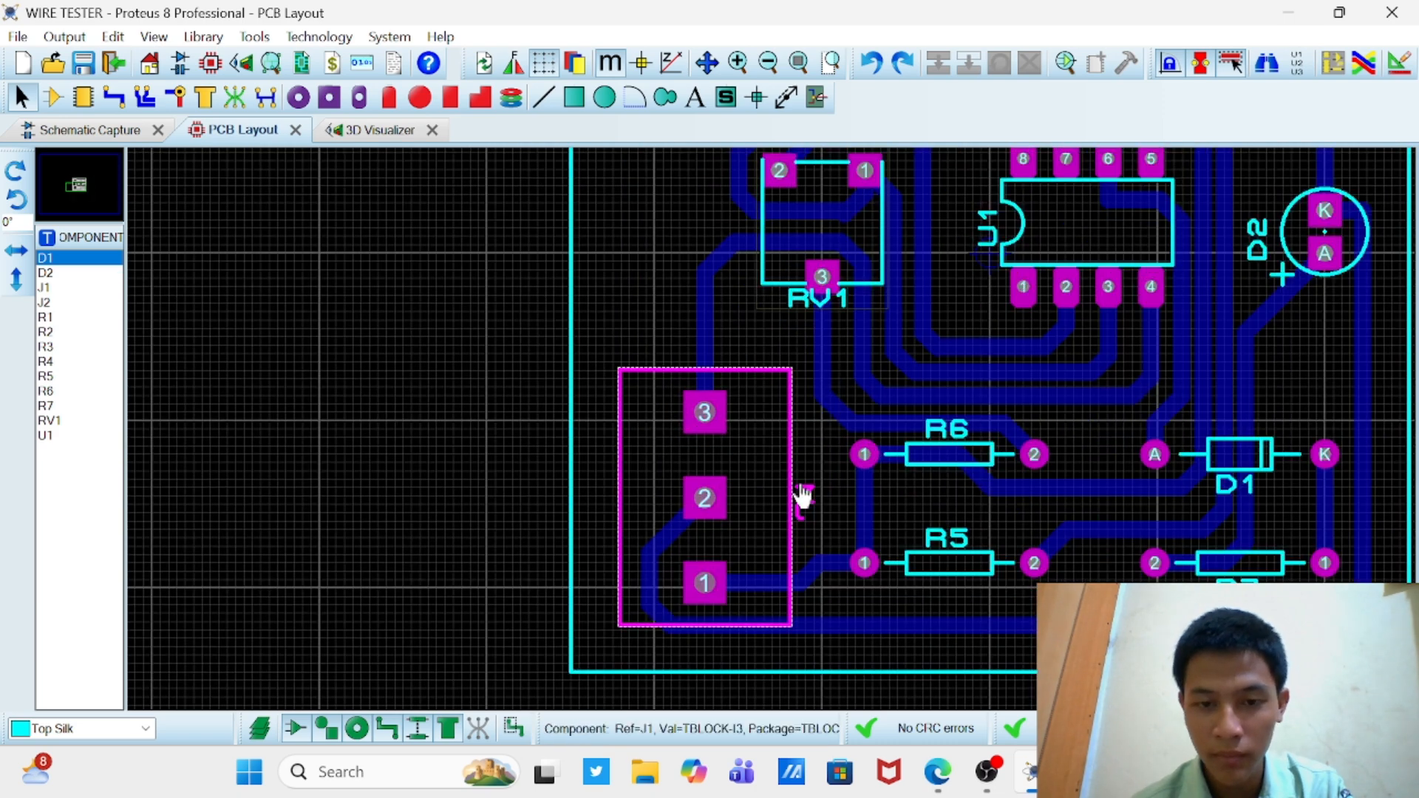
{"action": "scroll", "coordinate": [792, 484], "scroll_direction": "down", "scroll_amount": 1}
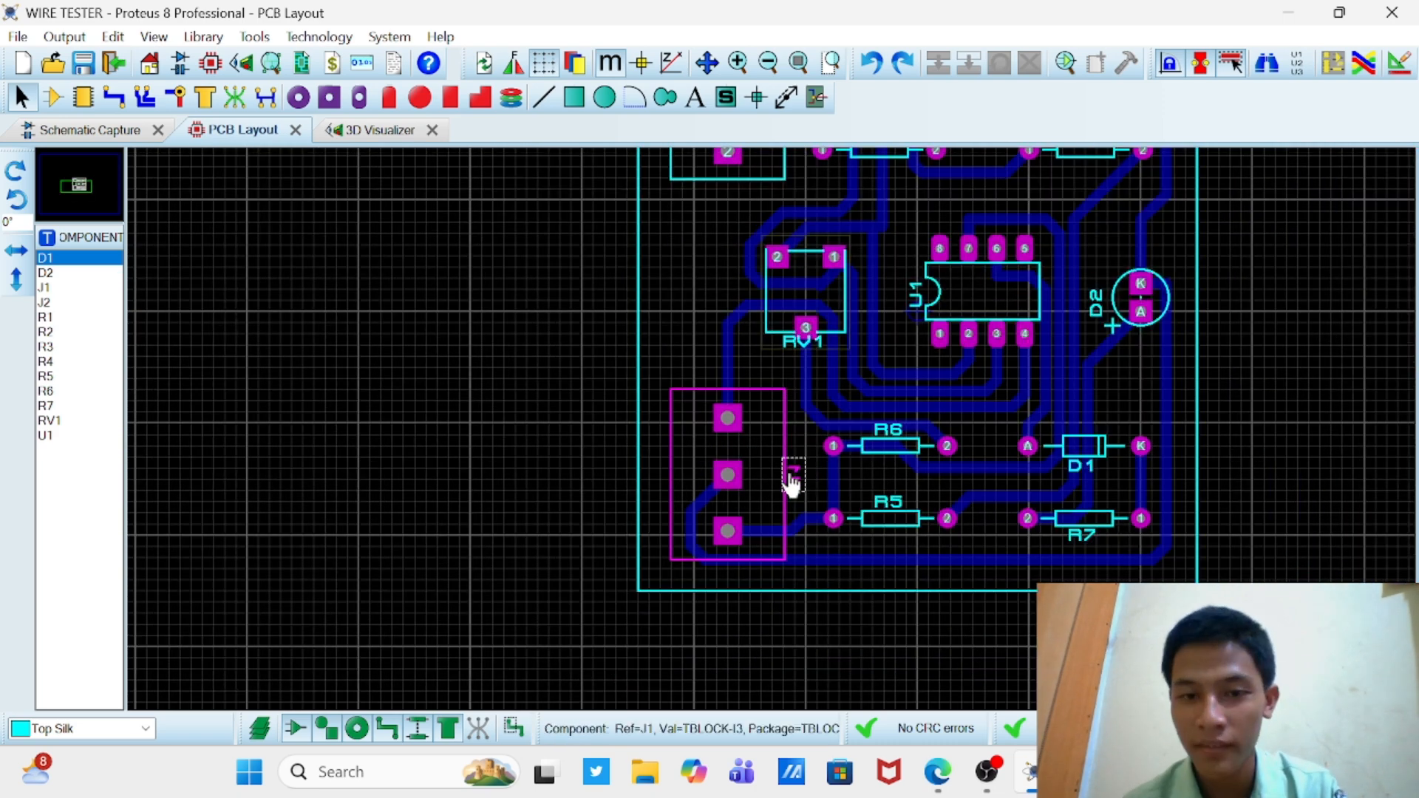
{"action": "right_click", "coordinate": [730, 376]}
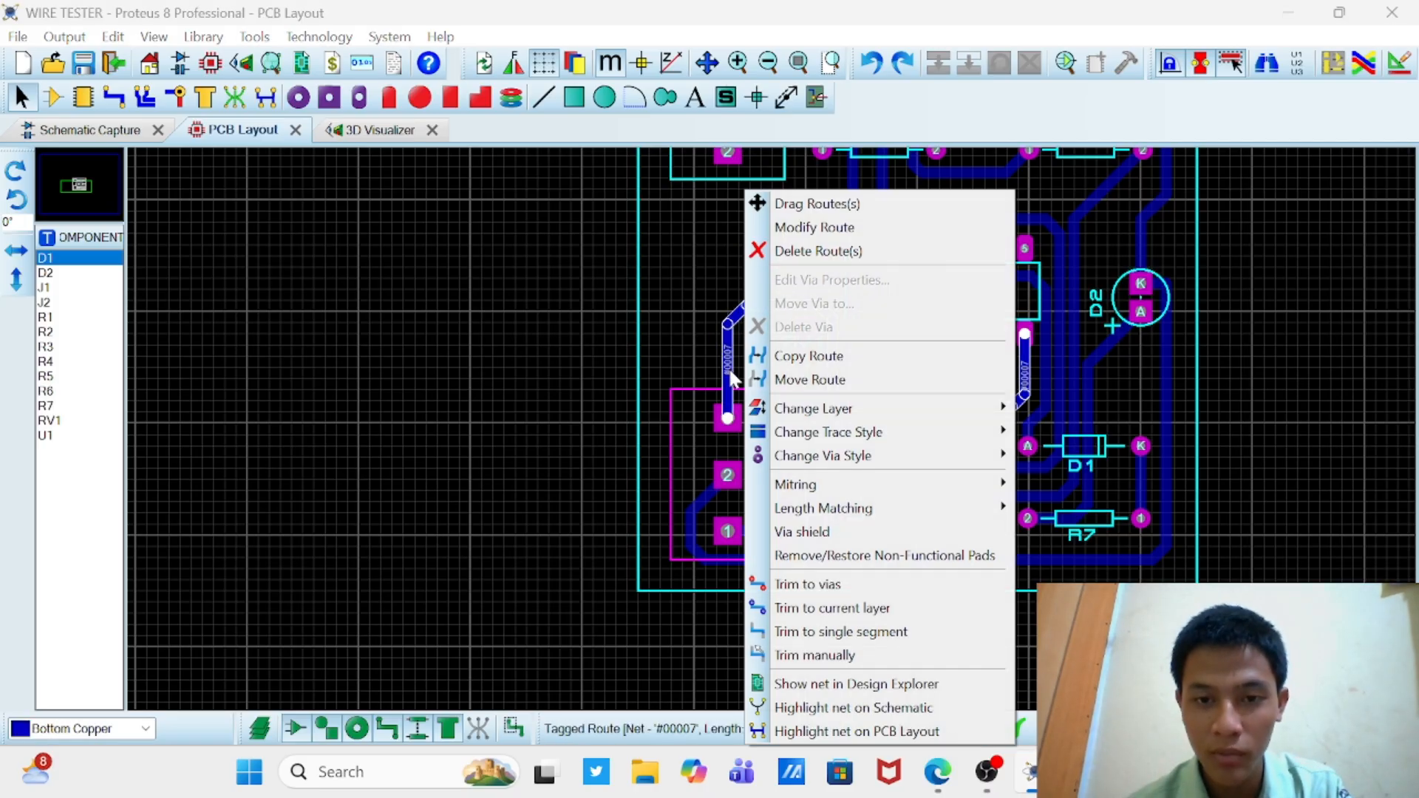
{"action": "left_click", "coordinate": [792, 255]}
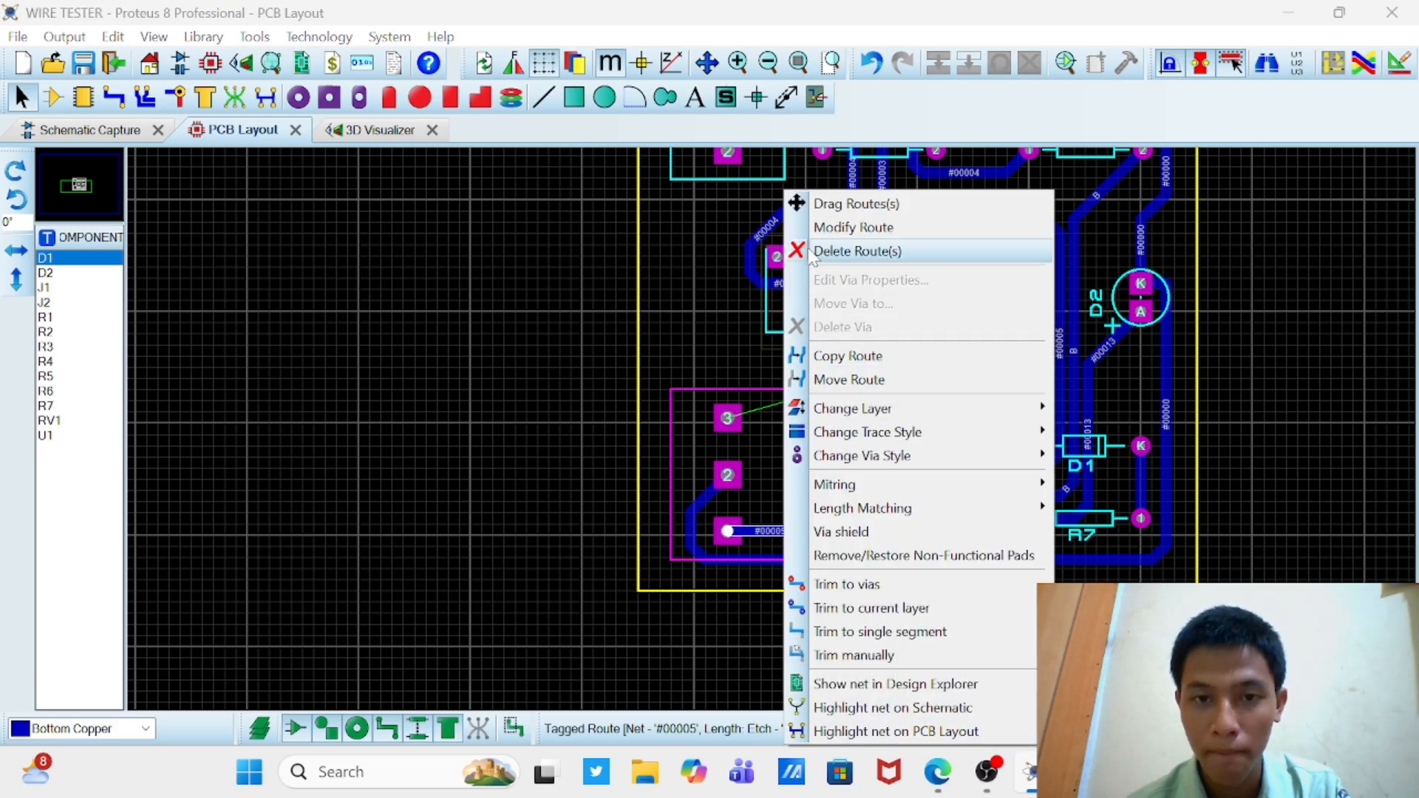
{"action": "left_click", "coordinate": [813, 256]}
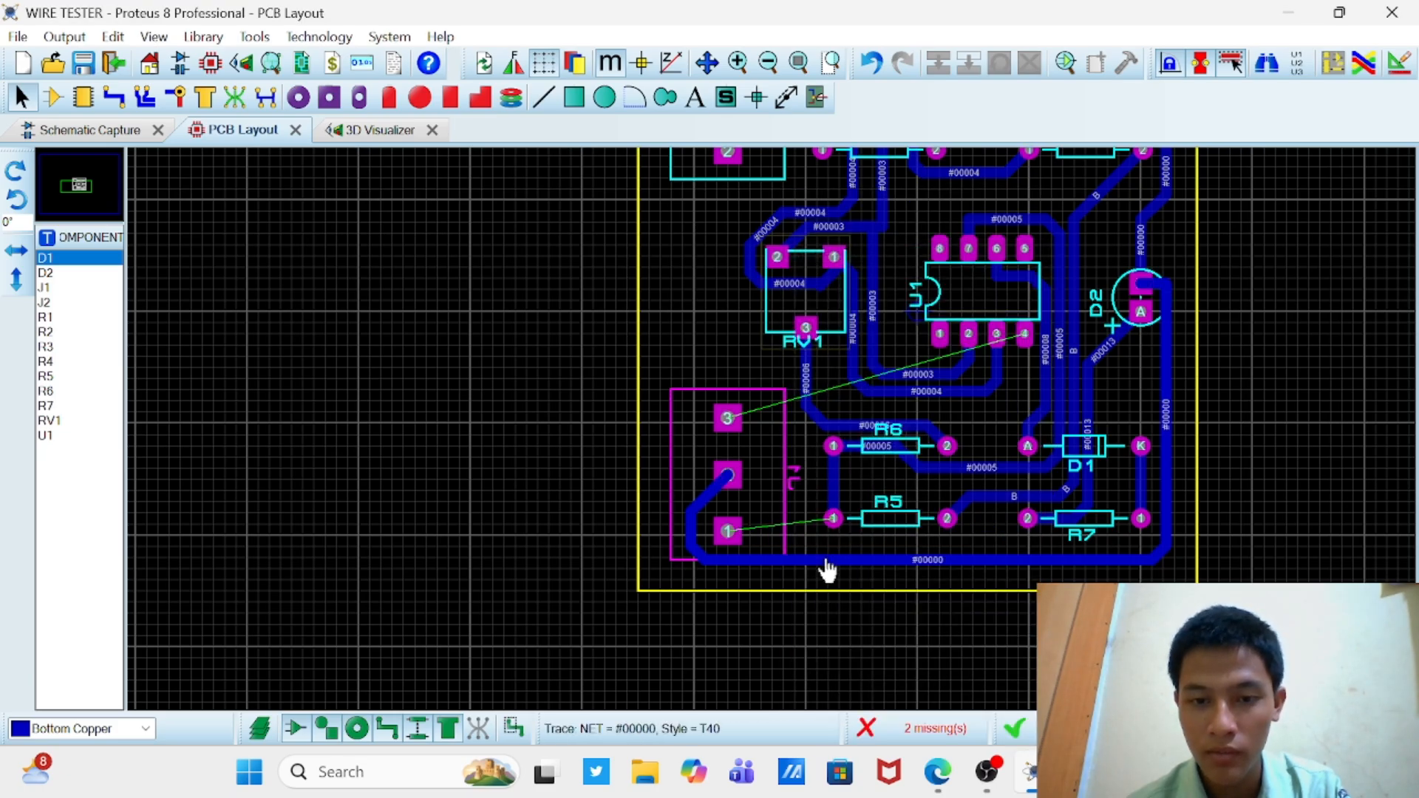
{"action": "right_click", "coordinate": [825, 556]}
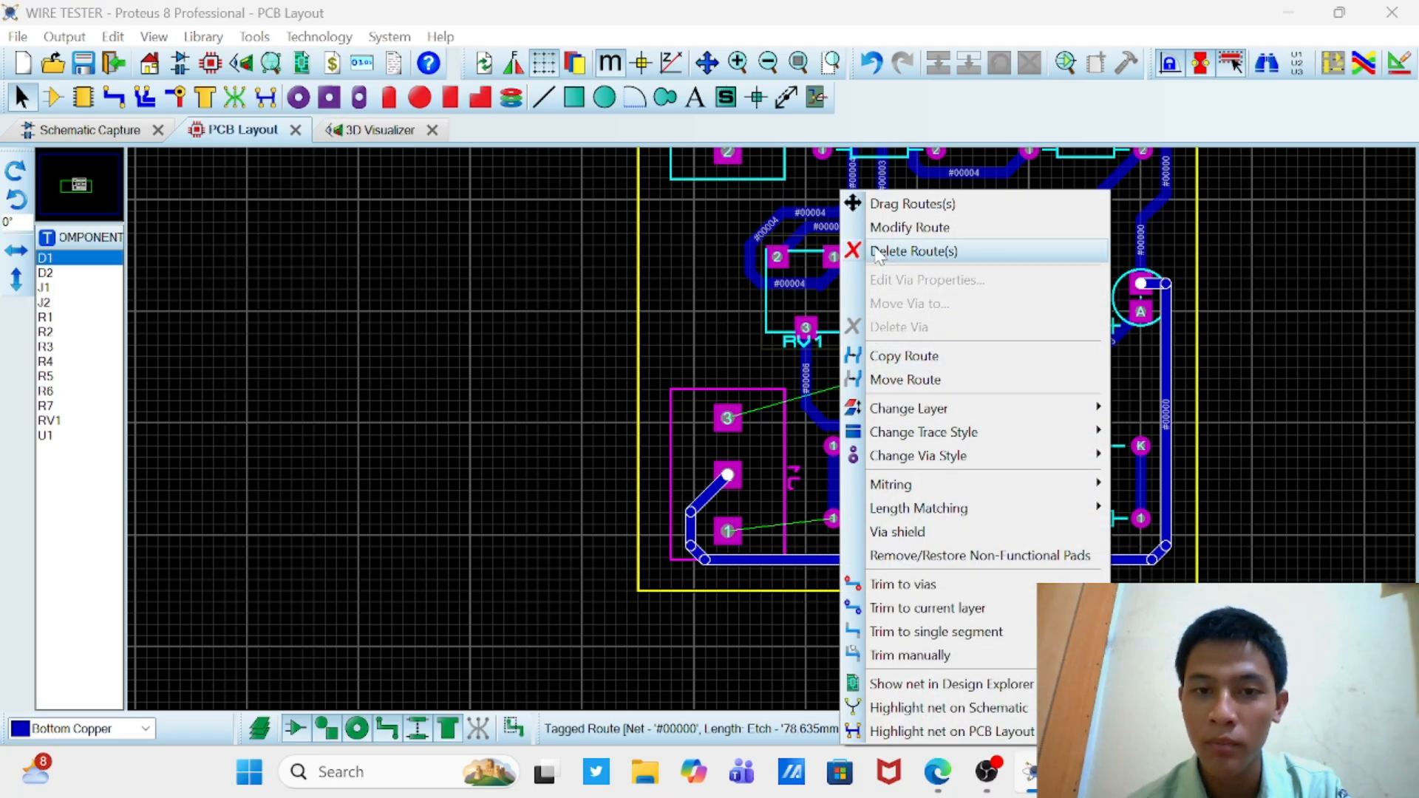
{"action": "left_click", "coordinate": [879, 251]}
{"action": "right_click", "coordinate": [741, 399]}
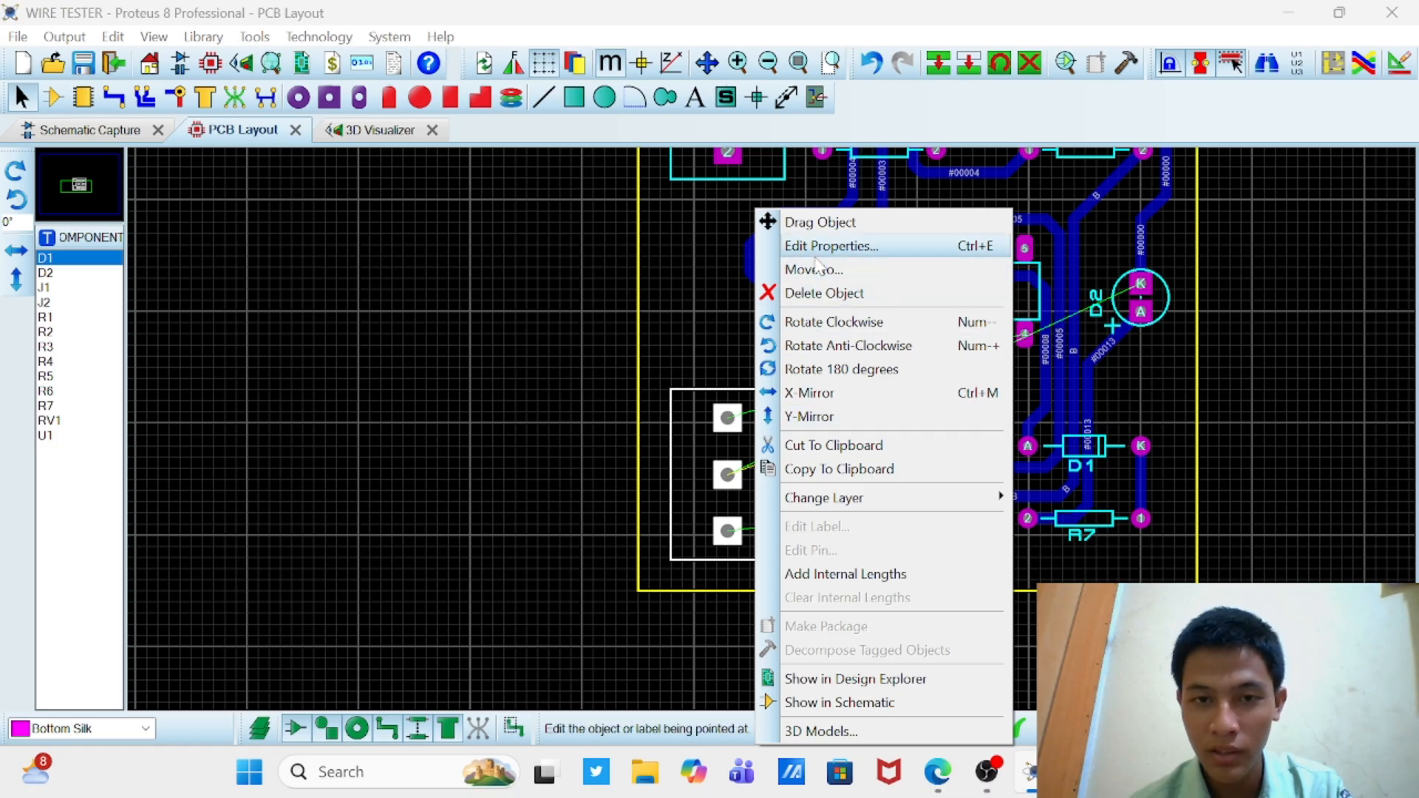
{"action": "left_click", "coordinate": [809, 418]}
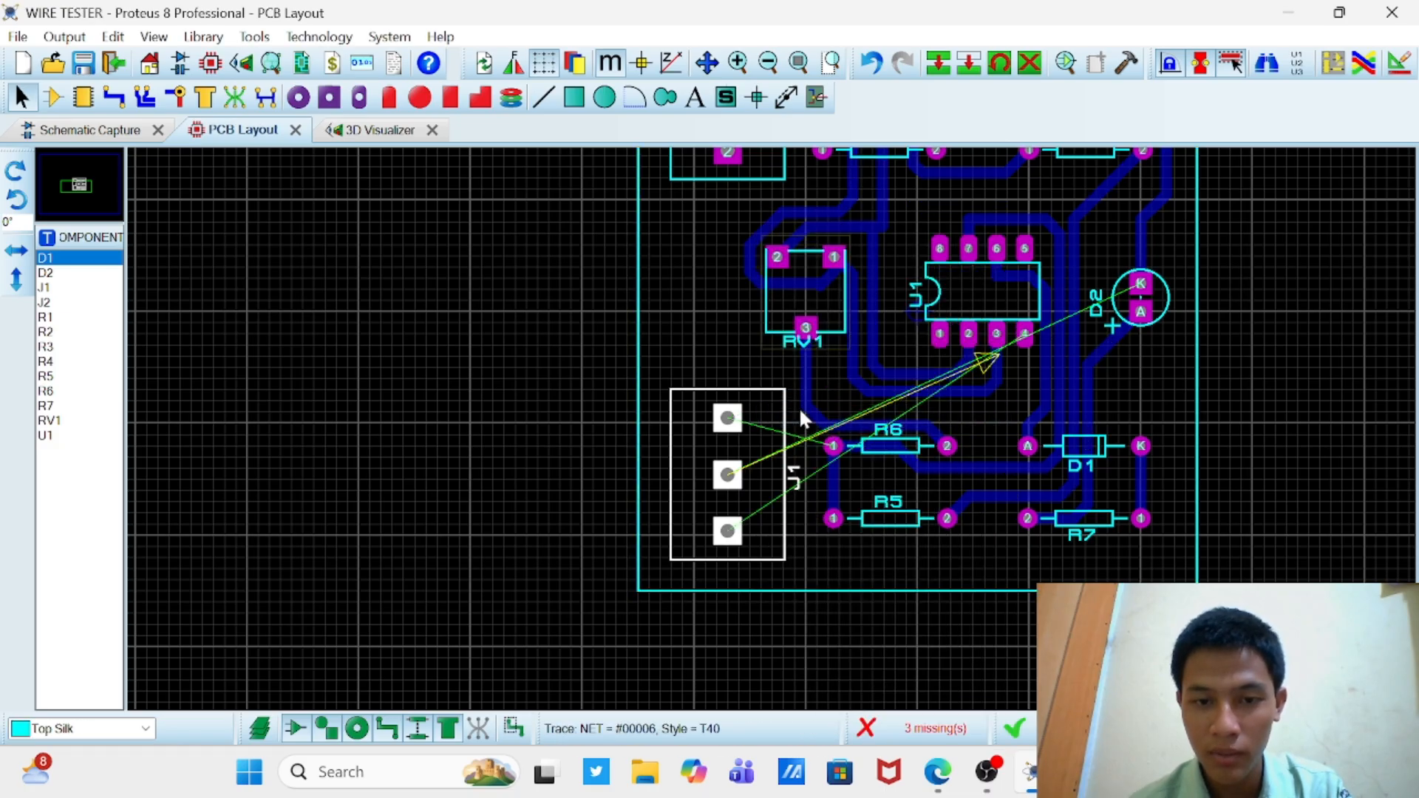
Step: Route a T40 bottom-copper track from U1 pin 4 below the chip toward RV1, ending it between RV1's upper and lower pins
{"action": "left_click", "coordinate": [523, 399]}
{"action": "scroll", "coordinate": [522, 394], "scroll_direction": "down", "scroll_amount": 2}
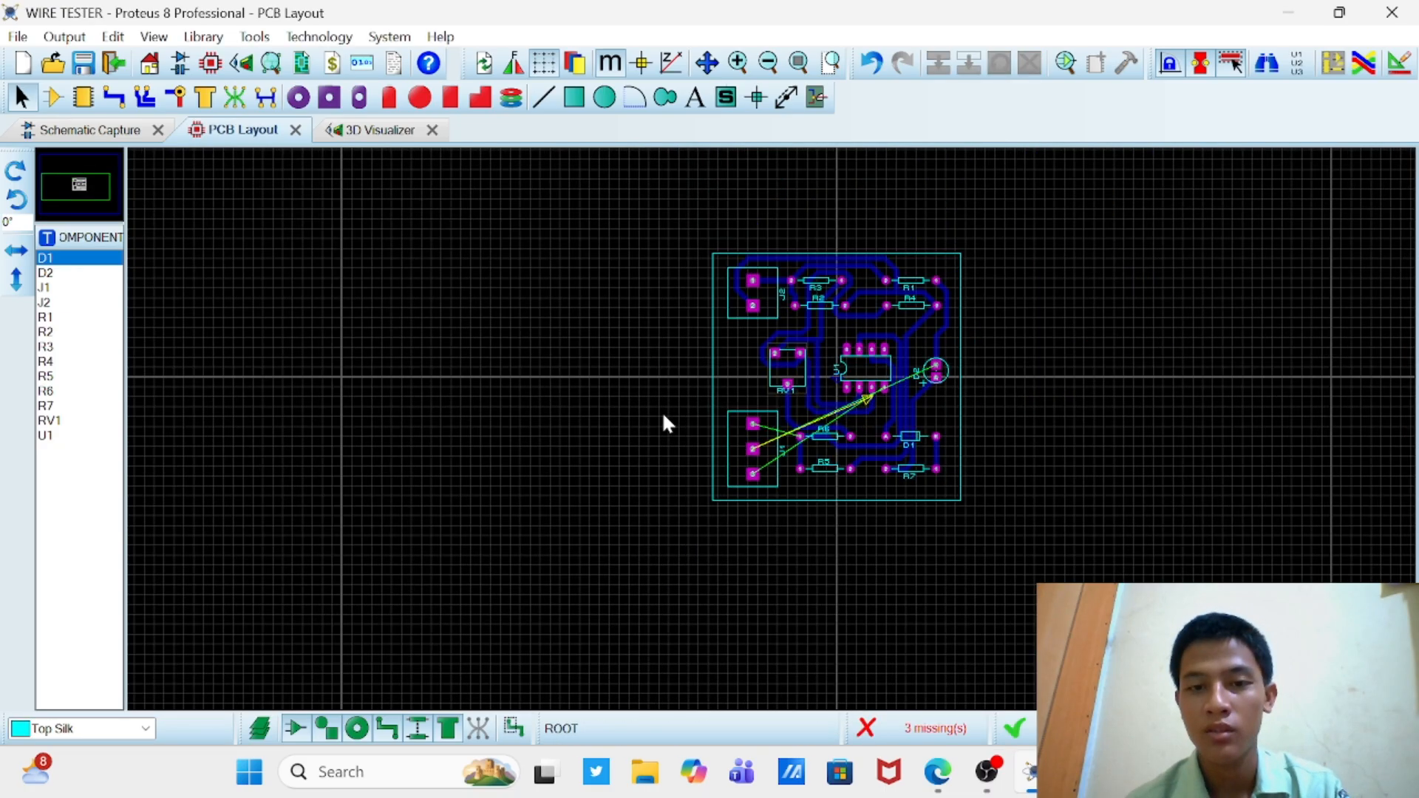
{"action": "scroll", "coordinate": [774, 442], "scroll_direction": "up", "scroll_amount": 1}
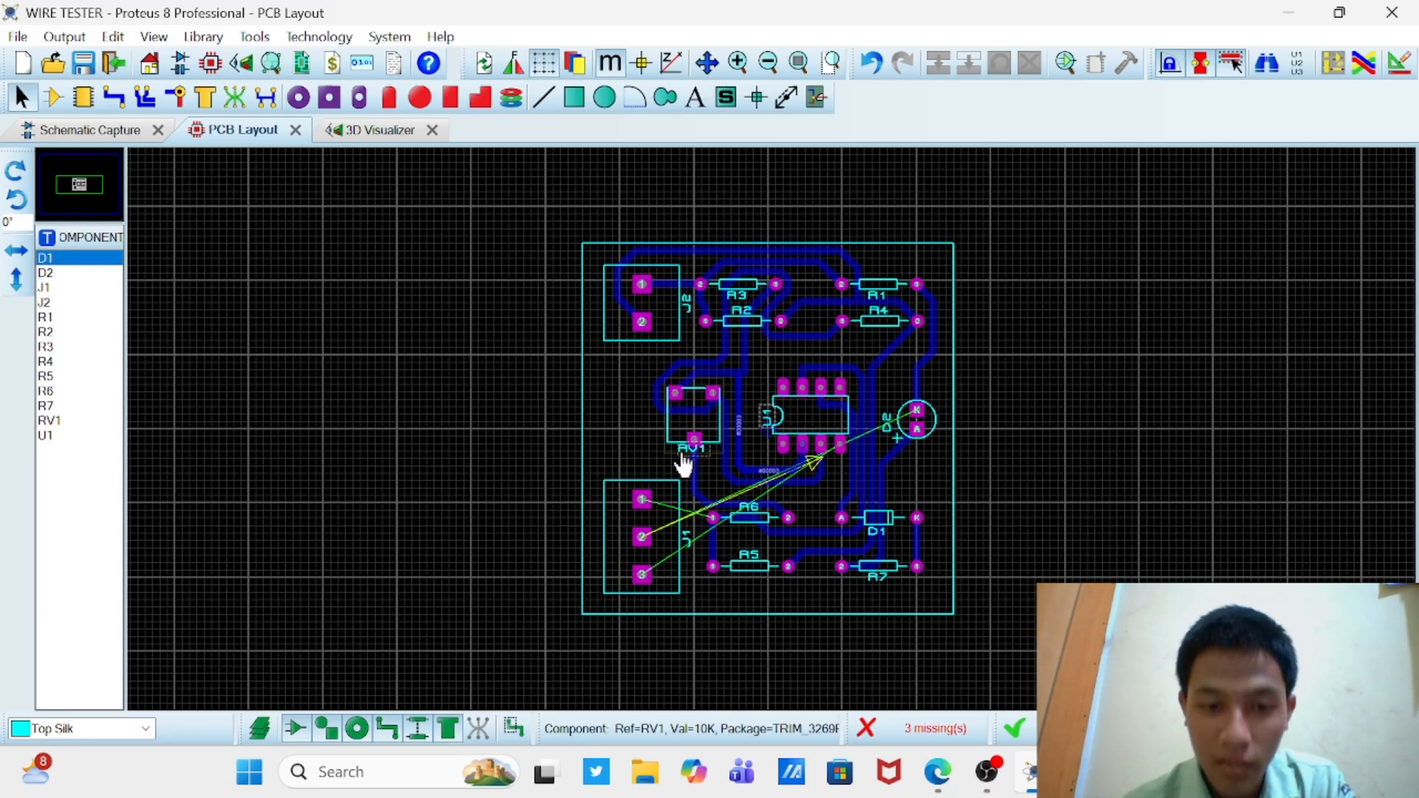
{"action": "scroll", "coordinate": [825, 448], "scroll_direction": "up", "scroll_amount": 1}
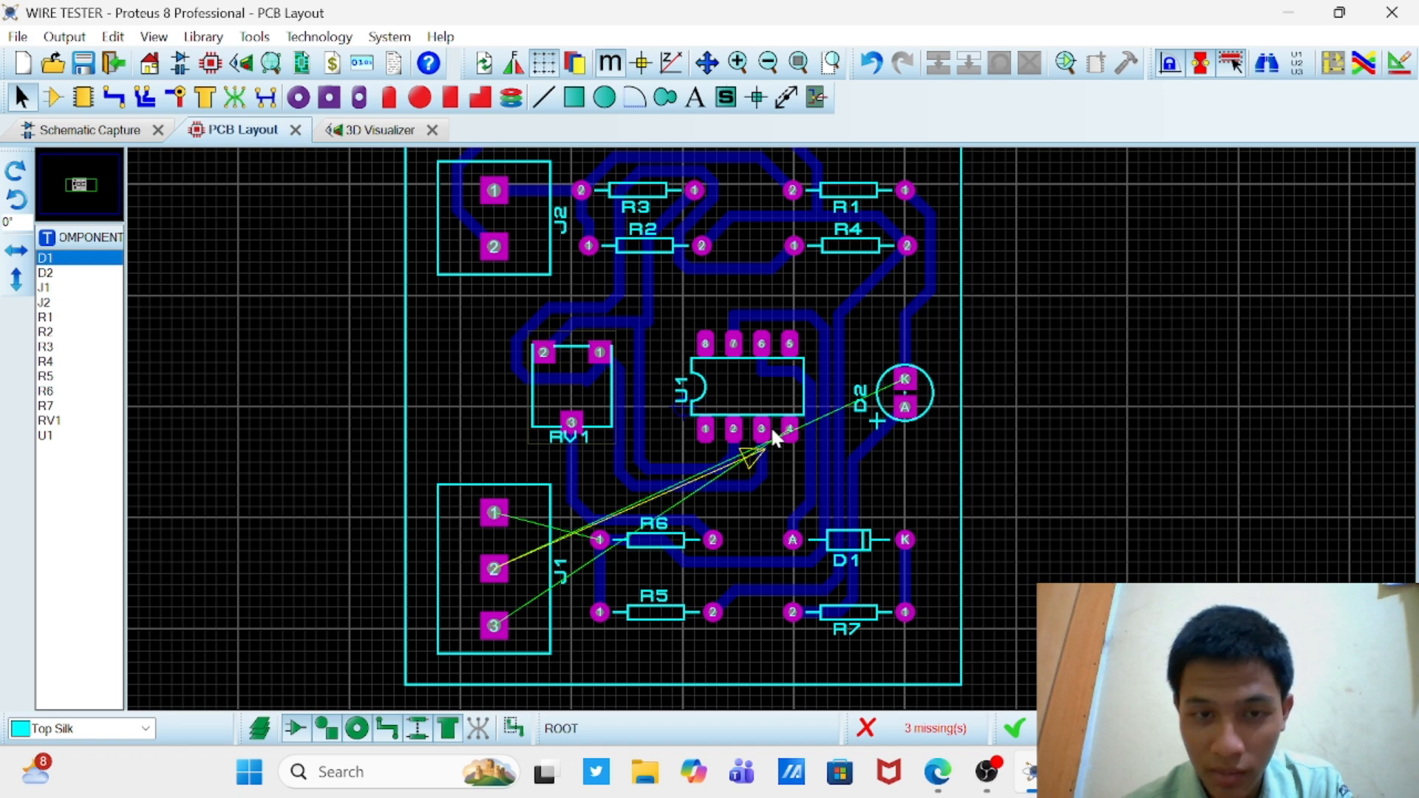
{"action": "left_click", "coordinate": [113, 98]}
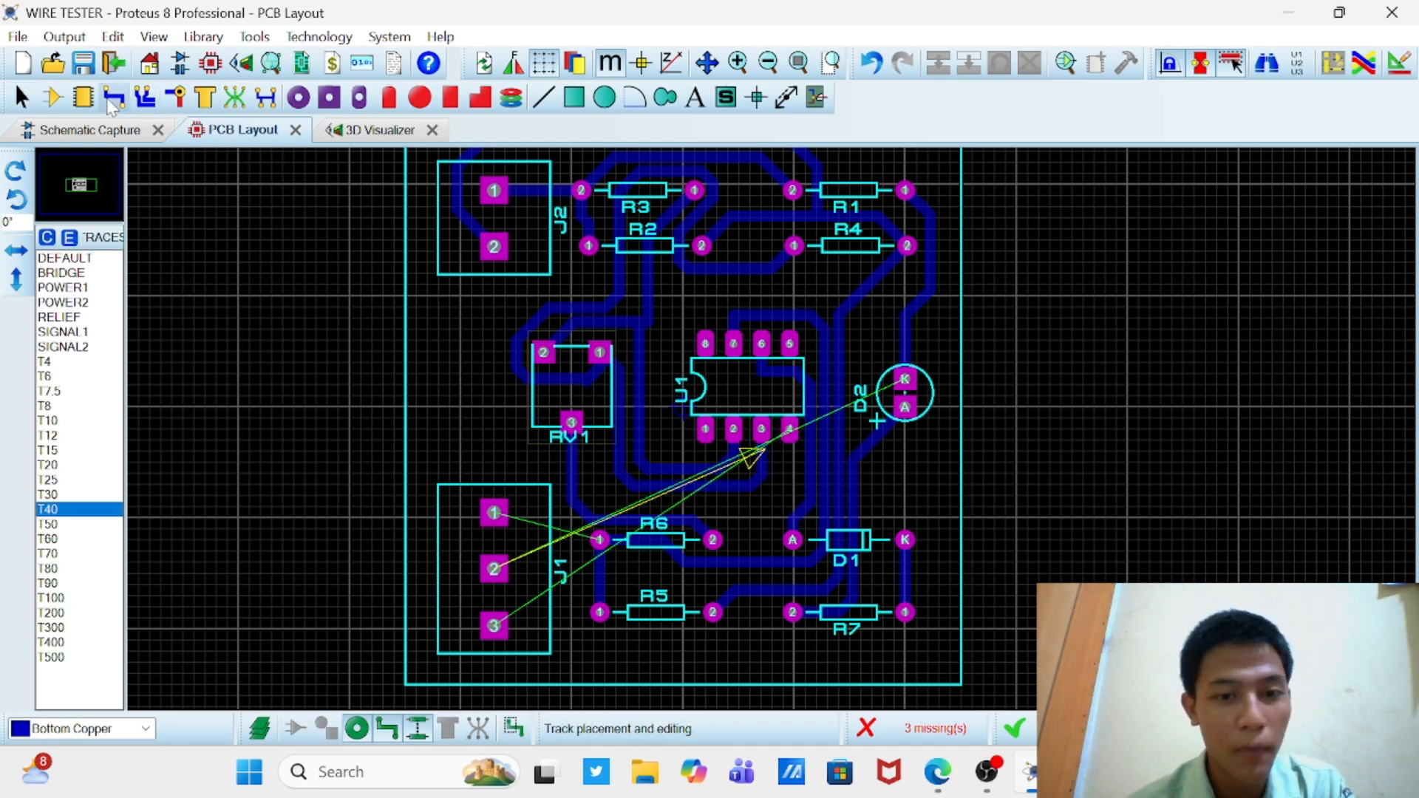
{"action": "left_click", "coordinate": [789, 429]}
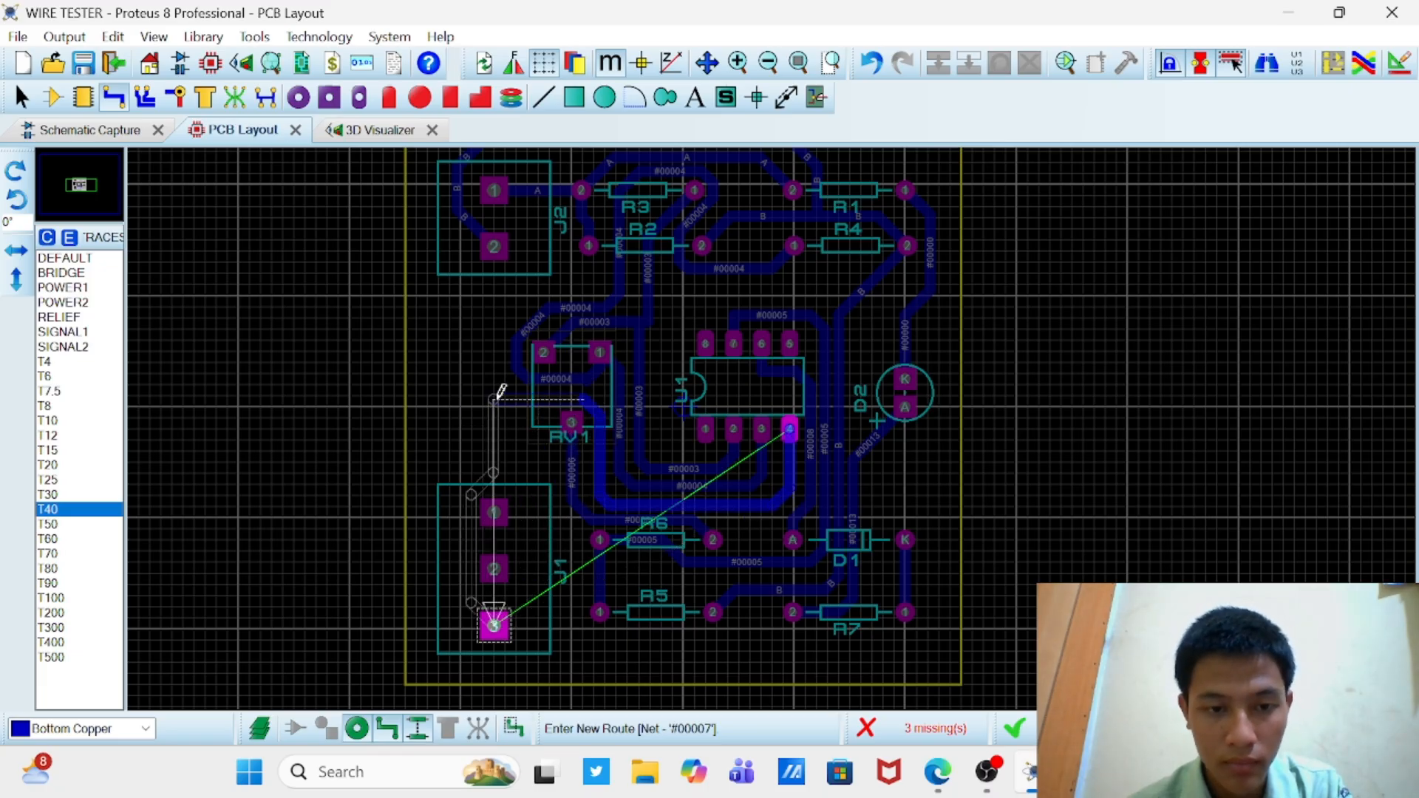
{"action": "right_click", "coordinate": [533, 400]}
{"action": "right_click", "coordinate": [516, 477]}
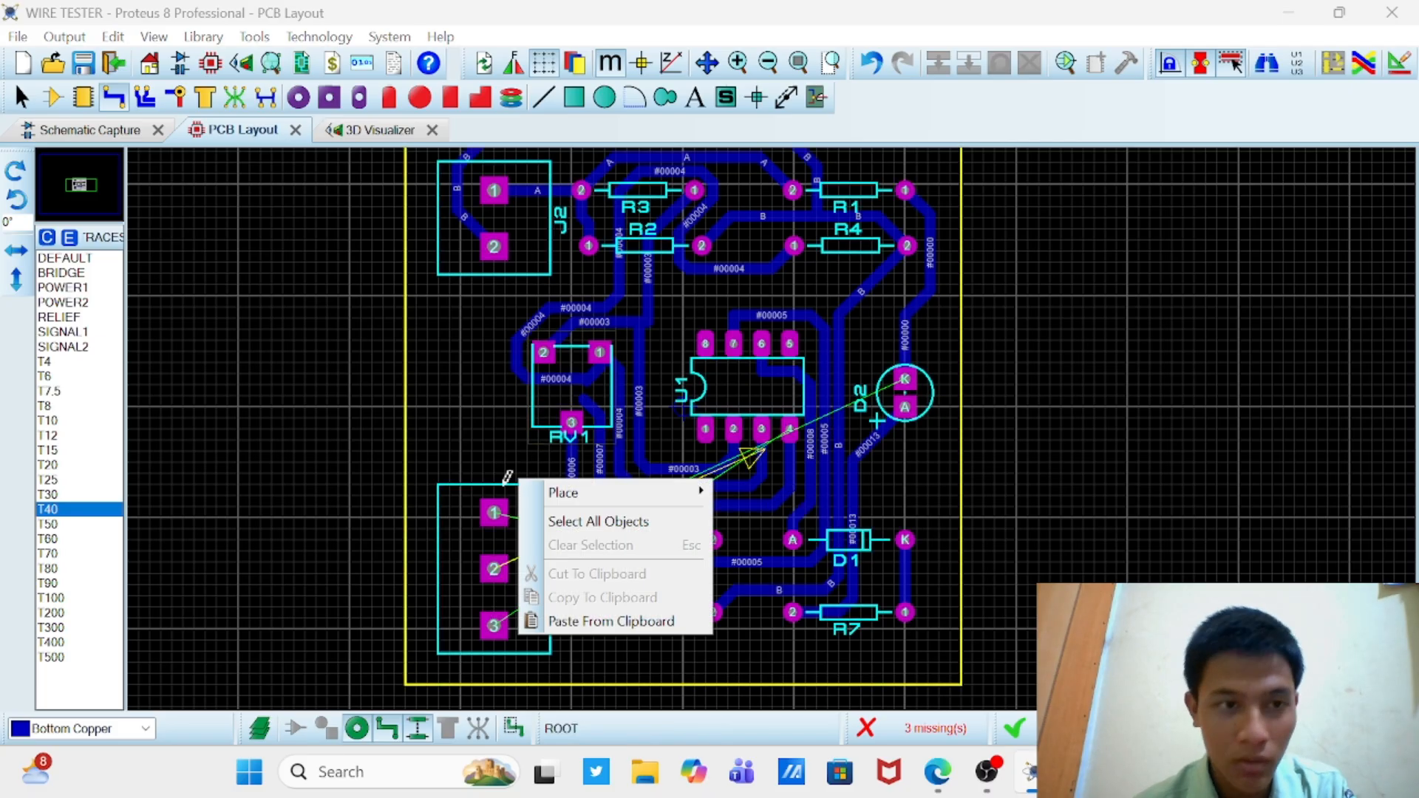
Step: Reorient J1 so that pin 3 is nearest RV1 and pin 1 is level with R5
{"action": "left_click", "coordinate": [53, 97]}
{"action": "right_click", "coordinate": [717, 540]}
{"action": "left_click", "coordinate": [782, 371]}
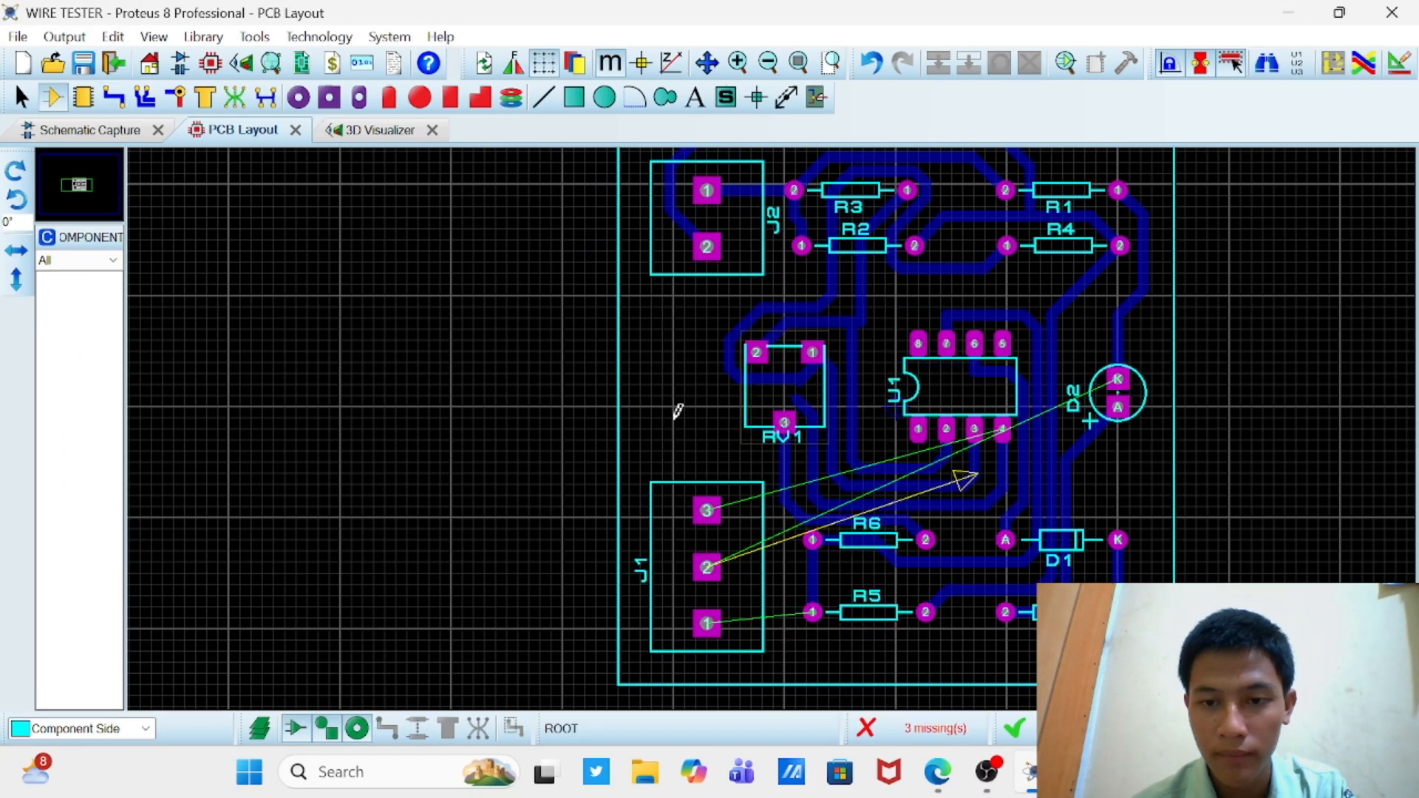
Step: Extend the #00007 track from RV1 to J1 pin 3, and route J1 pin 1 to R5 pin 1 with T40 traces
{"action": "left_click", "coordinate": [113, 98]}
{"action": "left_click", "coordinate": [796, 399]}
{"action": "left_click", "coordinate": [706, 421]}
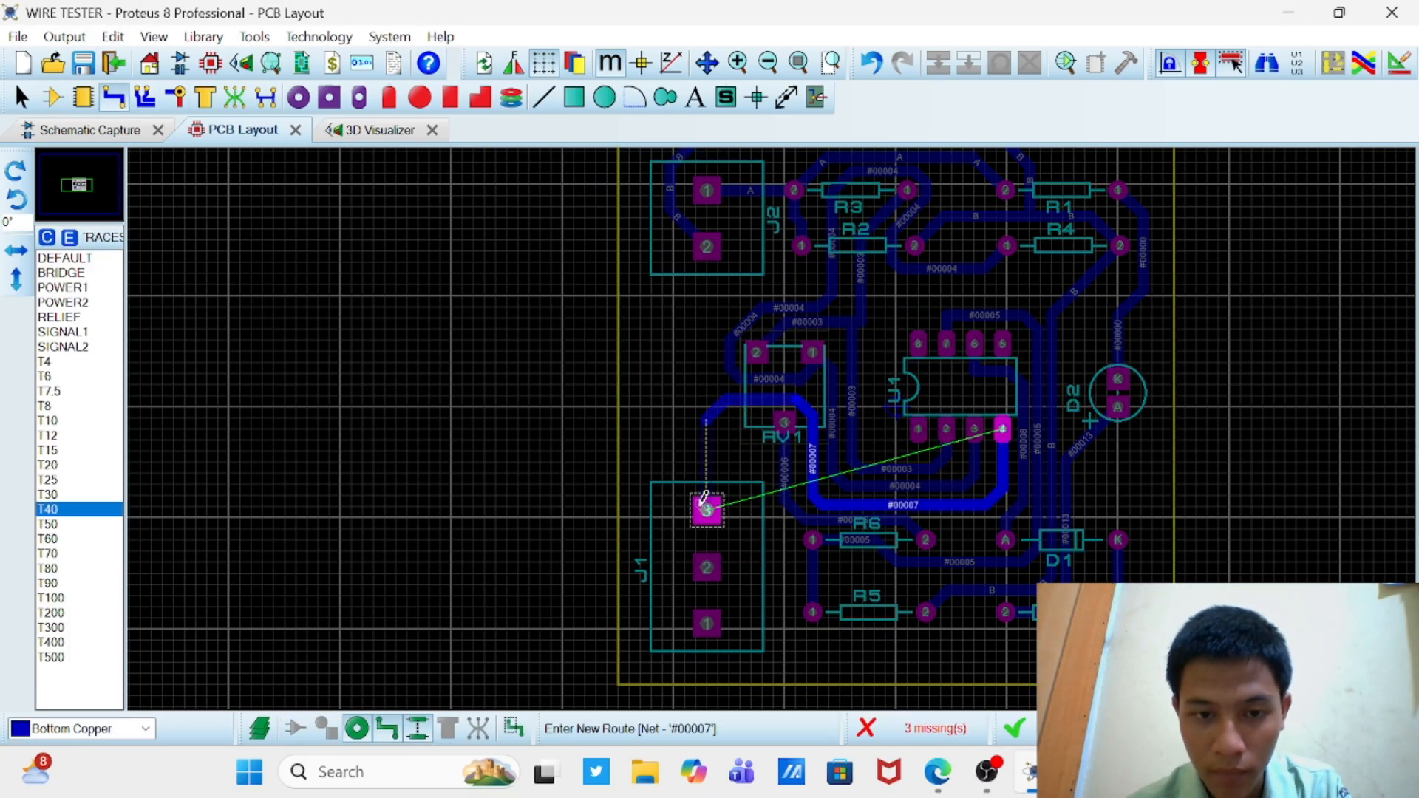
{"action": "left_click", "coordinate": [707, 509]}
{"action": "left_click", "coordinate": [707, 624]}
{"action": "left_click", "coordinate": [812, 612]}
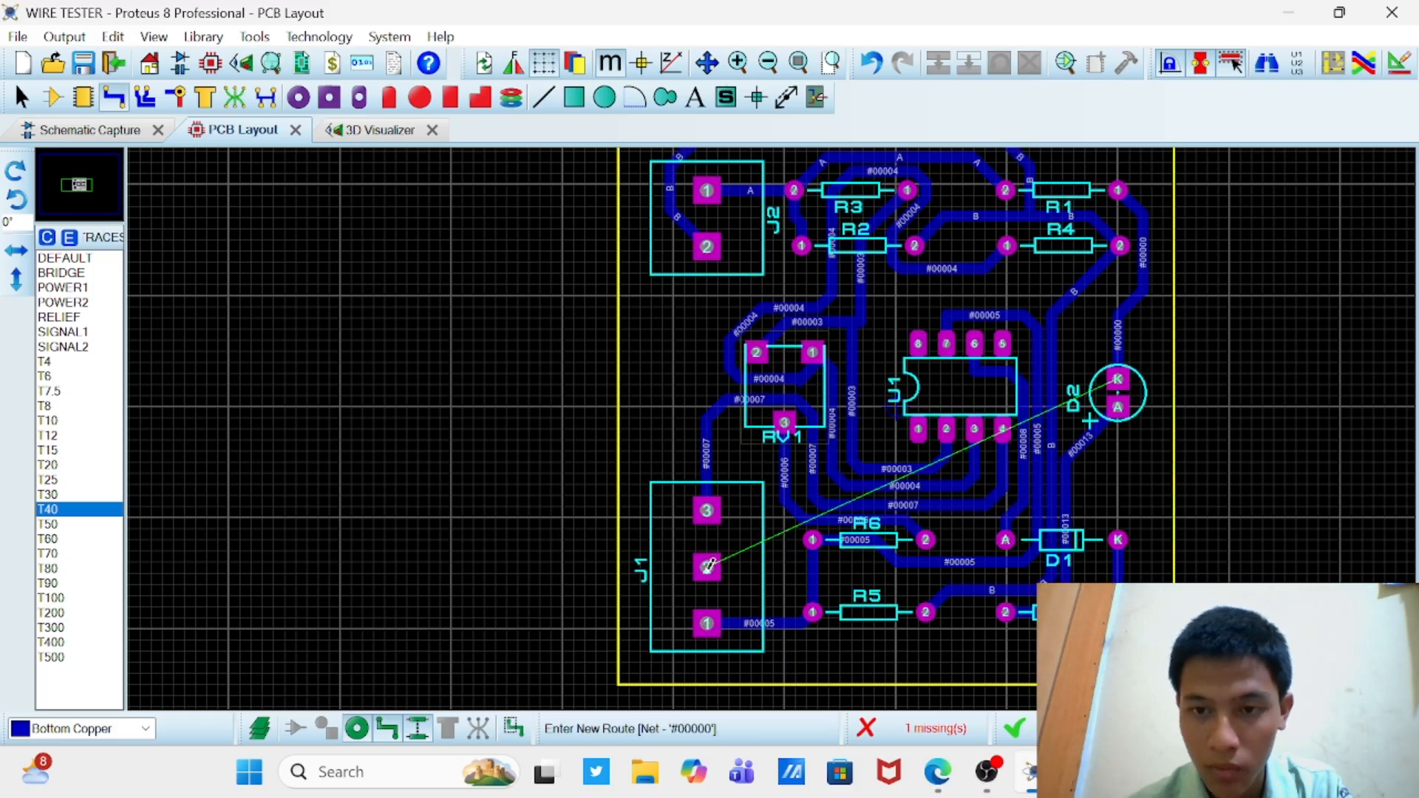
Step: Route a T40 bottom-copper track from J1 pin 2 around the board's lower edge and up to D2's K pin
{"action": "left_click", "coordinate": [706, 568]}
{"action": "left_click", "coordinate": [656, 601]}
{"action": "left_click", "coordinate": [680, 671]}
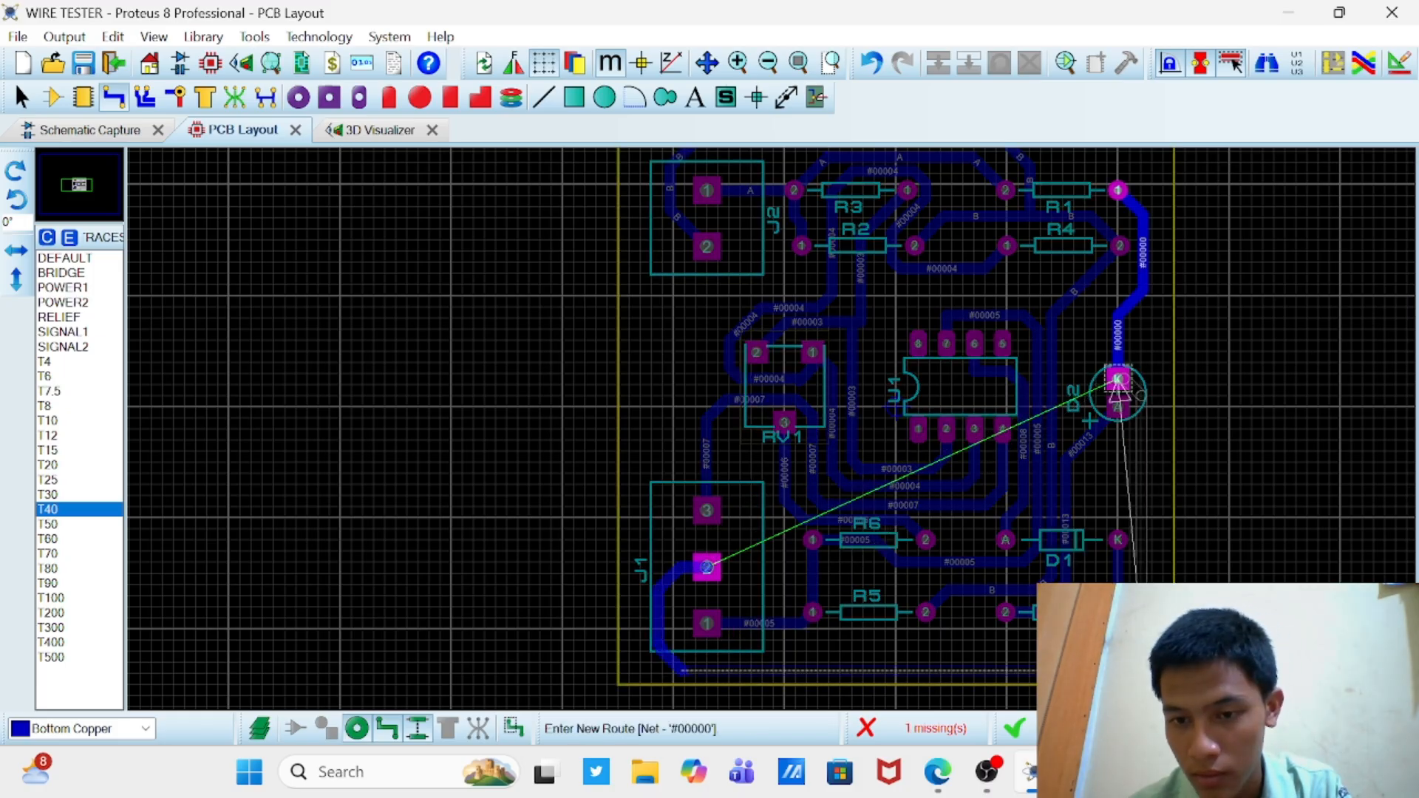
{"action": "left_click", "coordinate": [1146, 652]}
{"action": "left_click", "coordinate": [1117, 379]}
Step: Inspect the finished routing in the PCB layout, and examine the copper side and component side in the 3D view
{"action": "scroll", "coordinate": [991, 357], "scroll_direction": "down", "scroll_amount": 2}
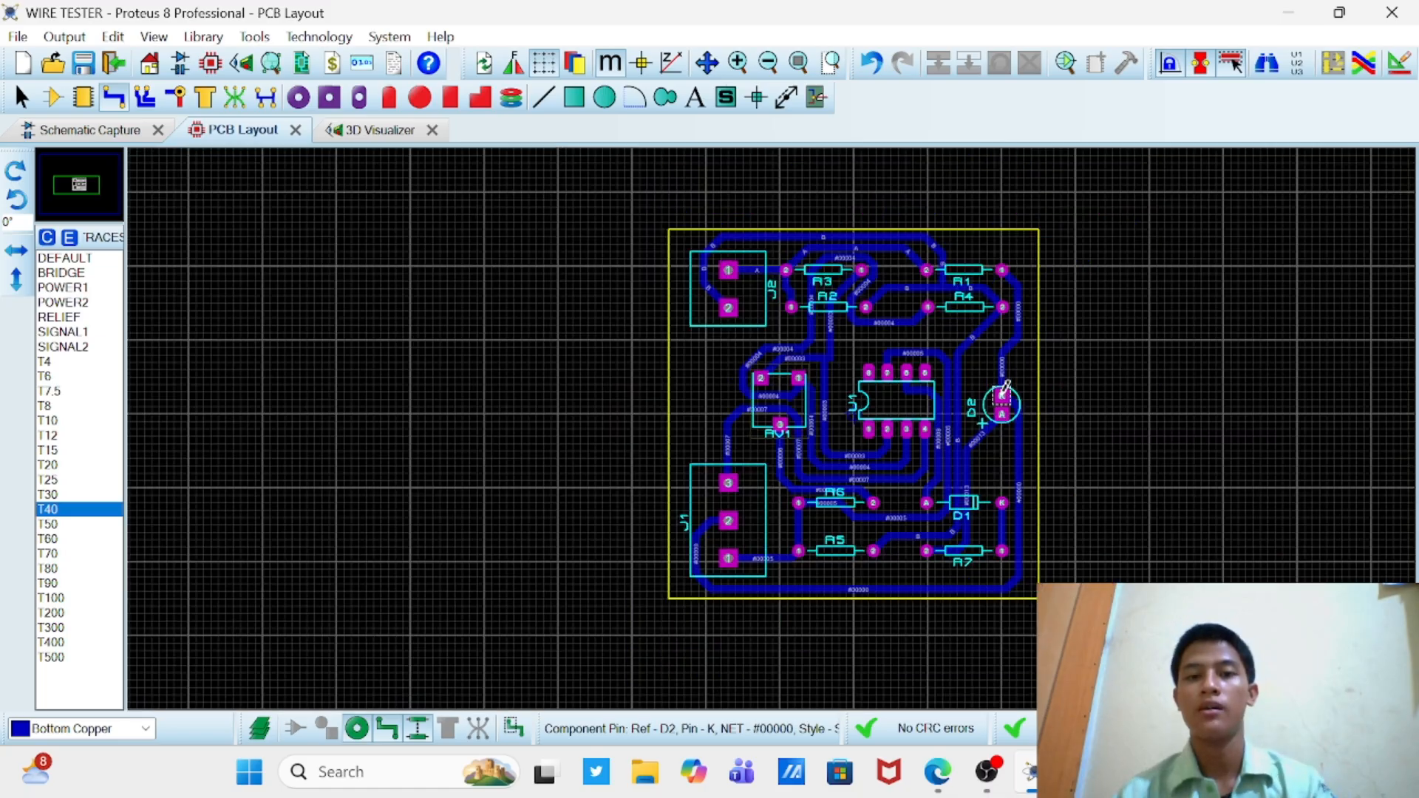
{"action": "scroll", "coordinate": [869, 429], "scroll_direction": "up", "scroll_amount": 1}
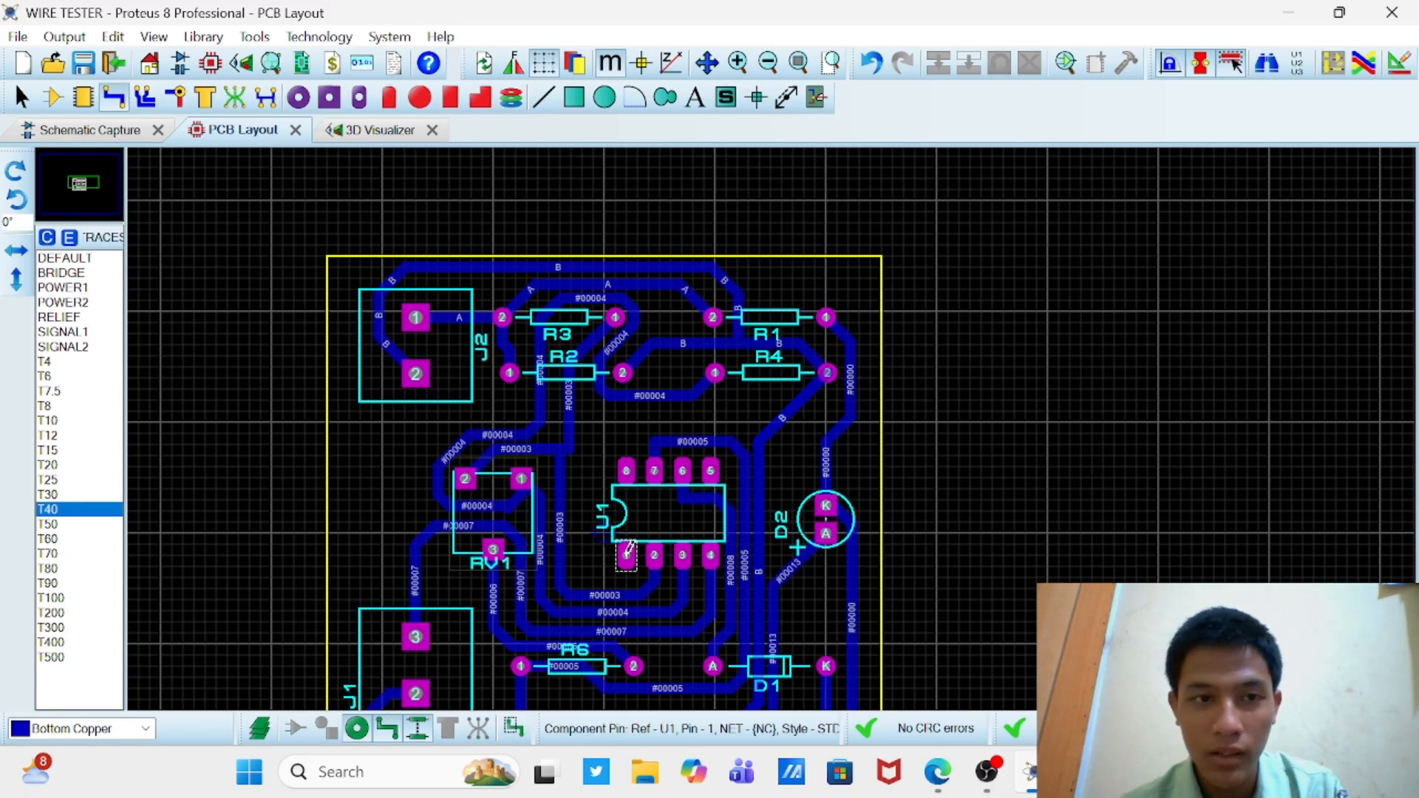
{"action": "scroll", "coordinate": [708, 479], "scroll_direction": "down", "scroll_amount": 2}
{"action": "scroll", "coordinate": [708, 479], "scroll_direction": "up", "scroll_amount": 1}
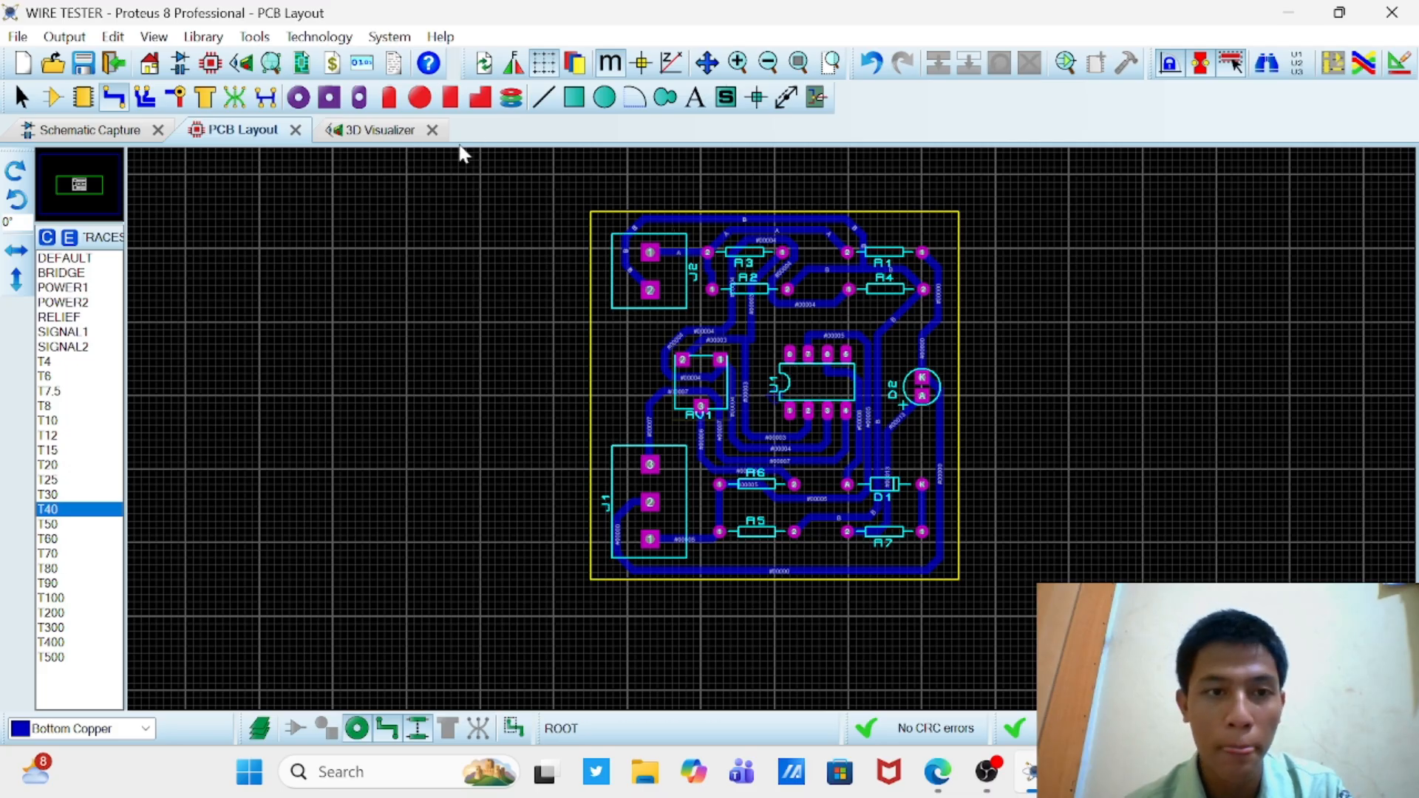
{"action": "left_click", "coordinate": [381, 131]}
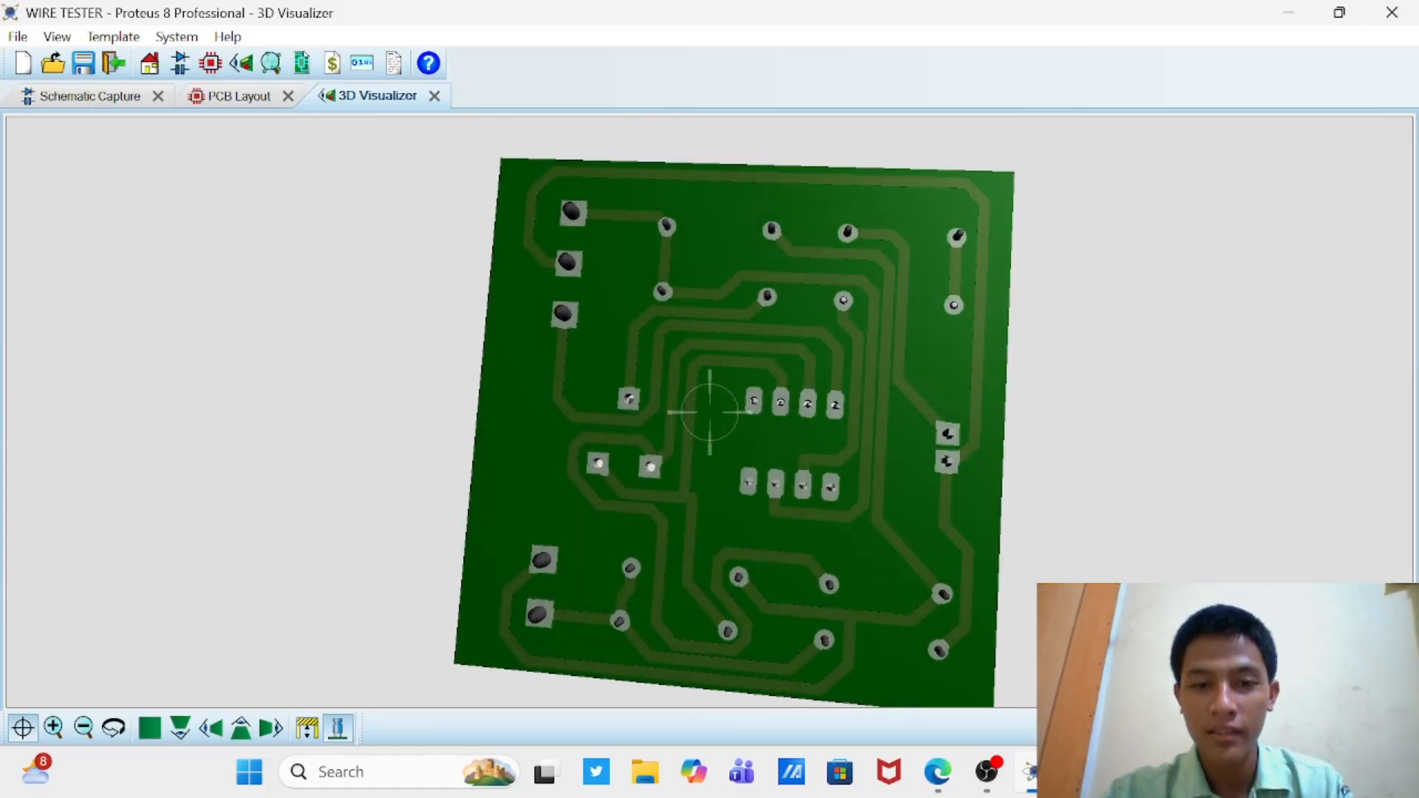
{"action": "mouse_move", "coordinate": [709, 412]}
{"action": "left_mouse_down"}
{"action": "mouse_move", "coordinate": [721, 403]}
{"action": "mouse_move", "coordinate": [710, 576]}
{"action": "mouse_move", "coordinate": [712, 430]}
{"action": "left_mouse_up"}
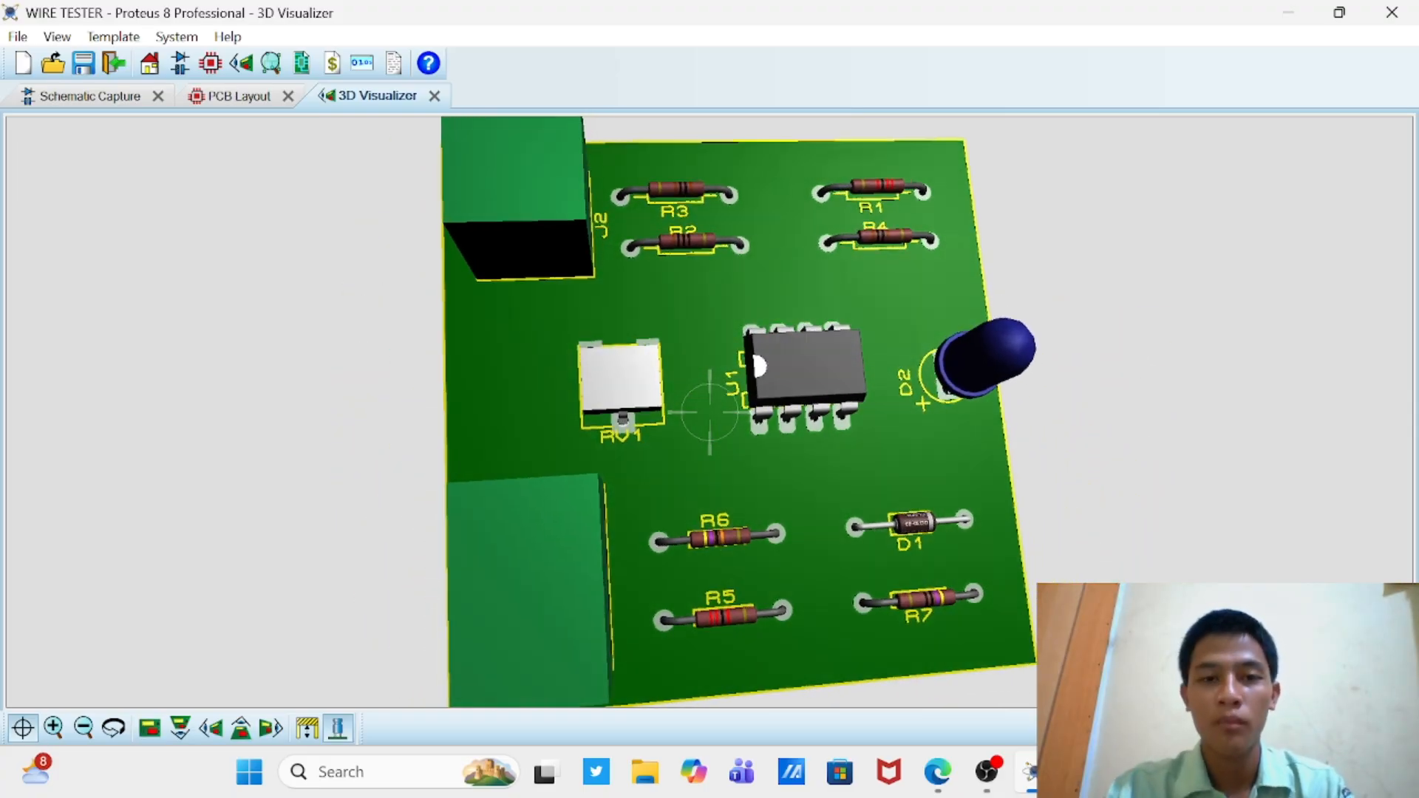